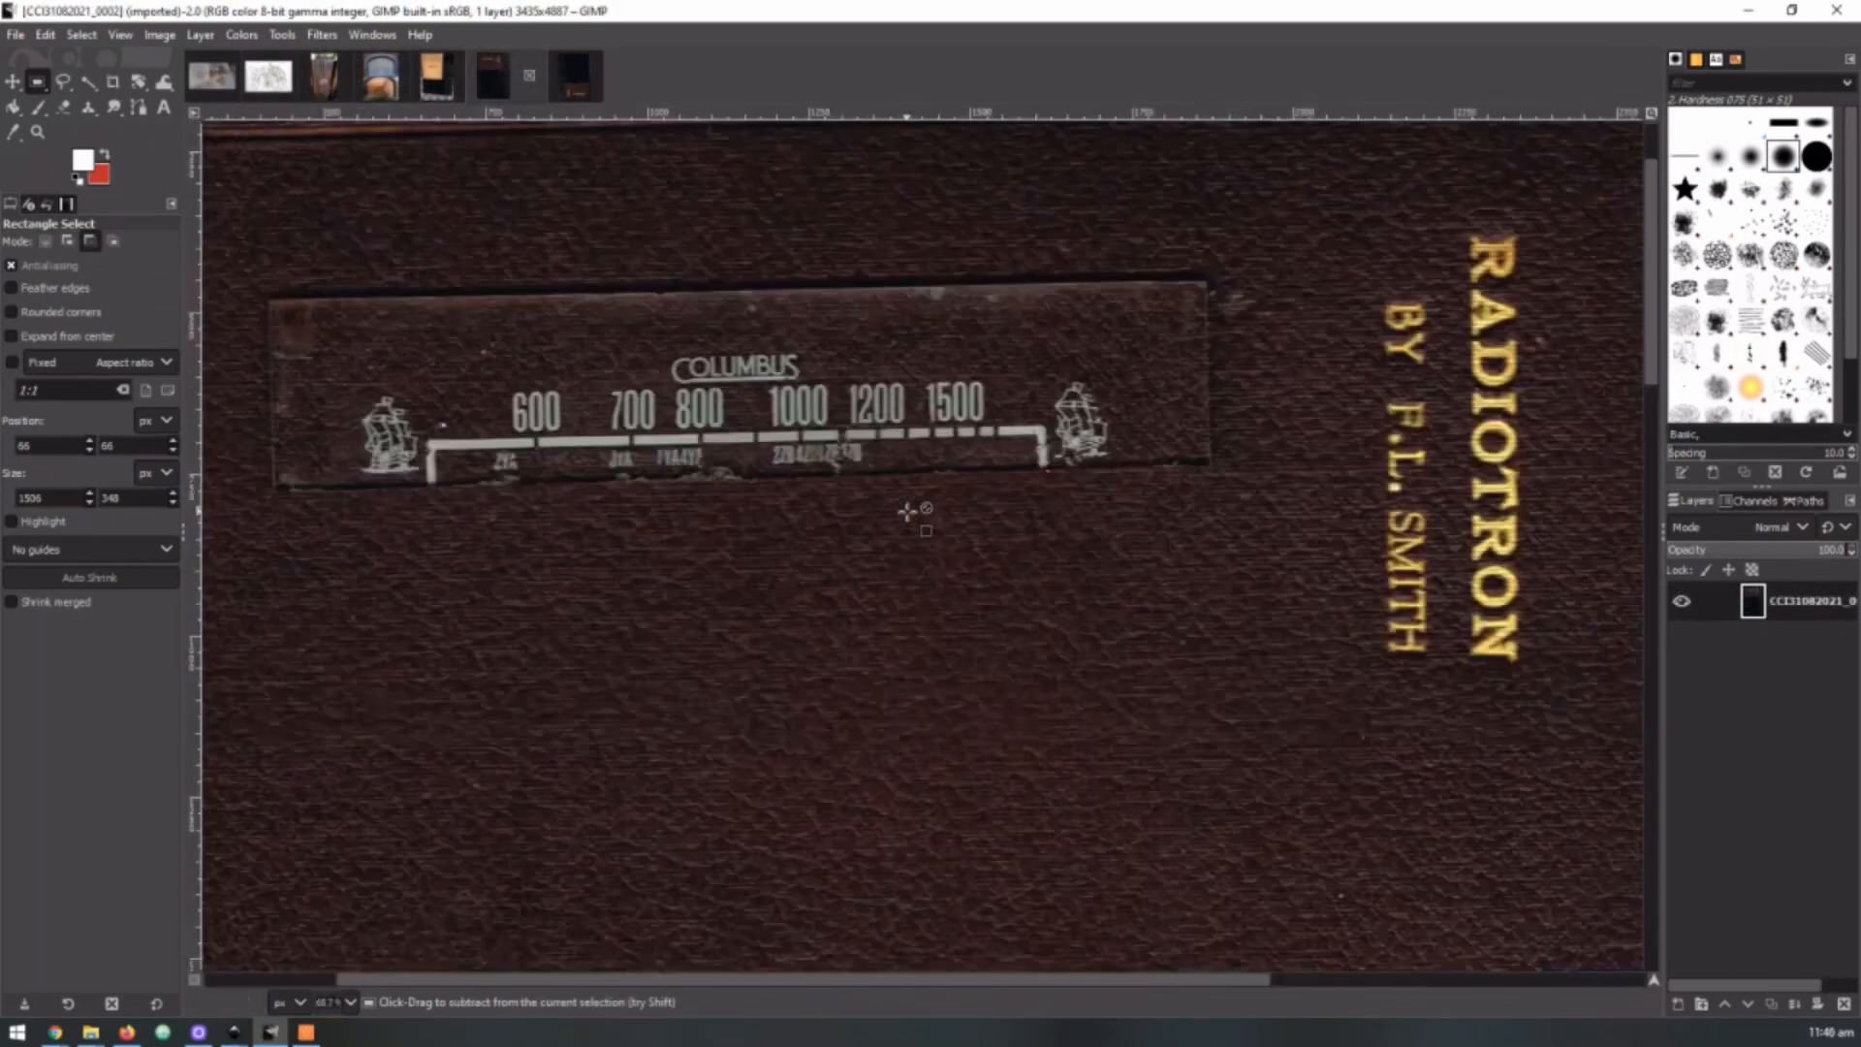
scroll(908, 512, down, 2)
scroll(907, 512, up, 3)
scroll(907, 512, down, 2)
scroll(907, 511, down, 1)
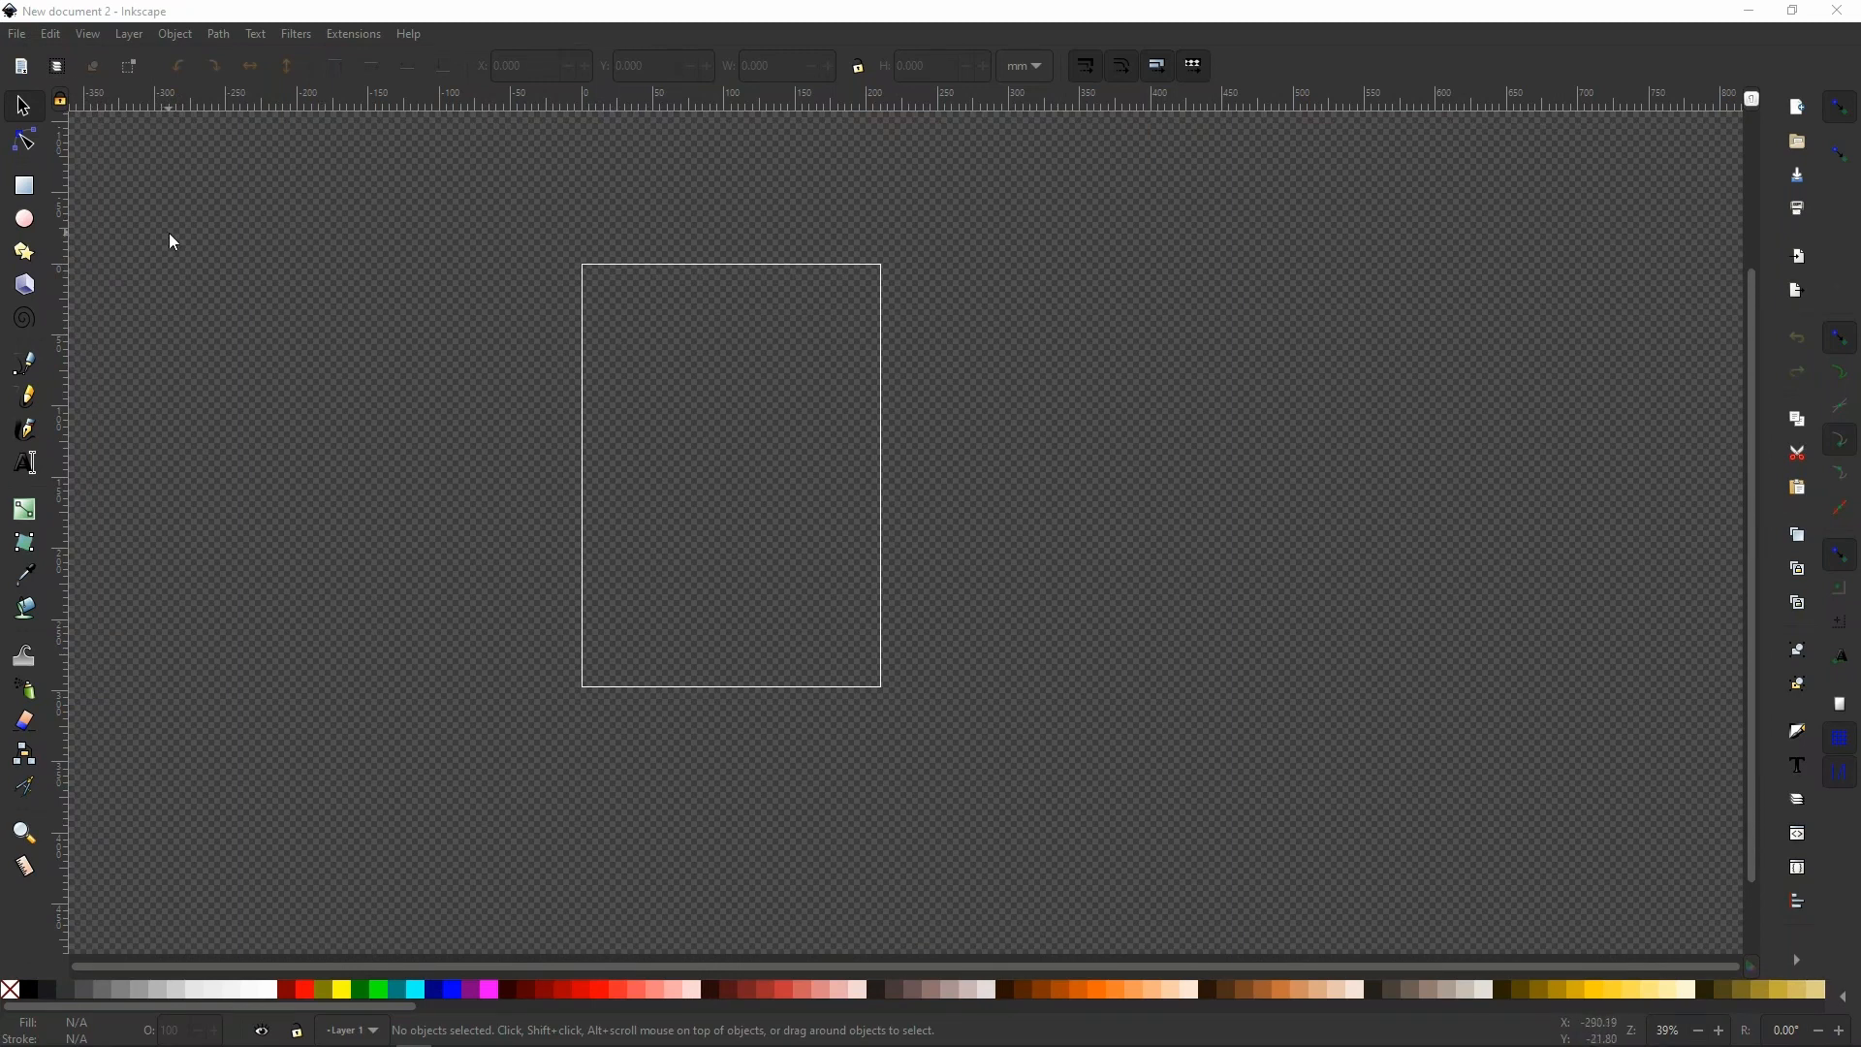
Import CCI31082021_0003.jpg as an embedded image, with its DPI from file and smooth rendering.
click(24, 41)
click(58, 262)
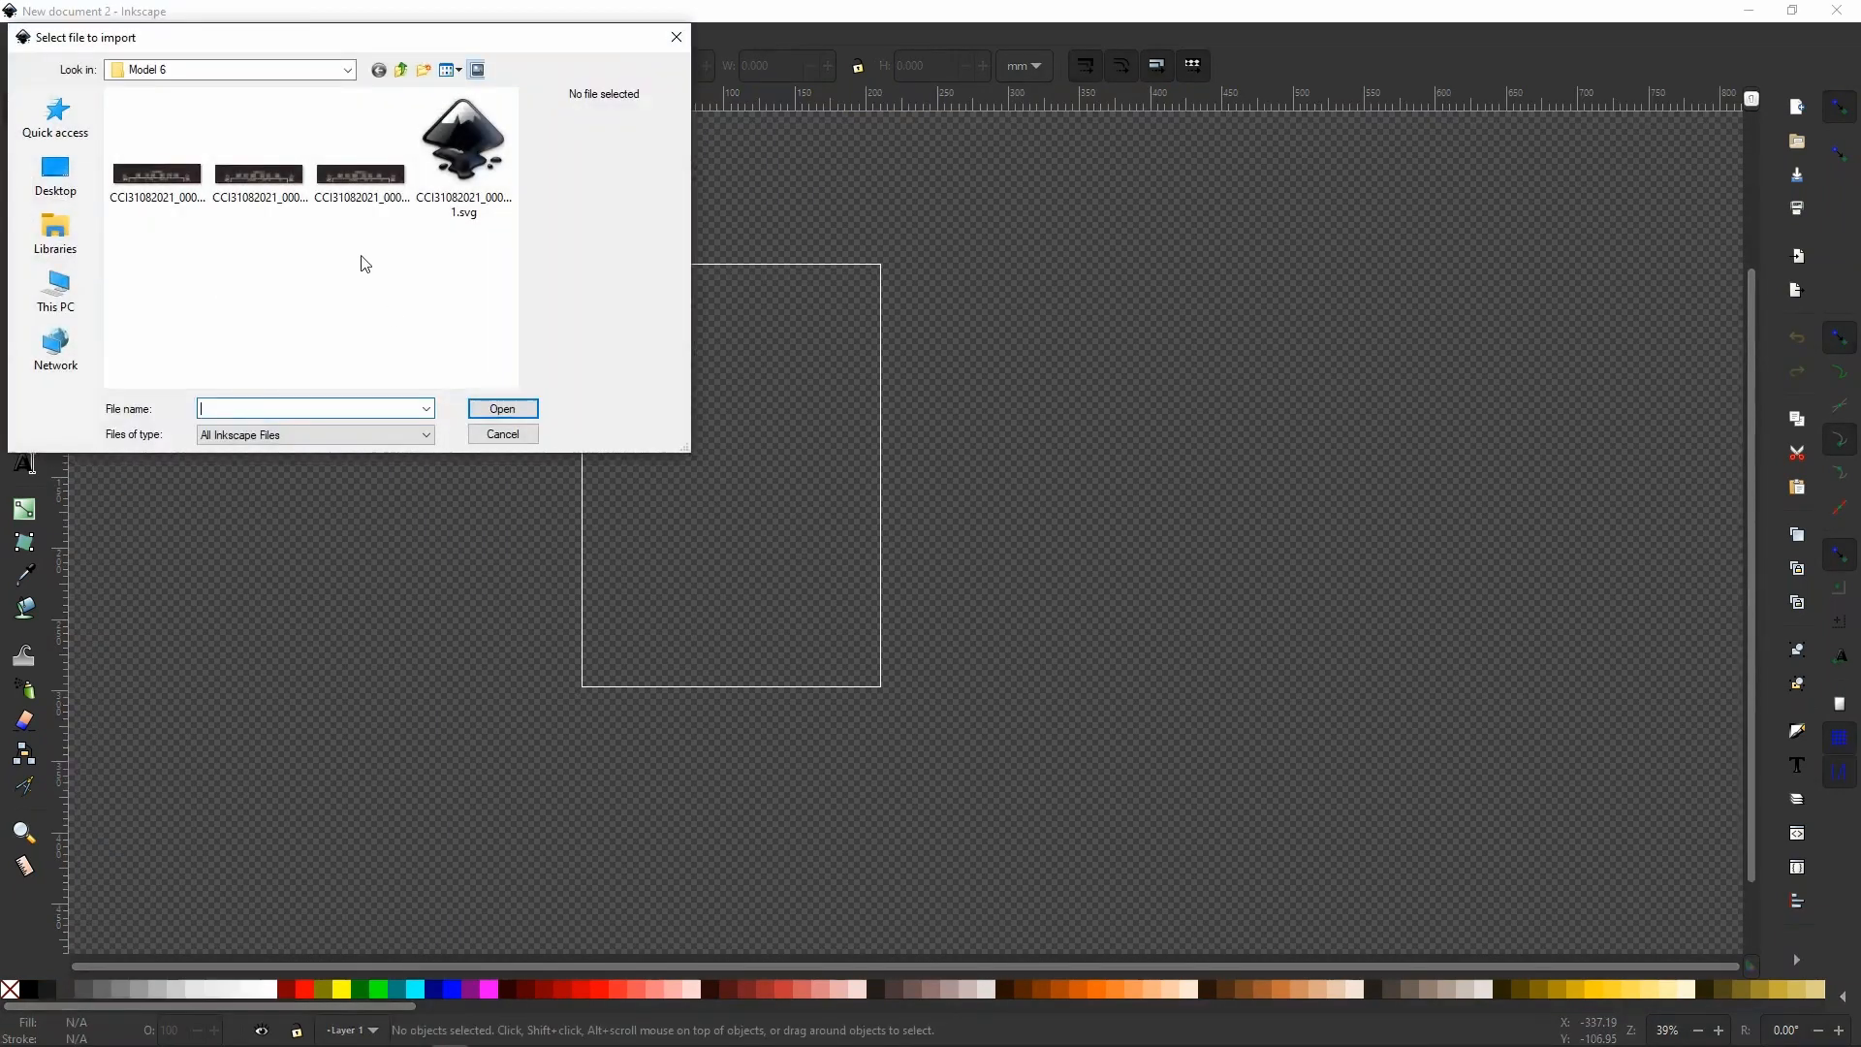
click(672, 41)
click(23, 34)
click(149, 270)
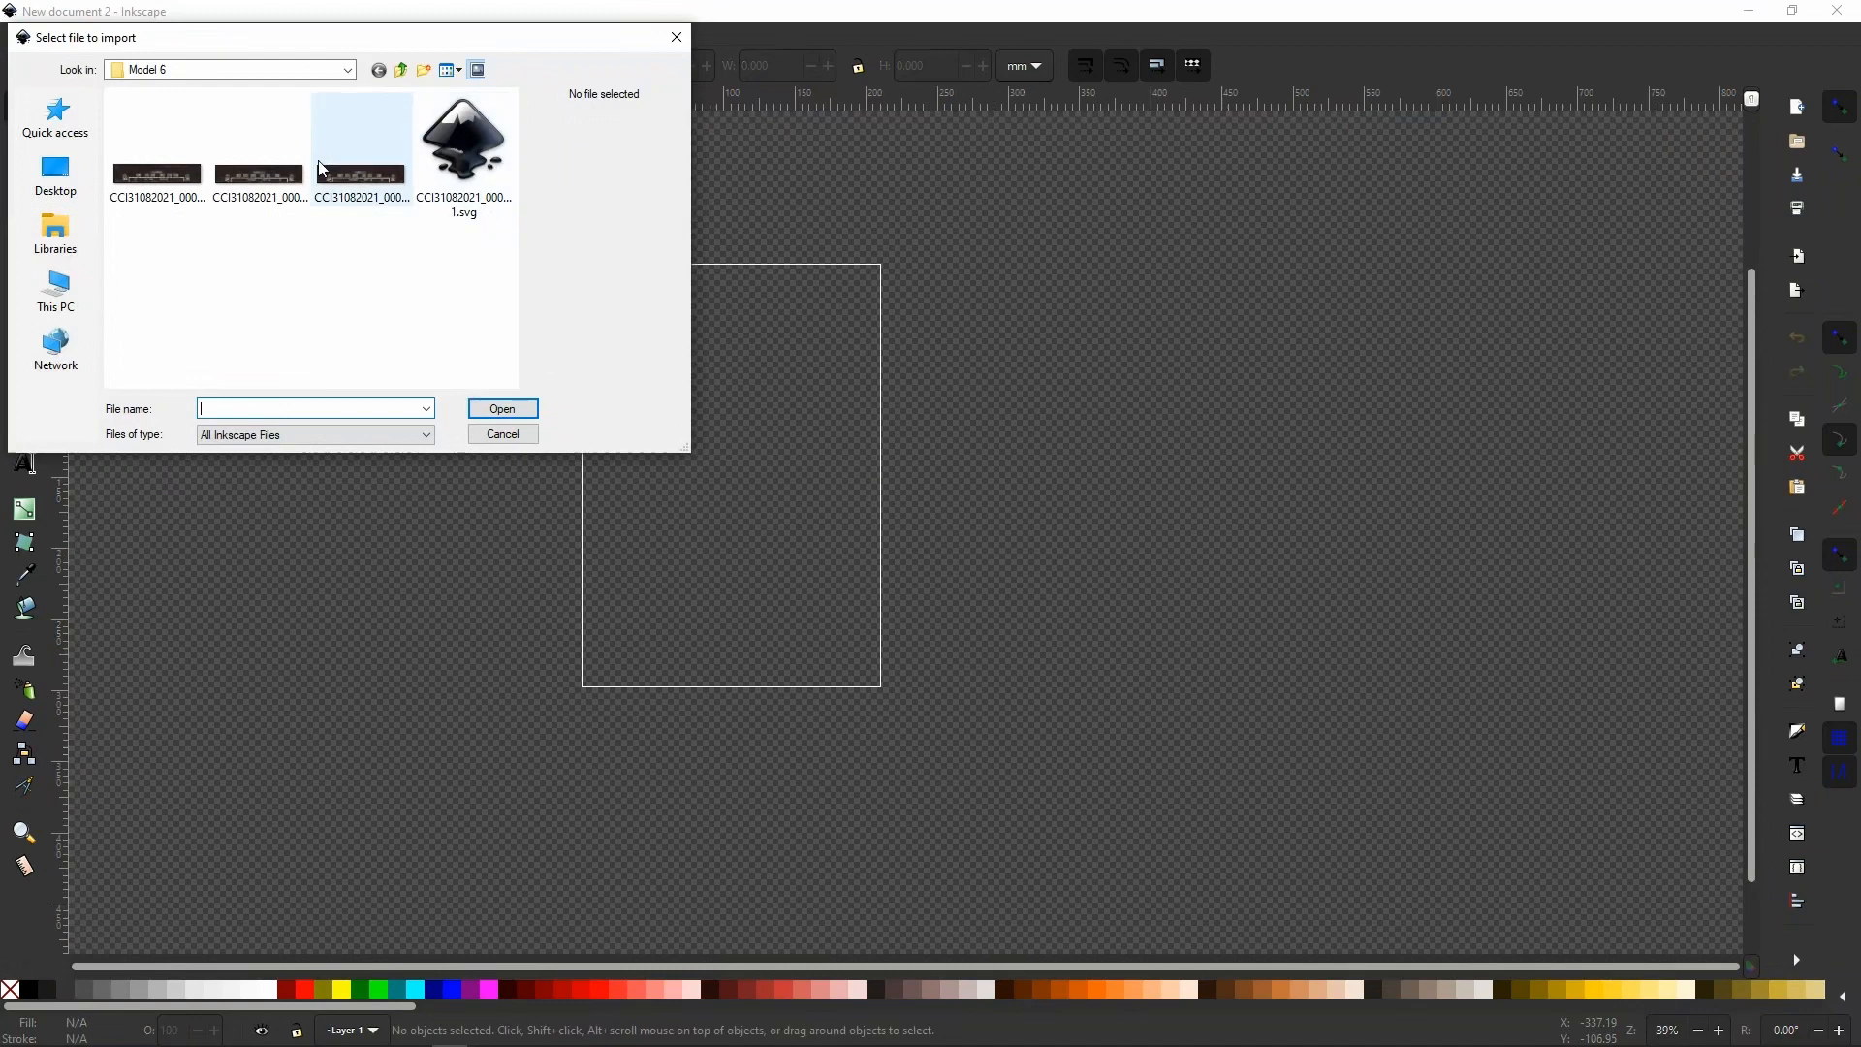
click(167, 195)
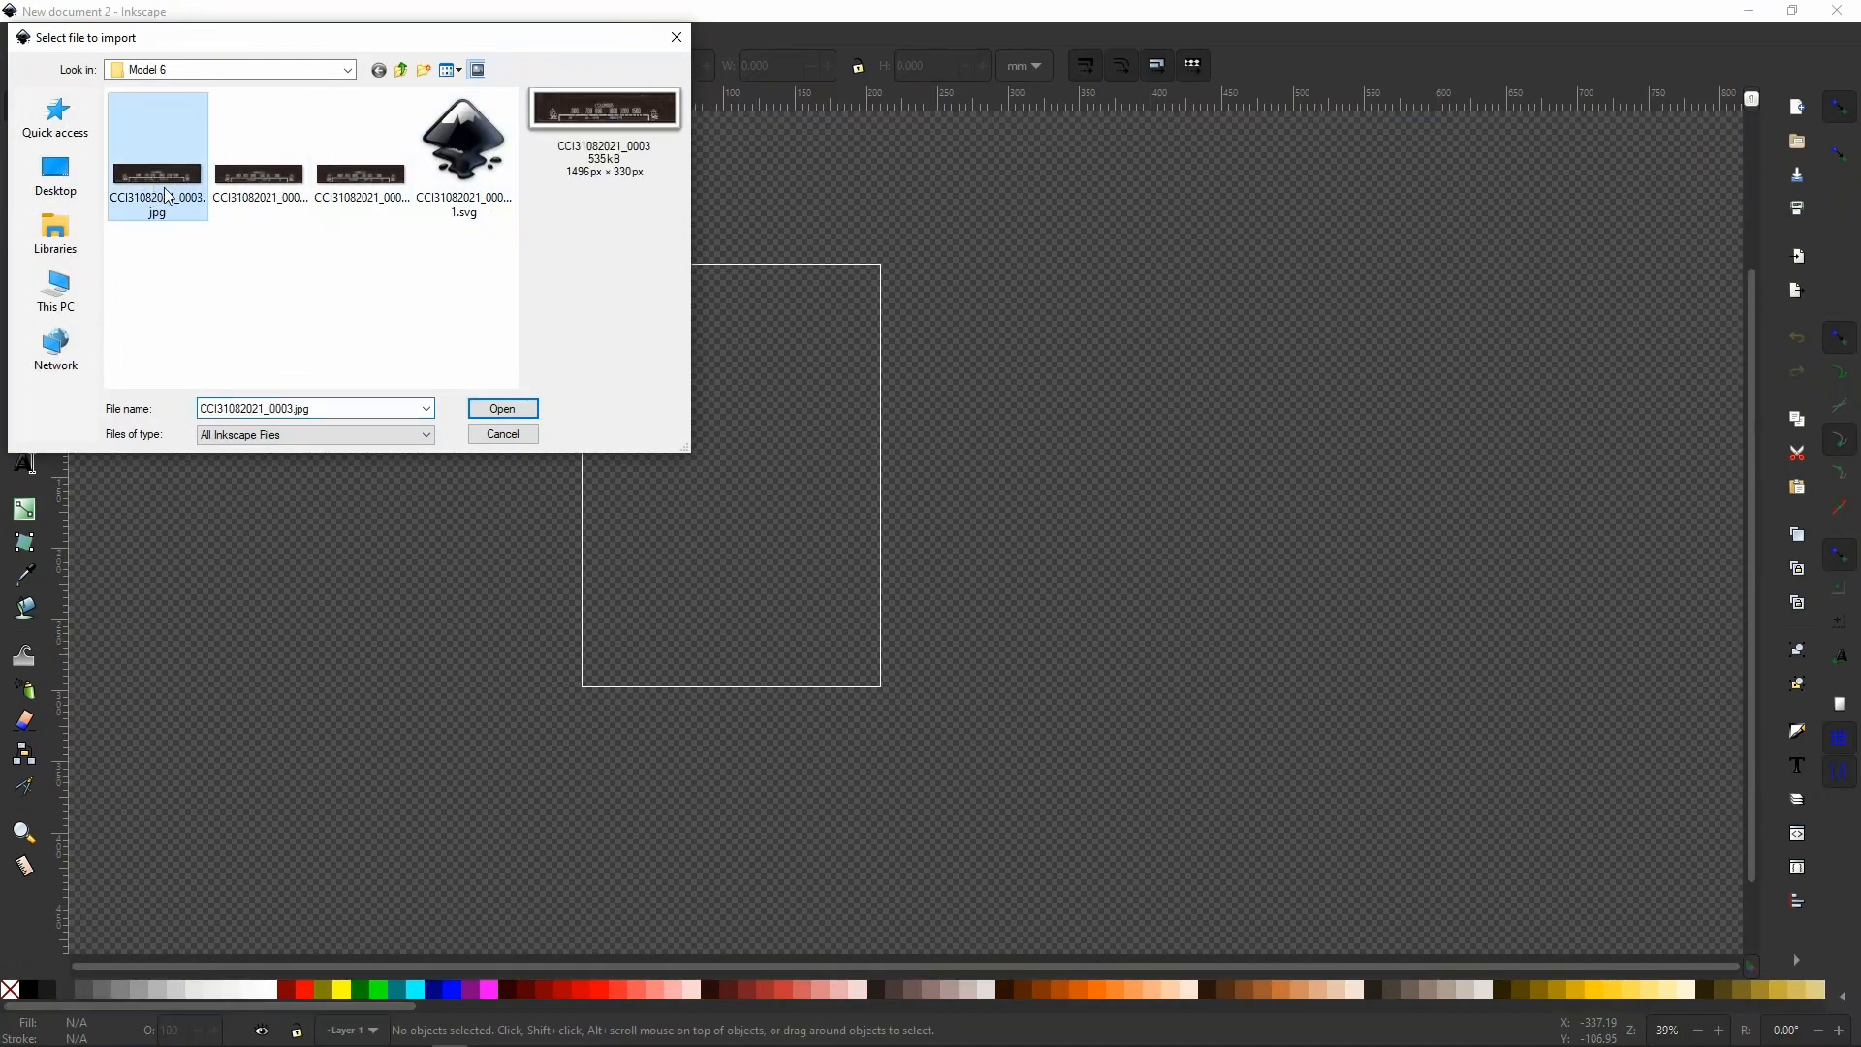
click(494, 410)
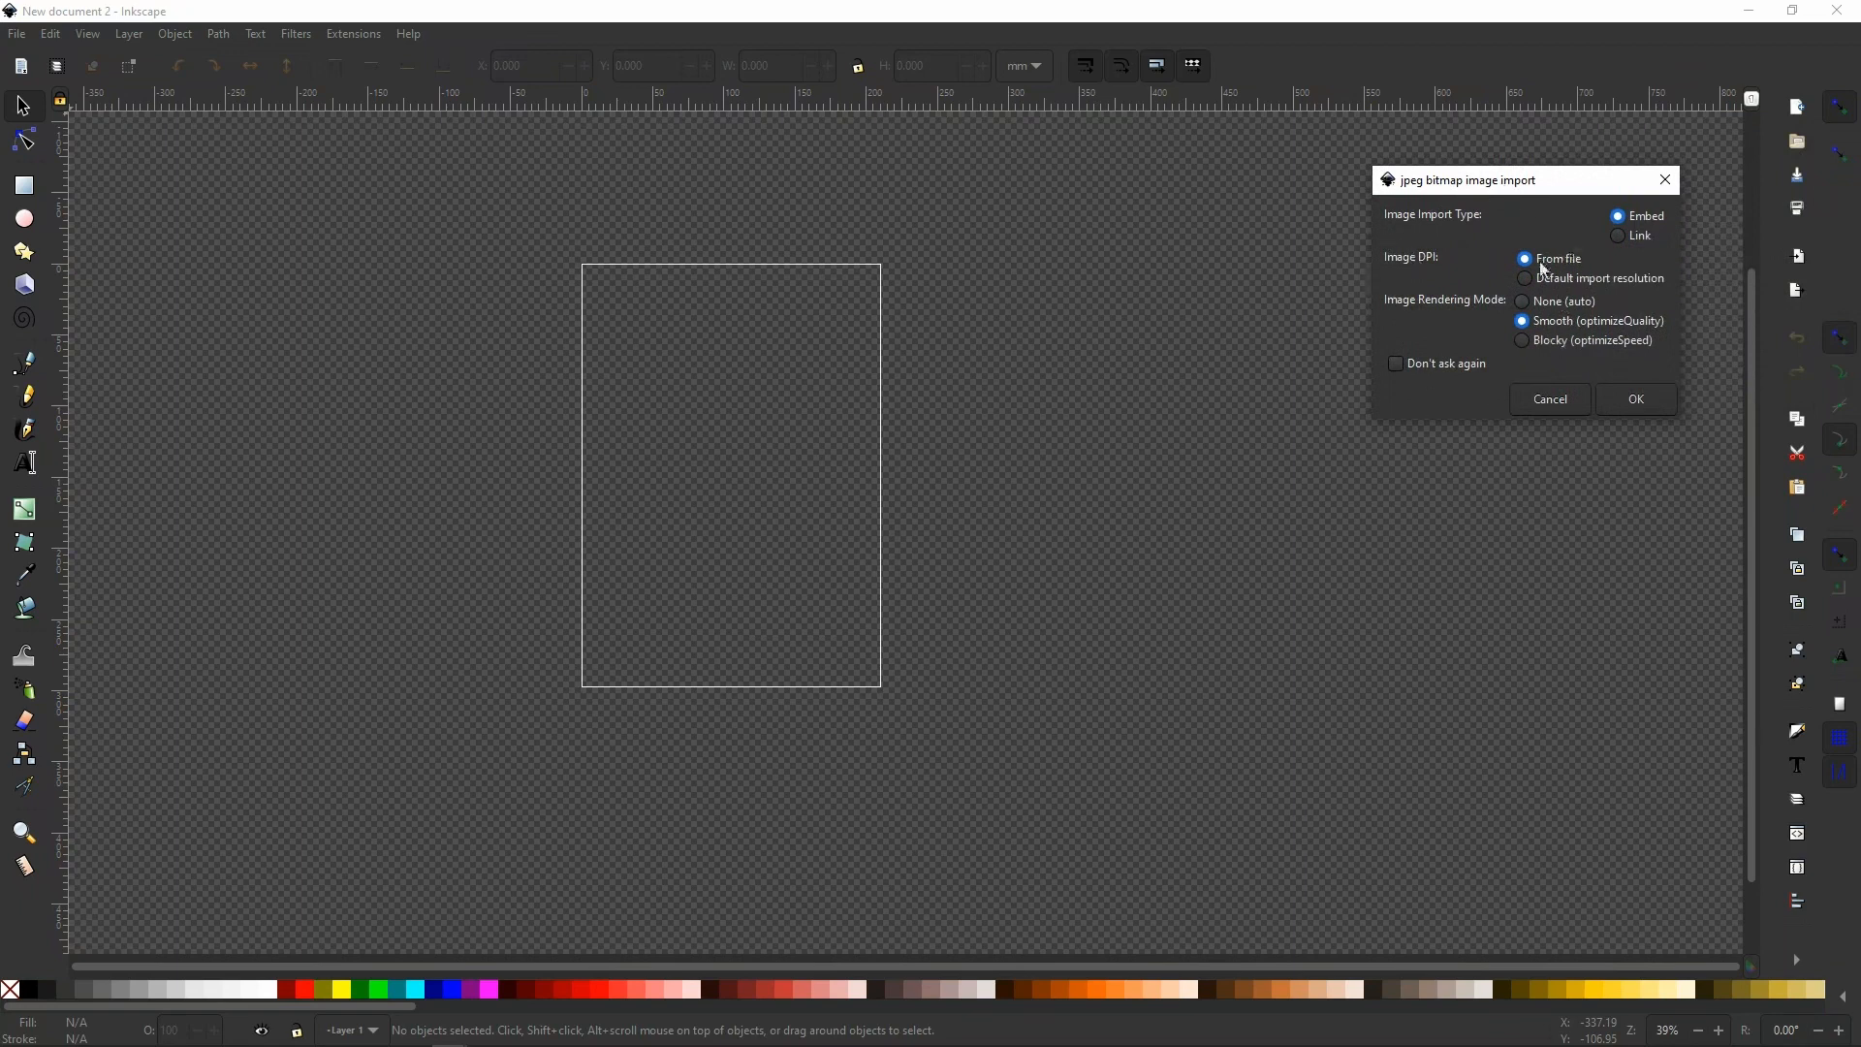
click(1626, 407)
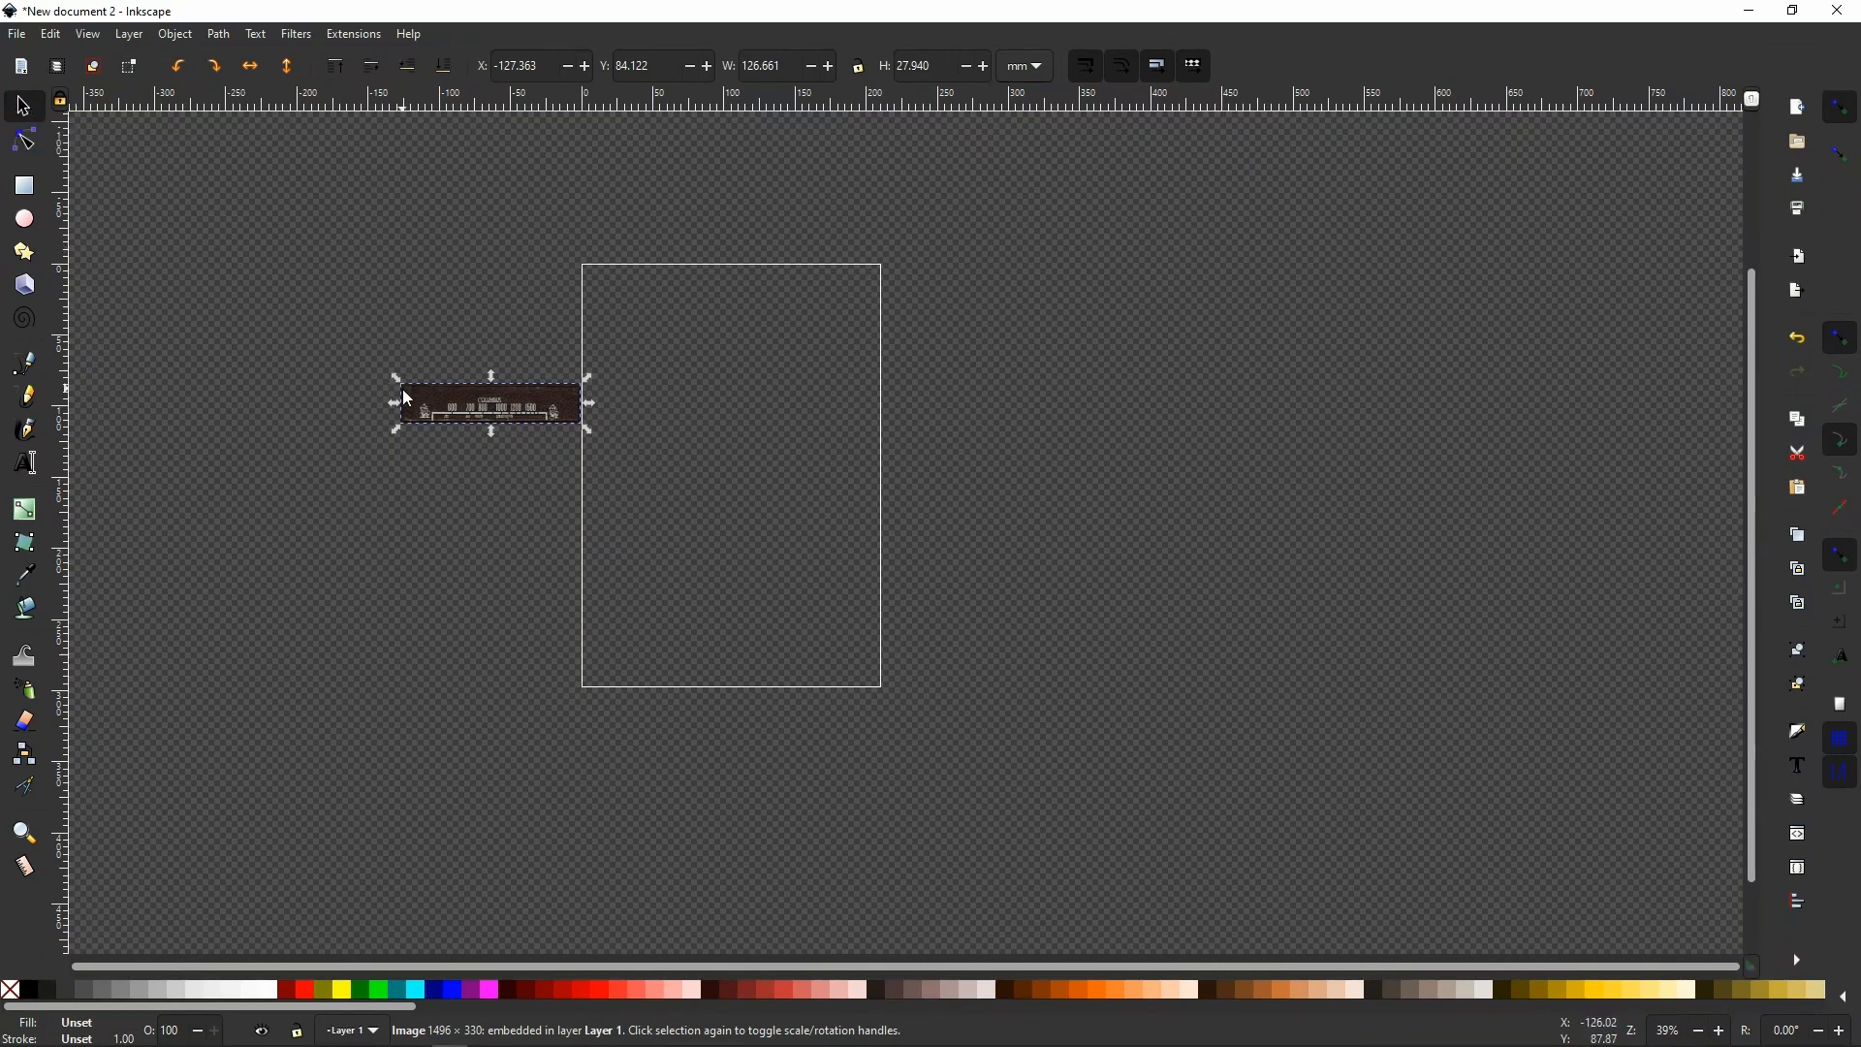
Move the imported dial image onto the upper part of the page, at about X 33.4, Y 32.4 mm.
drag(438, 403, 681, 312)
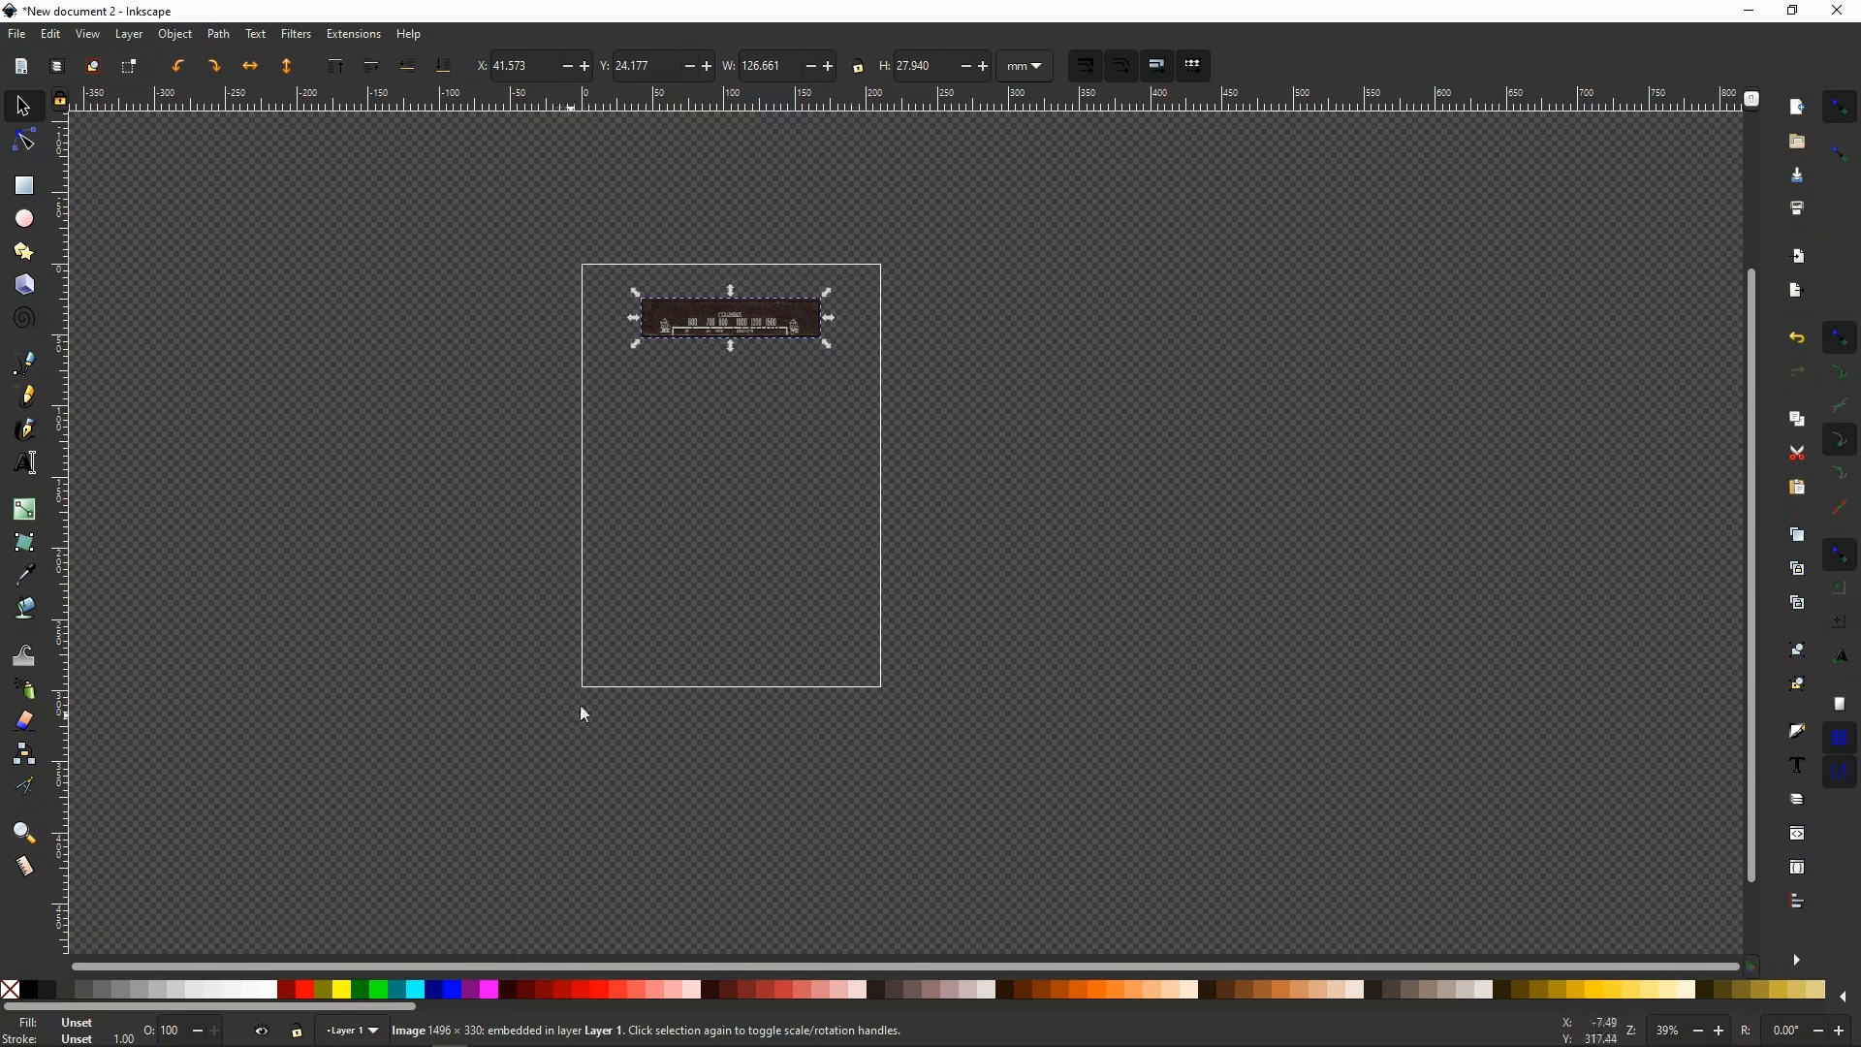
scroll(904, 340, down, 4)
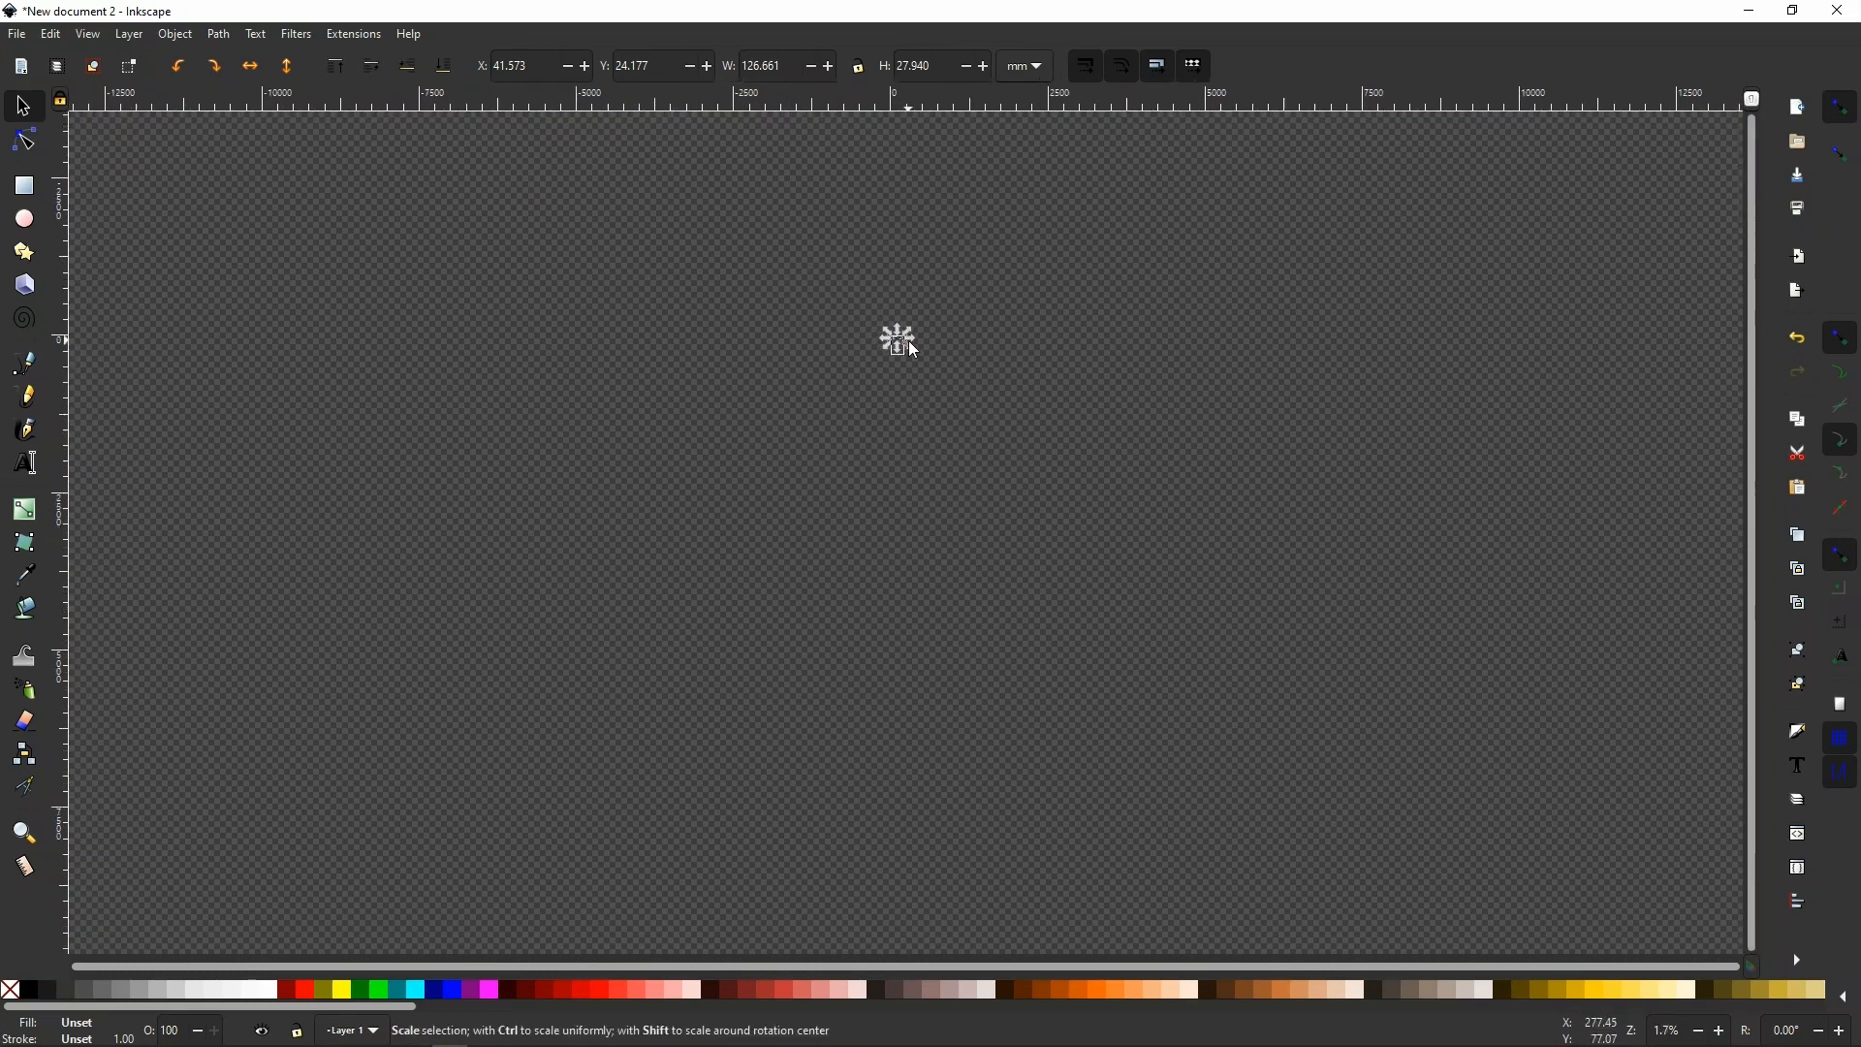
drag(851, 310, 228, 523)
scroll(205, 533, up, 8)
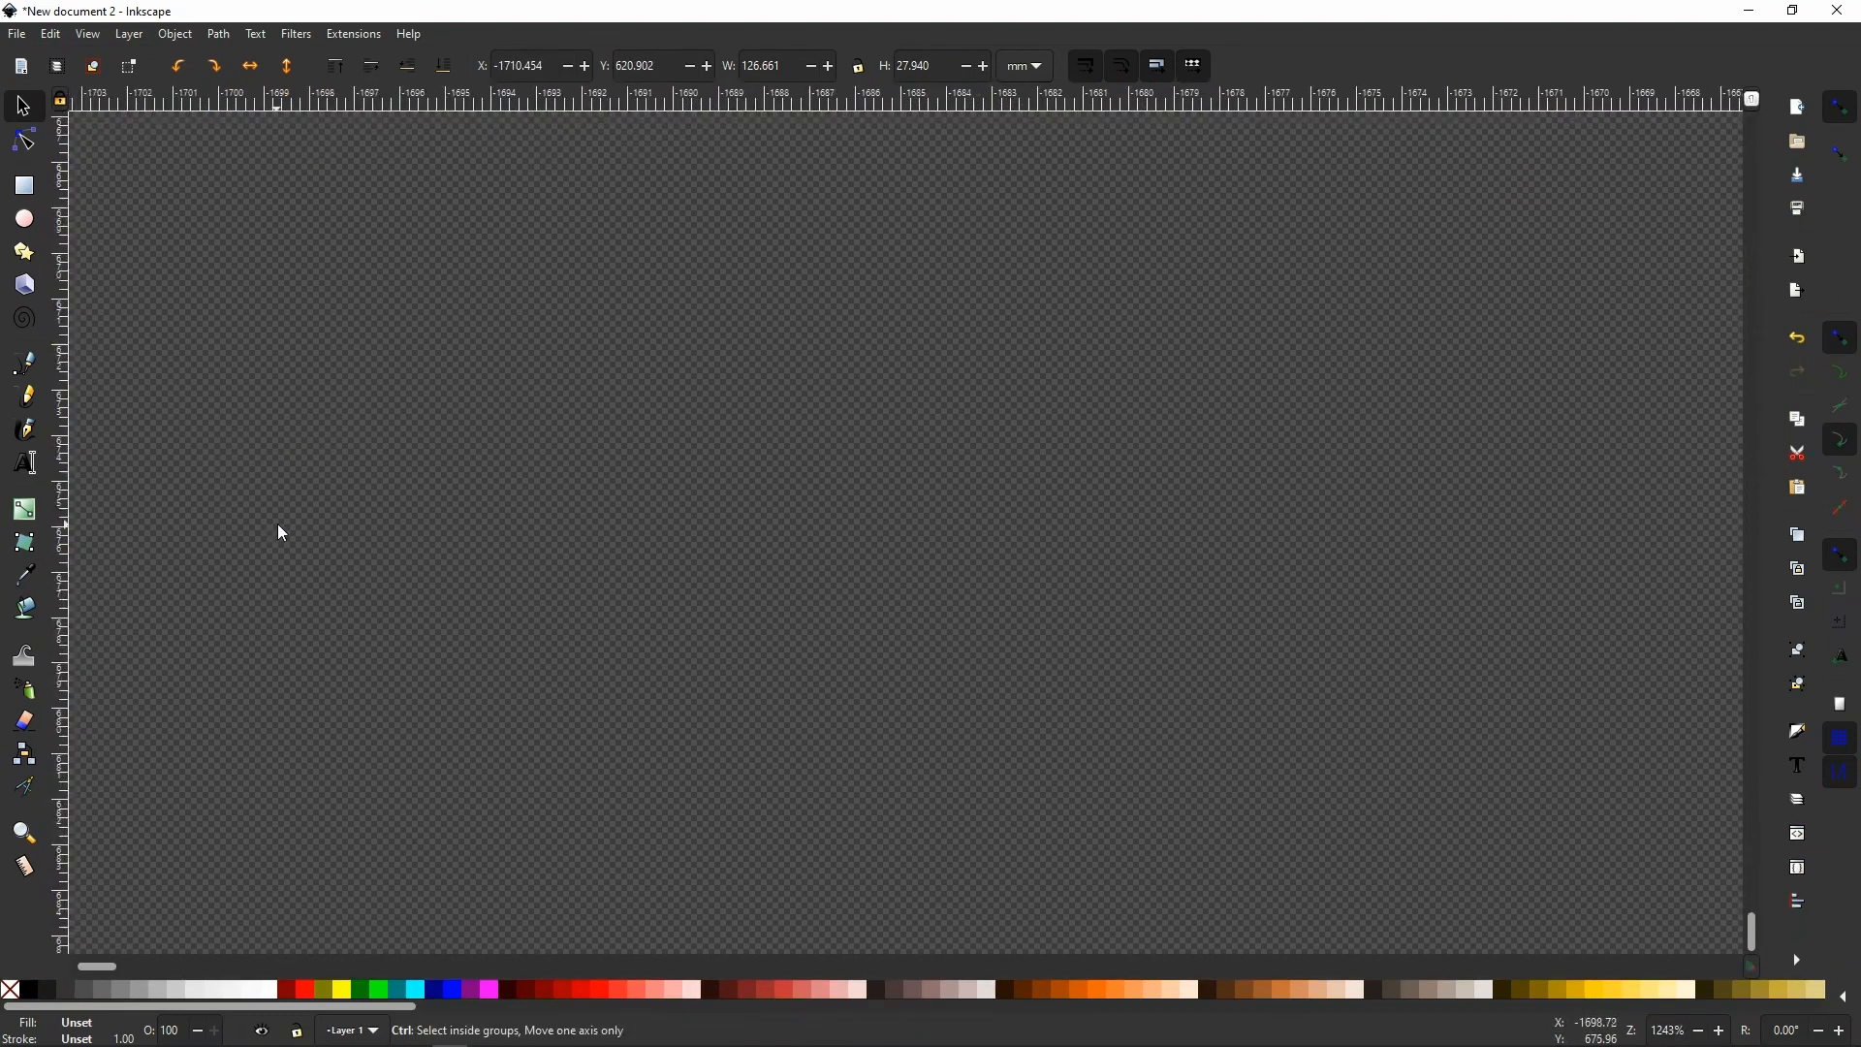
scroll(279, 532, down, 8)
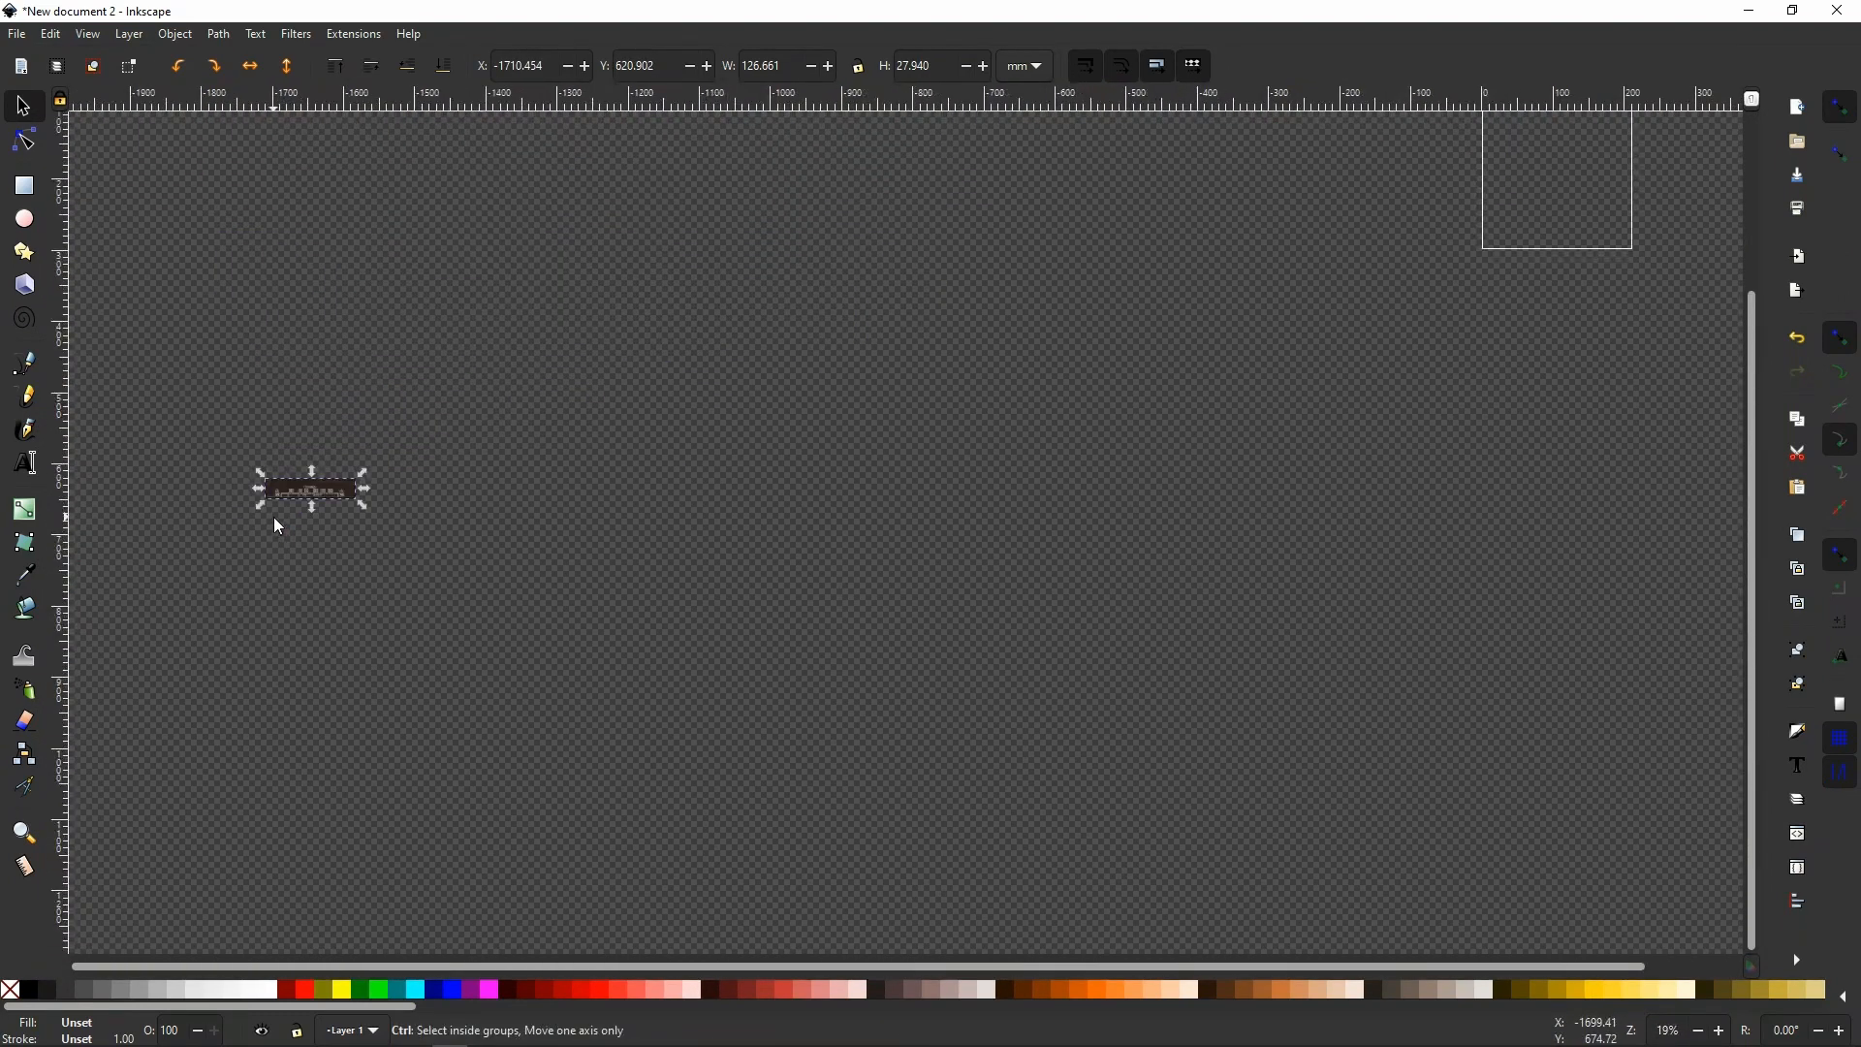
drag(291, 510, 918, 302)
scroll(916, 291, up, 6)
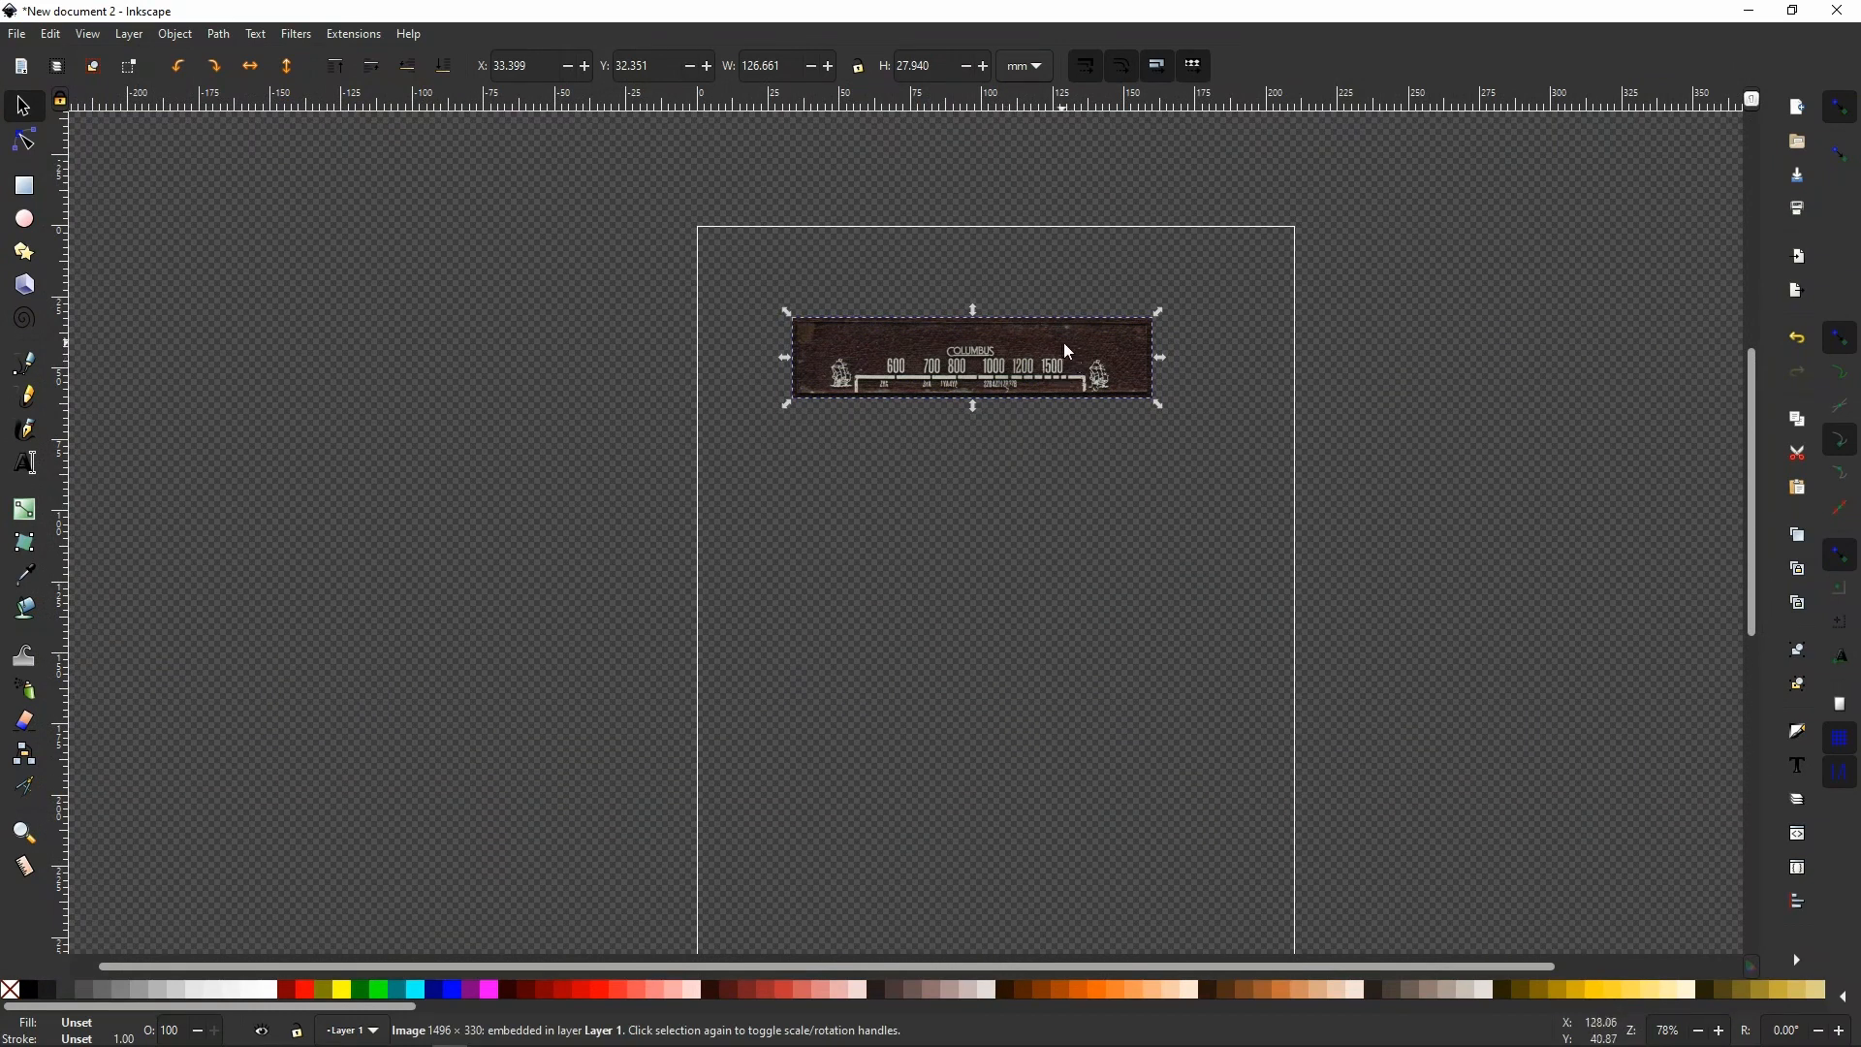
Try to scale the dial image freehand from its corner, and undo the resizing.
drag(1160, 405, 886, 359)
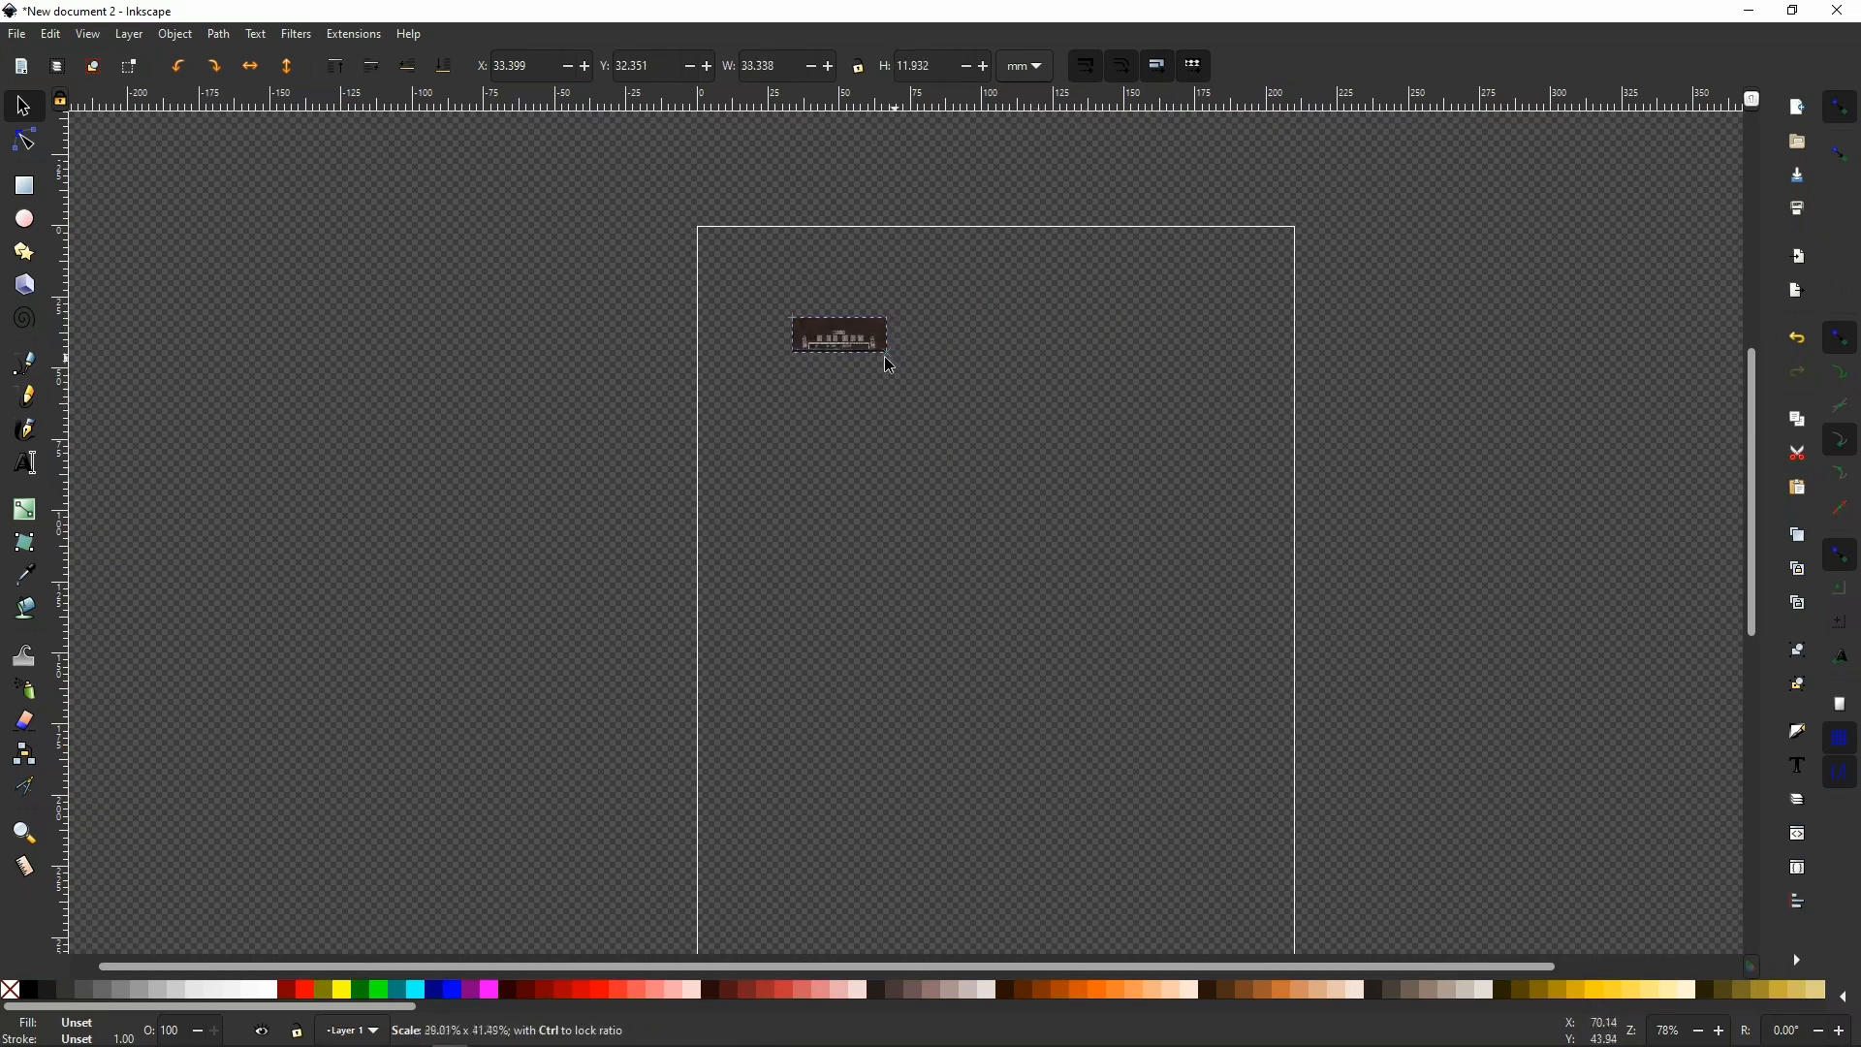
key(ctrl+z)
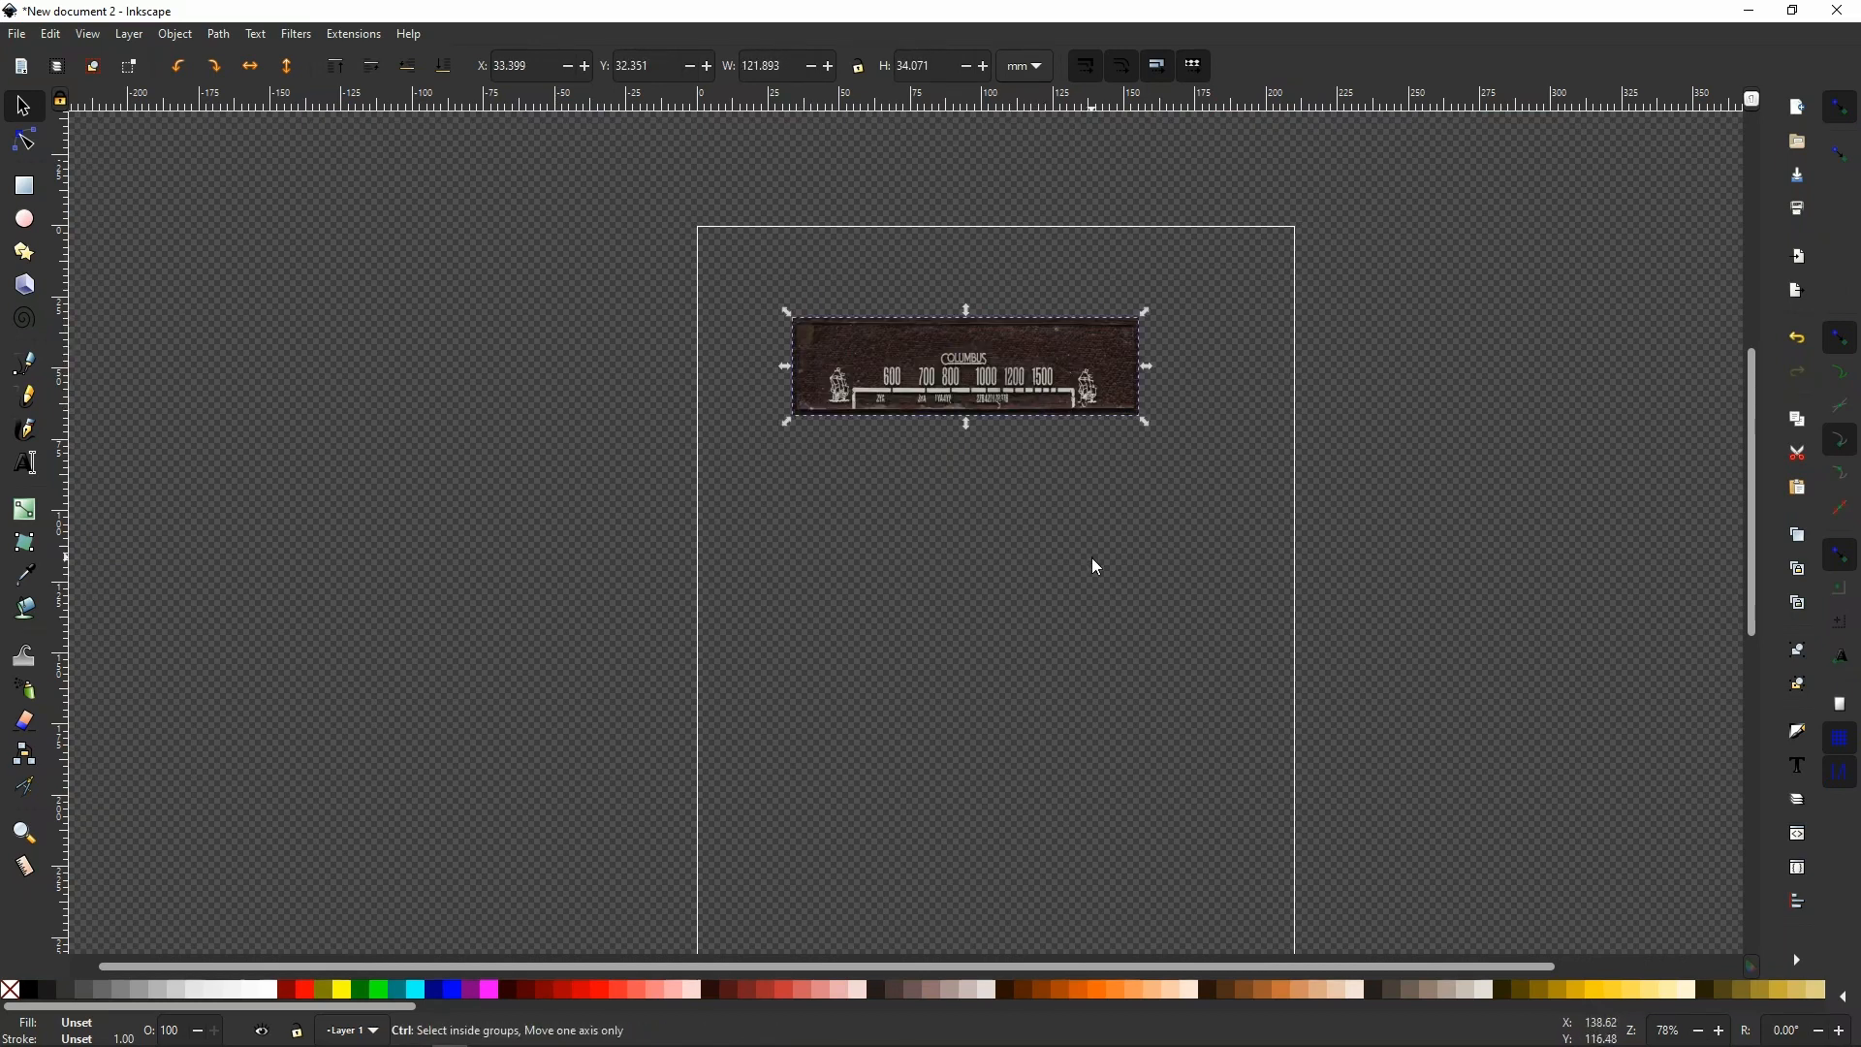
key(ctrl+z)
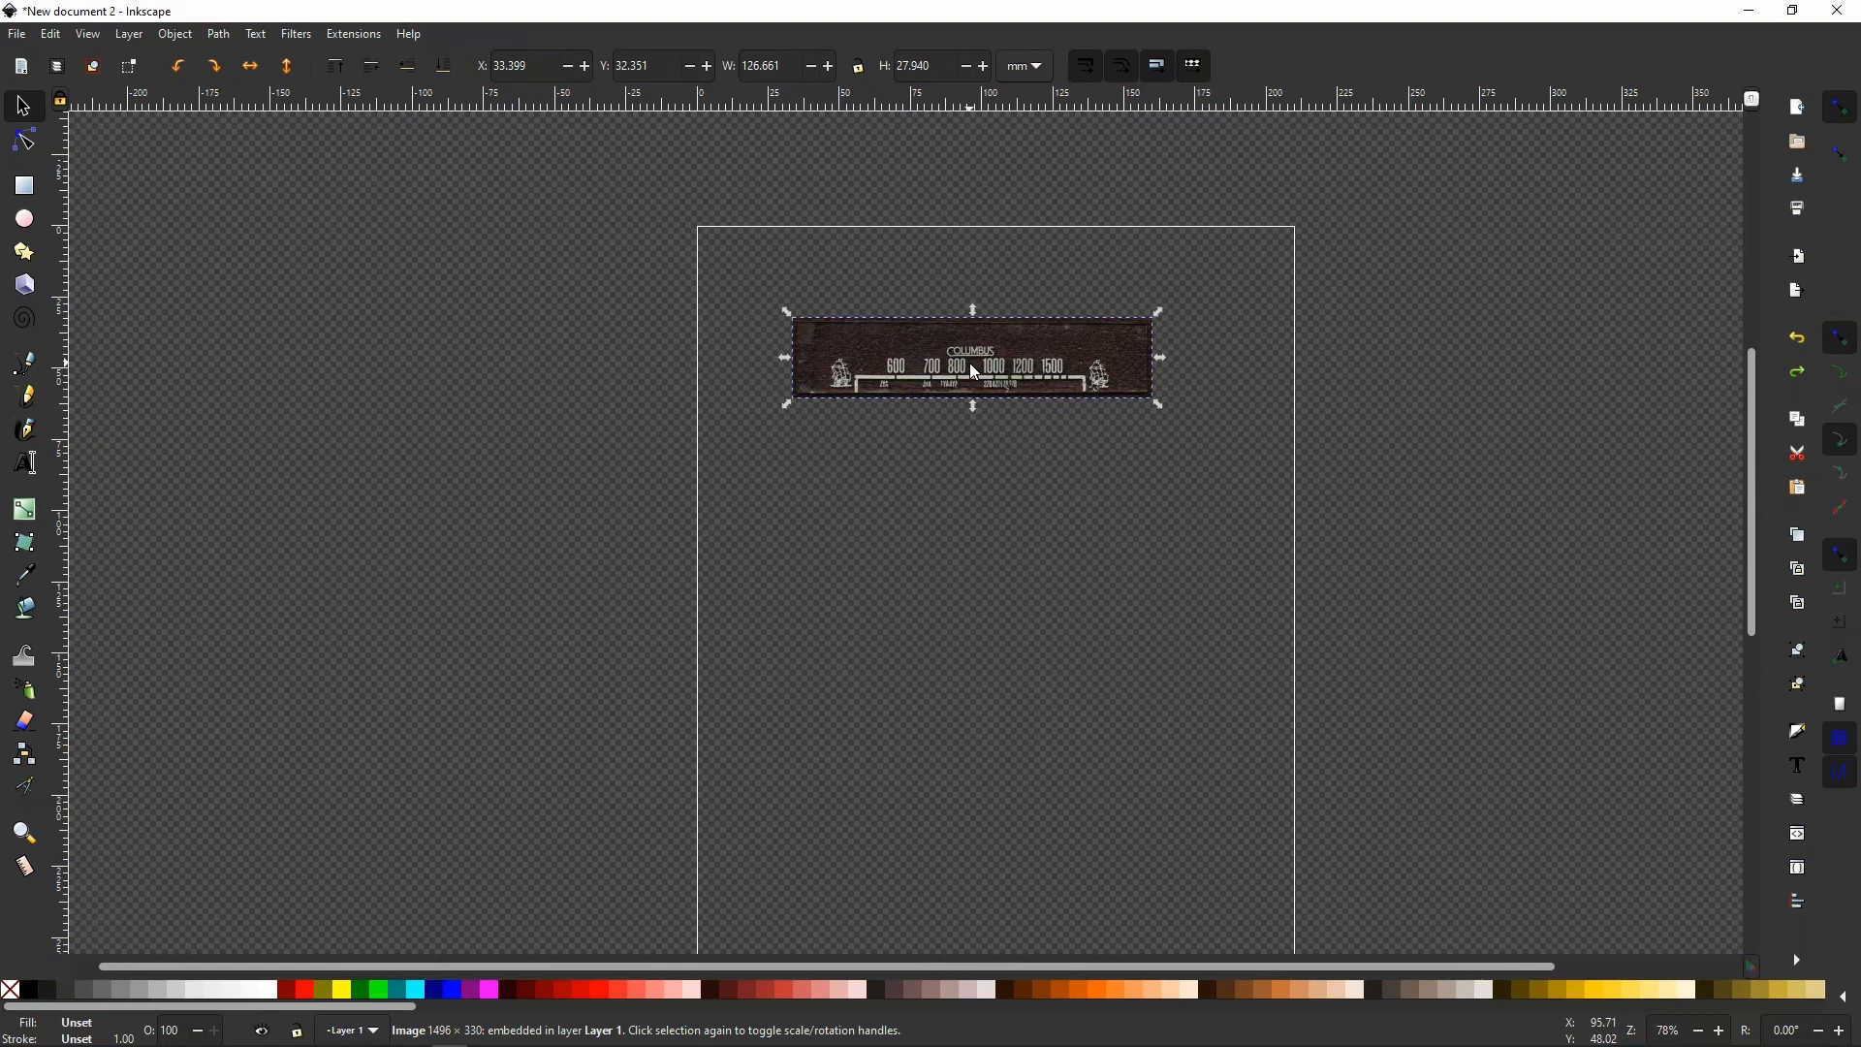
Show the document's list of layers.
click(186, 36)
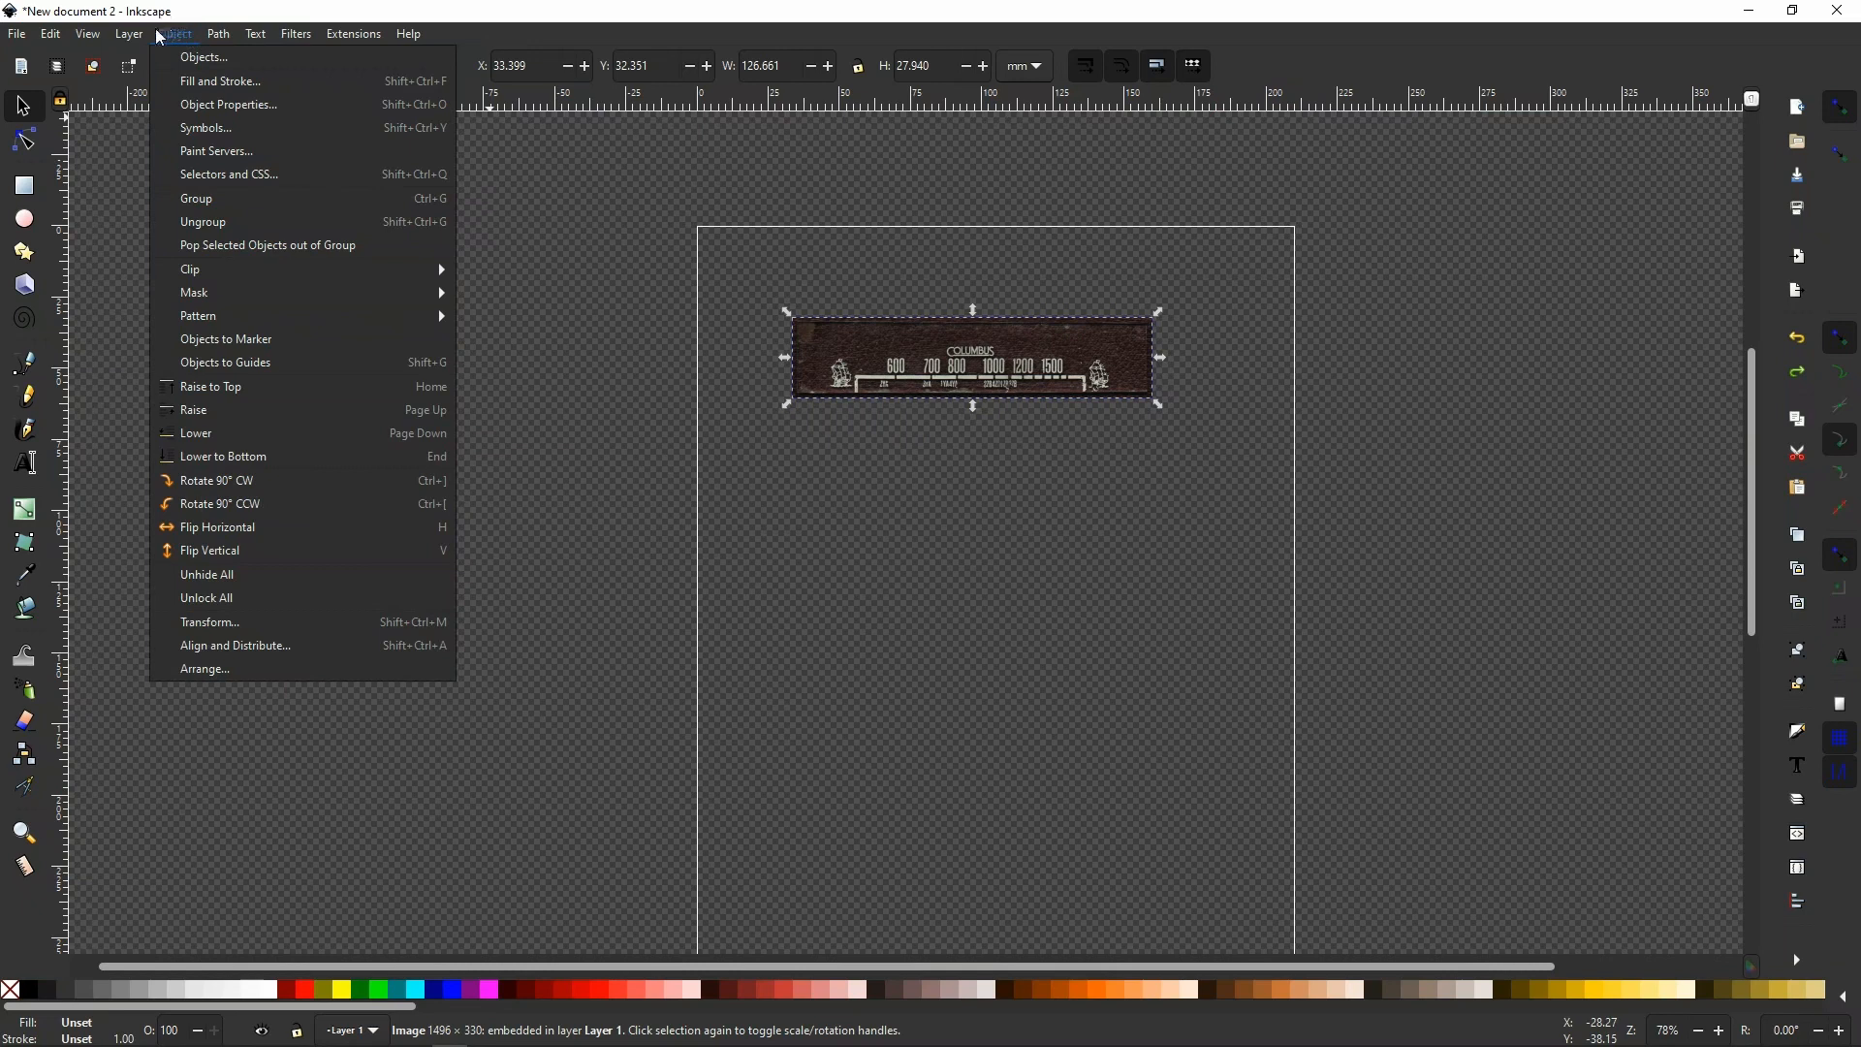
mouse_move(146, 39)
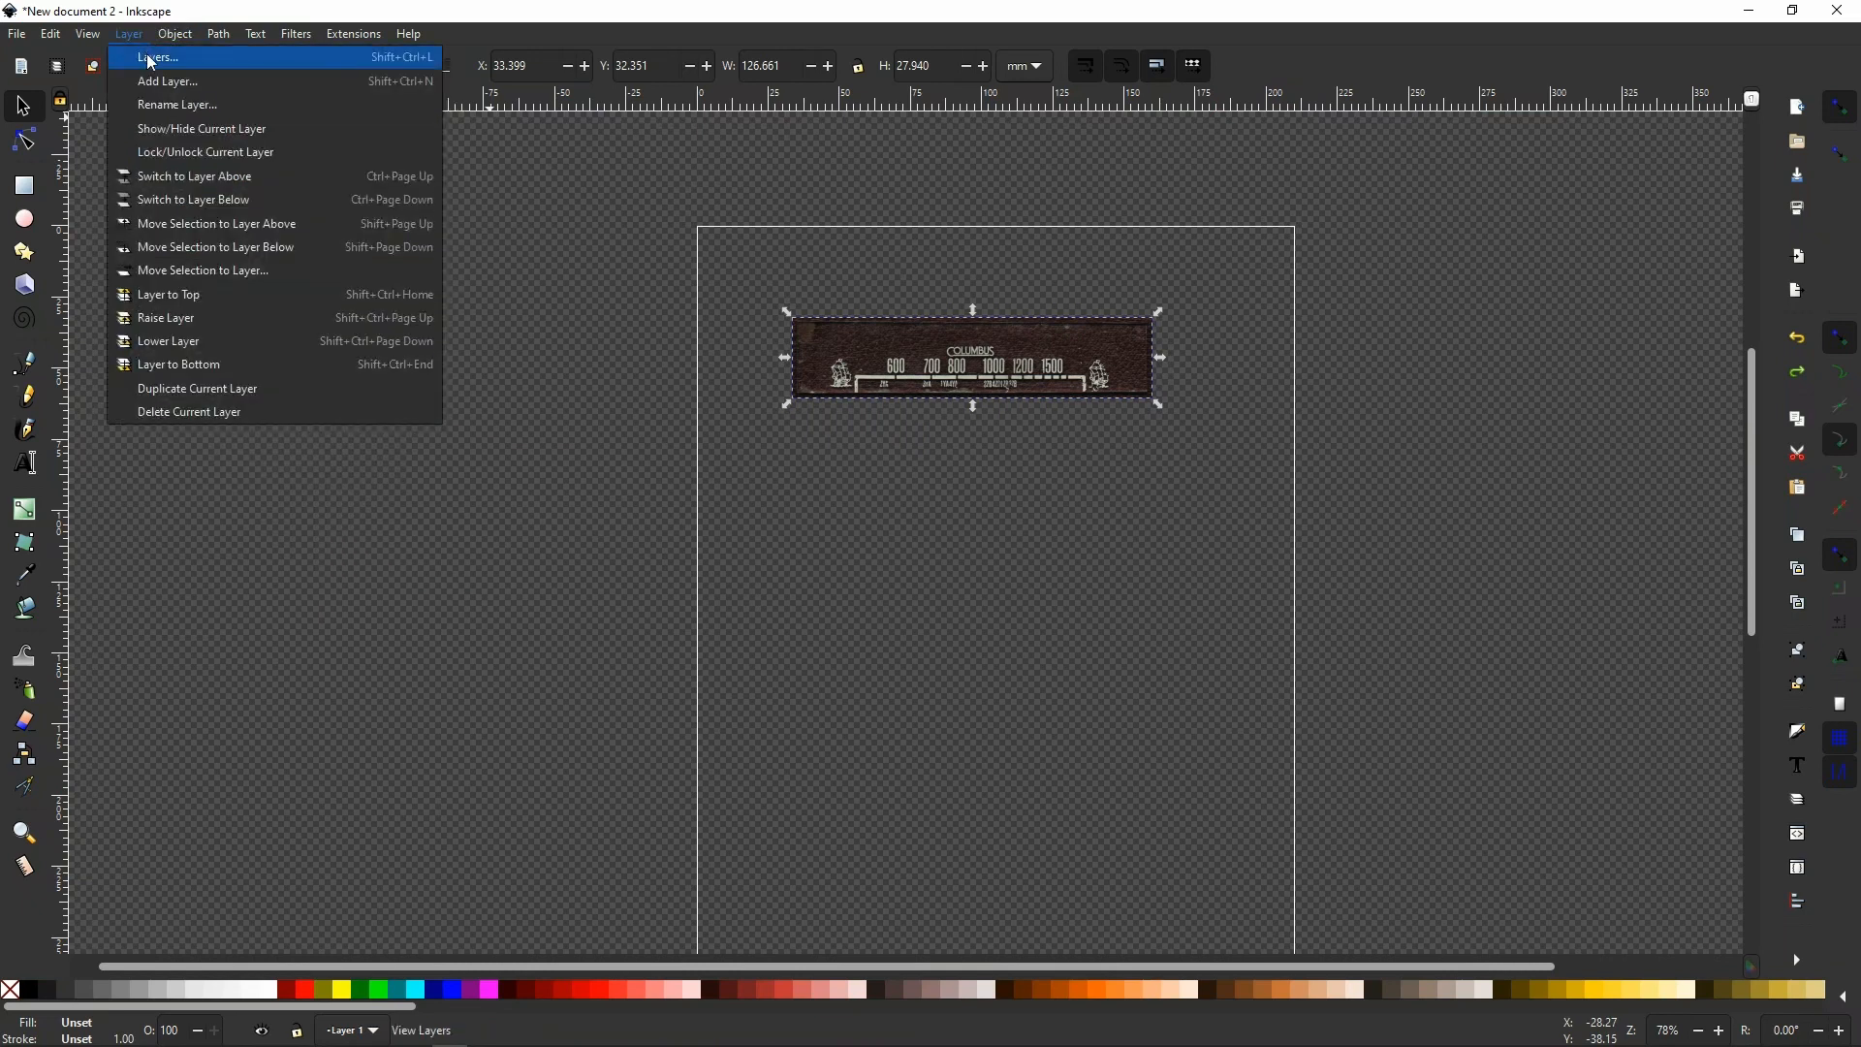
click(150, 60)
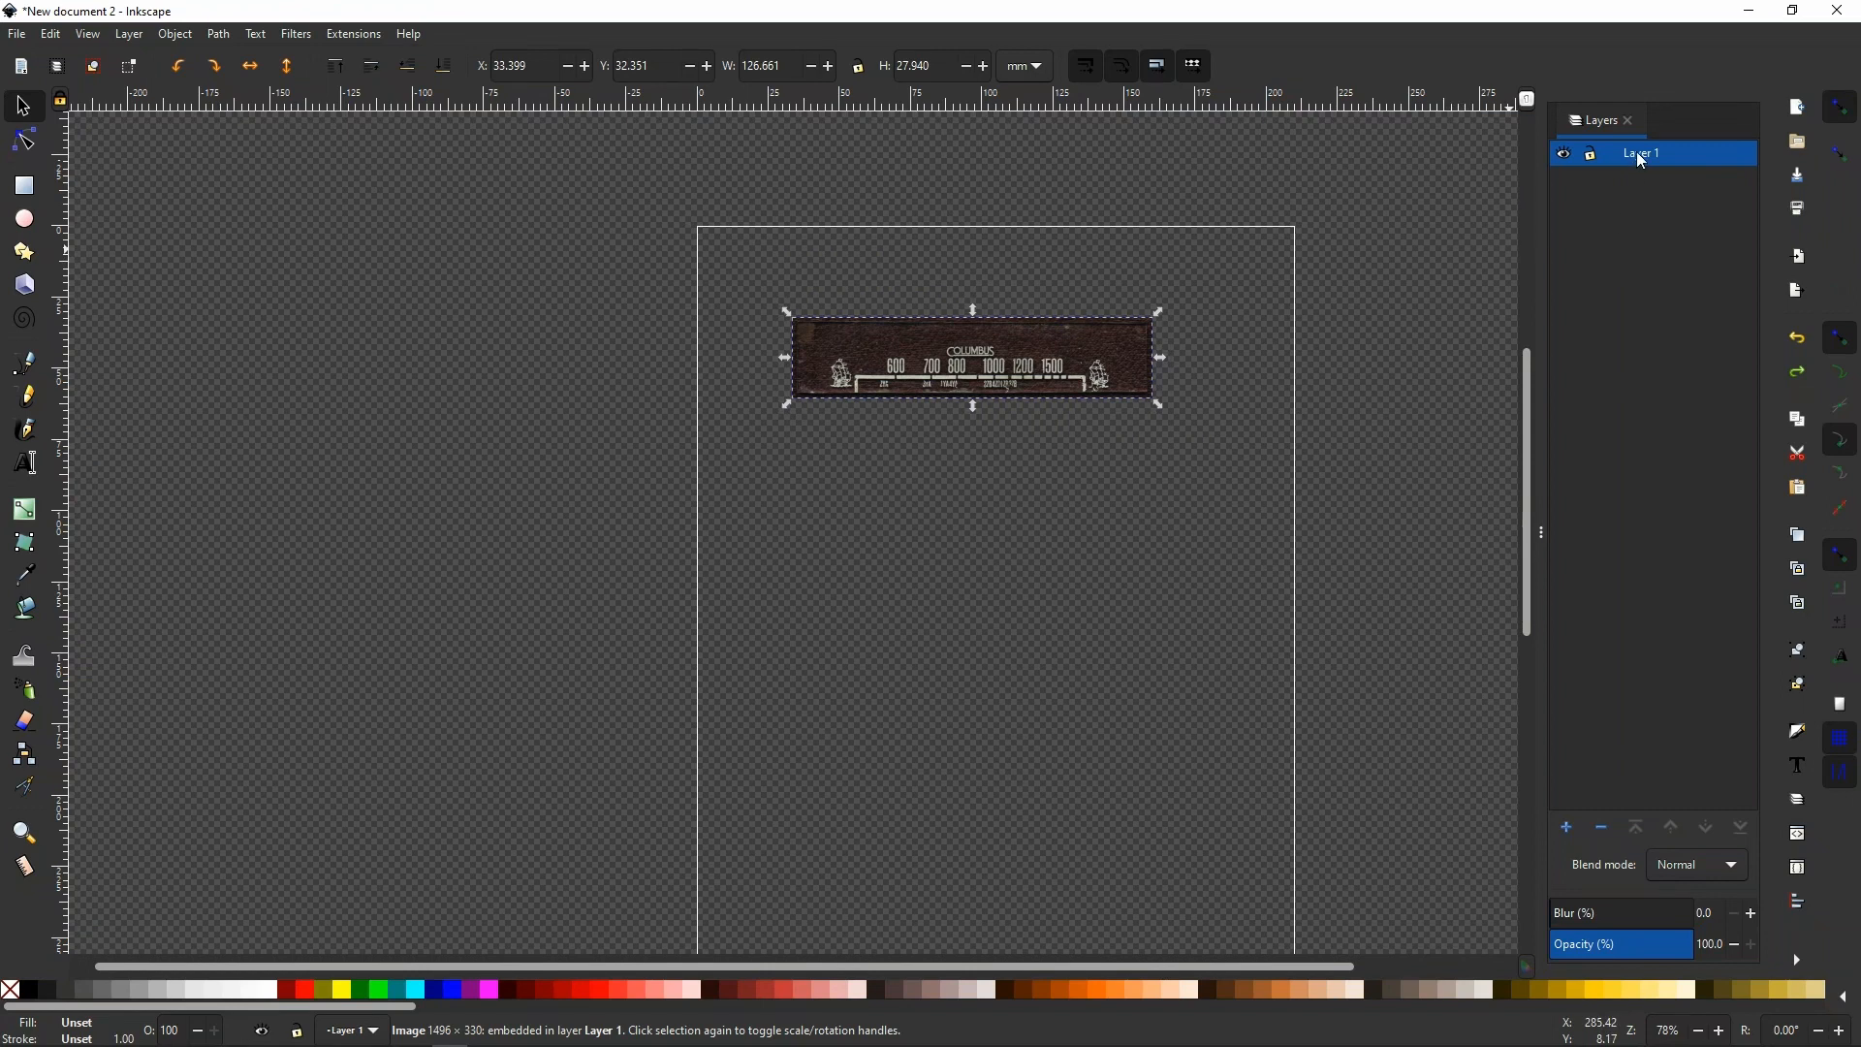
Hide and show Layer 1 again, and try out locking and unlocking it.
click(1565, 154)
click(1564, 155)
click(1593, 155)
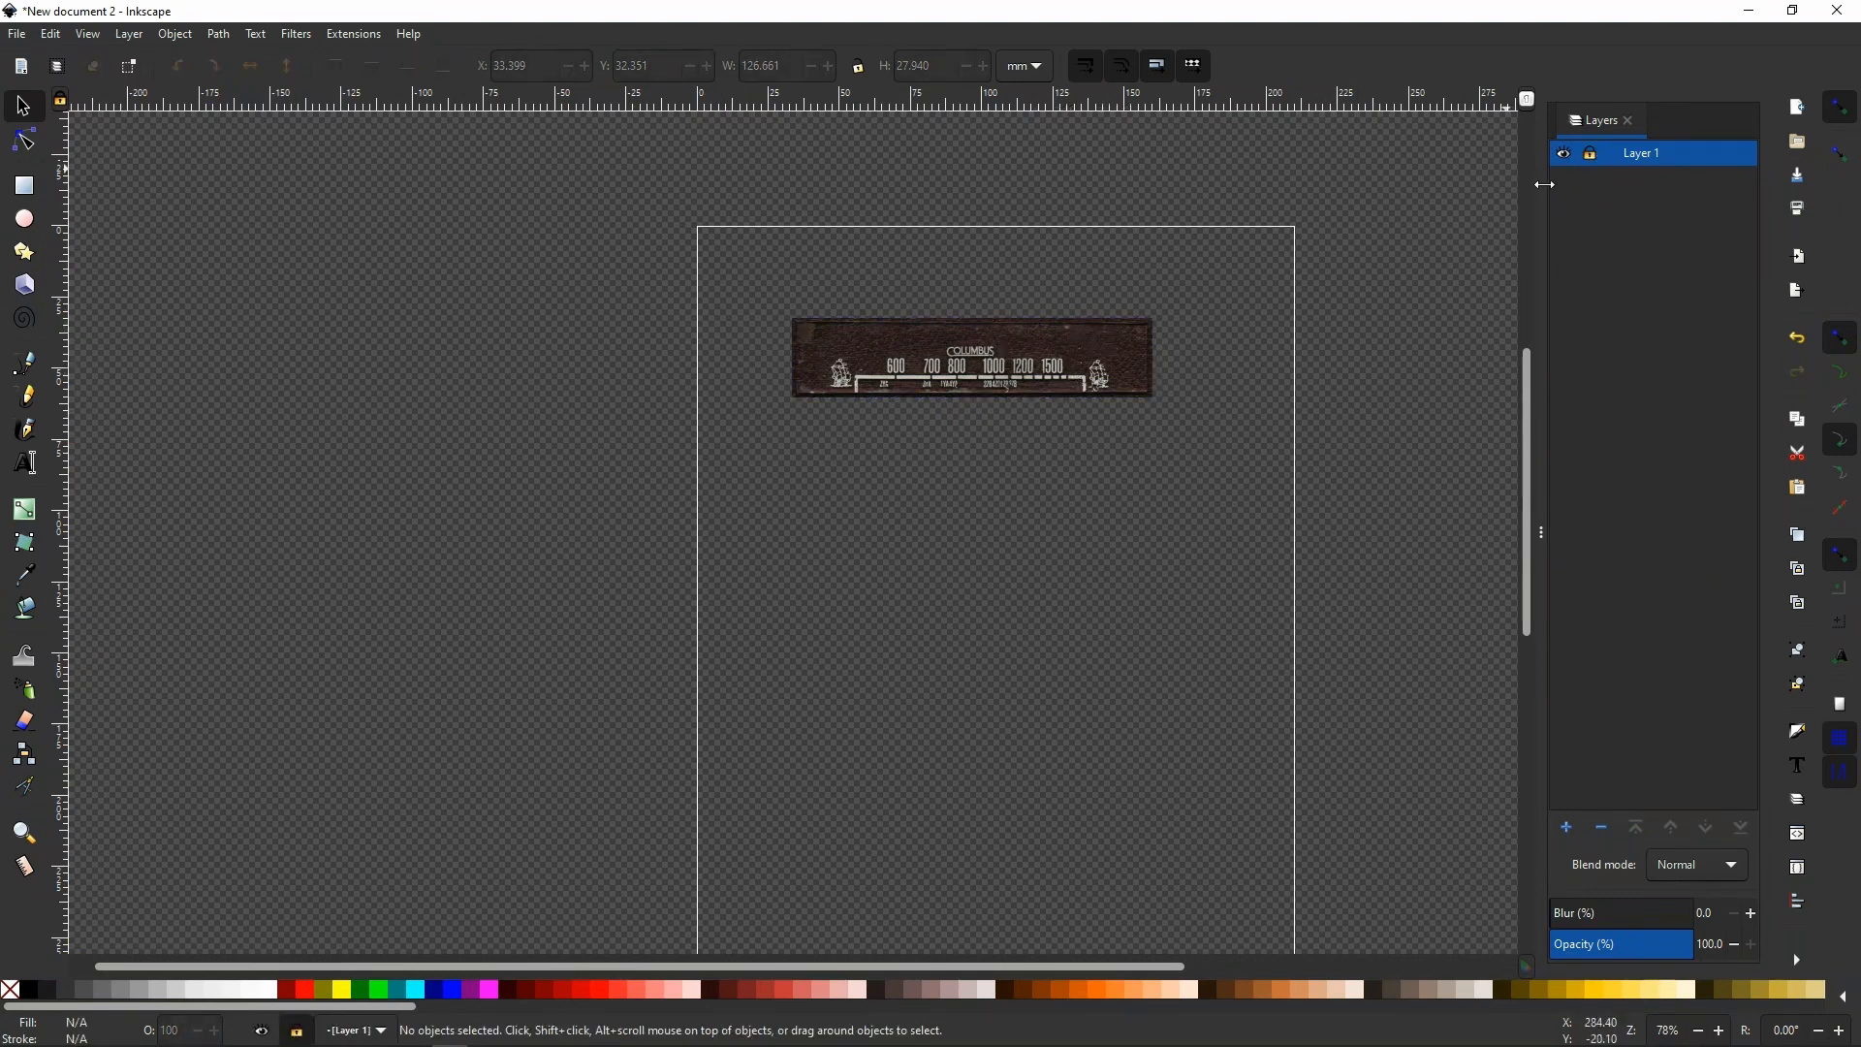
click(1591, 153)
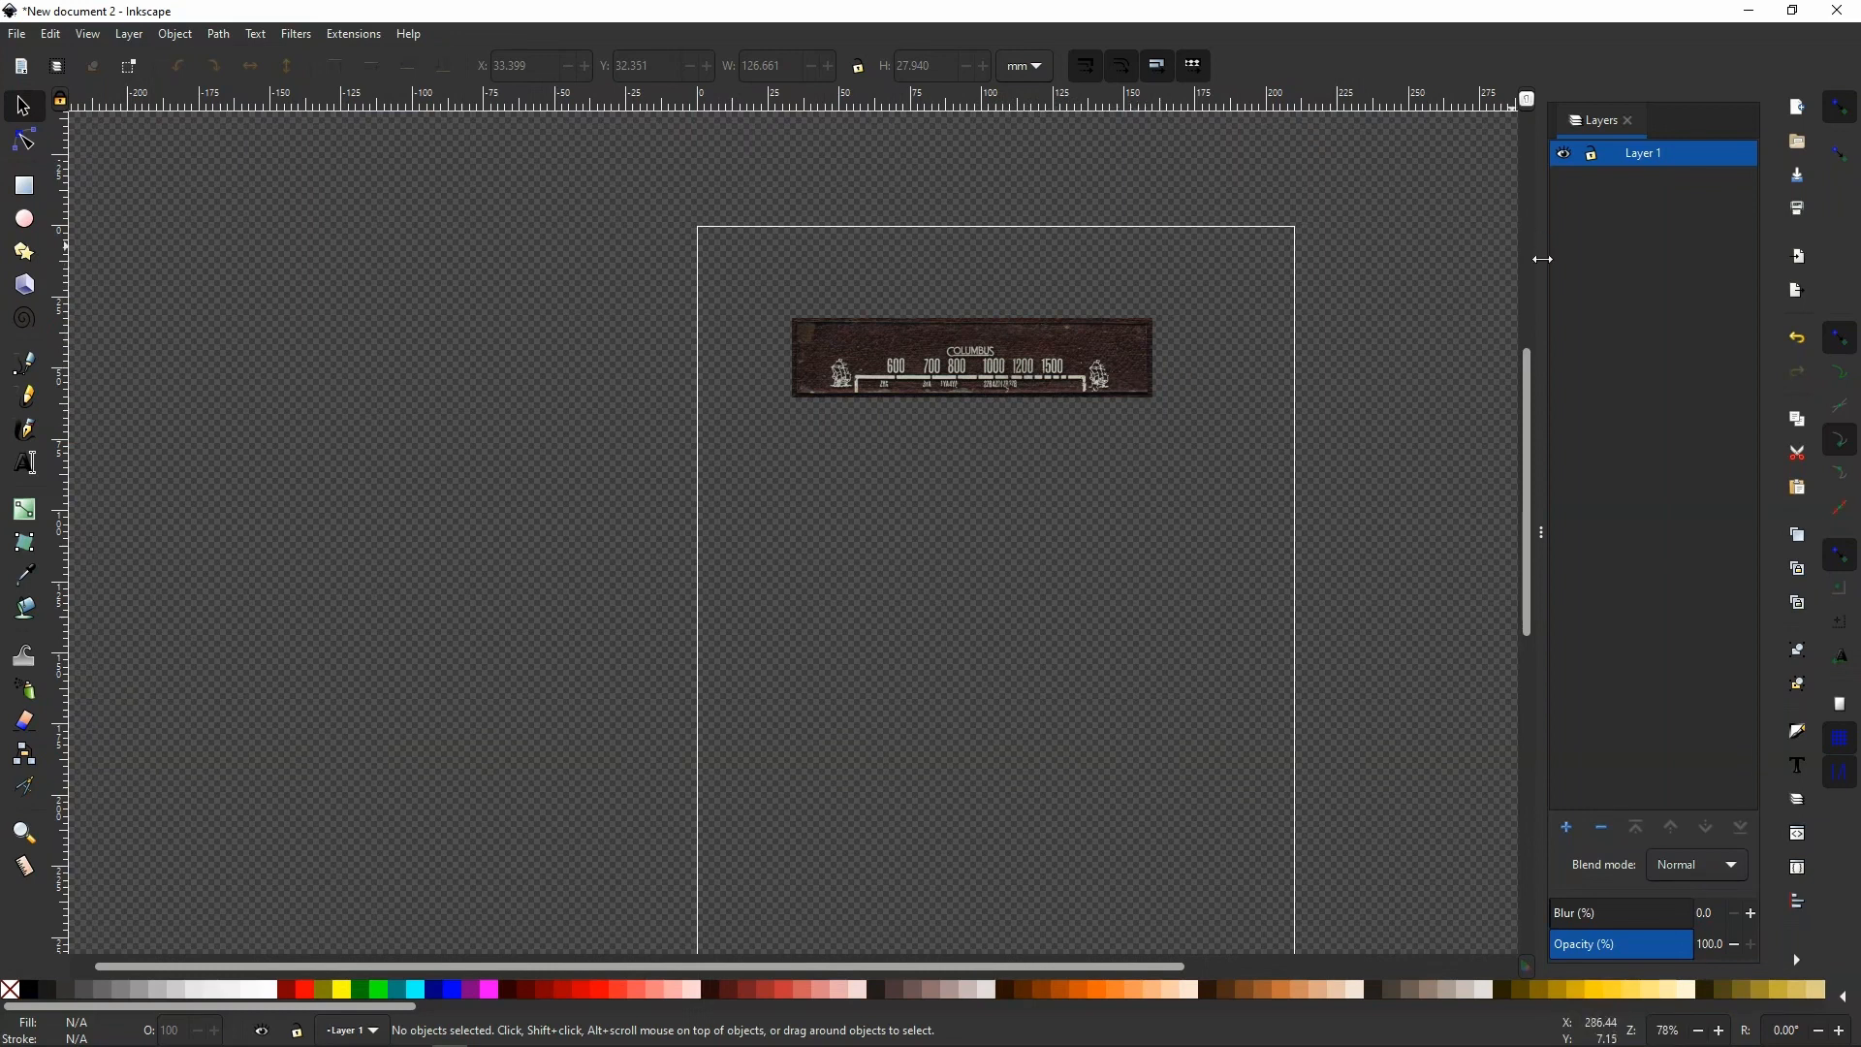
Add a layer named Background Image positioned below the current layer.
click(1574, 829)
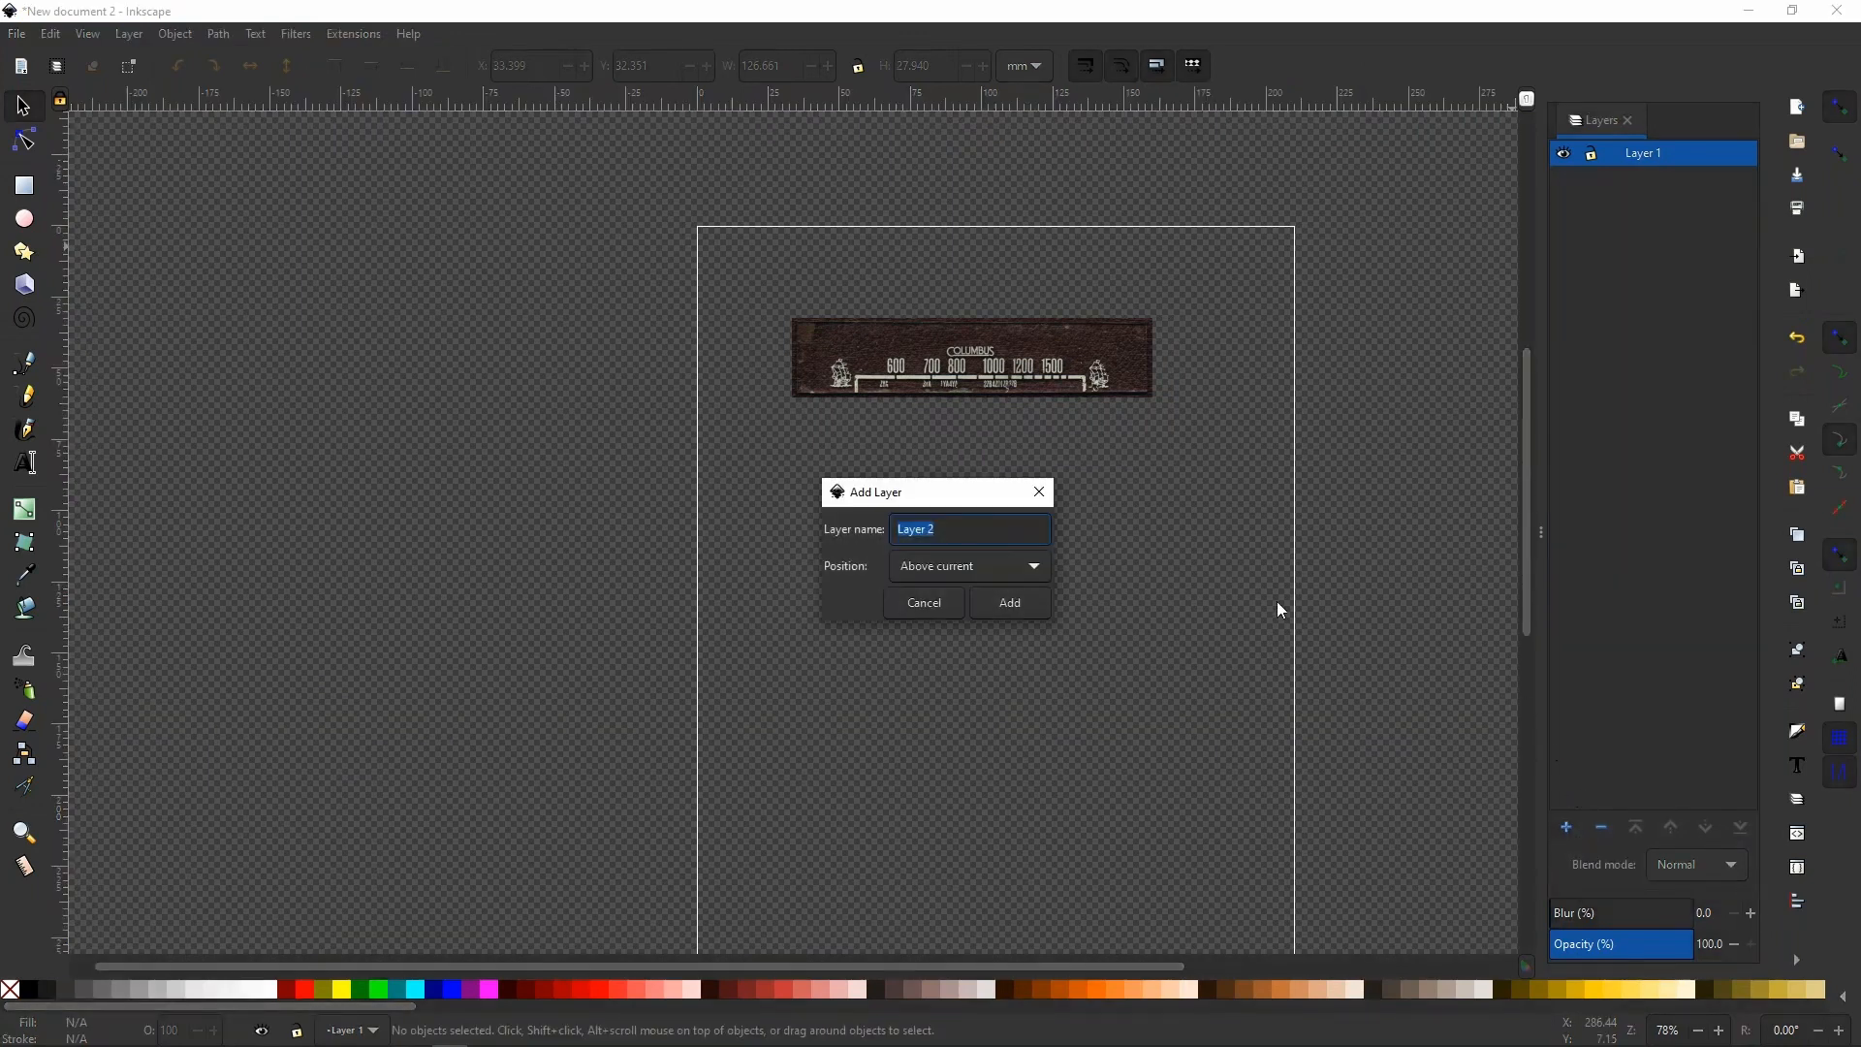
text(Background l)
text(mage)
click(989, 568)
click(1000, 596)
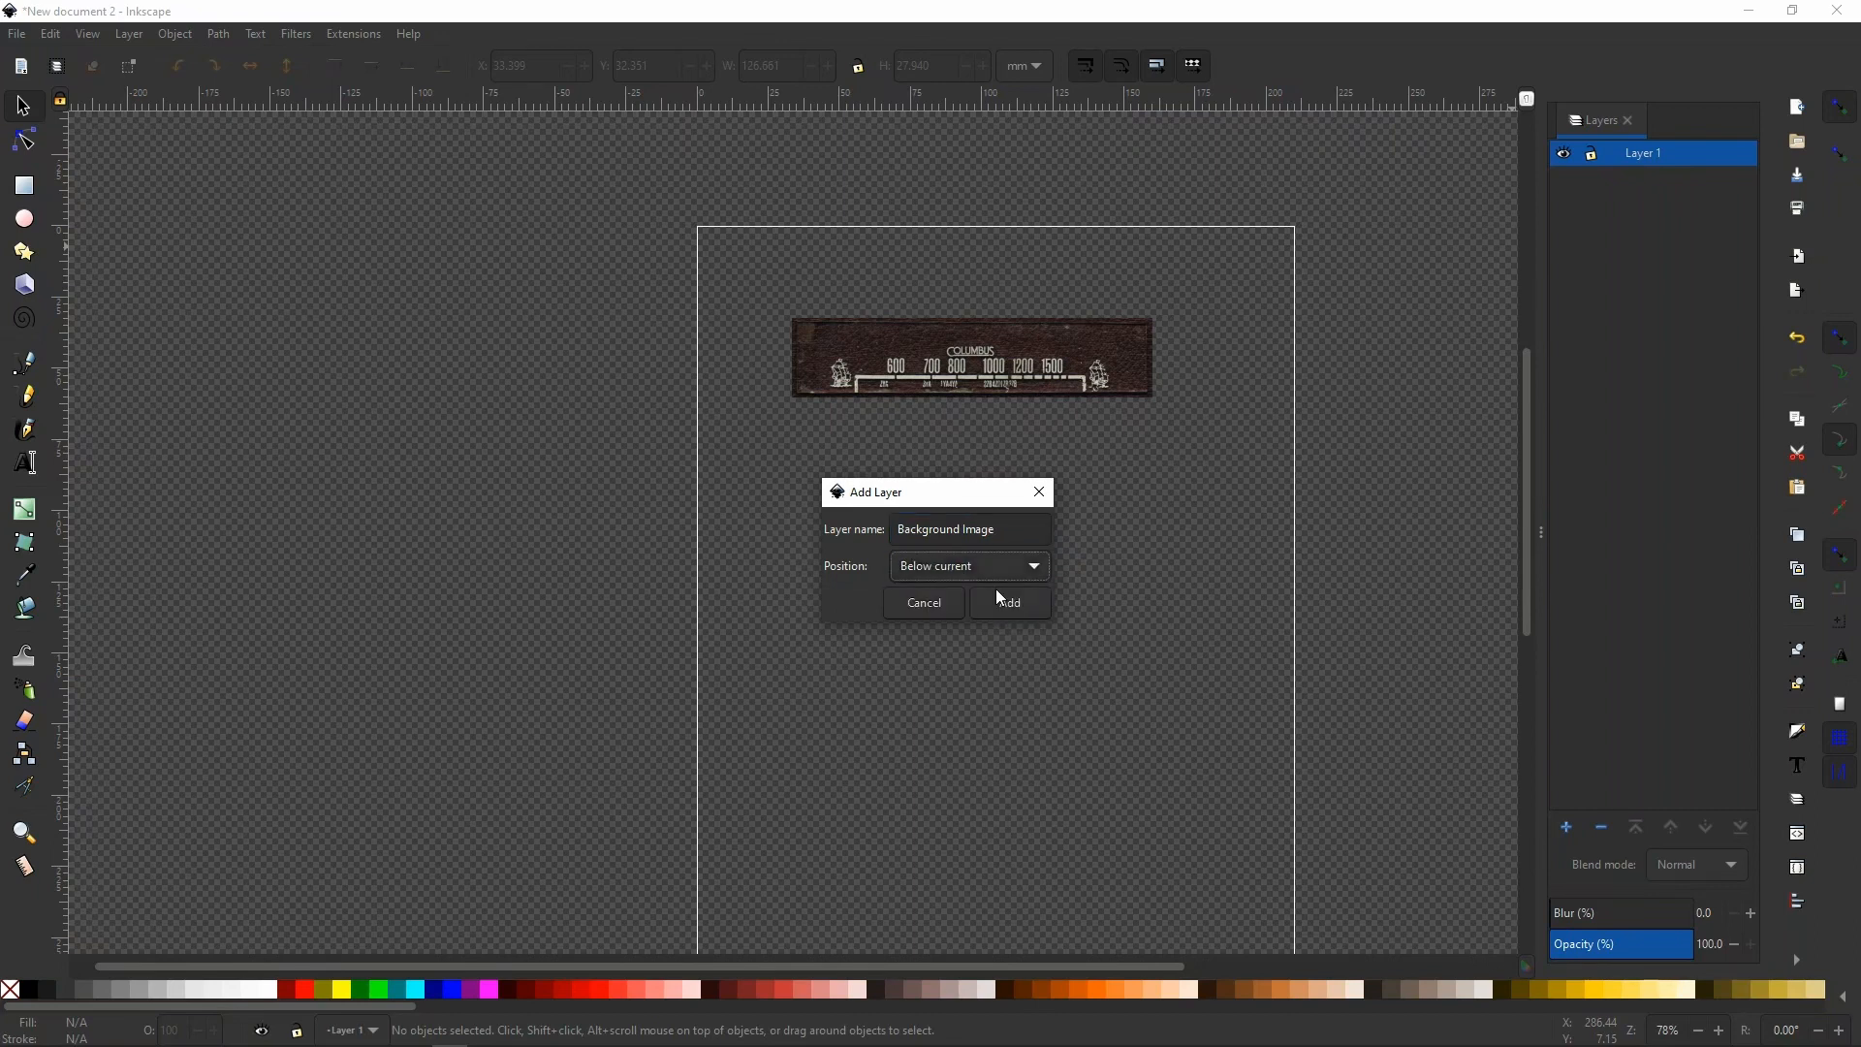
click(1012, 605)
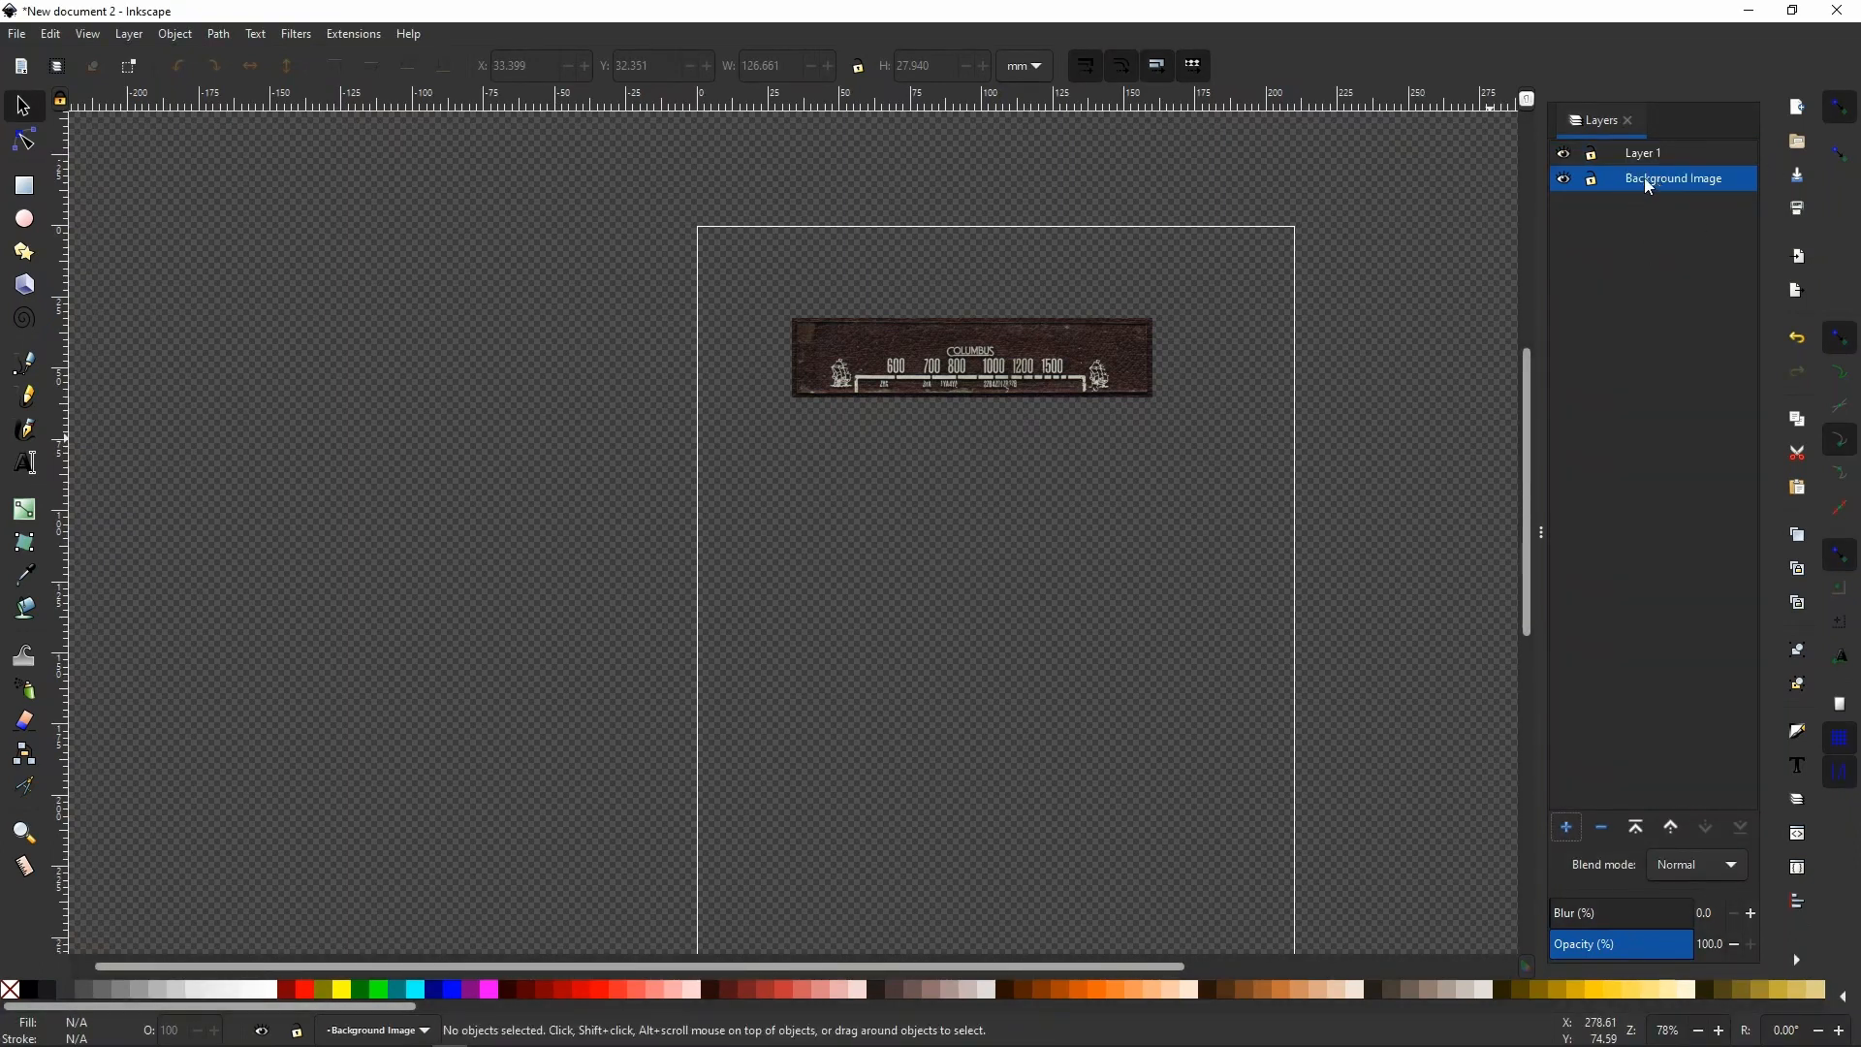
Move the dial image from Layer 1 to the Background Image layer.
click(1063, 343)
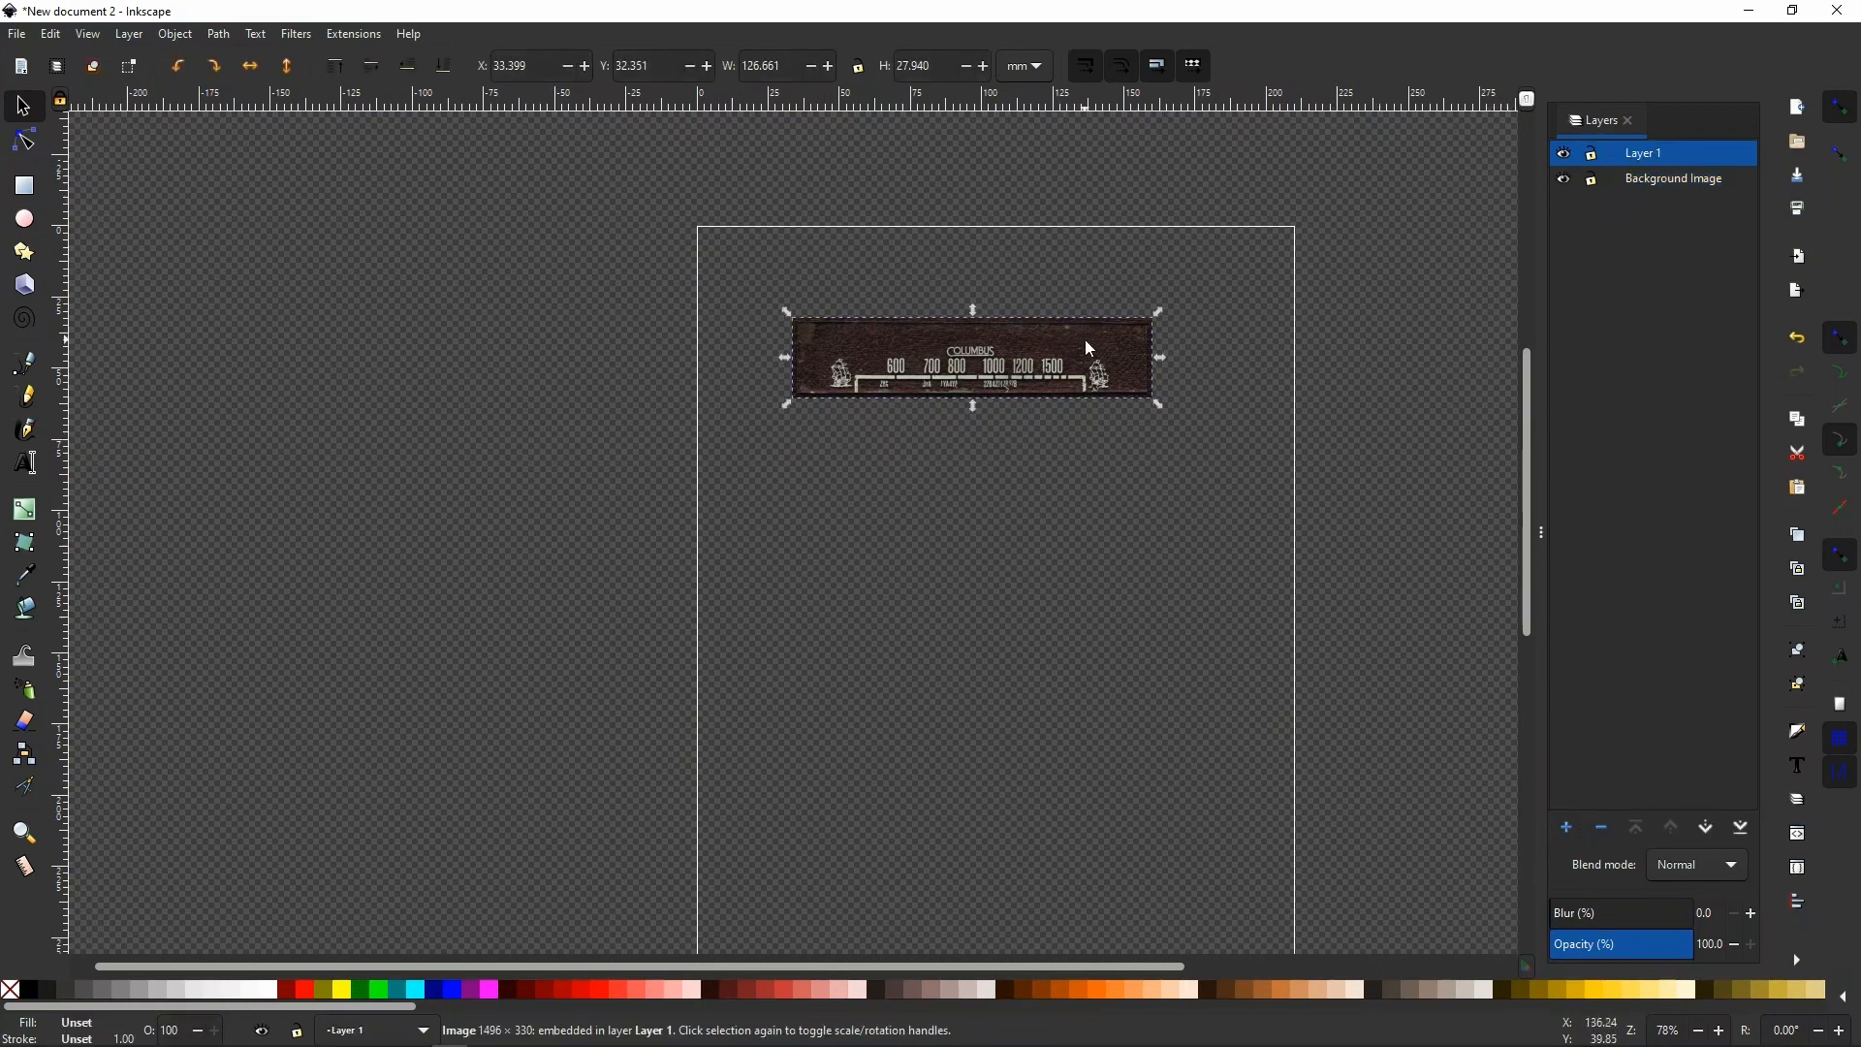
right_click(1086, 341)
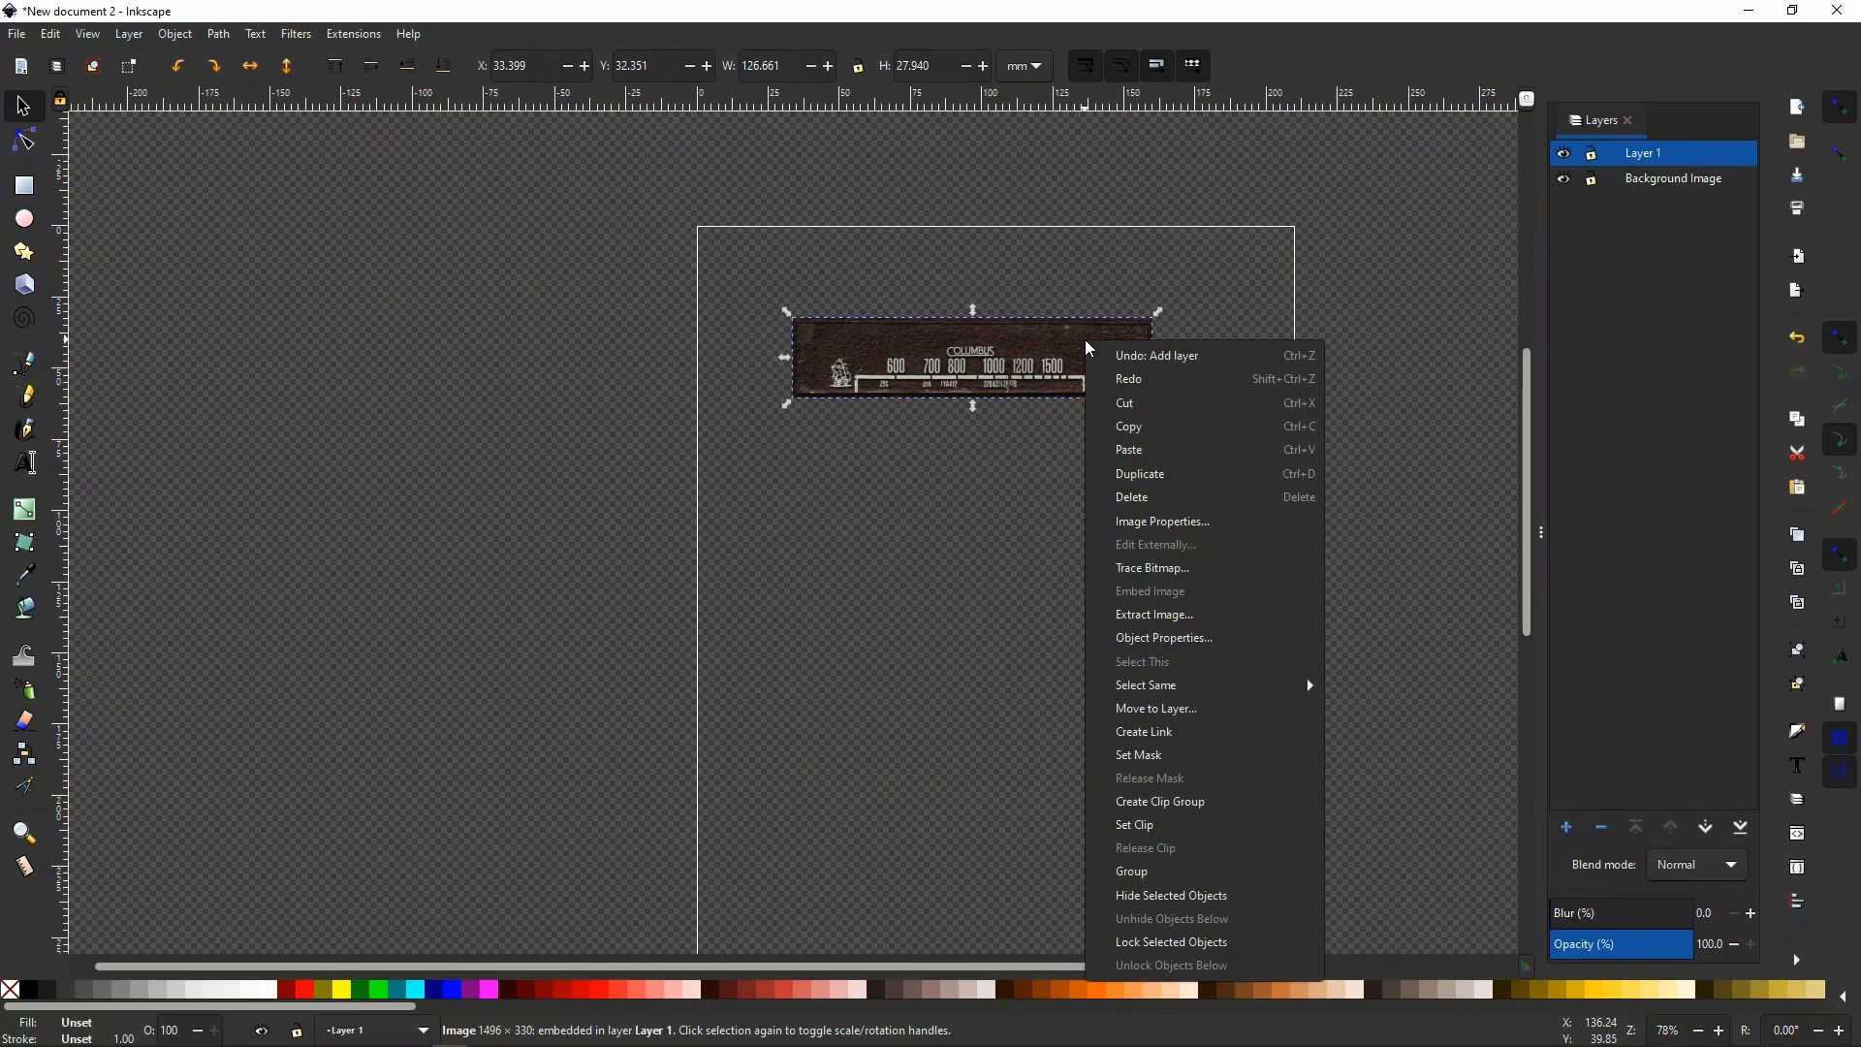
click(1218, 708)
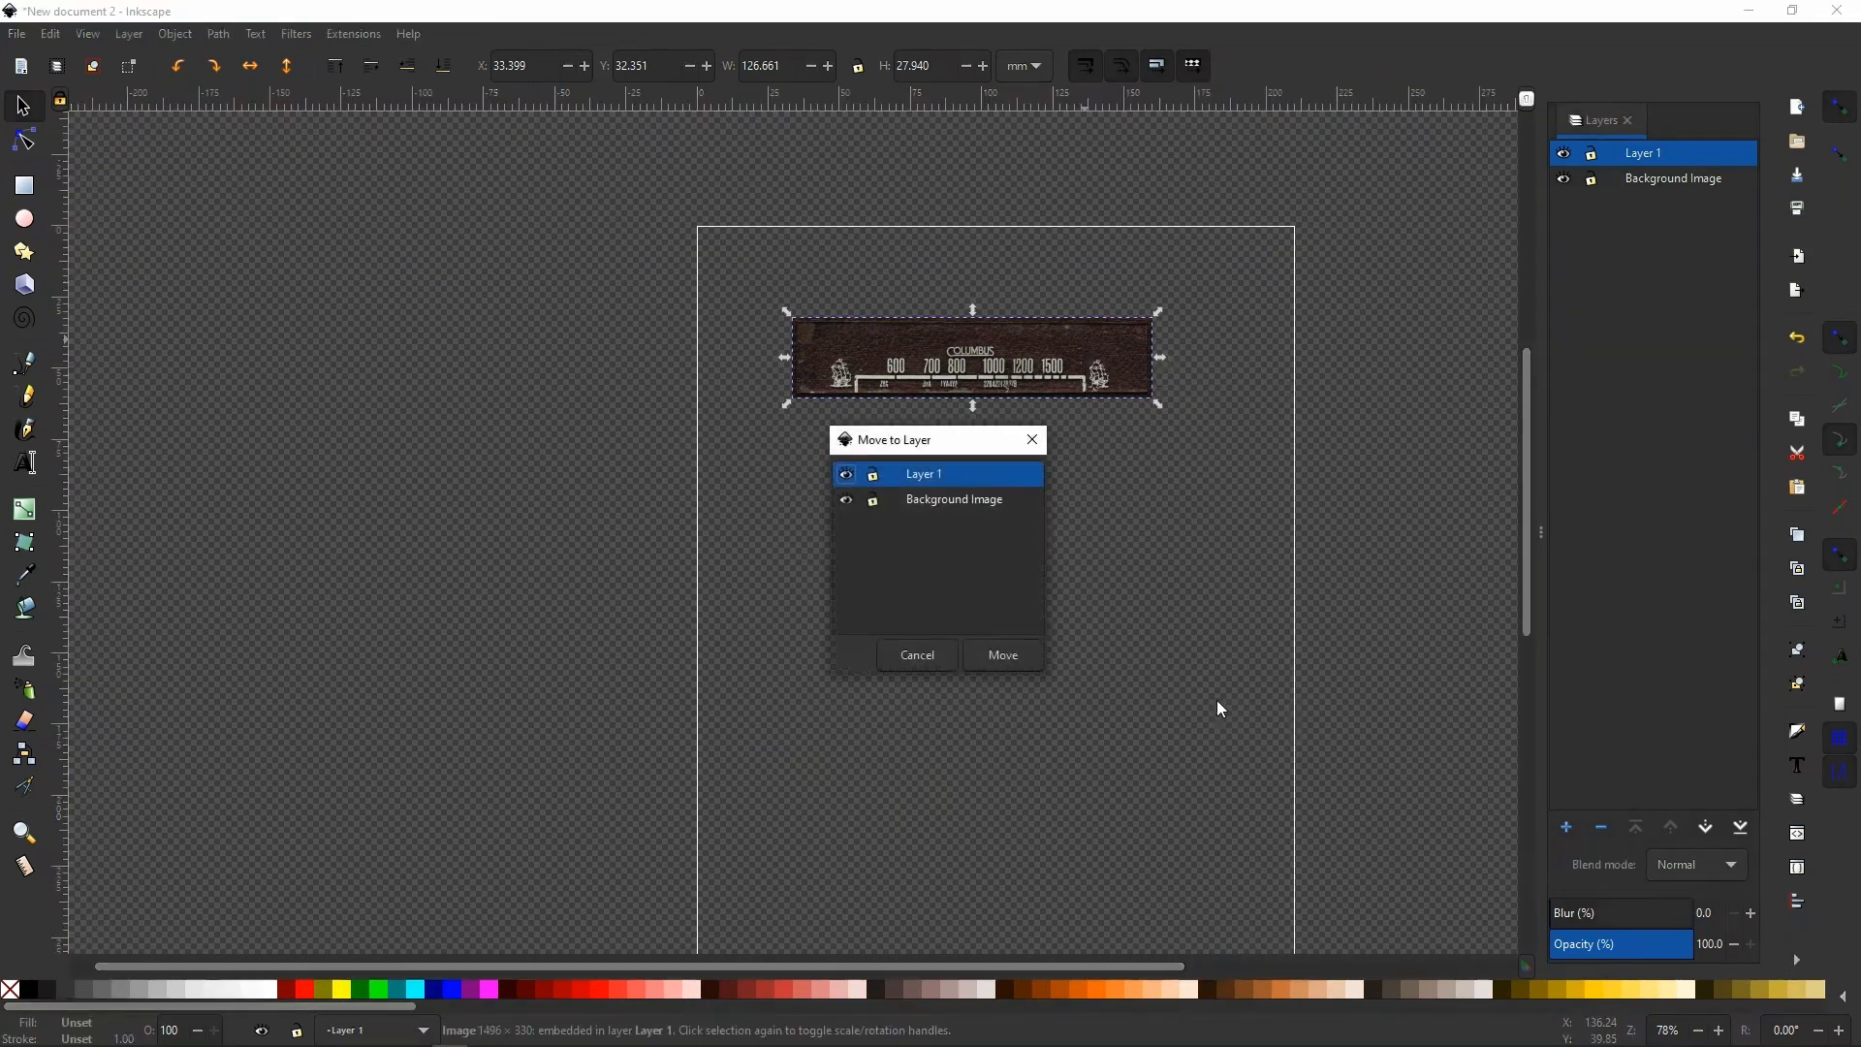
click(974, 504)
click(1004, 657)
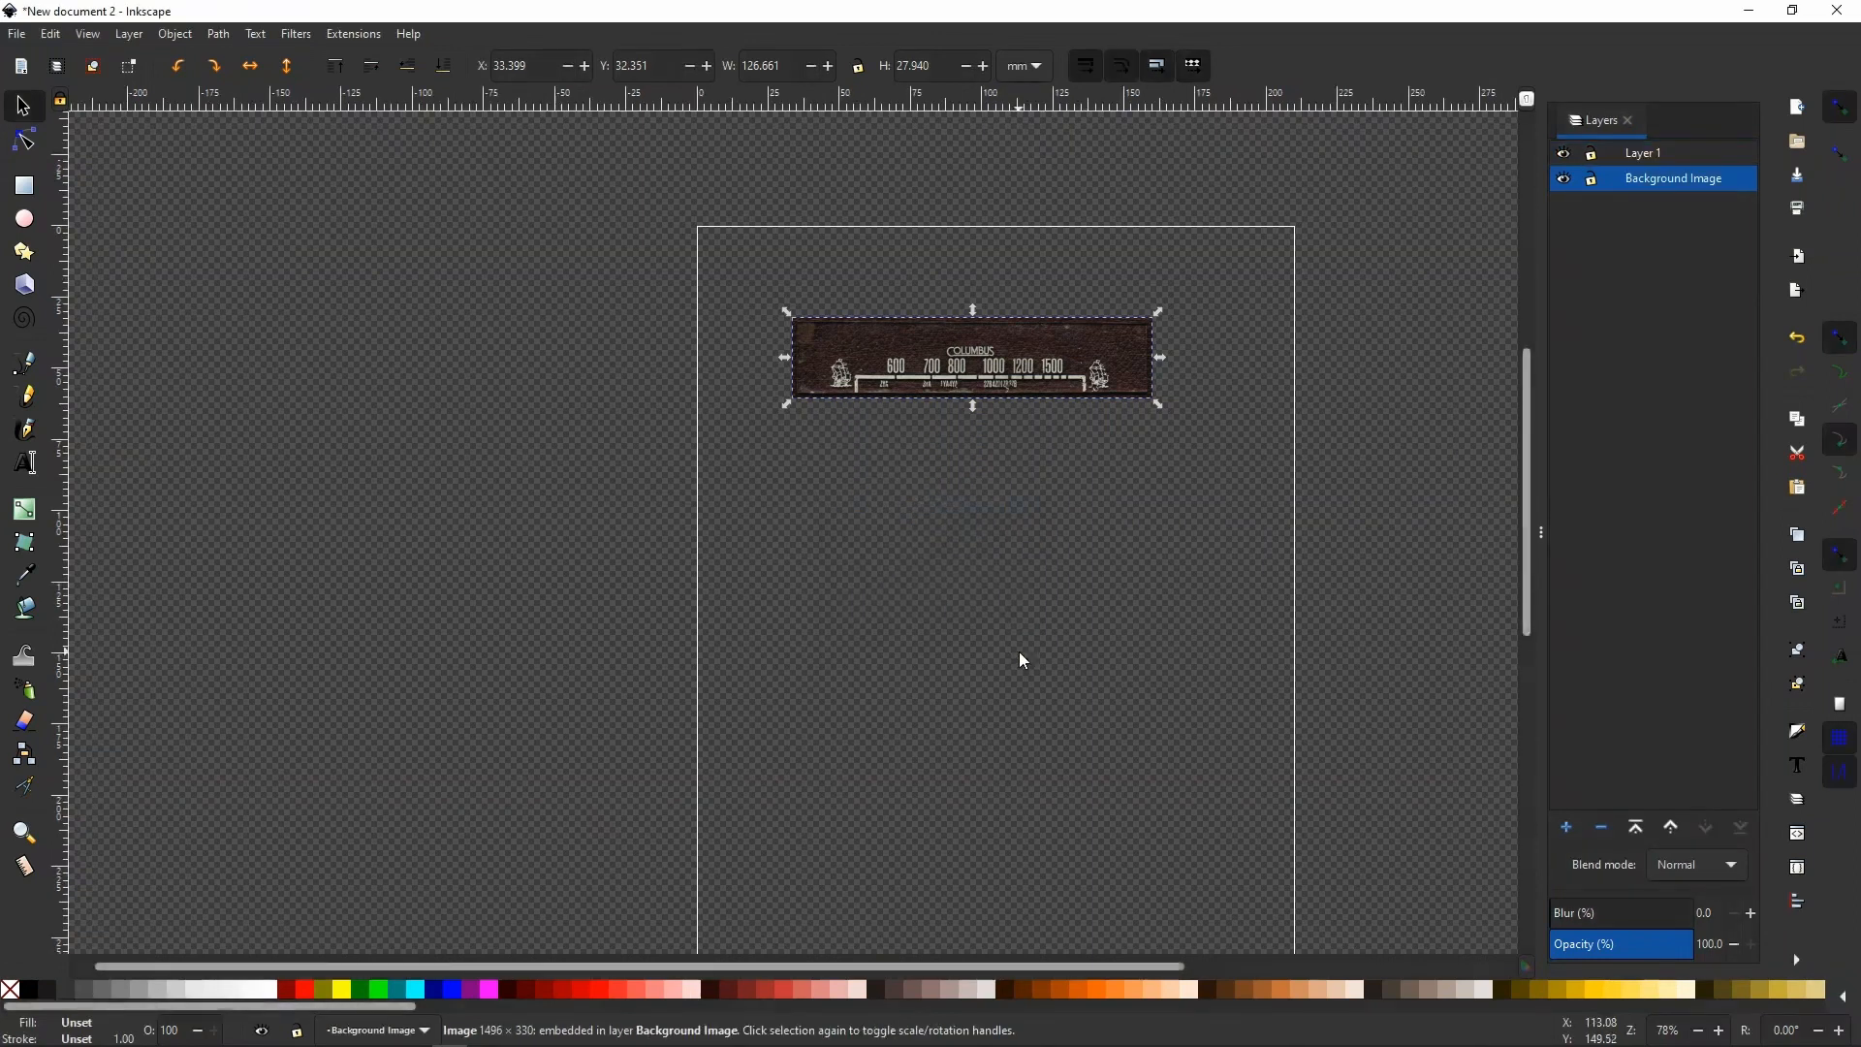
Lock the Background Image layer, toggle its visibility off and on, and make Layer 1 the active layer.
click(1592, 180)
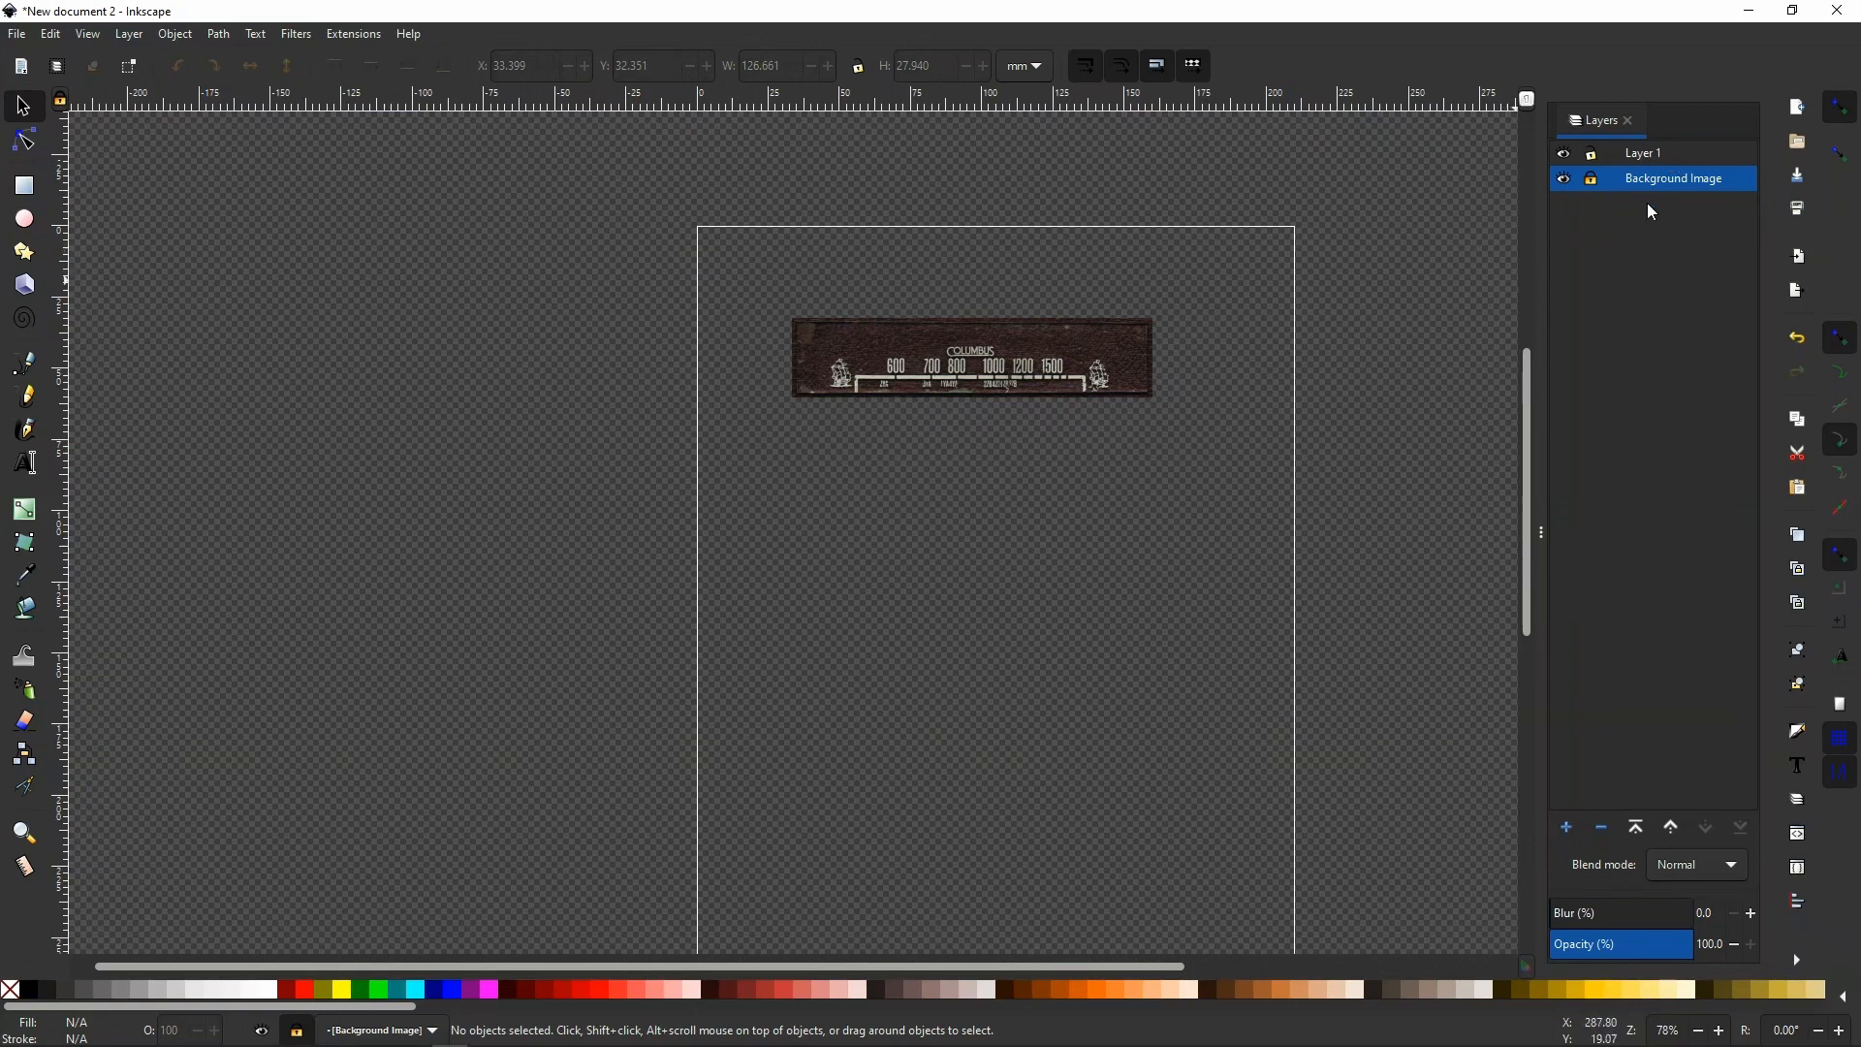
click(1565, 180)
click(1561, 179)
click(1632, 155)
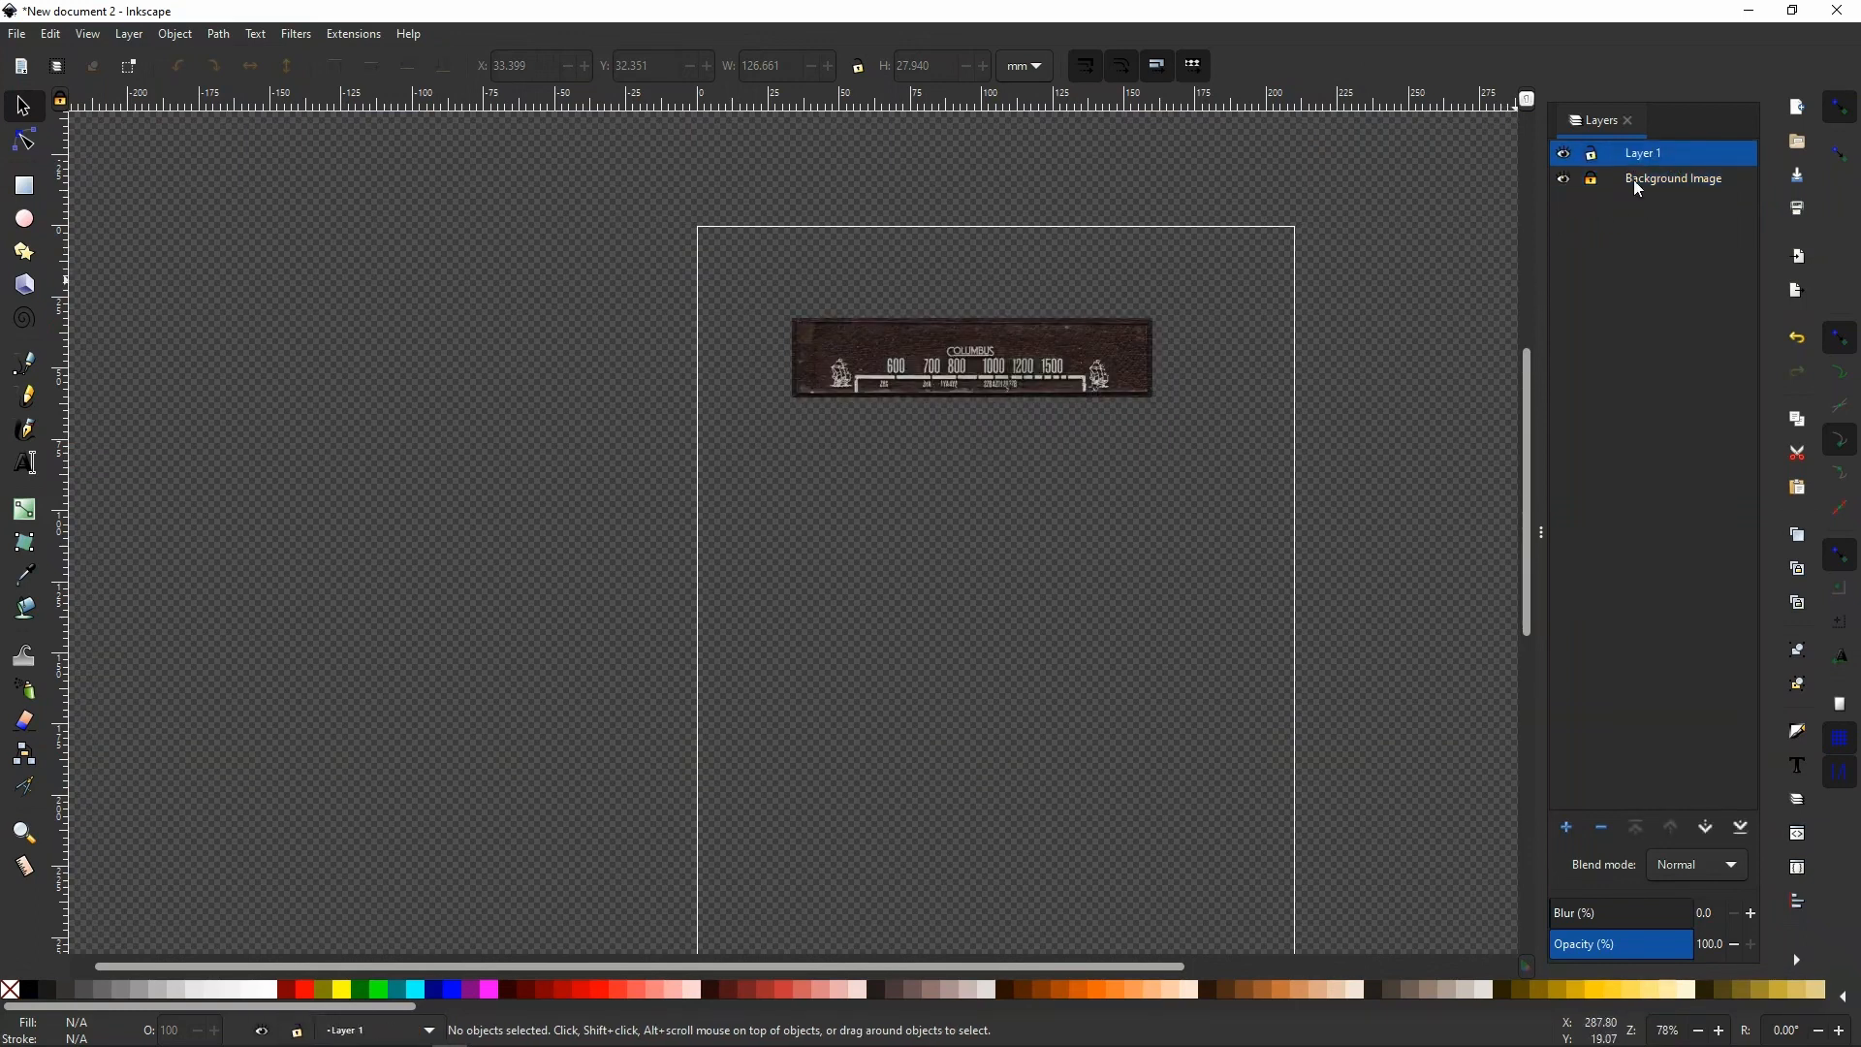
Handwrite COLUMBUS with the Pencil tool over the dial's title and draw a curved underline about 21 mm wide beneath it.
scroll(928, 325, up, 4)
scroll(463, 352, down, 2)
scroll(684, 333, up, 2)
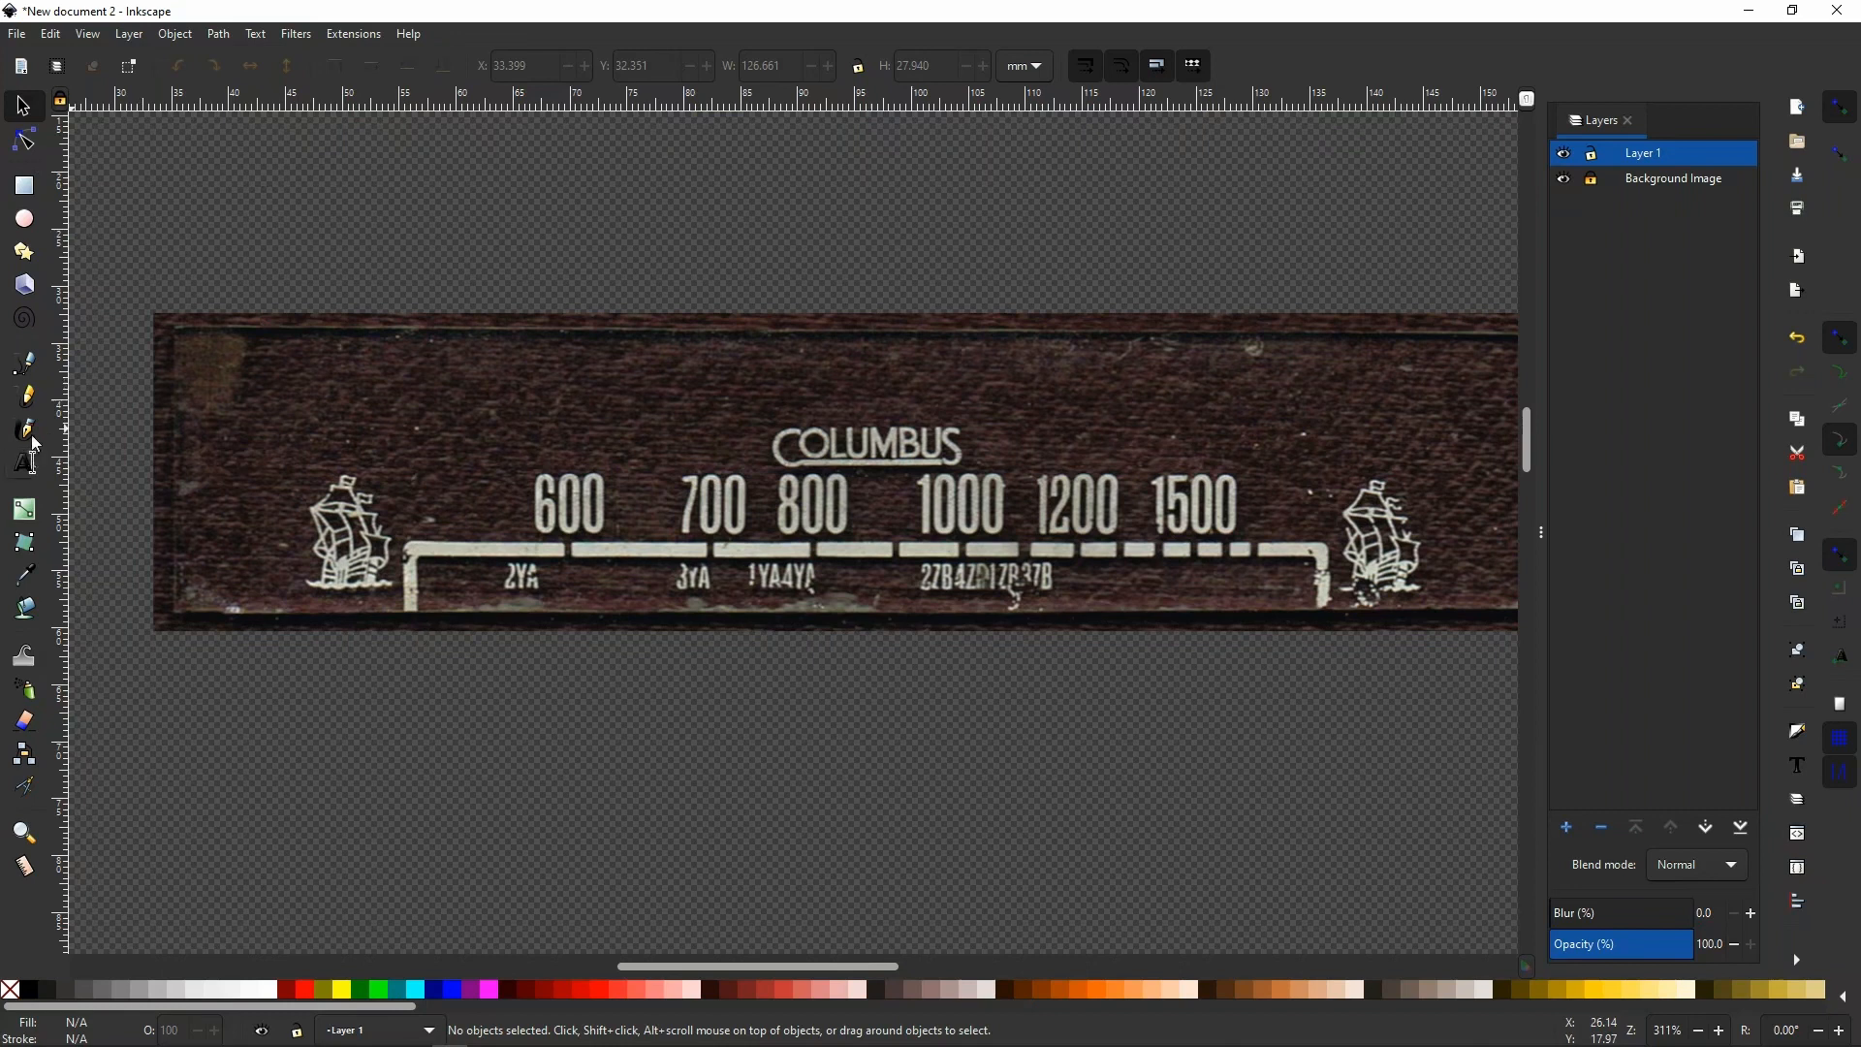
click(29, 398)
mouse_move(804, 428)
mouse_down()
mouse_move(757, 450)
mouse_move(795, 470)
mouse_move(816, 436)
mouse_move(827, 465)
mouse_move(815, 439)
mouse_move(844, 430)
mouse_move(862, 470)
mouse_move(872, 436)
mouse_move(878, 482)
mouse_move(926, 440)
mouse_move(935, 463)
mouse_move(954, 438)
mouse_move(957, 464)
mouse_move(972, 431)
mouse_move(975, 466)
mouse_move(981, 430)
mouse_move(978, 474)
mouse_move(1033, 431)
mouse_move(1045, 462)
mouse_move(1070, 450)
mouse_move(1038, 470)
mouse_up()
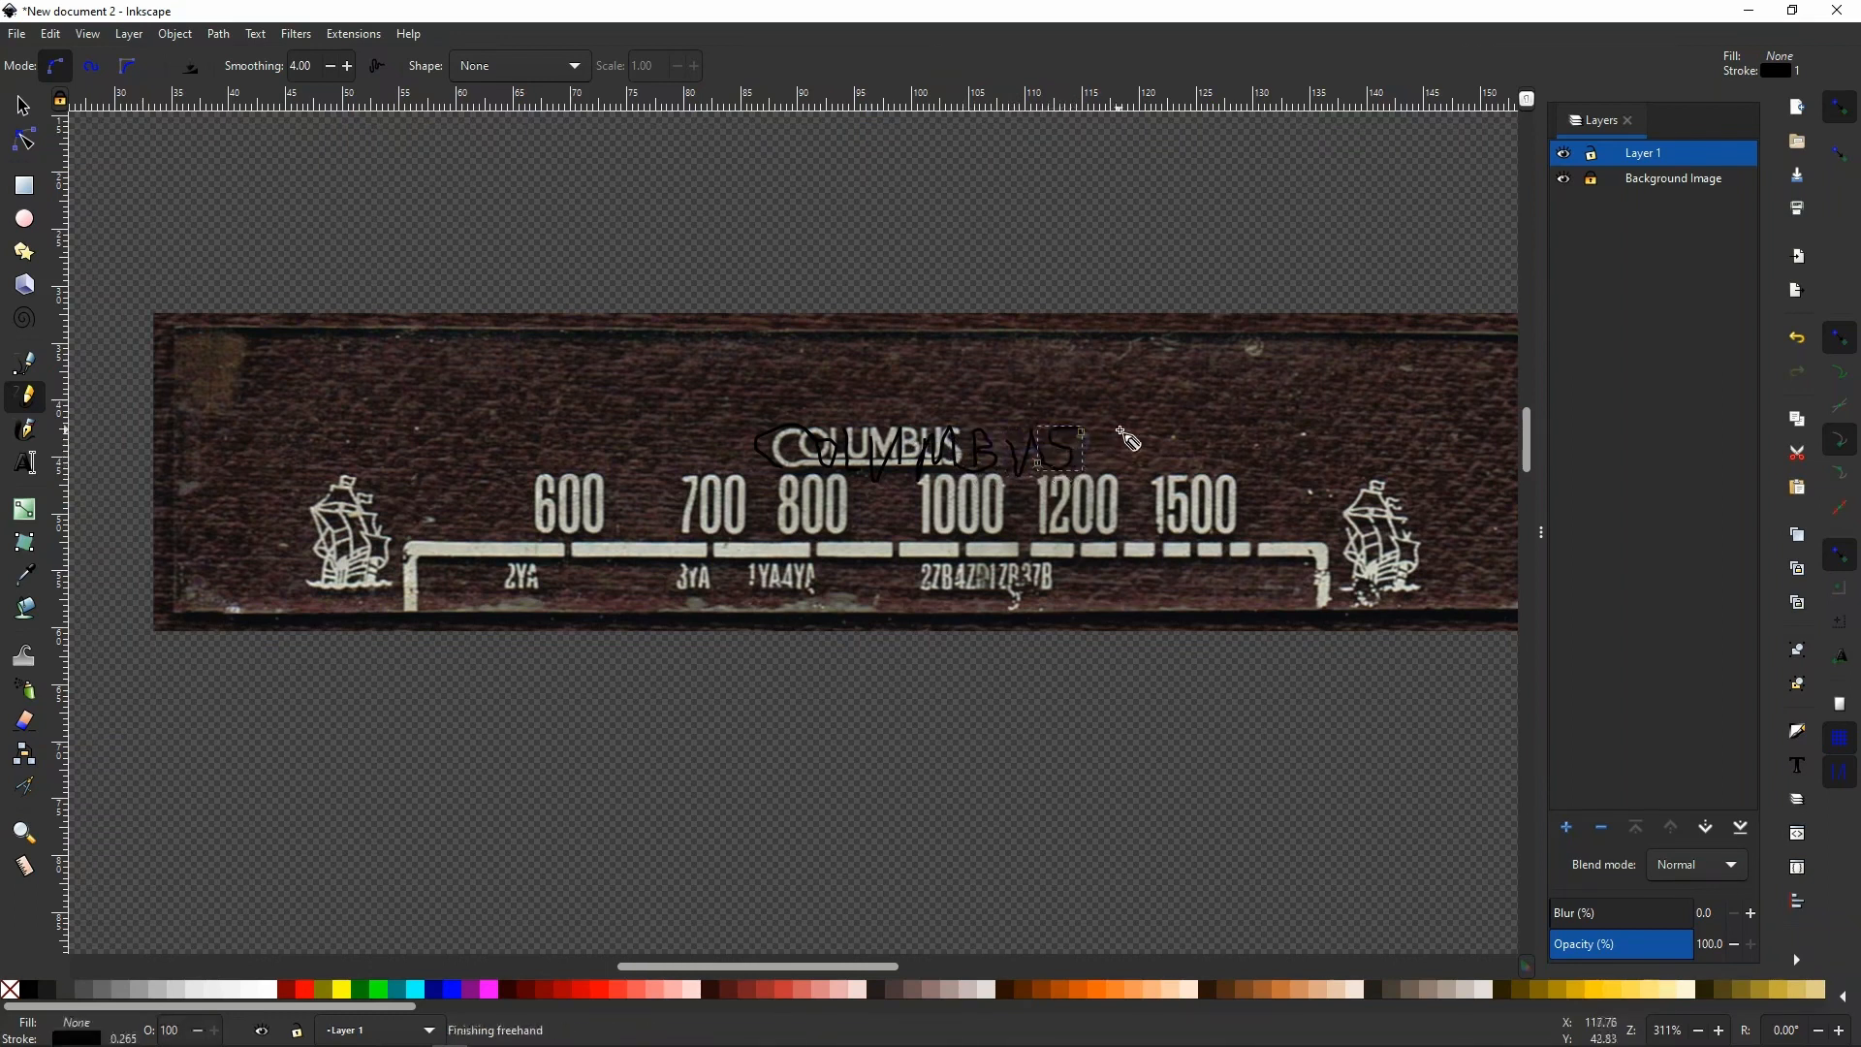
drag(869, 435, 890, 450)
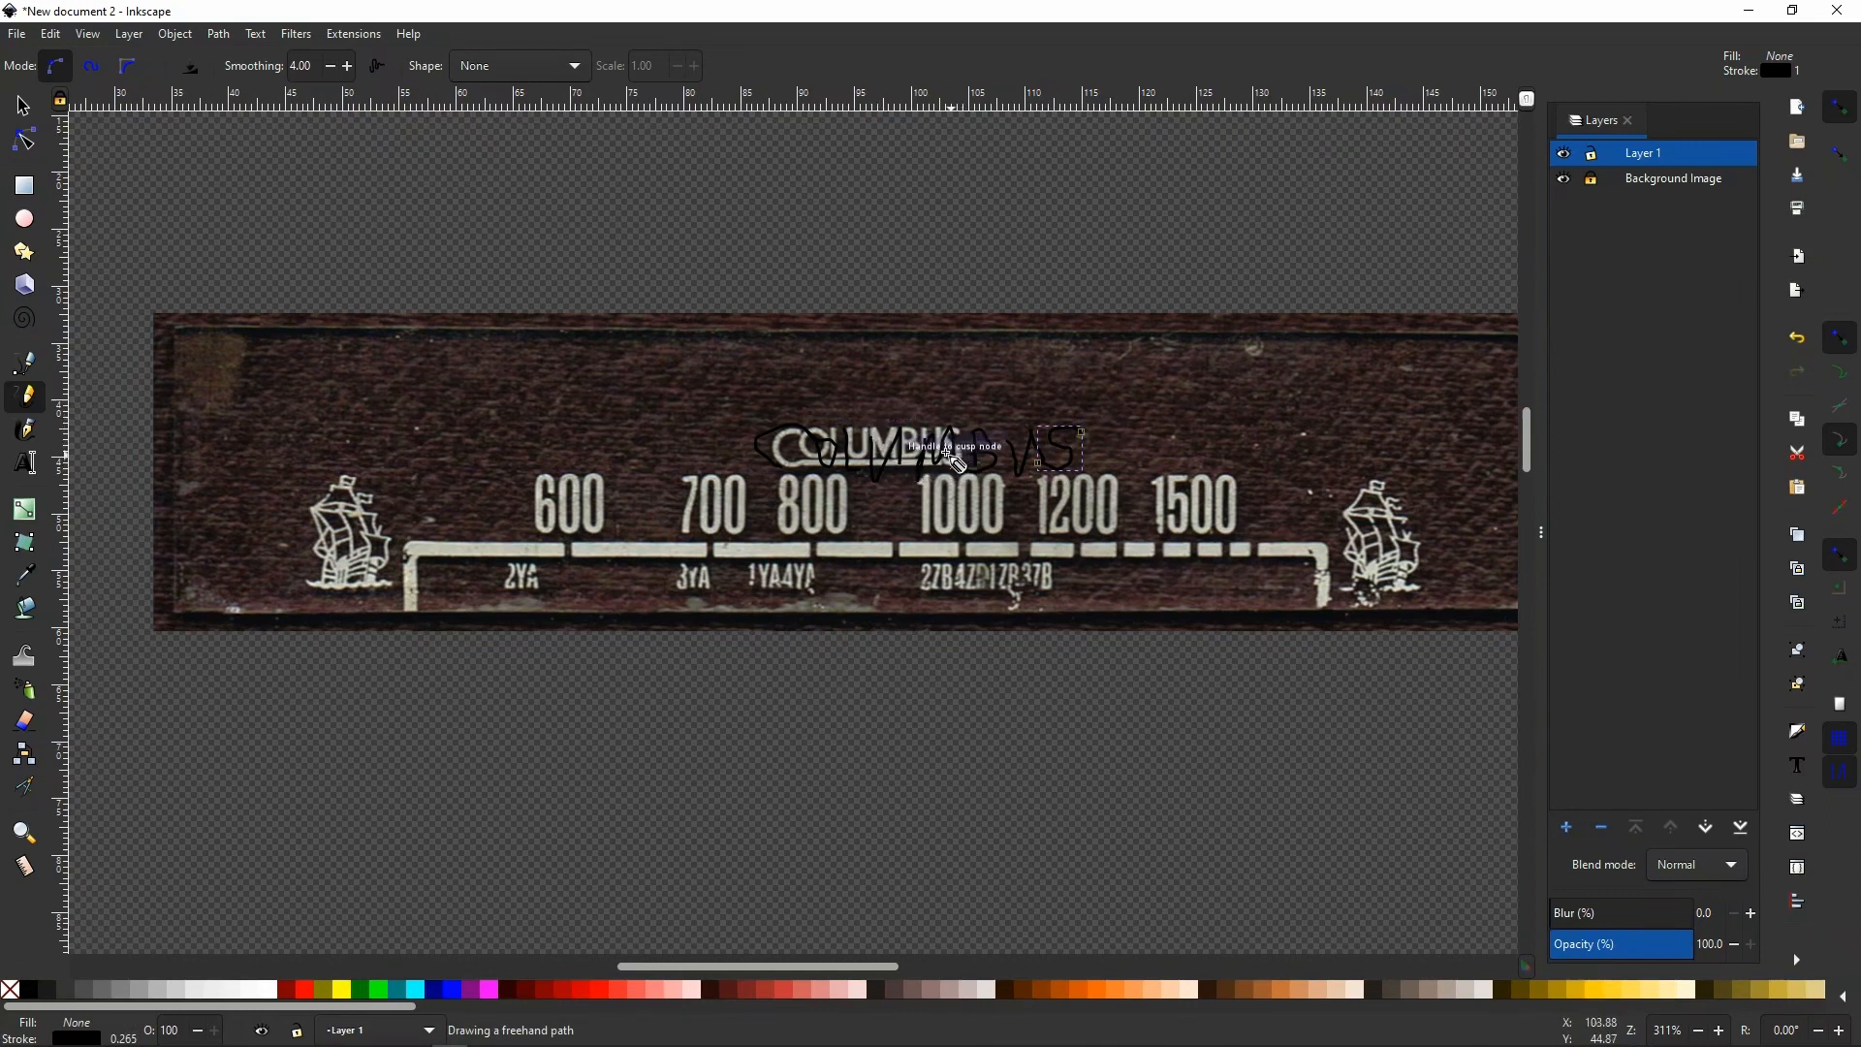
mouse_move(827, 482)
mouse_down()
mouse_move(1028, 504)
mouse_move(1059, 487)
mouse_up()
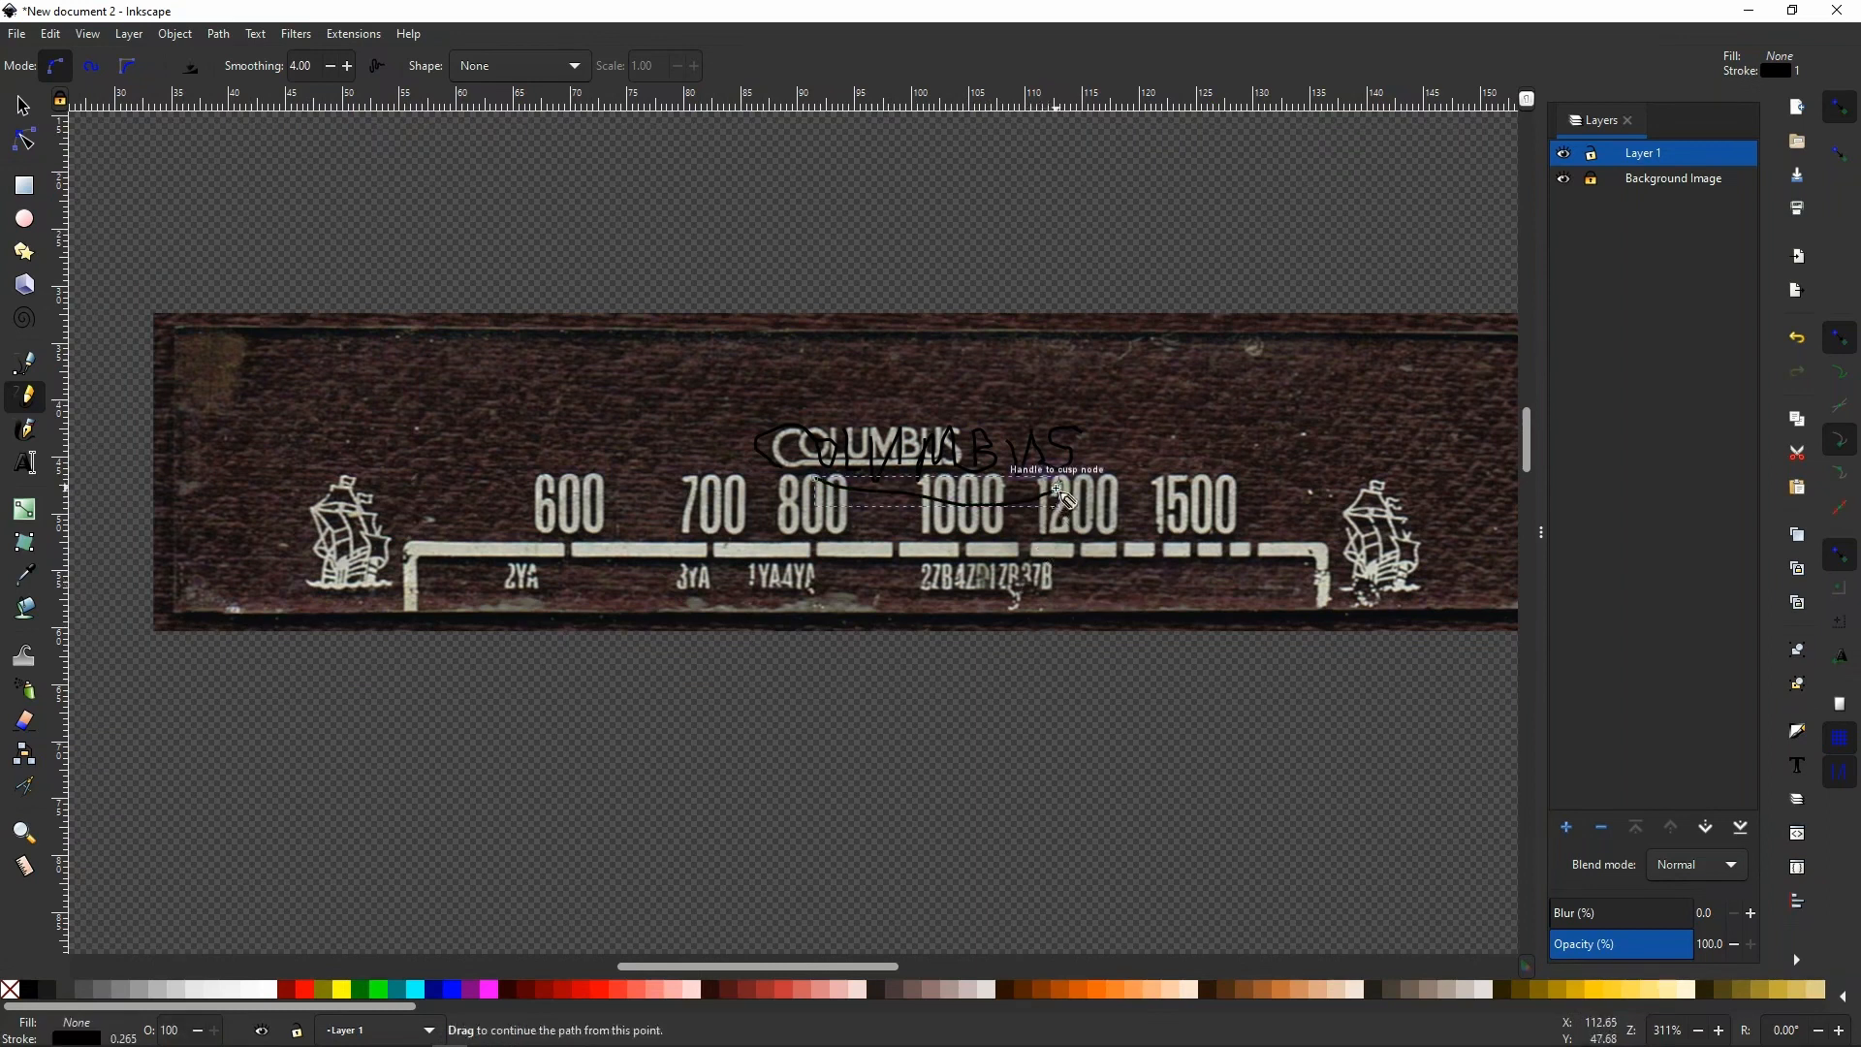
Hide and show Layer 1 and the Background Image layer in turn to compare the sketch with the scan, and return to the Select tool.
click(1565, 156)
click(1565, 156)
click(1564, 156)
click(1565, 156)
click(1564, 181)
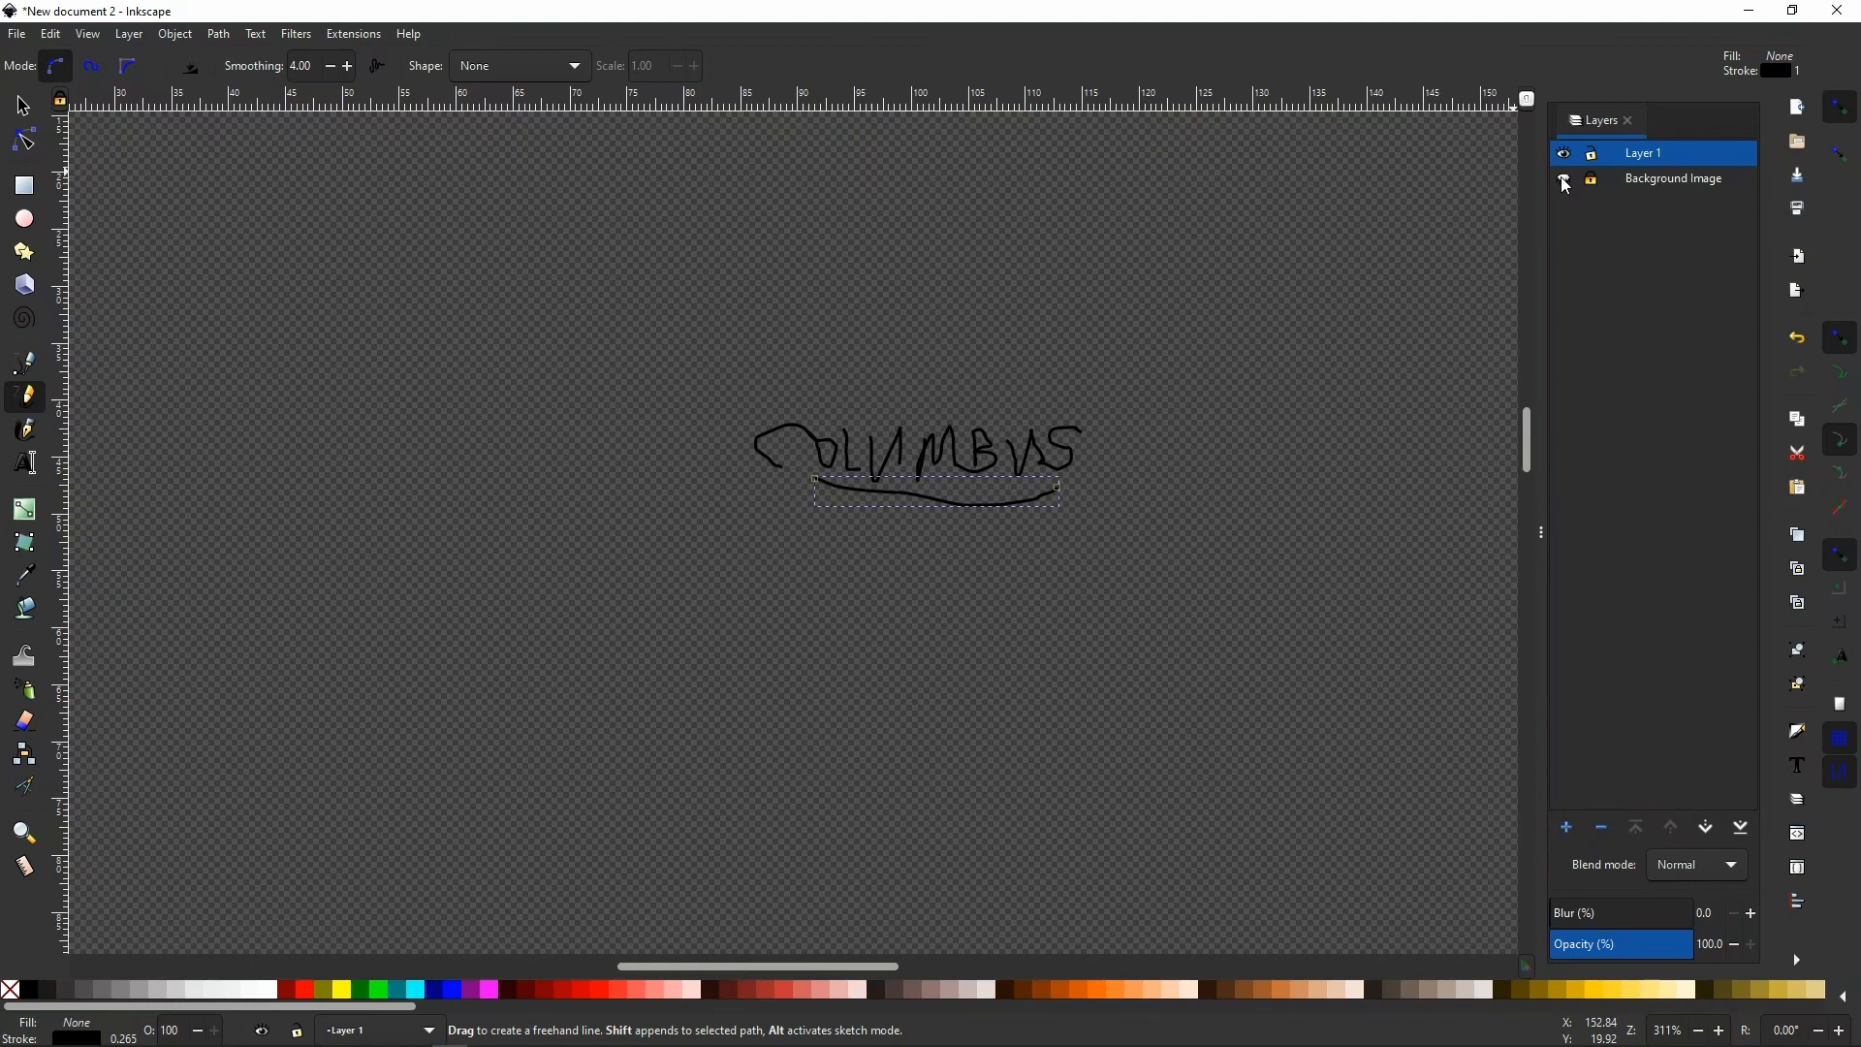
click(1562, 180)
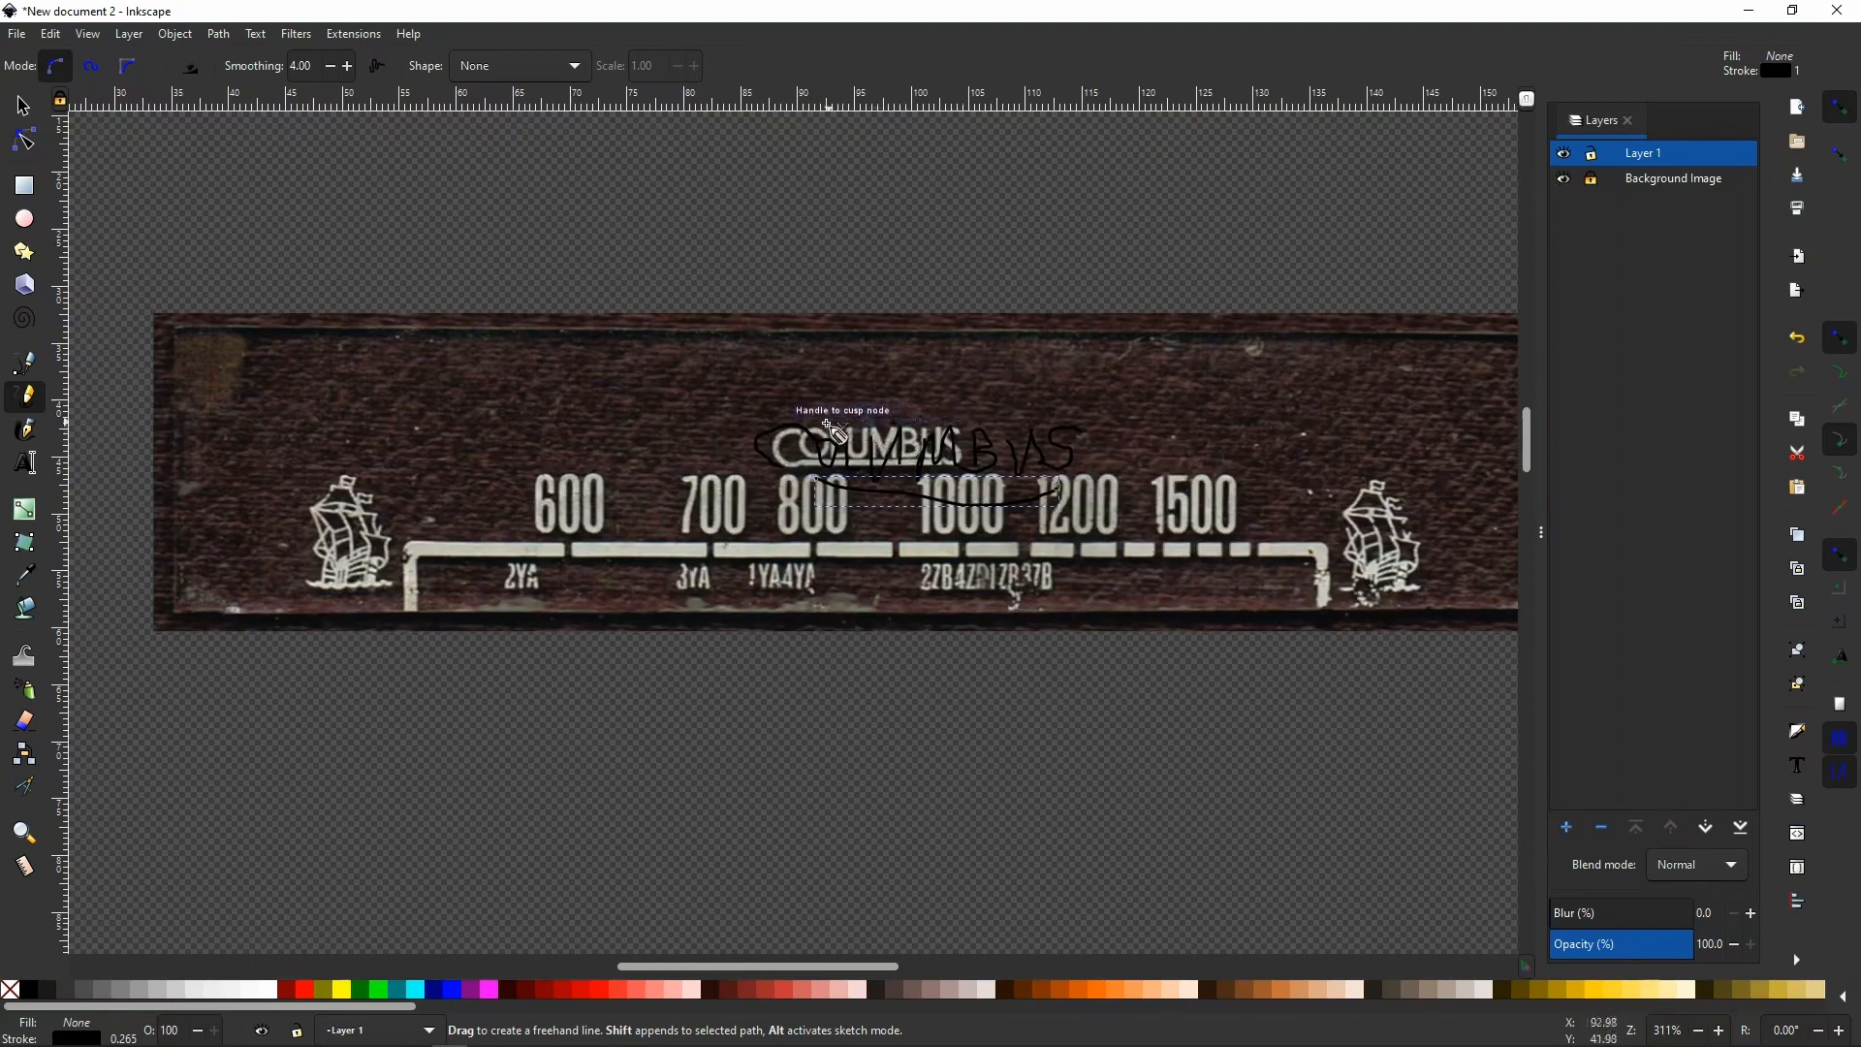
click(24, 107)
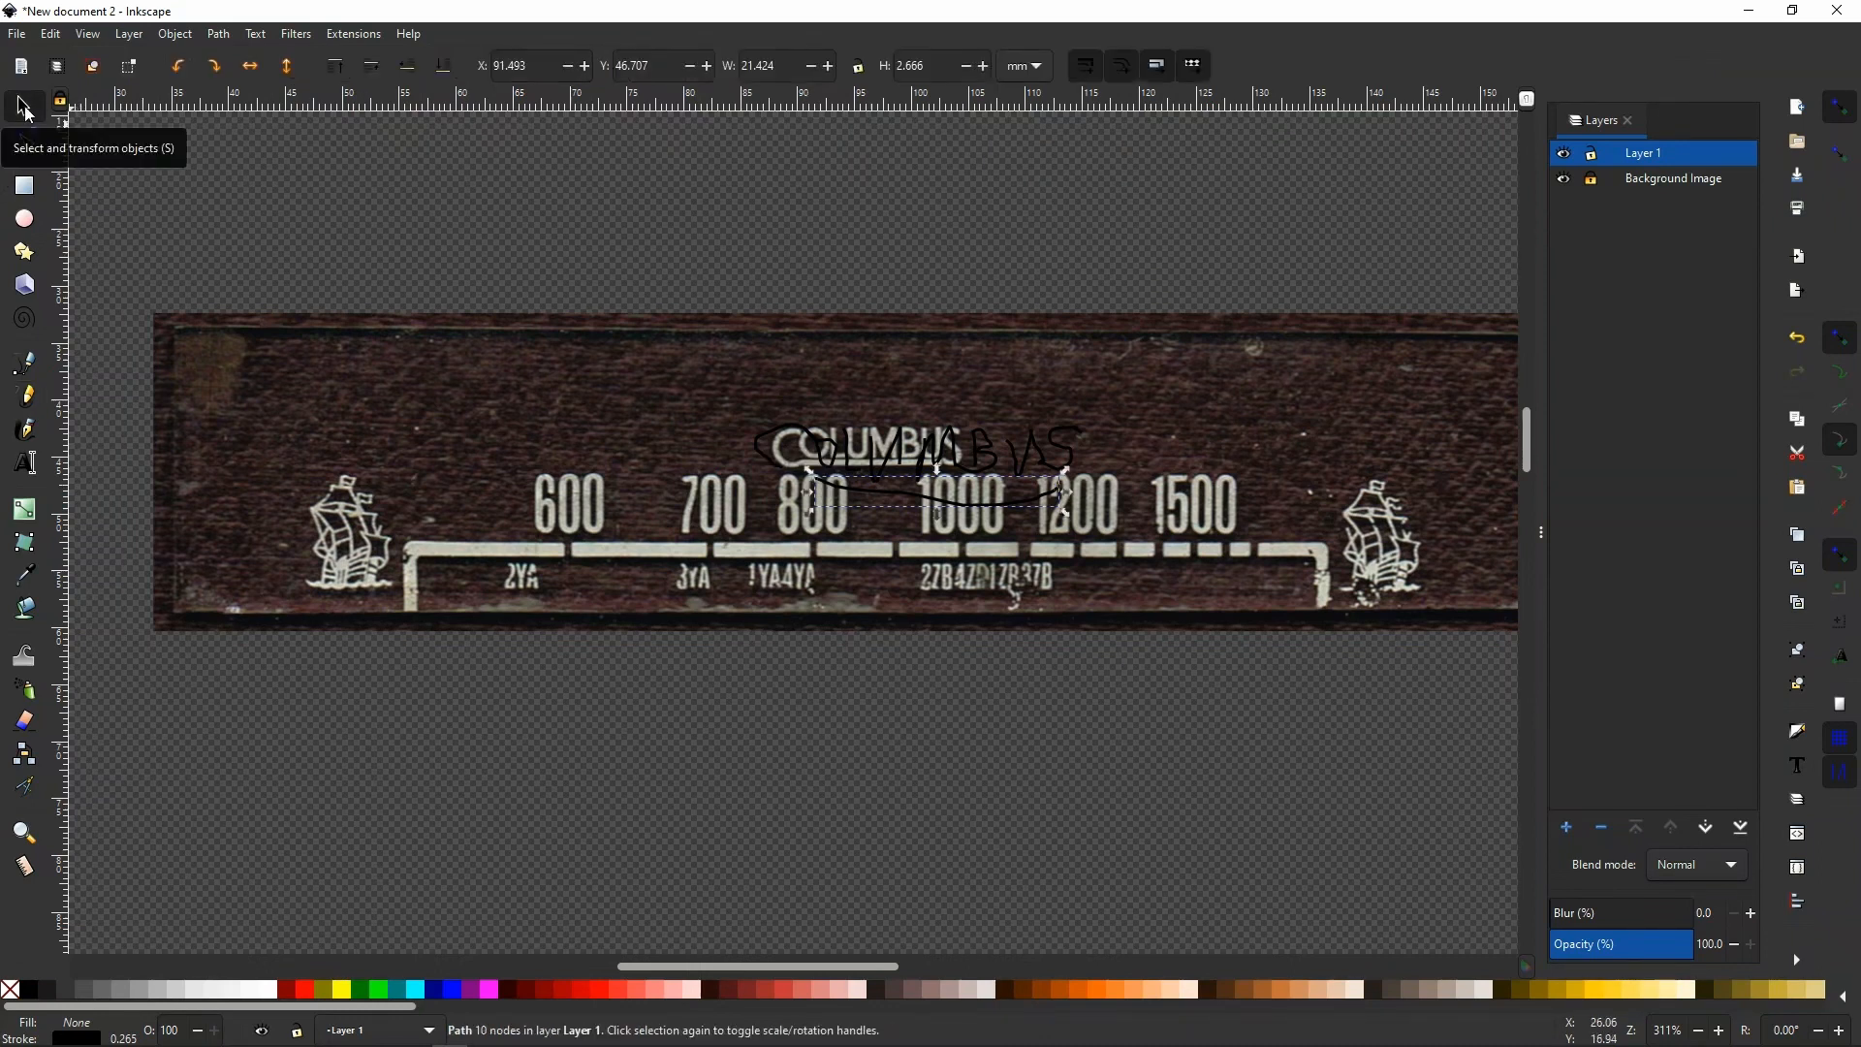
Select the handwritten letter C and show its Fill and Stroke settings.
click(761, 451)
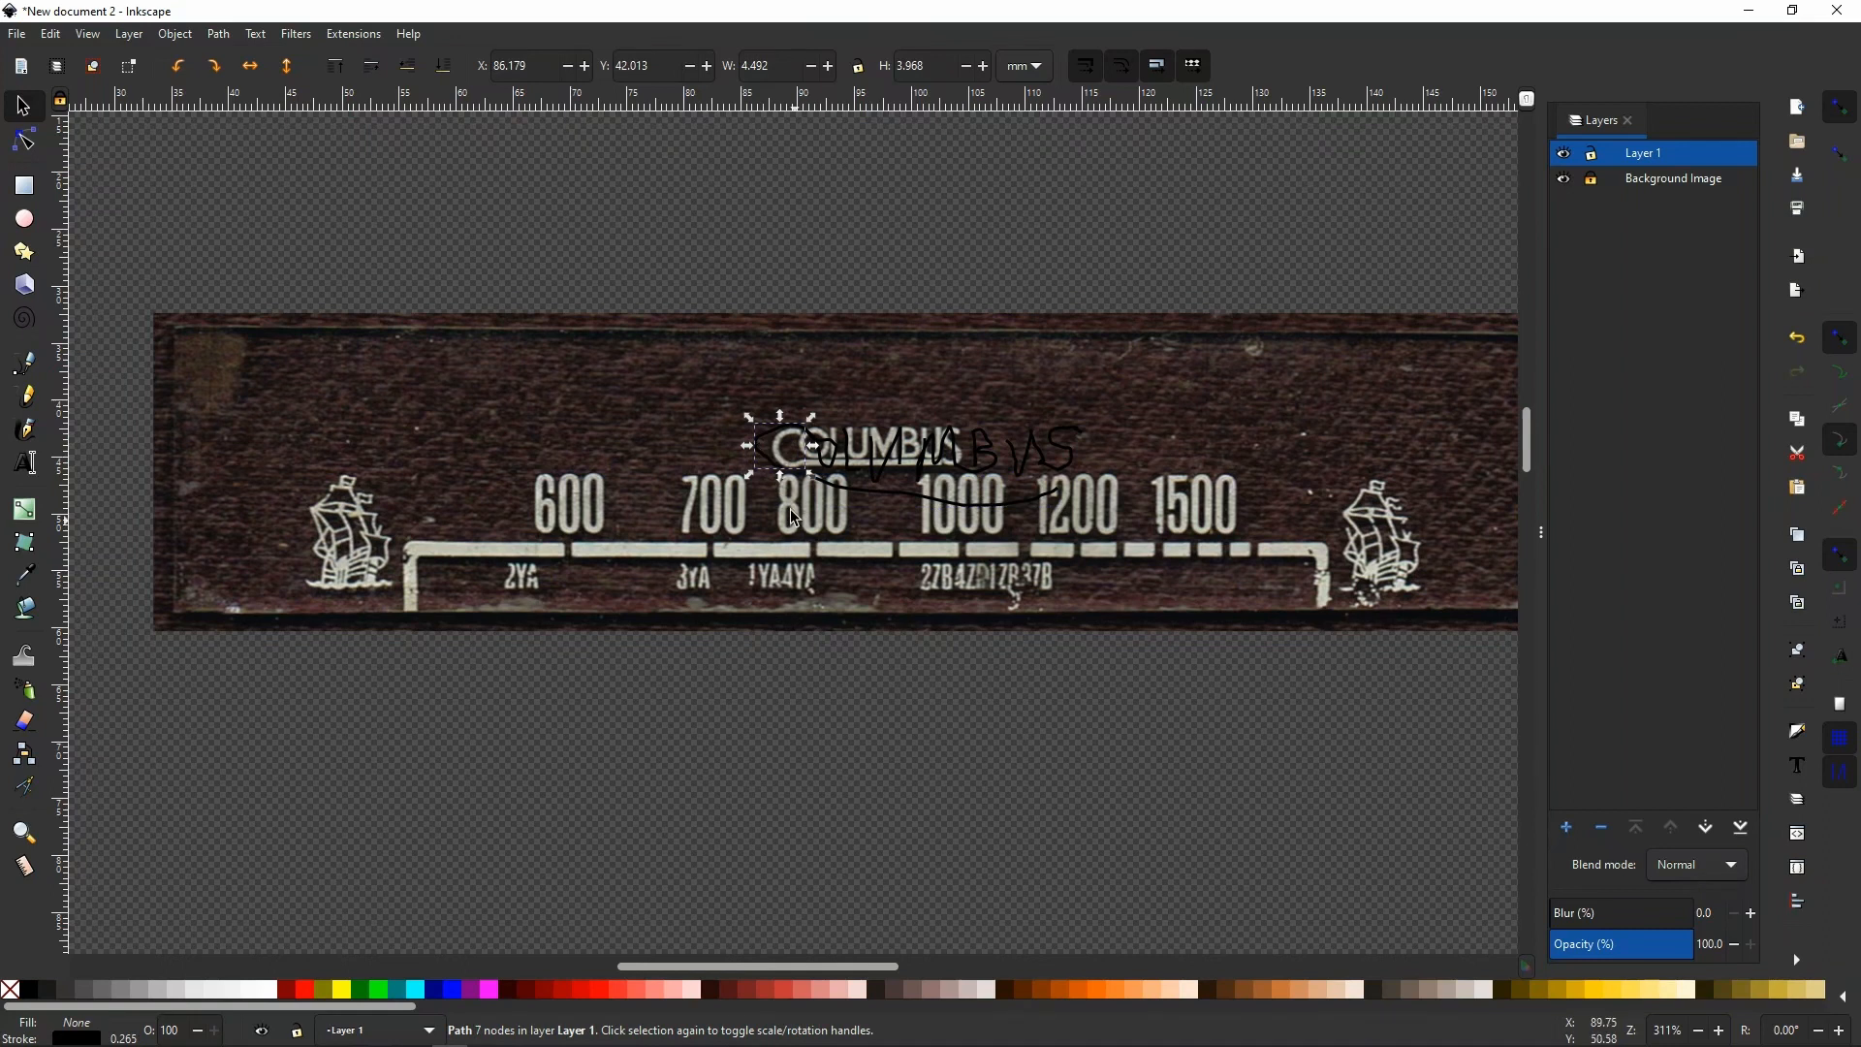
click(229, 35)
mouse_move(175, 34)
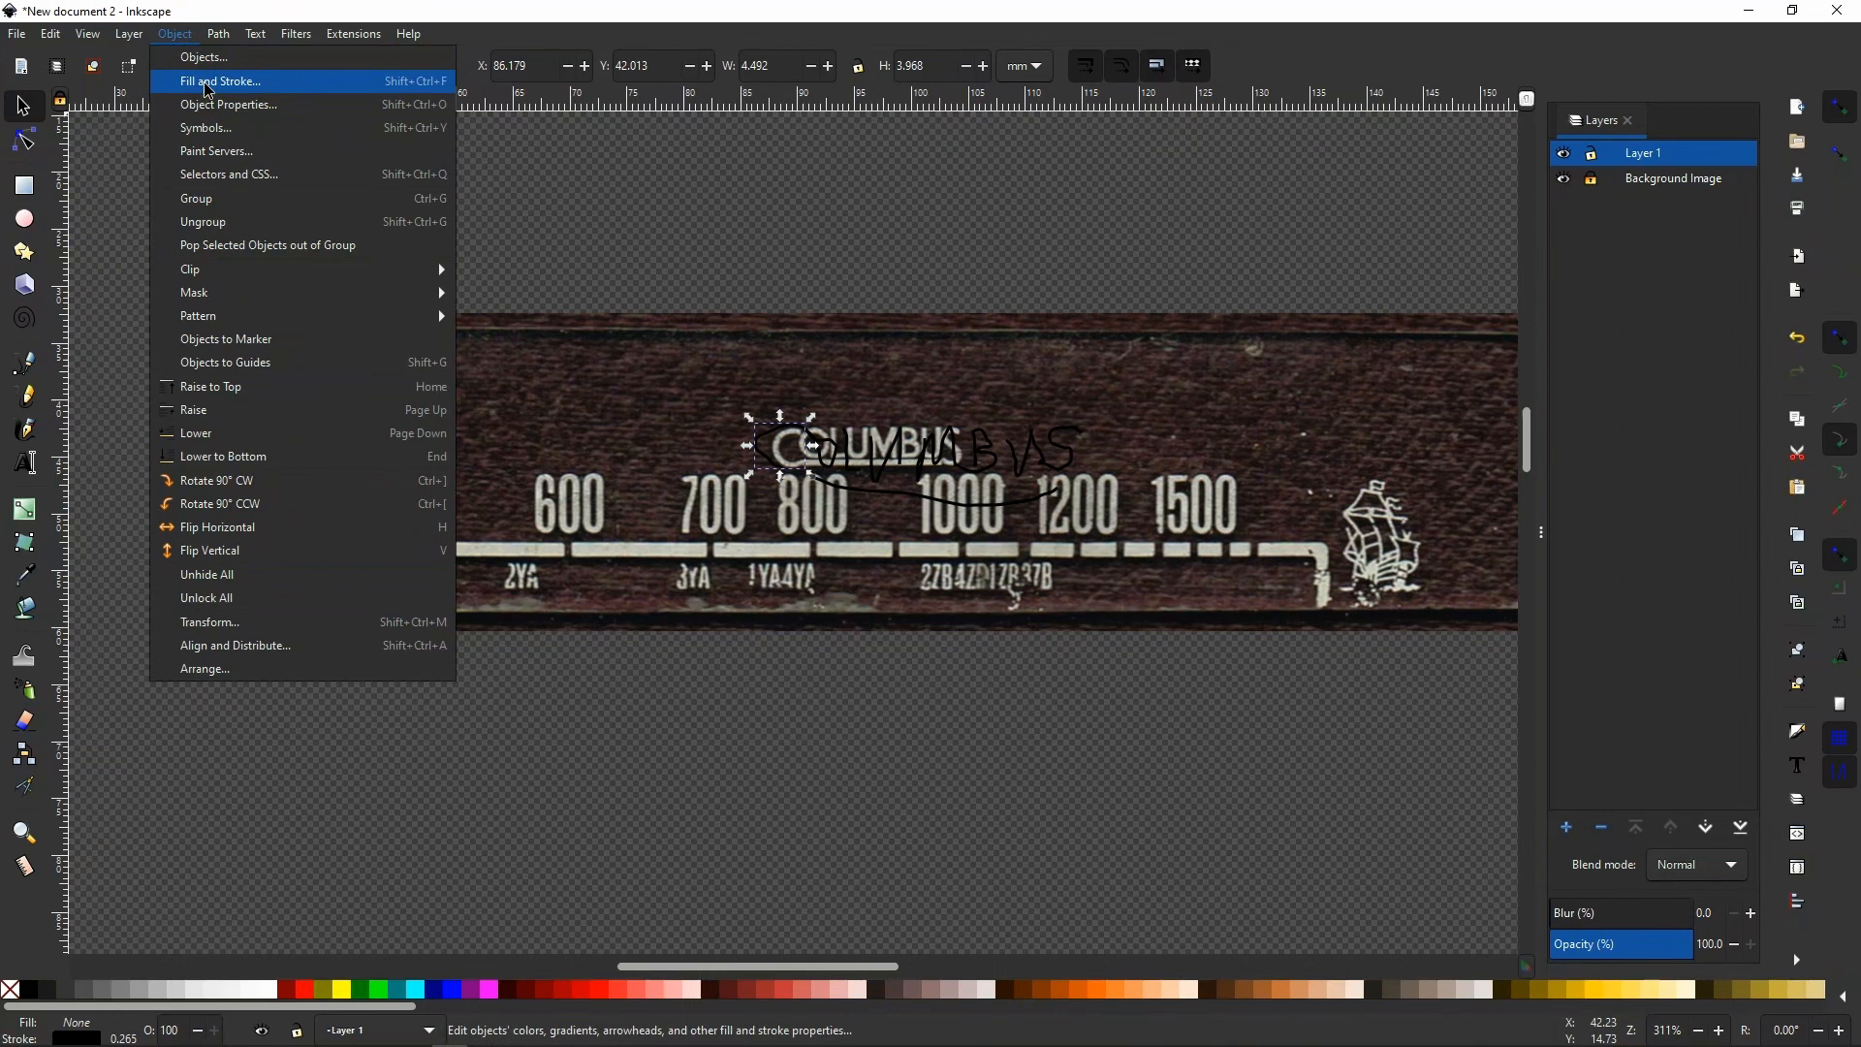
click(206, 83)
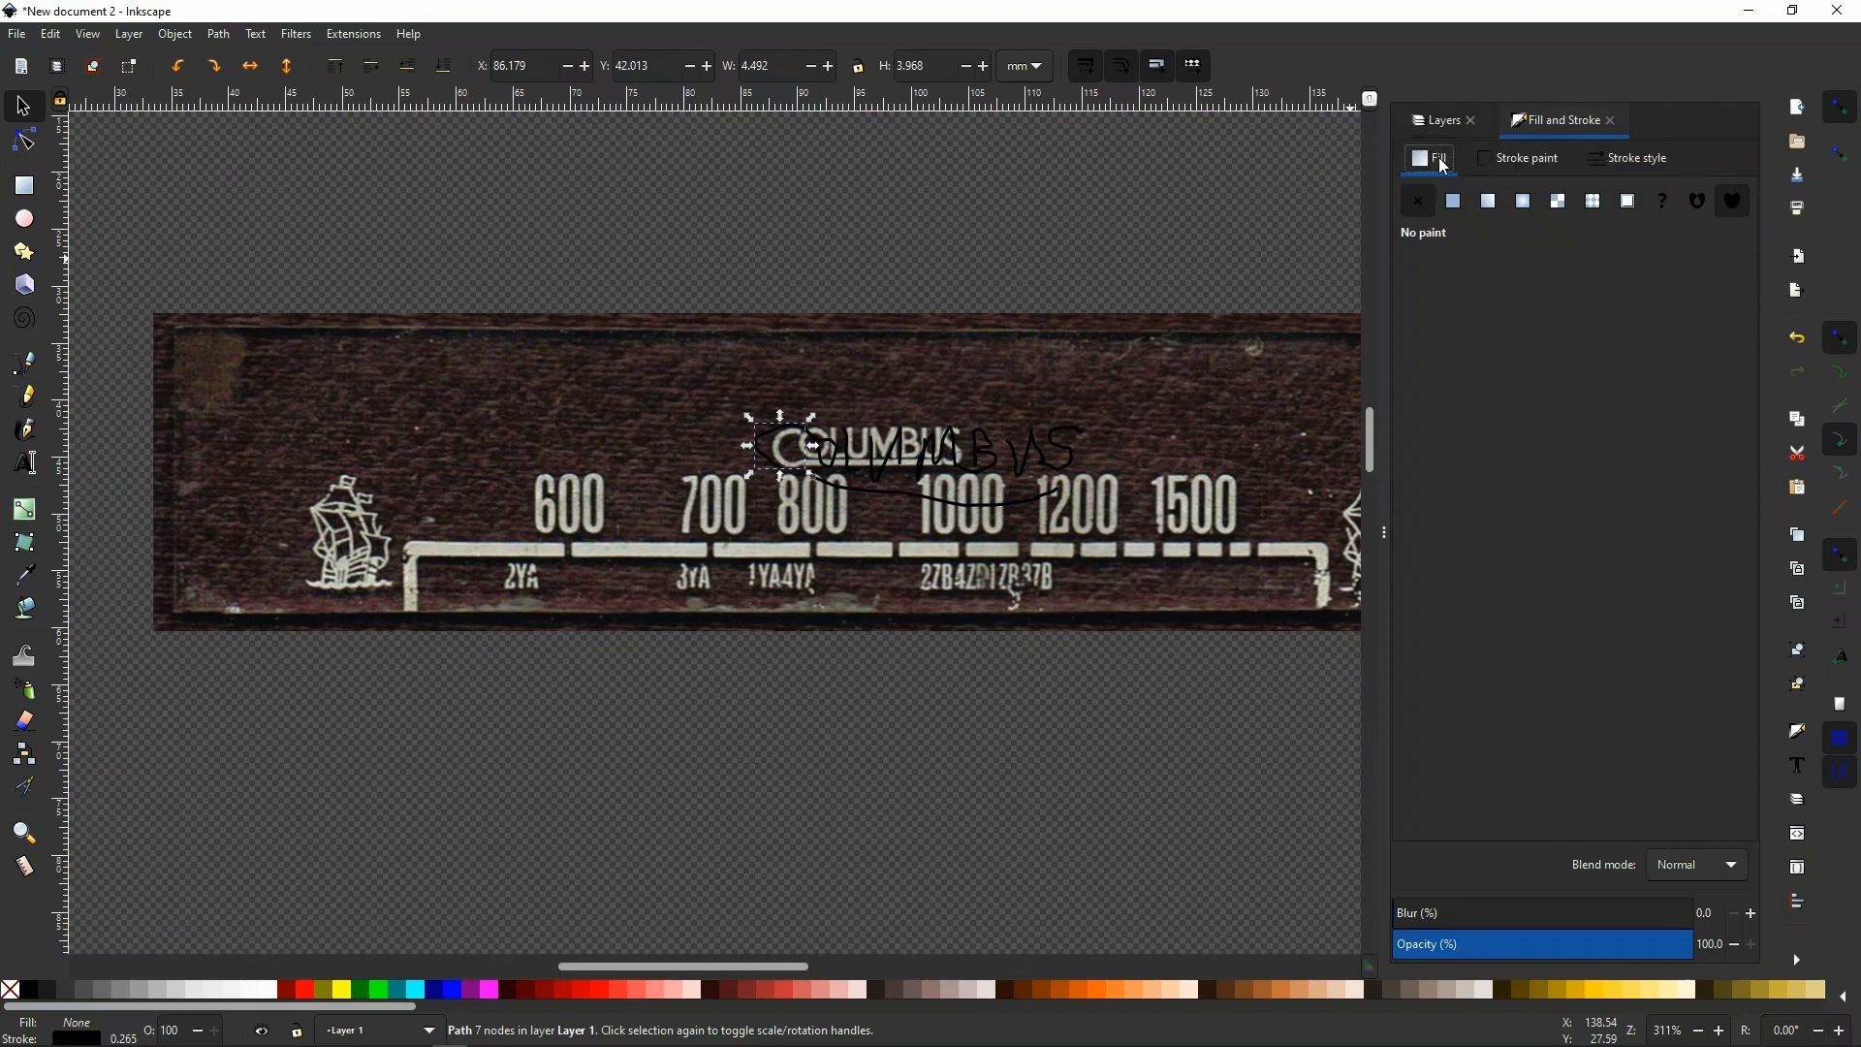
Try a flat black fill on the handwritten C, check its stroke paint, and set the fill back to no paint.
click(1458, 204)
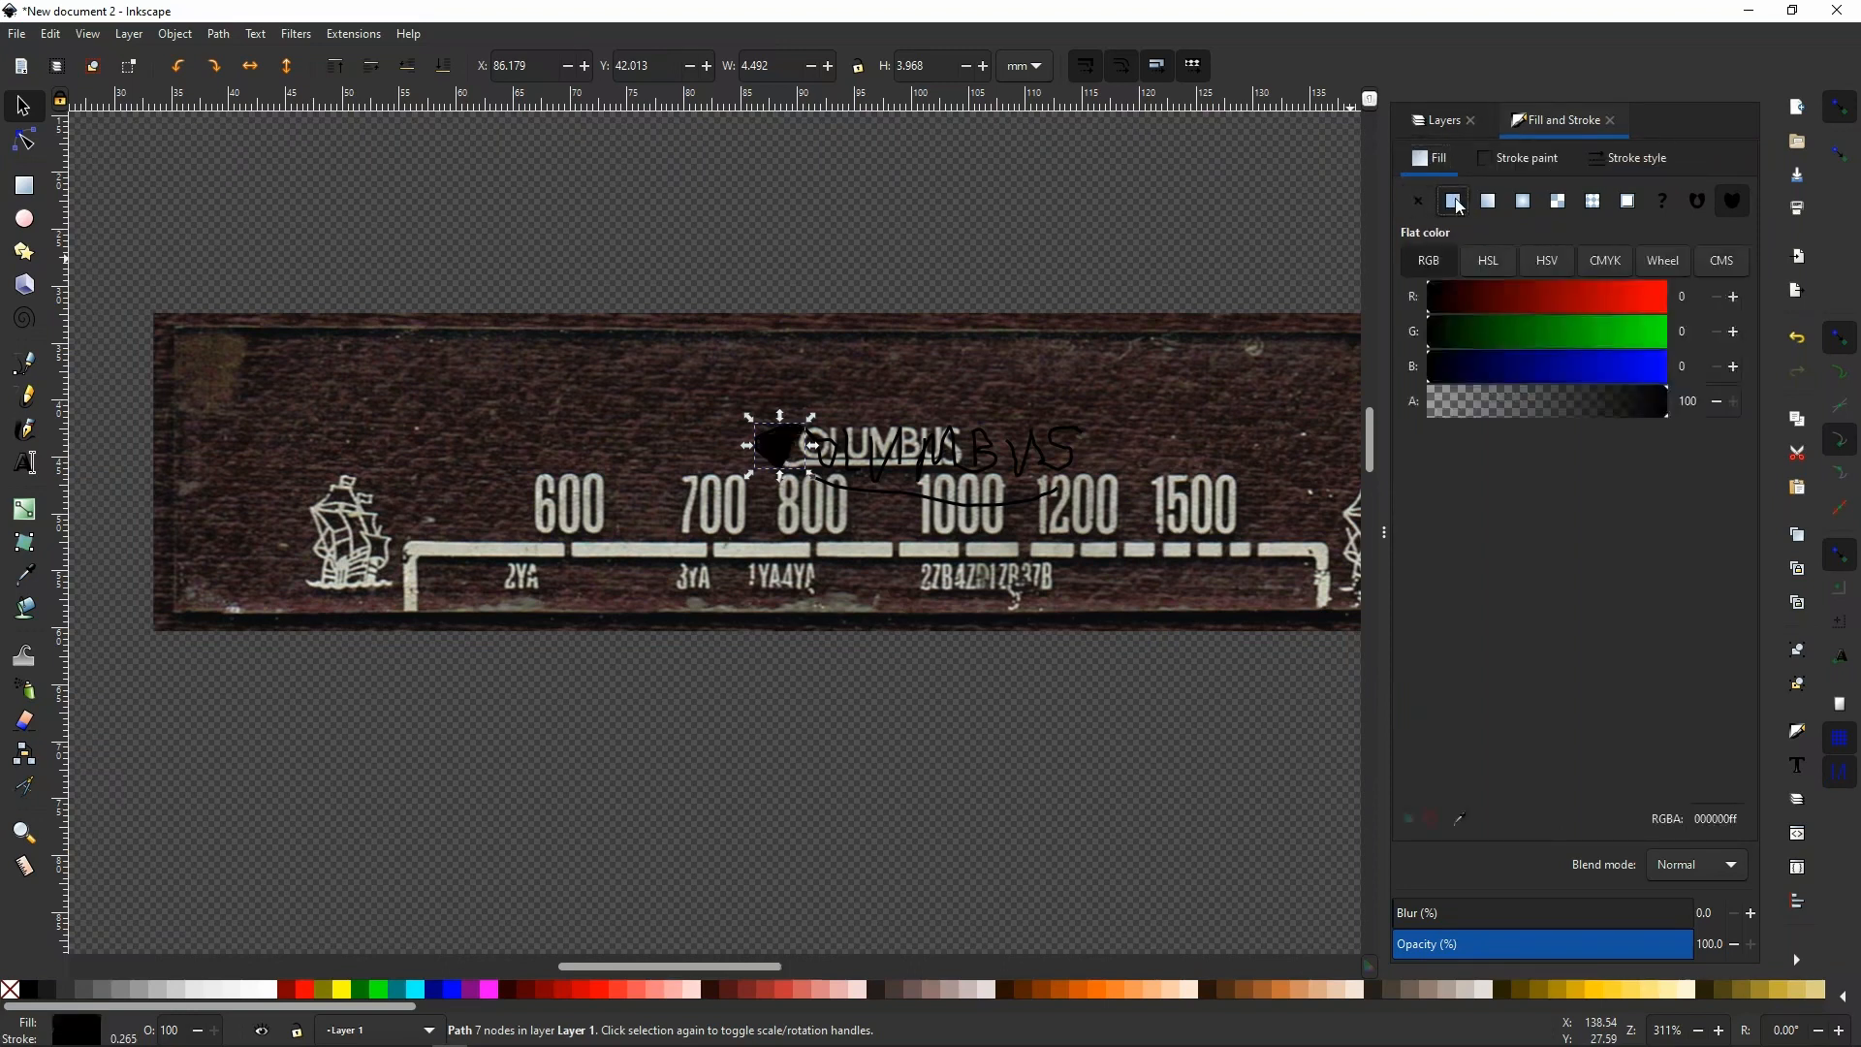
click(1519, 156)
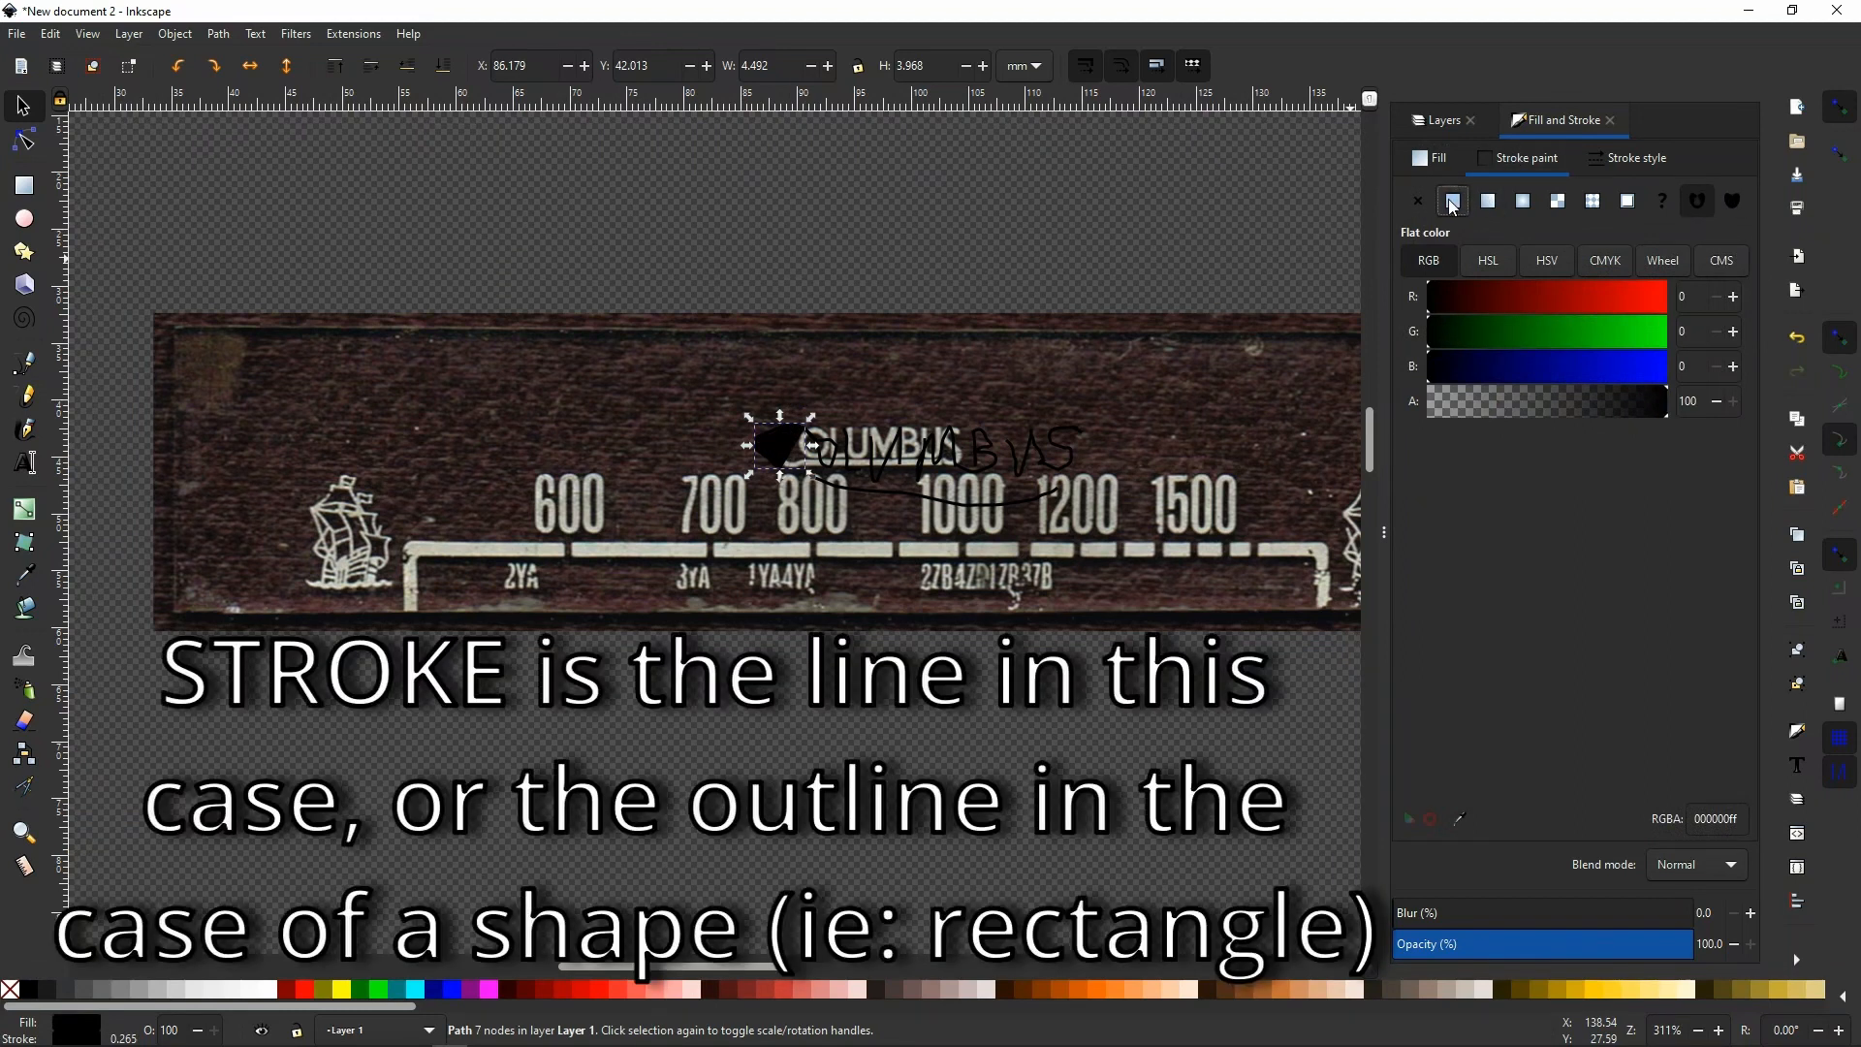
click(1437, 157)
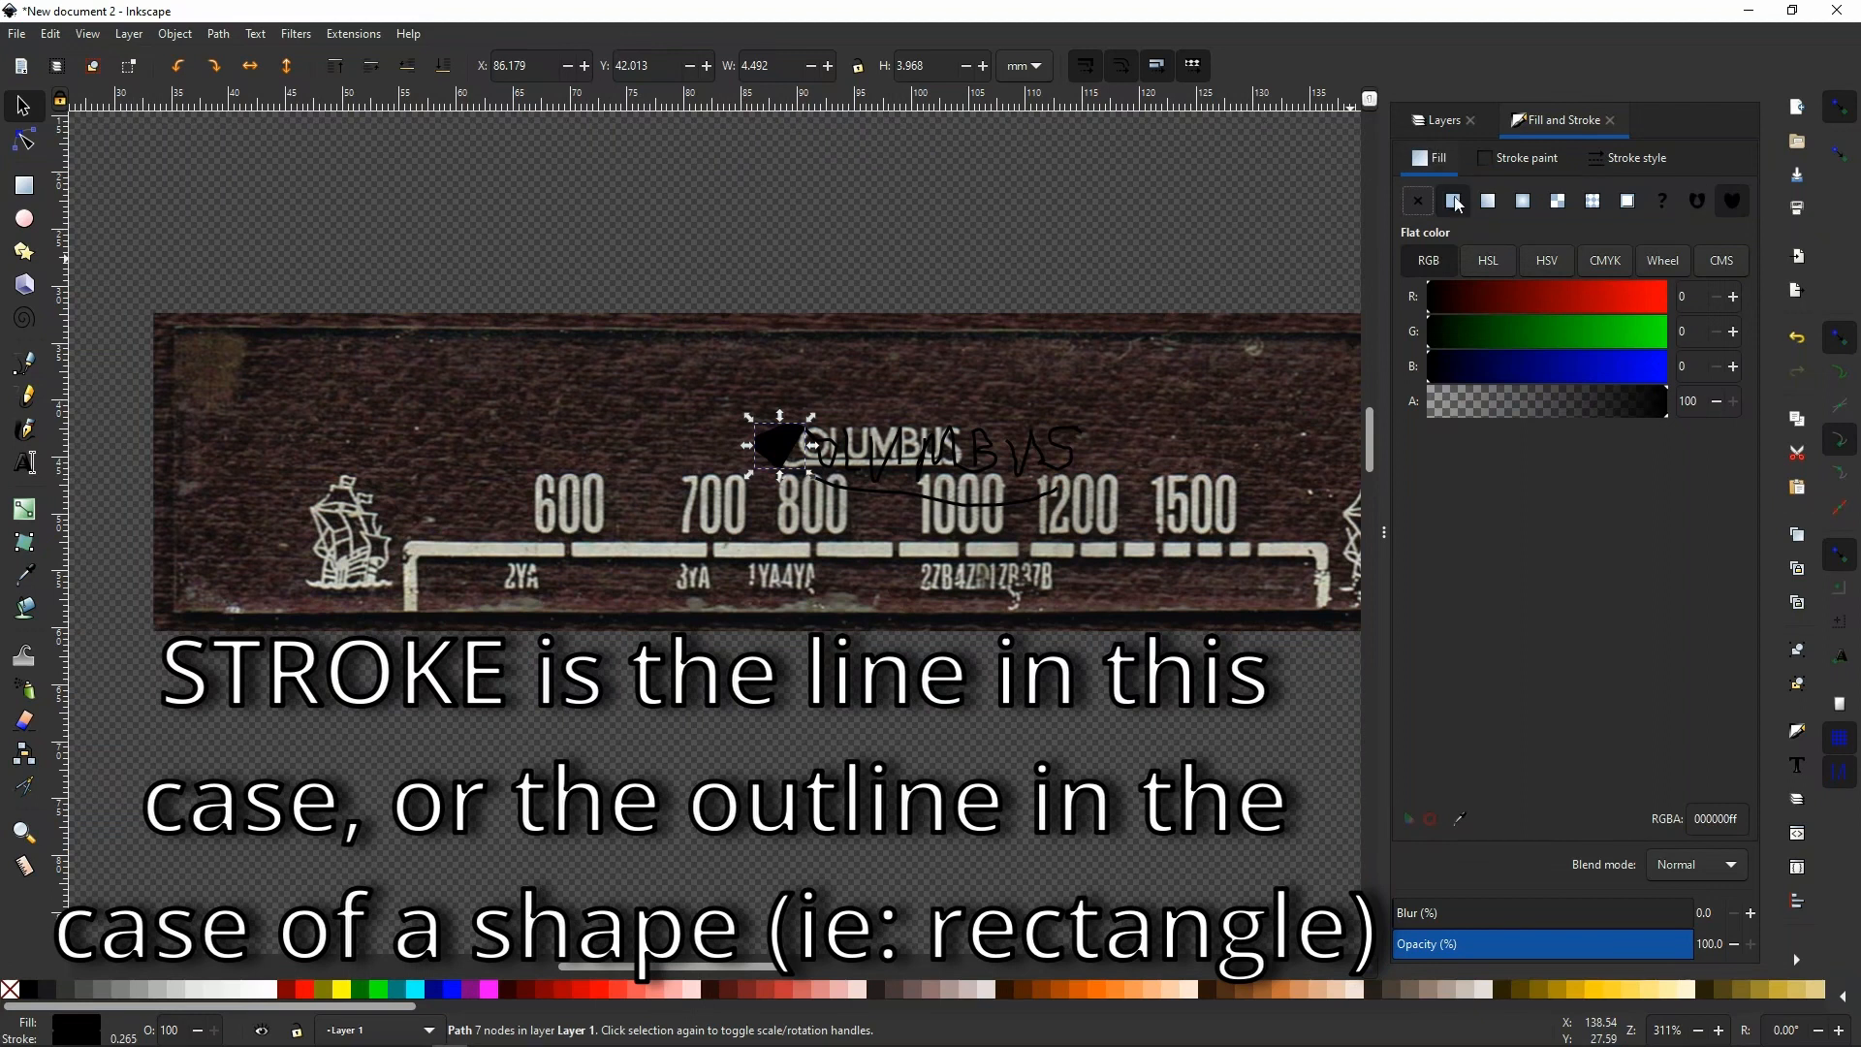
click(1419, 199)
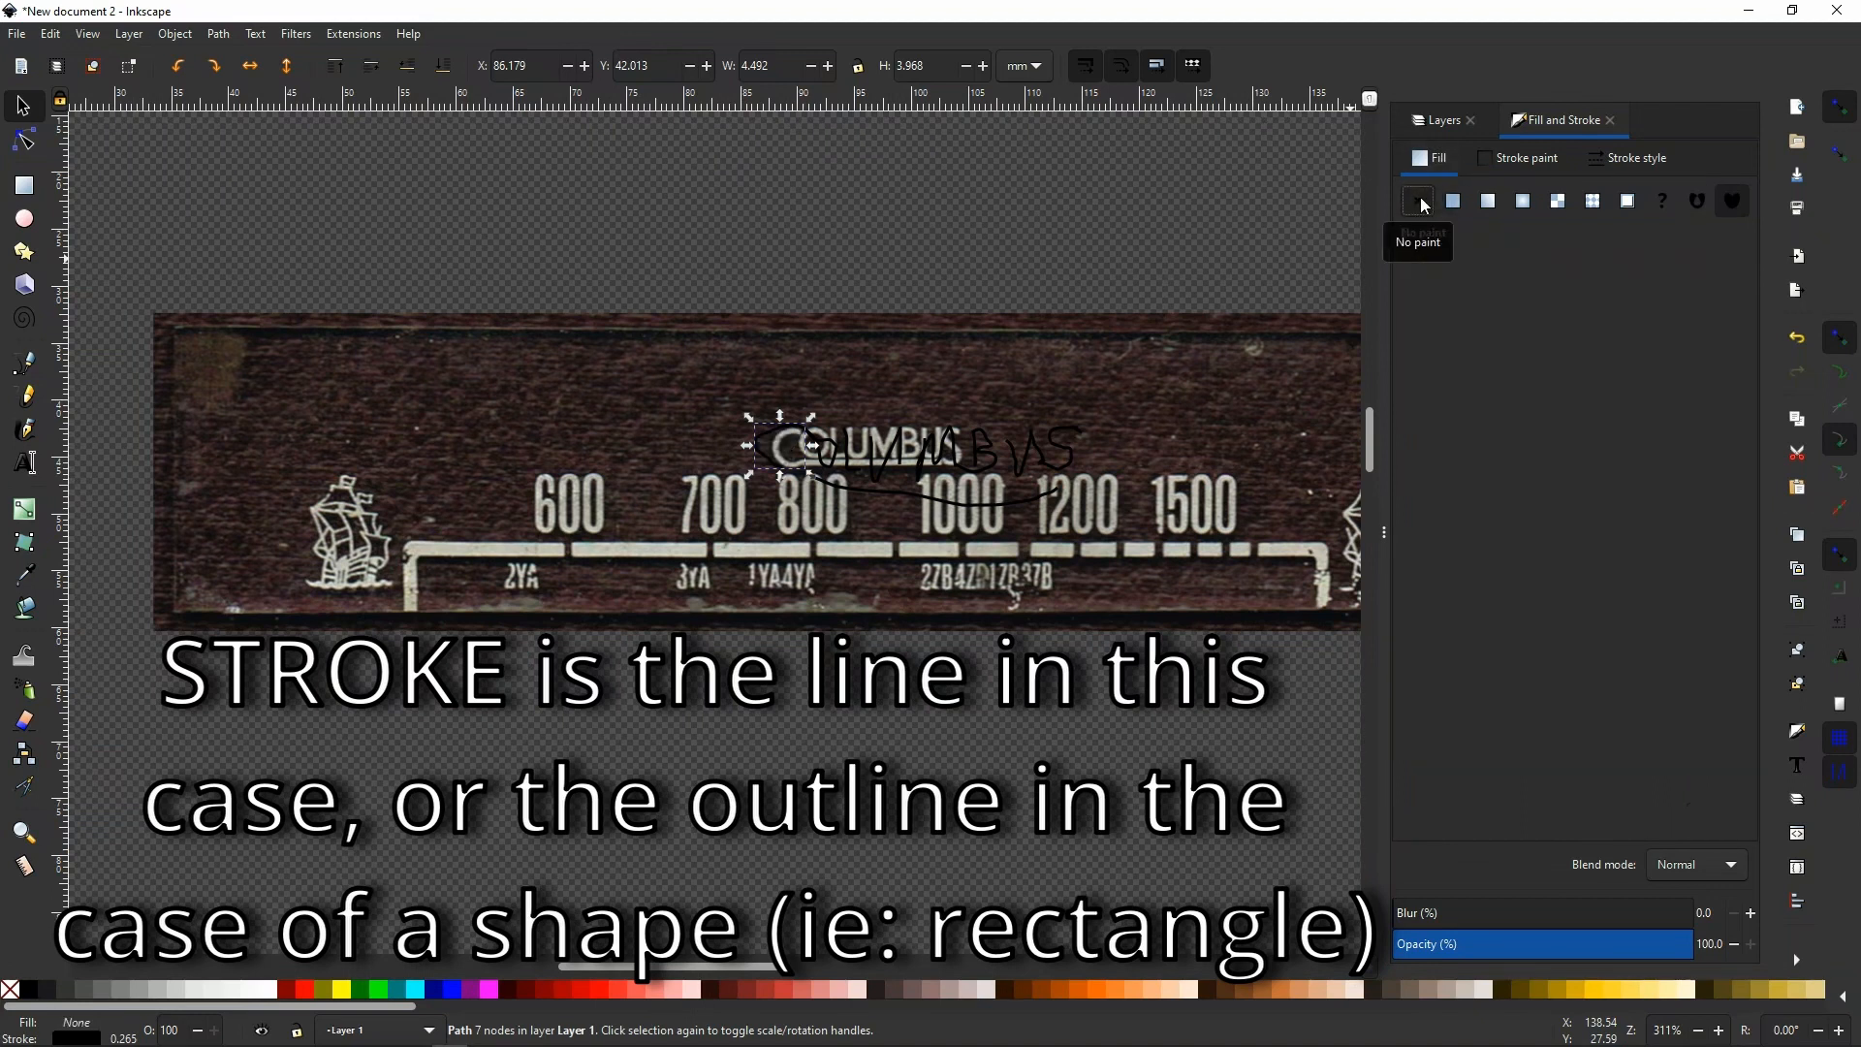
Recolour the handwritten C's stroke to dark red (a00000) and set its stroke width to 0.665 mm.
click(1517, 159)
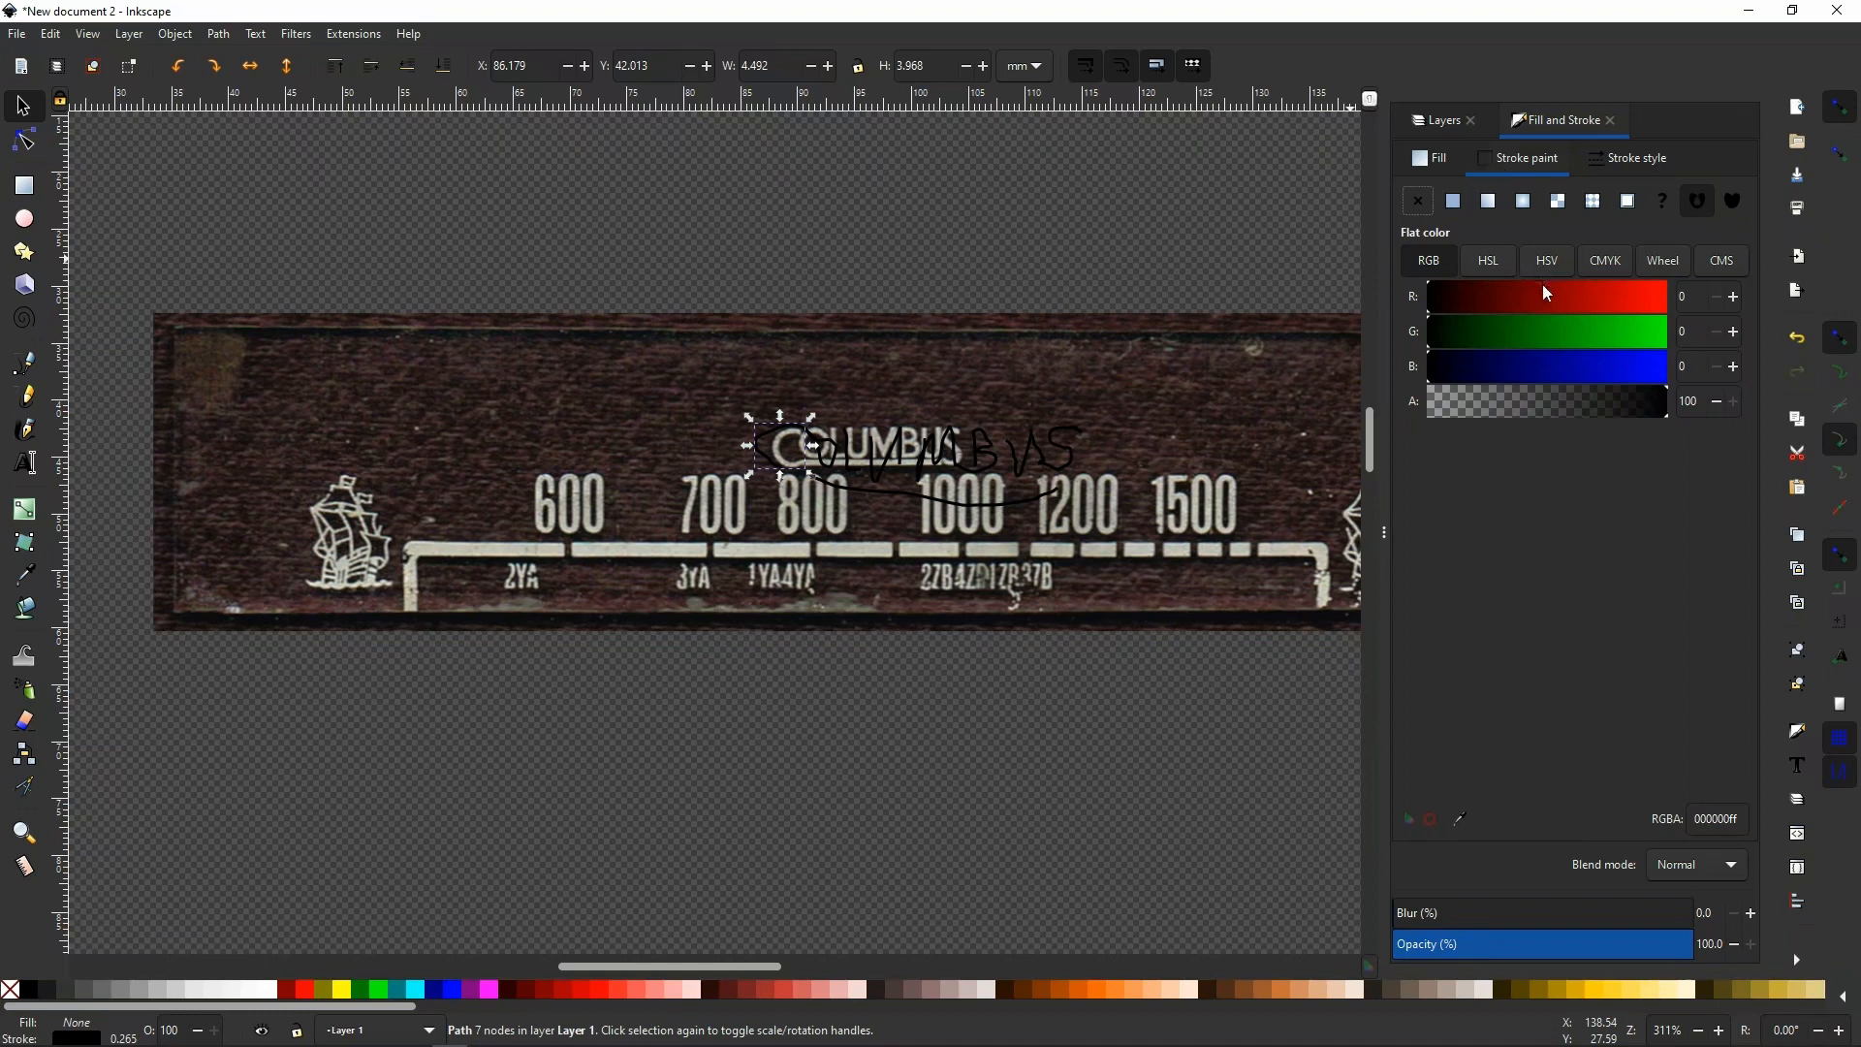
drag(1538, 299, 1581, 305)
click(1626, 157)
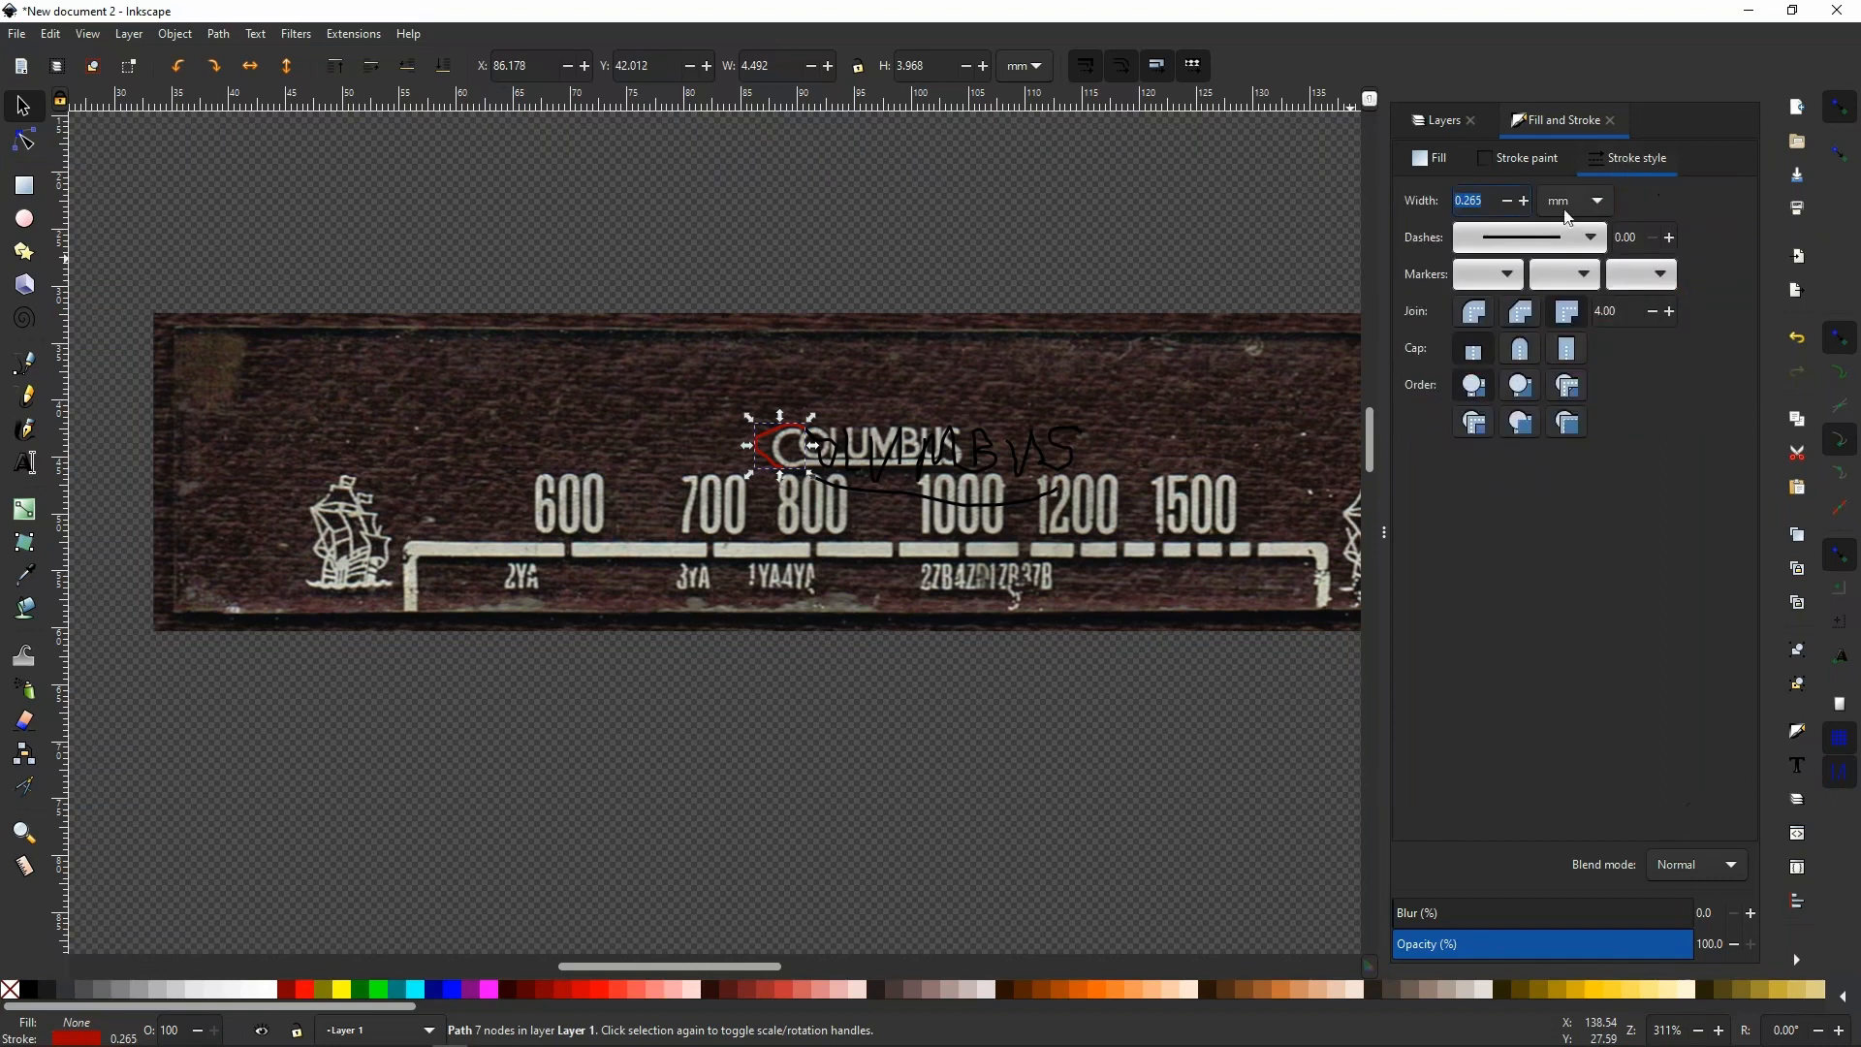
click(1526, 203)
click(1528, 204)
click(1529, 203)
click(1532, 205)
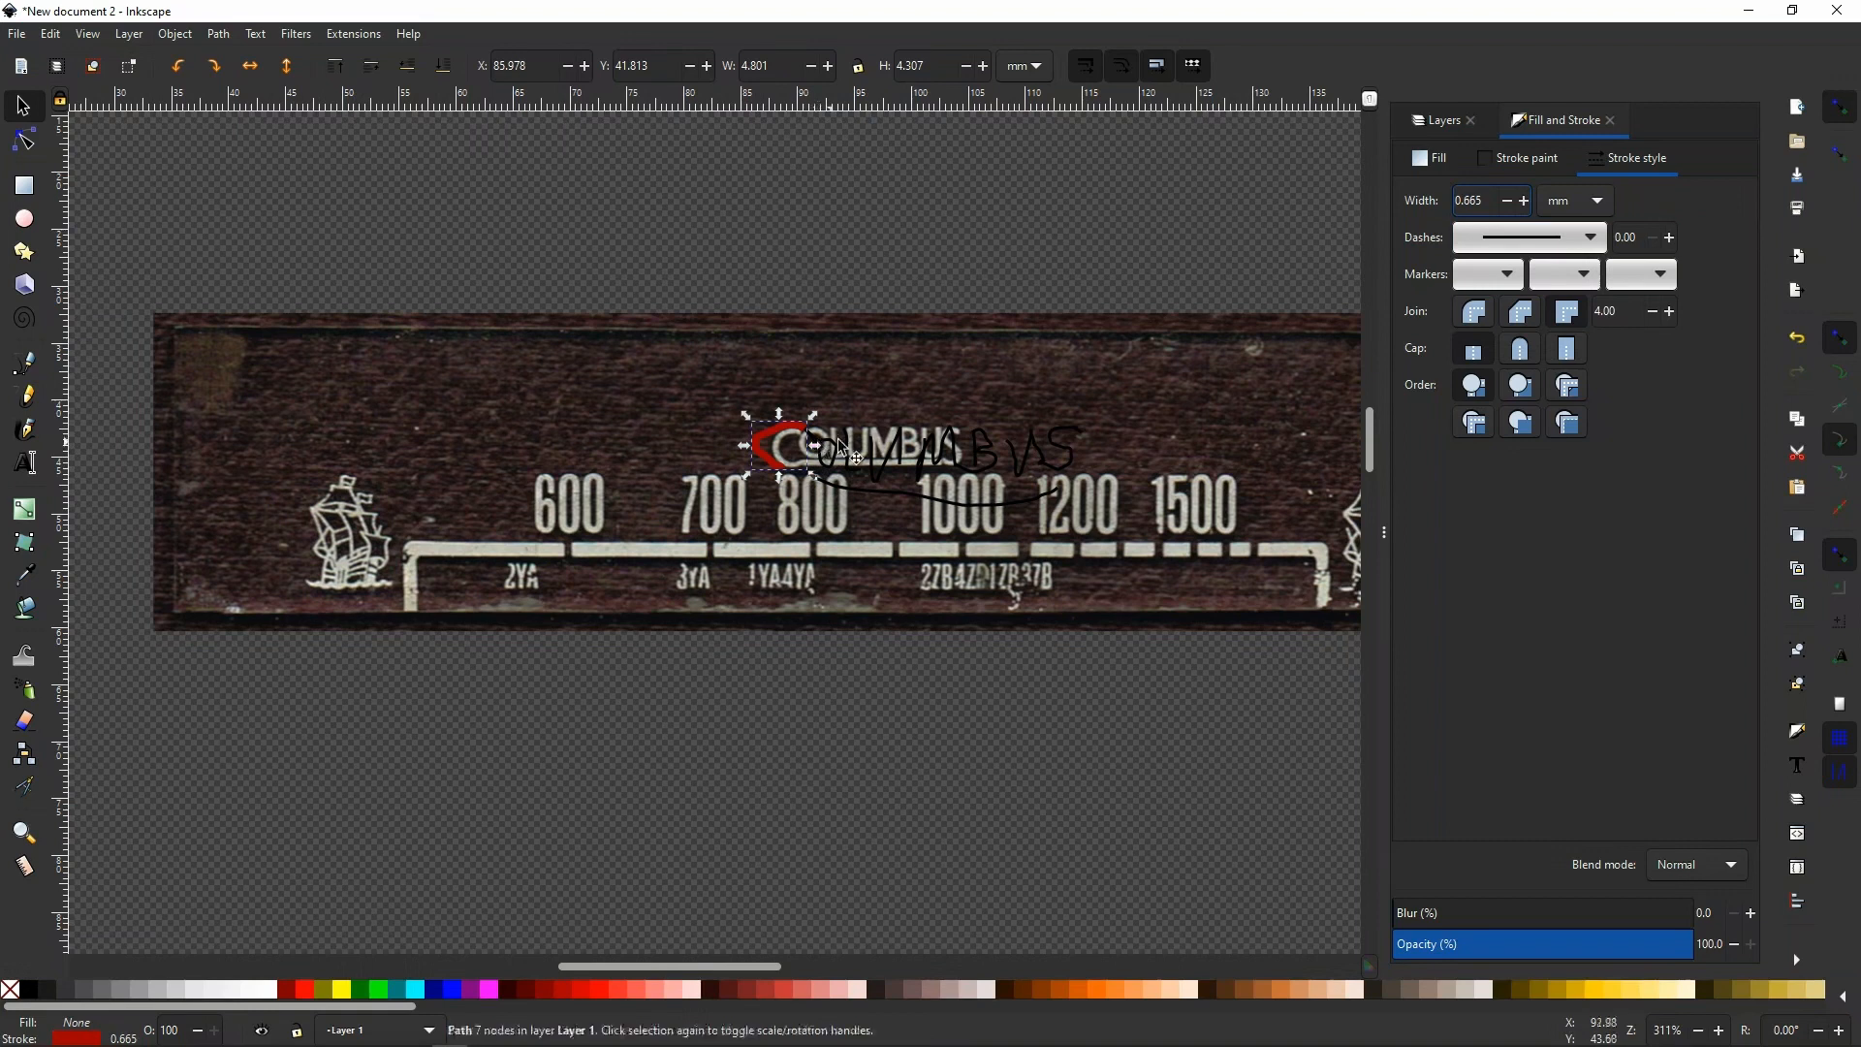
Examine the edges of the red vector C and the scanned lettering at very high and low magnification to compare their sharpness.
scroll(841, 447, up, 5)
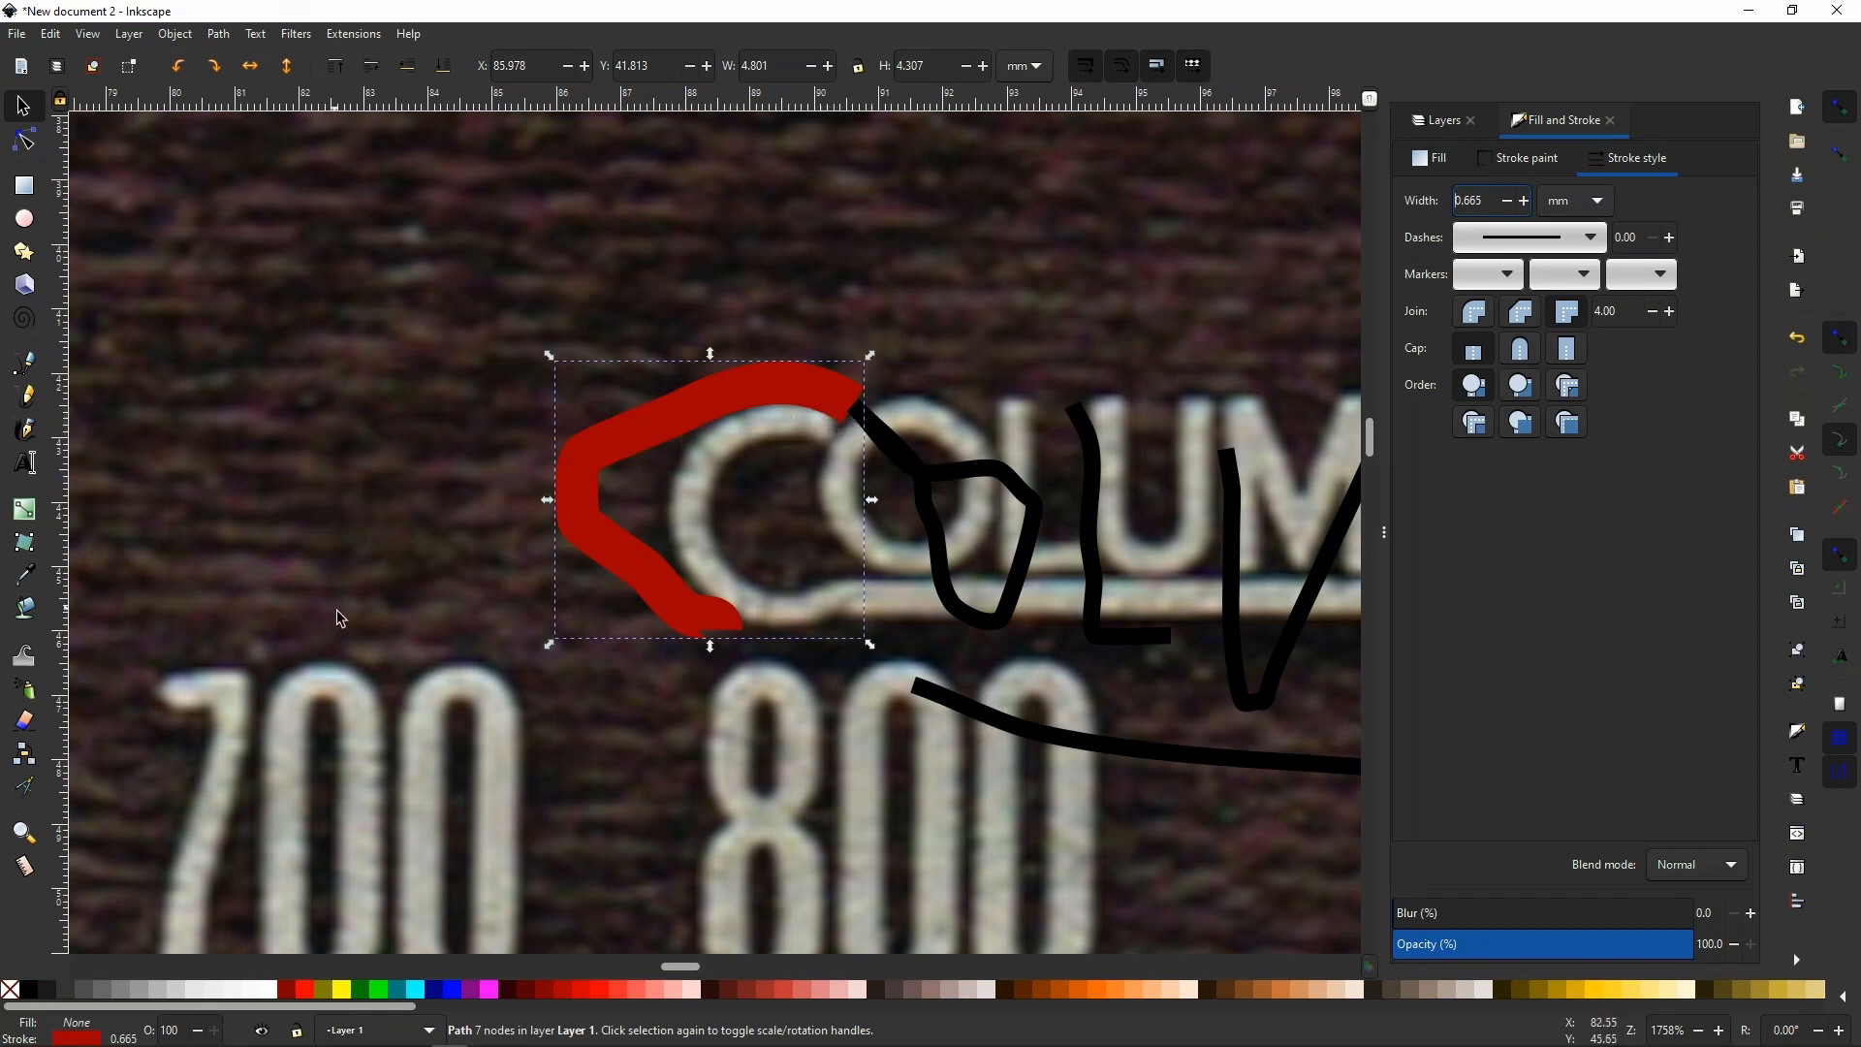
scroll(345, 669, up, 2)
scroll(345, 669, up, 4)
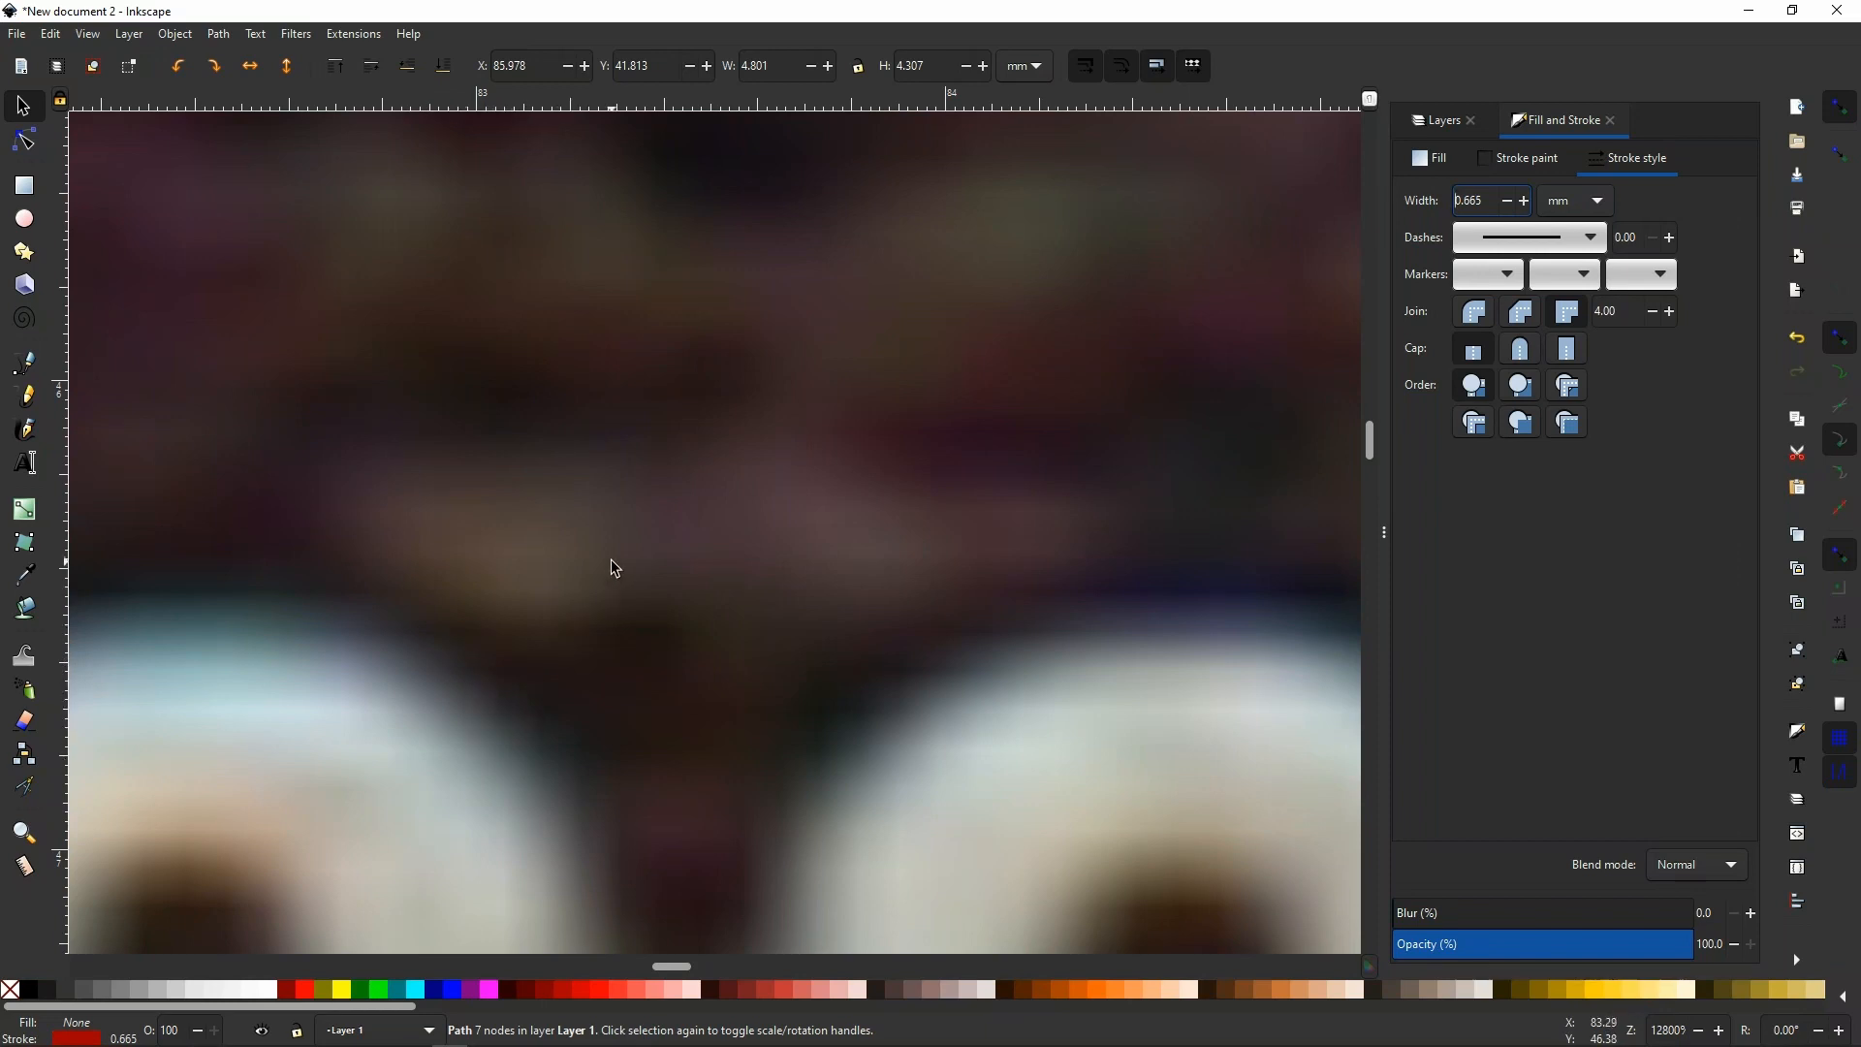
scroll(611, 561, down, 8)
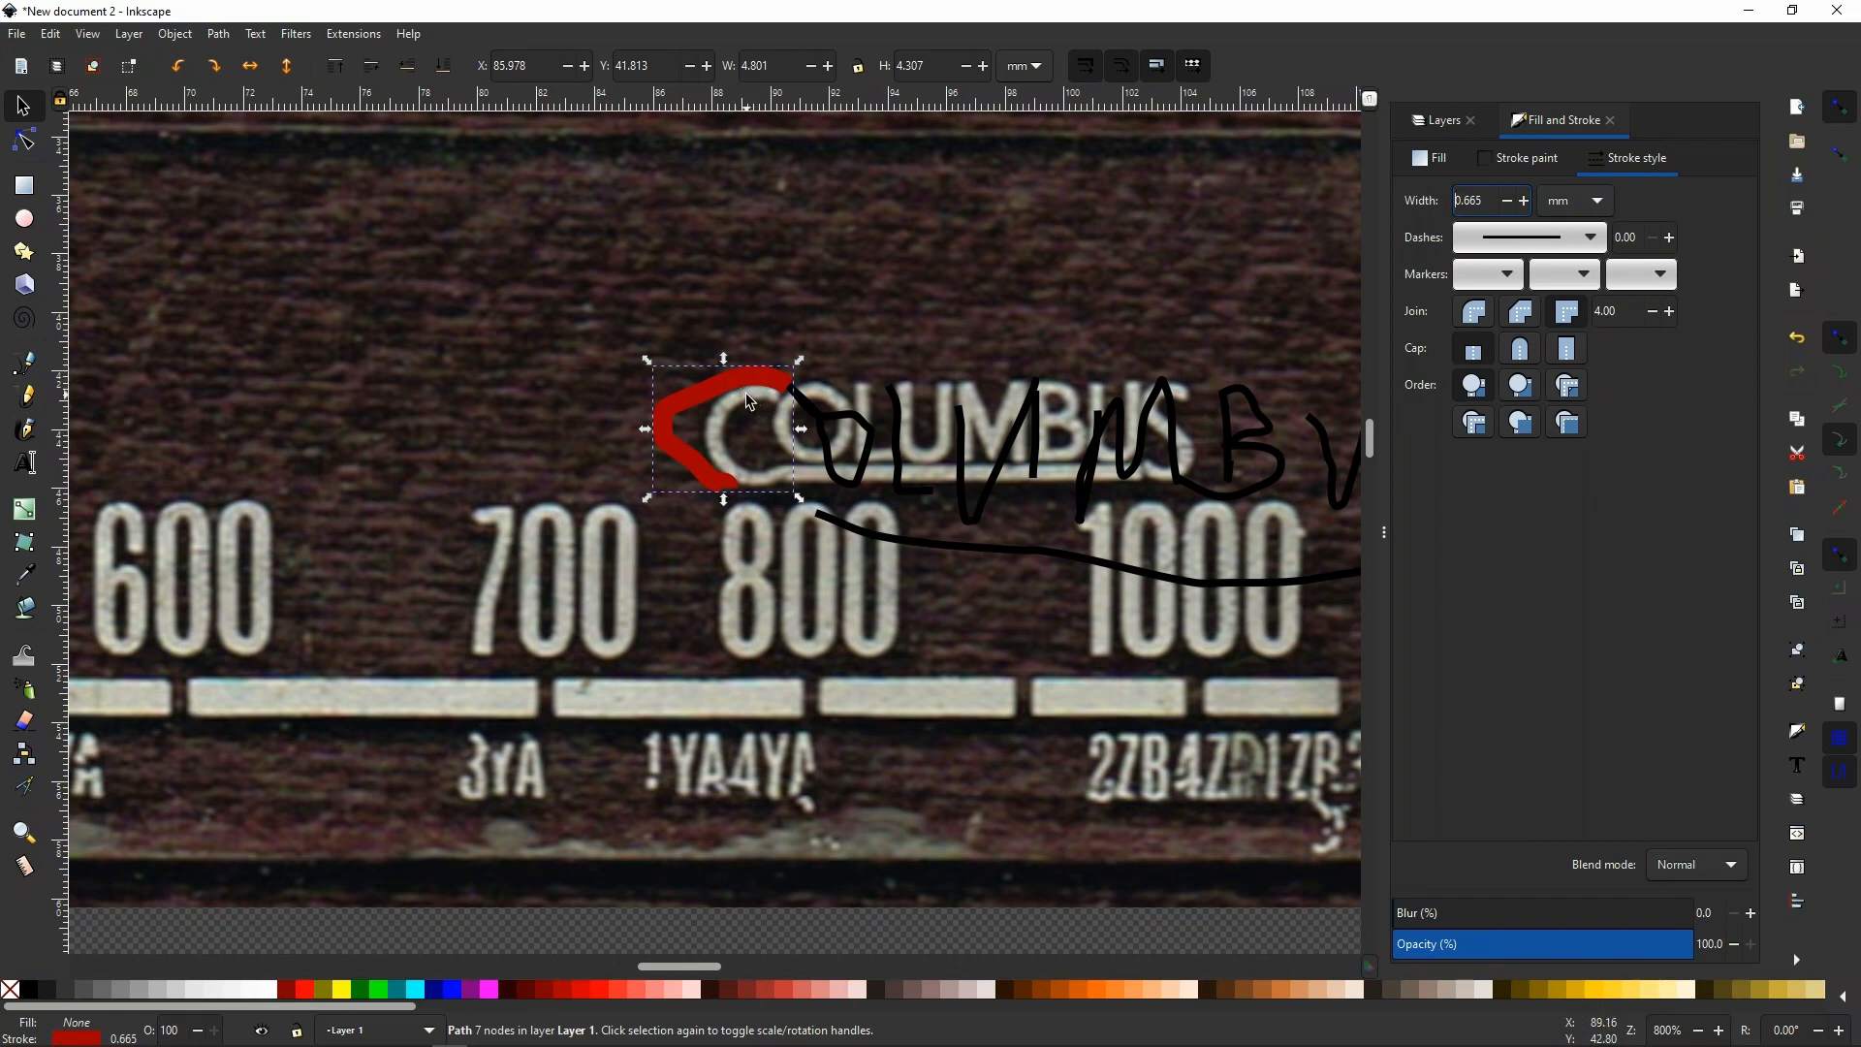
scroll(743, 386, up, 7)
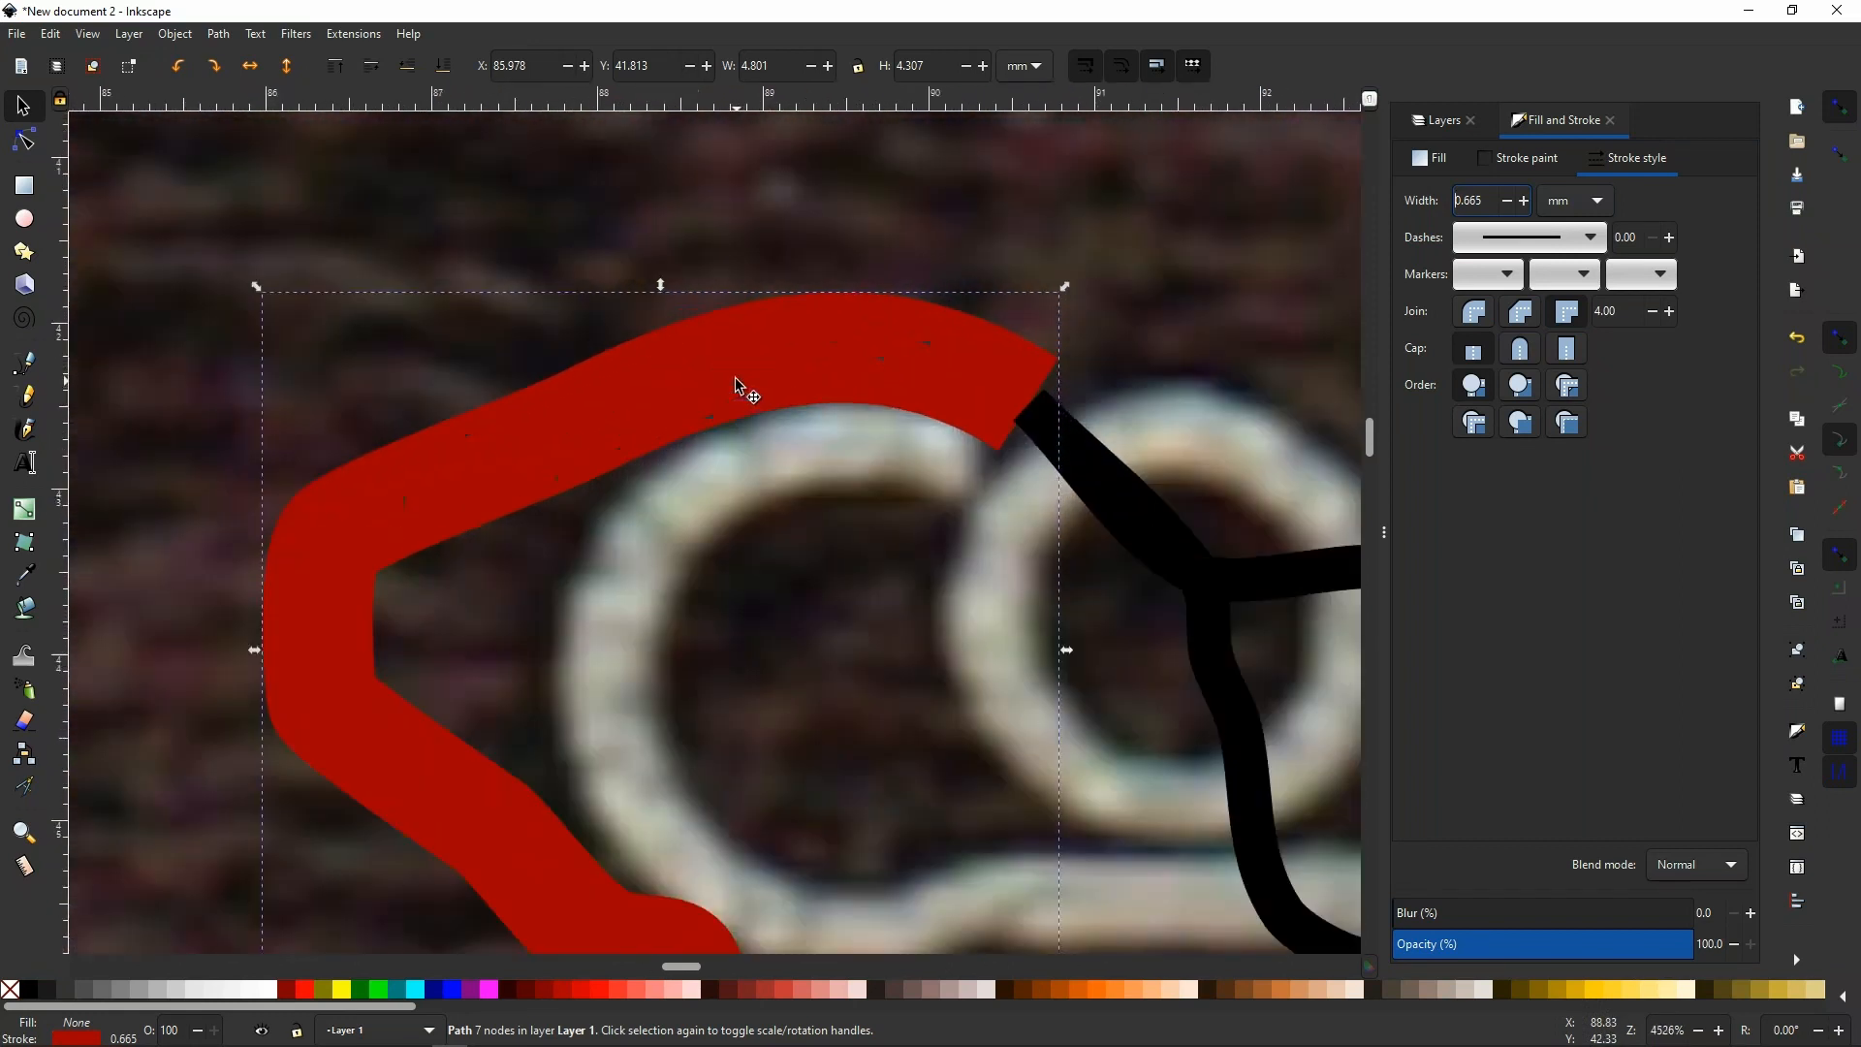
scroll(671, 337, up, 3)
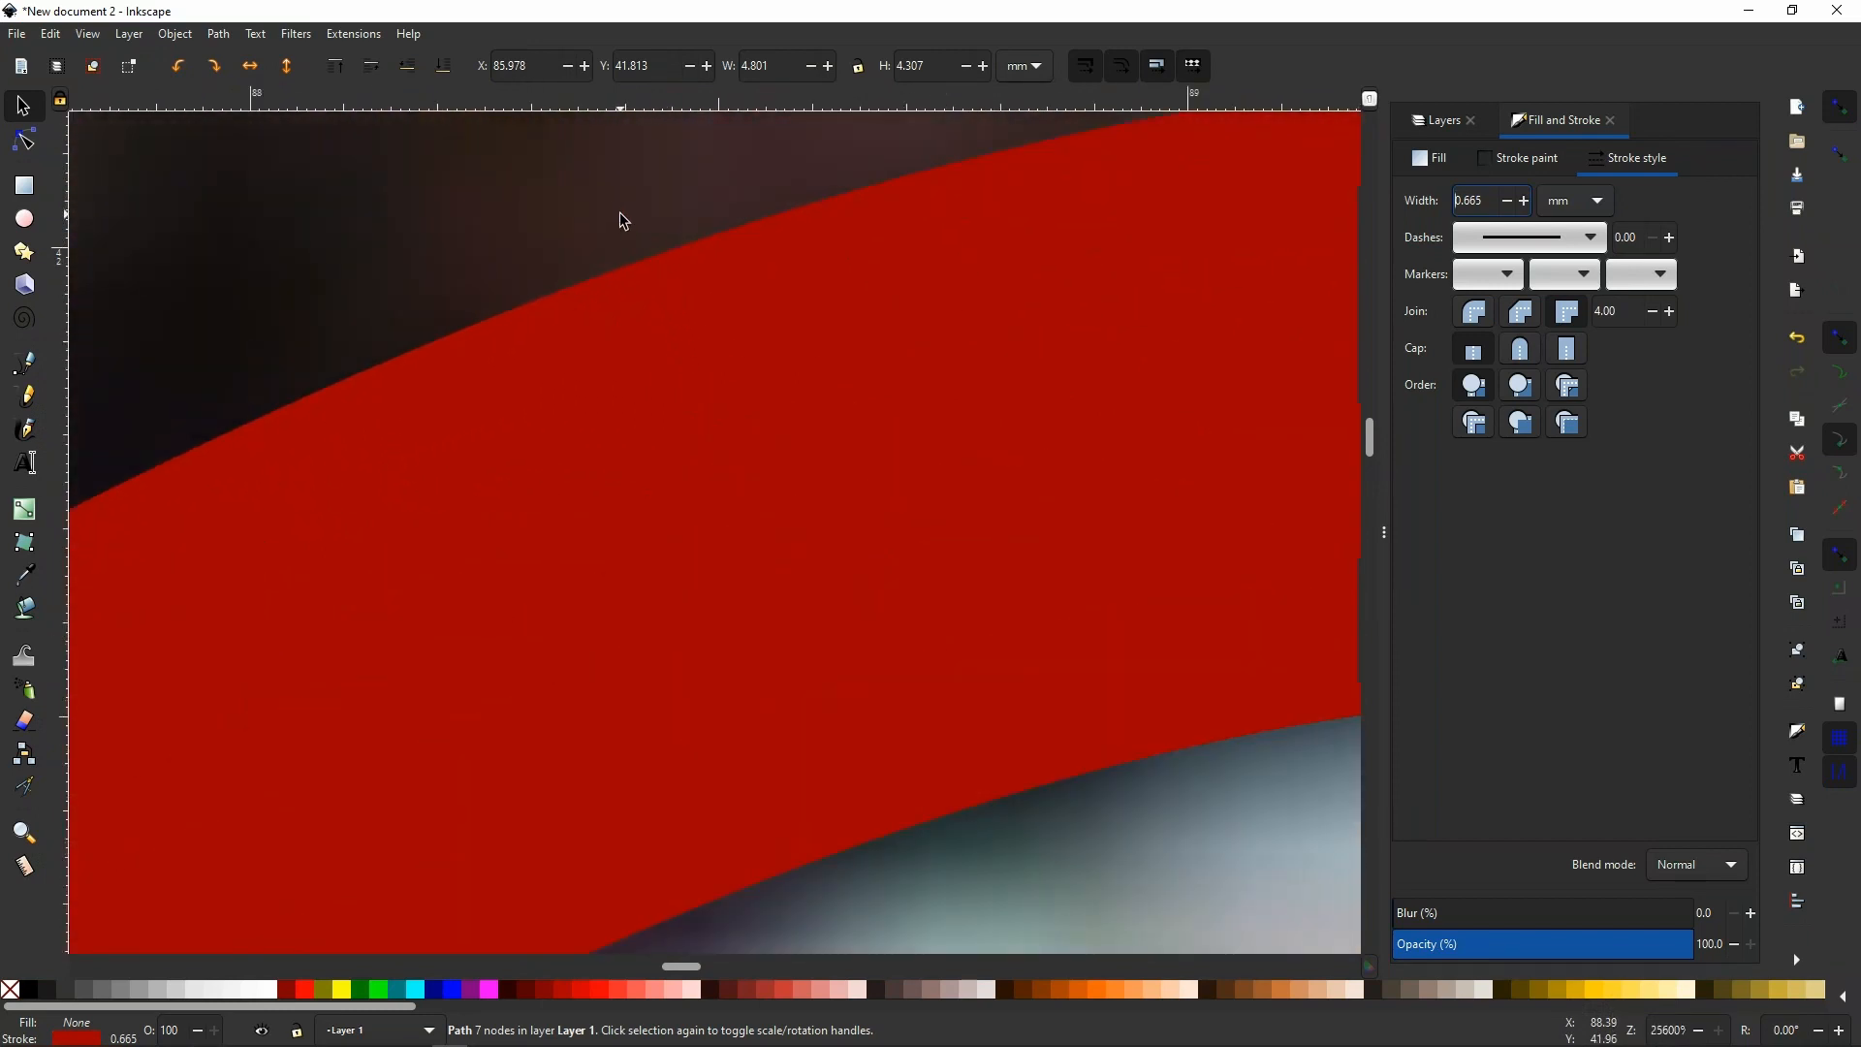
scroll(640, 266, down, 1)
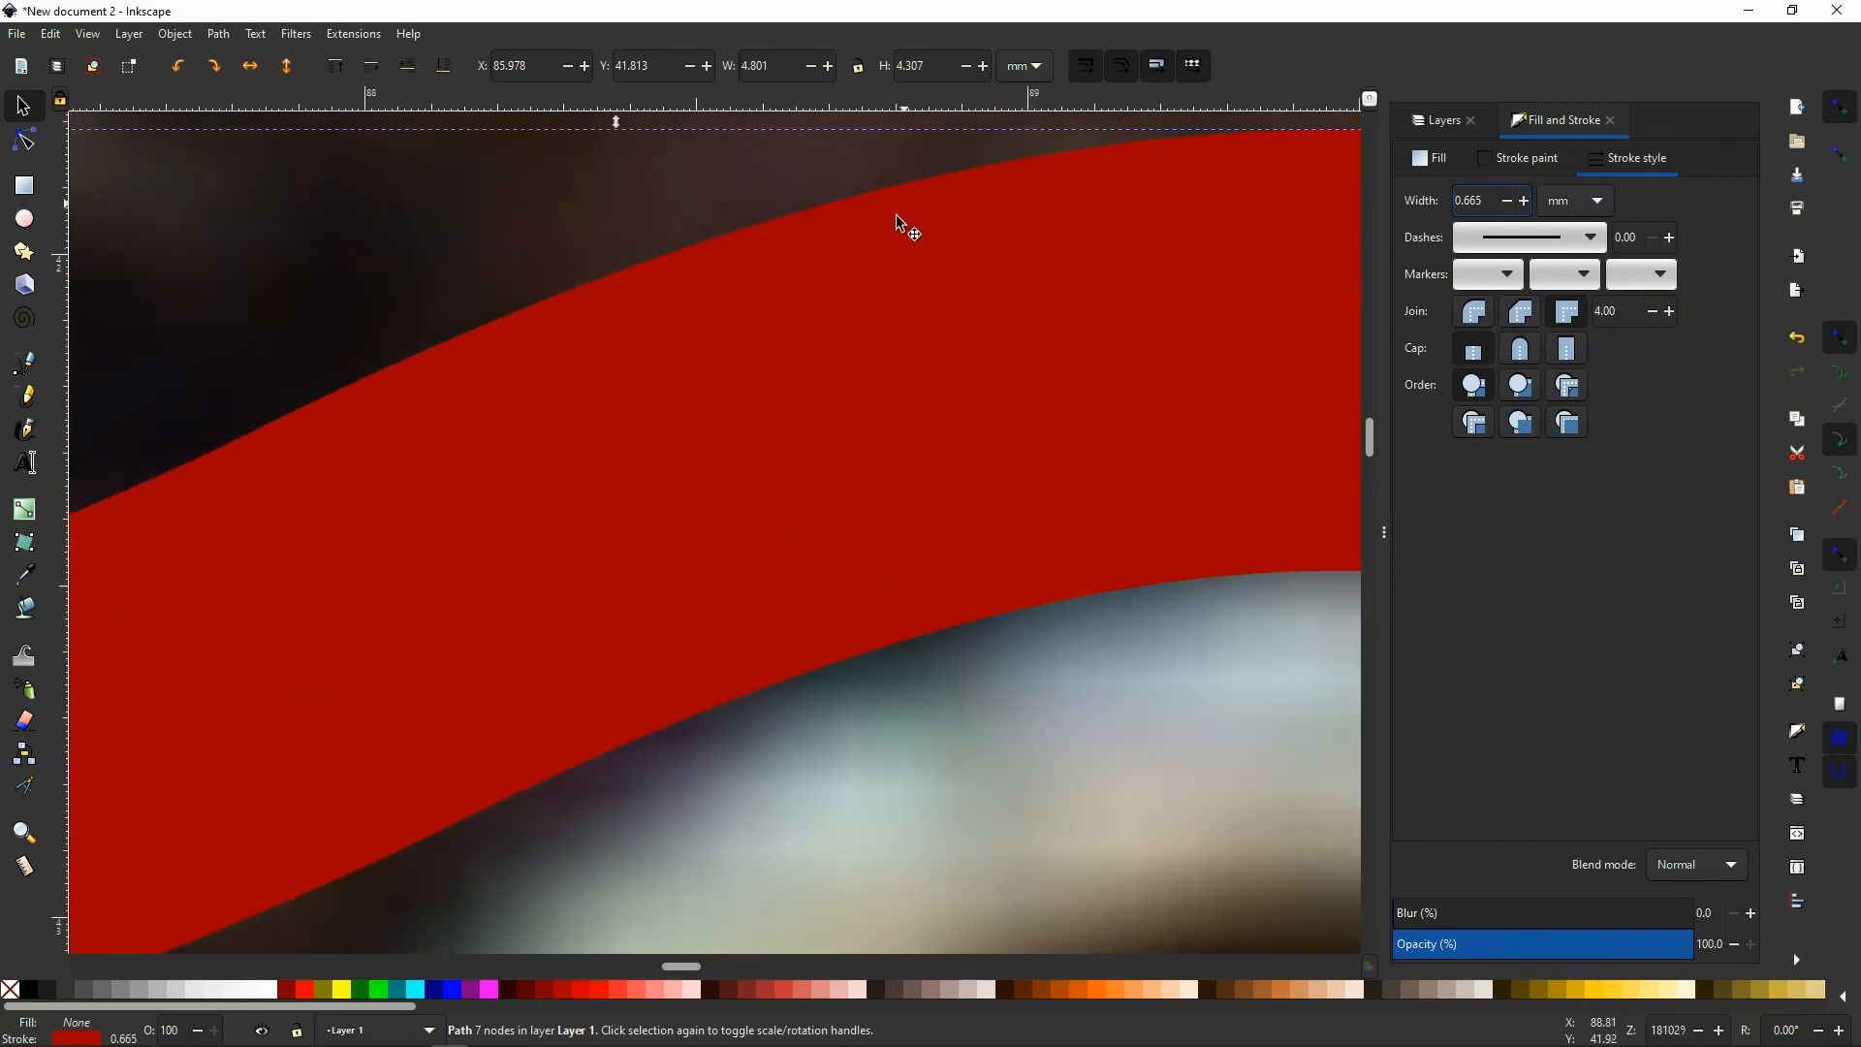
scroll(840, 281, down, 5)
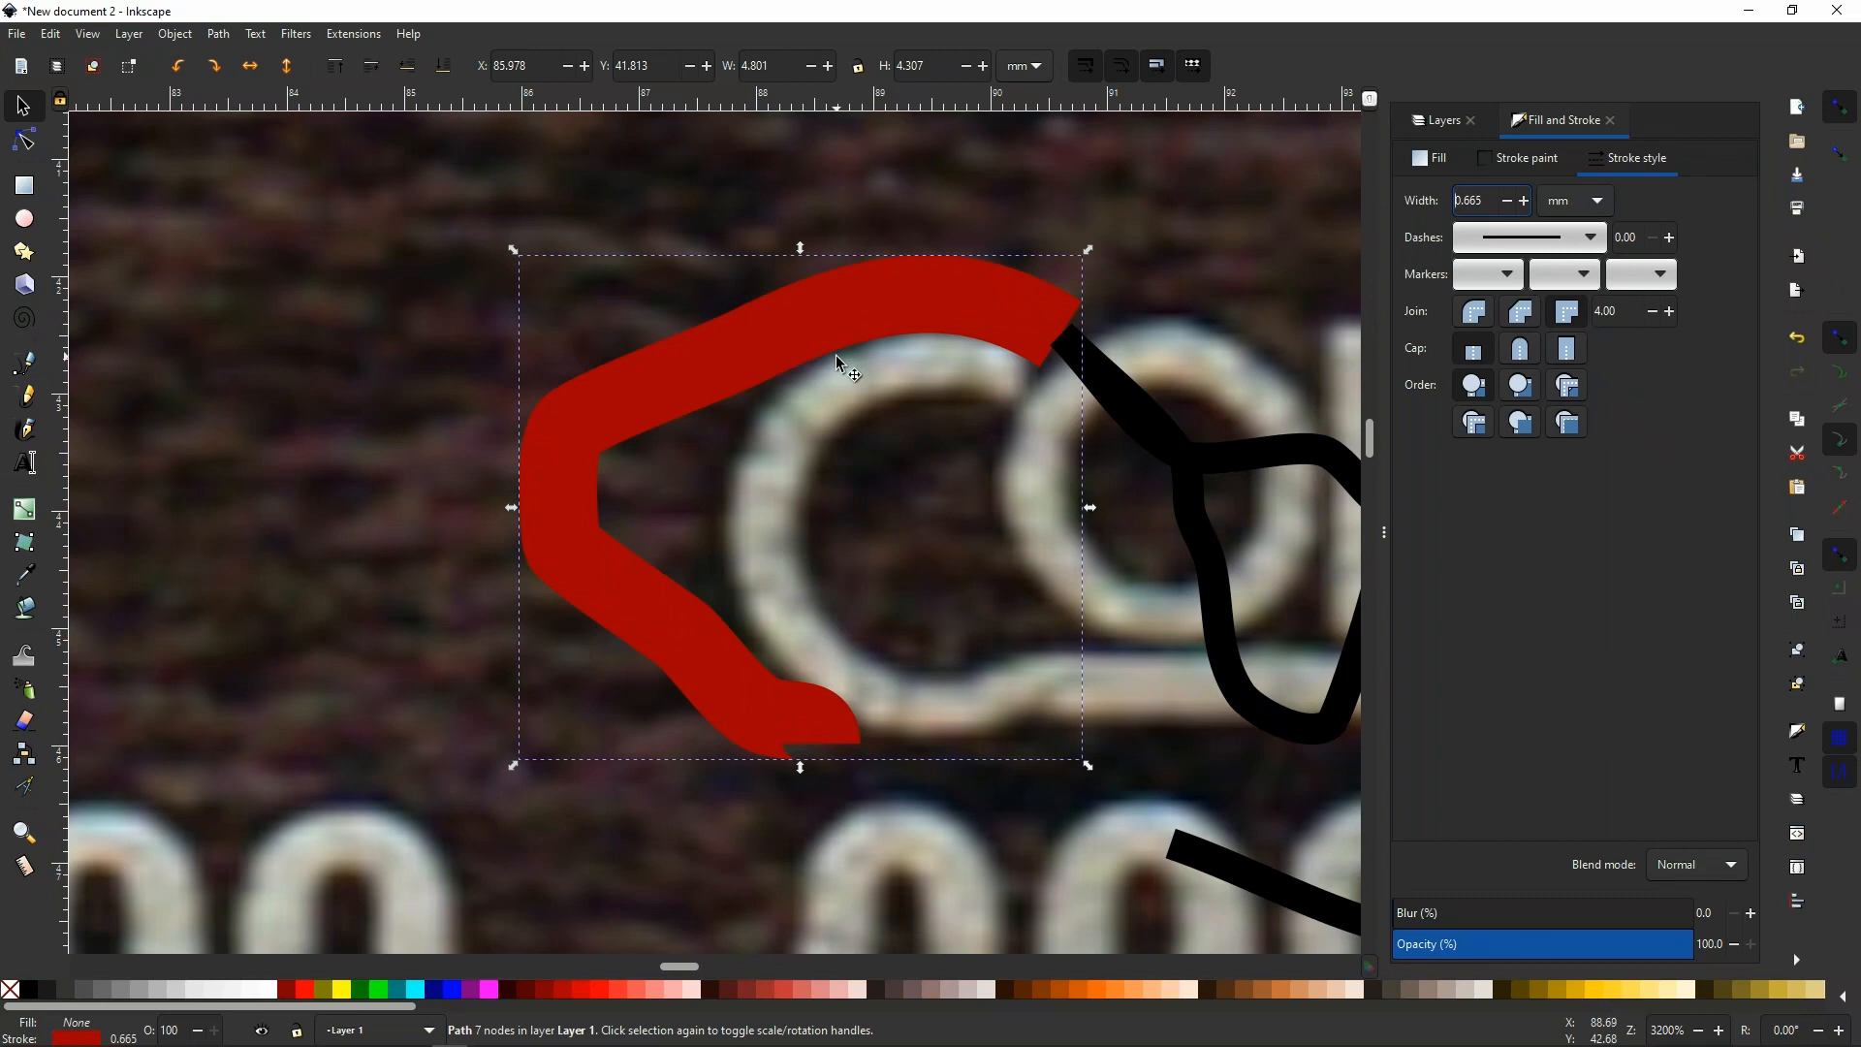
scroll(820, 499, down, 6)
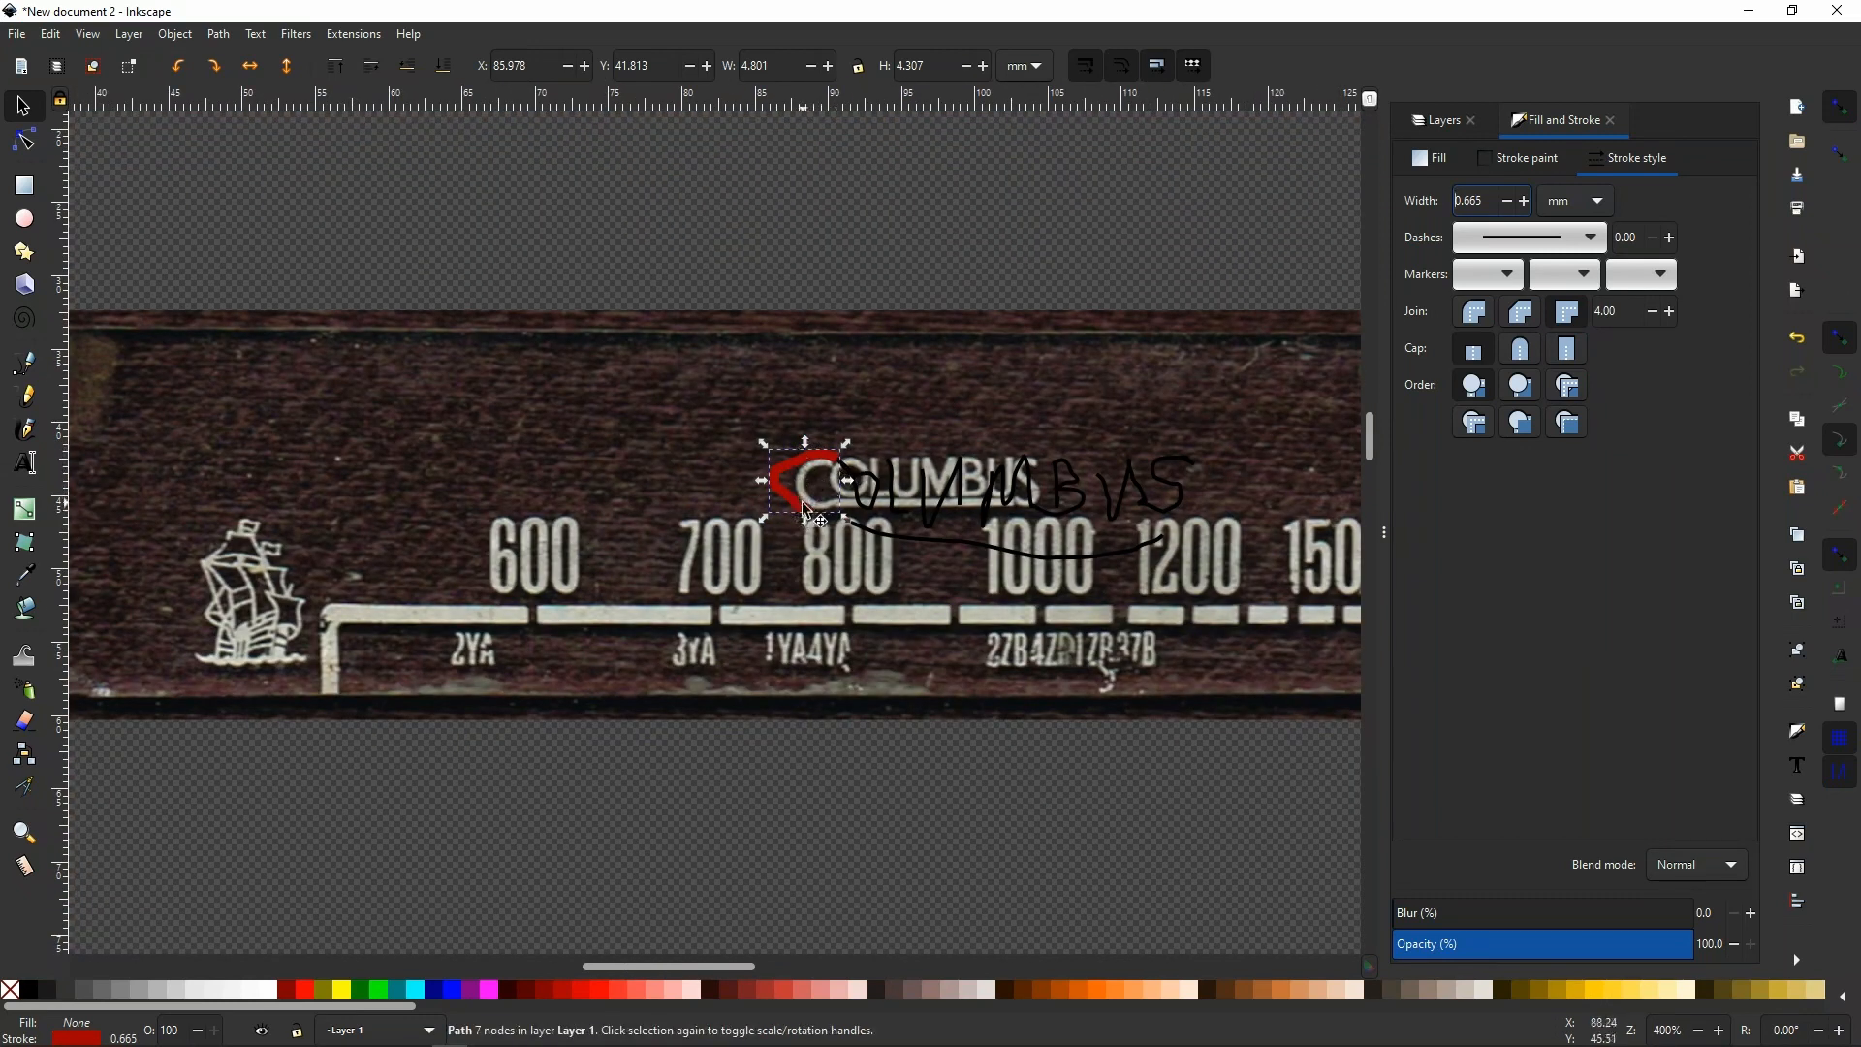
scroll(805, 507, up, 4)
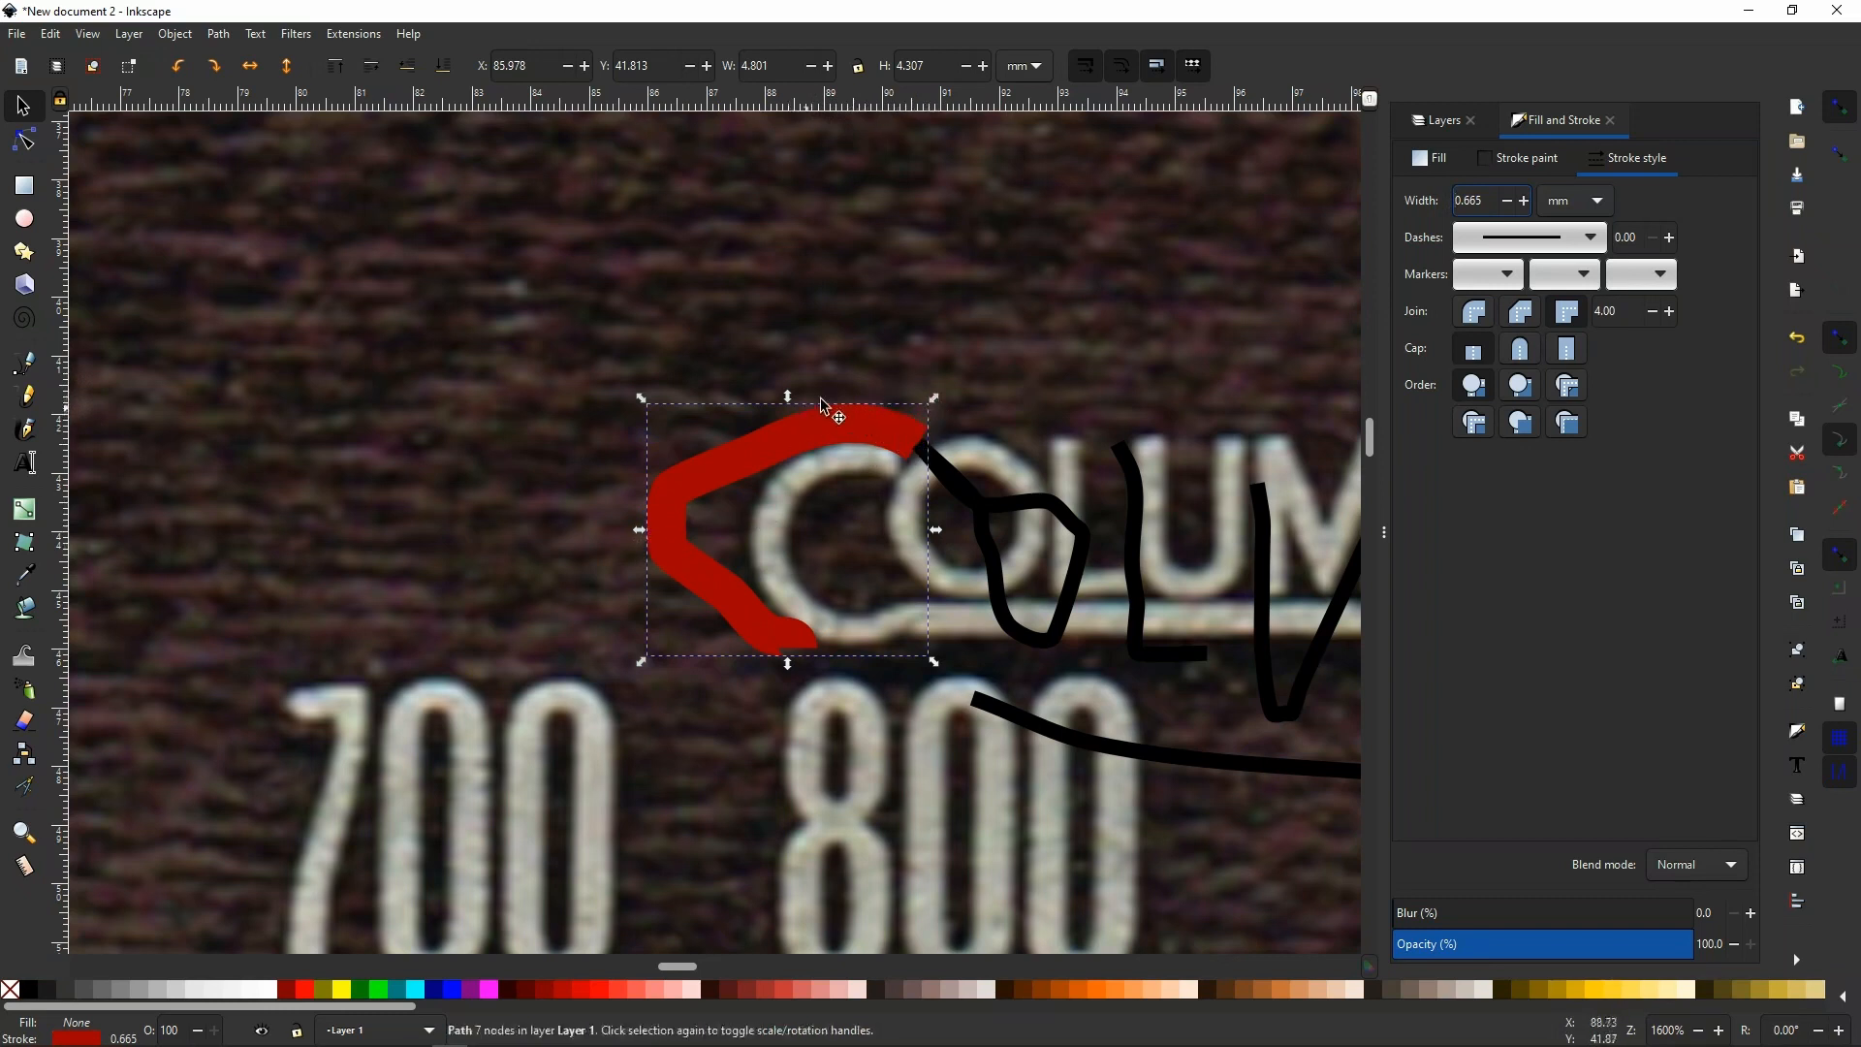
Inspect the red C in the XML Editor and view the coordinates in its path's d attribute.
click(48, 35)
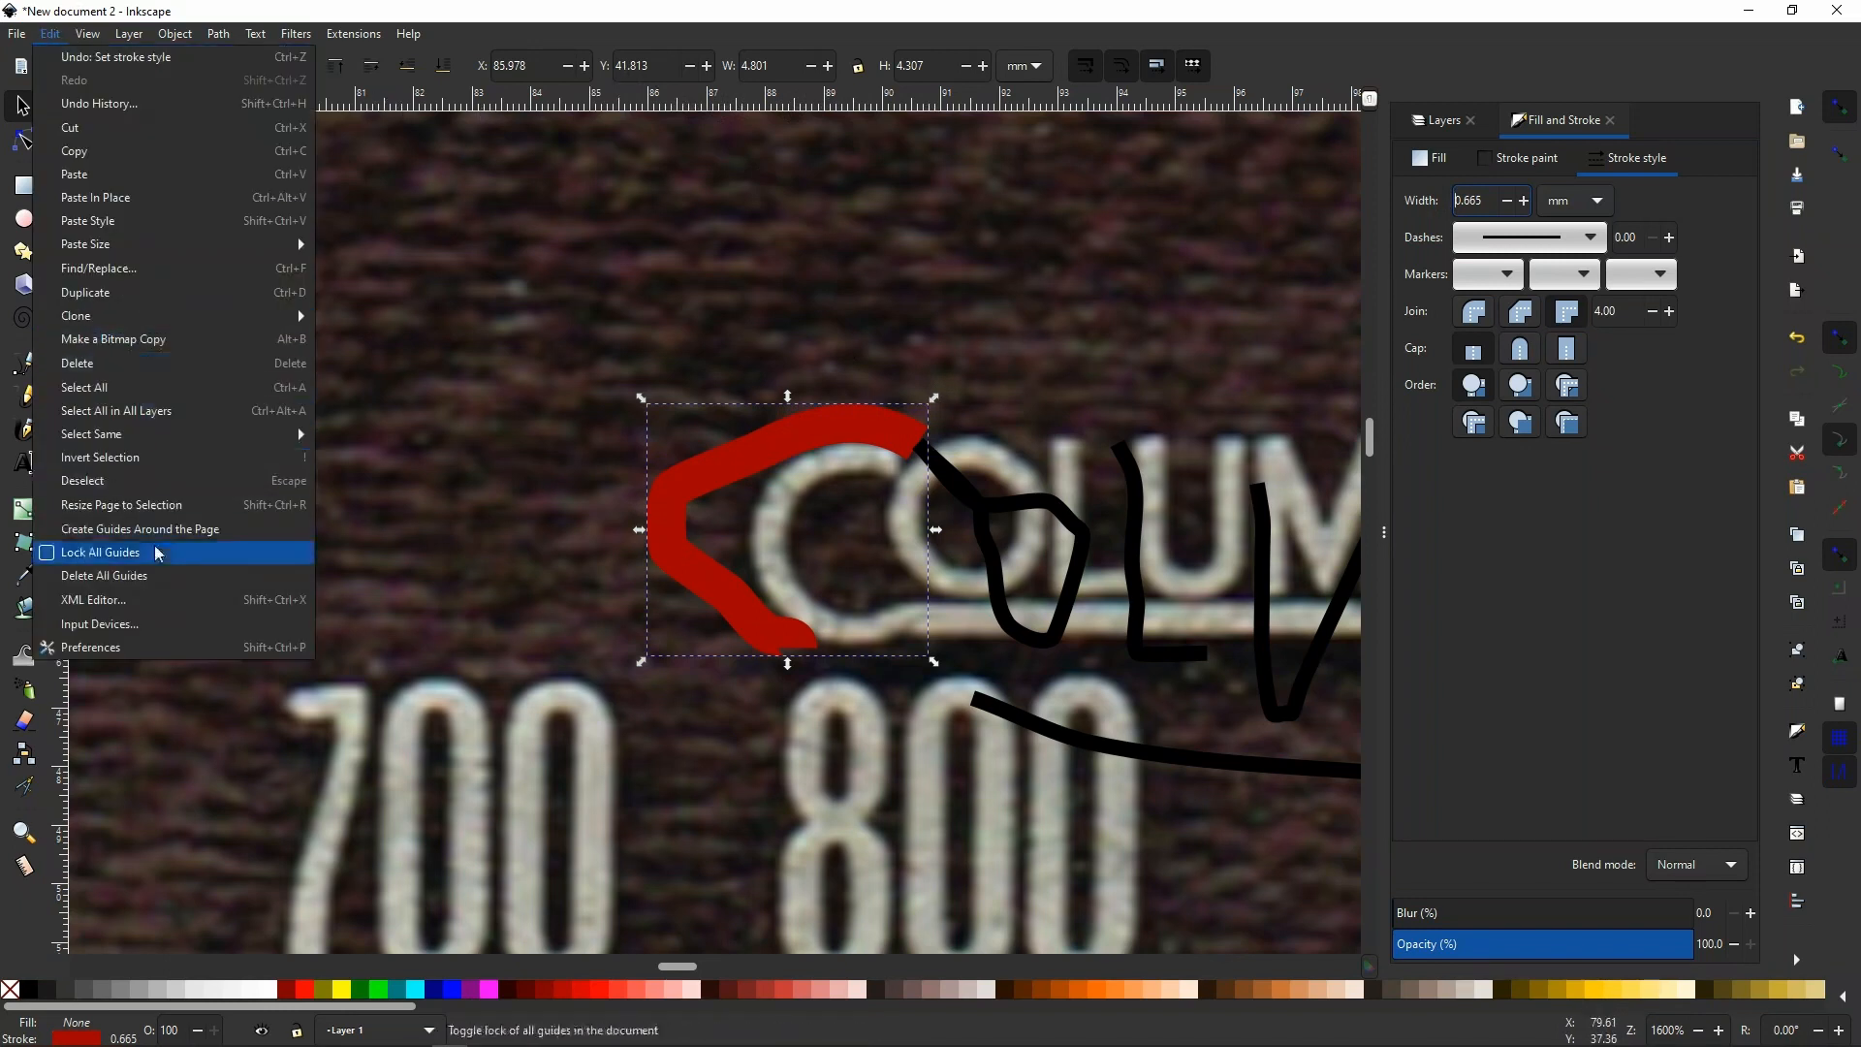
click(150, 601)
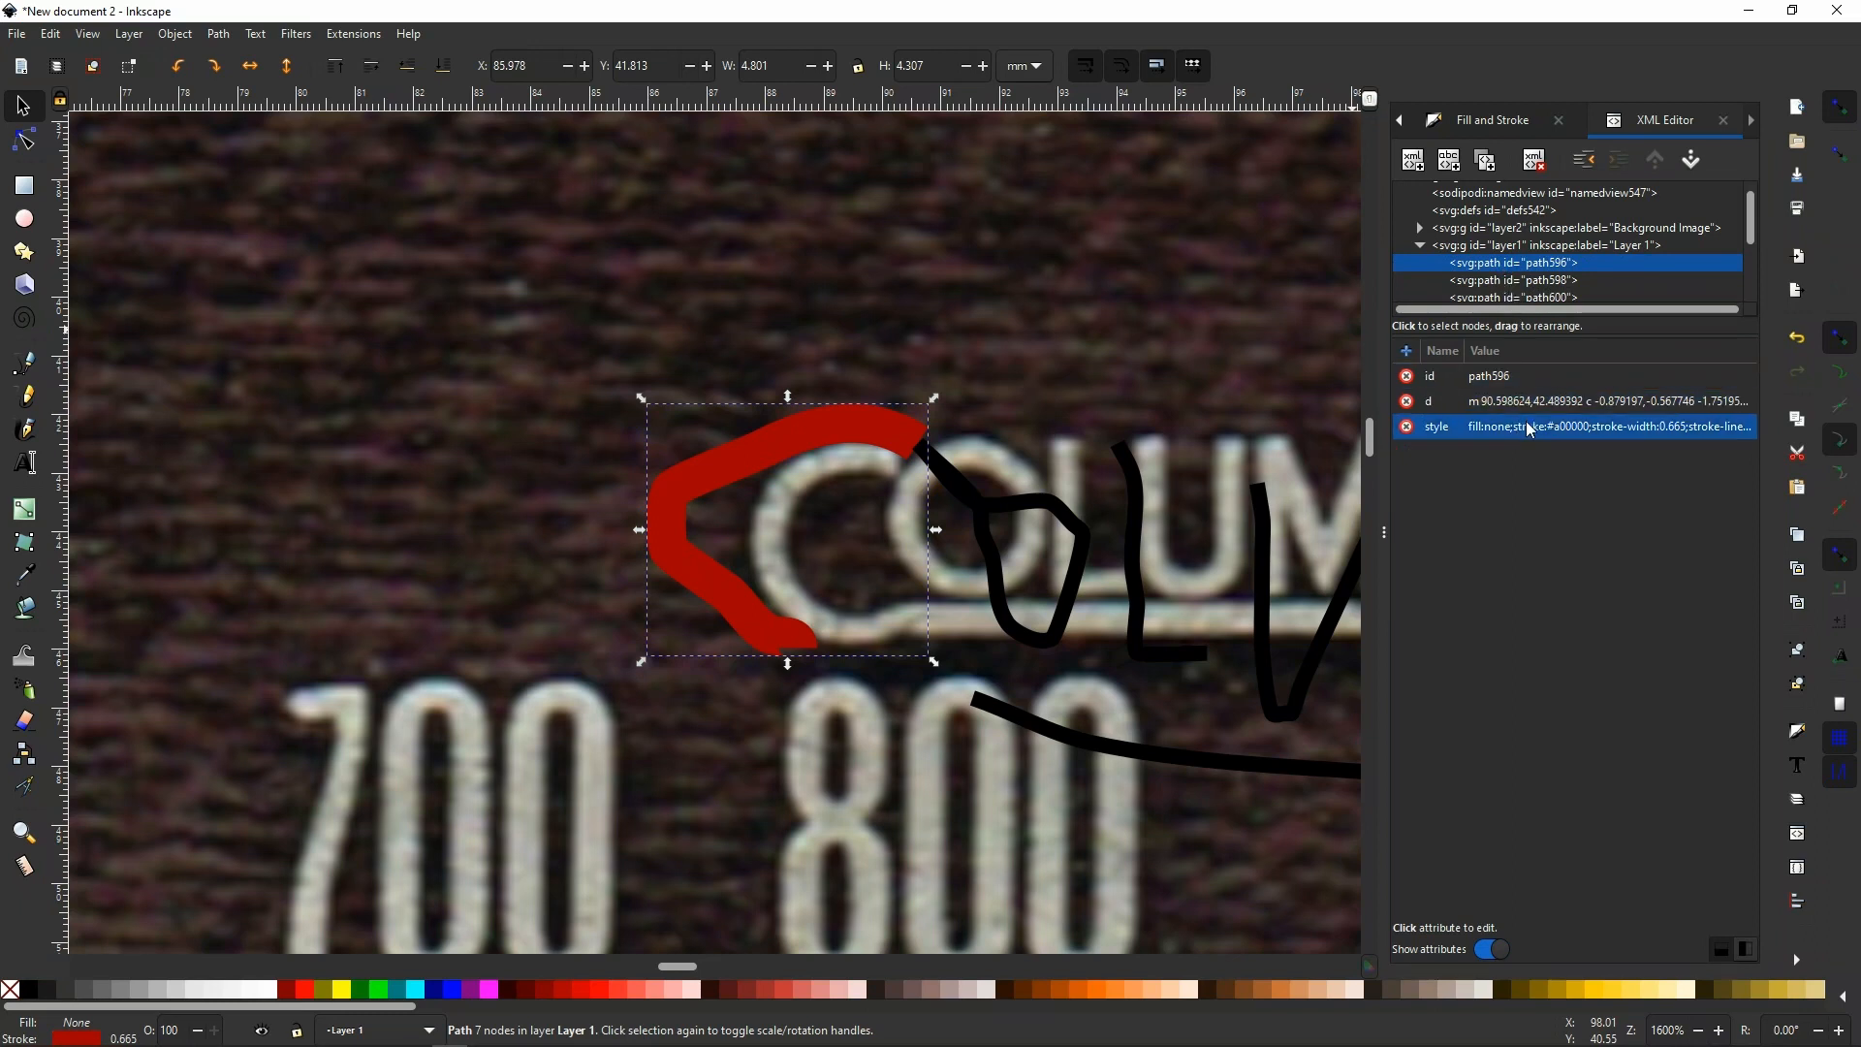
click(1539, 398)
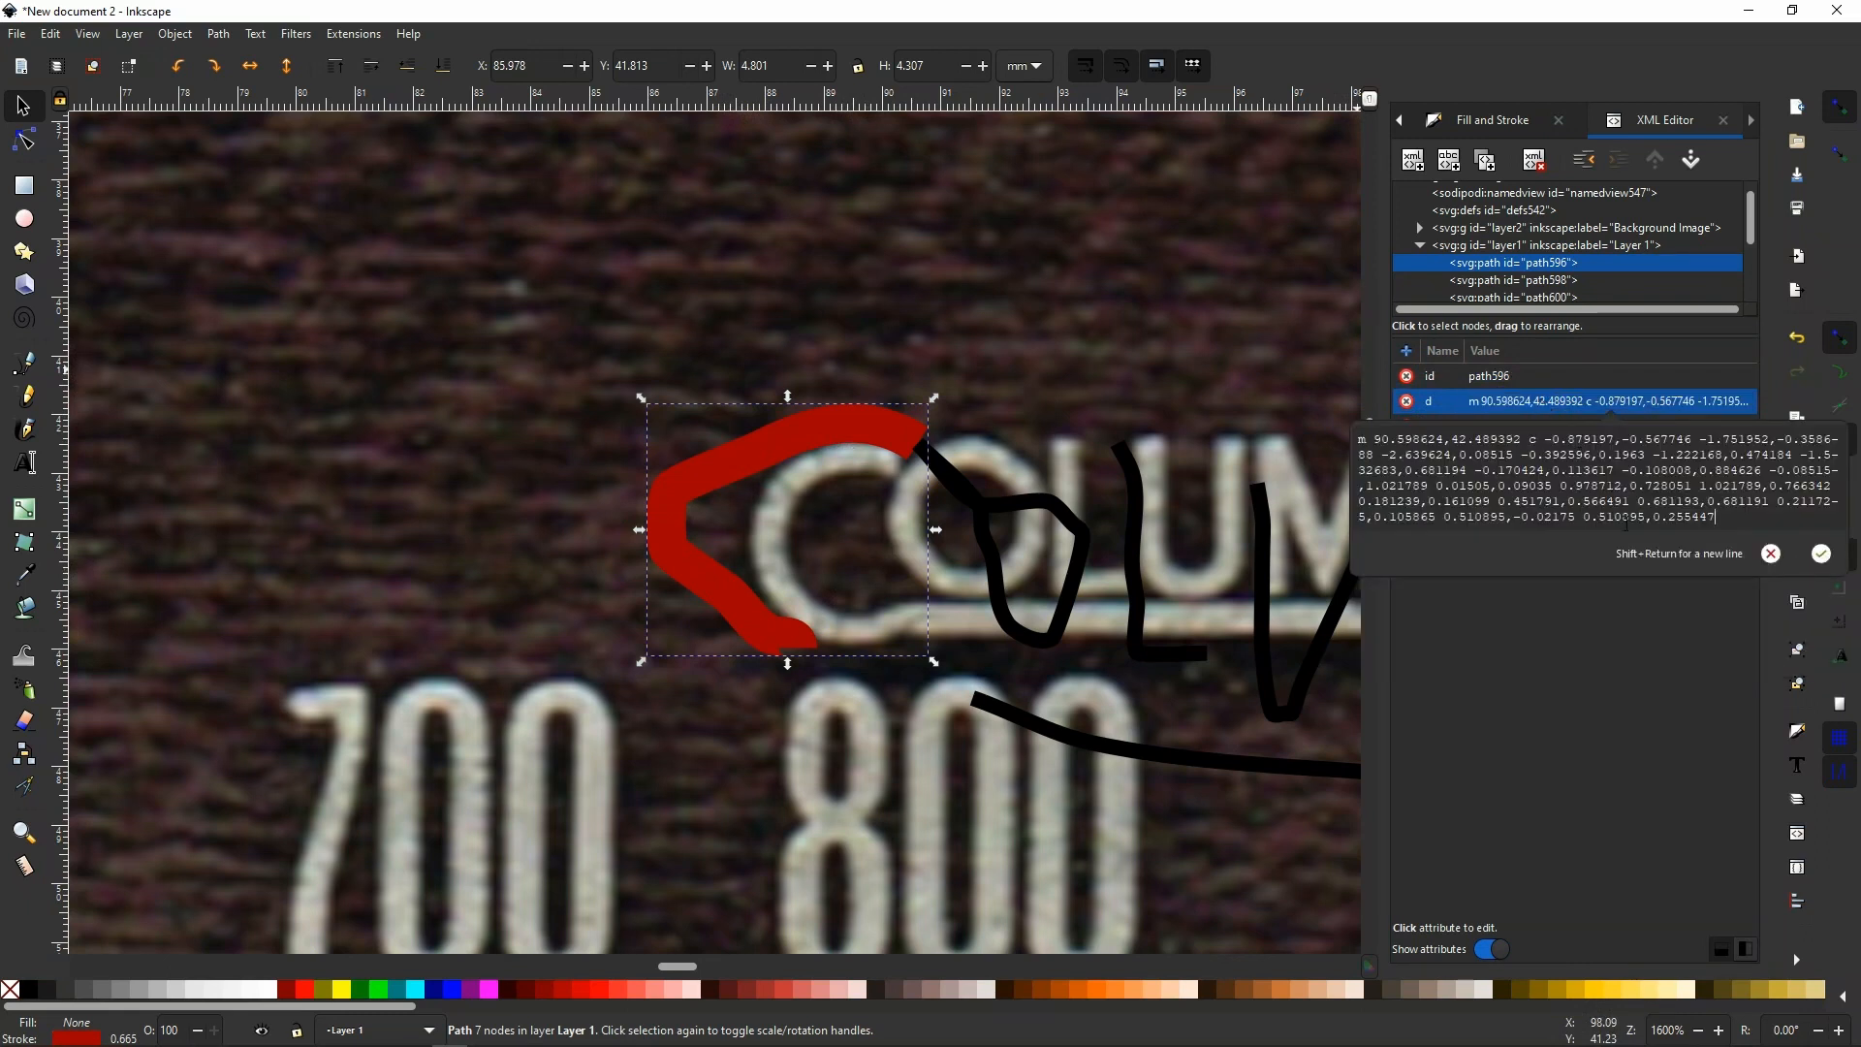
click(727, 475)
Round the upper-left curve of the red C with the Node tool by bending the segment beside its upper-left node.
click(24, 140)
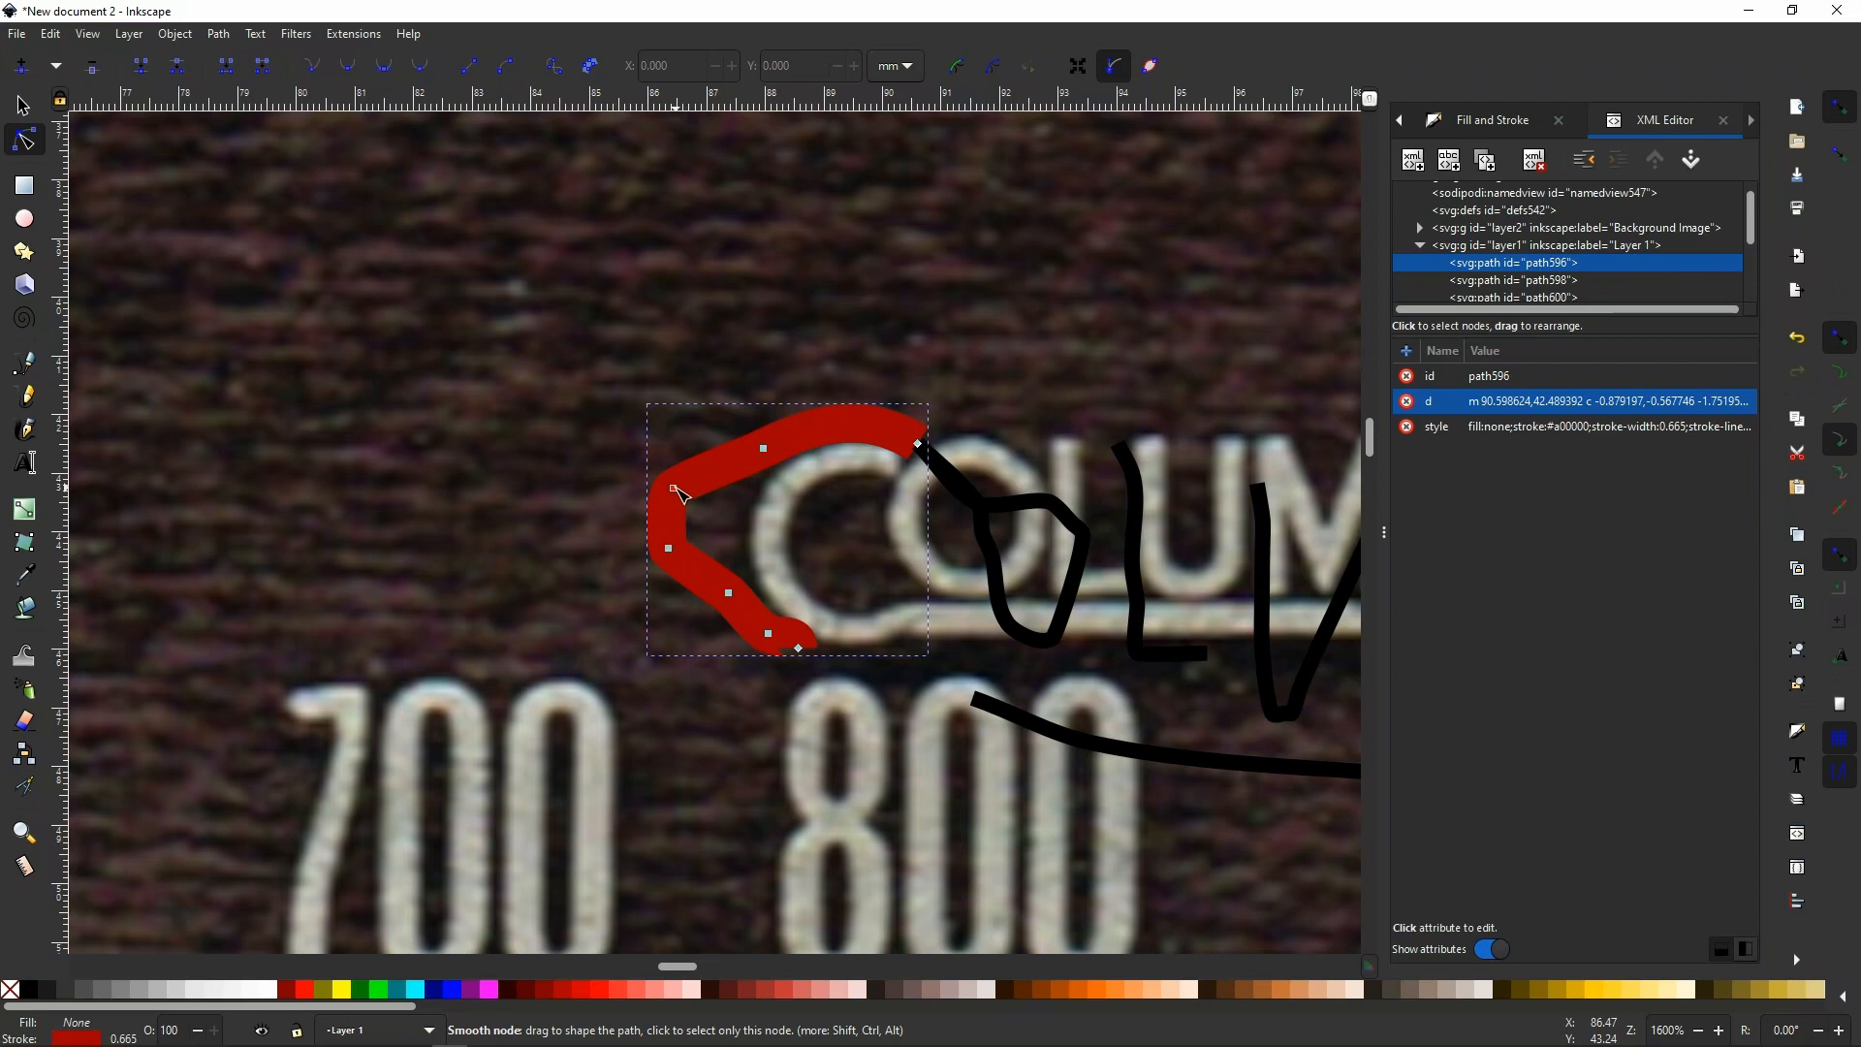
click(674, 490)
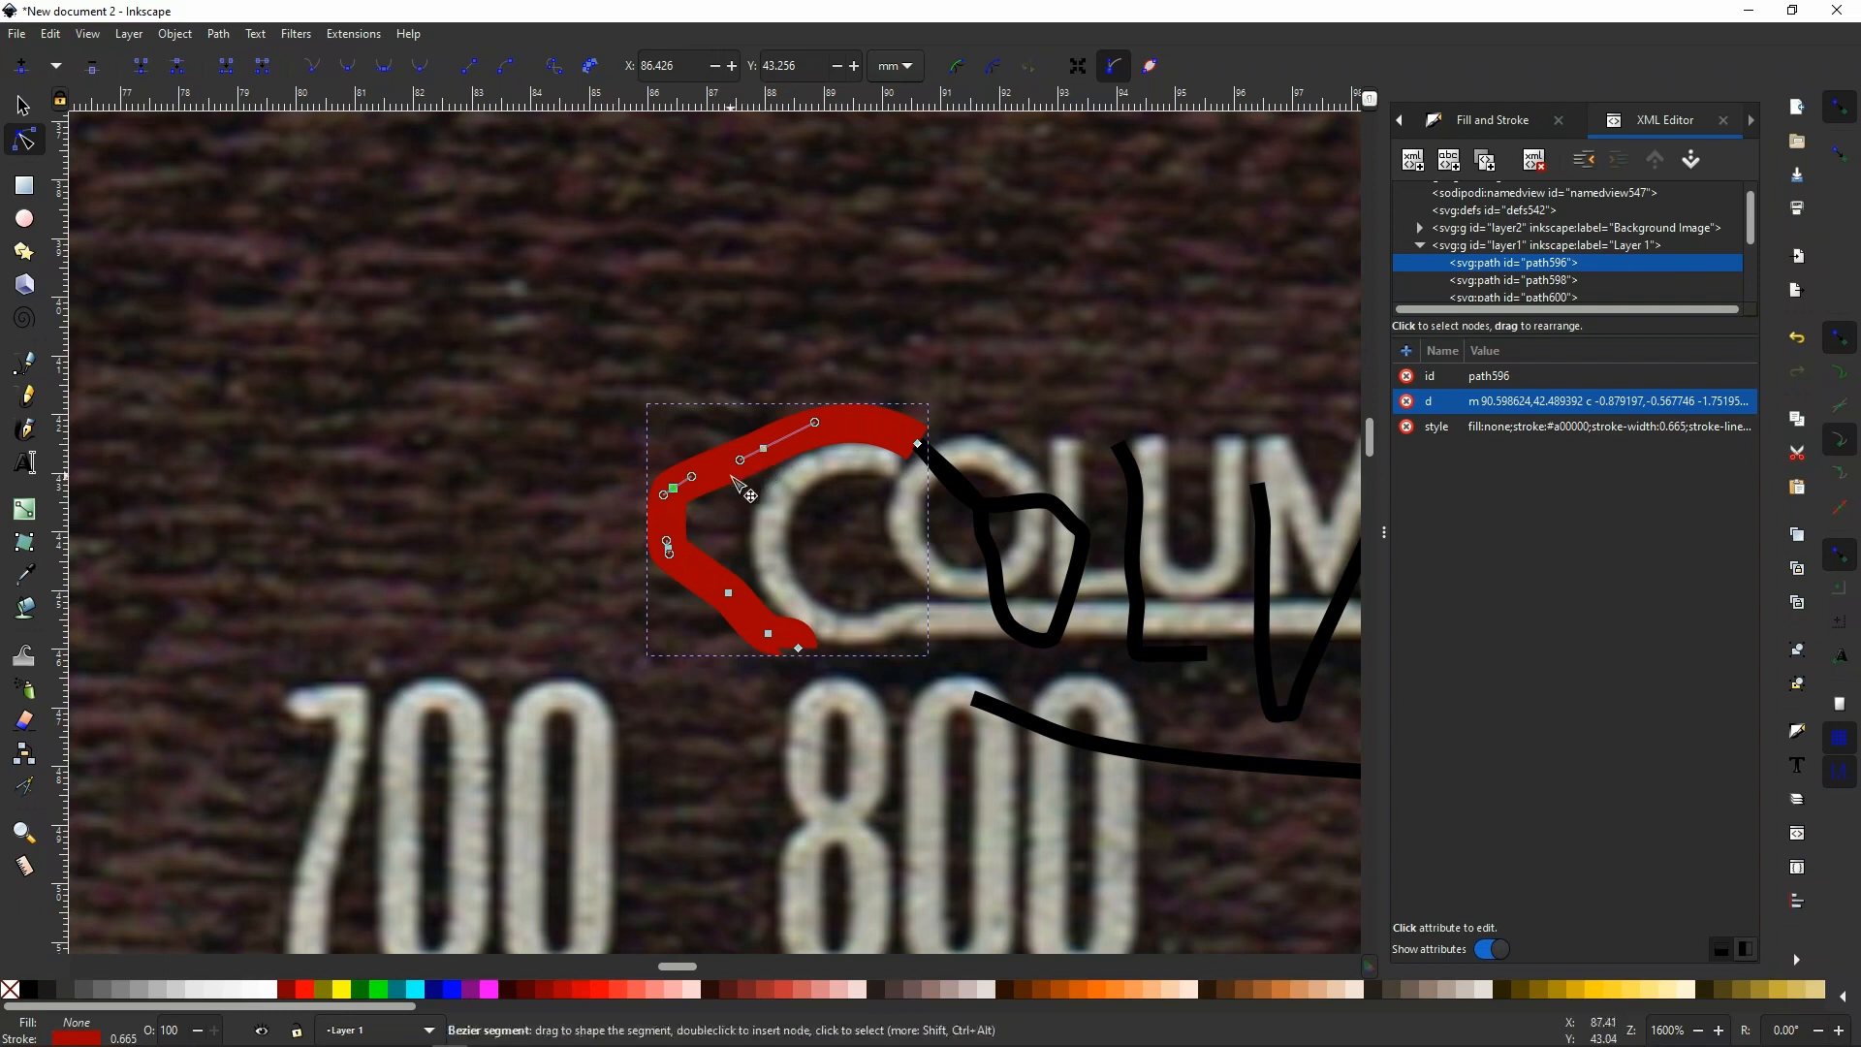
mouse_move(694, 480)
mouse_down()
mouse_move(724, 500)
mouse_move(697, 451)
mouse_up()
drag(720, 492, 725, 451)
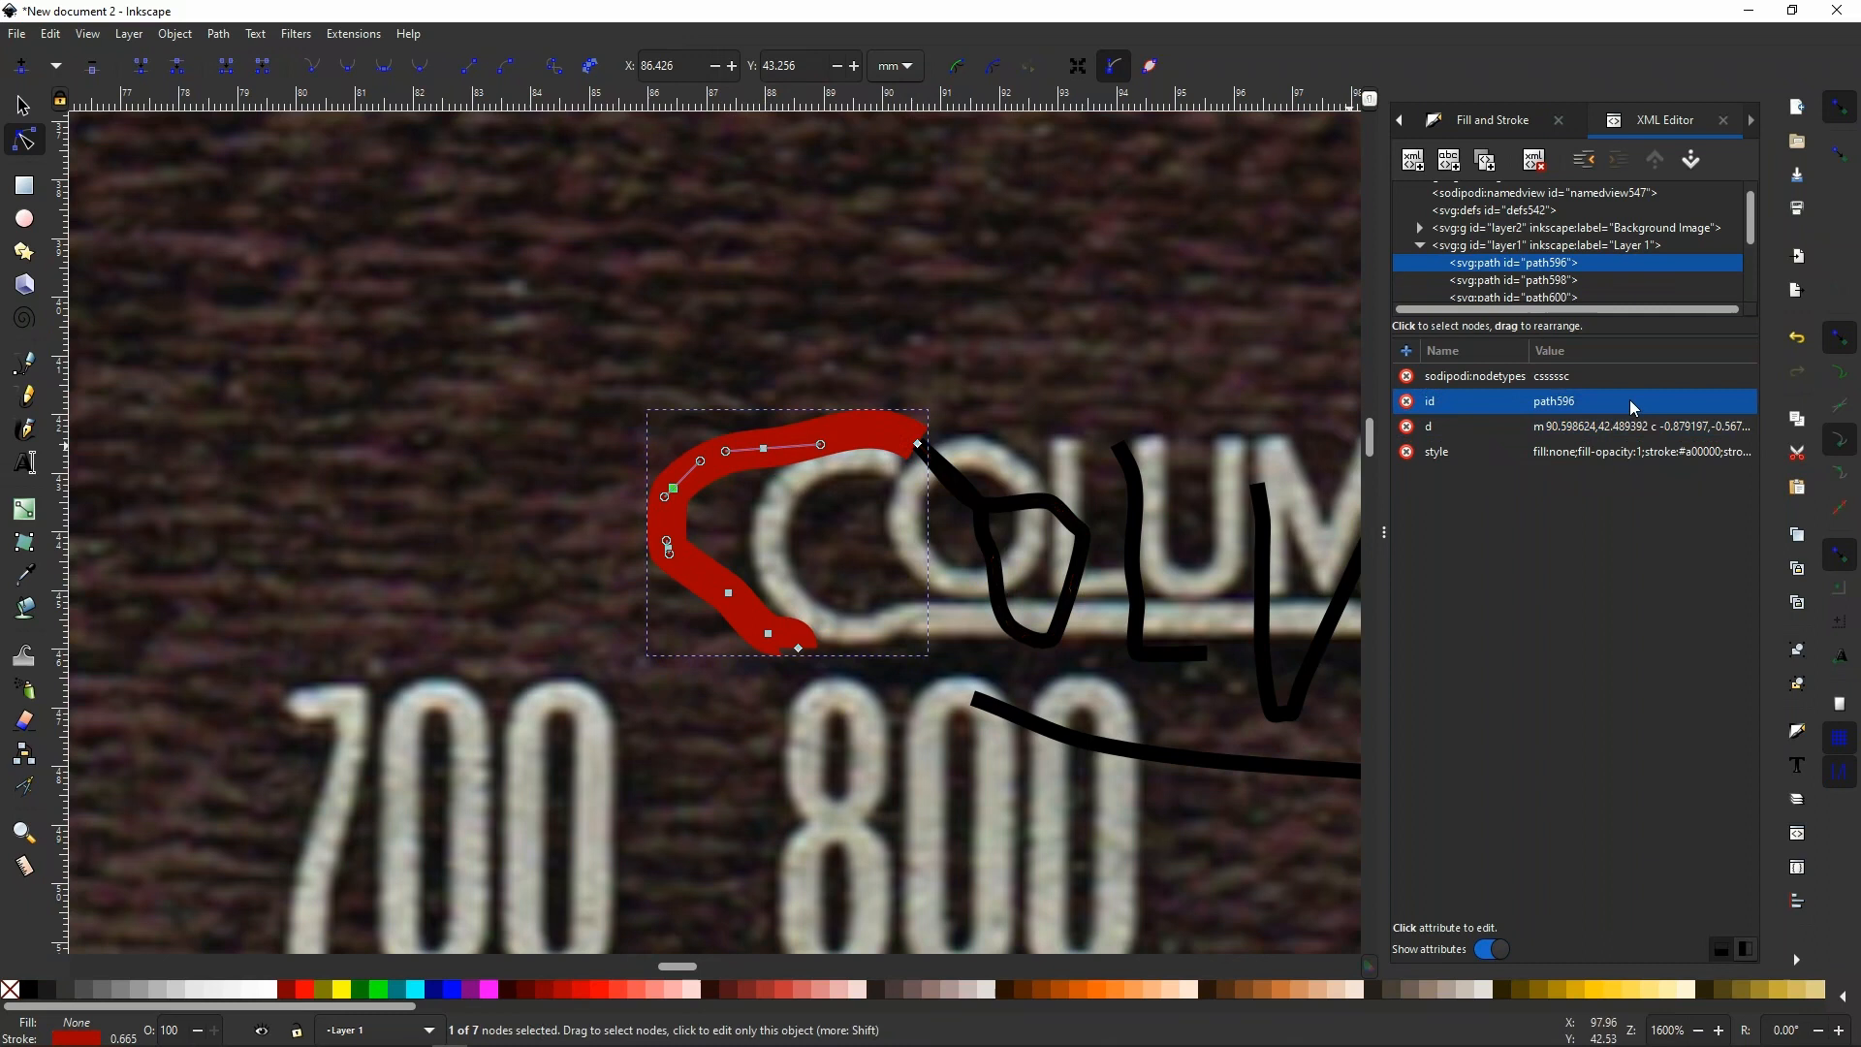
Change stroke-width to 1.665 in the C path's style attribute and extend its lower end node to the right.
click(1621, 454)
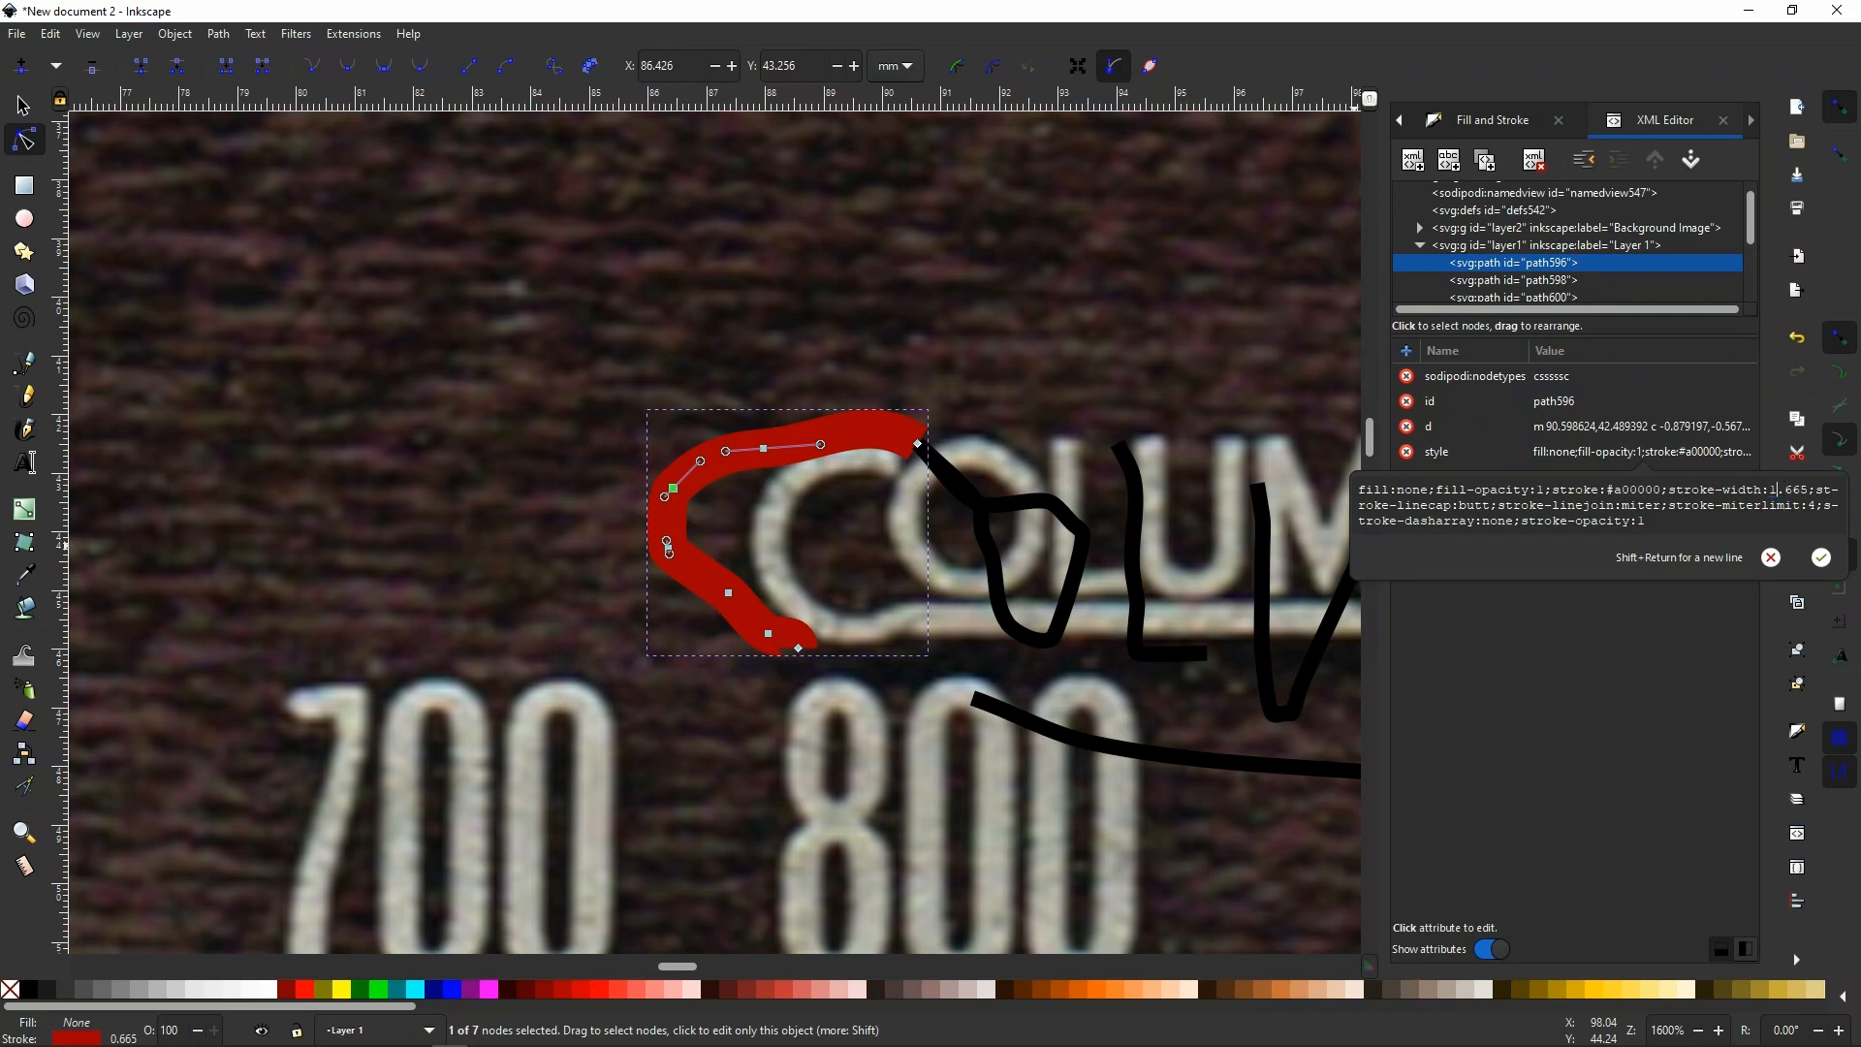
click(1822, 558)
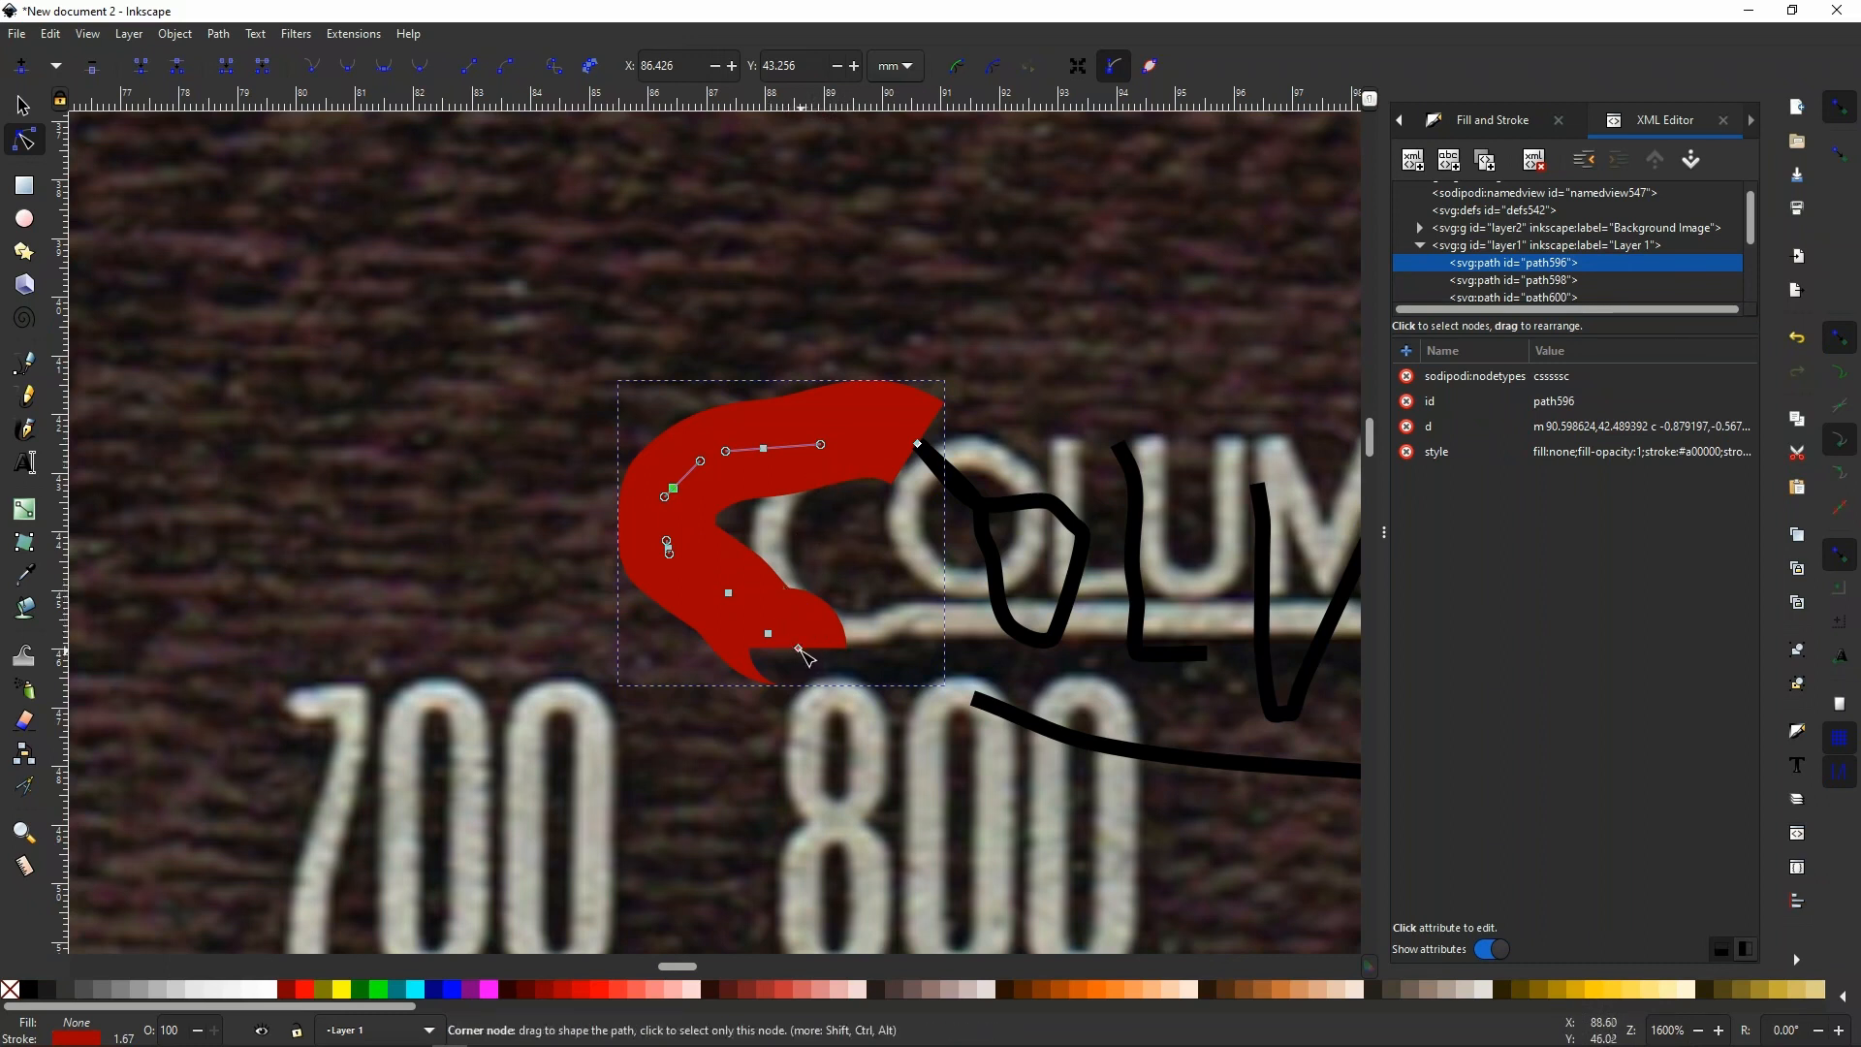
mouse_move(800, 651)
mouse_down()
mouse_move(861, 657)
mouse_move(846, 637)
mouse_move(807, 656)
mouse_up()
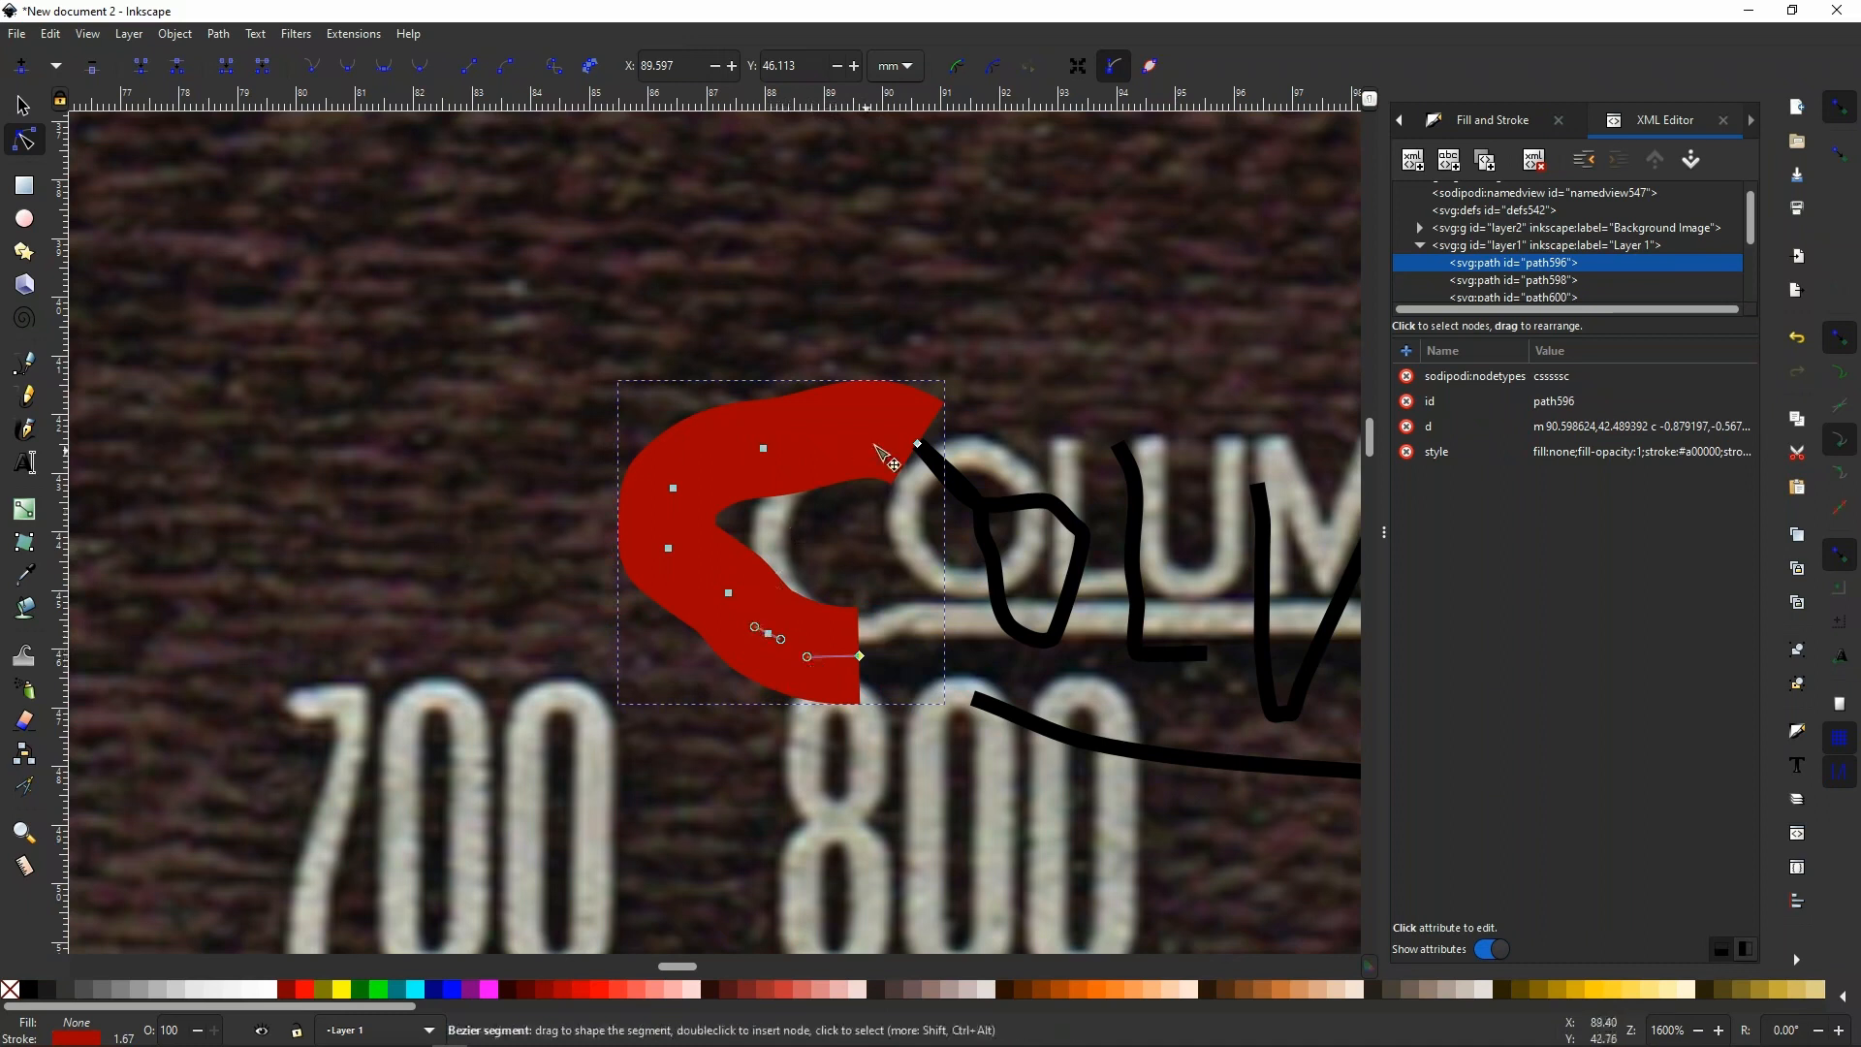
Reduce the red C's stroke width to 0.565 mm in the stroke style settings.
click(1483, 120)
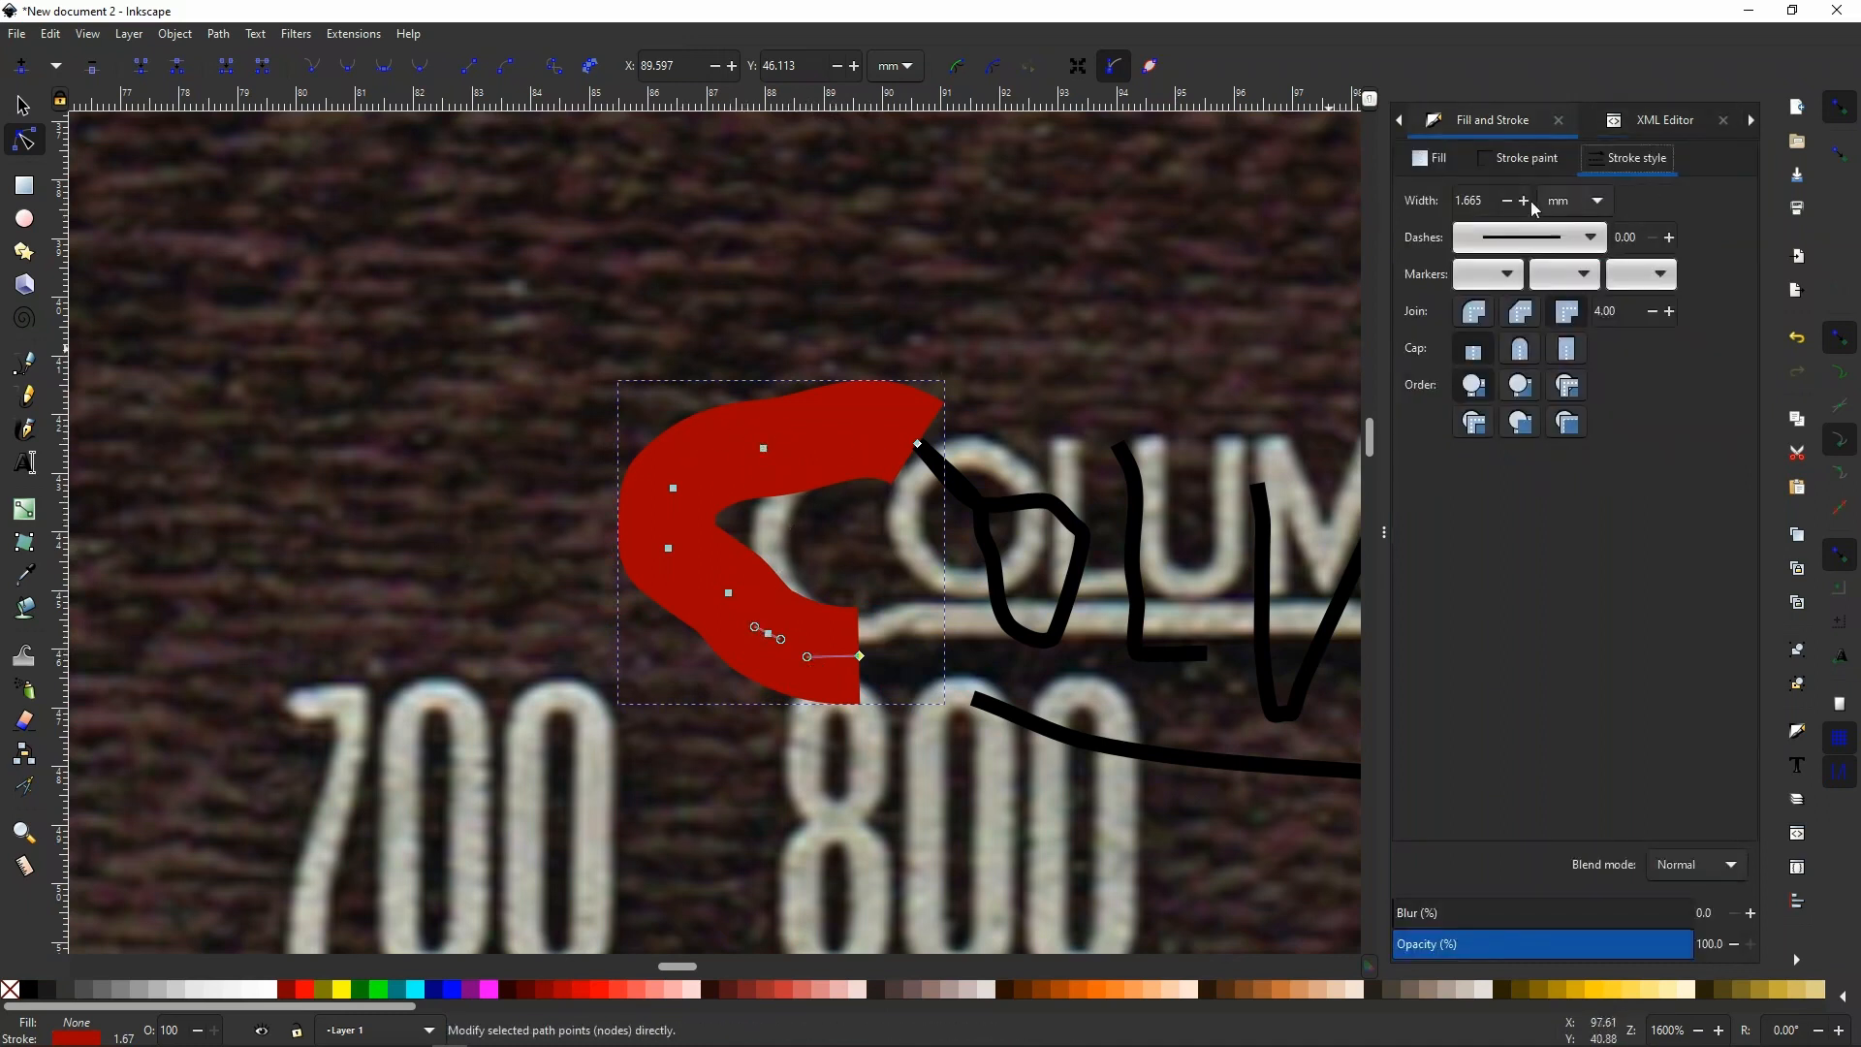
scroll(1513, 198, down, 9)
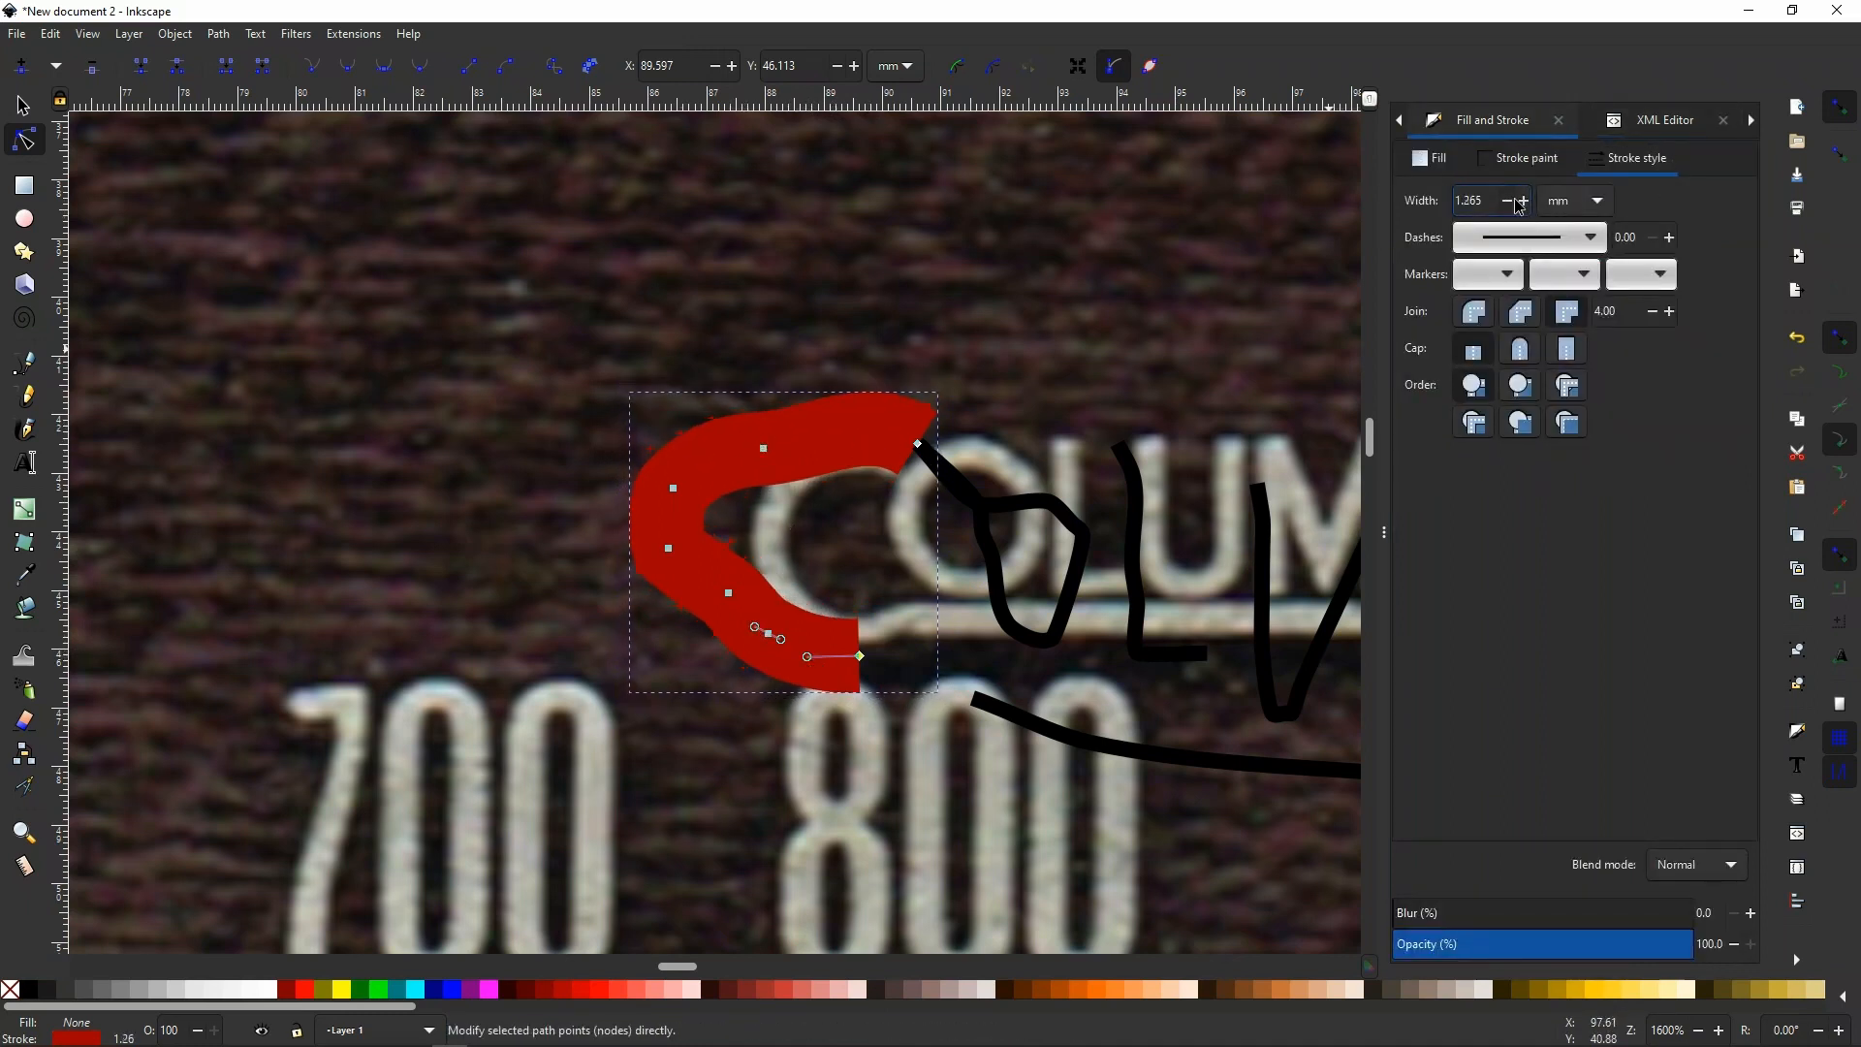
scroll(1519, 204, down, 2)
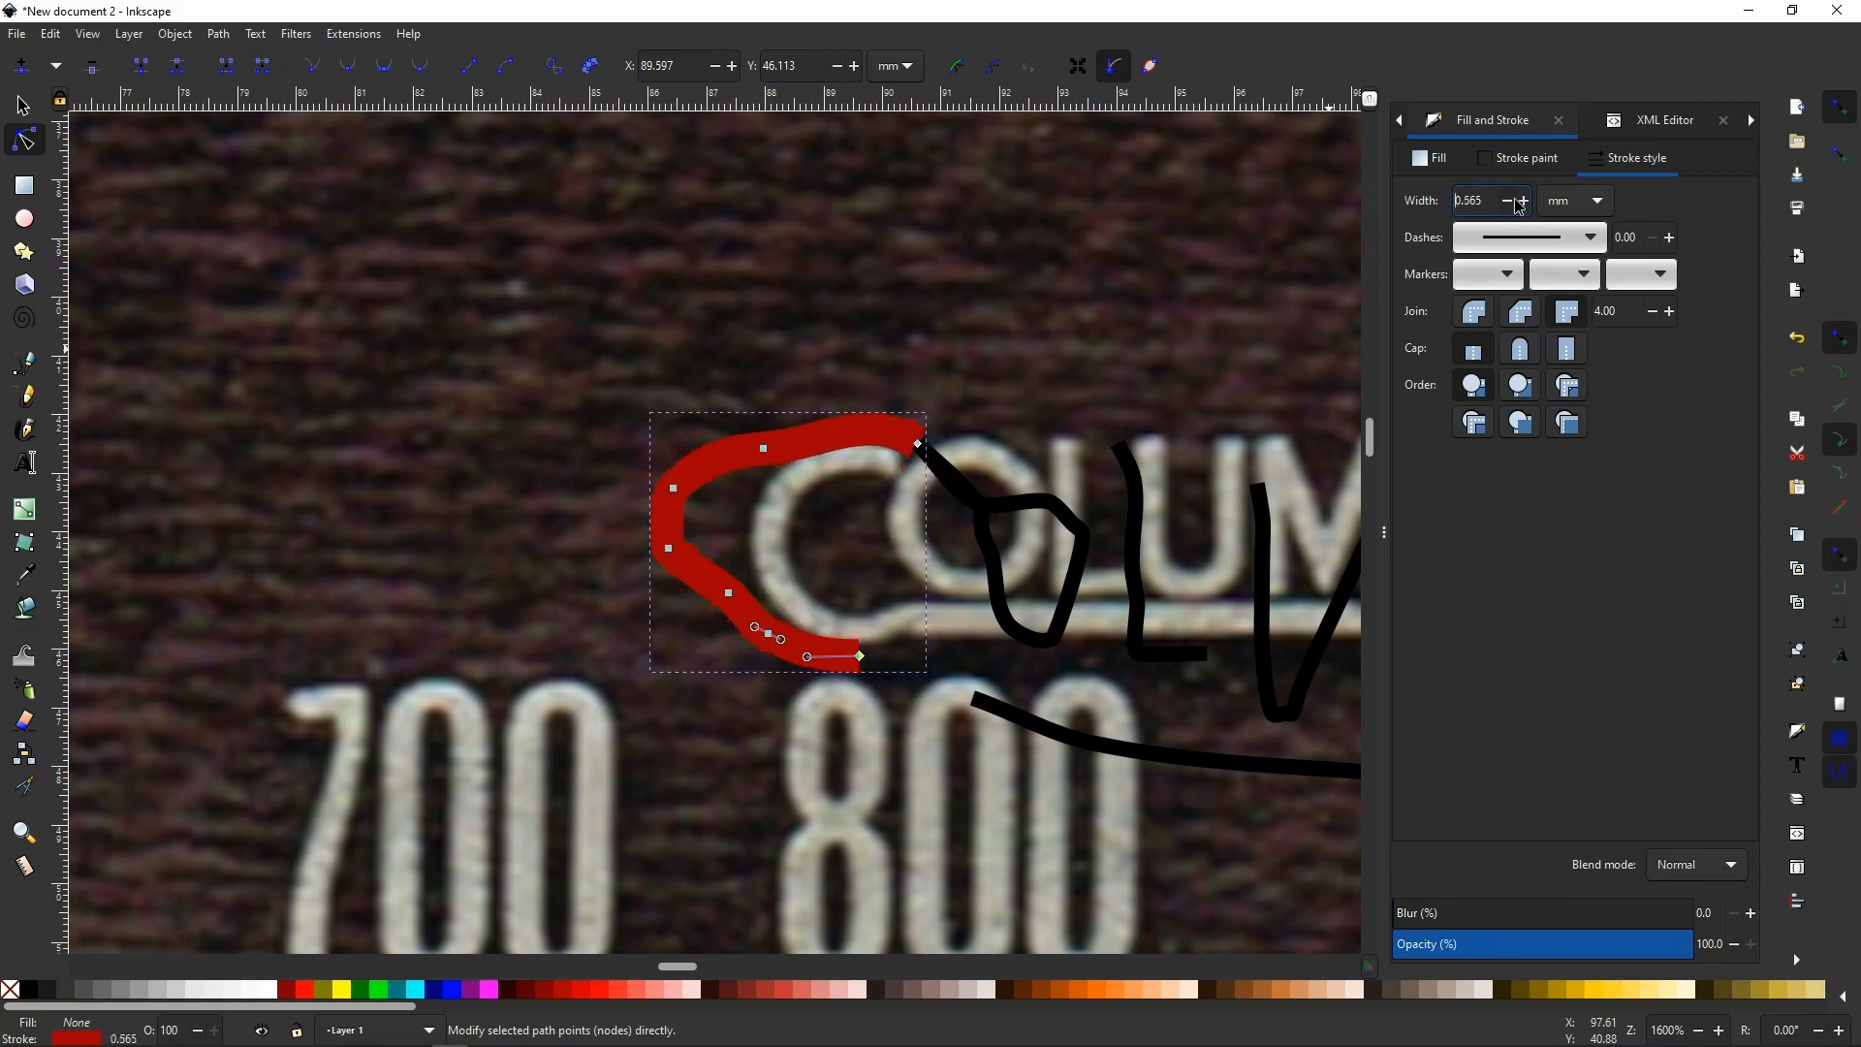
Delete the two nodes on the left side of the red C to simplify its curve.
click(676, 491)
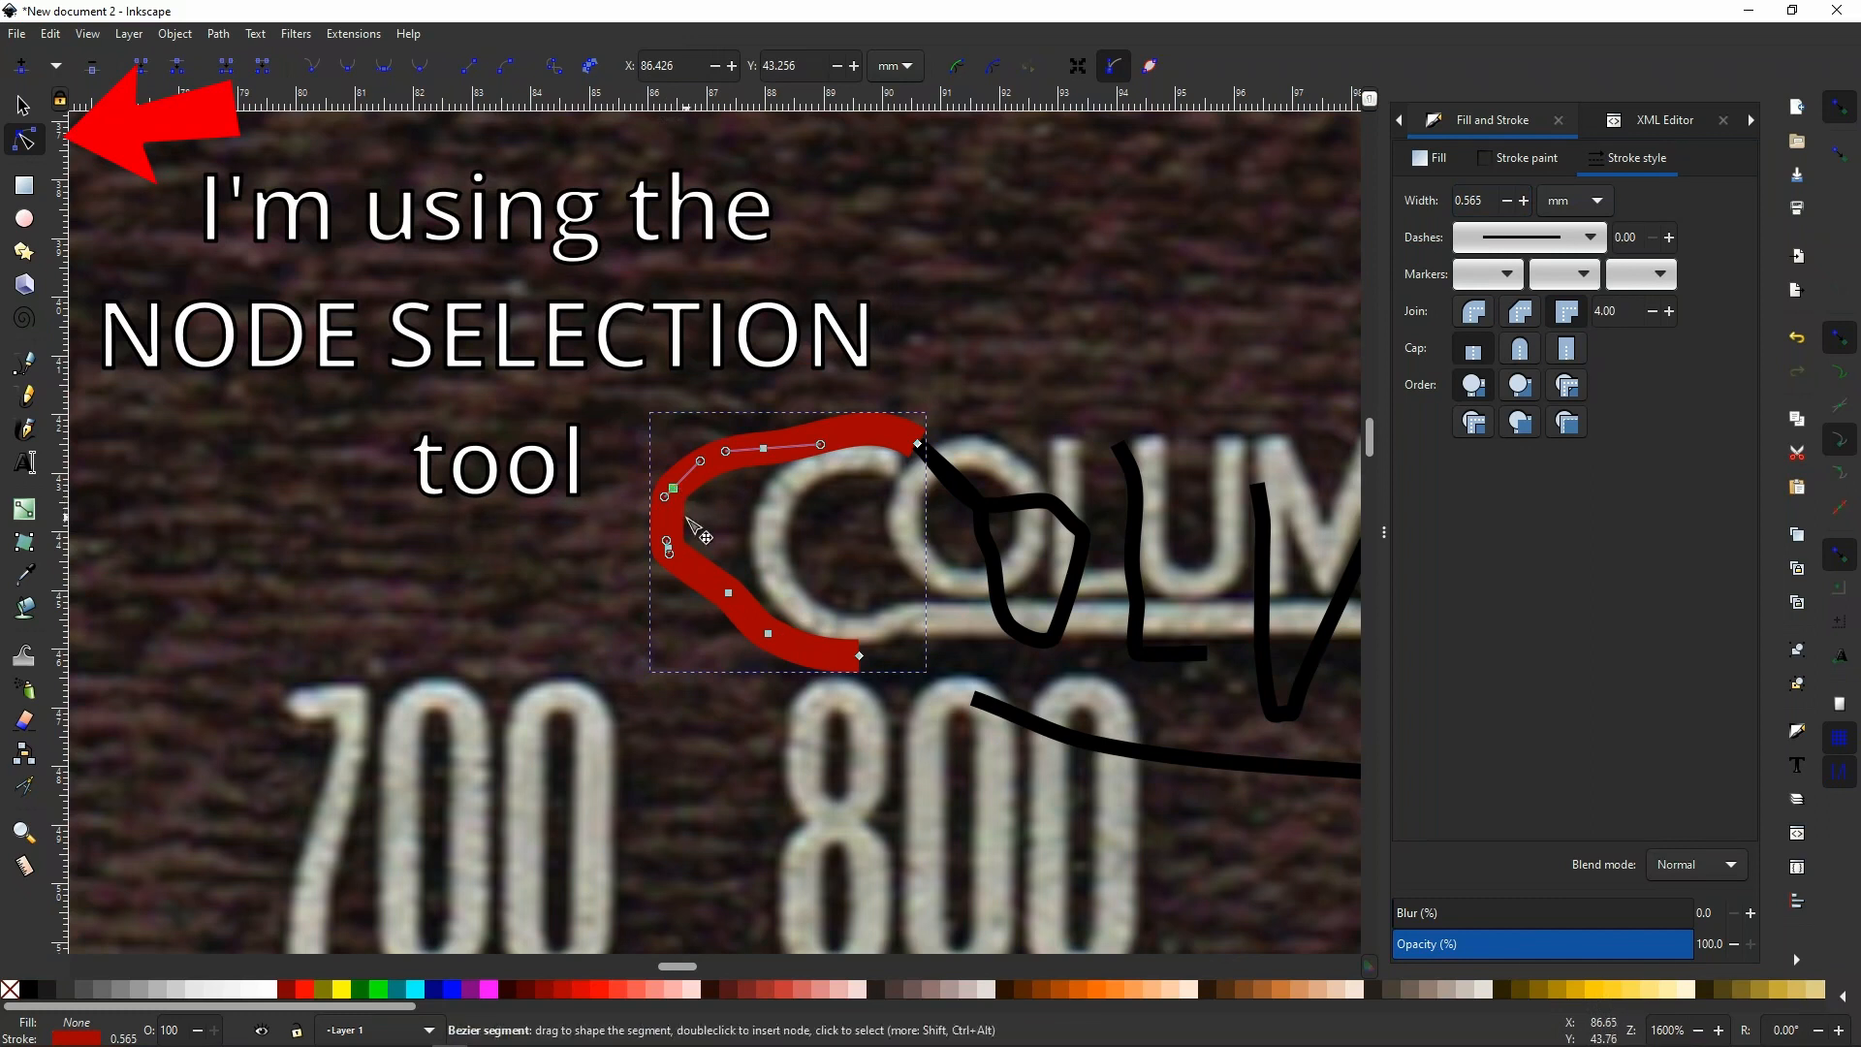
key(Delete)
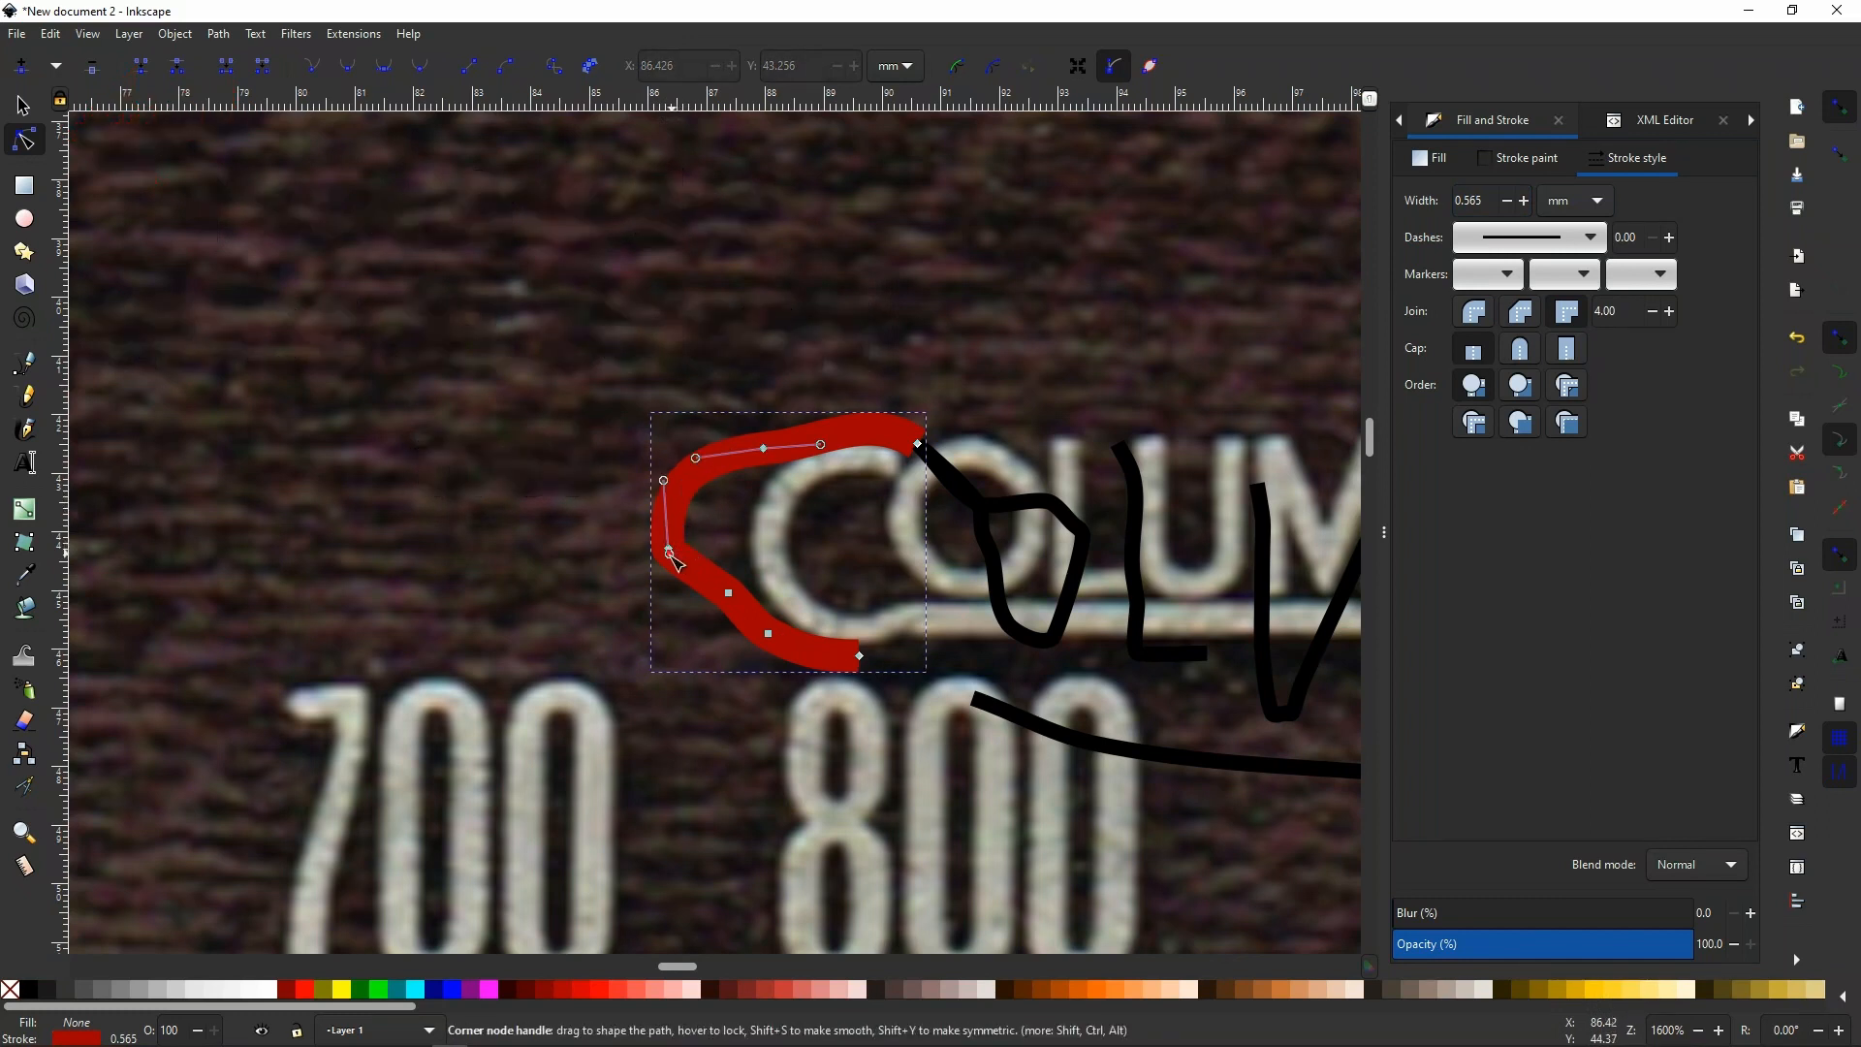
click(670, 552)
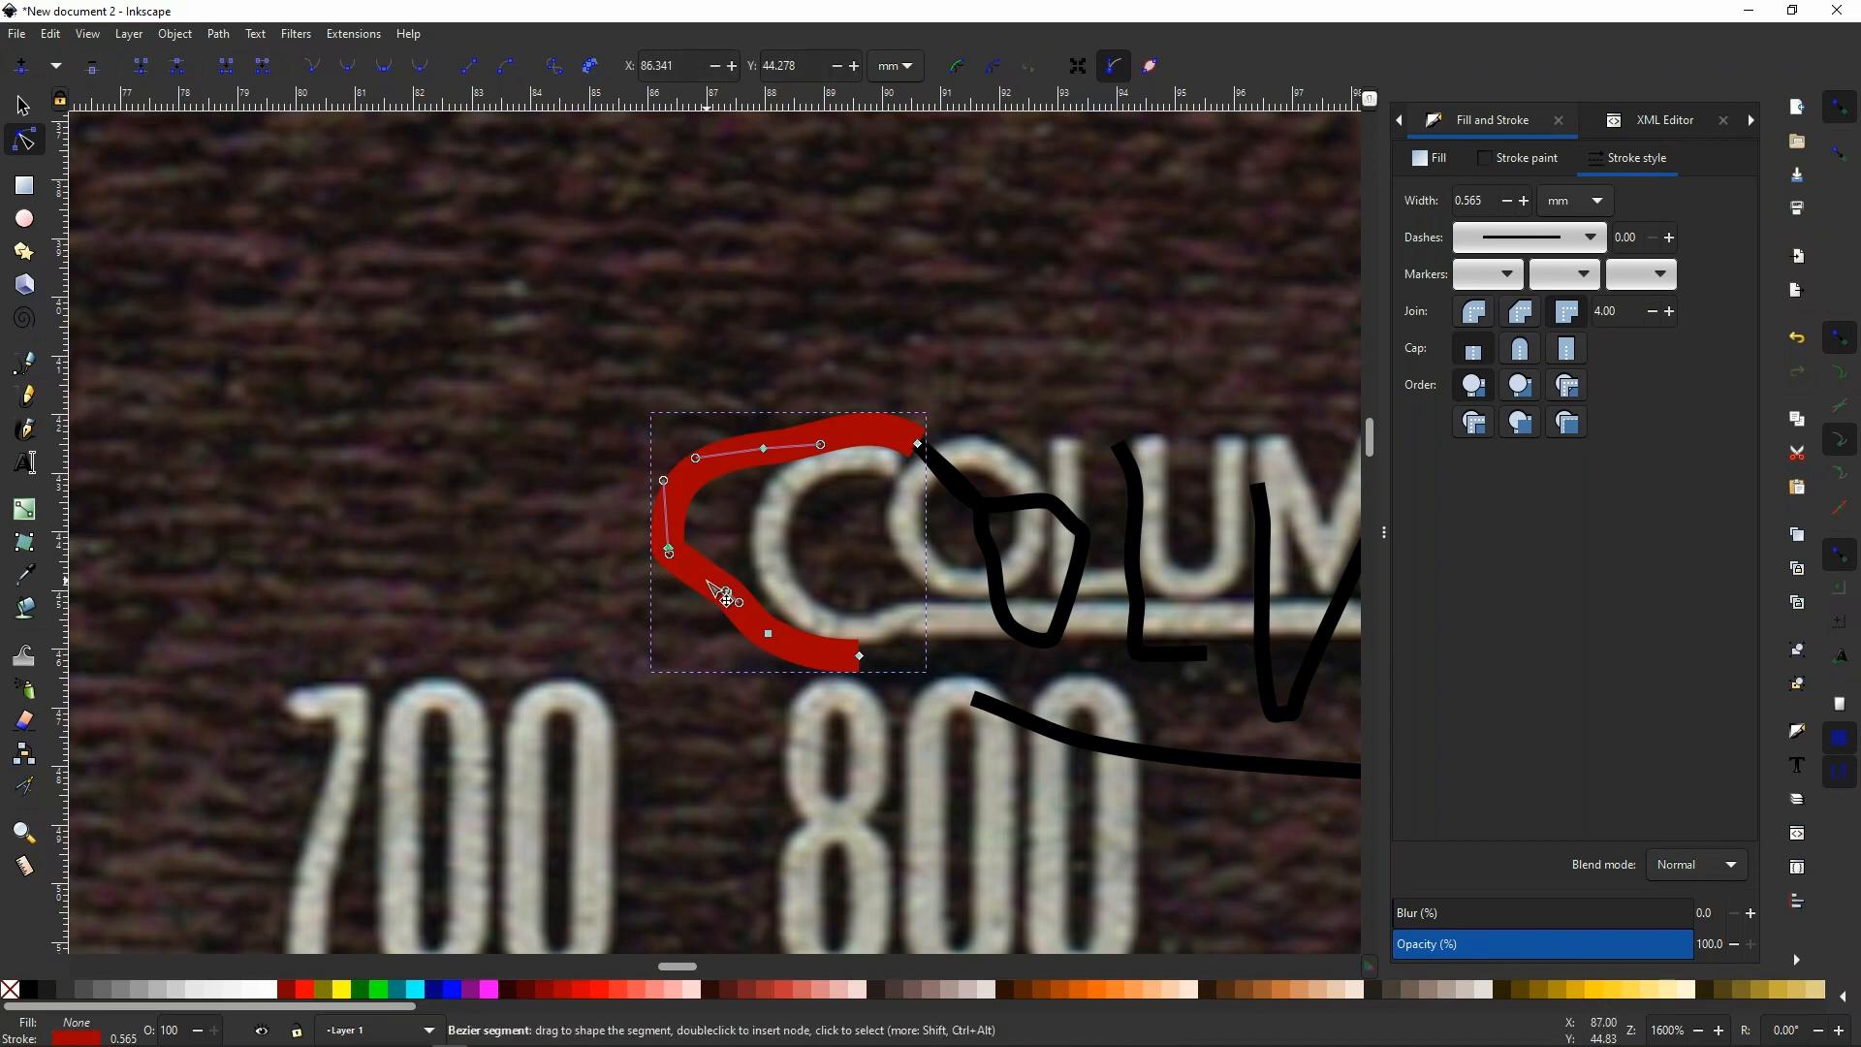
key(Delete)
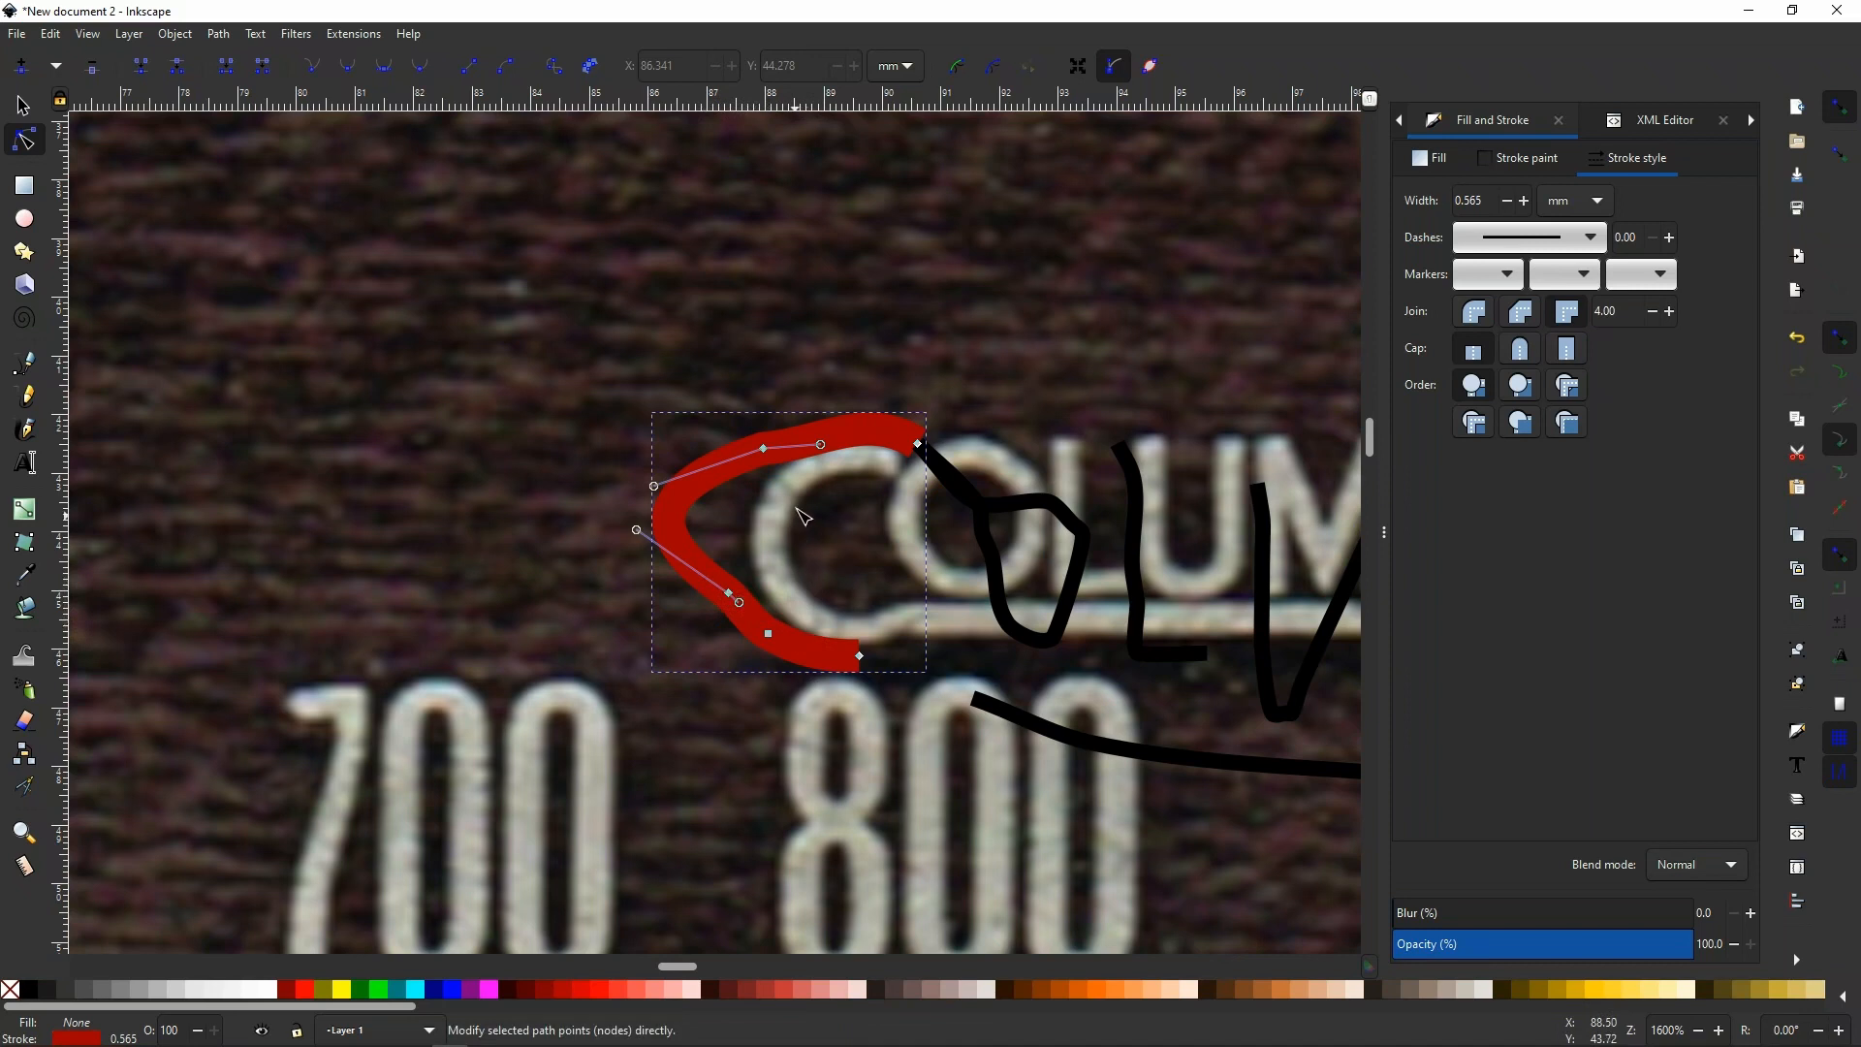
Delete the three intermediate nodes of the red C so its curve runs between only the two end nodes.
click(765, 450)
key(Delete)
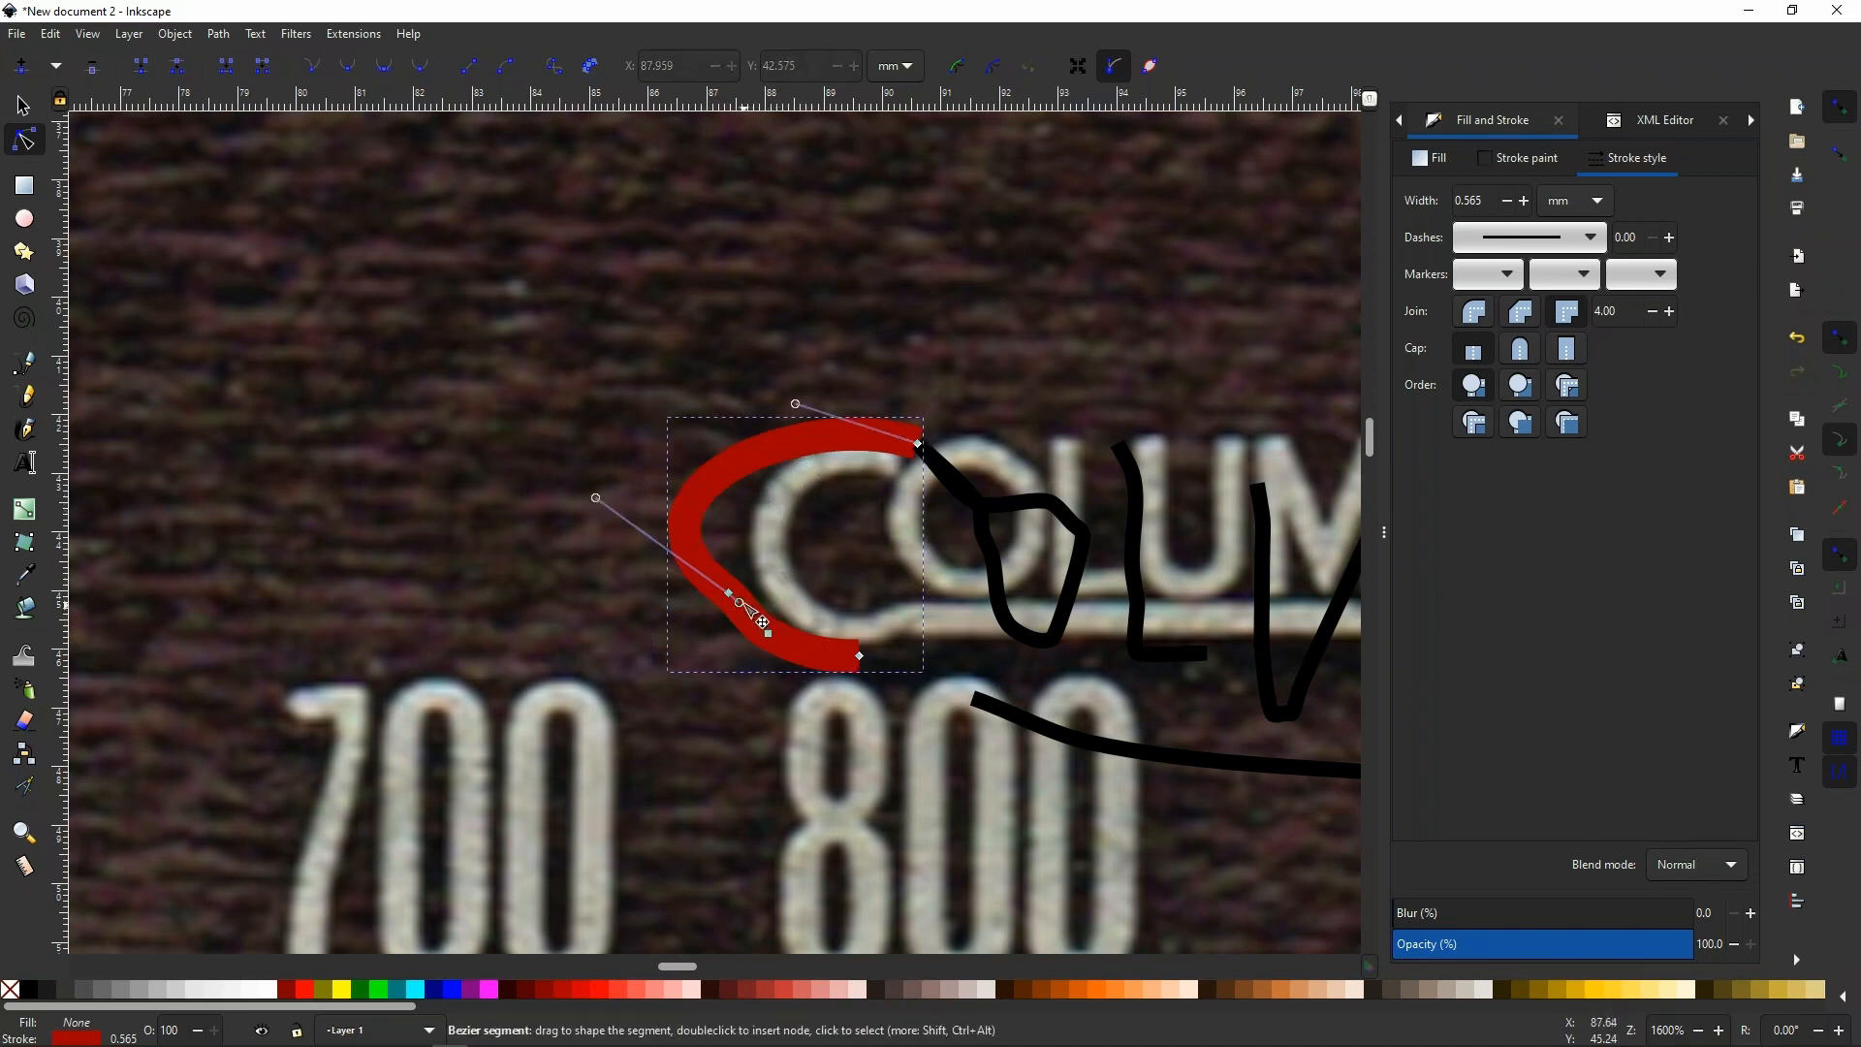
click(730, 593)
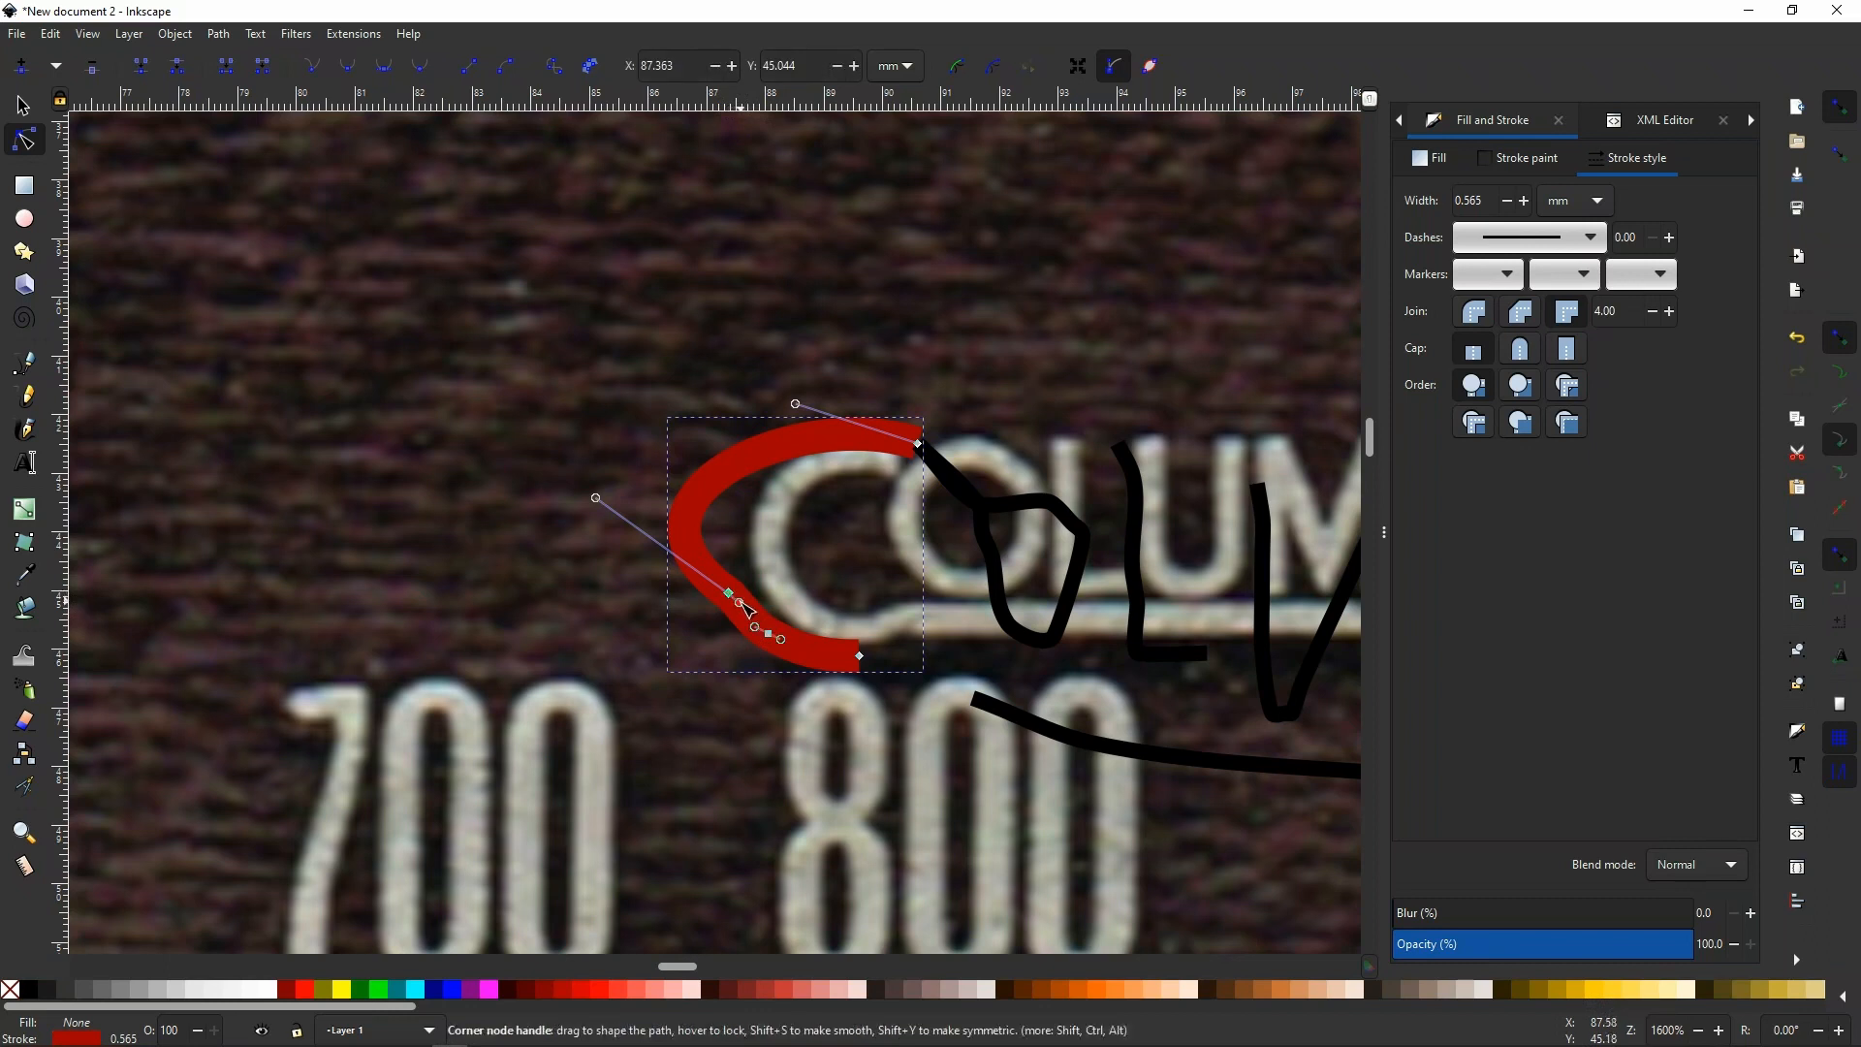
key(Delete)
click(771, 637)
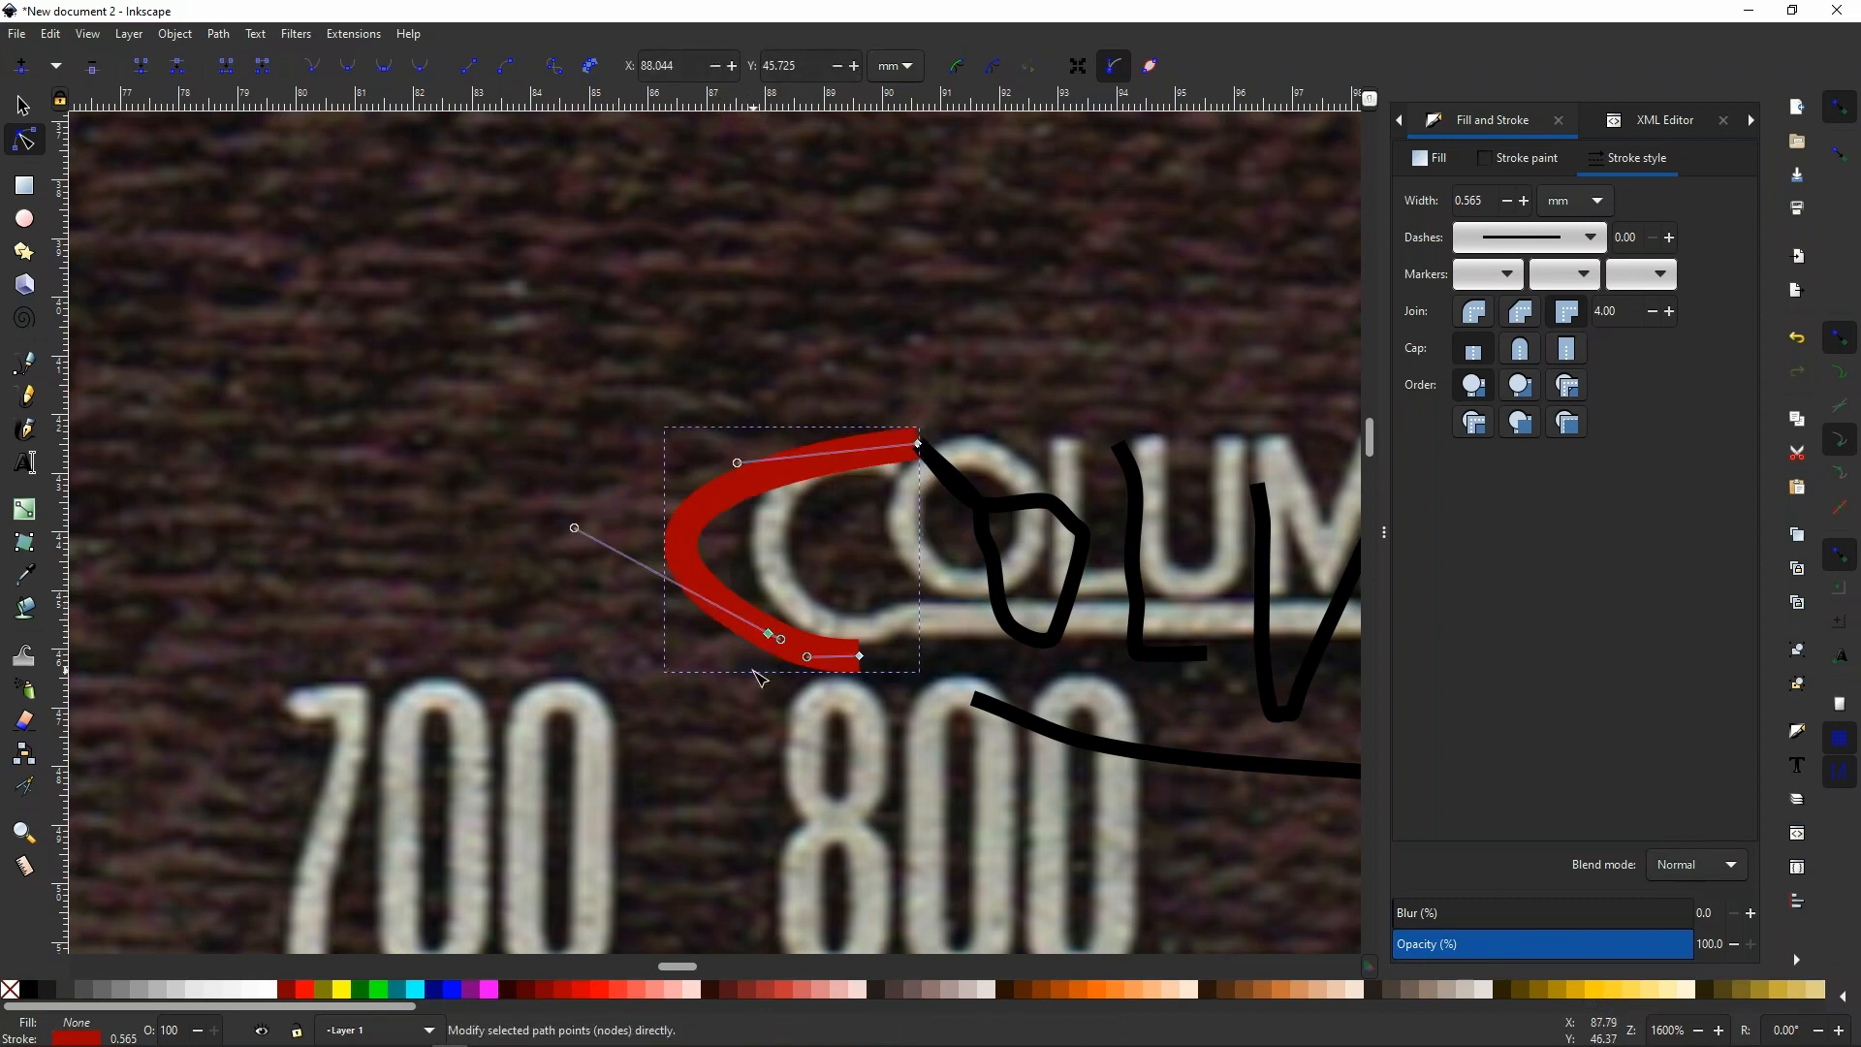
key(Delete)
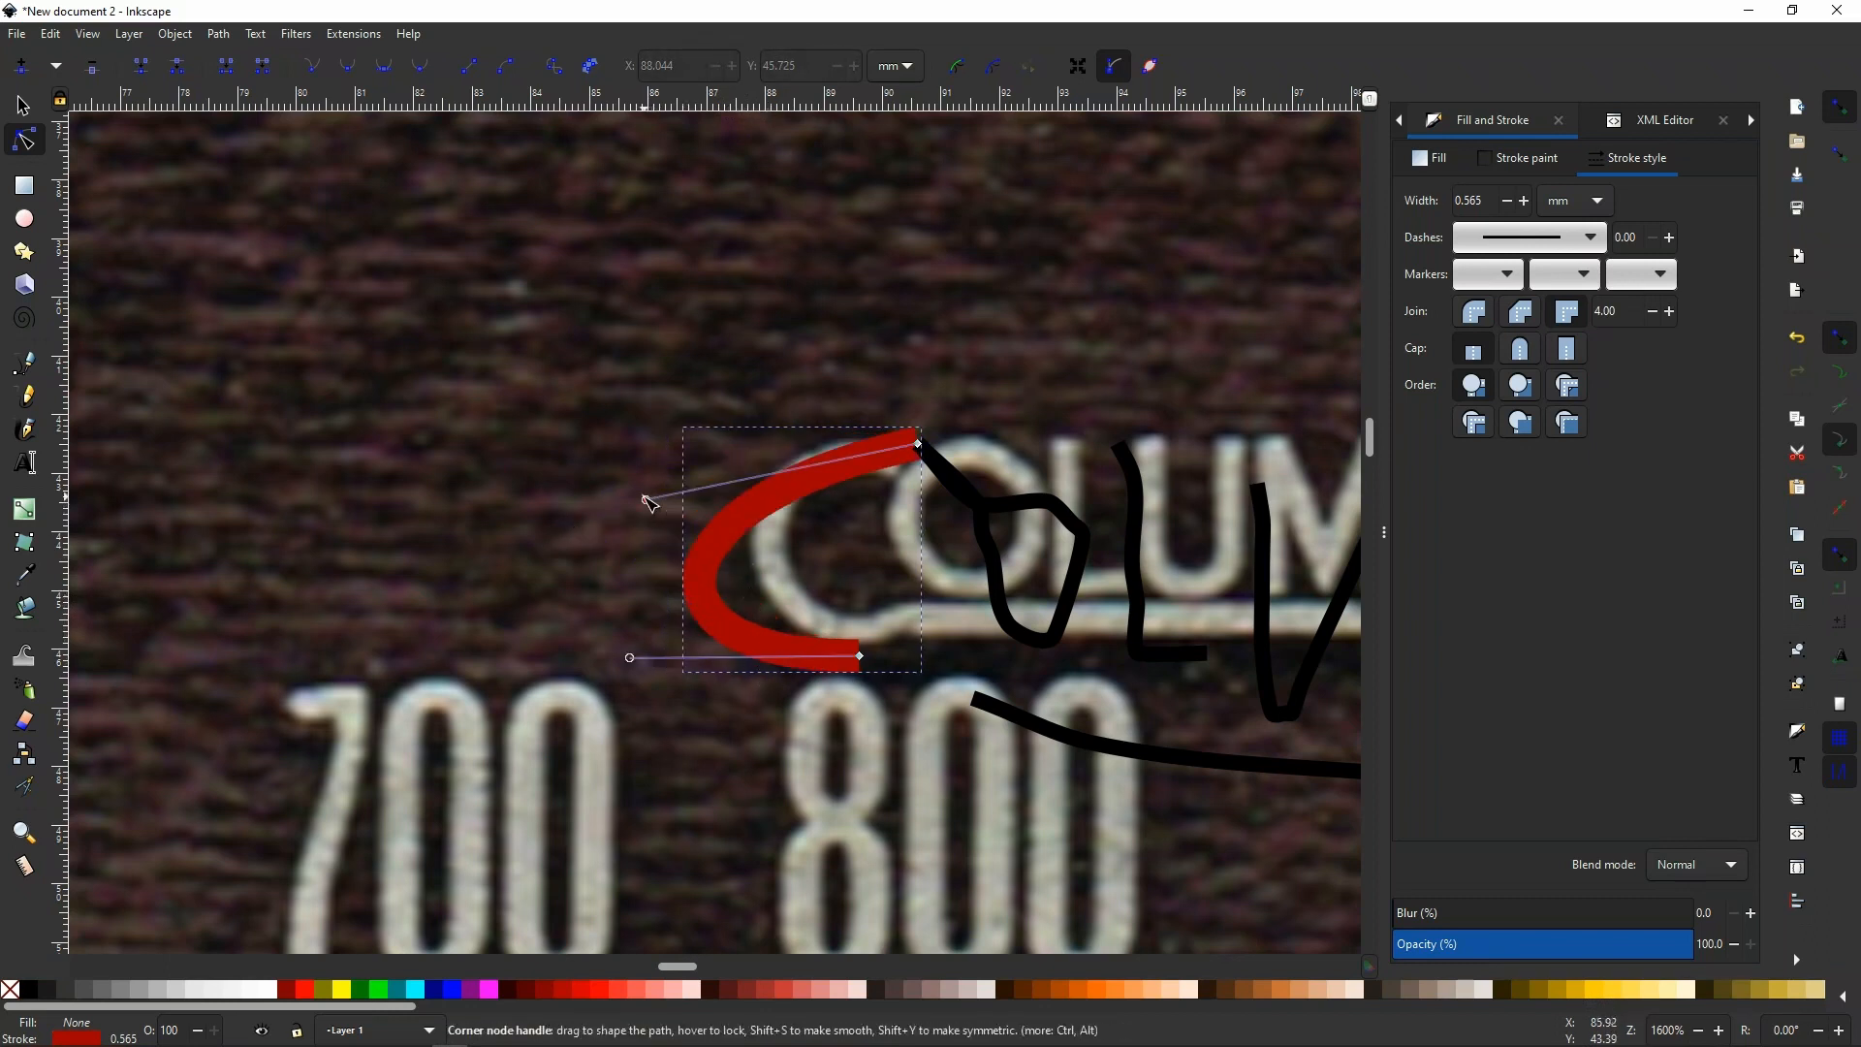
Move the red C's two end nodes onto the tips of the scanned C and pull its lower curve closer to the letter.
mouse_move(921, 447)
mouse_down()
mouse_move(880, 475)
mouse_move(901, 470)
mouse_up()
drag(862, 659, 910, 621)
drag(681, 625, 814, 676)
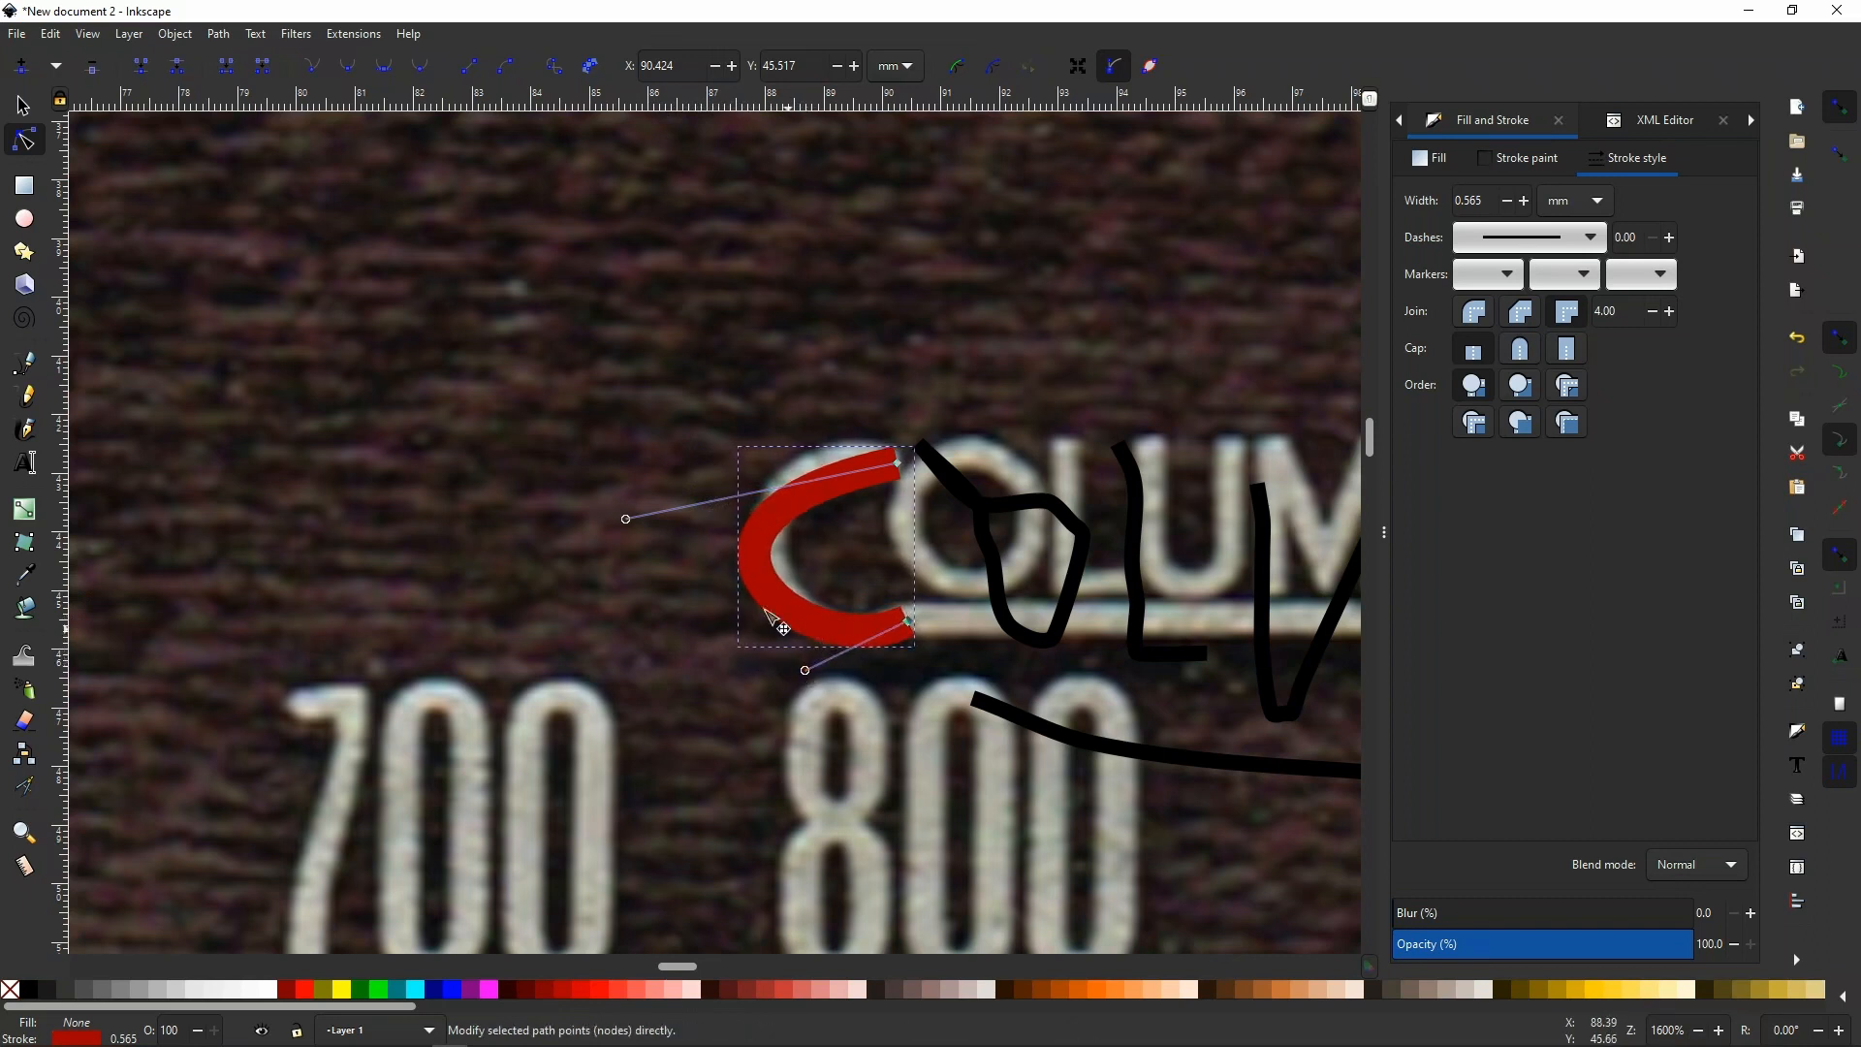
Adjust the handles of the red C's upper and lower end nodes to round the curve along the scanned letter.
drag(630, 518, 677, 452)
drag(805, 670, 772, 696)
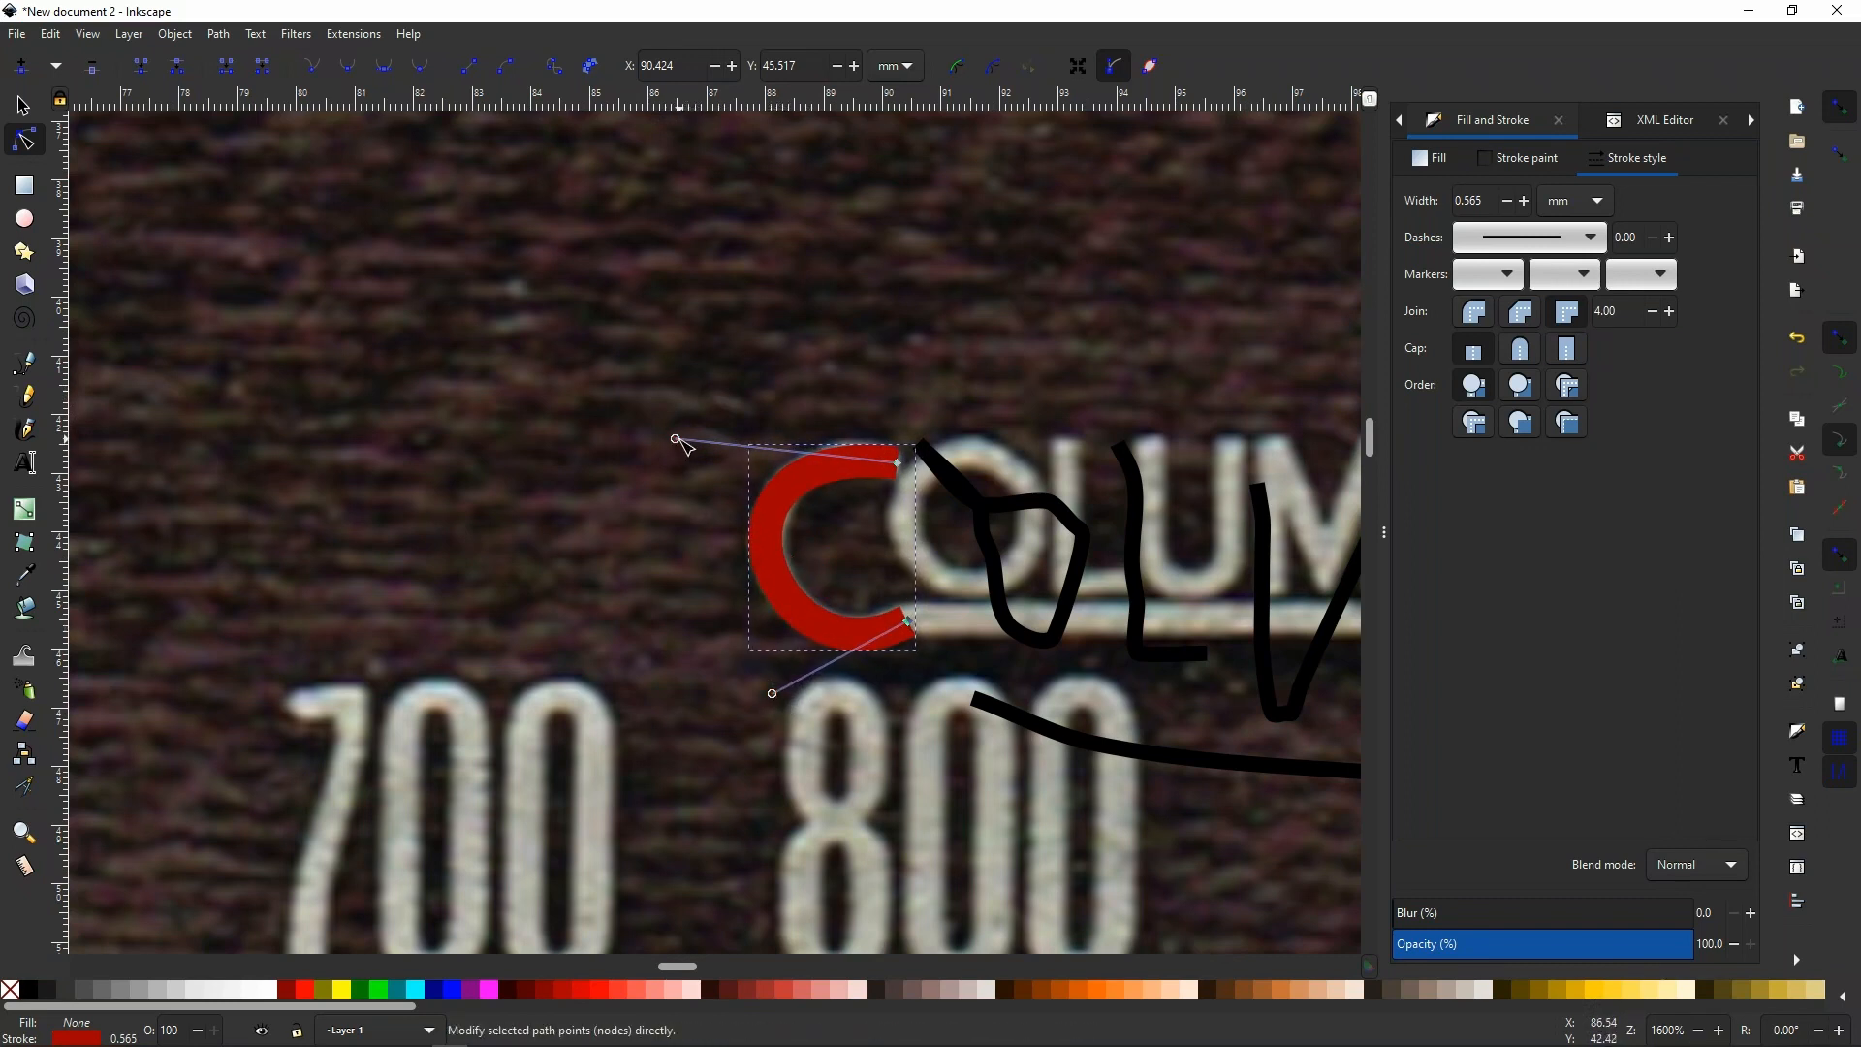
drag(678, 441, 692, 431)
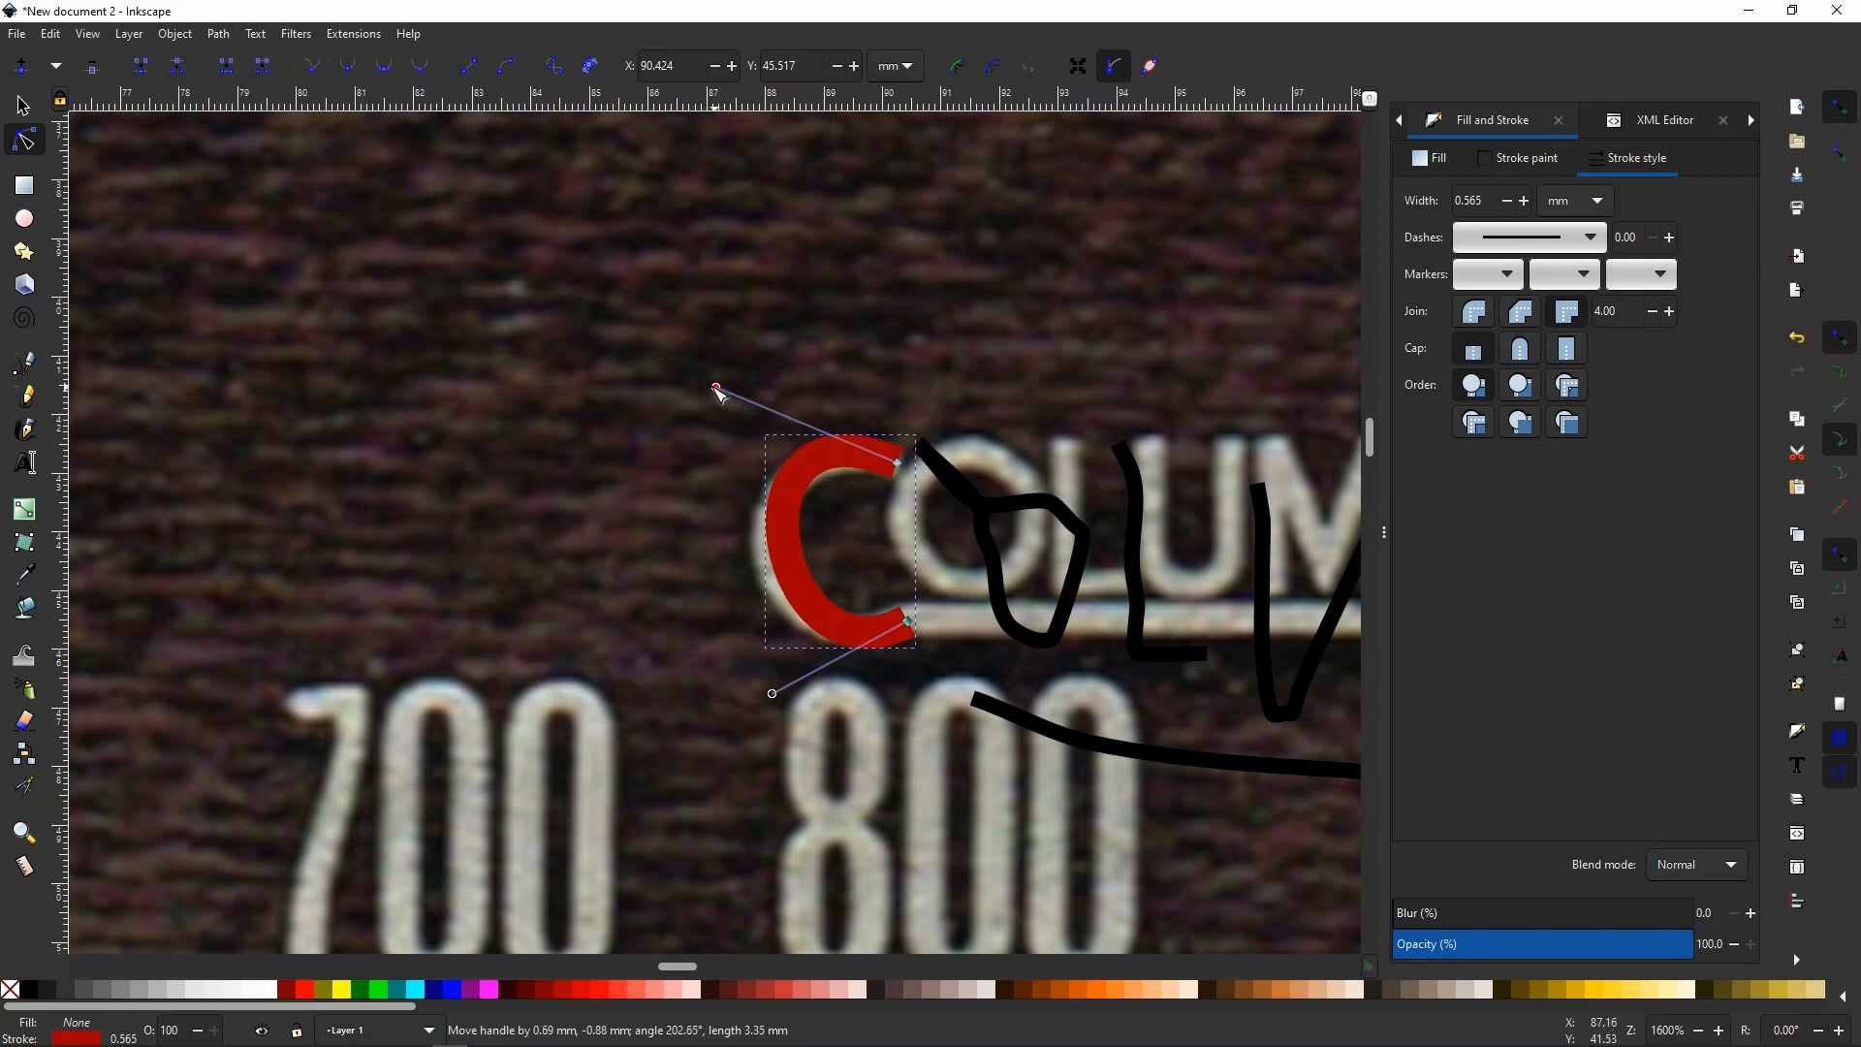
drag(784, 408, 691, 436)
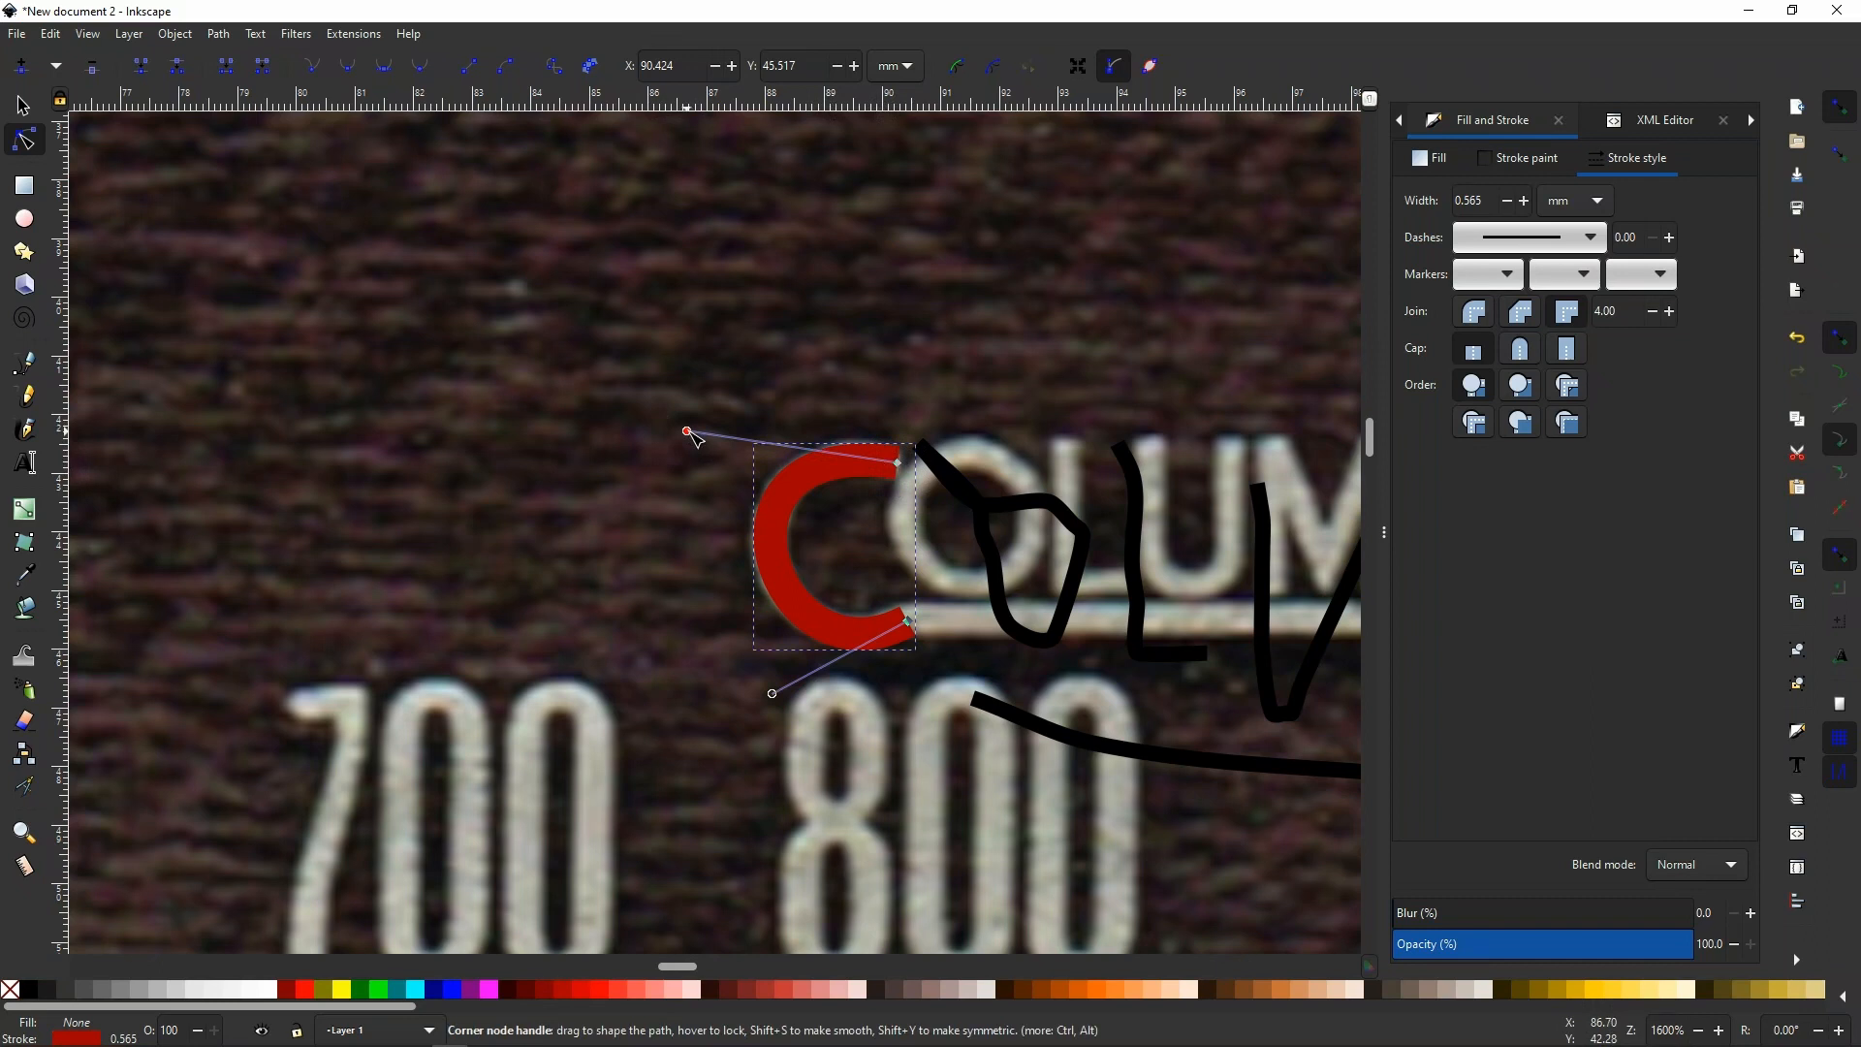
drag(687, 432, 751, 405)
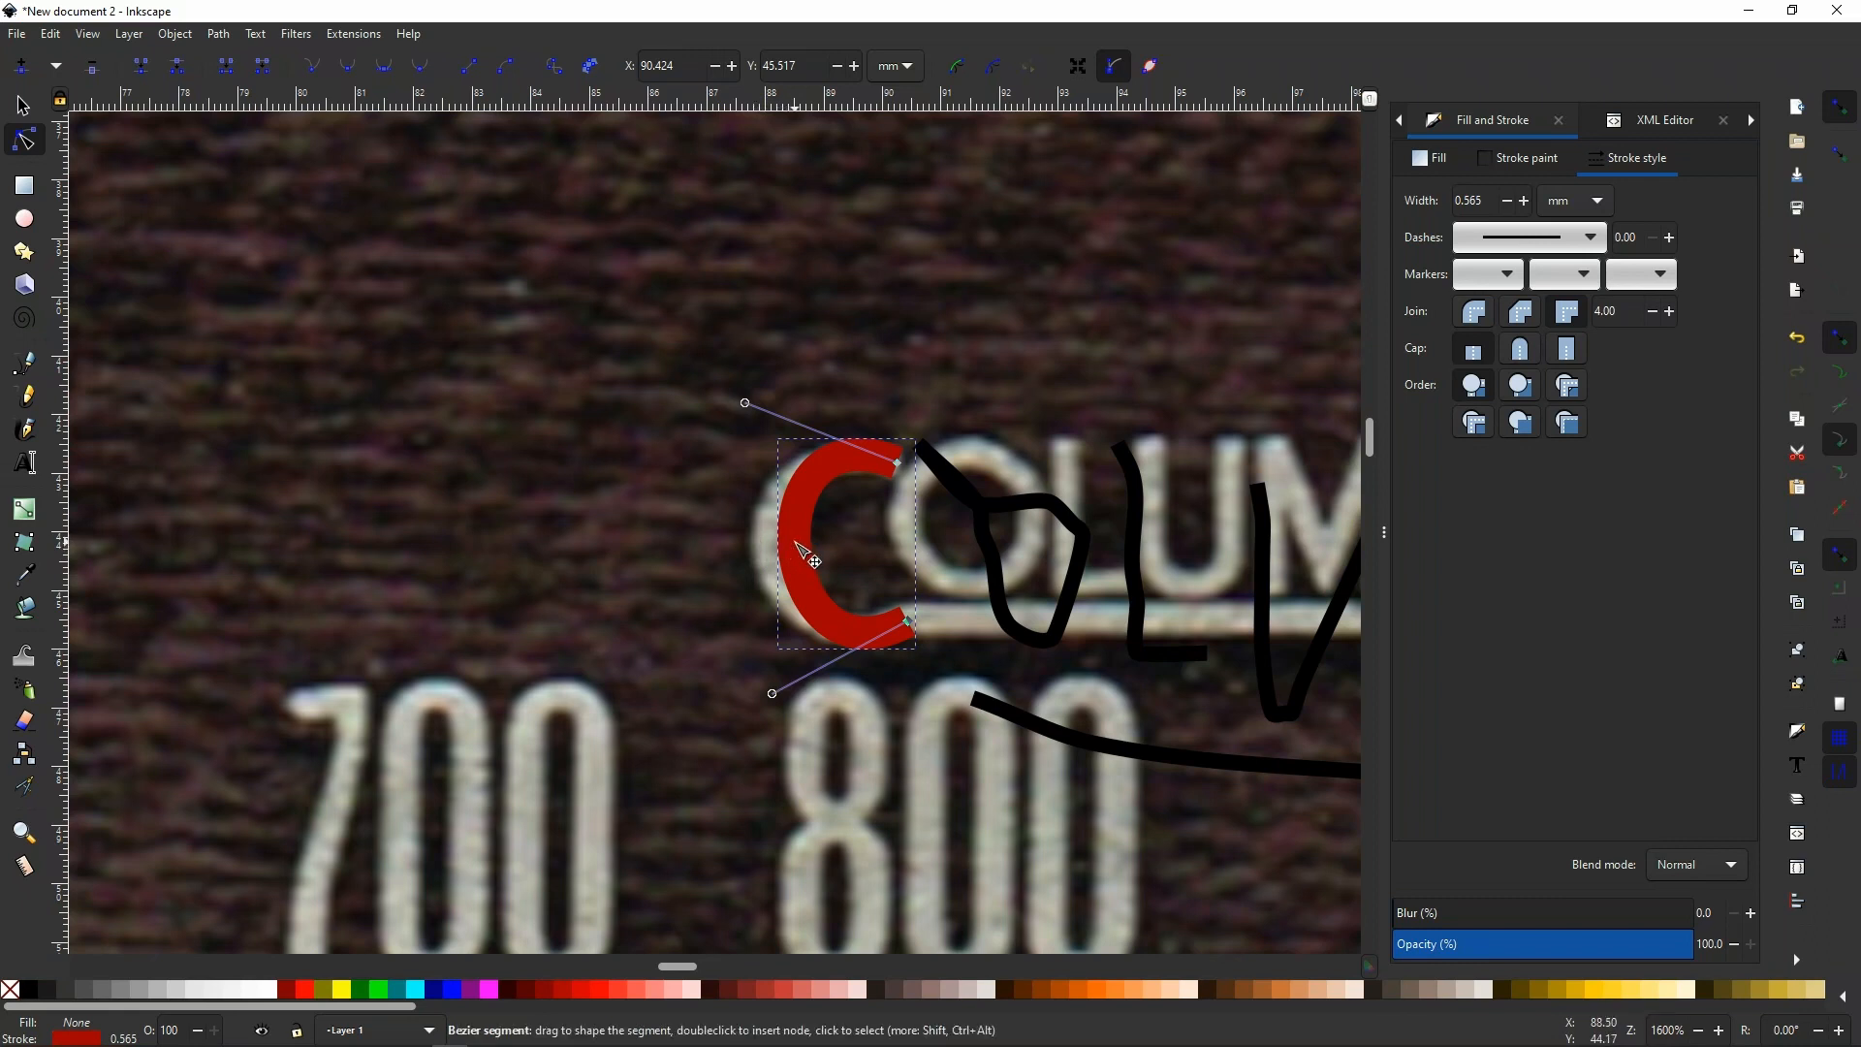
Add a node midway along the red C, move it outward to about X 88.09, Y 44.17 mm, and nudge the lower end node inward.
double_click(797, 539)
drag(799, 543, 775, 544)
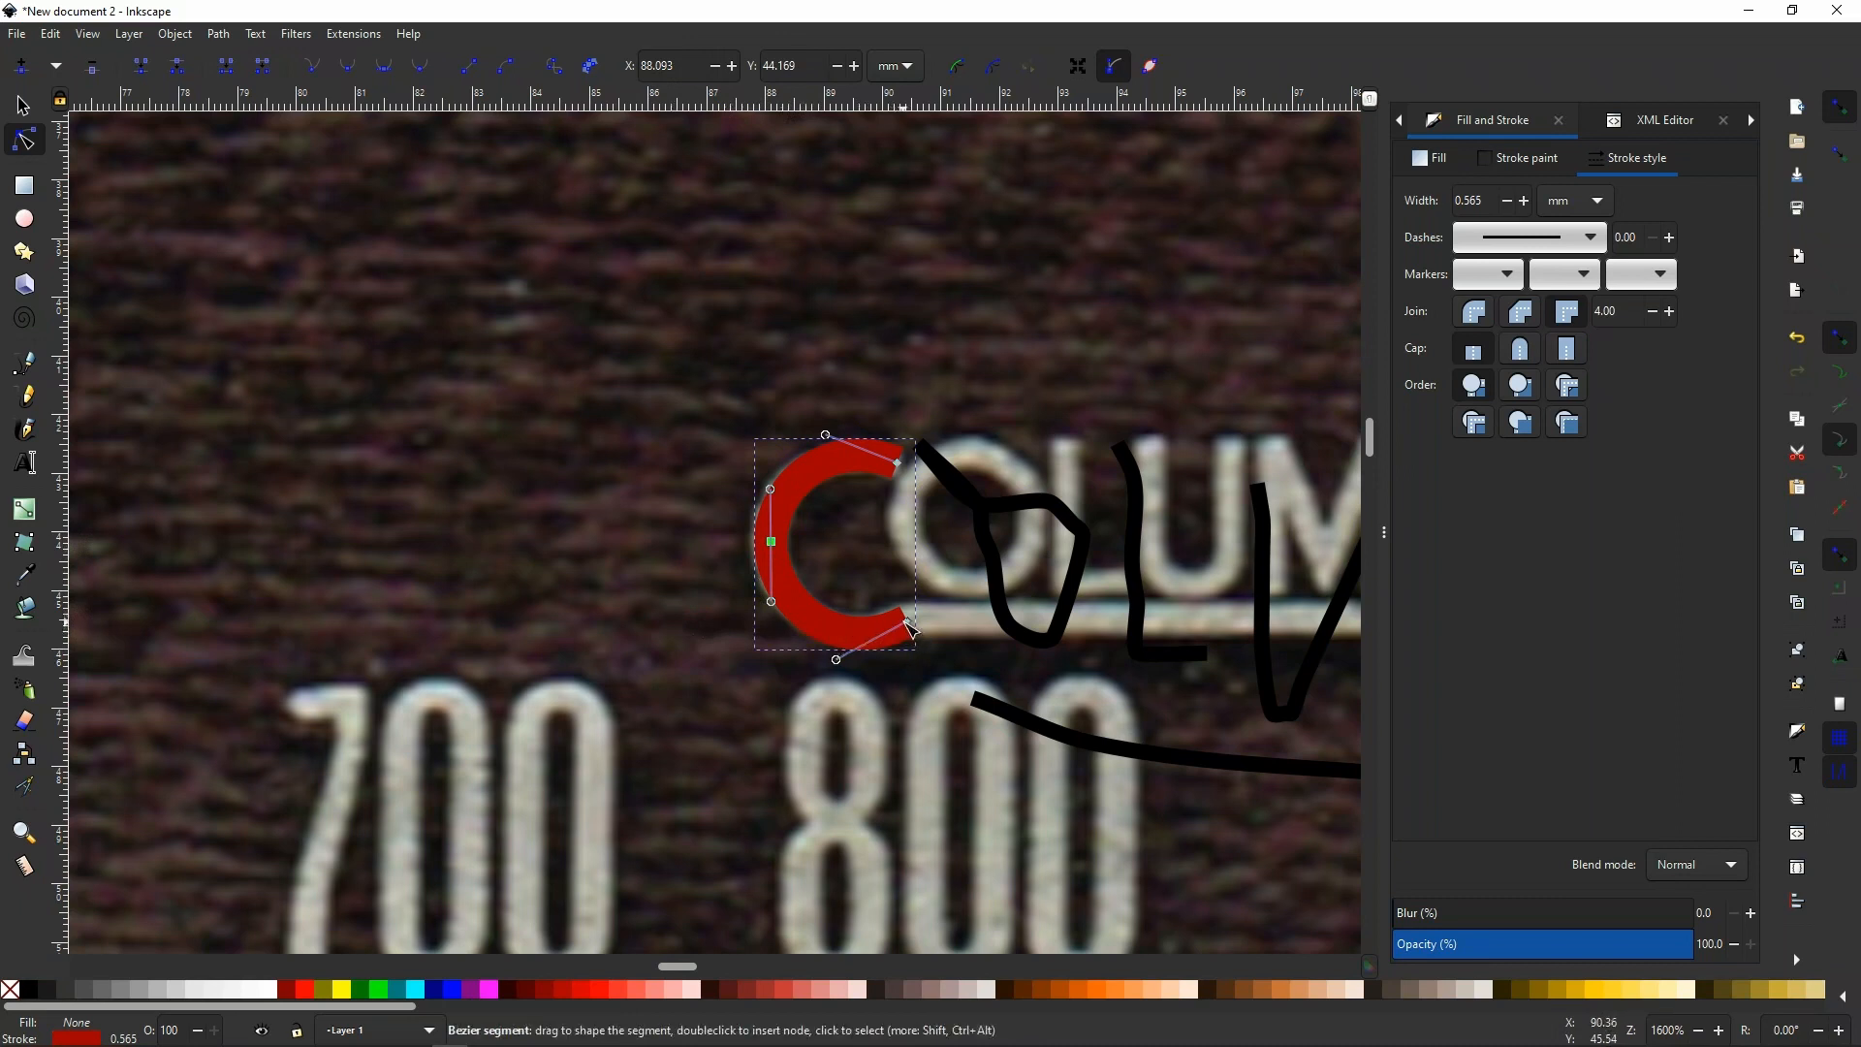
drag(911, 630, 904, 627)
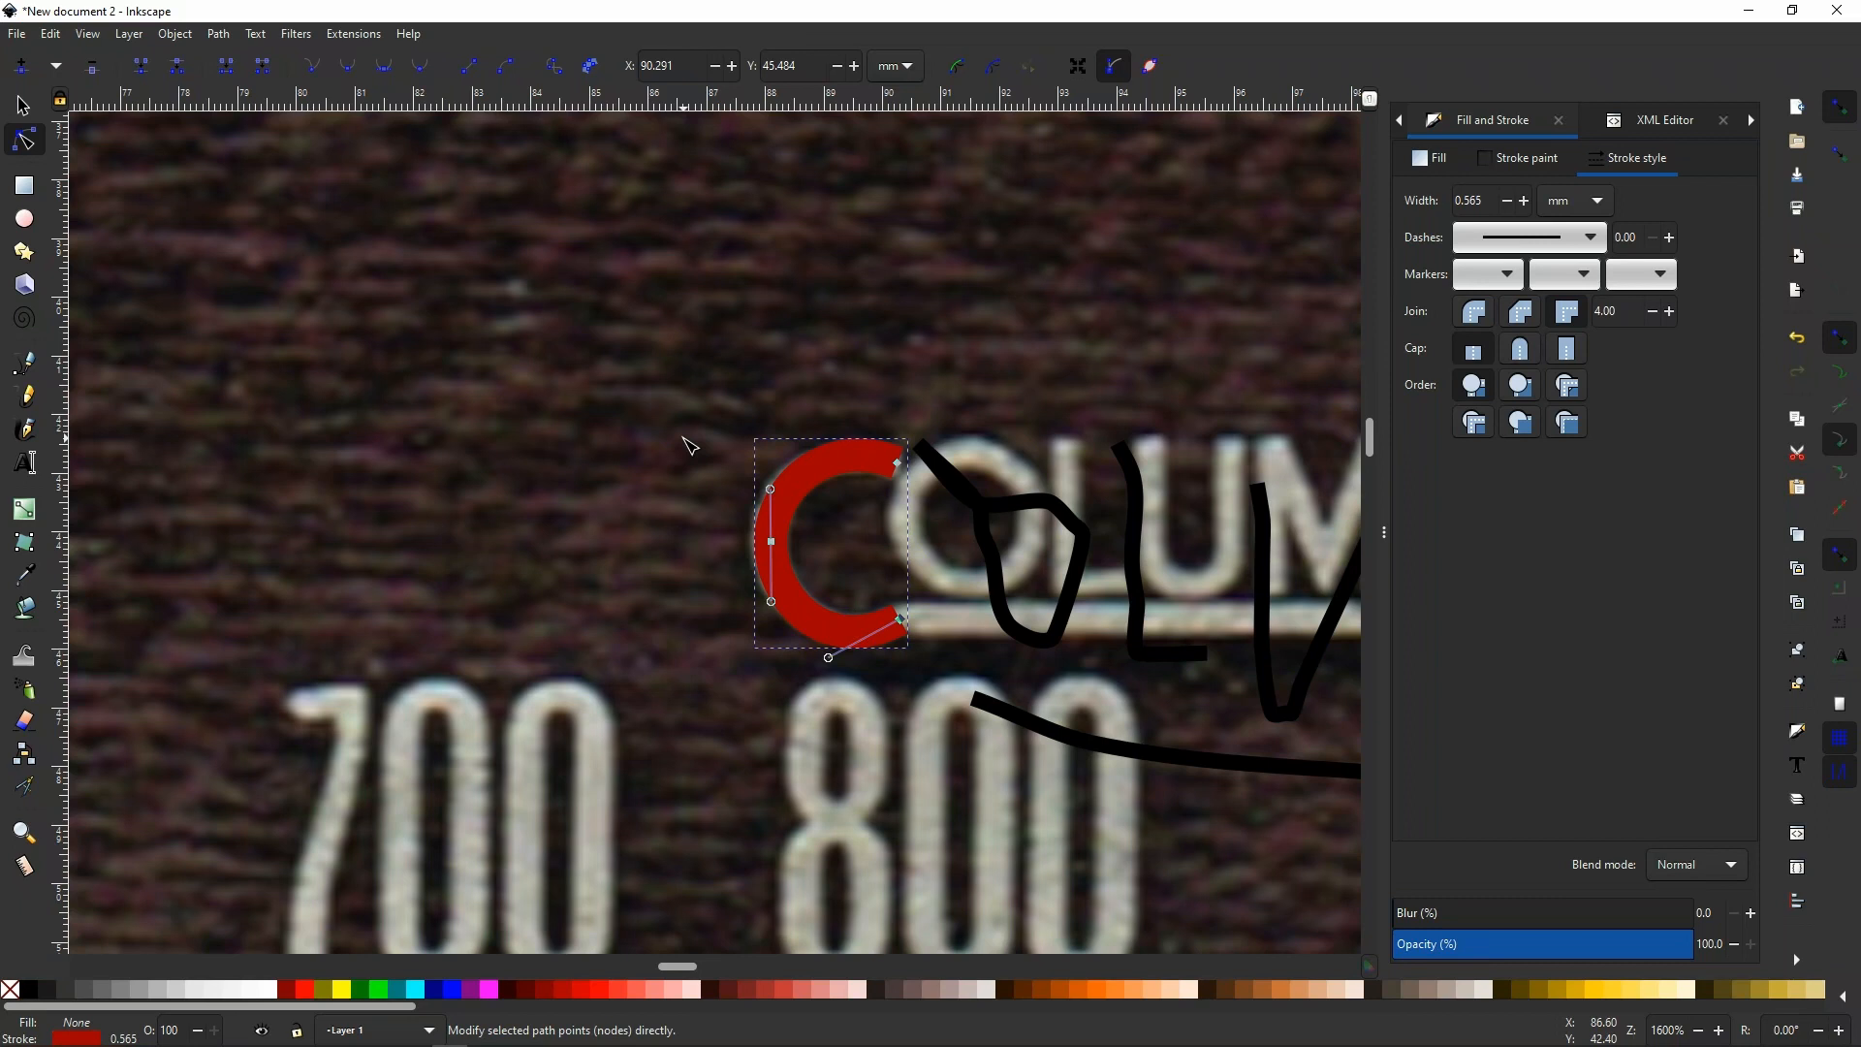
Nudge the red C's middle node to about X 88.06, Y 44.15 mm to follow the scanned letter's outer curve.
scroll(687, 452, down, 10)
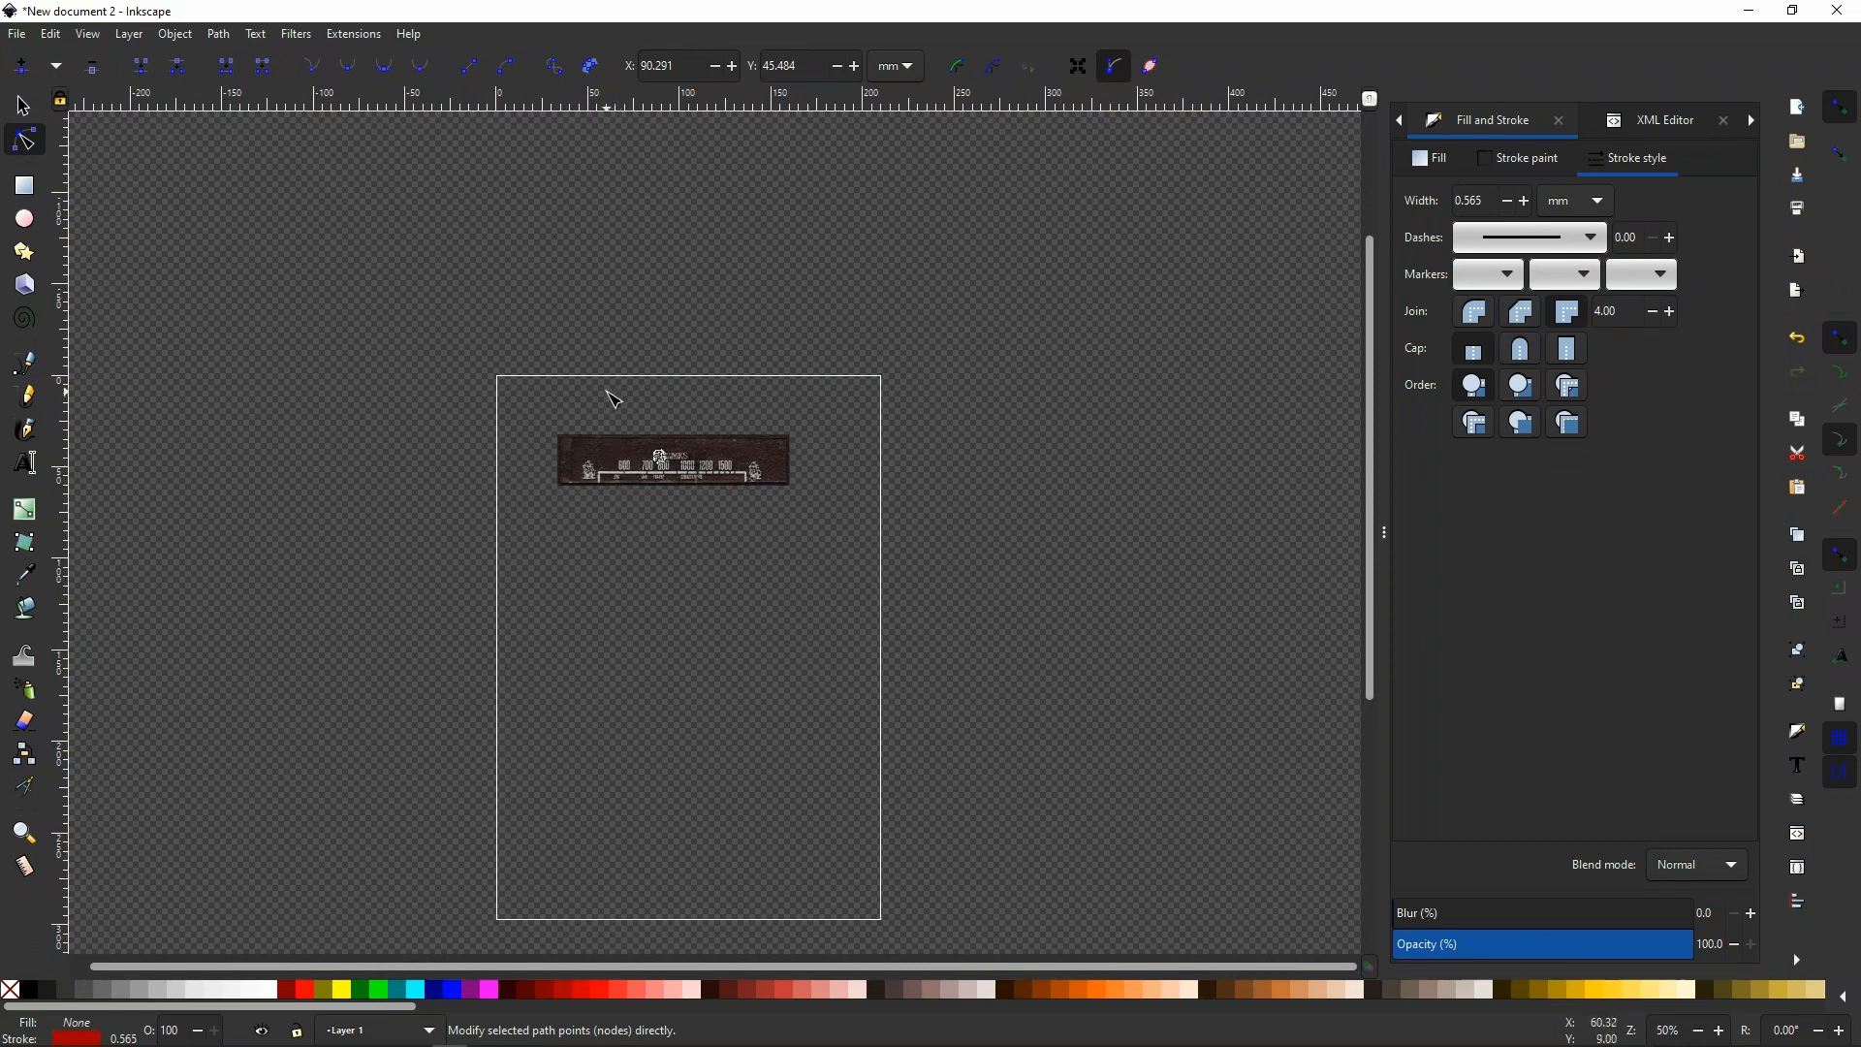
scroll(589, 441, up, 6)
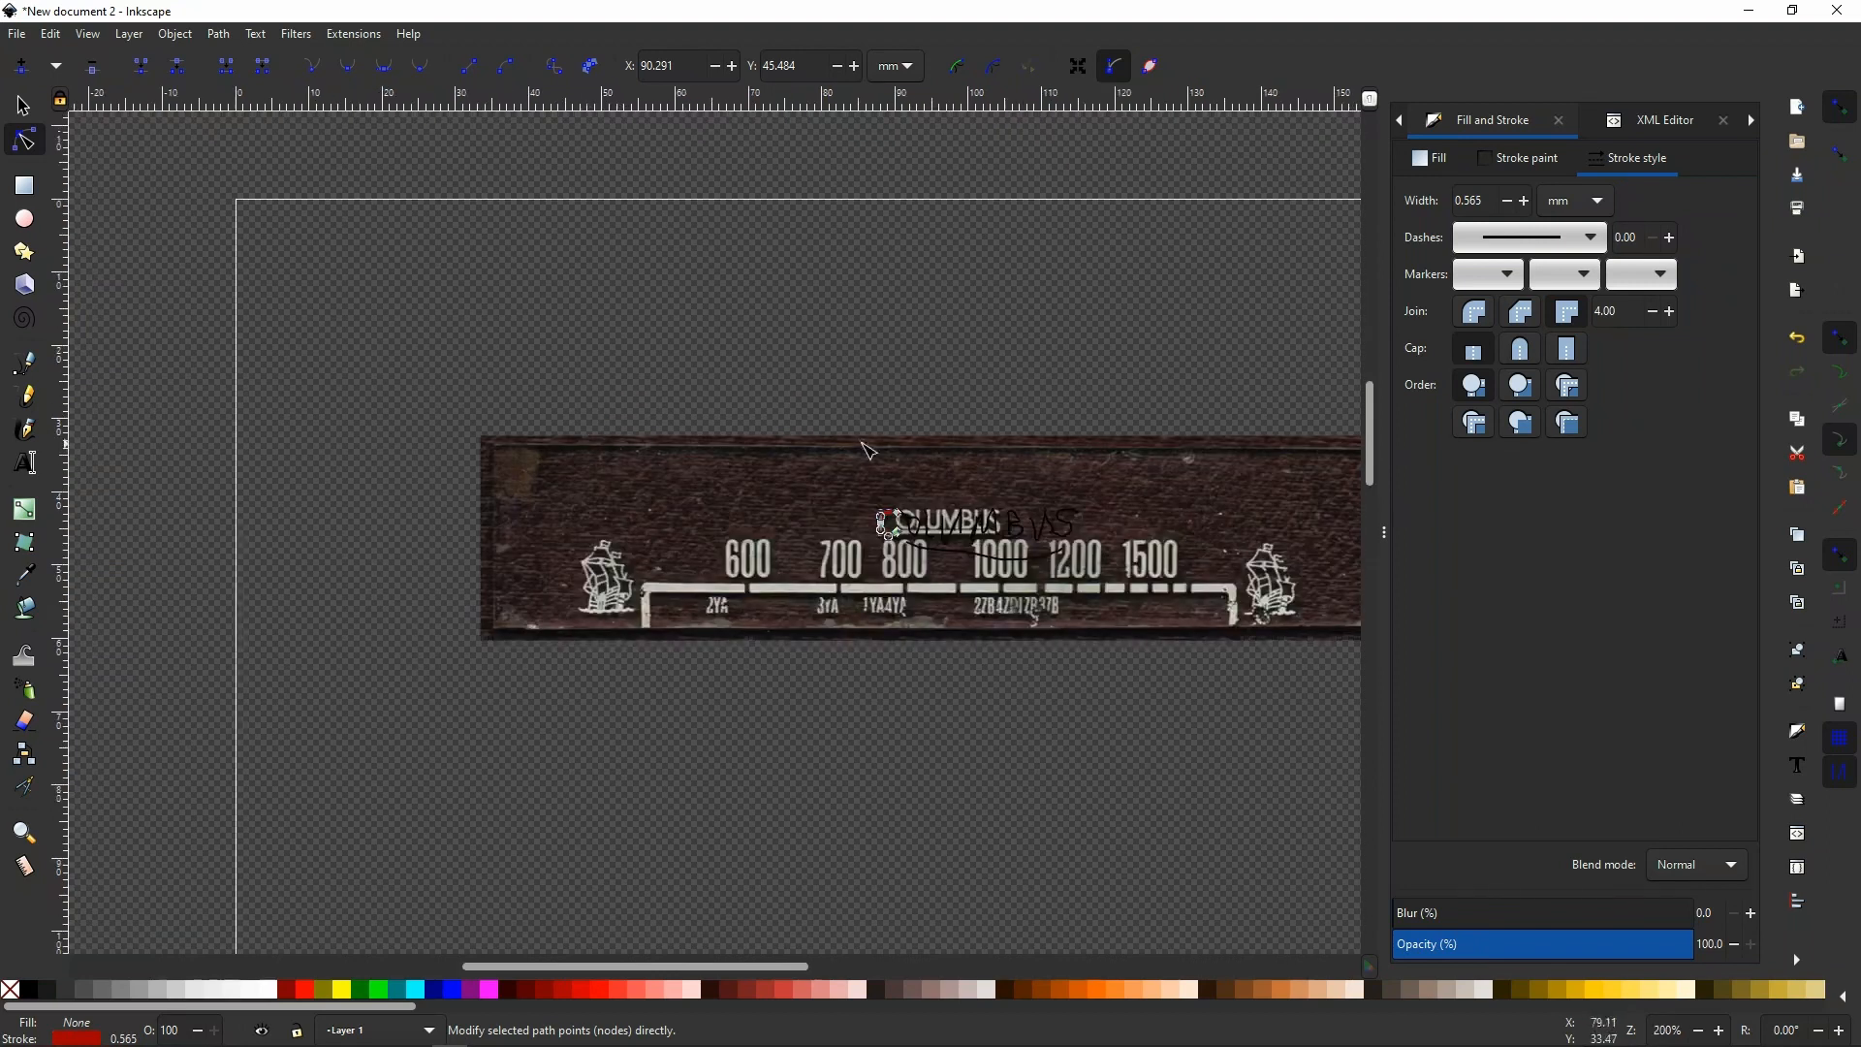
scroll(761, 539, up, 2)
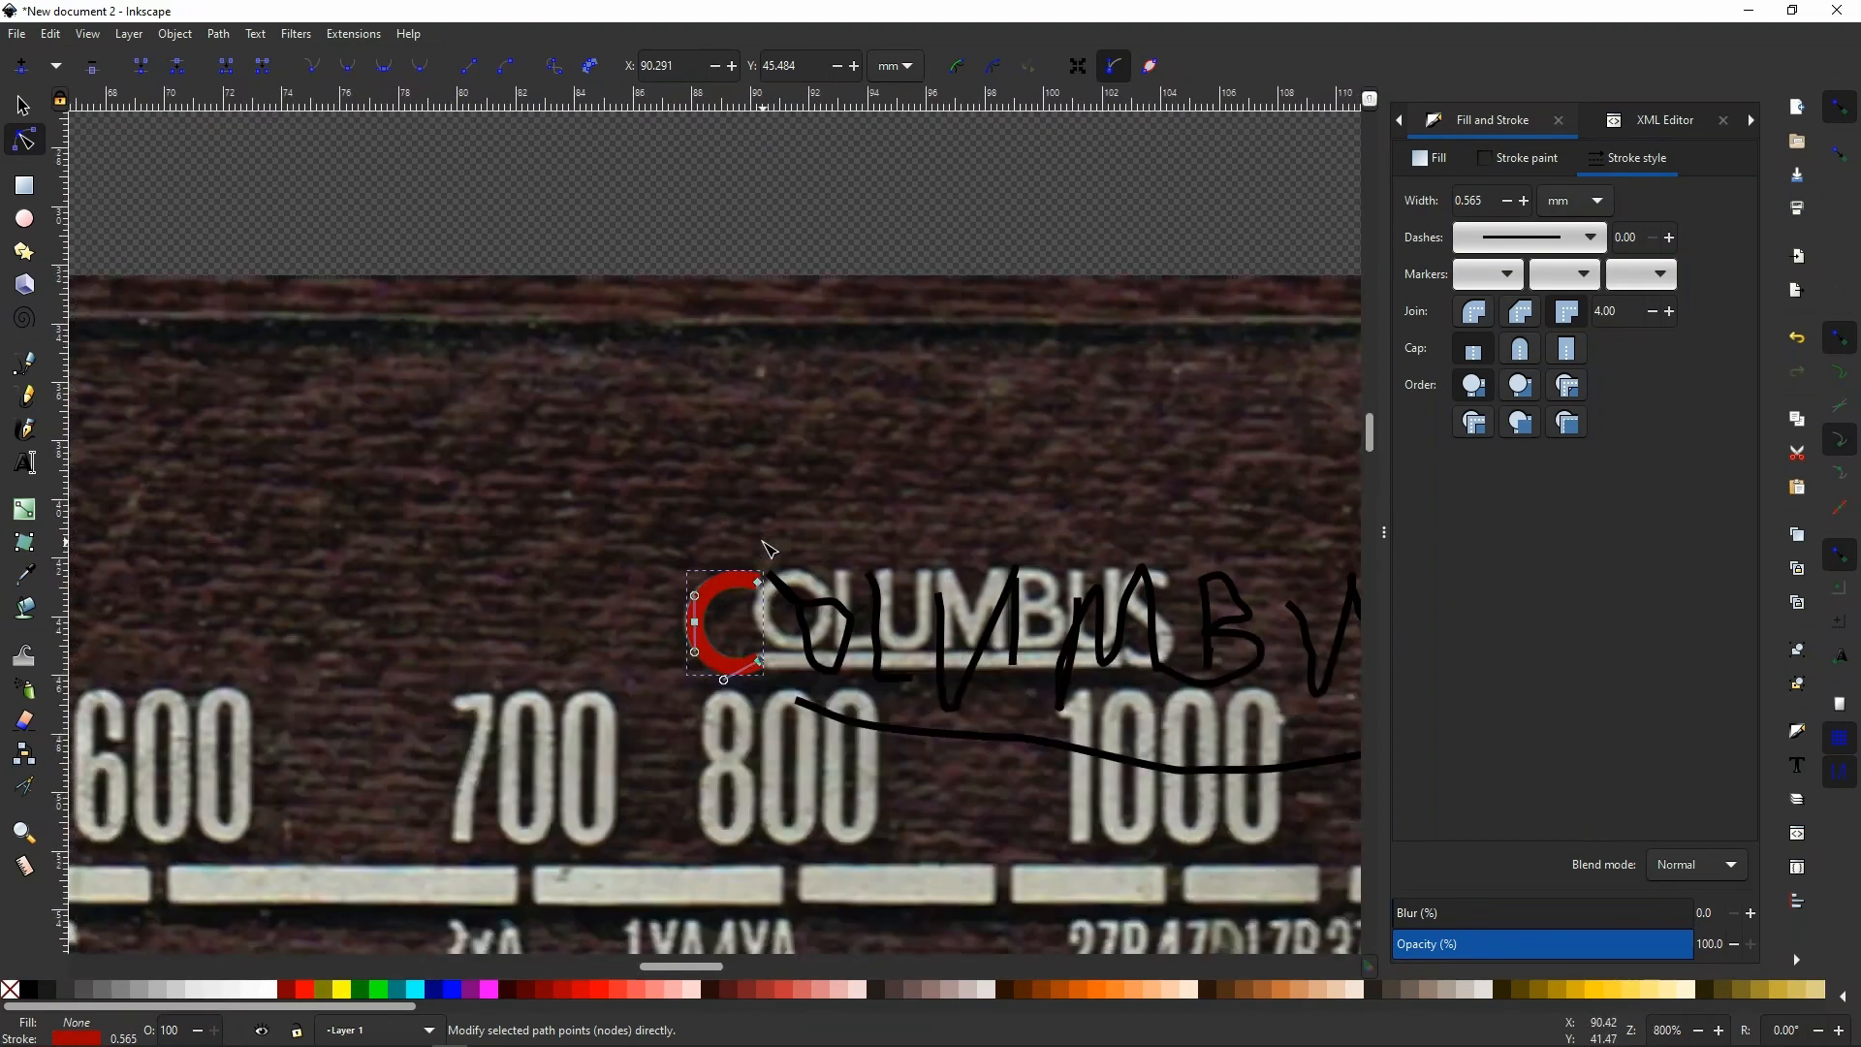
scroll(768, 545, down, 4)
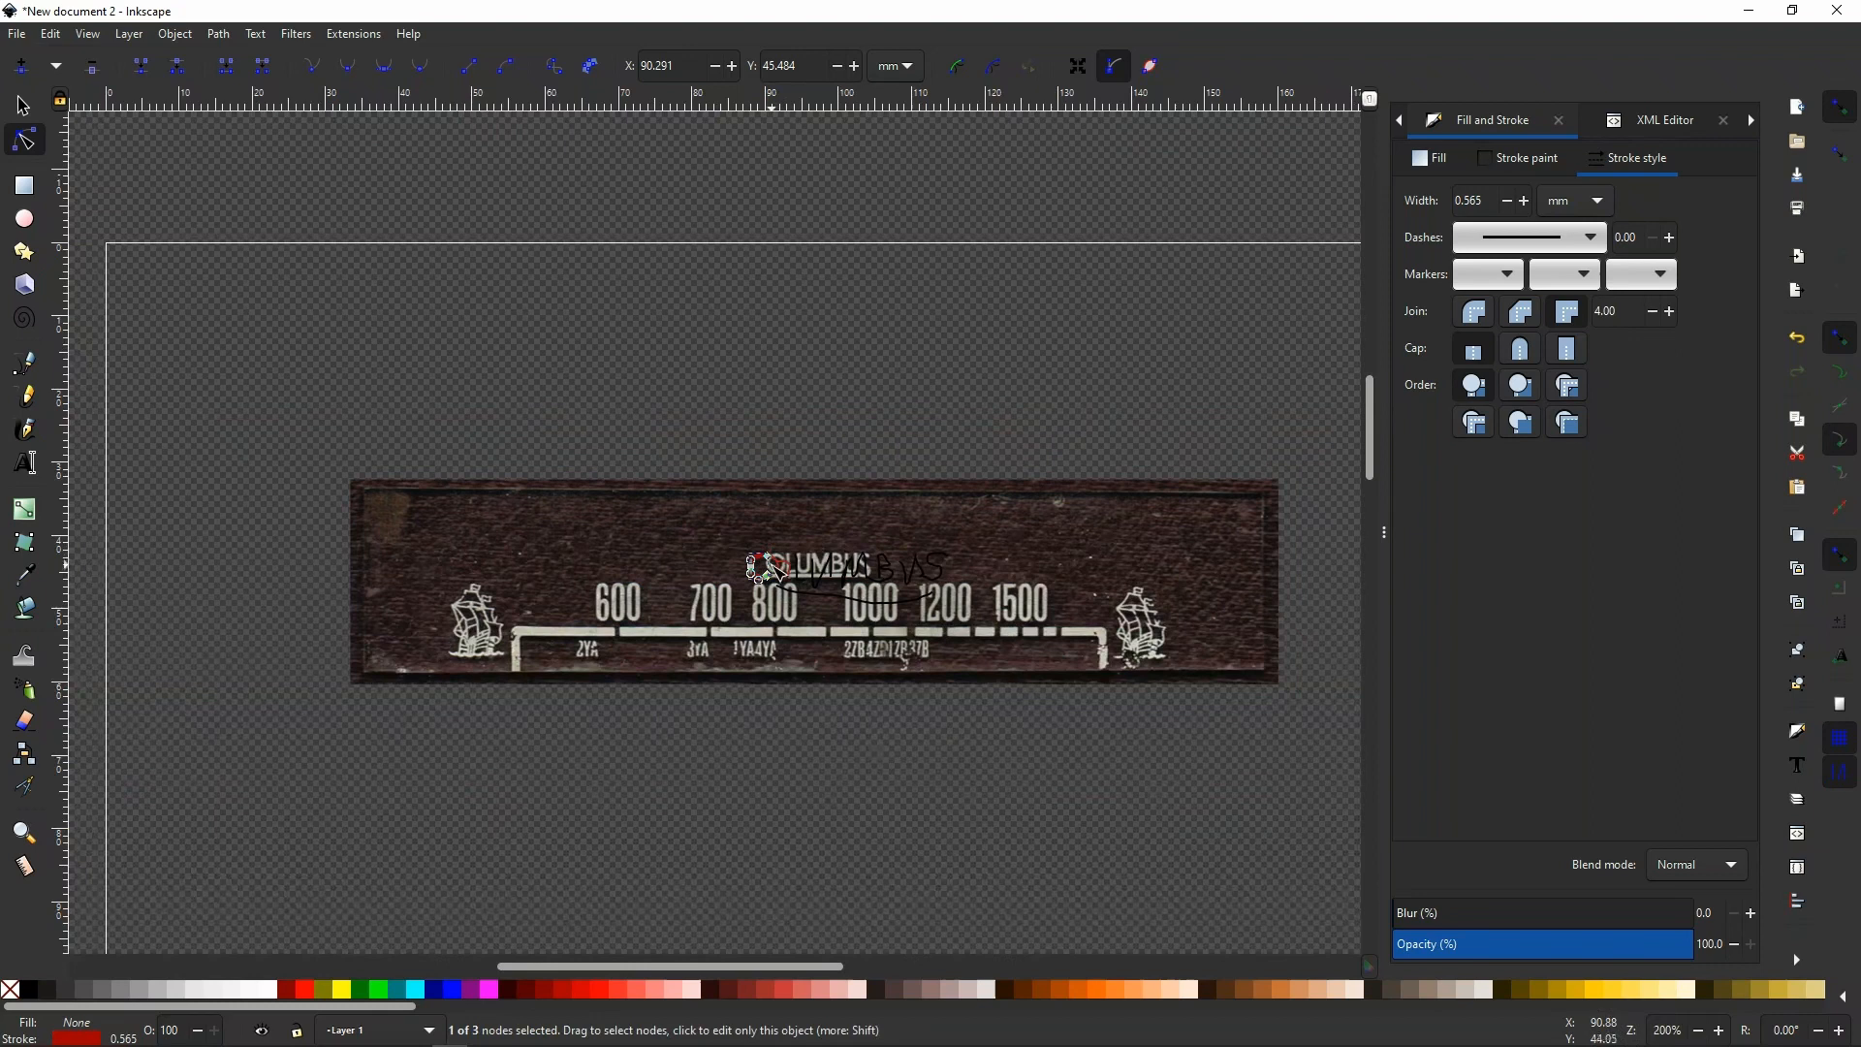
scroll(780, 534, up, 4)
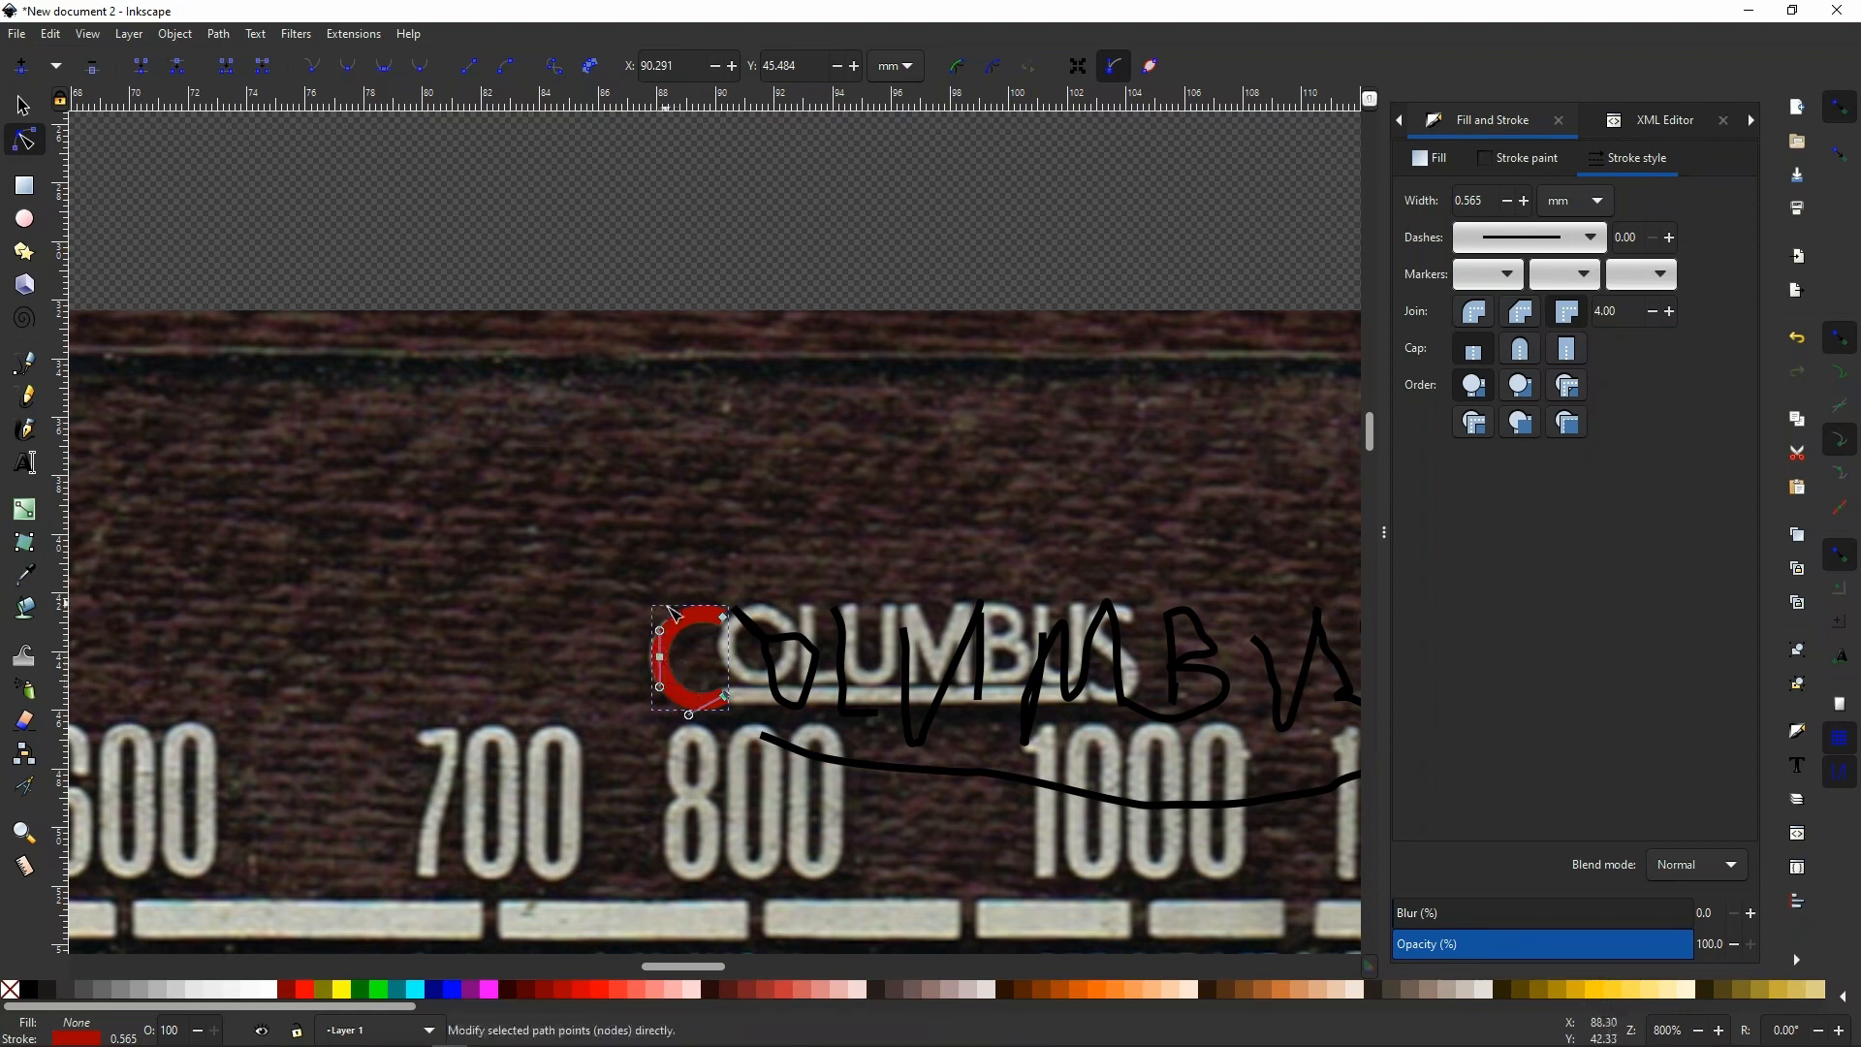
scroll(675, 729, up, 2)
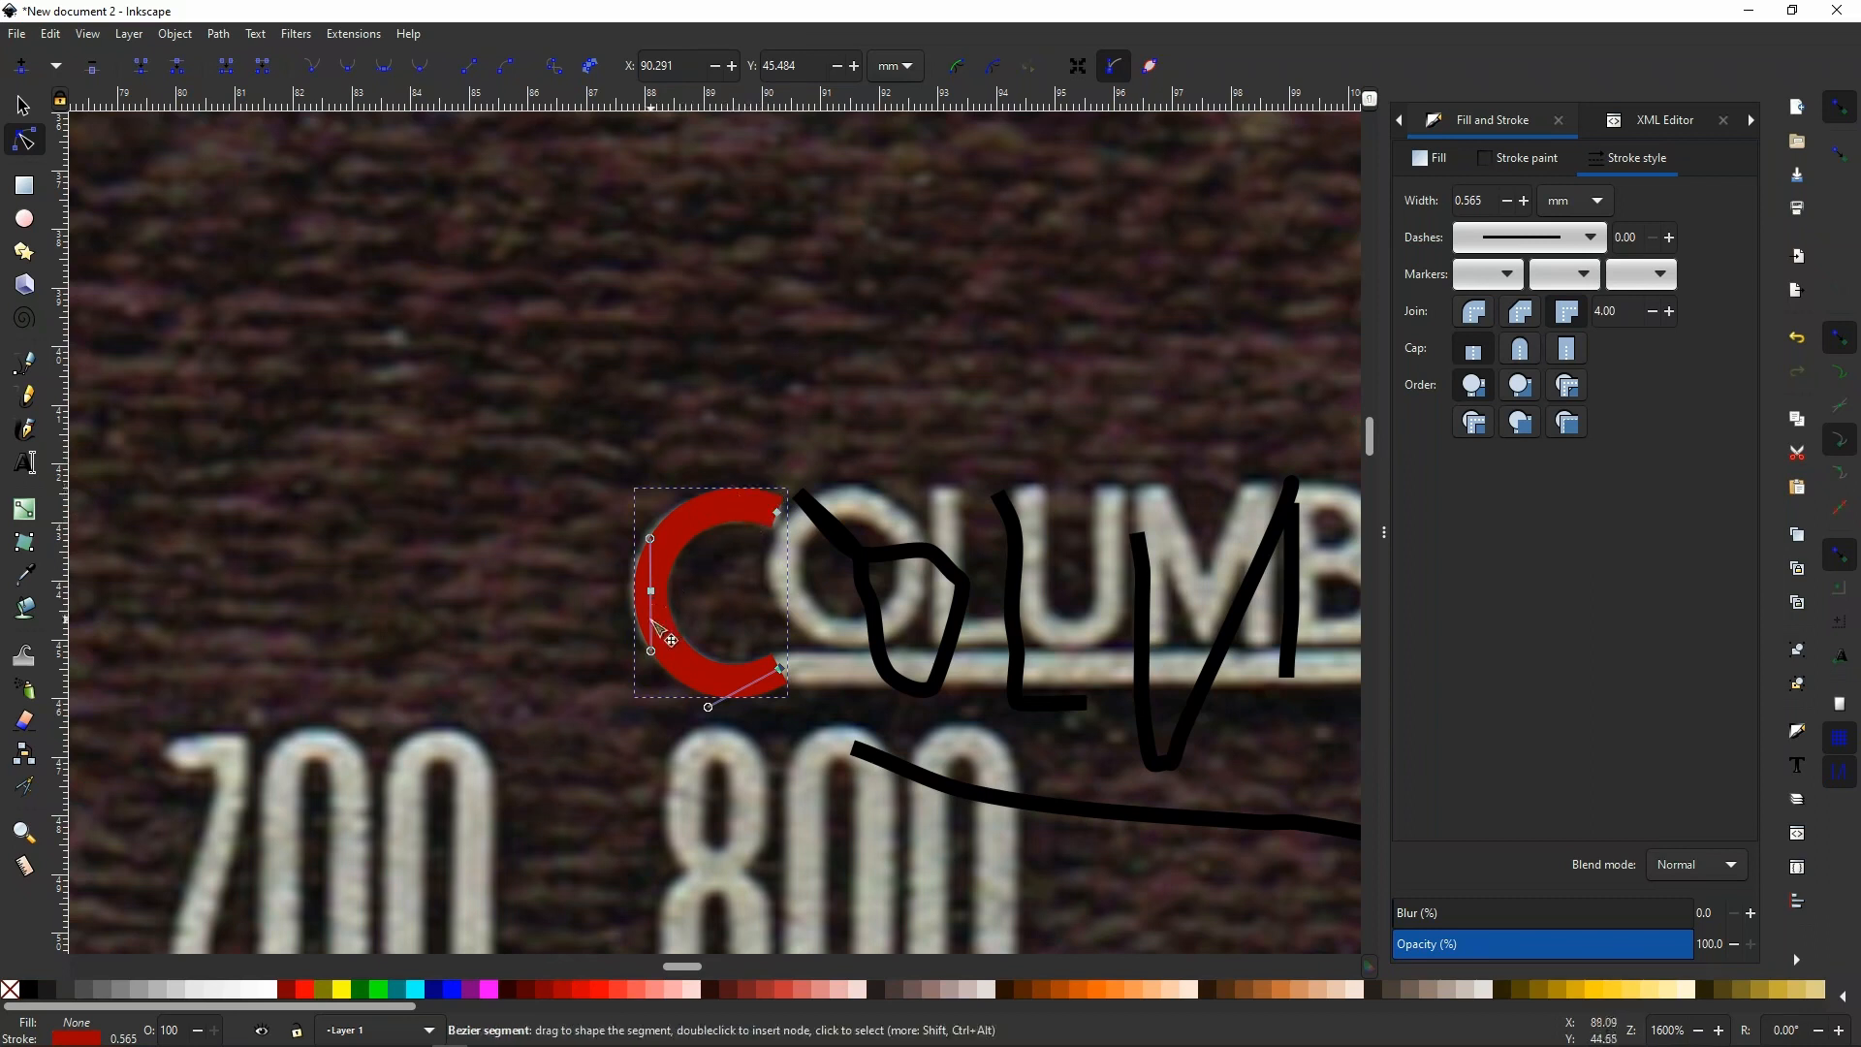
drag(655, 596, 650, 592)
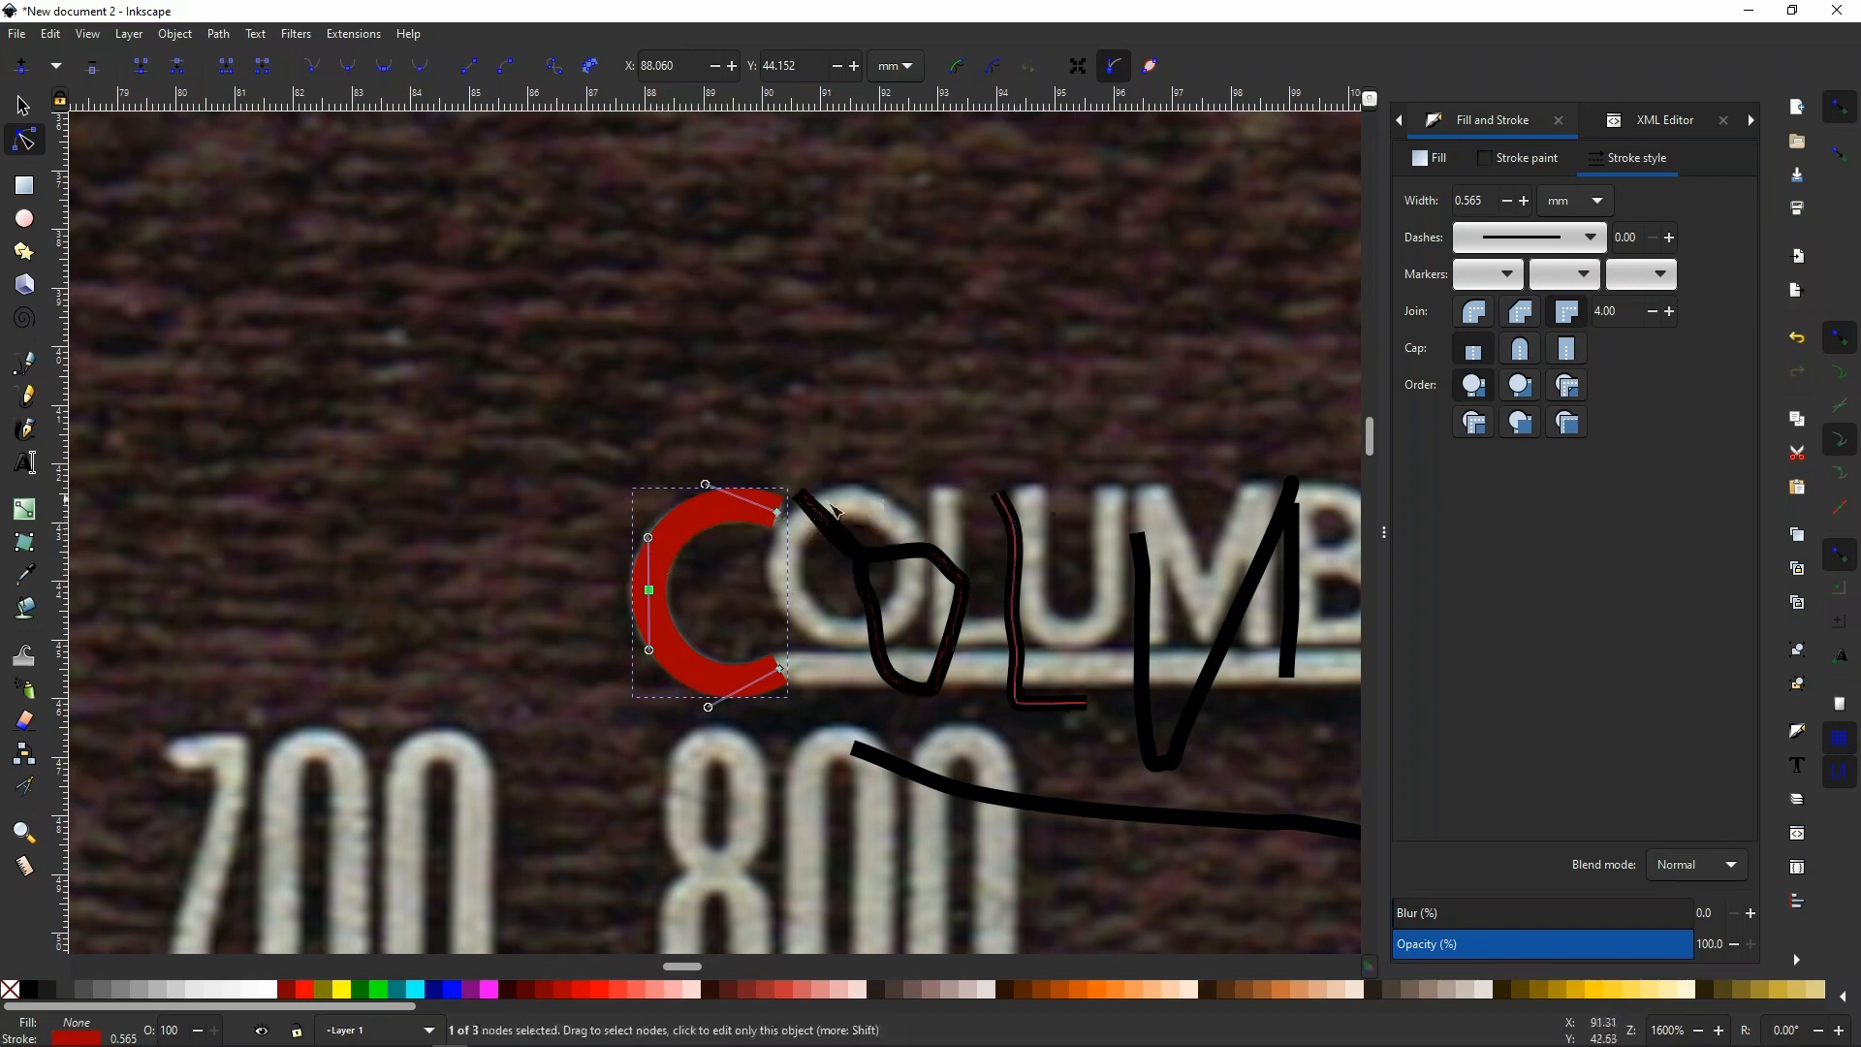
Select the black handwritten O and delete its overlapping end node and the stray start node of its tail.
ctrl+scroll(921, 489, down, 4)
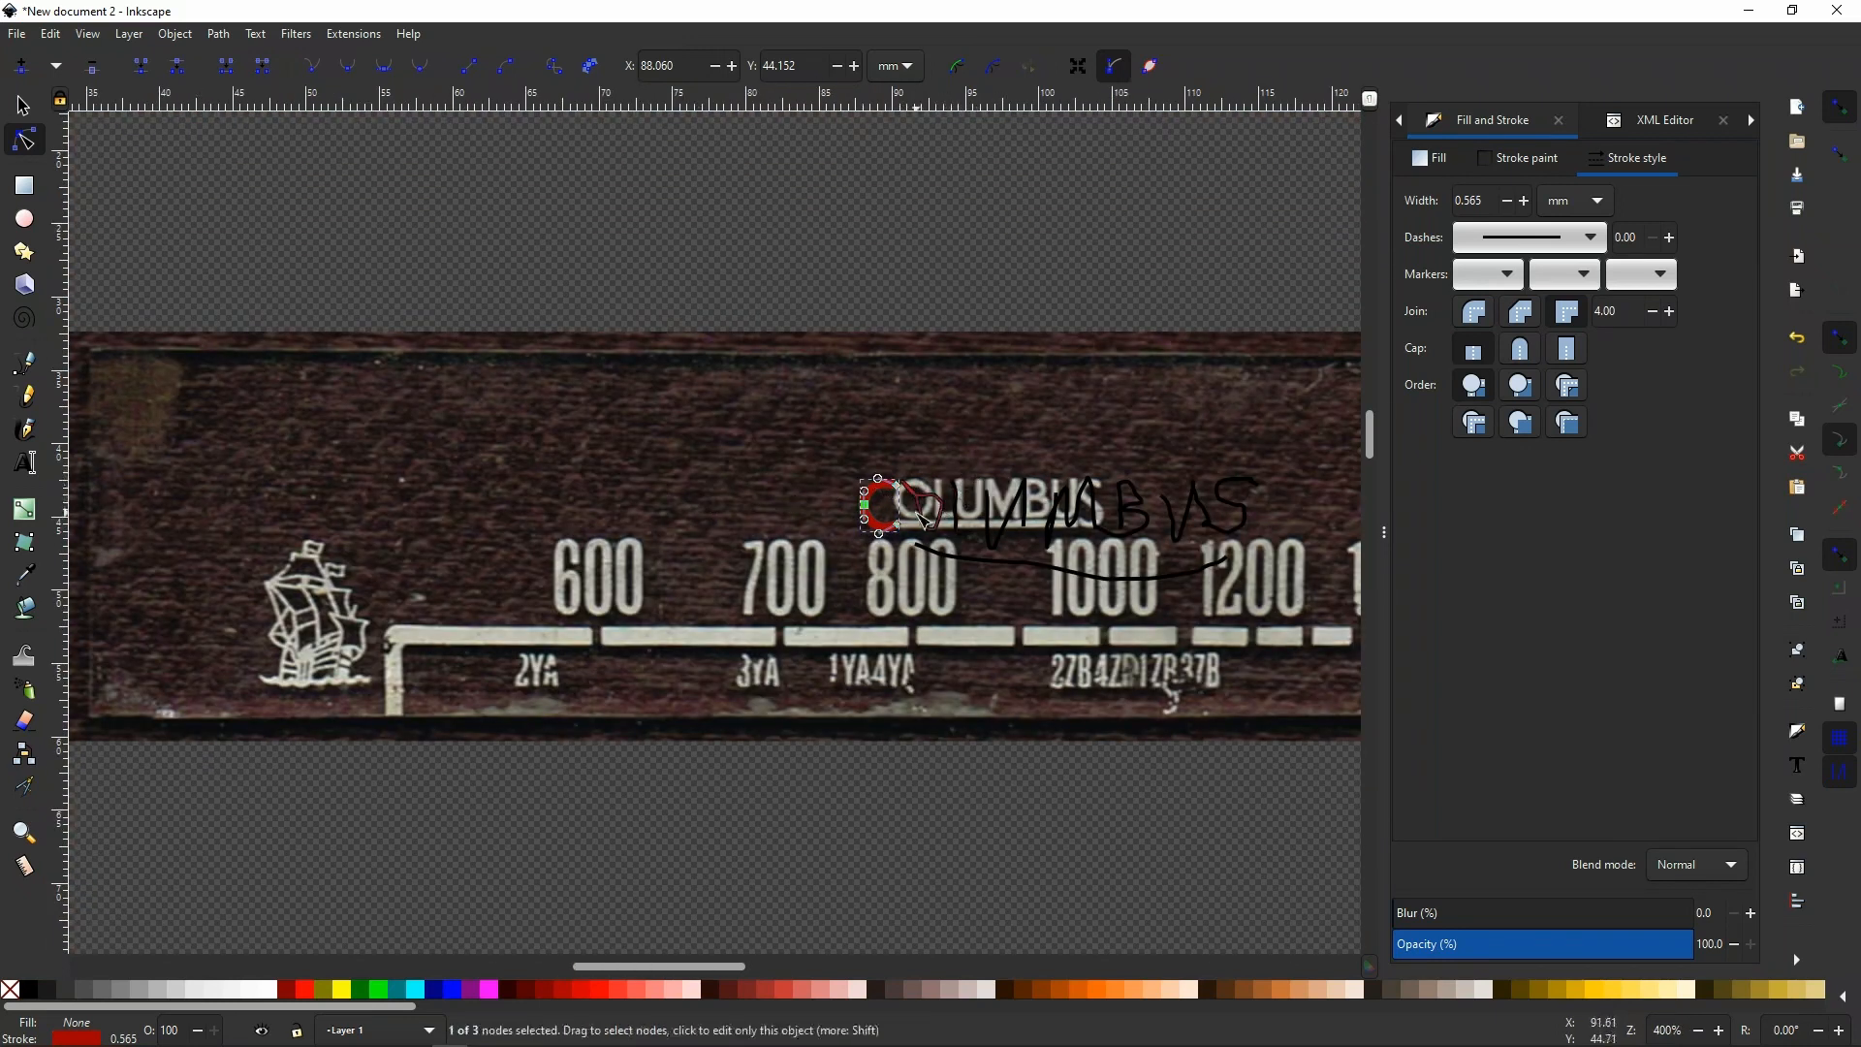
ctrl+scroll(939, 490, up, 3)
ctrl+scroll(938, 489, up, 1)
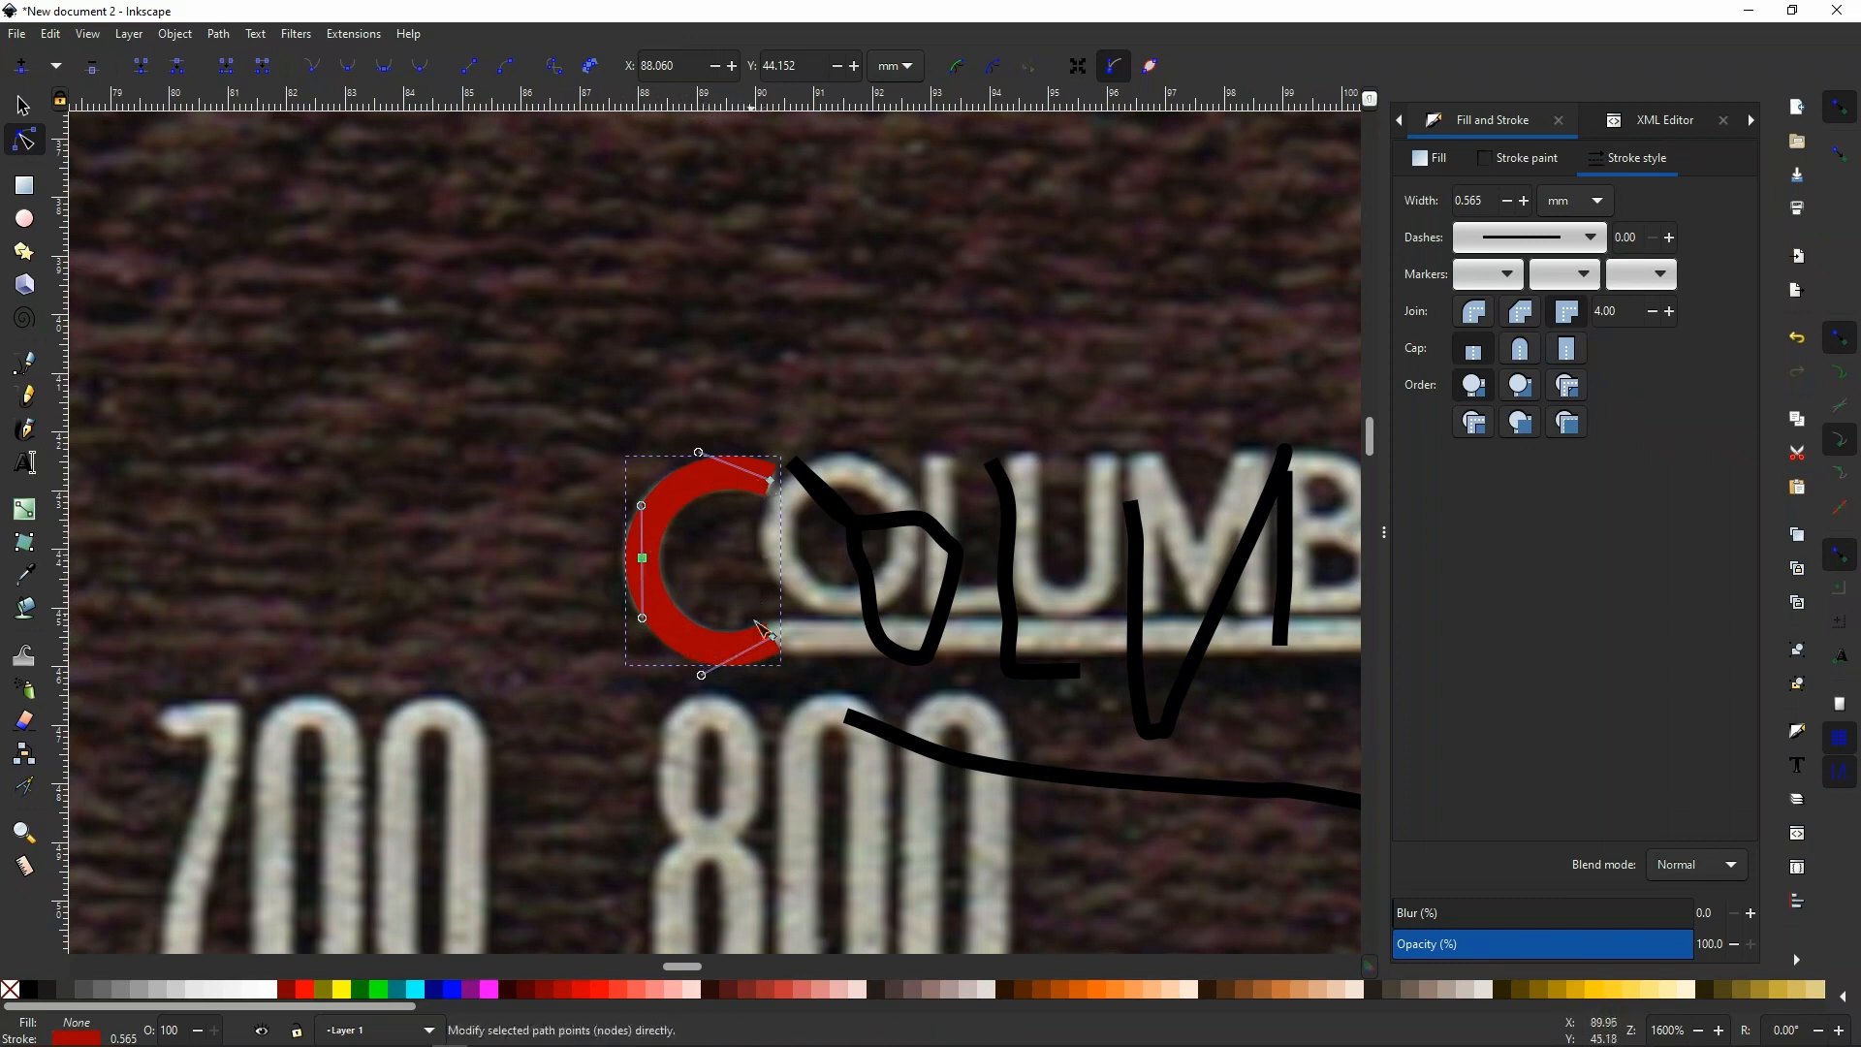
click(887, 523)
click(791, 462)
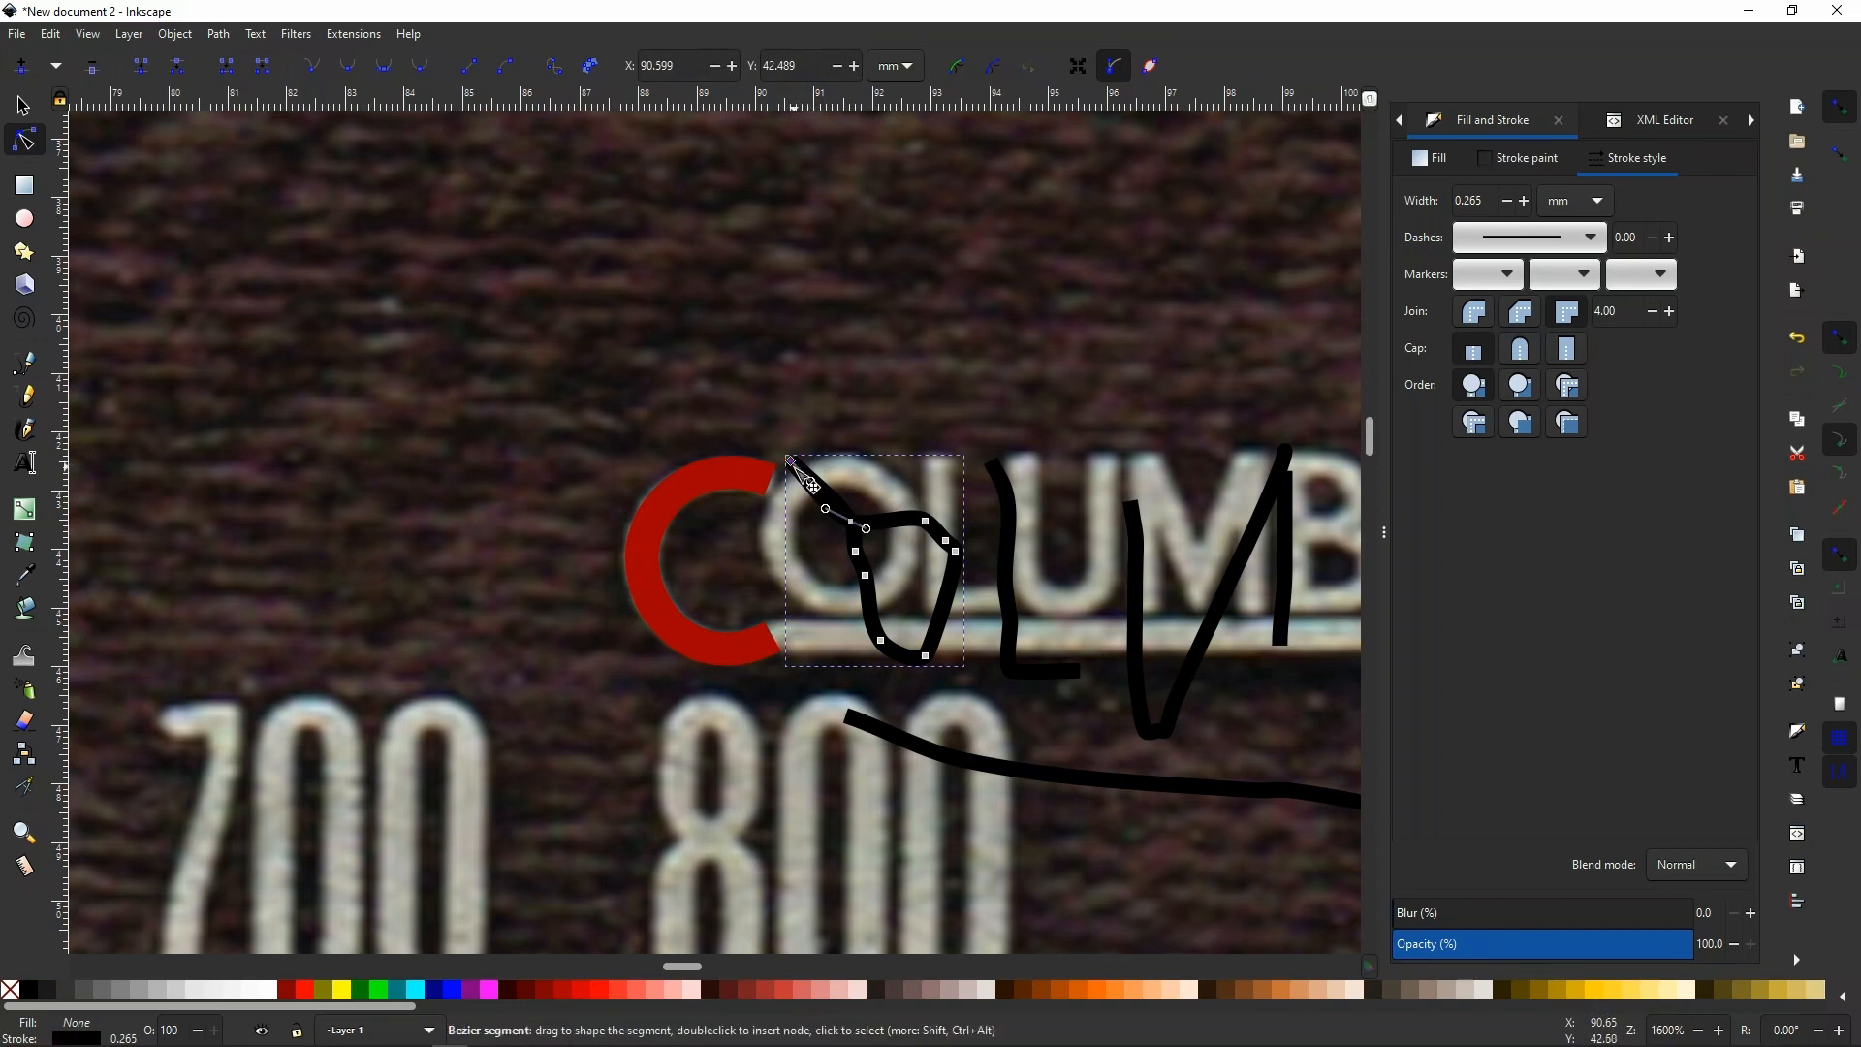
click(851, 521)
key(Delete)
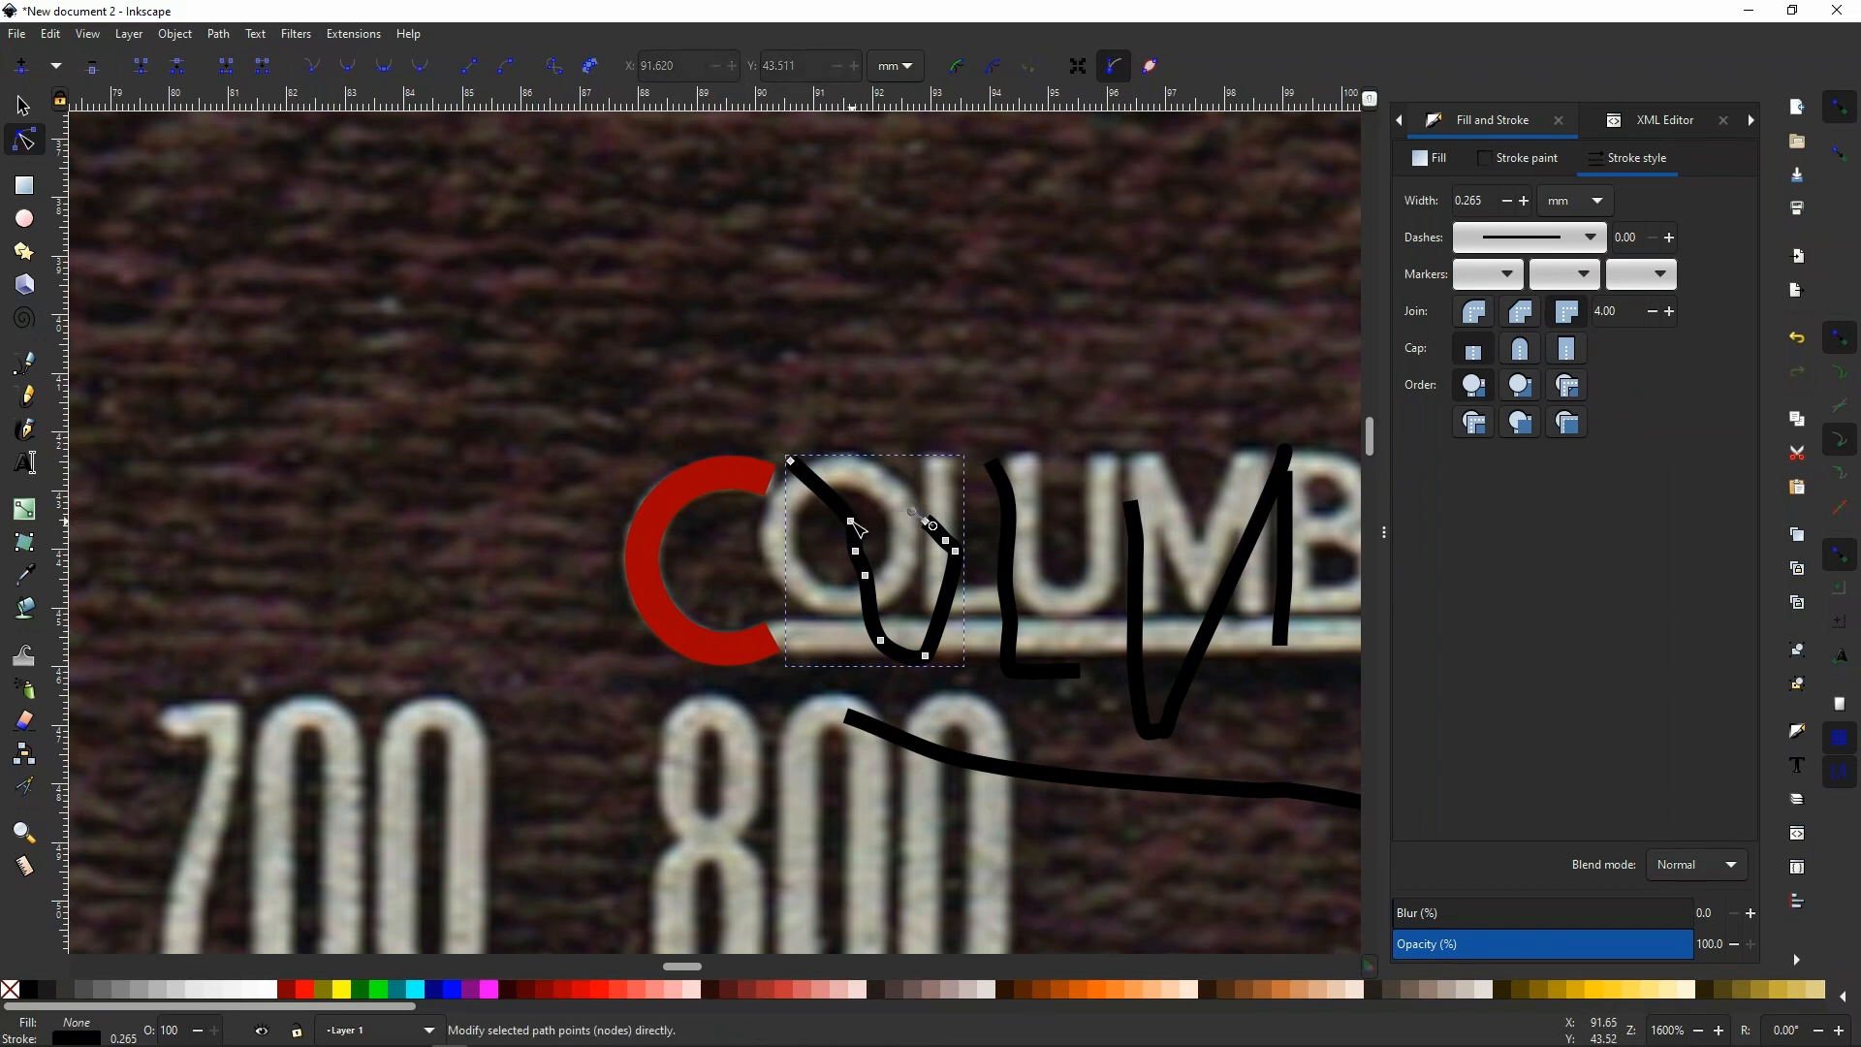
click(791, 462)
key(Delete)
scroll(923, 579, up, 4)
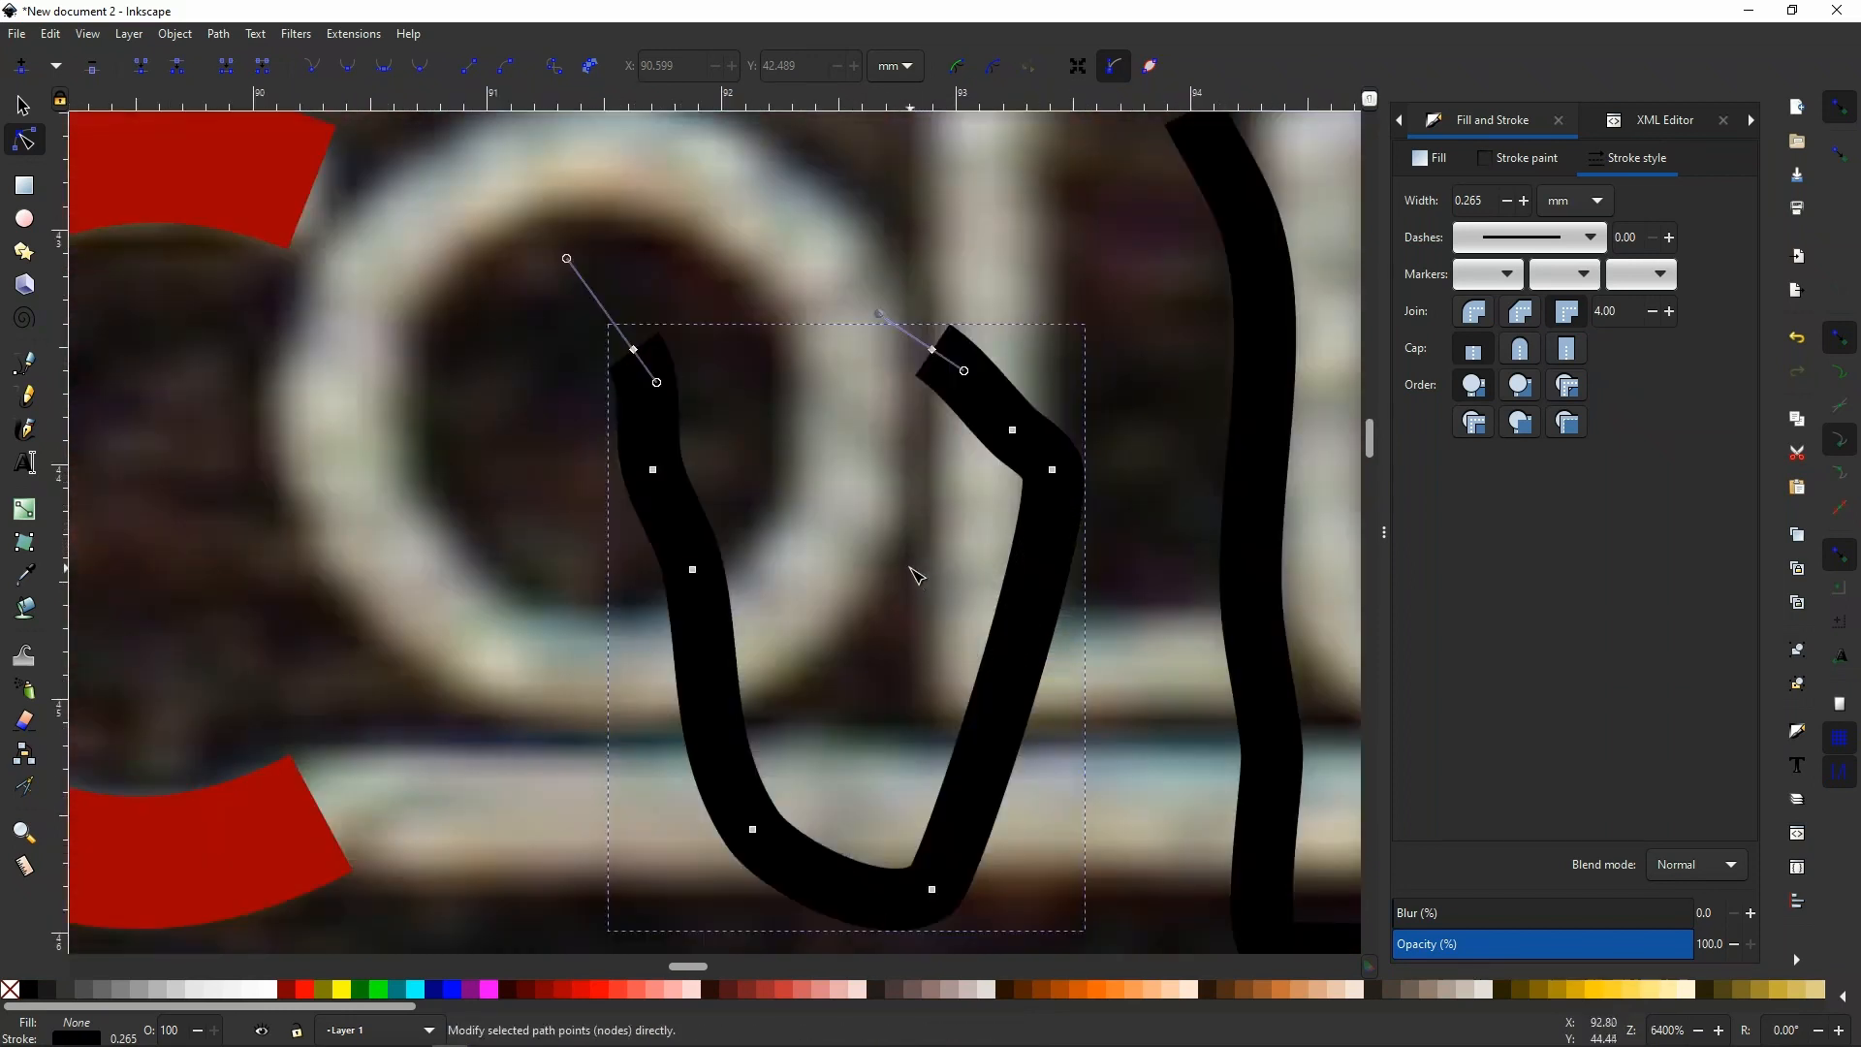
key(ctrl+z)
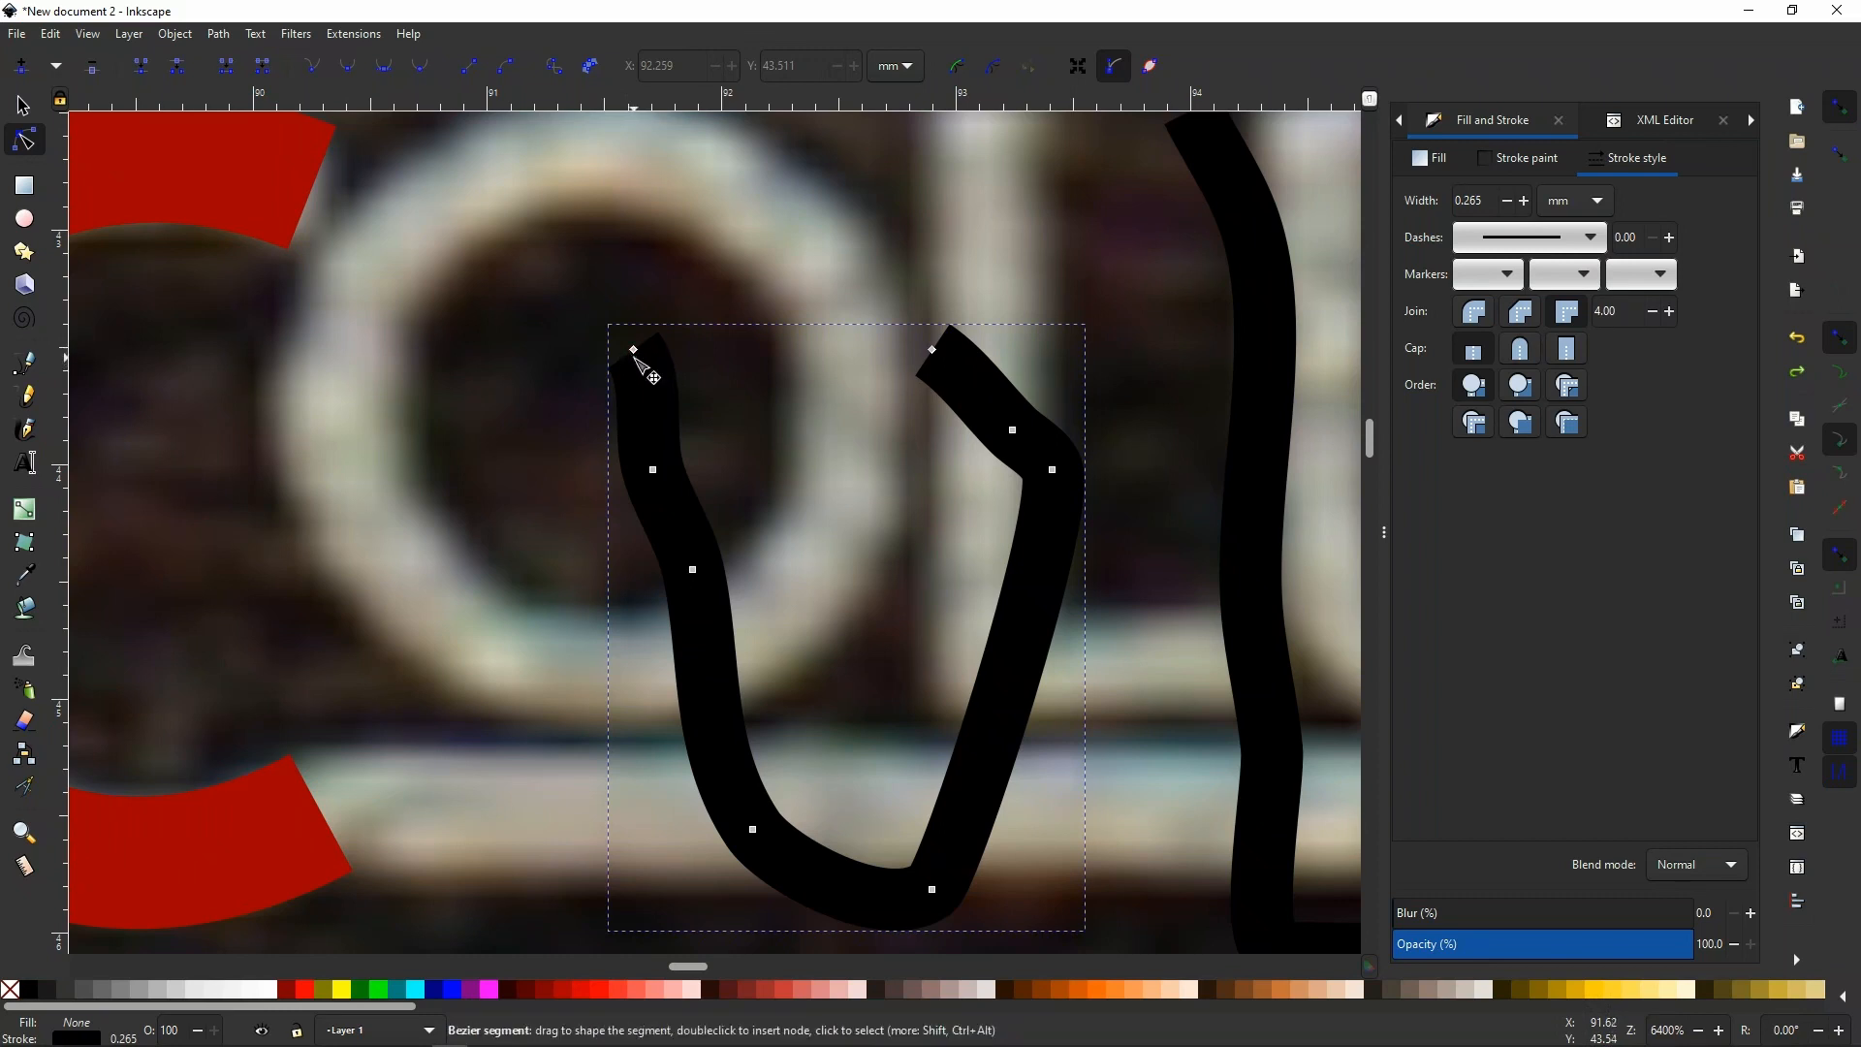
drag(633, 352, 754, 372)
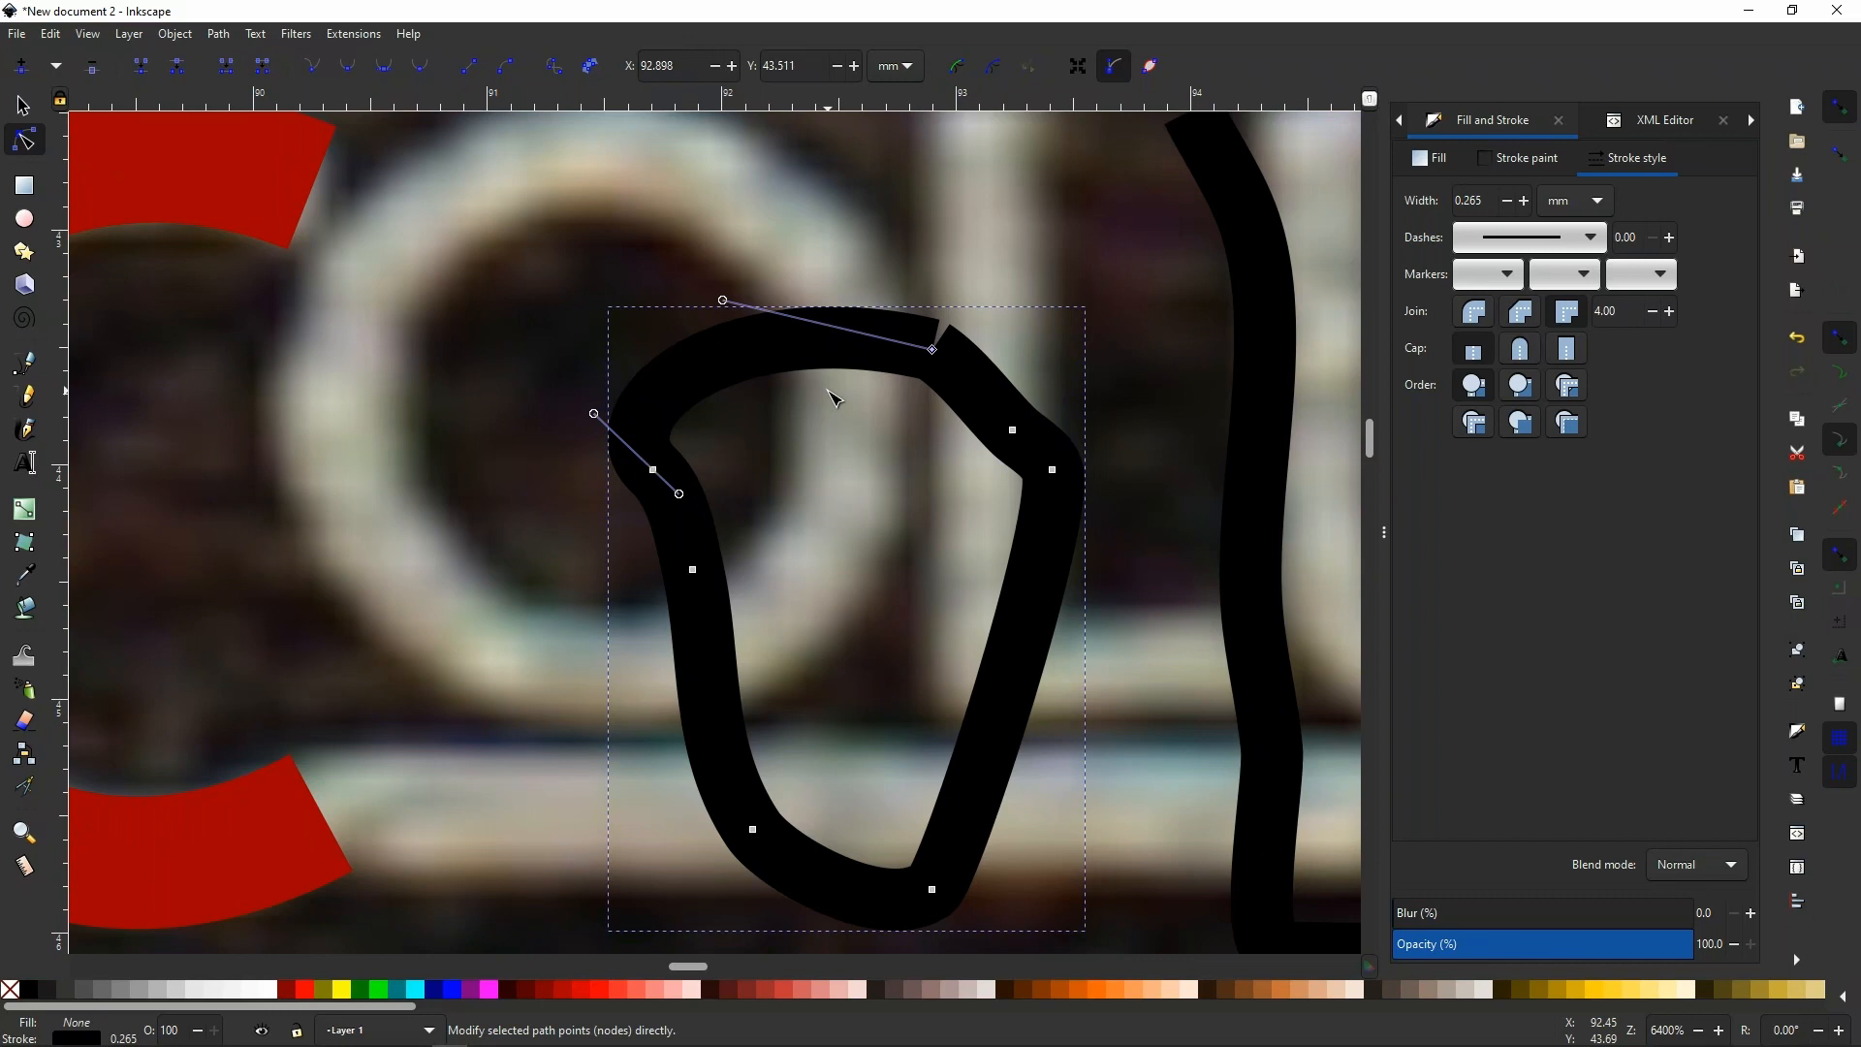
key(ctrl+z)
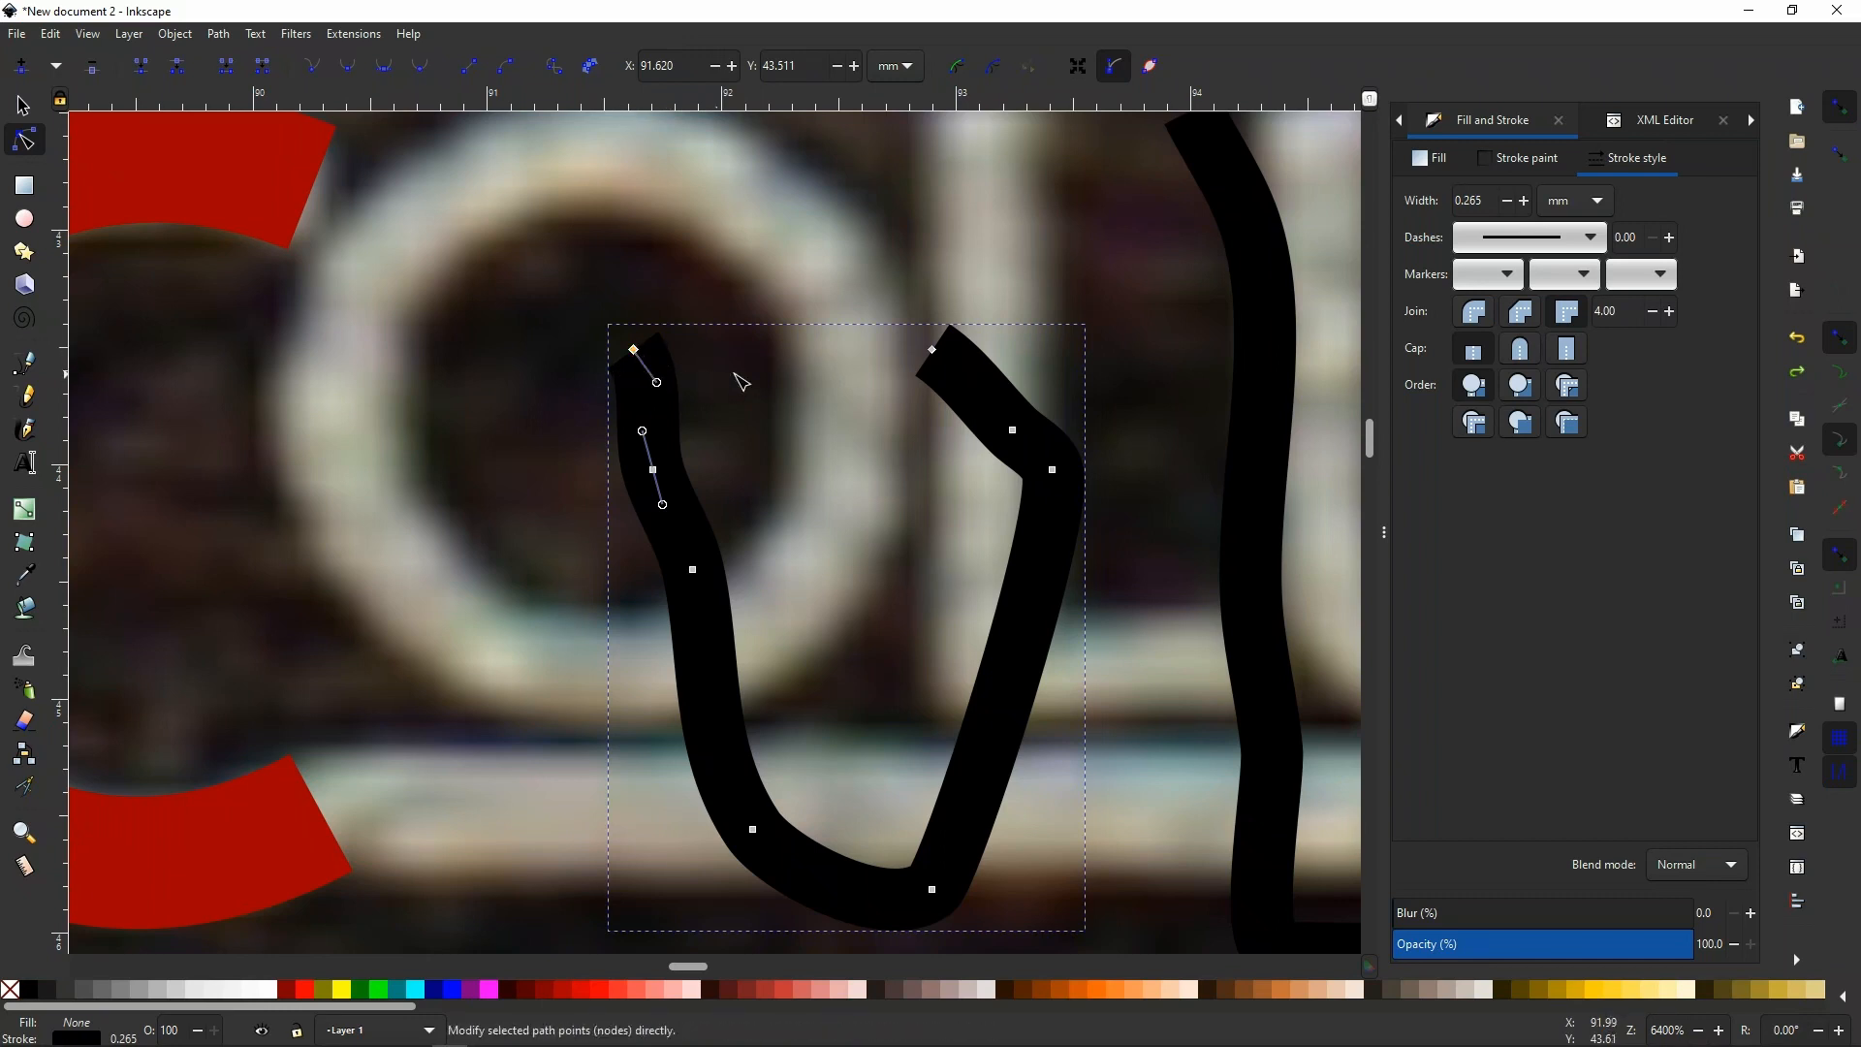
Connect the O's two open end nodes with a new segment and bend the top and upper-right segments outward.
shift+click(931, 349)
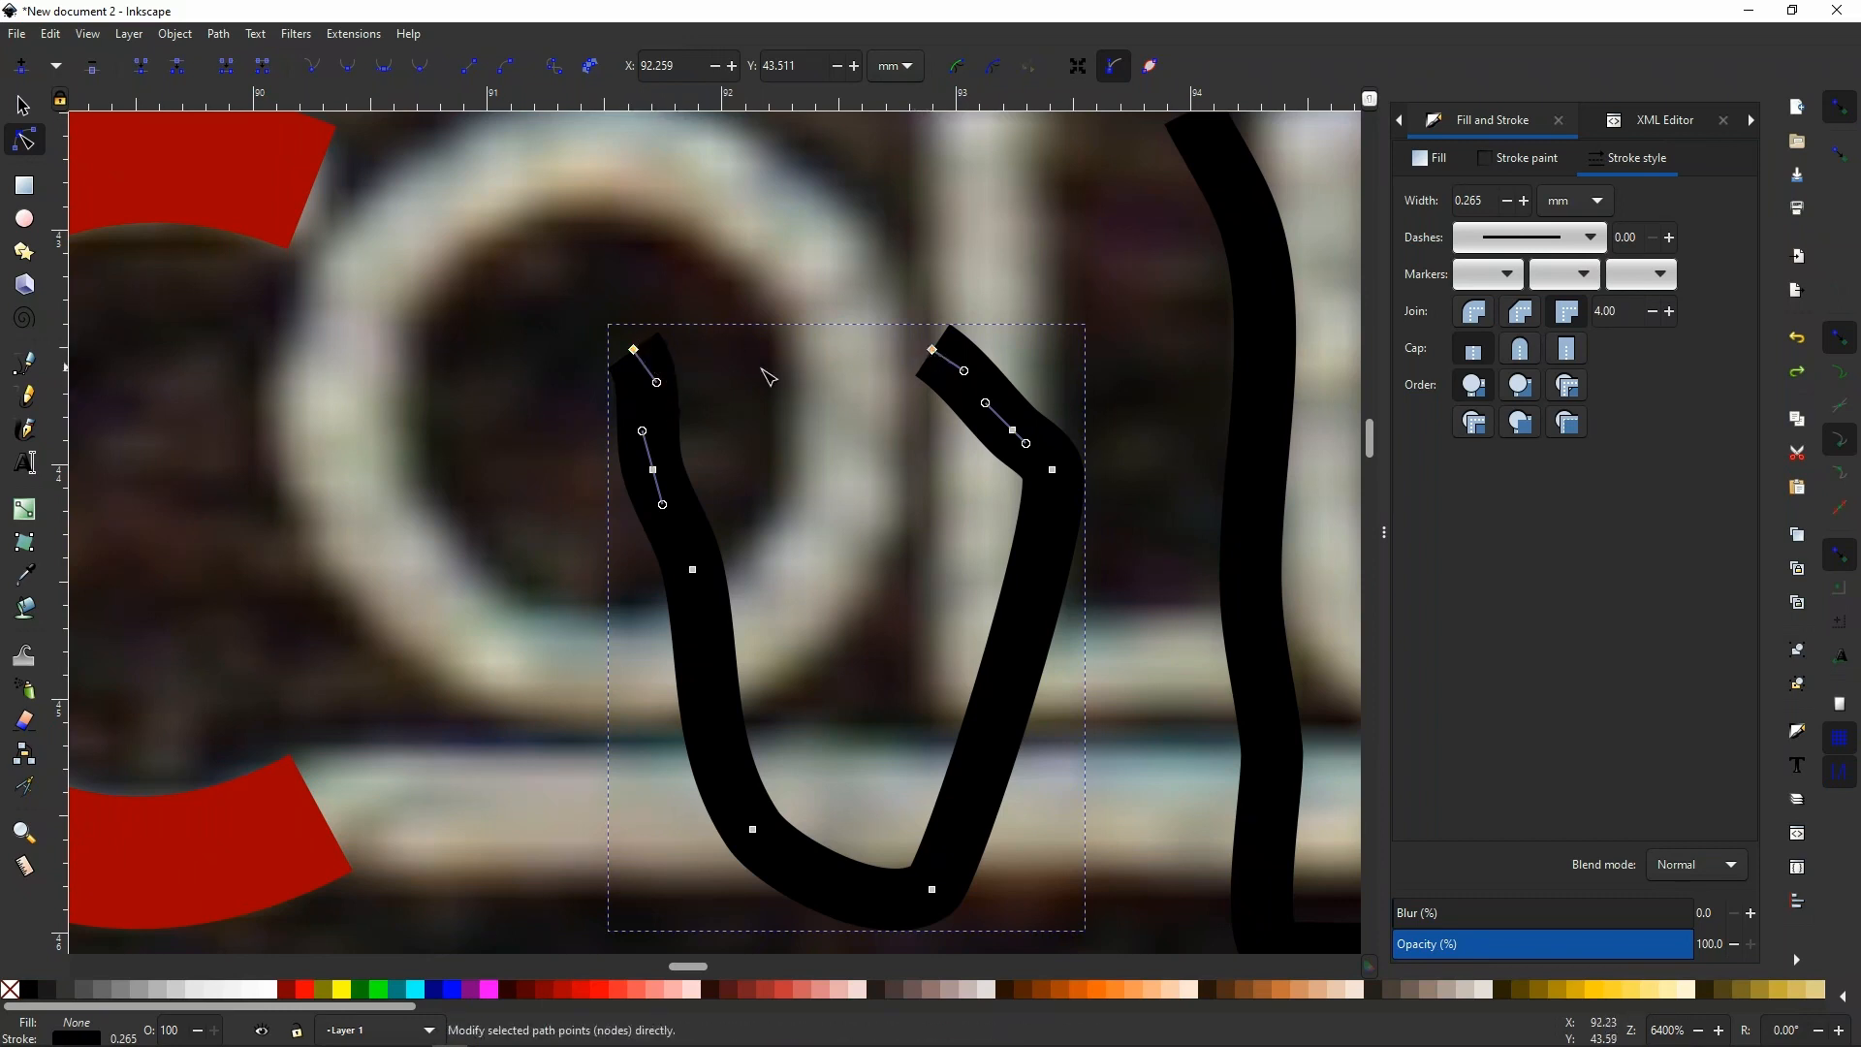
click(226, 65)
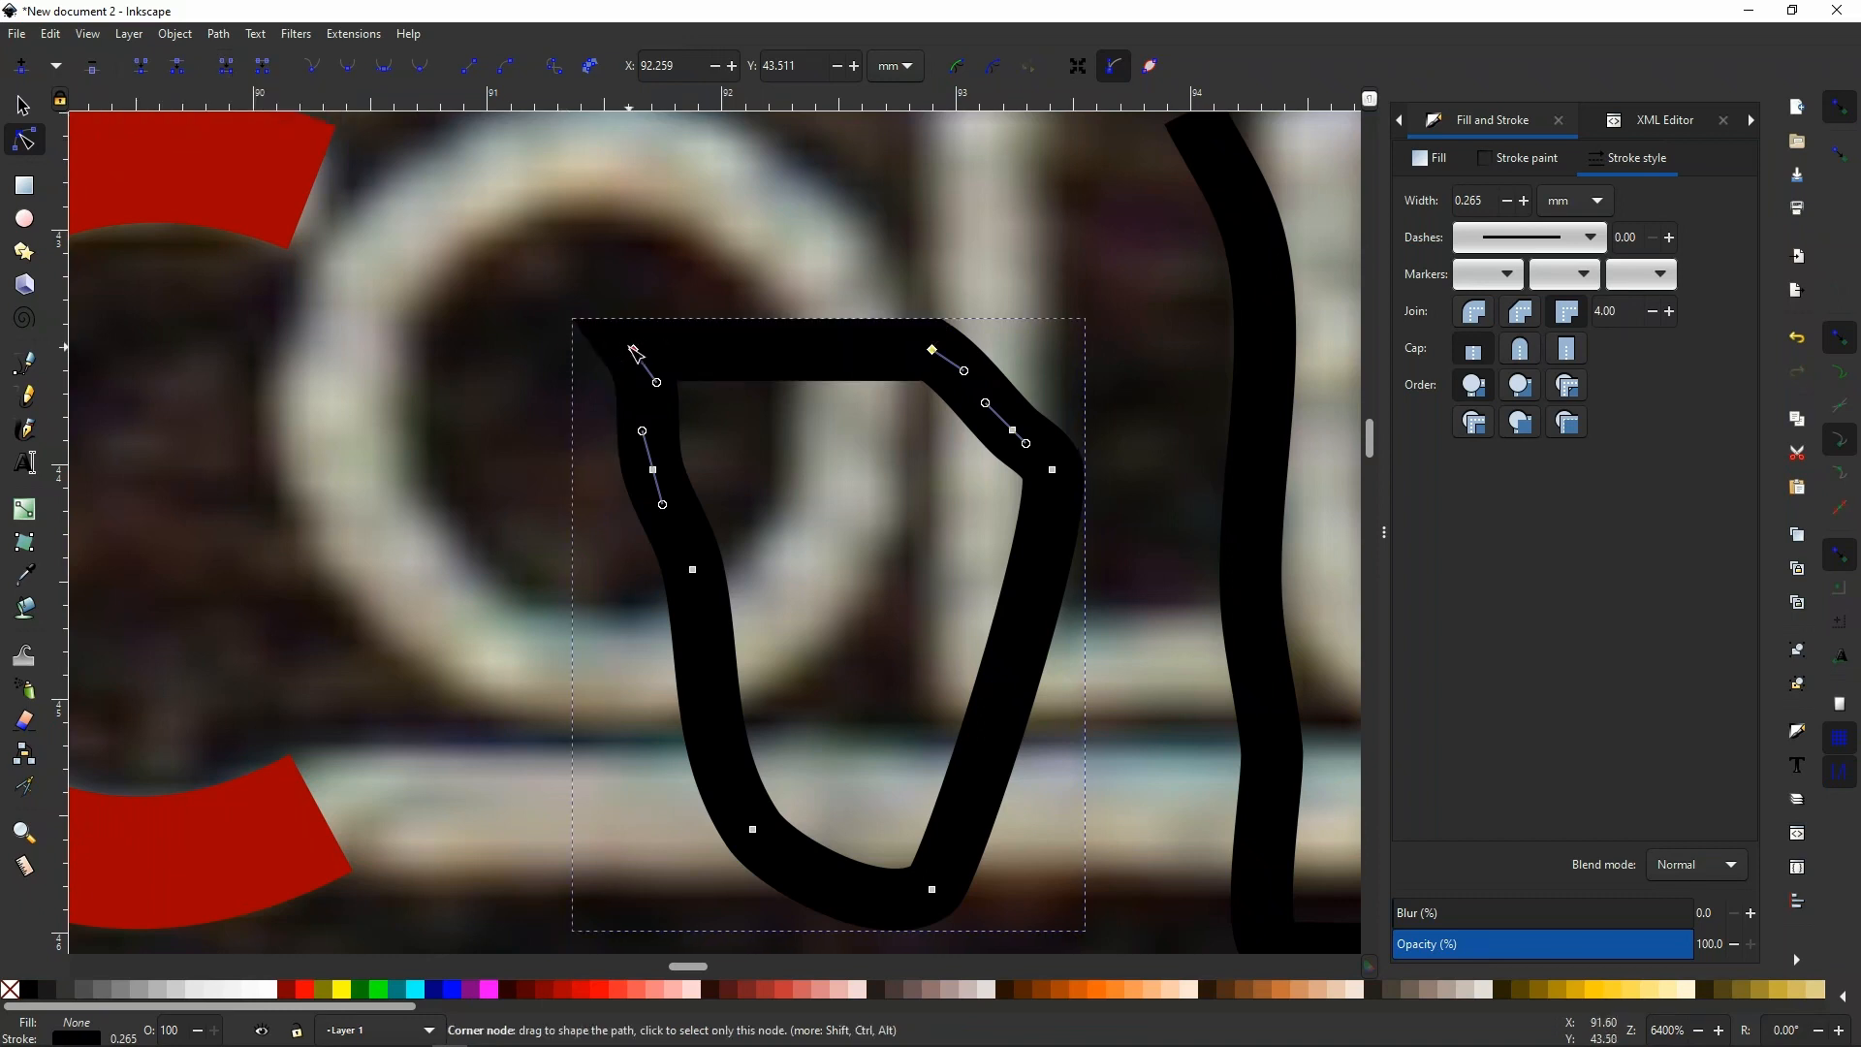
drag(636, 353, 580, 336)
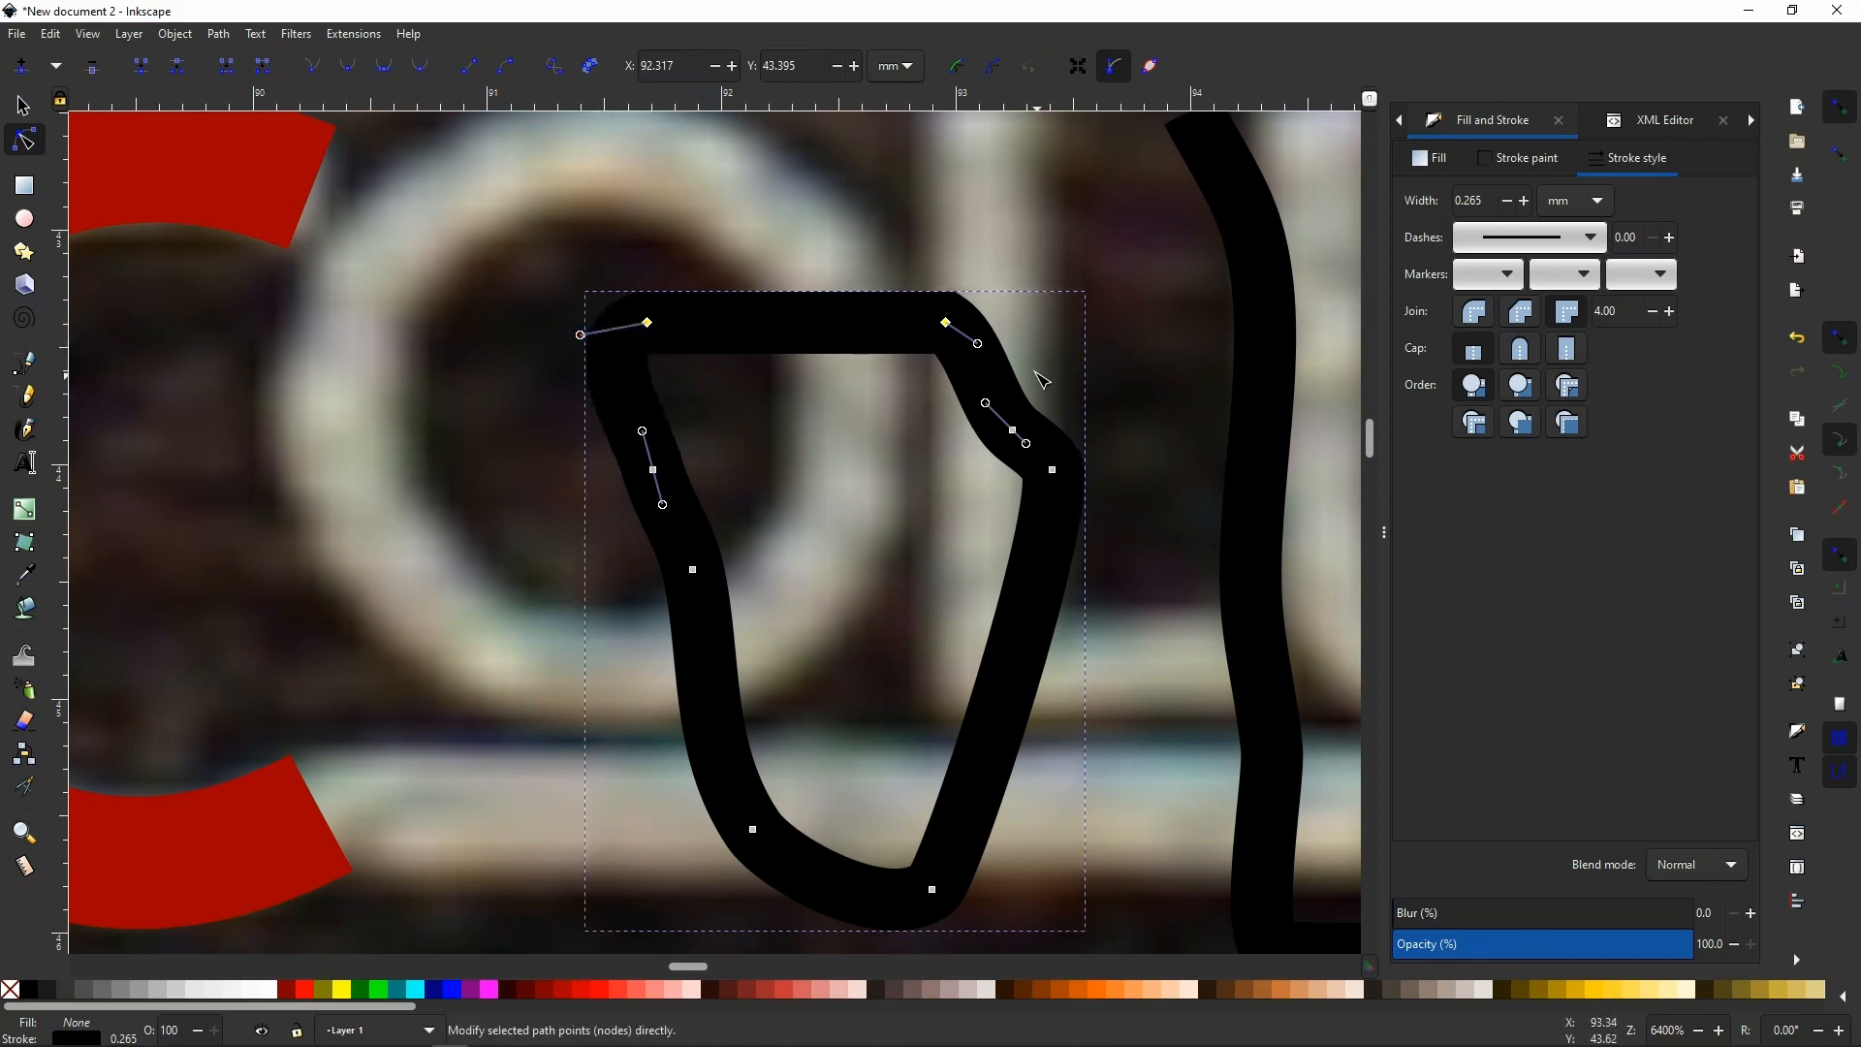
drag(1004, 368, 1014, 335)
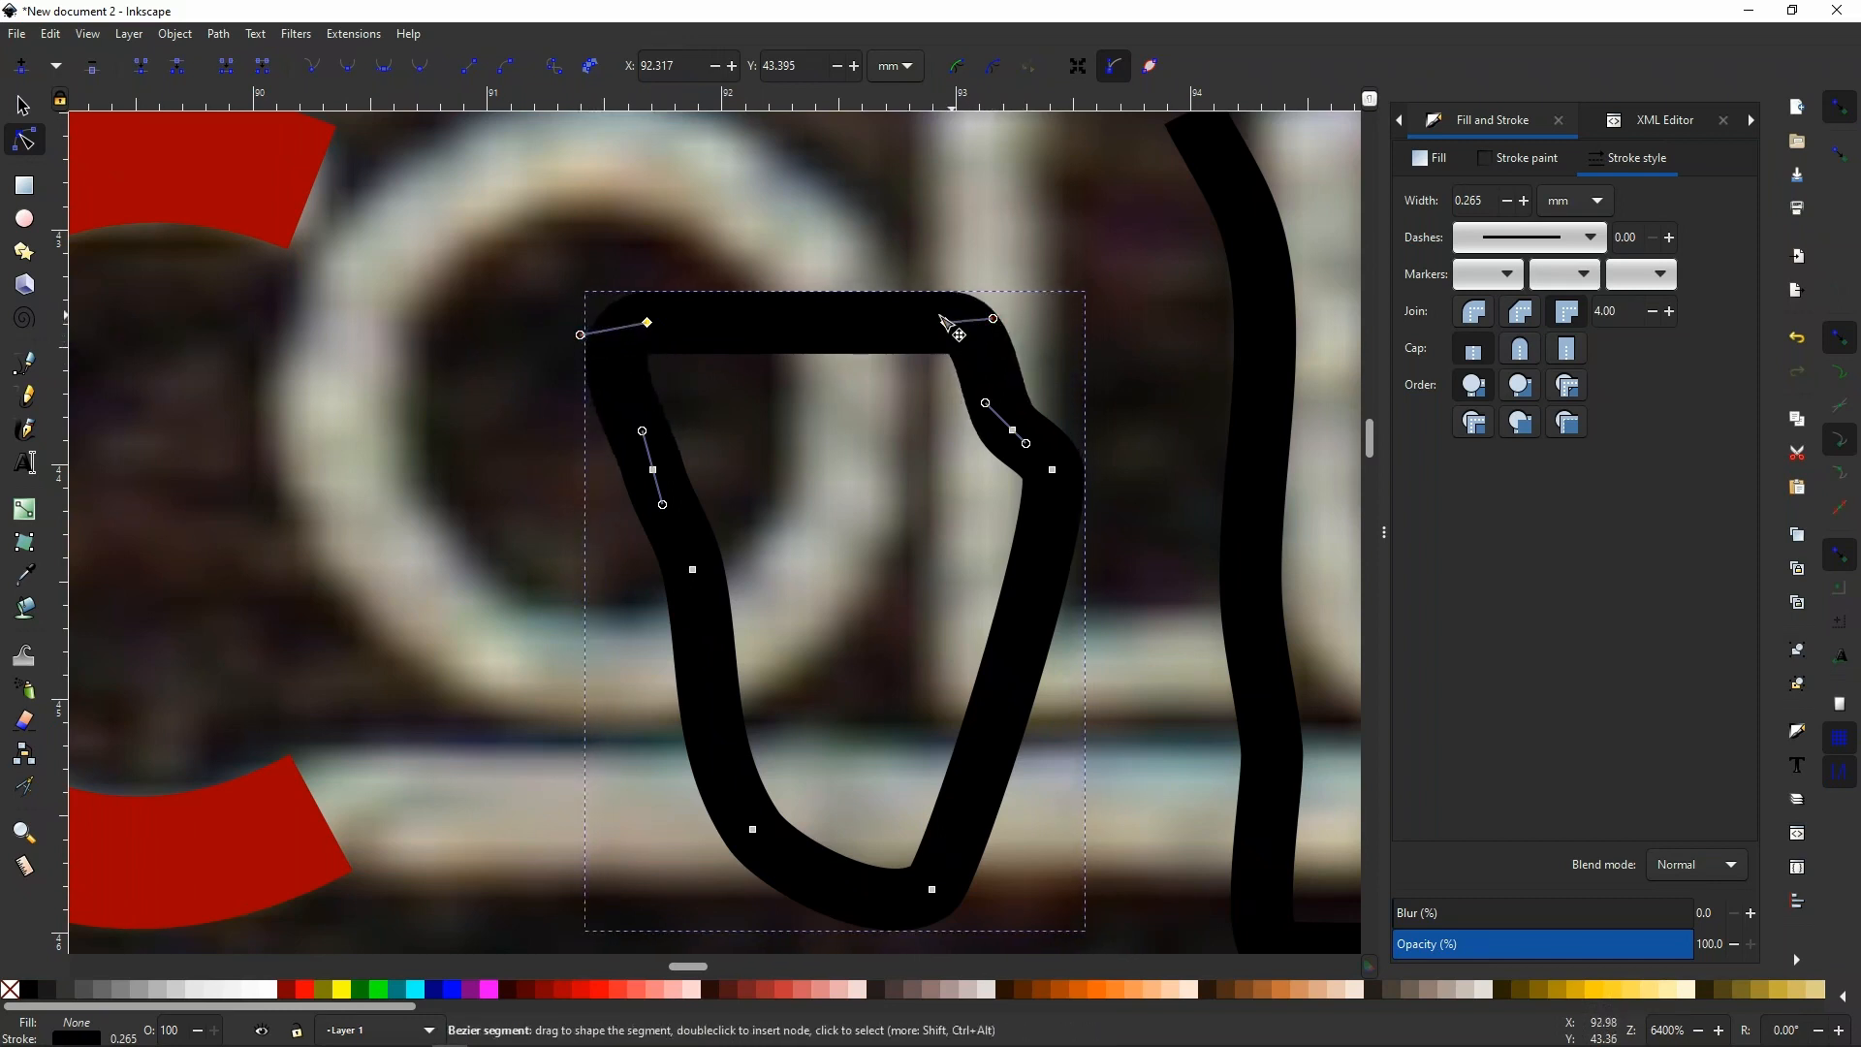
drag(787, 333, 809, 243)
mouse_move(996, 373)
mouse_down()
mouse_move(922, 491)
mouse_move(823, 536)
mouse_move(1026, 340)
mouse_move(1026, 373)
mouse_up()
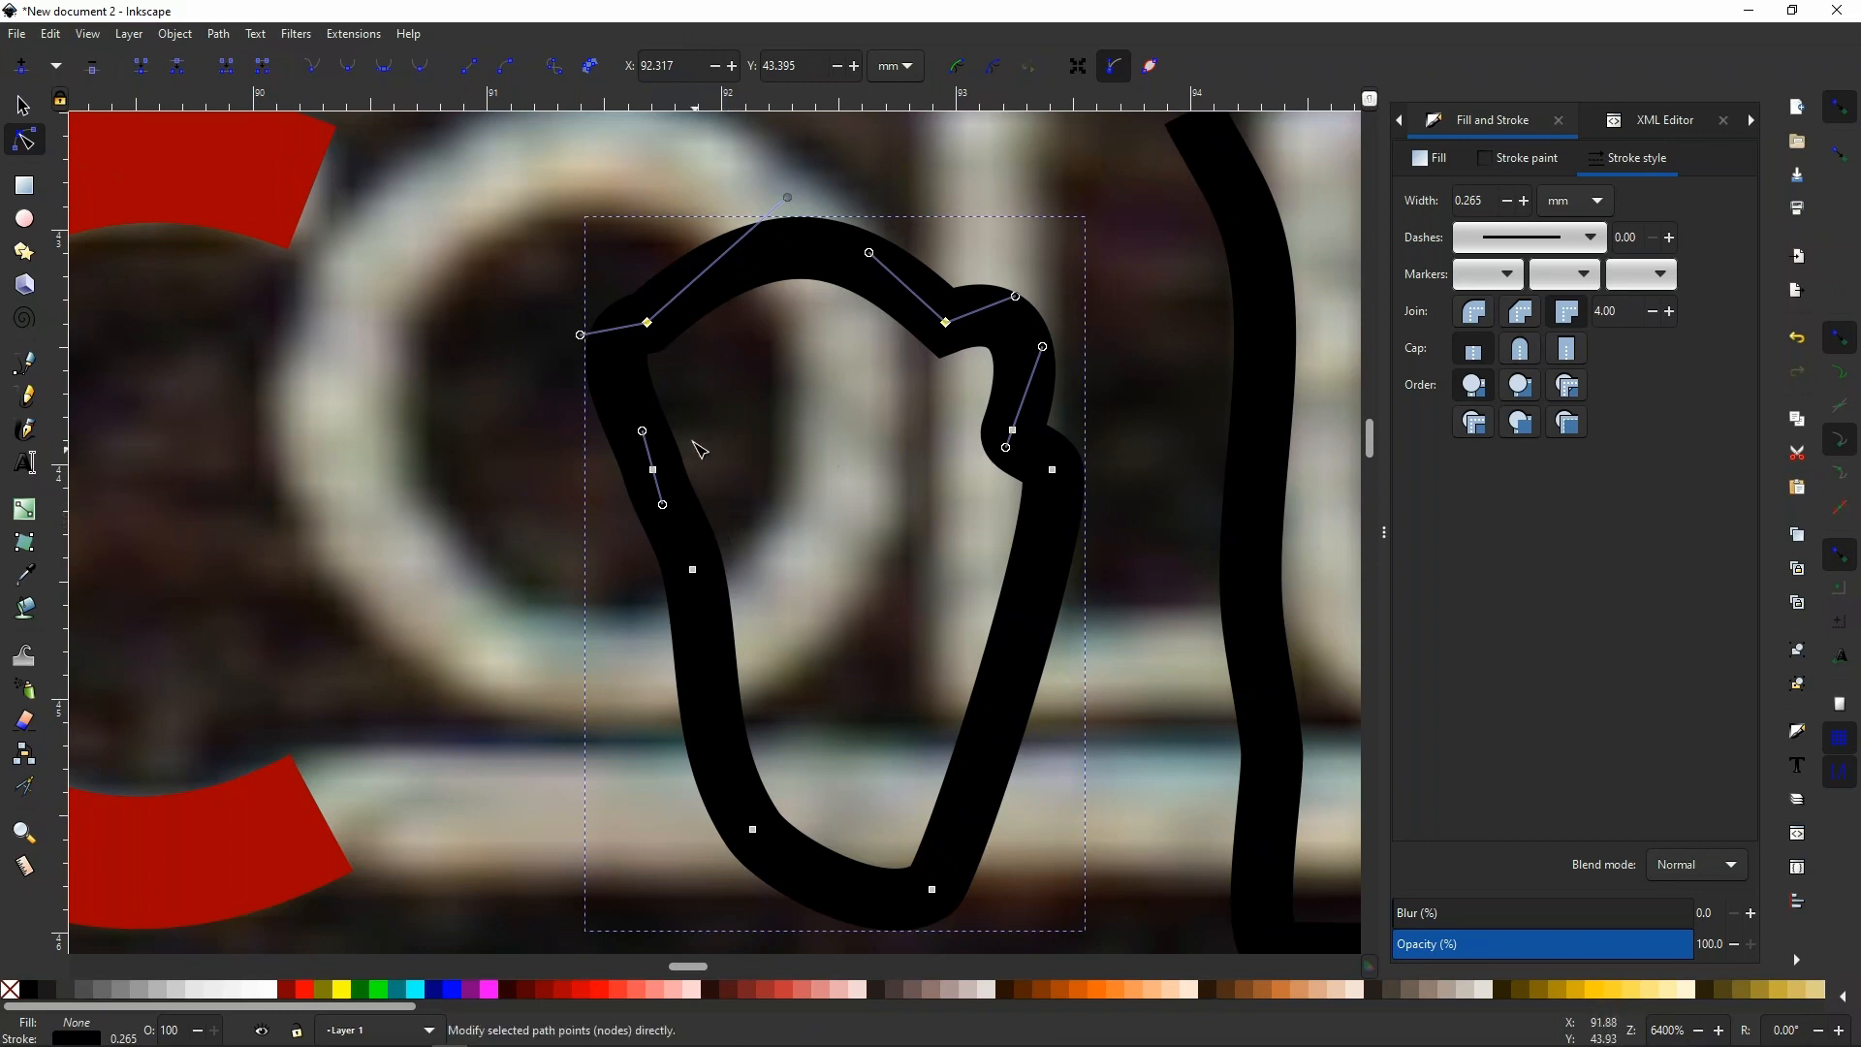
Delete the O's two top nodes and the adjacent upper-right node to simplify its upper curve.
click(647, 324)
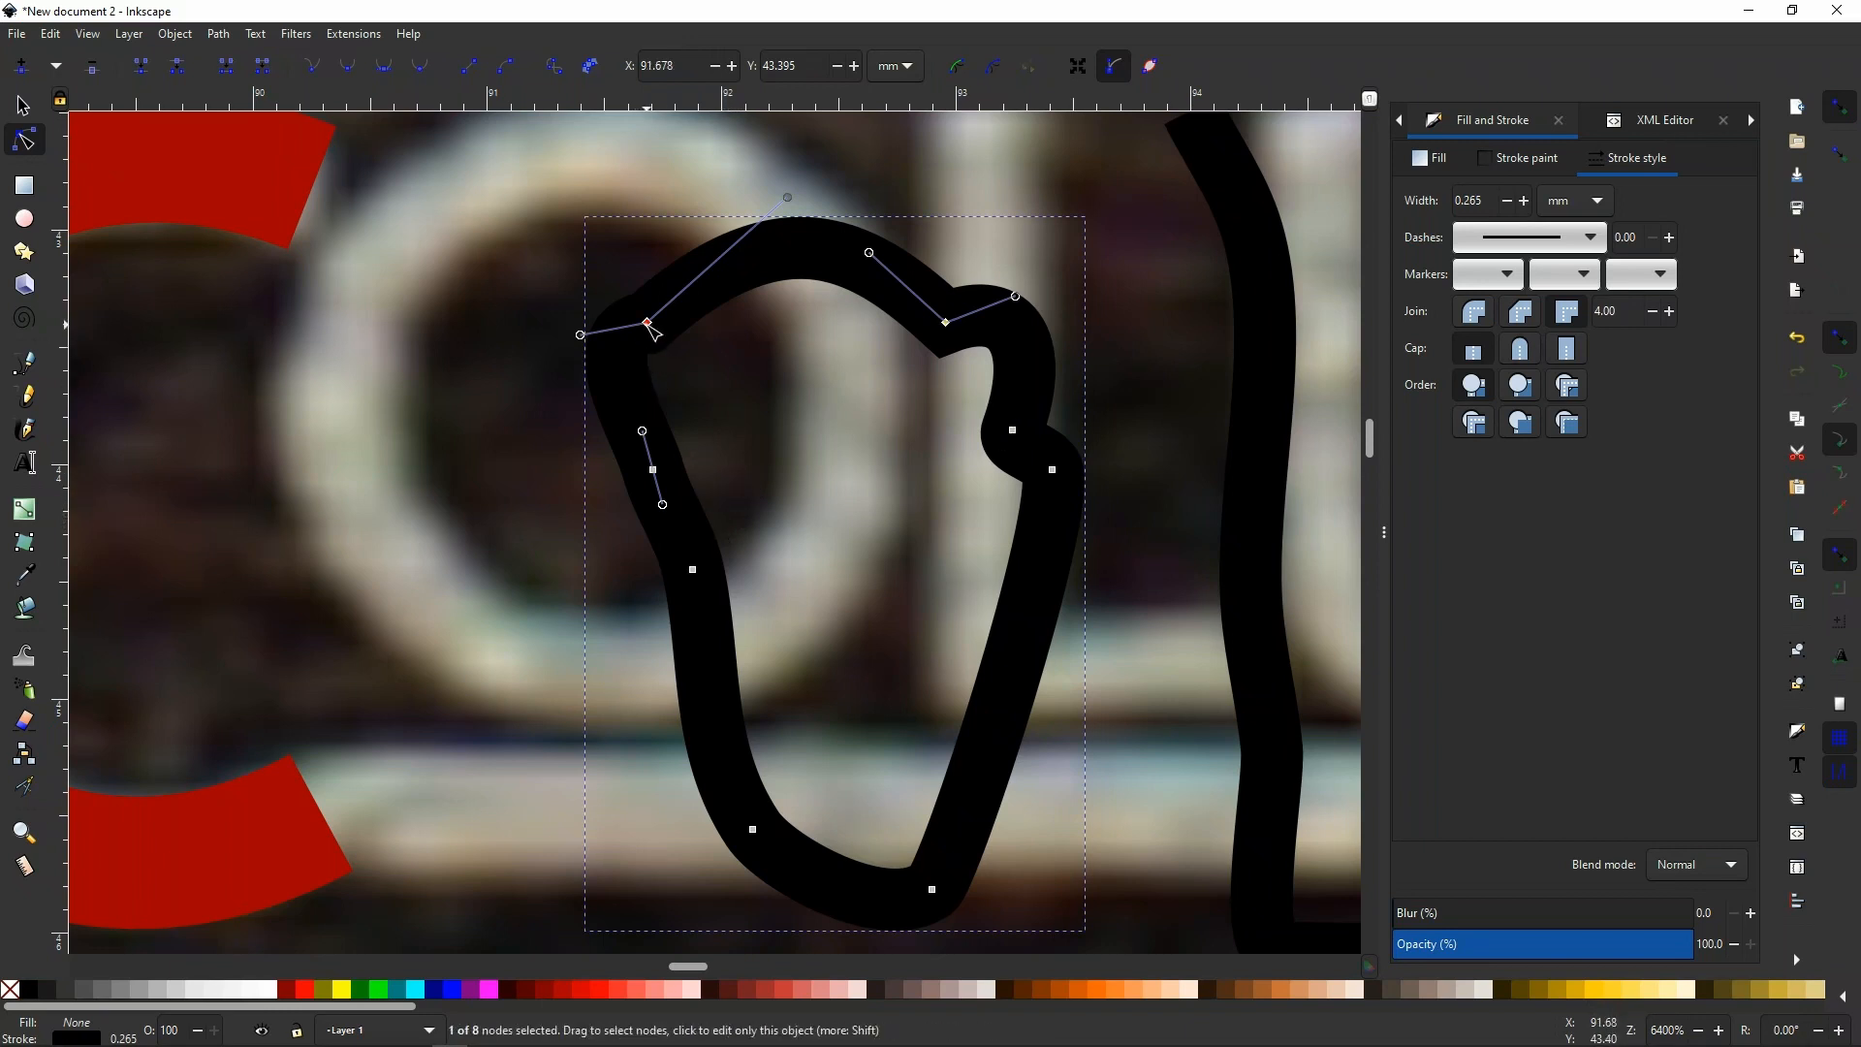
key(Delete)
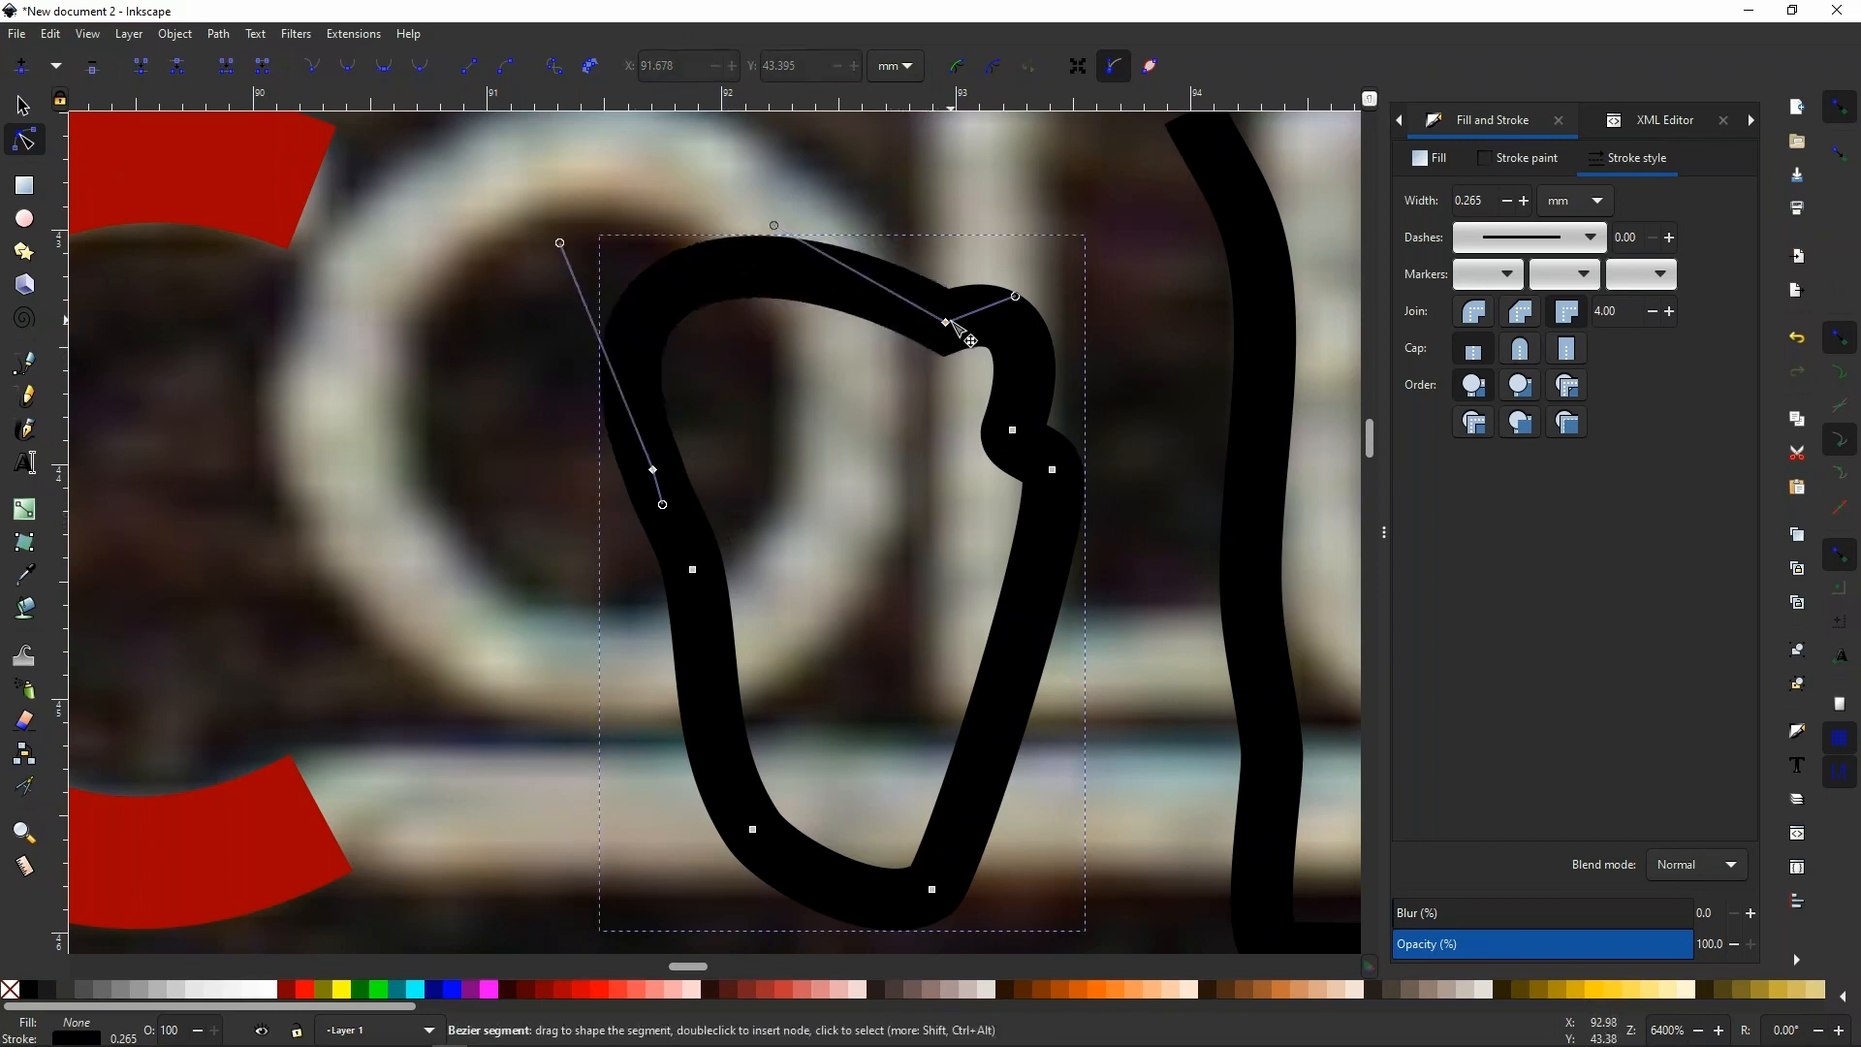
key(Delete)
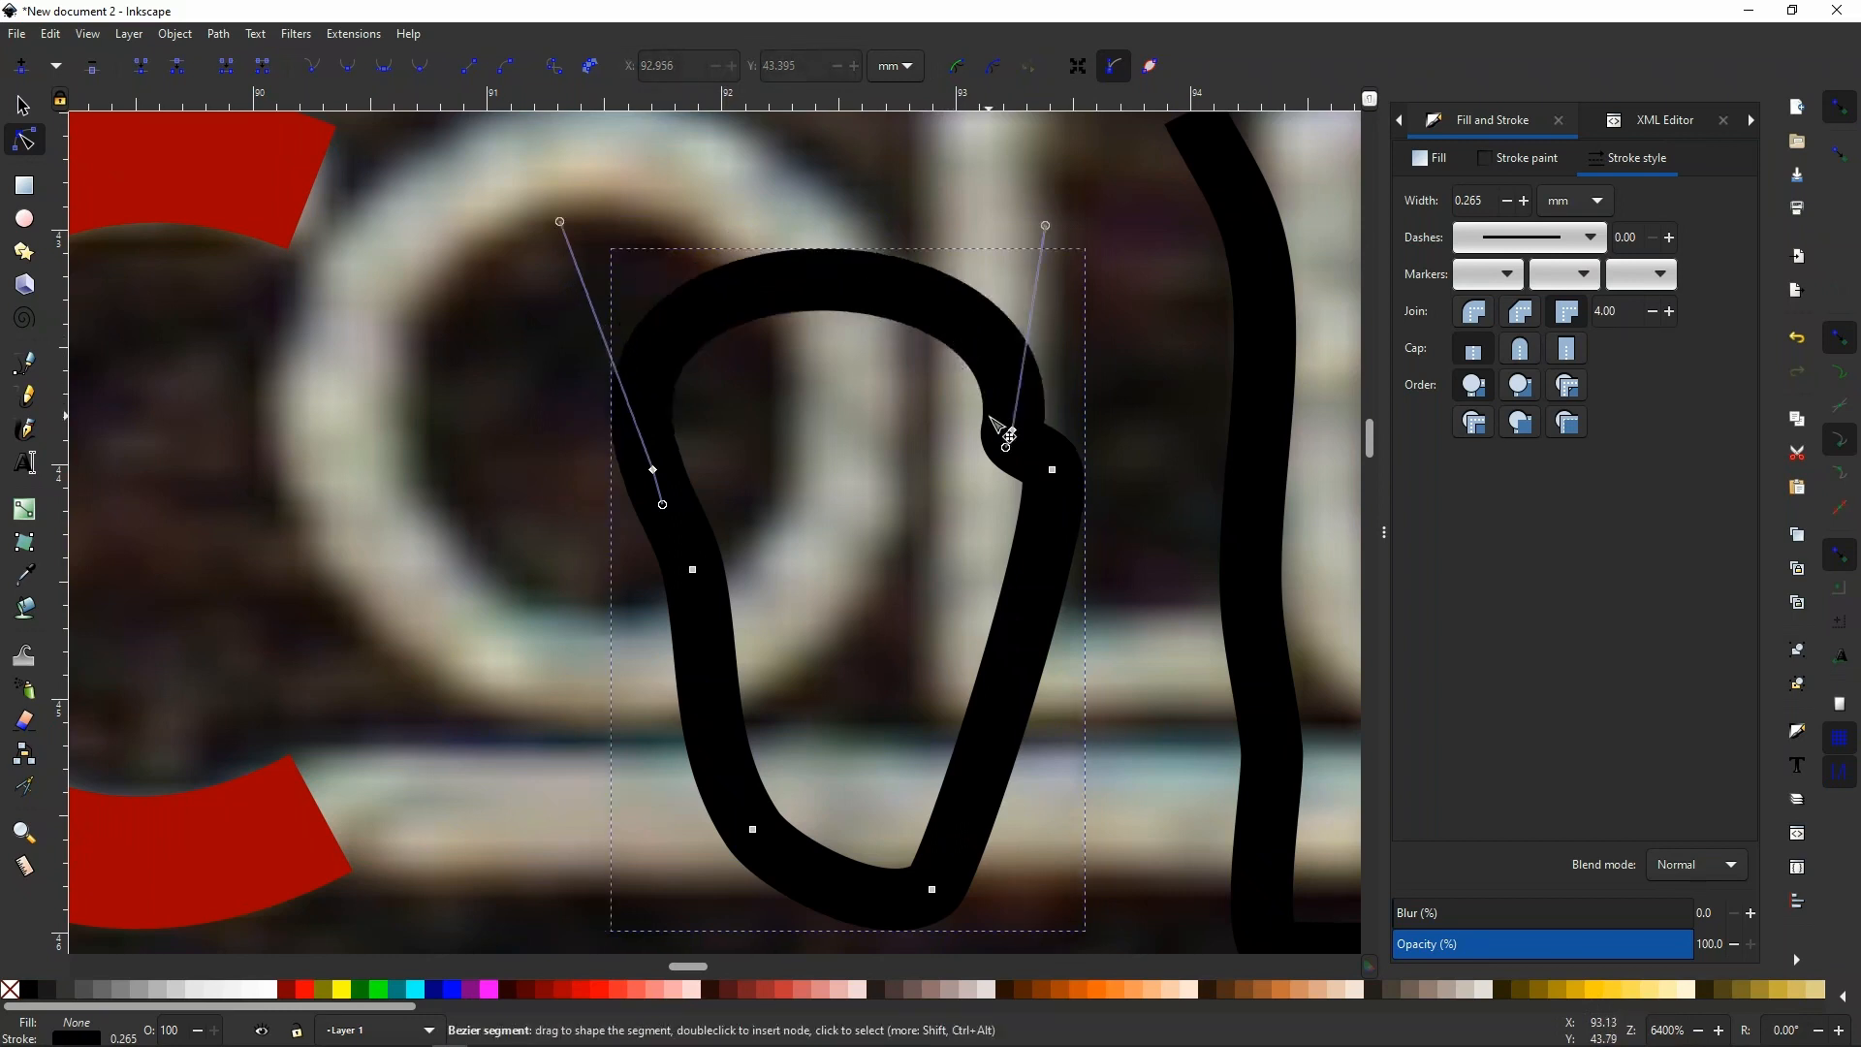
click(1013, 429)
key(Delete)
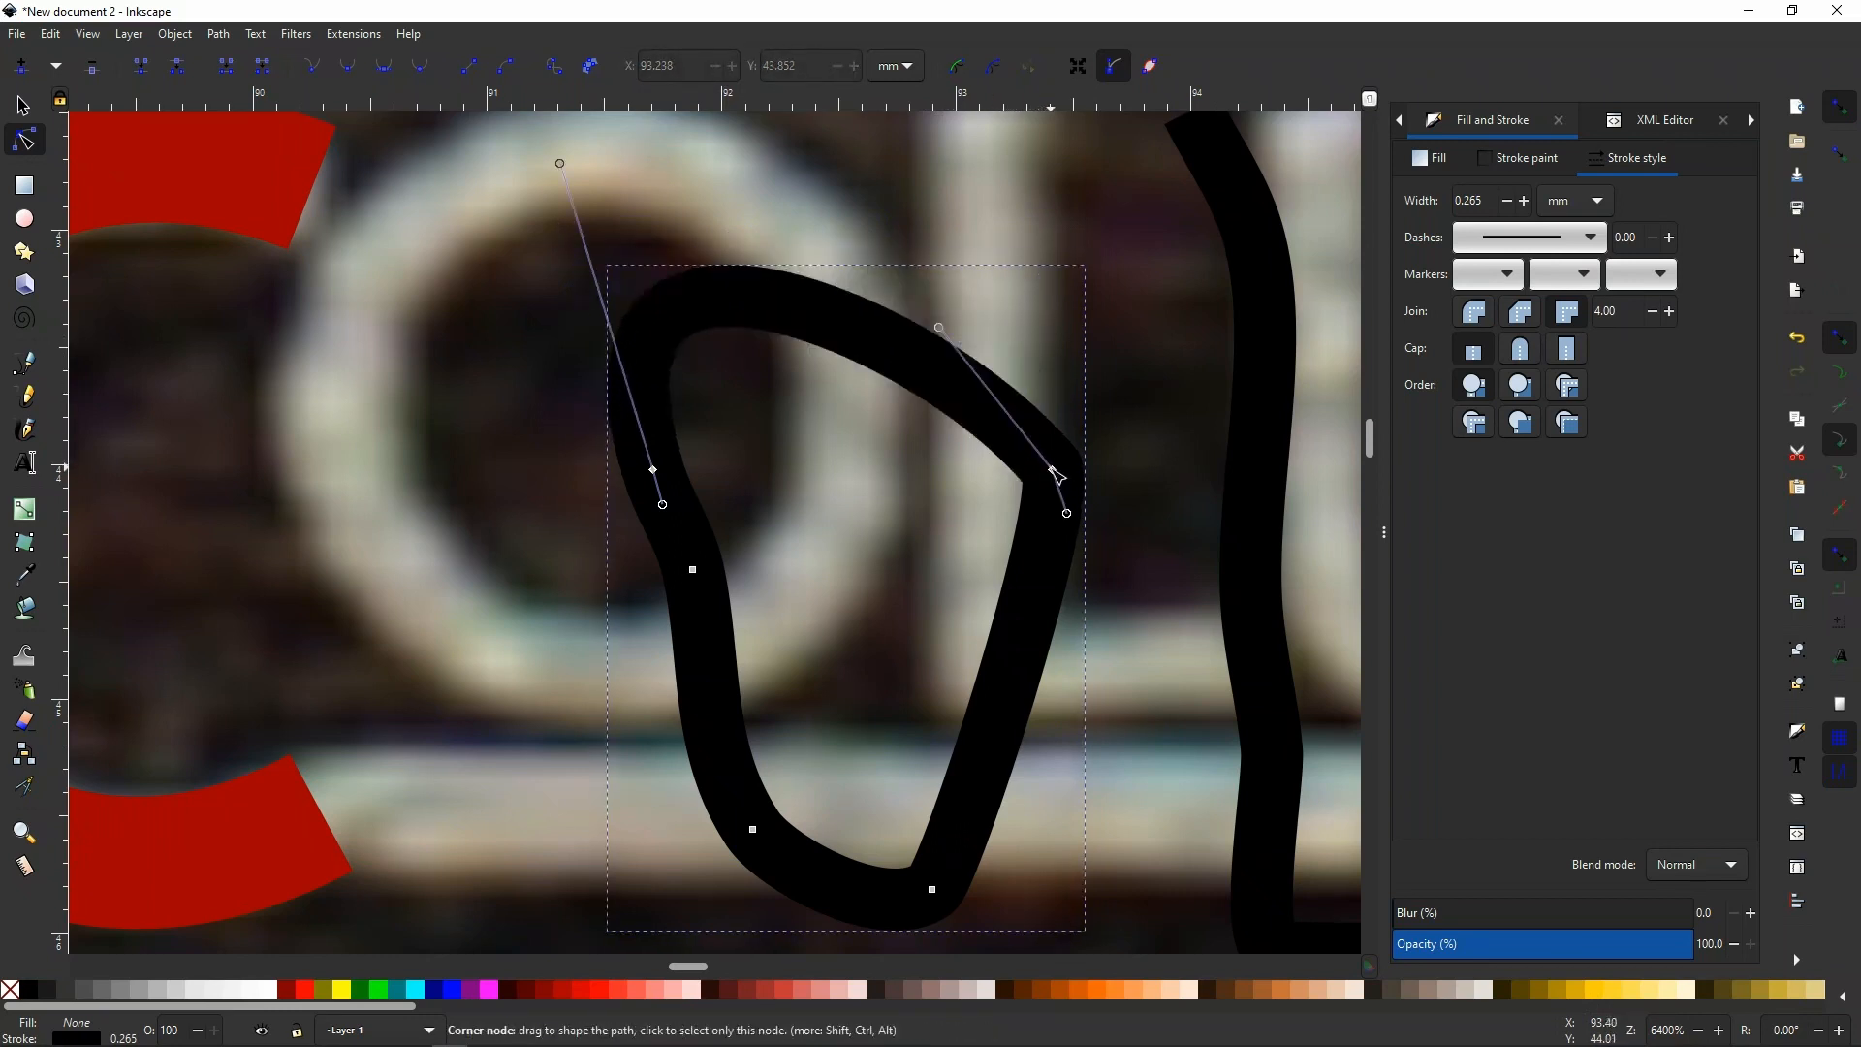
Delete the O's right node, the upper of its left nodes and its lower-left node, leaving two nodes.
click(1053, 470)
key(Delete)
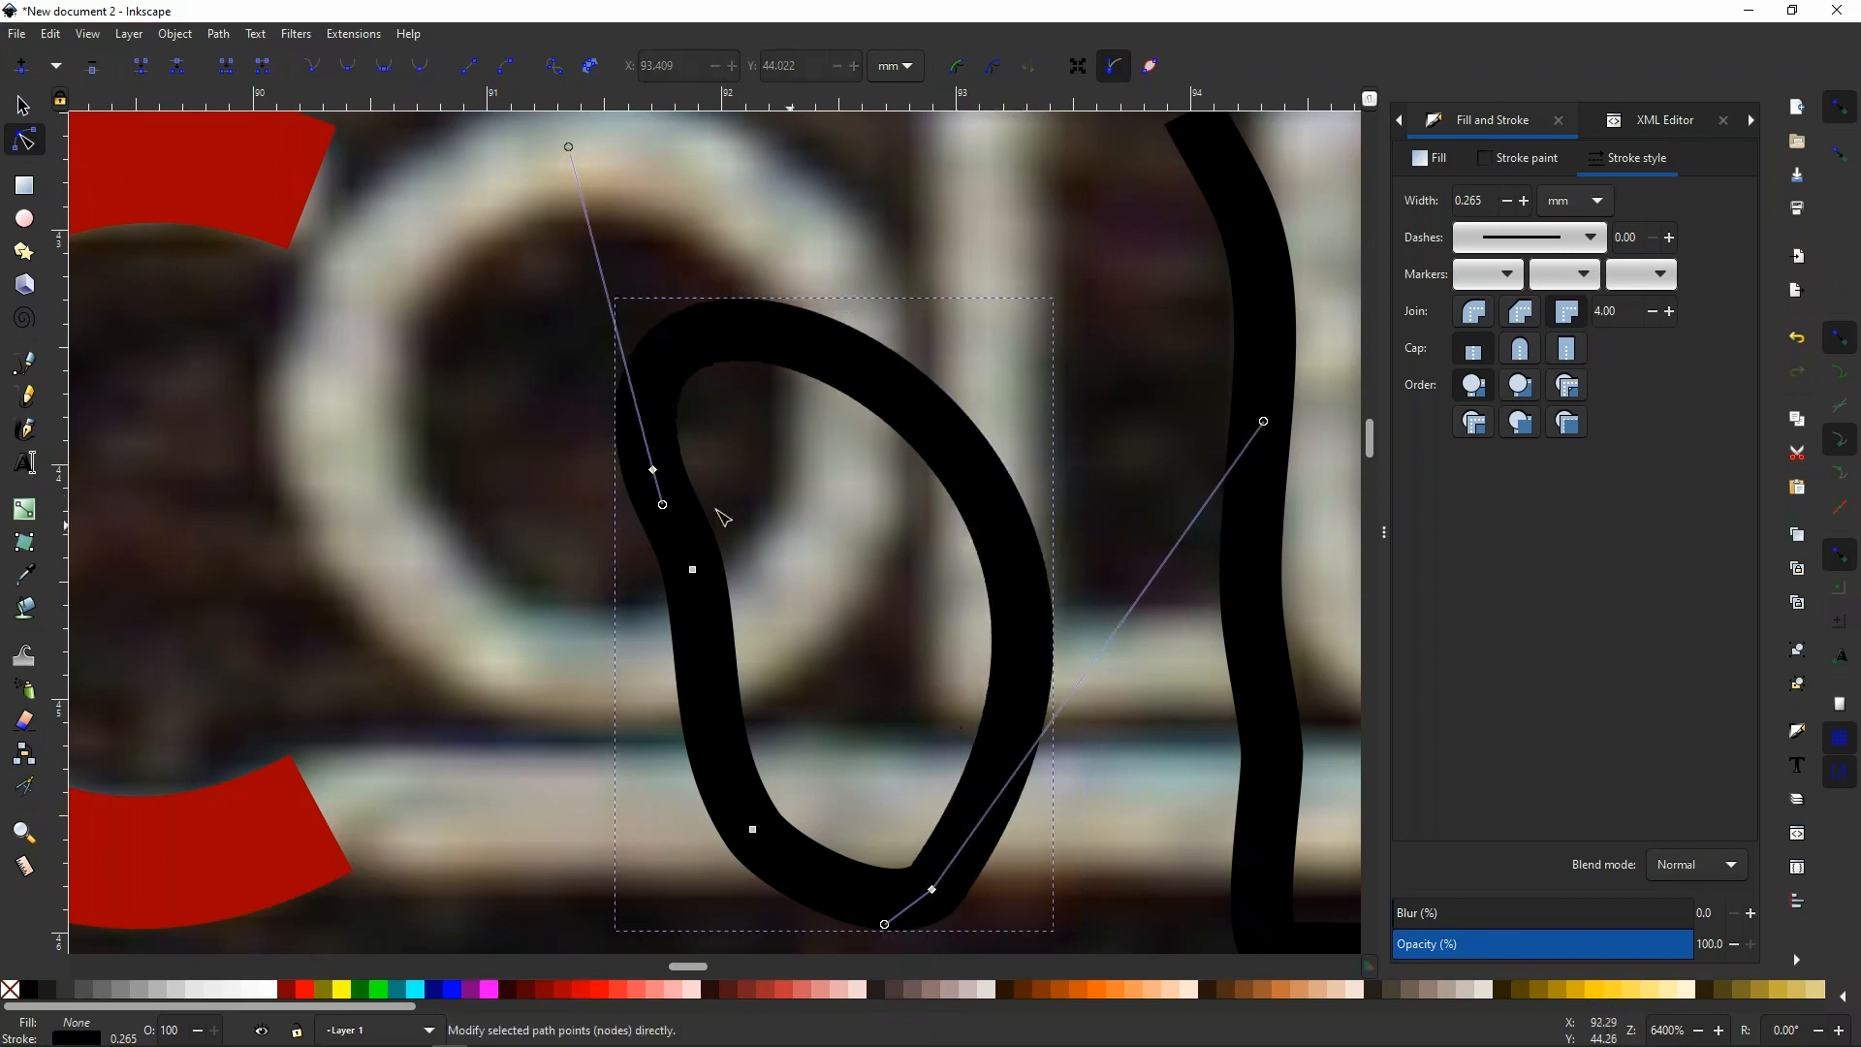
click(658, 474)
key(Delete)
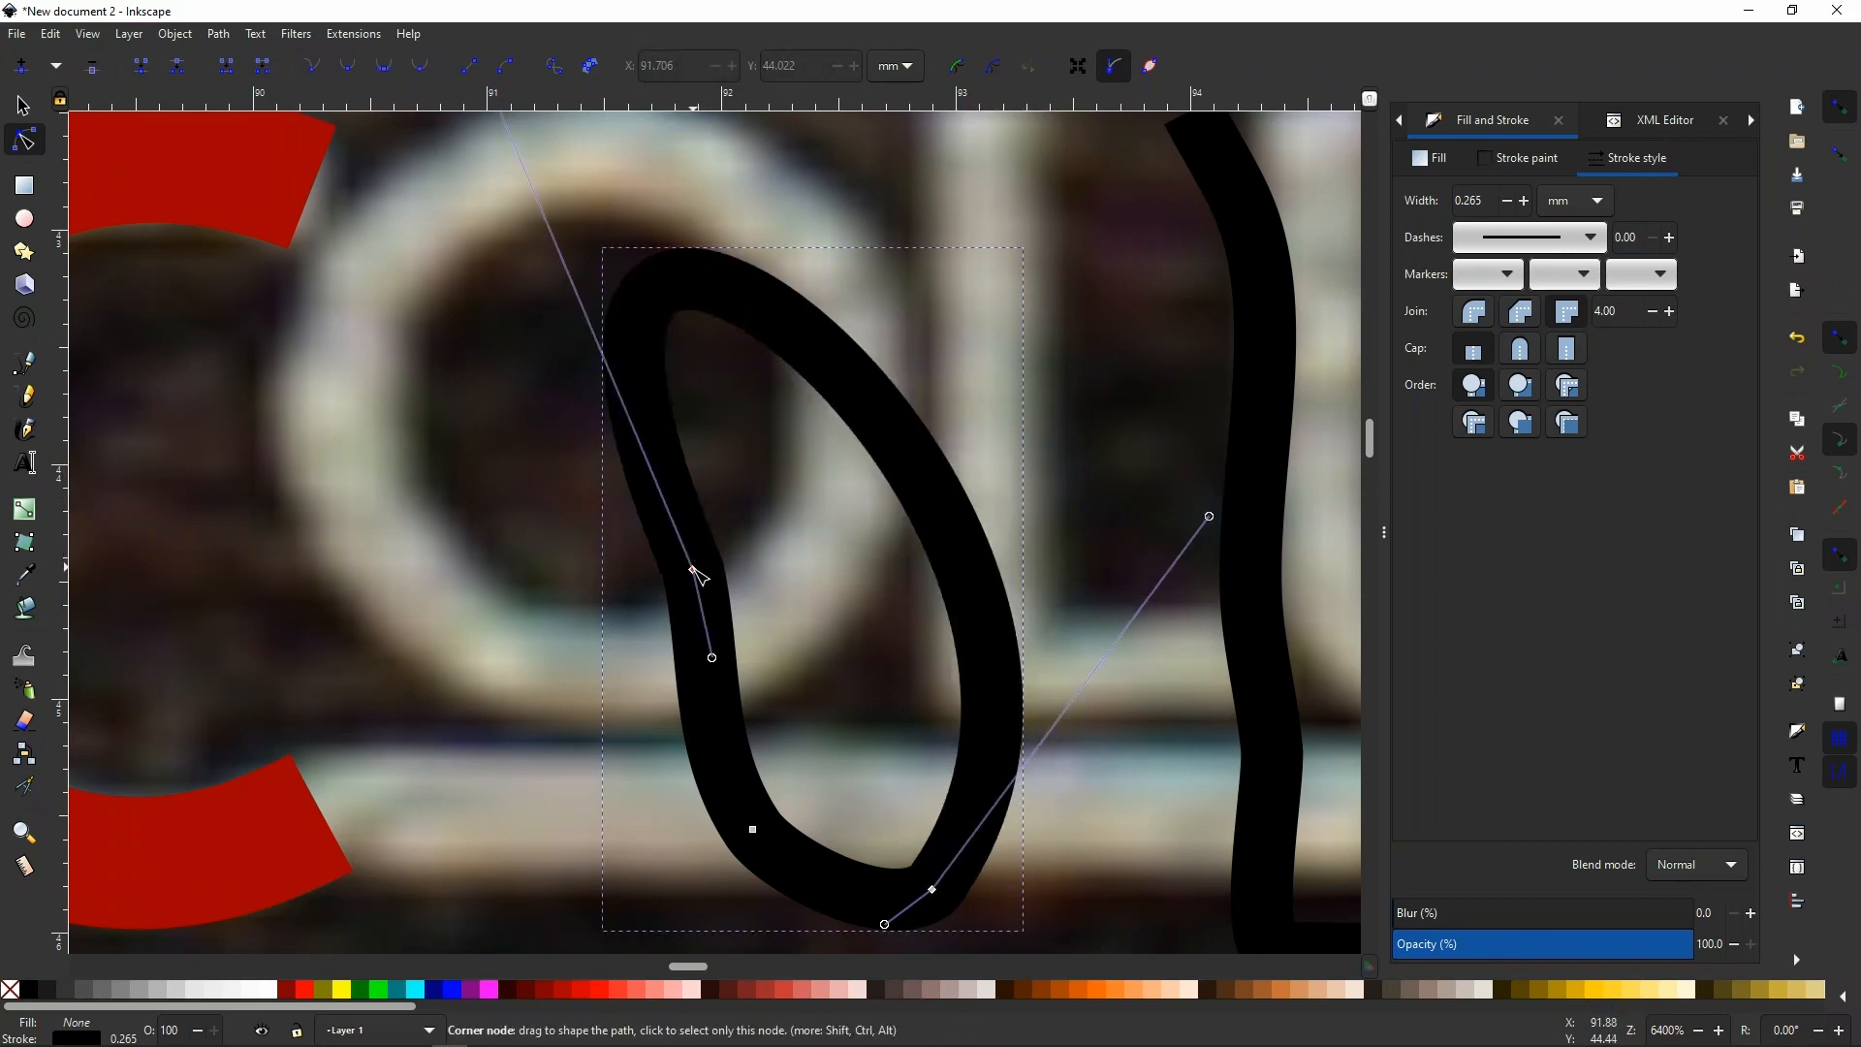
click(753, 830)
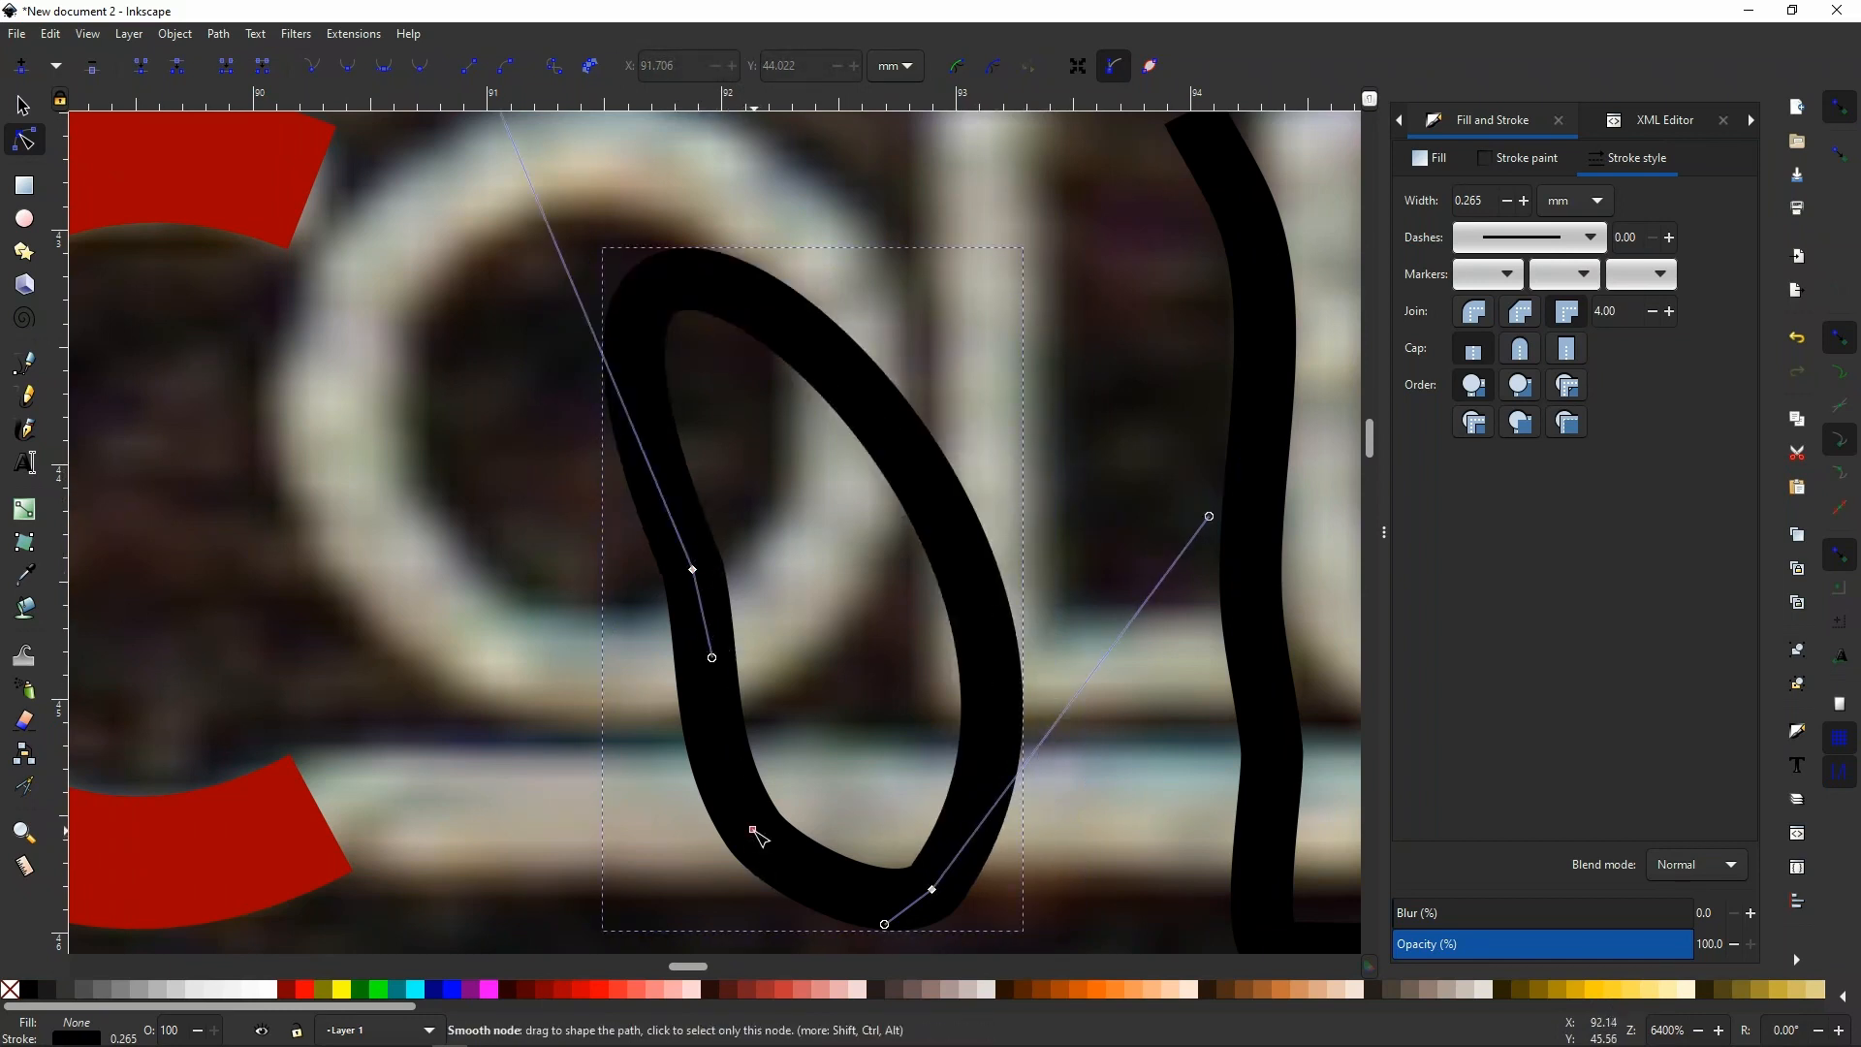
key(Delete)
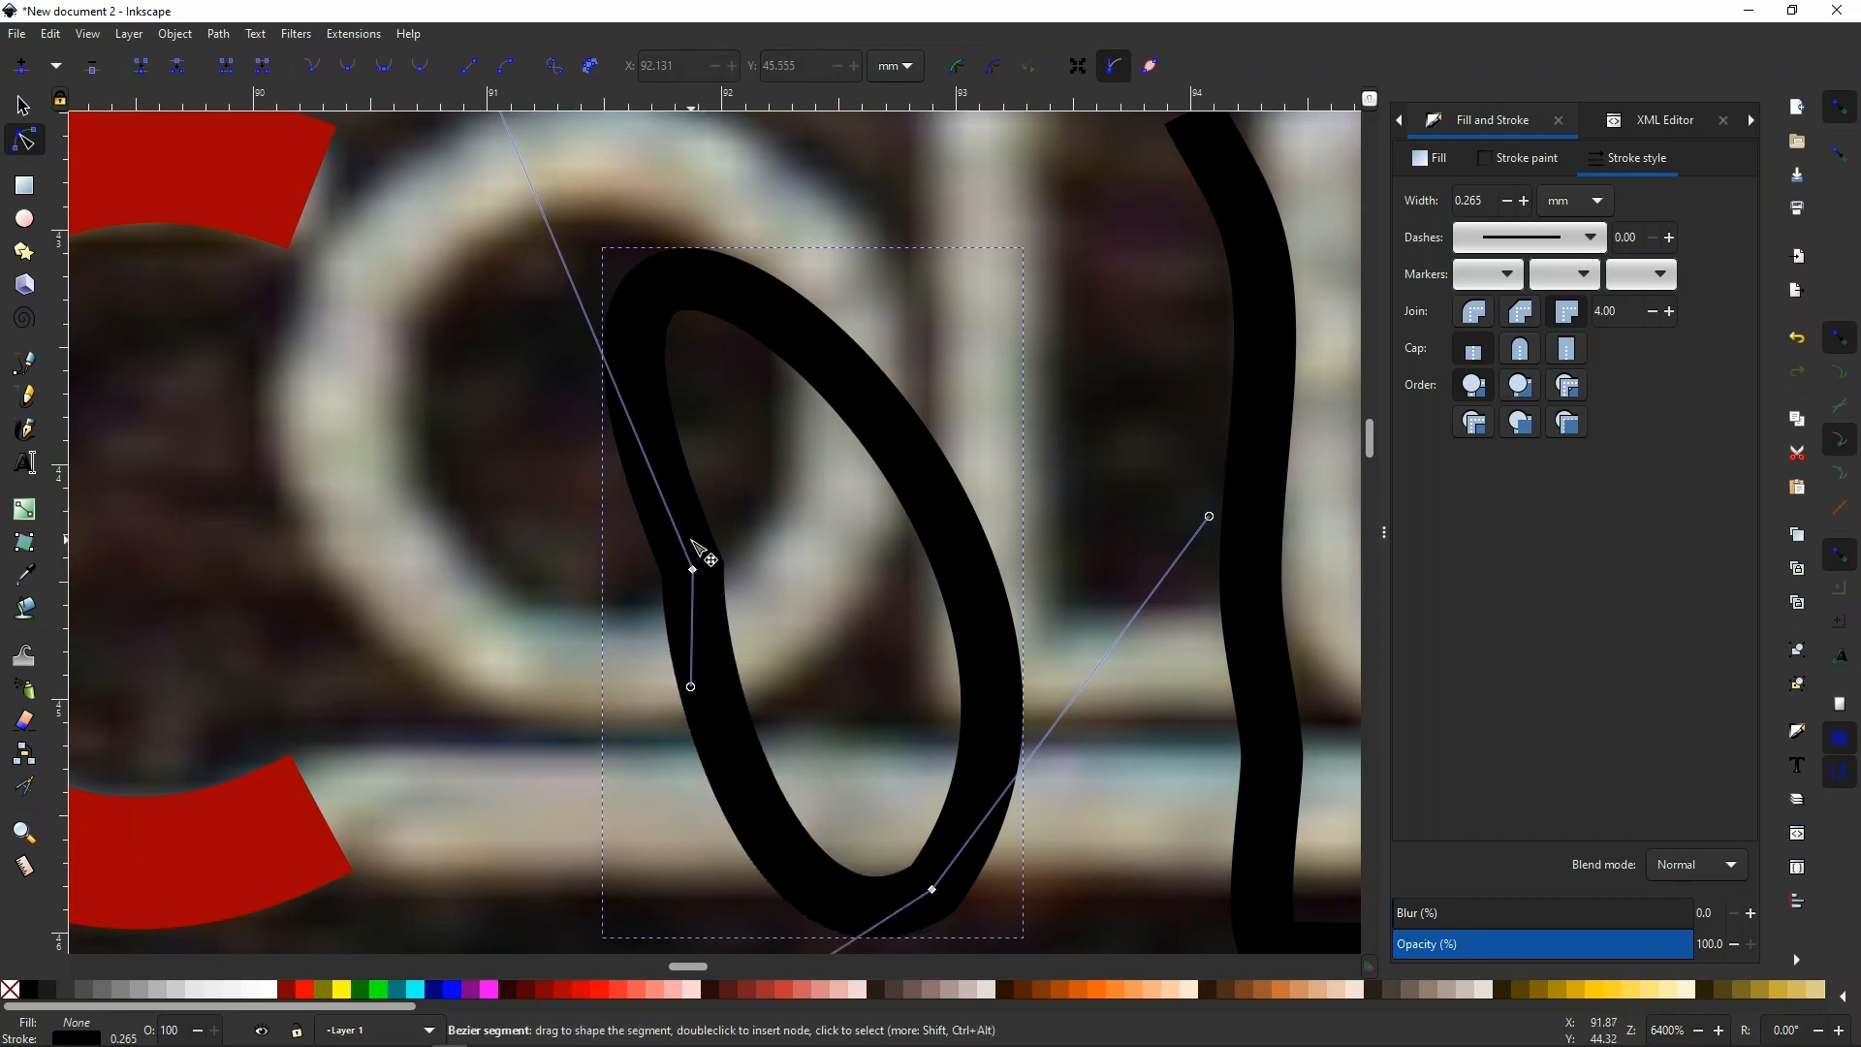
Move the O's left node to the scanned O's top at X 91.529, Y 42.645 mm and make it symmetric with horizontal handles.
scroll(700, 551, down, 2)
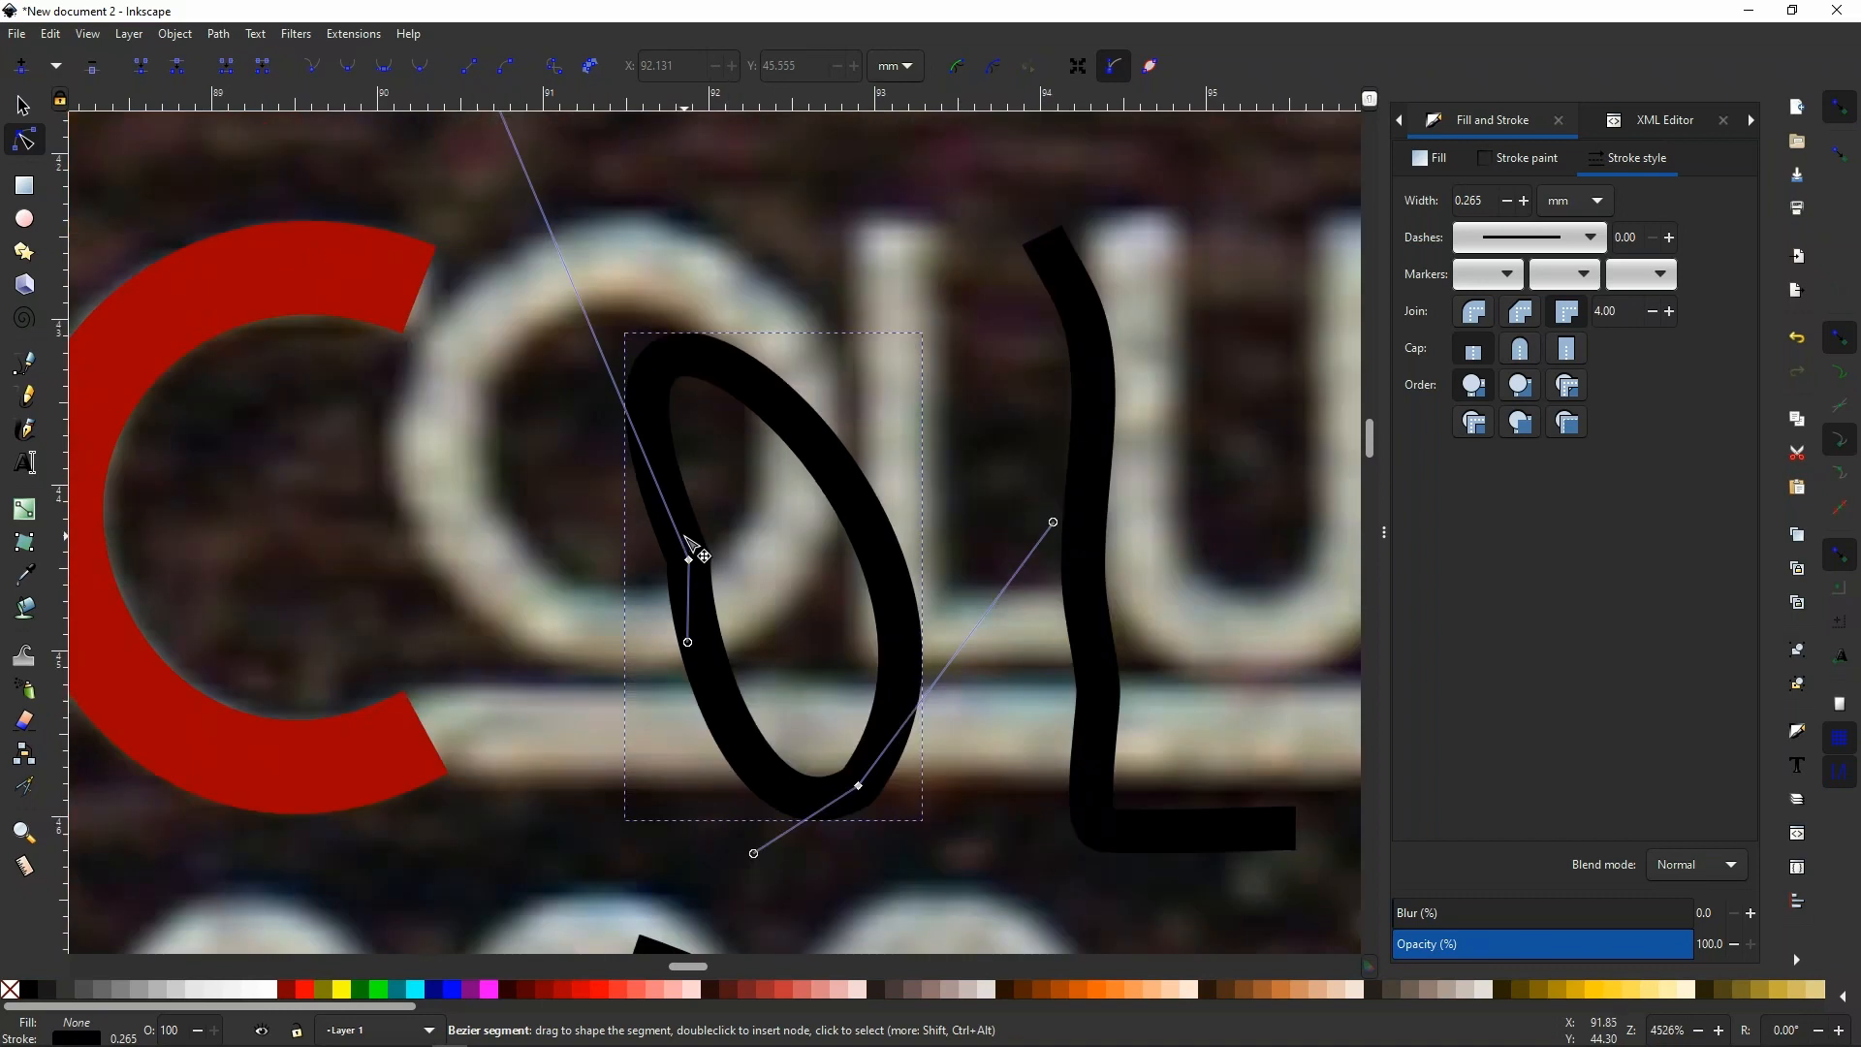
drag(567, 236, 739, 475)
drag(695, 561, 560, 347)
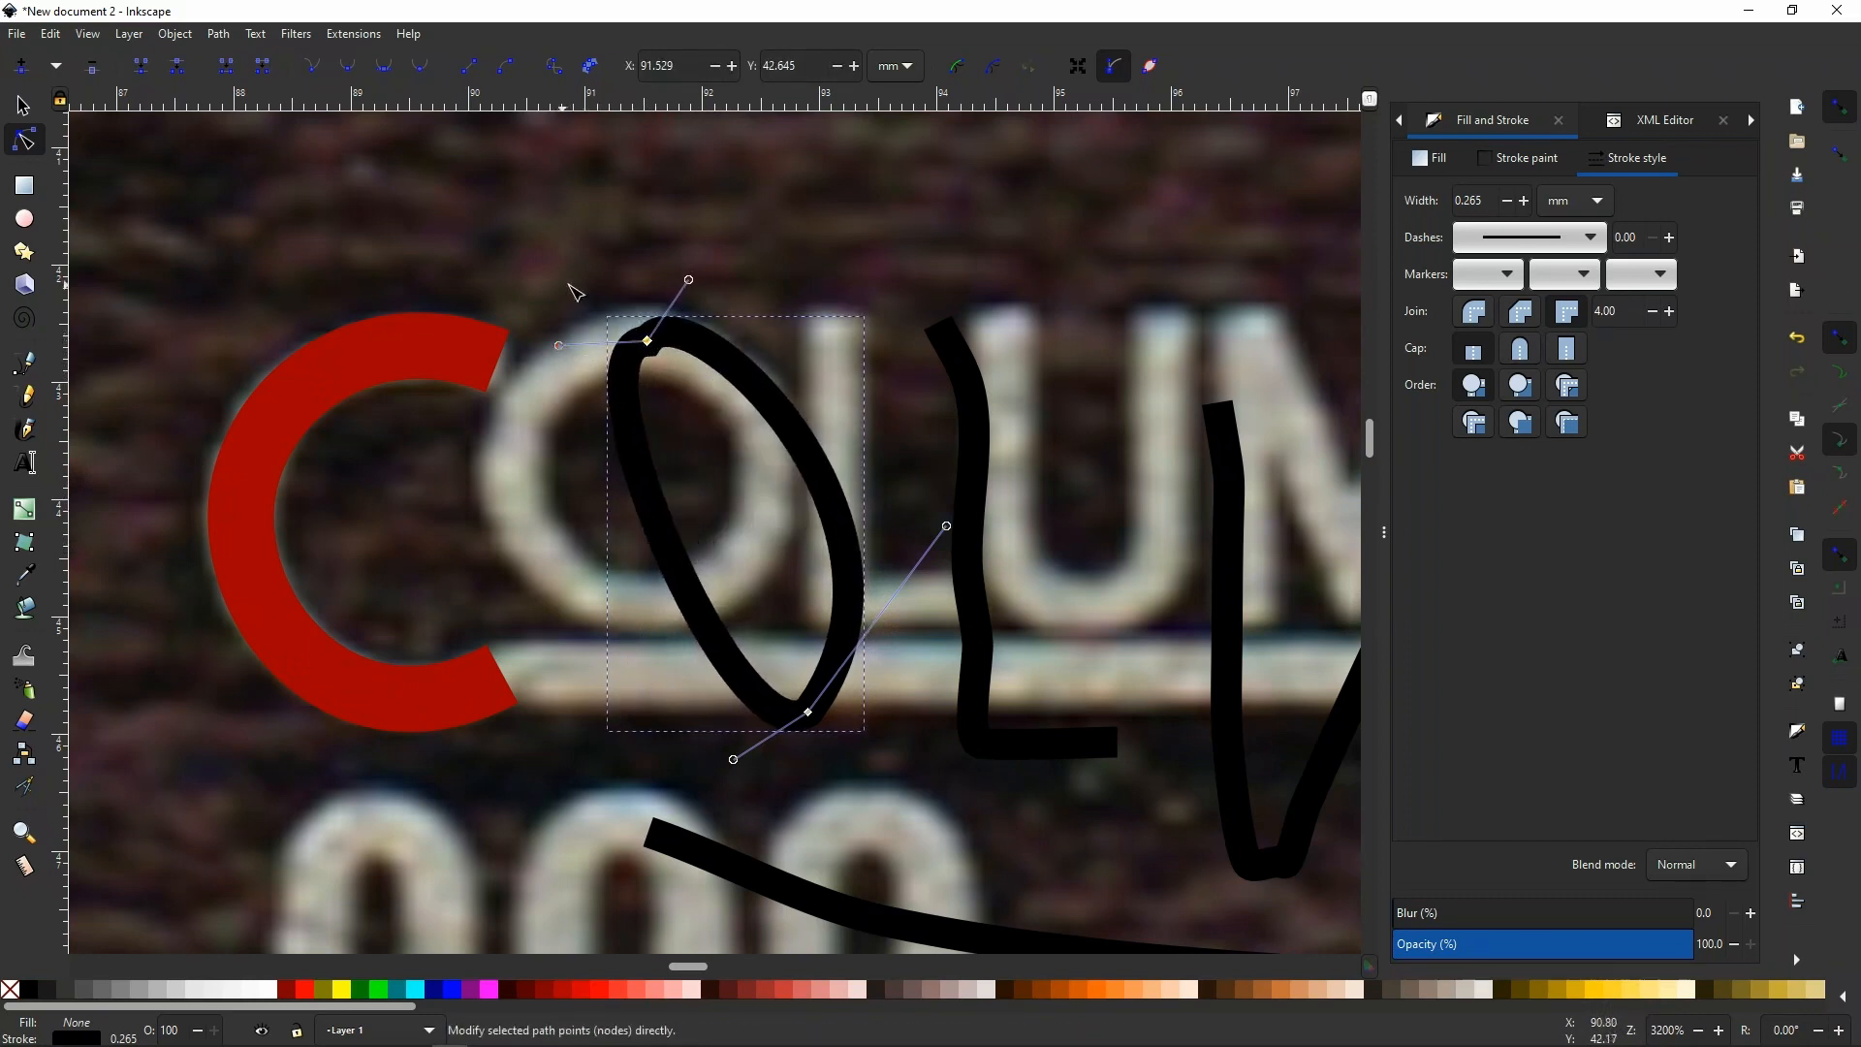
click(349, 70)
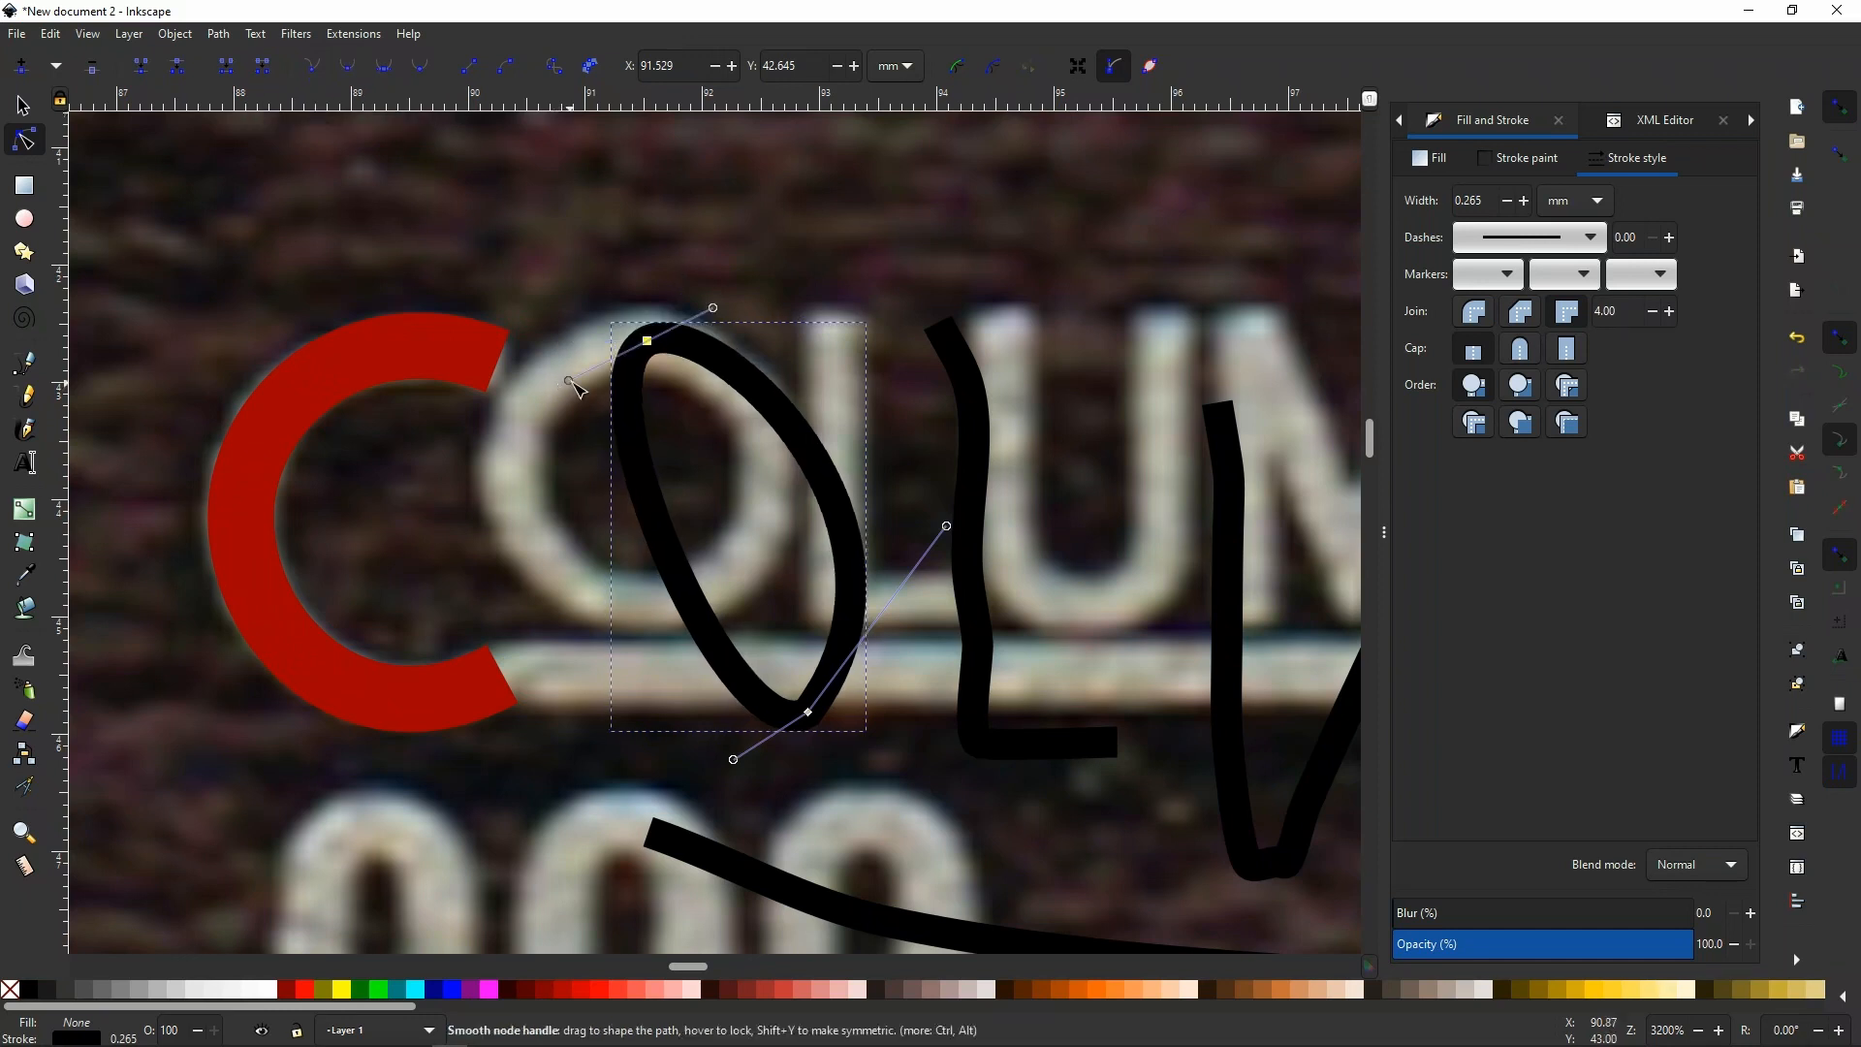
drag(569, 379, 492, 429)
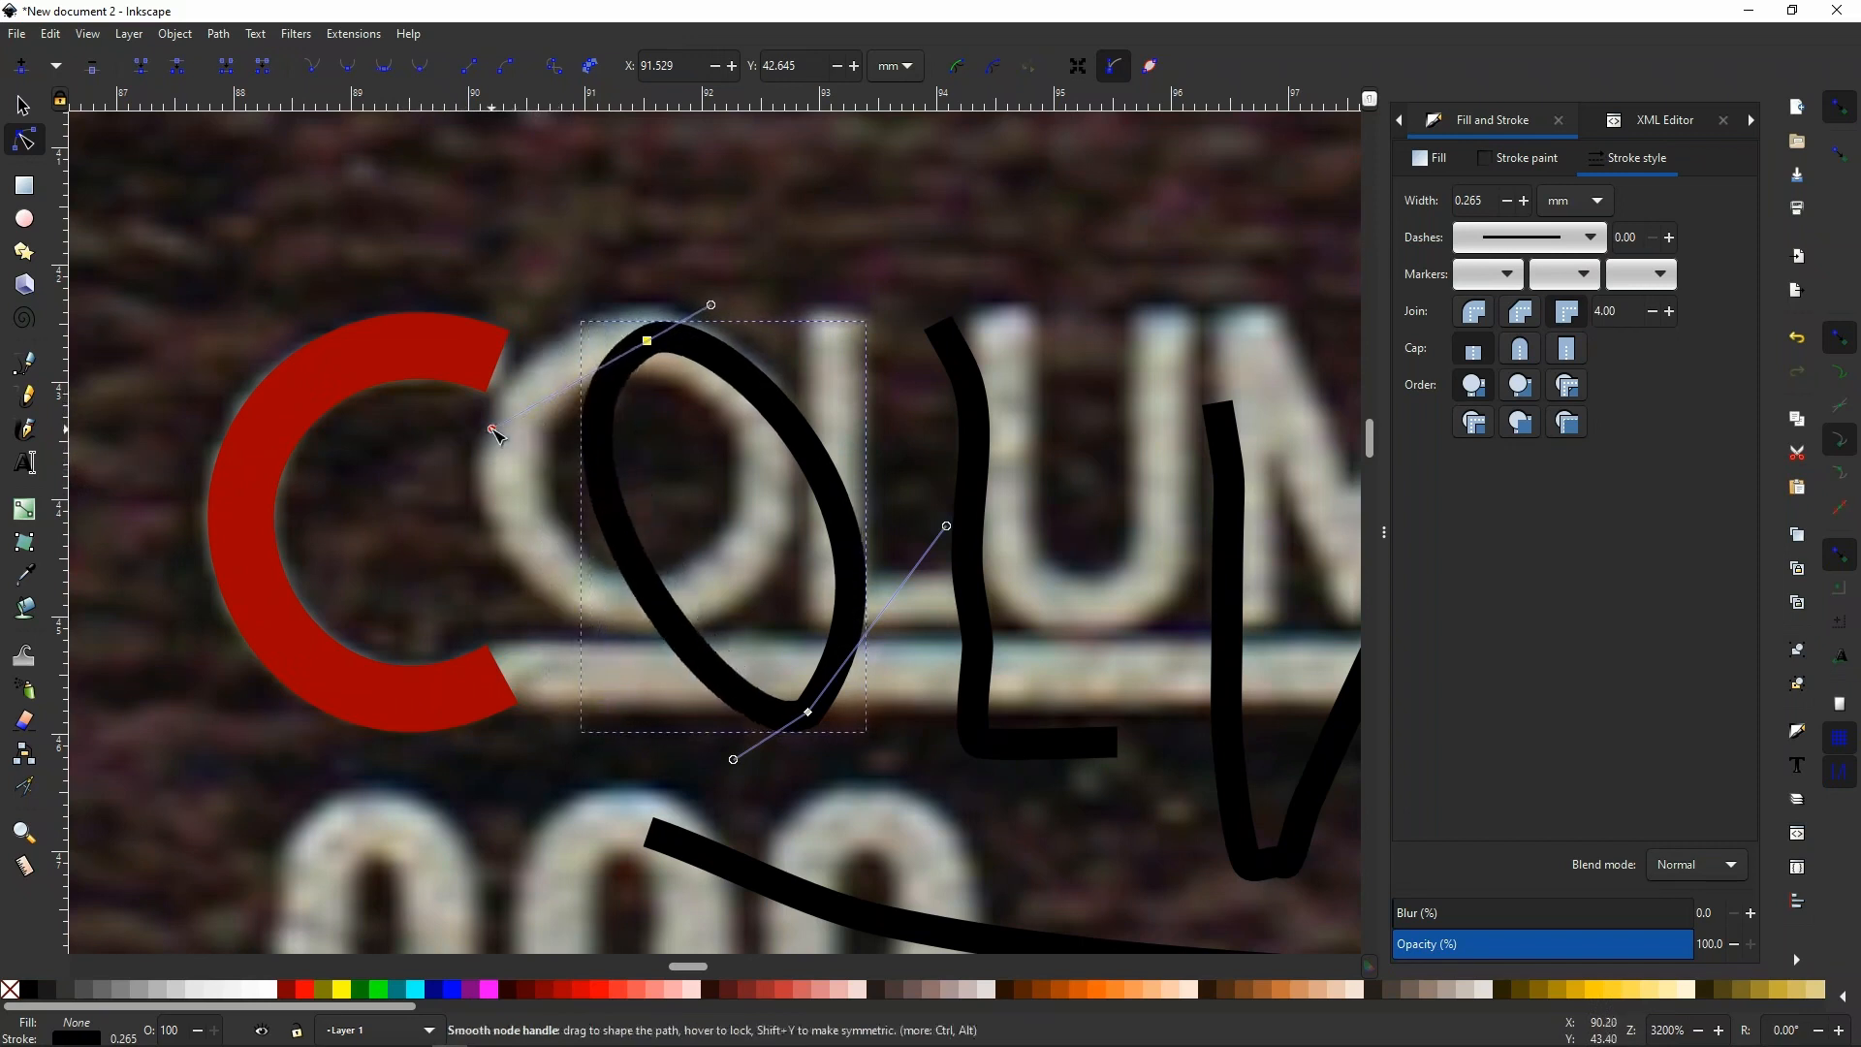
click(389, 73)
drag(540, 406, 473, 346)
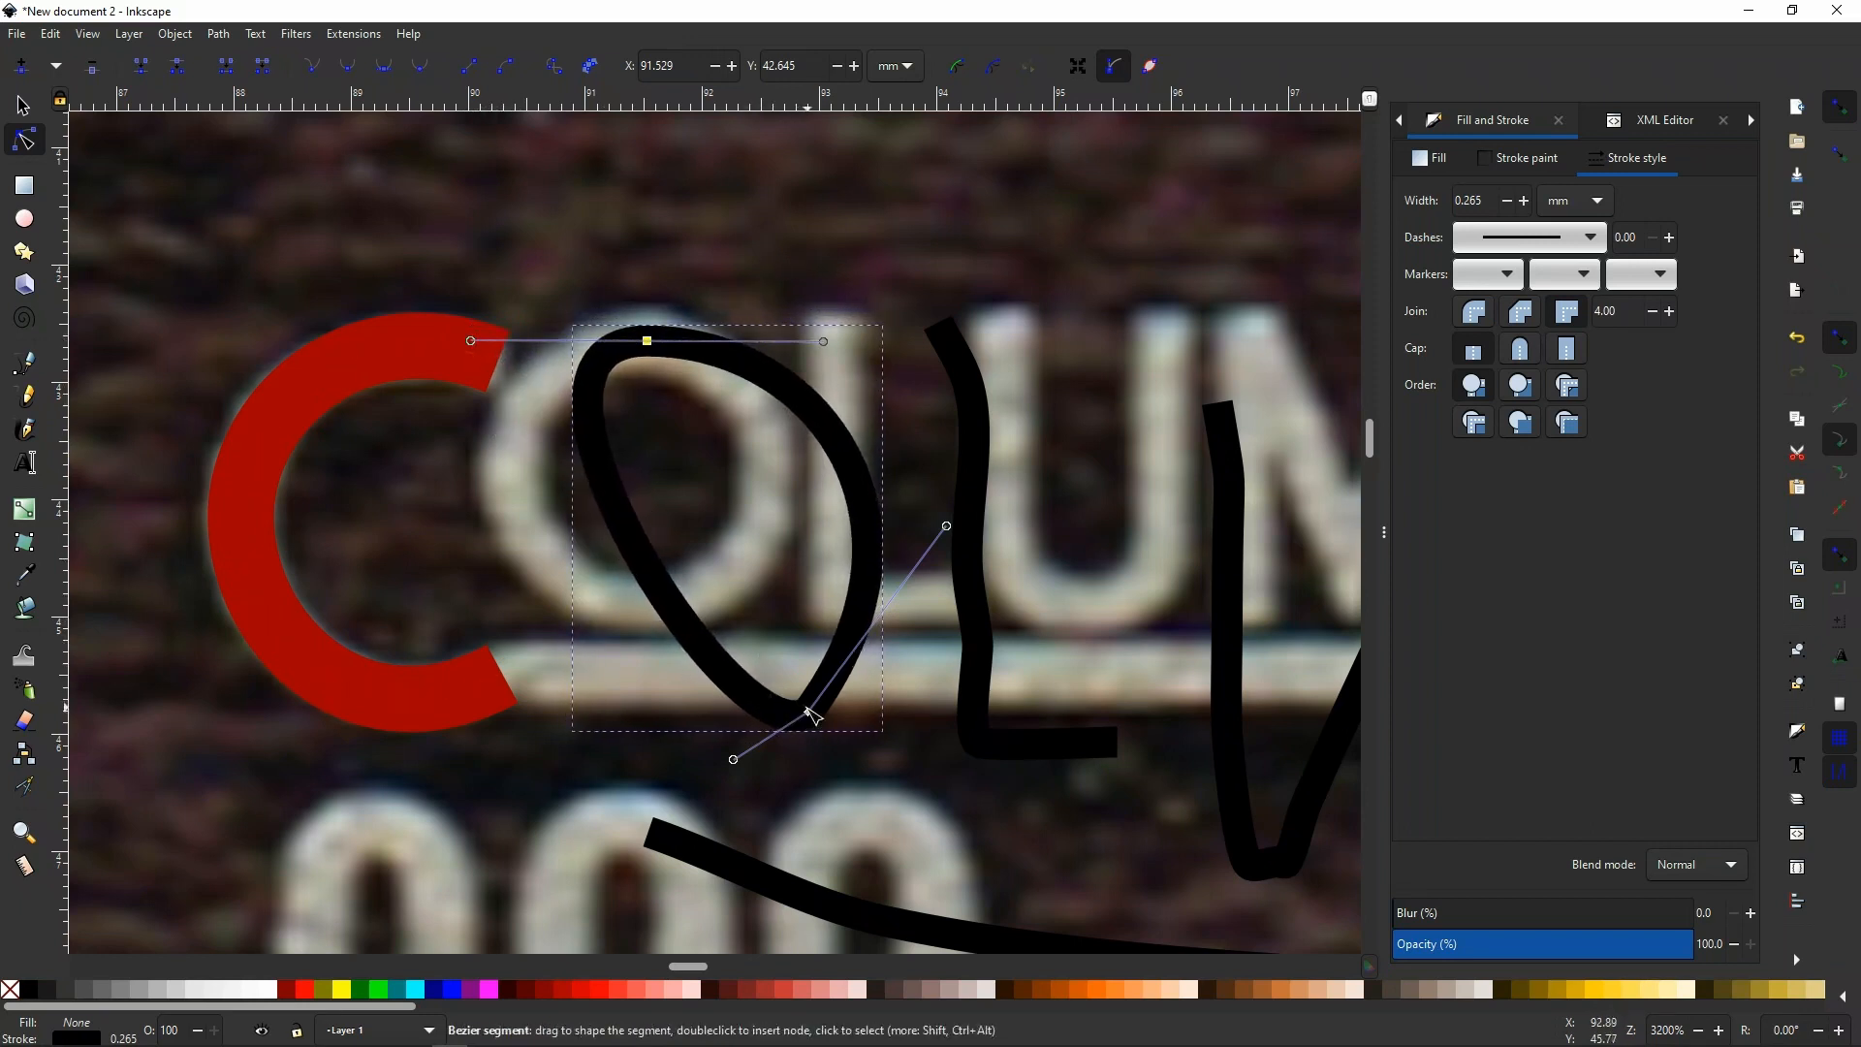
Move the O's bottom node to X 91.476, Y 44.926 mm, make it symmetric and level its handles to round the letter.
drag(812, 715, 641, 610)
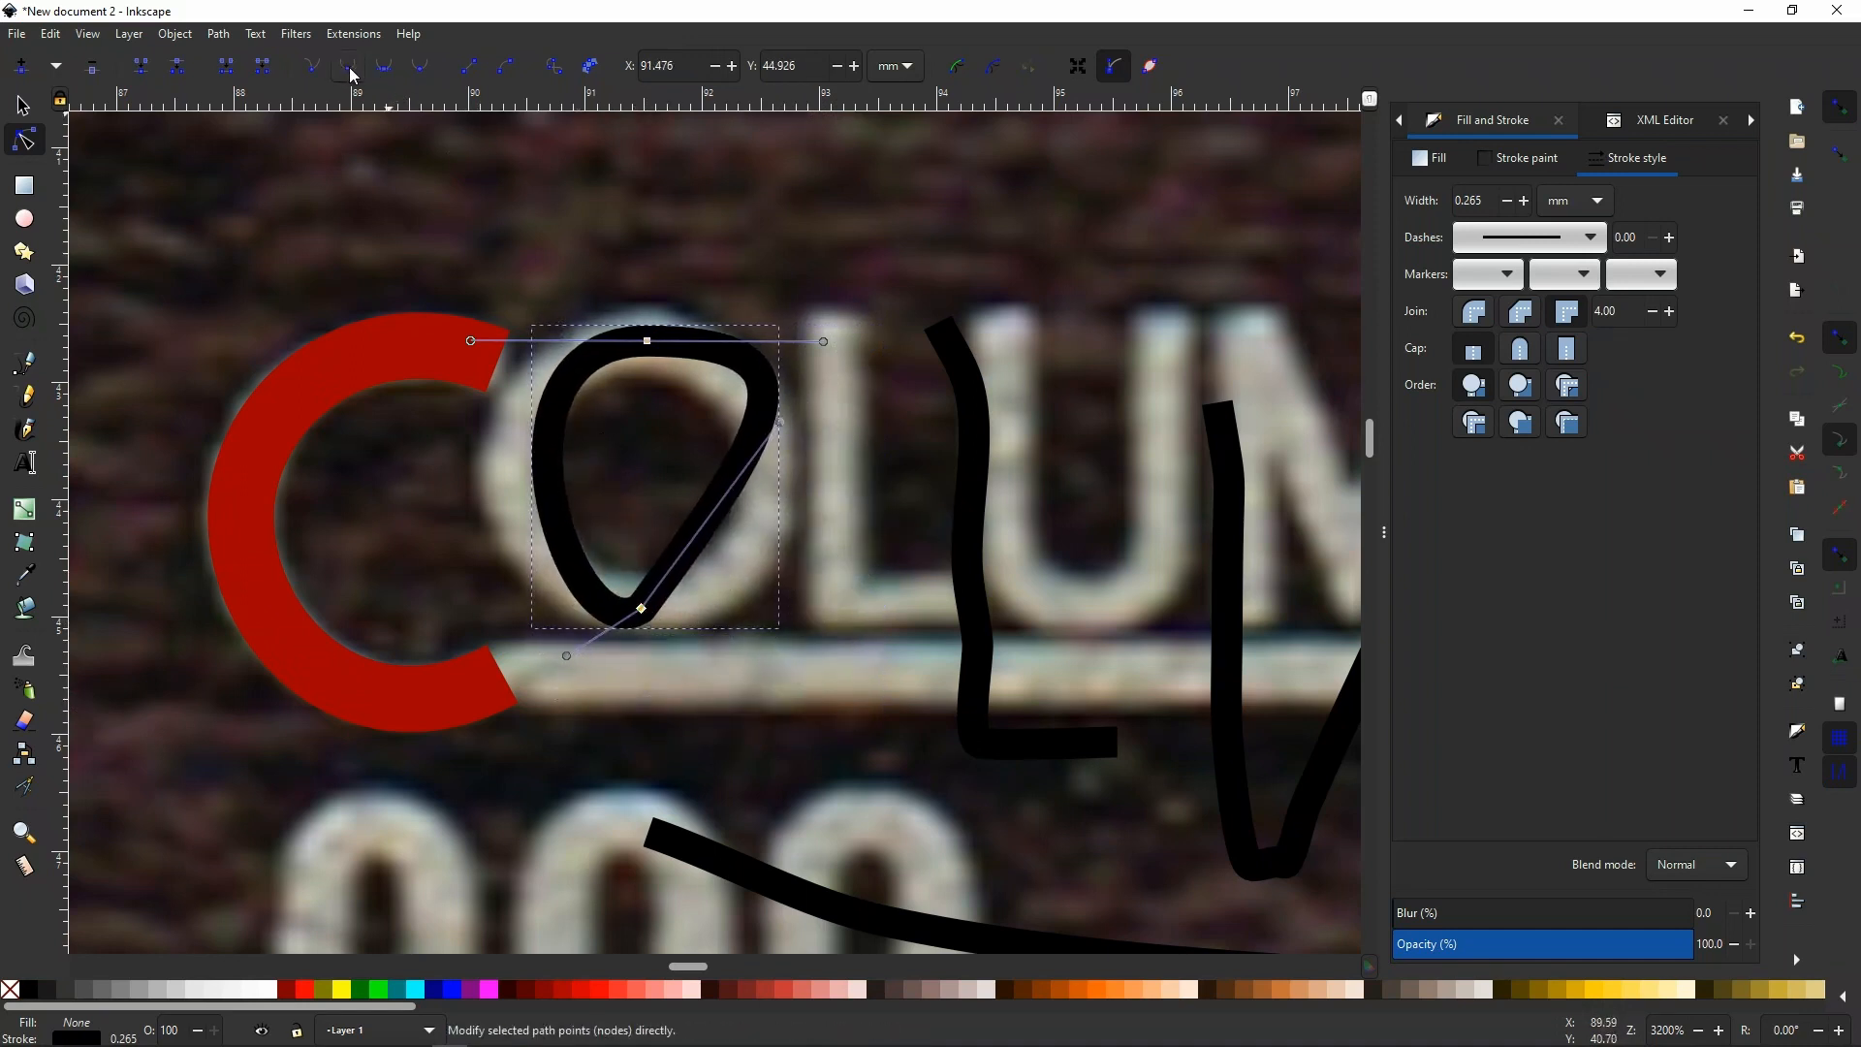
click(352, 76)
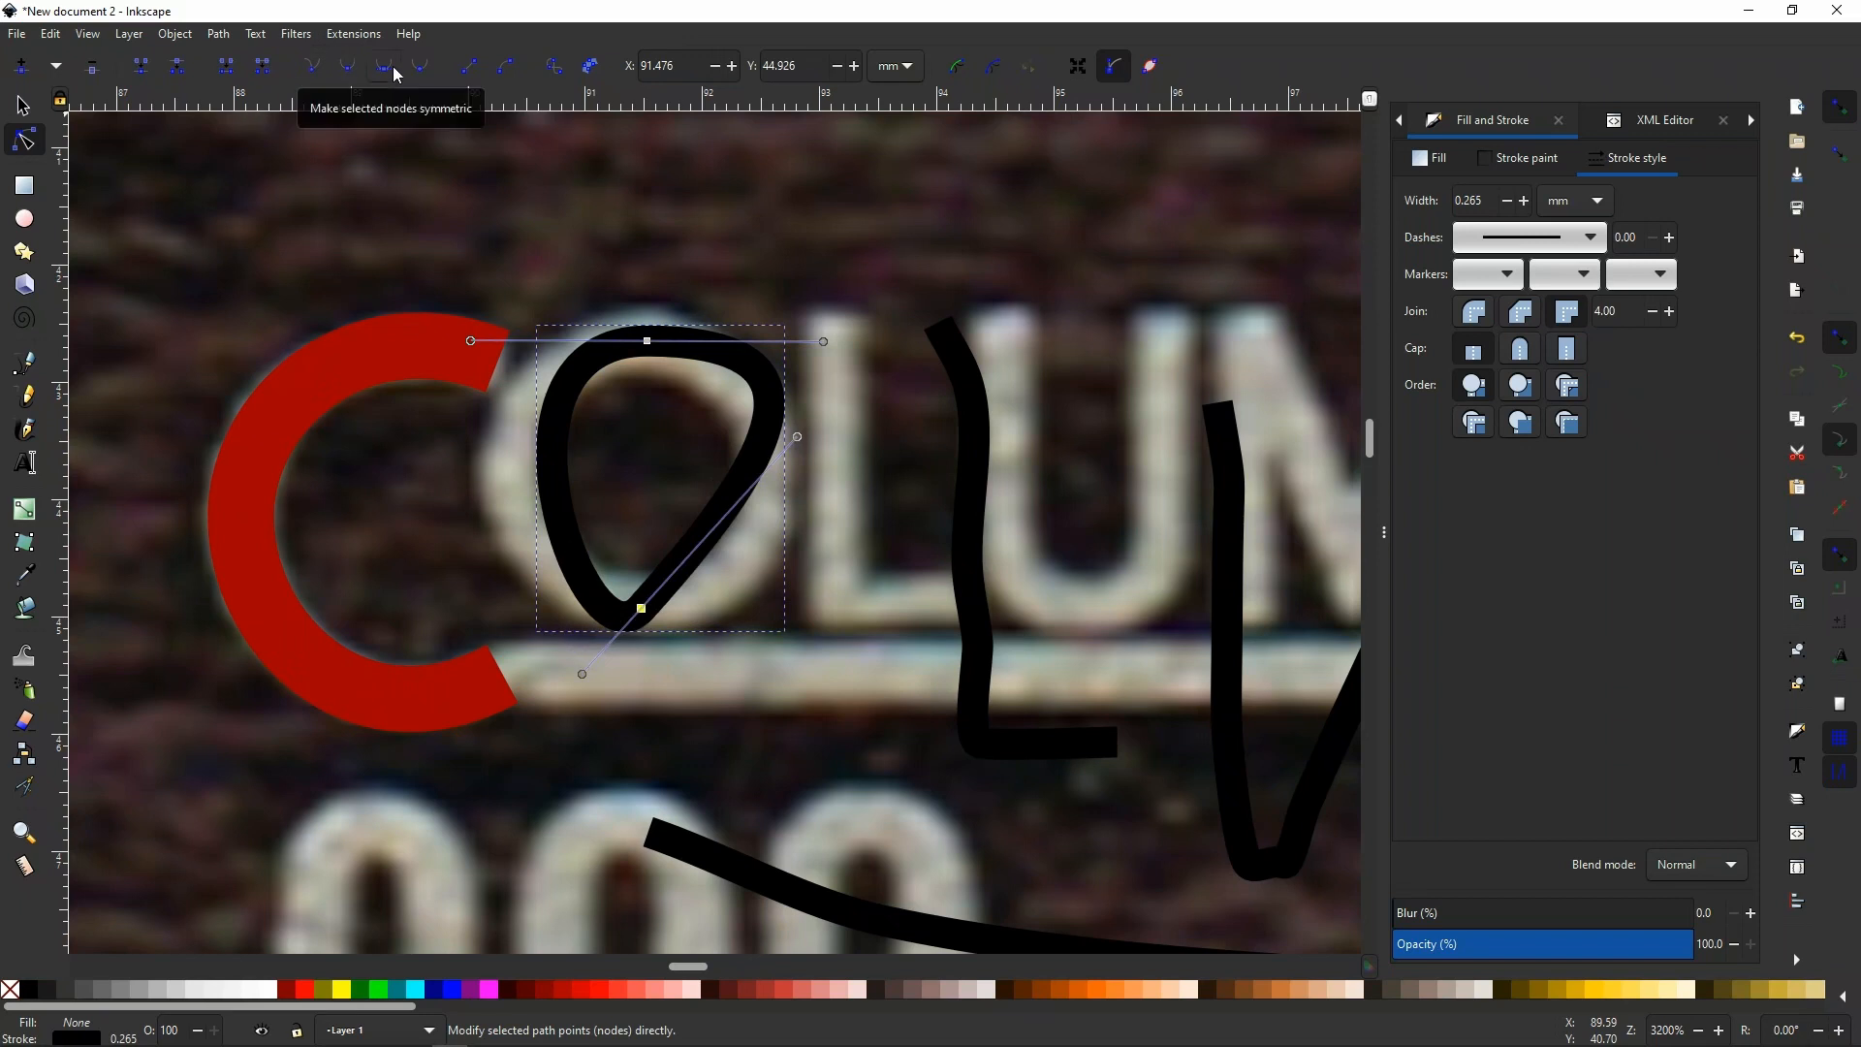
click(386, 68)
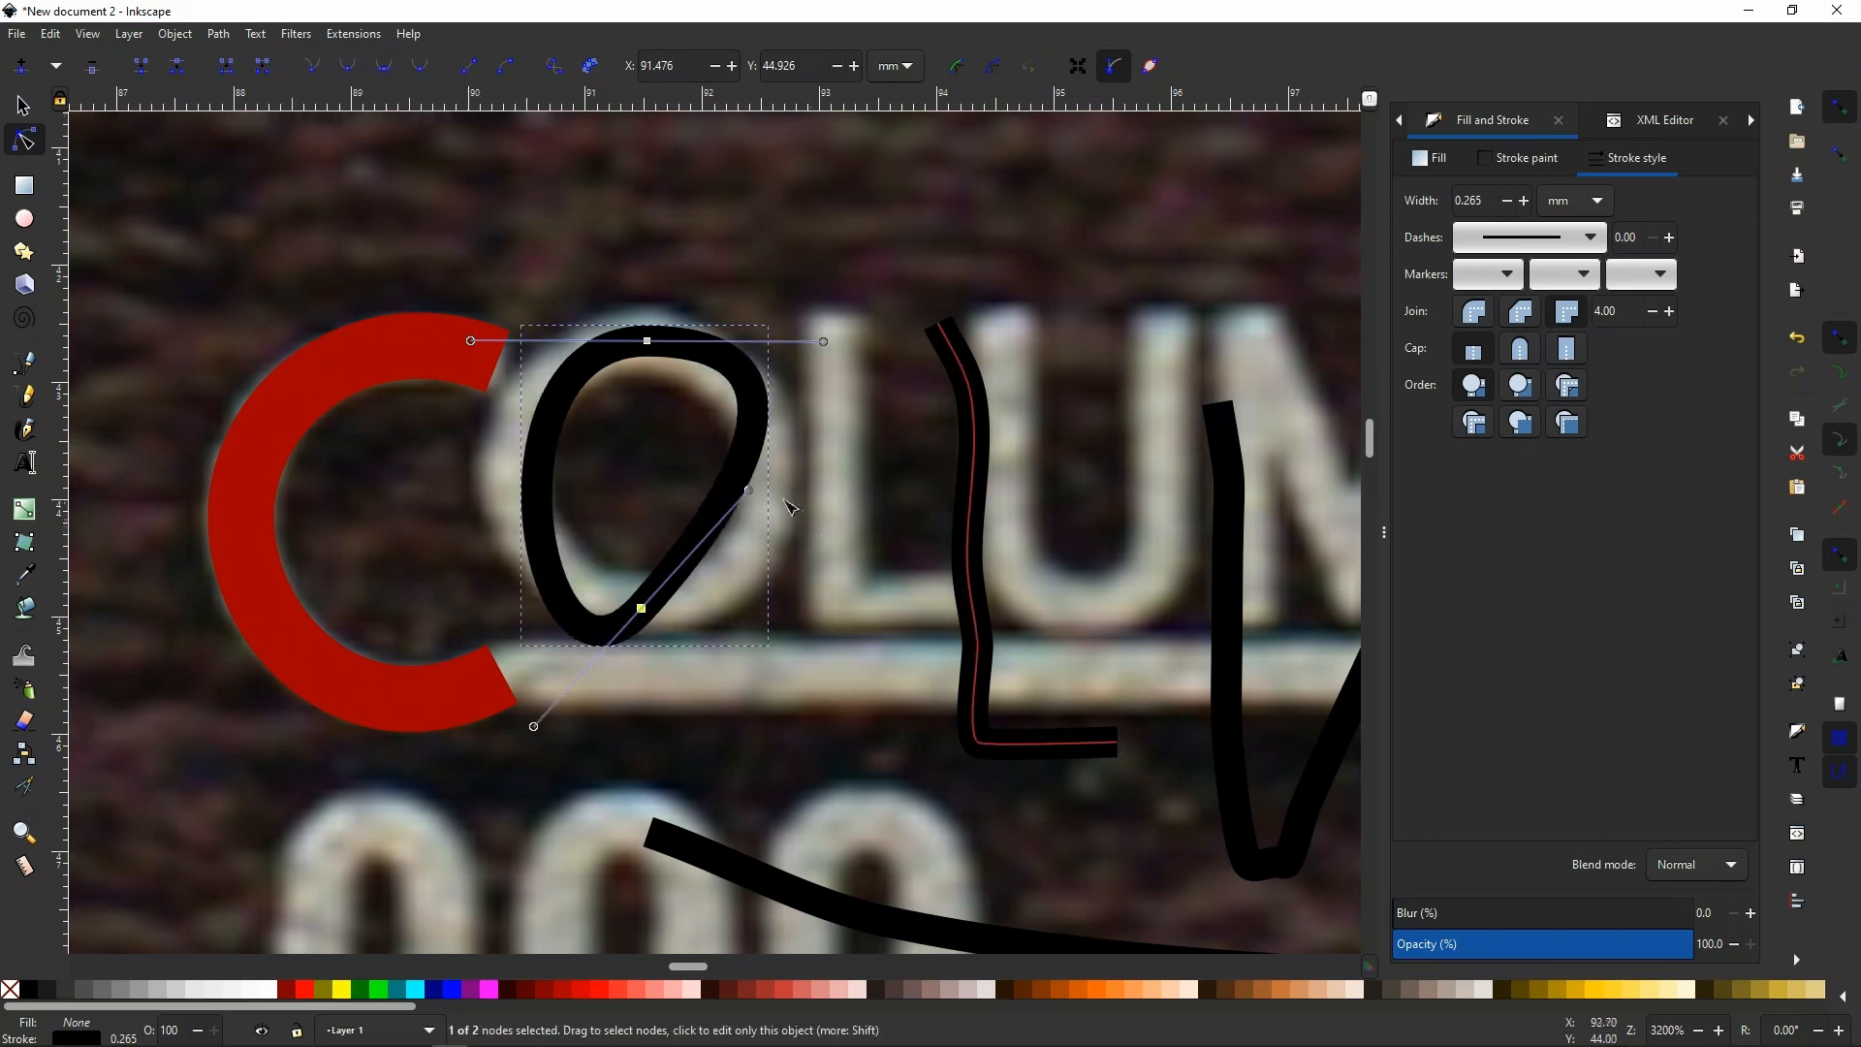
drag(749, 492, 803, 611)
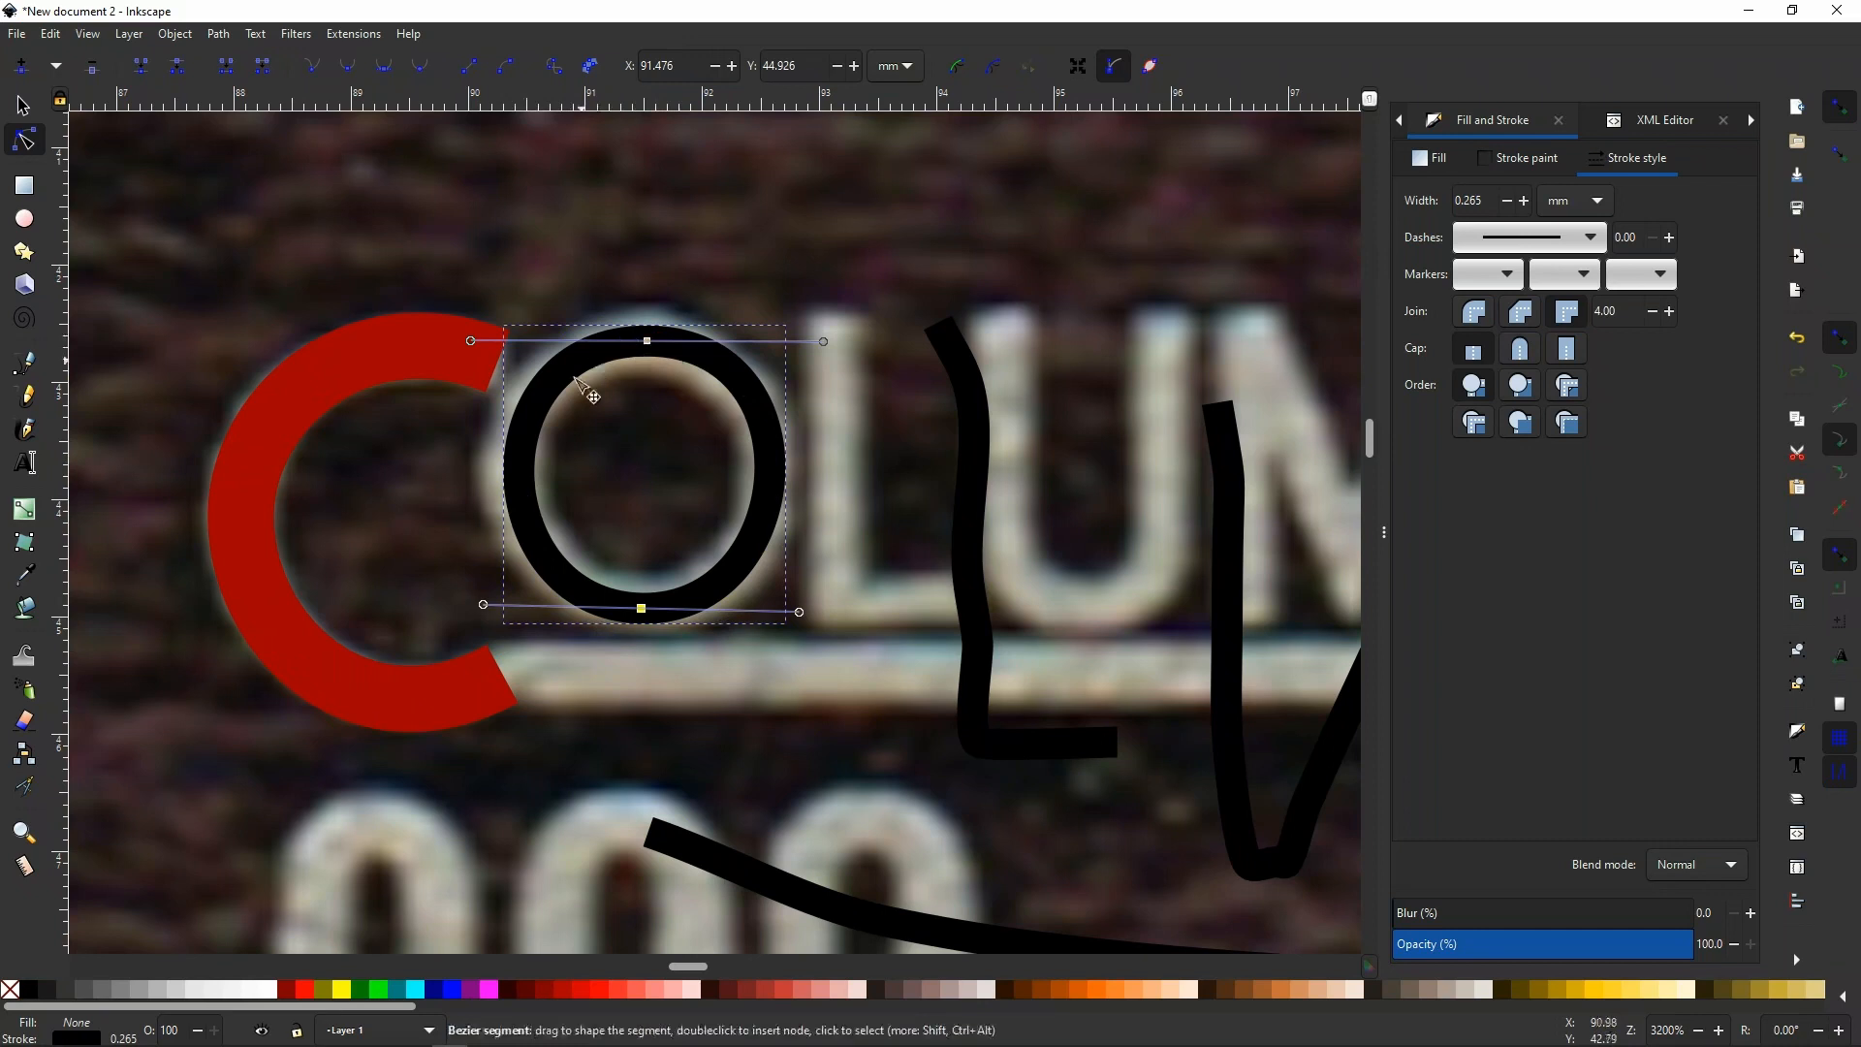
Set the stroke width of the black O and of the red C to 0.5 mm.
click(1523, 202)
click(1523, 202)
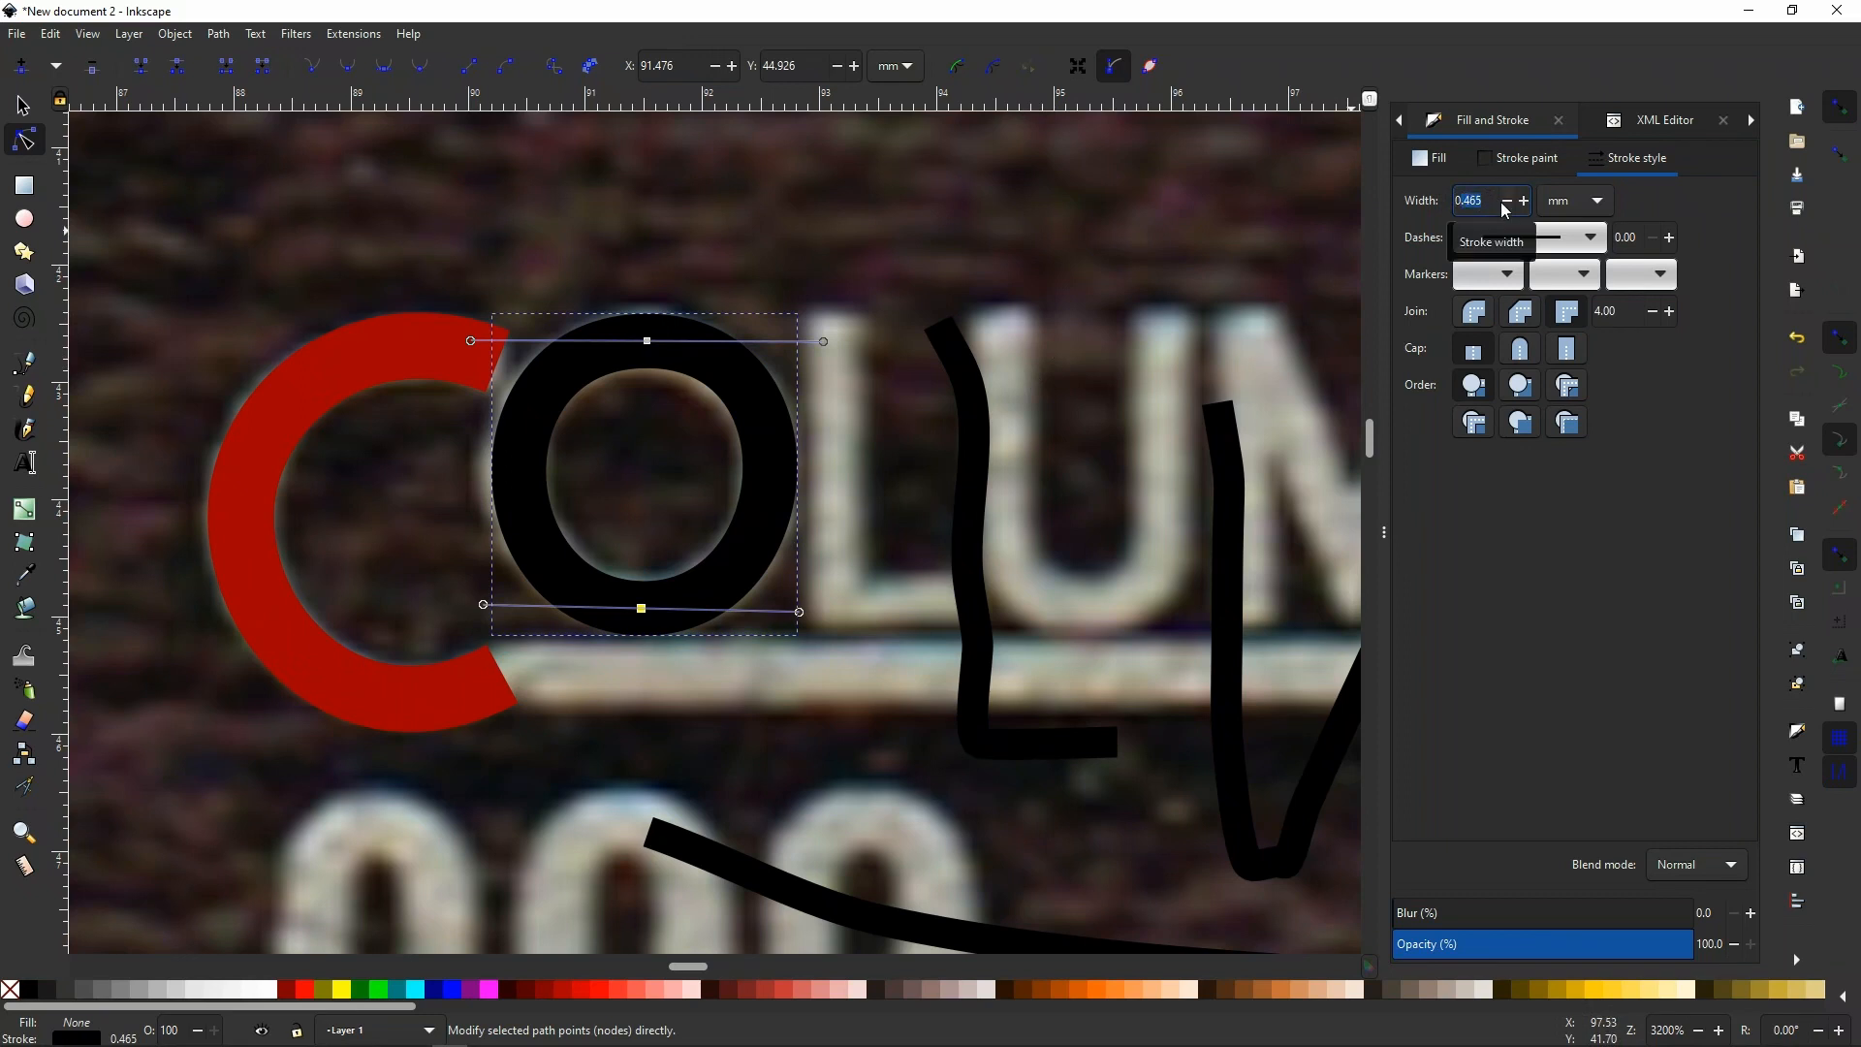
text(0.5)
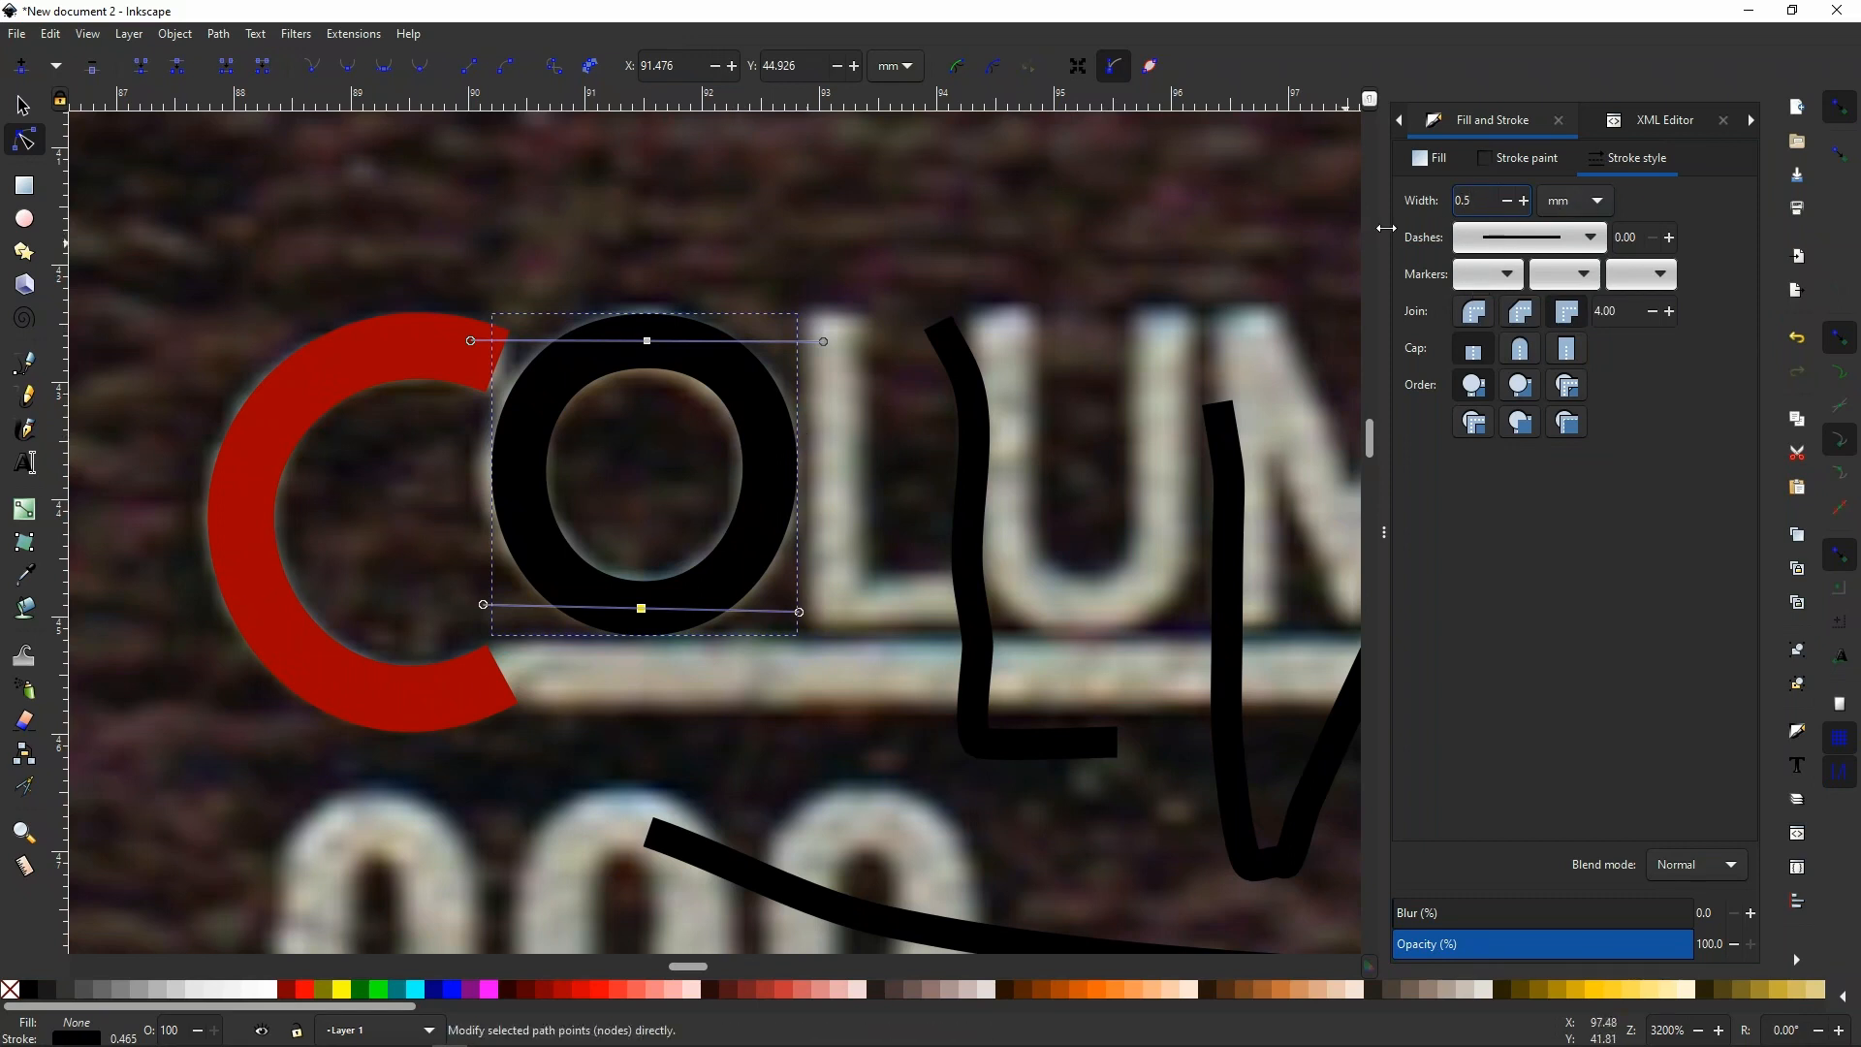
key(Return)
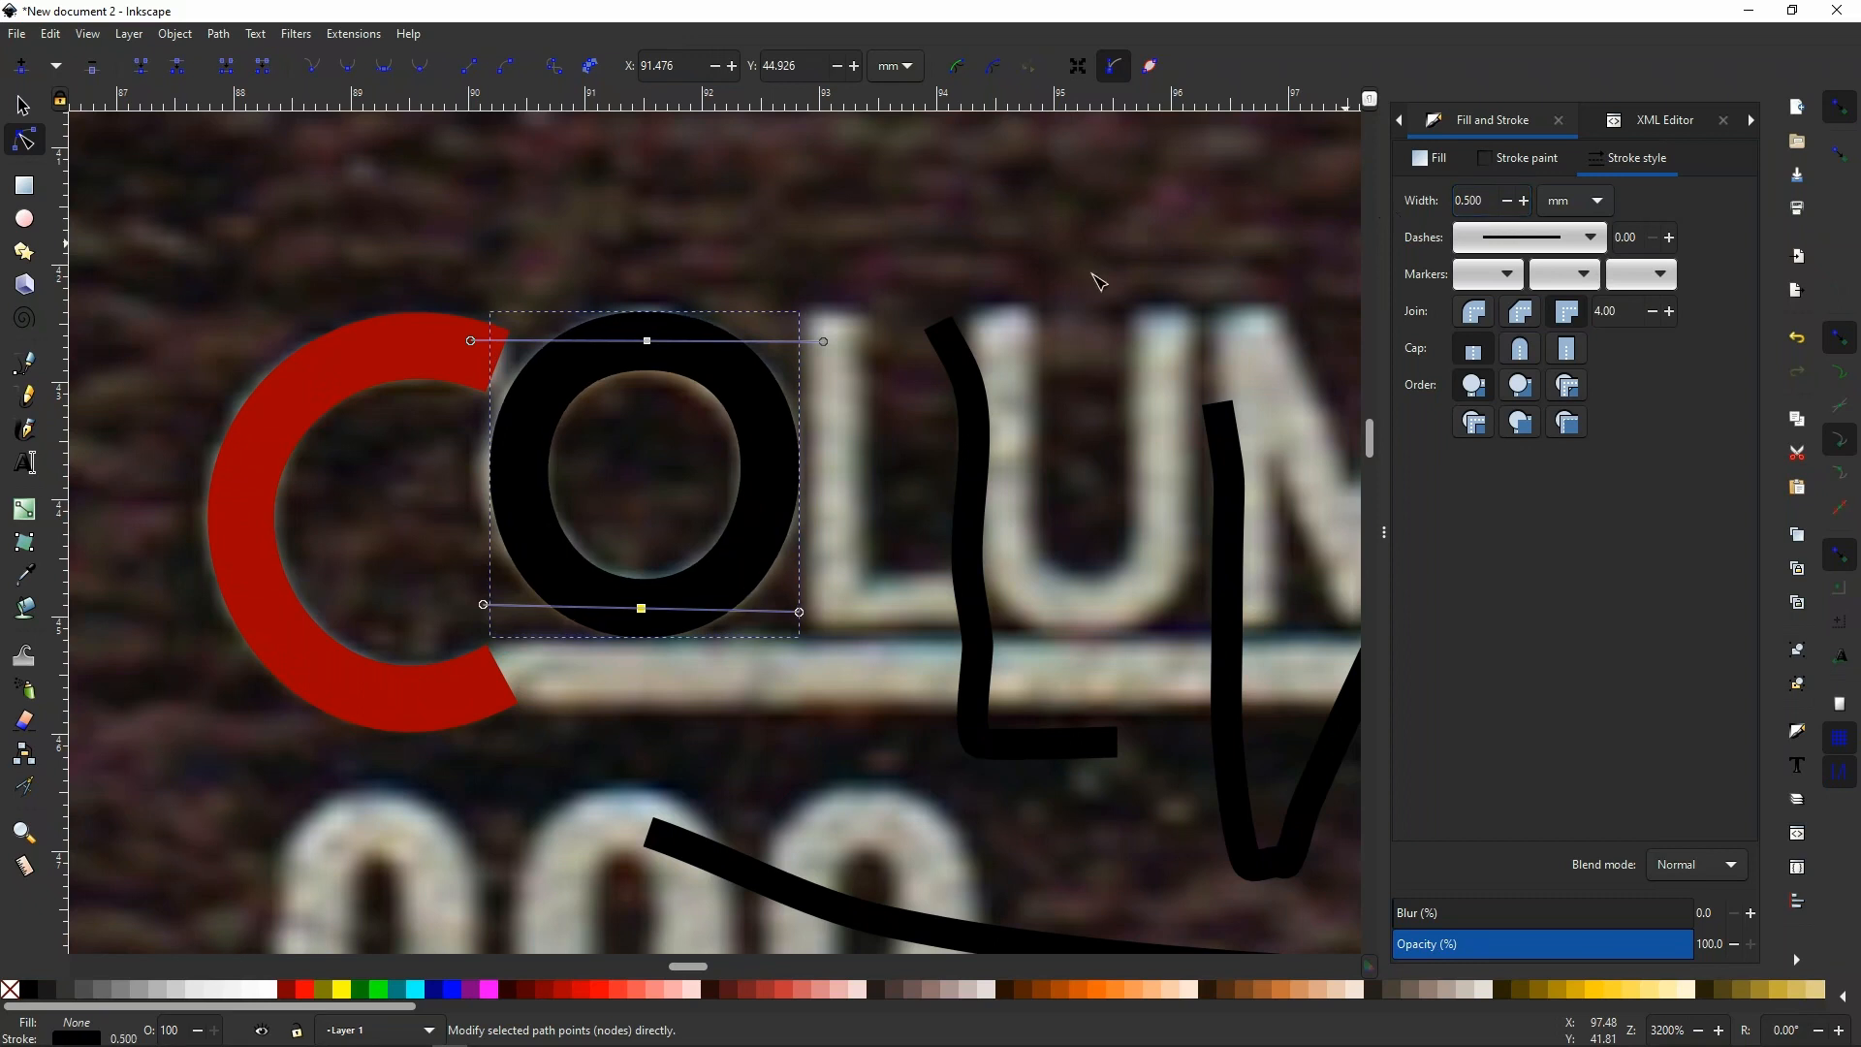
click(364, 374)
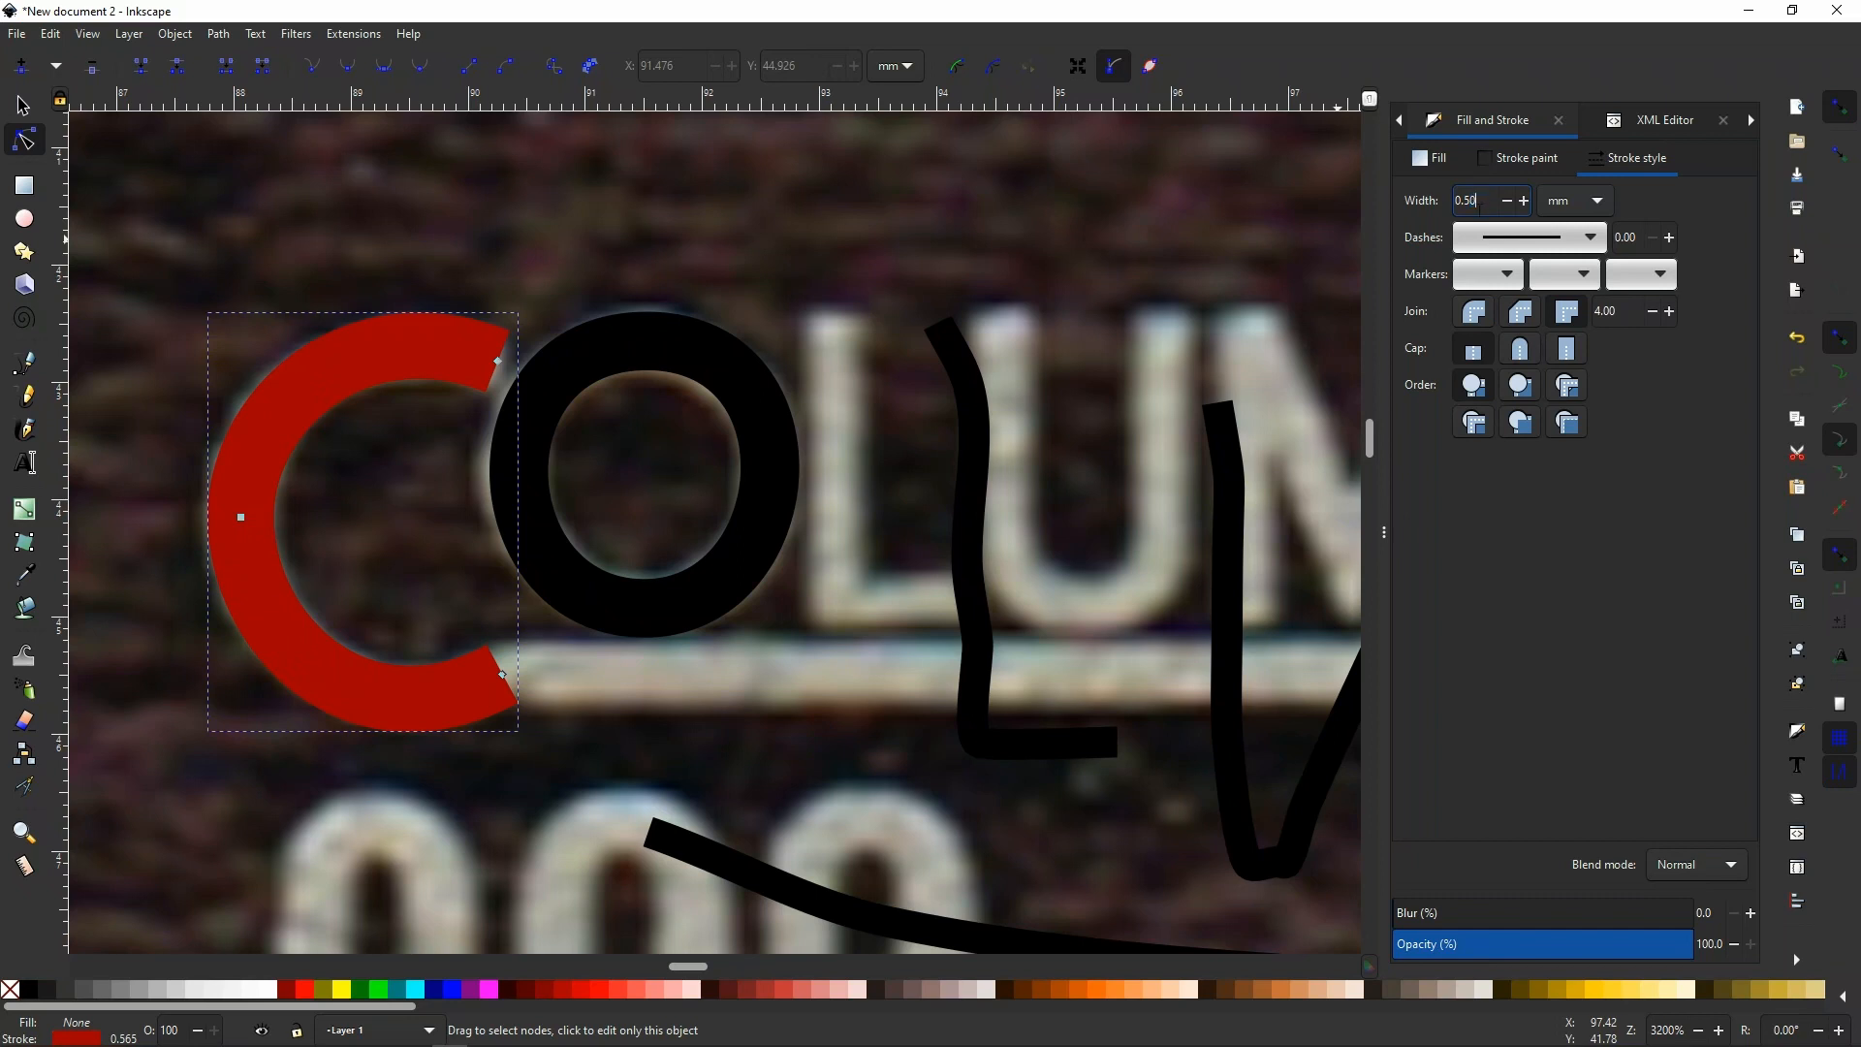
key(Return)
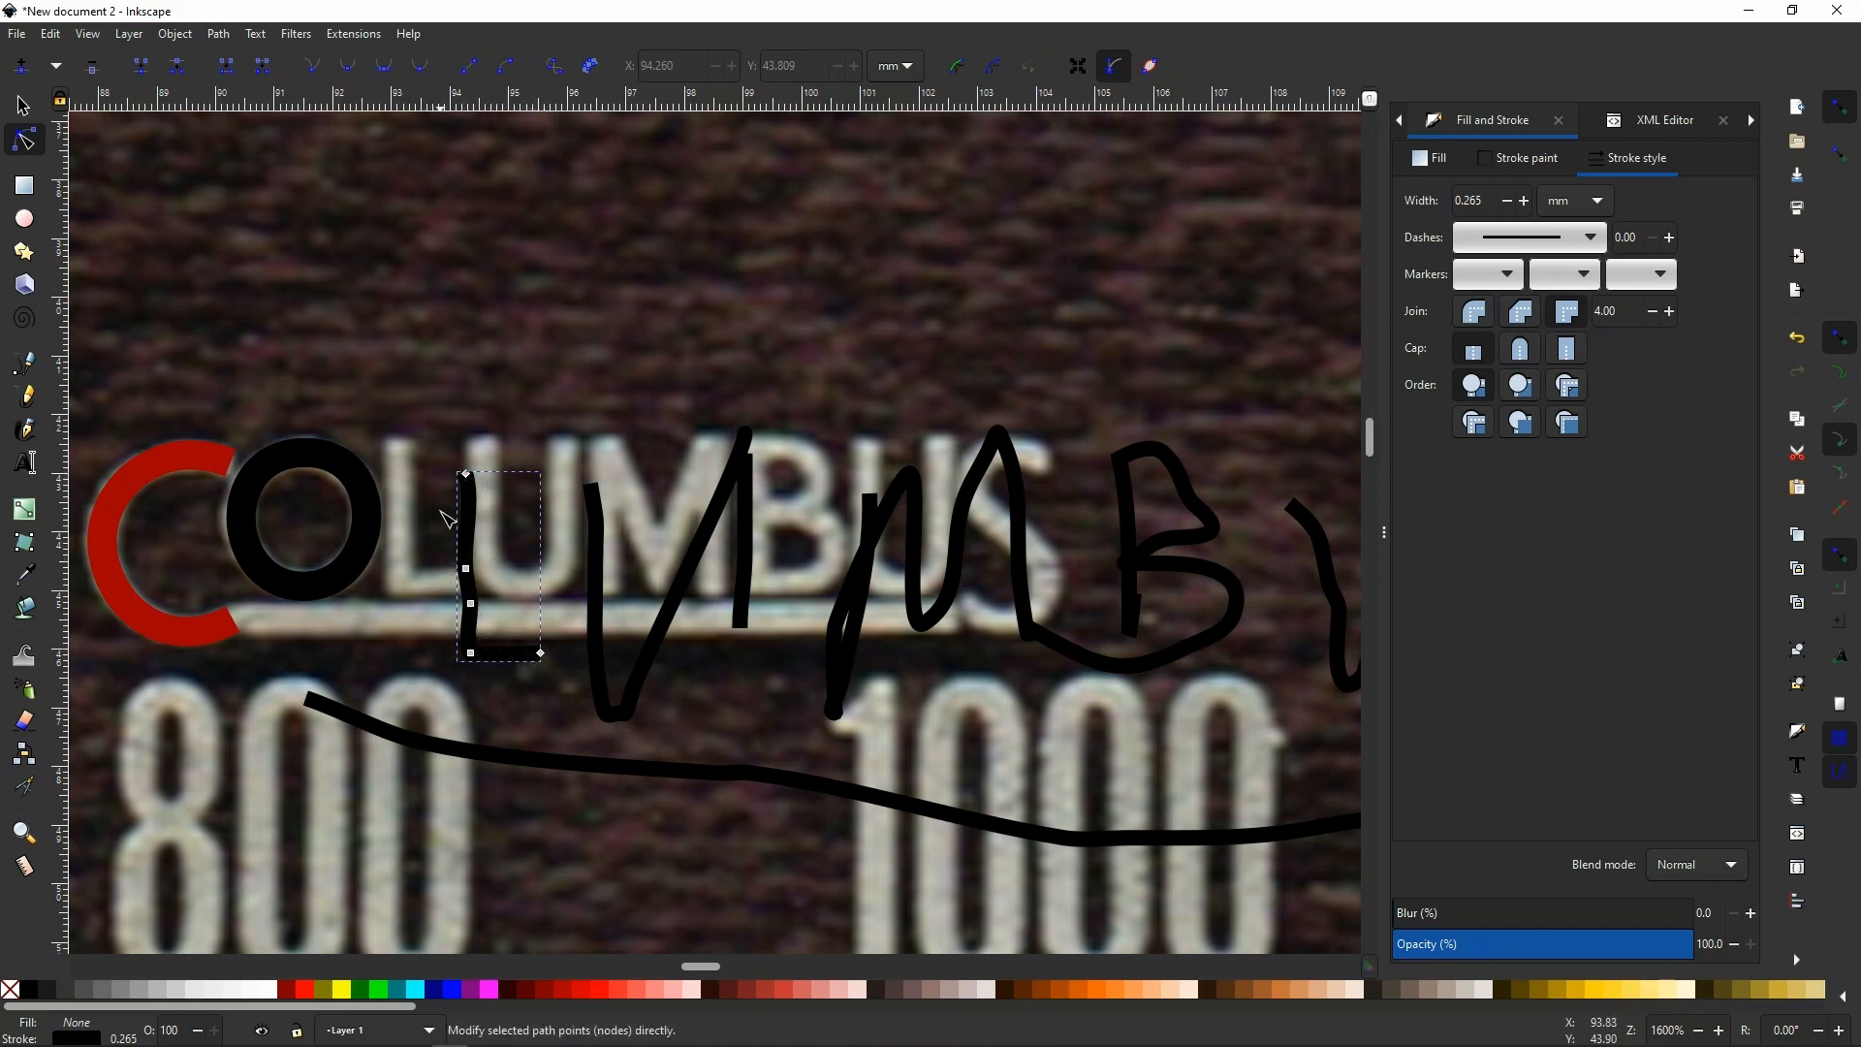
Delete the handwritten L's two middle stem nodes and move its corner and both end nodes onto the scanned L.
drag(420, 553, 516, 636)
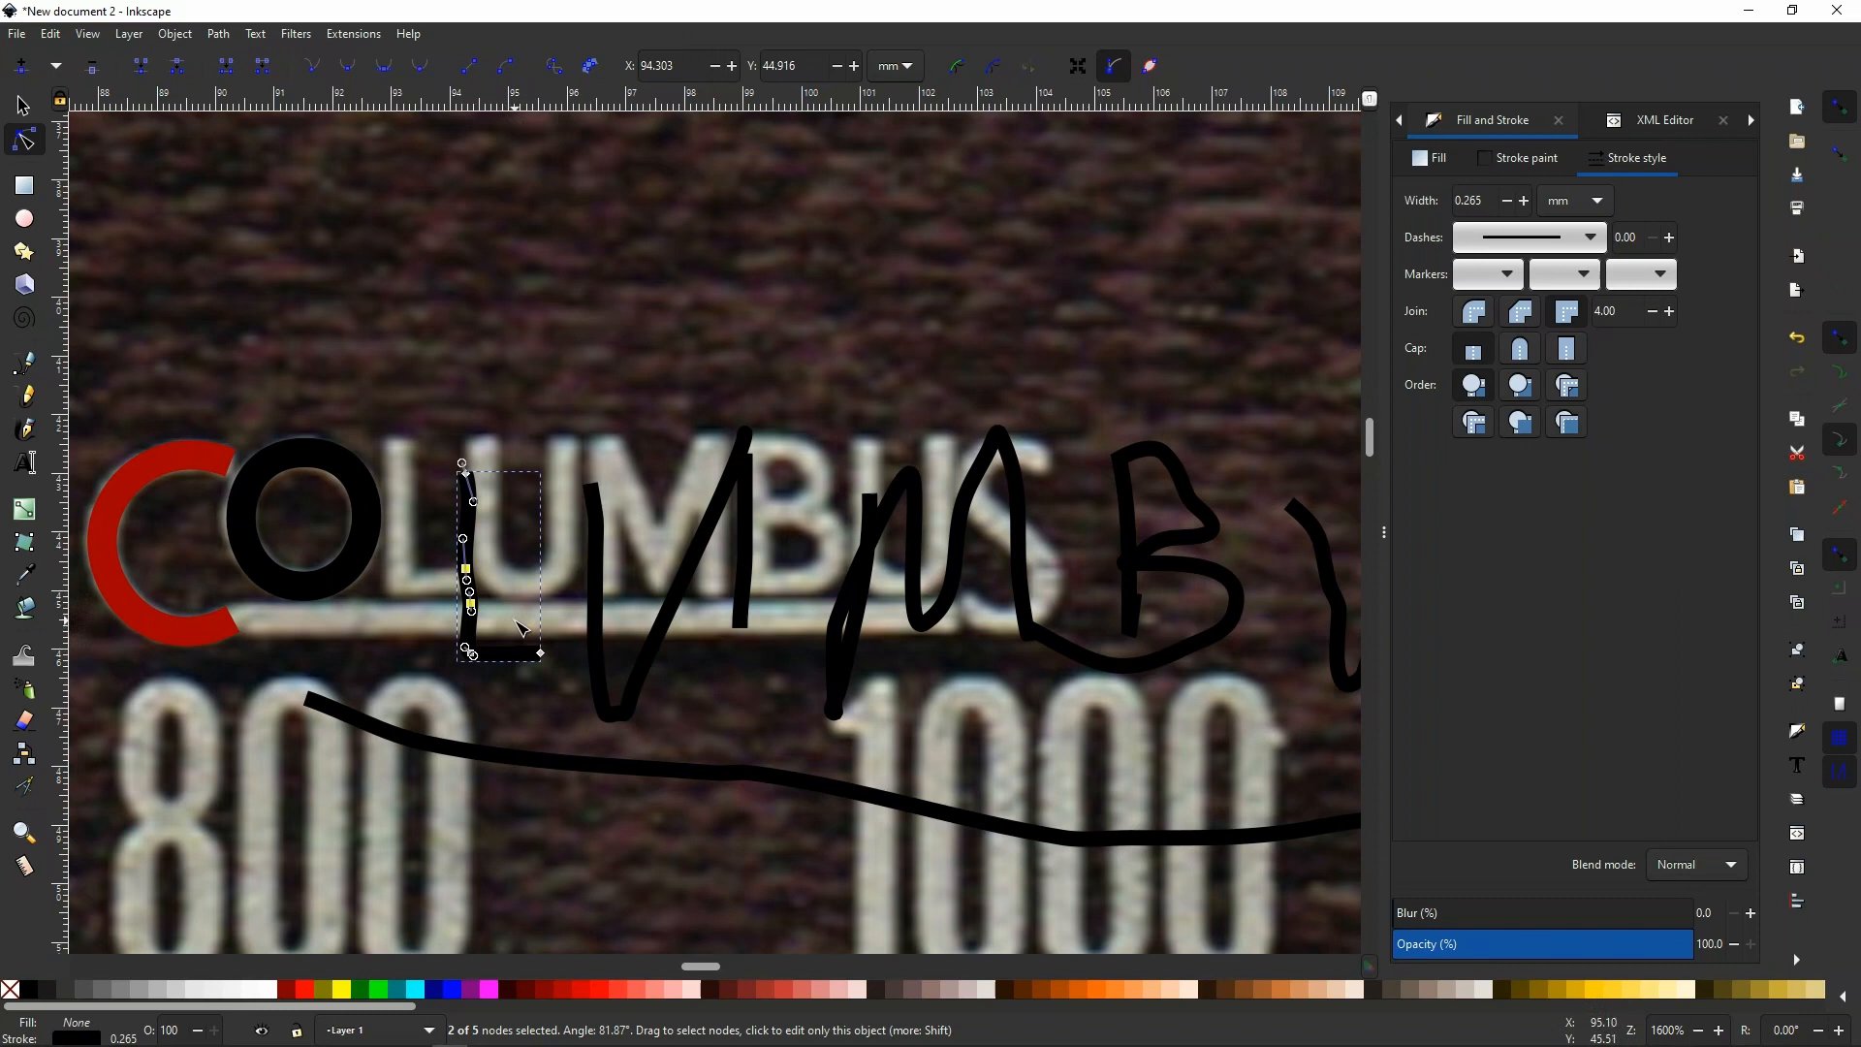
key(Delete)
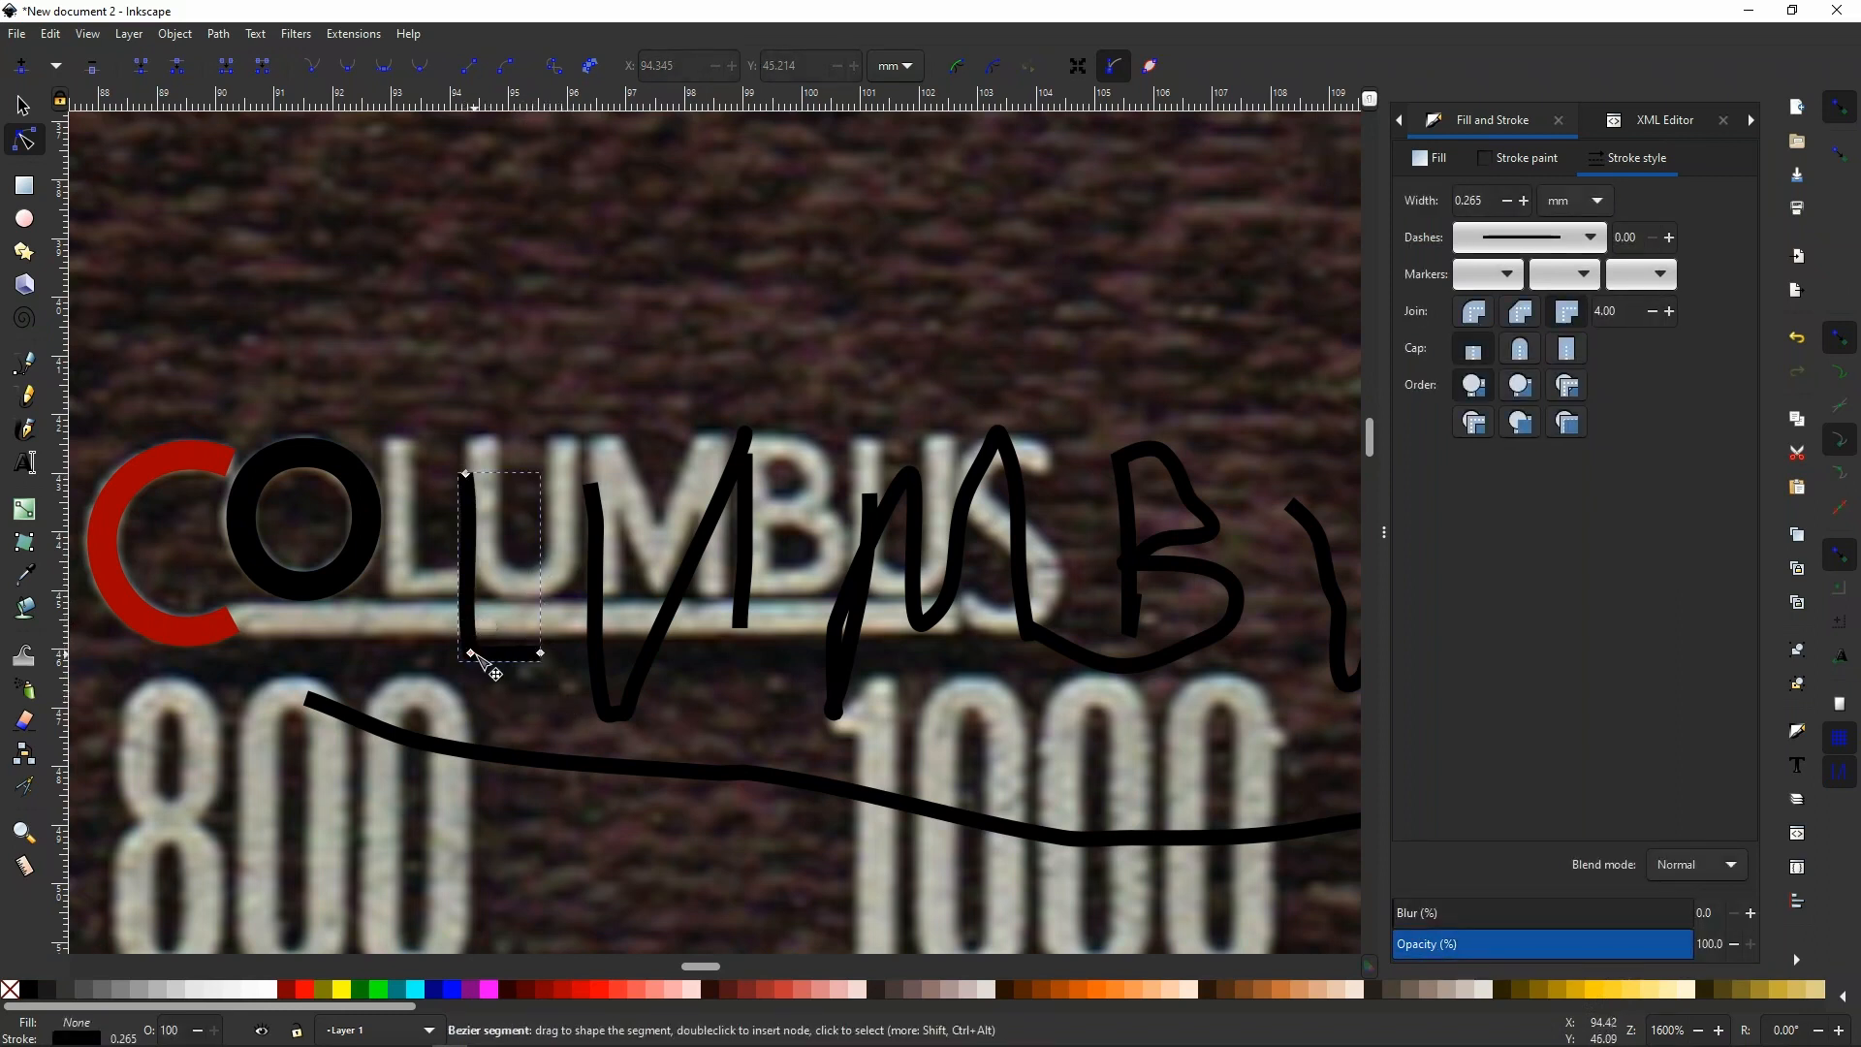
drag(468, 654, 398, 583)
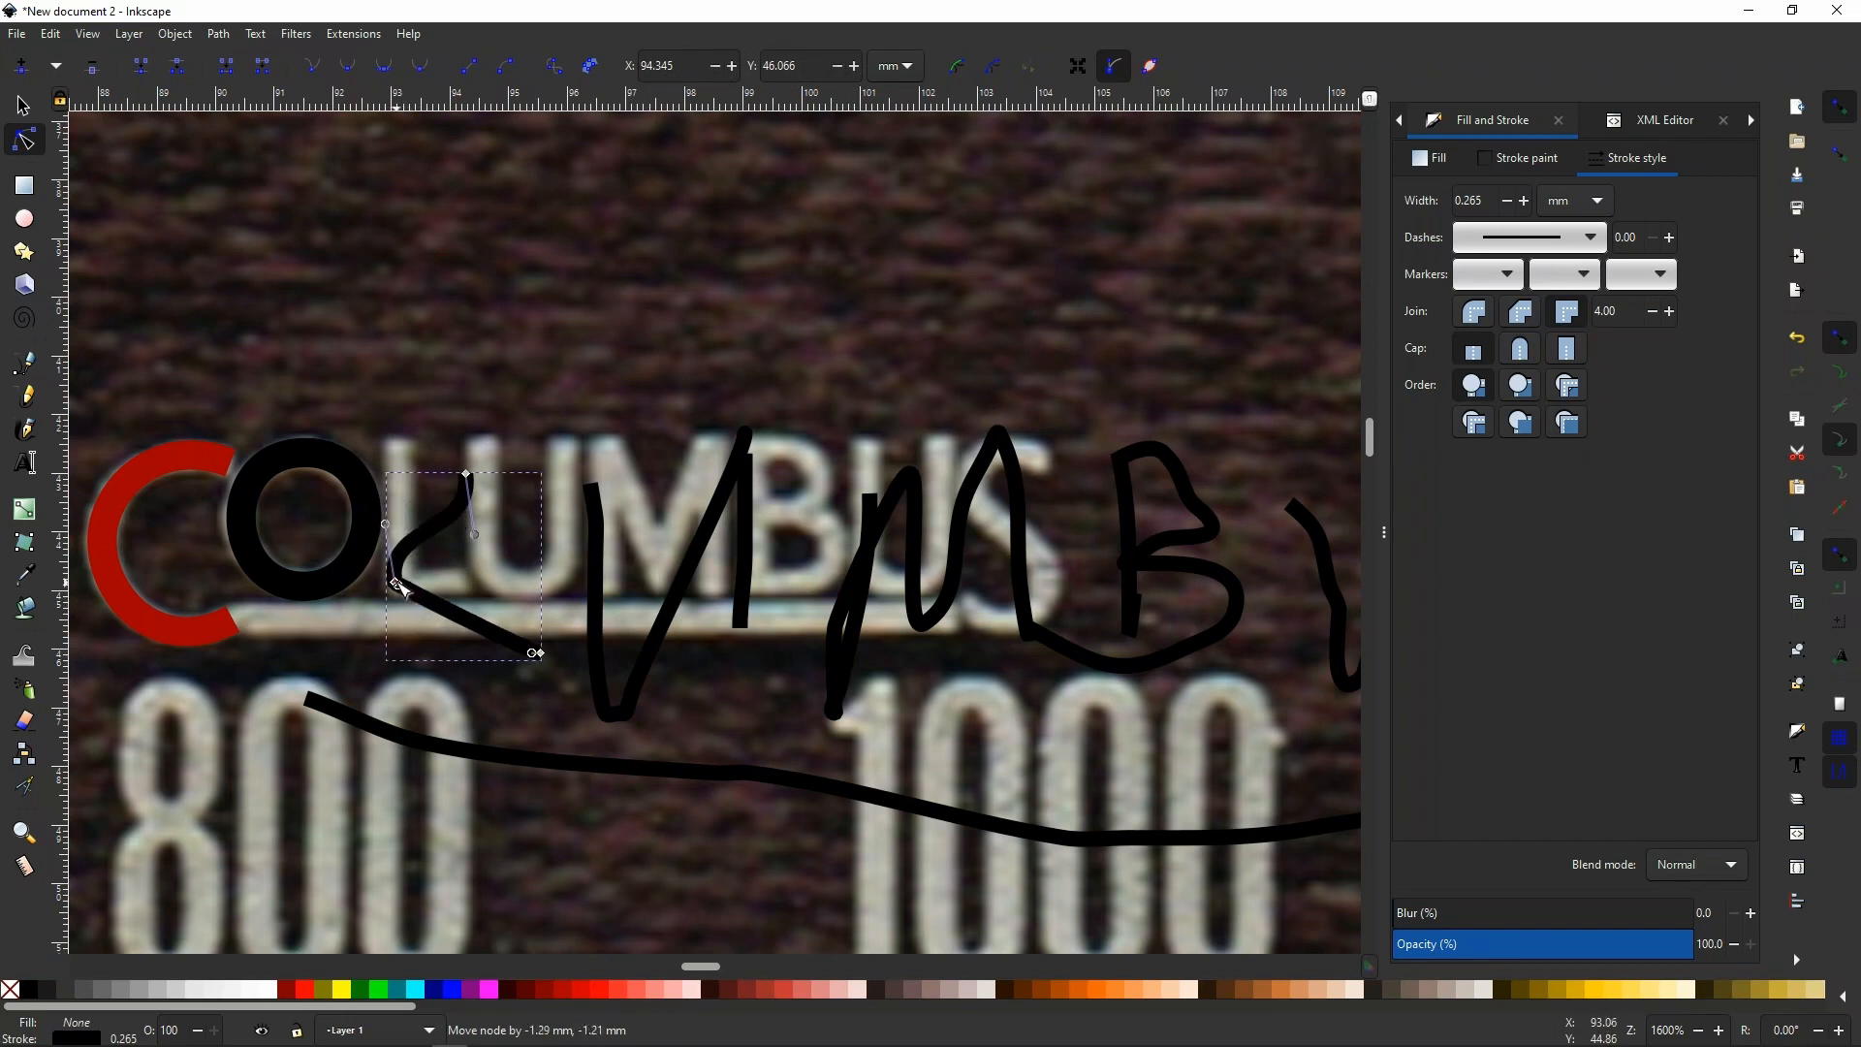
drag(467, 483, 460, 483)
drag(472, 498, 406, 448)
drag(540, 654, 471, 584)
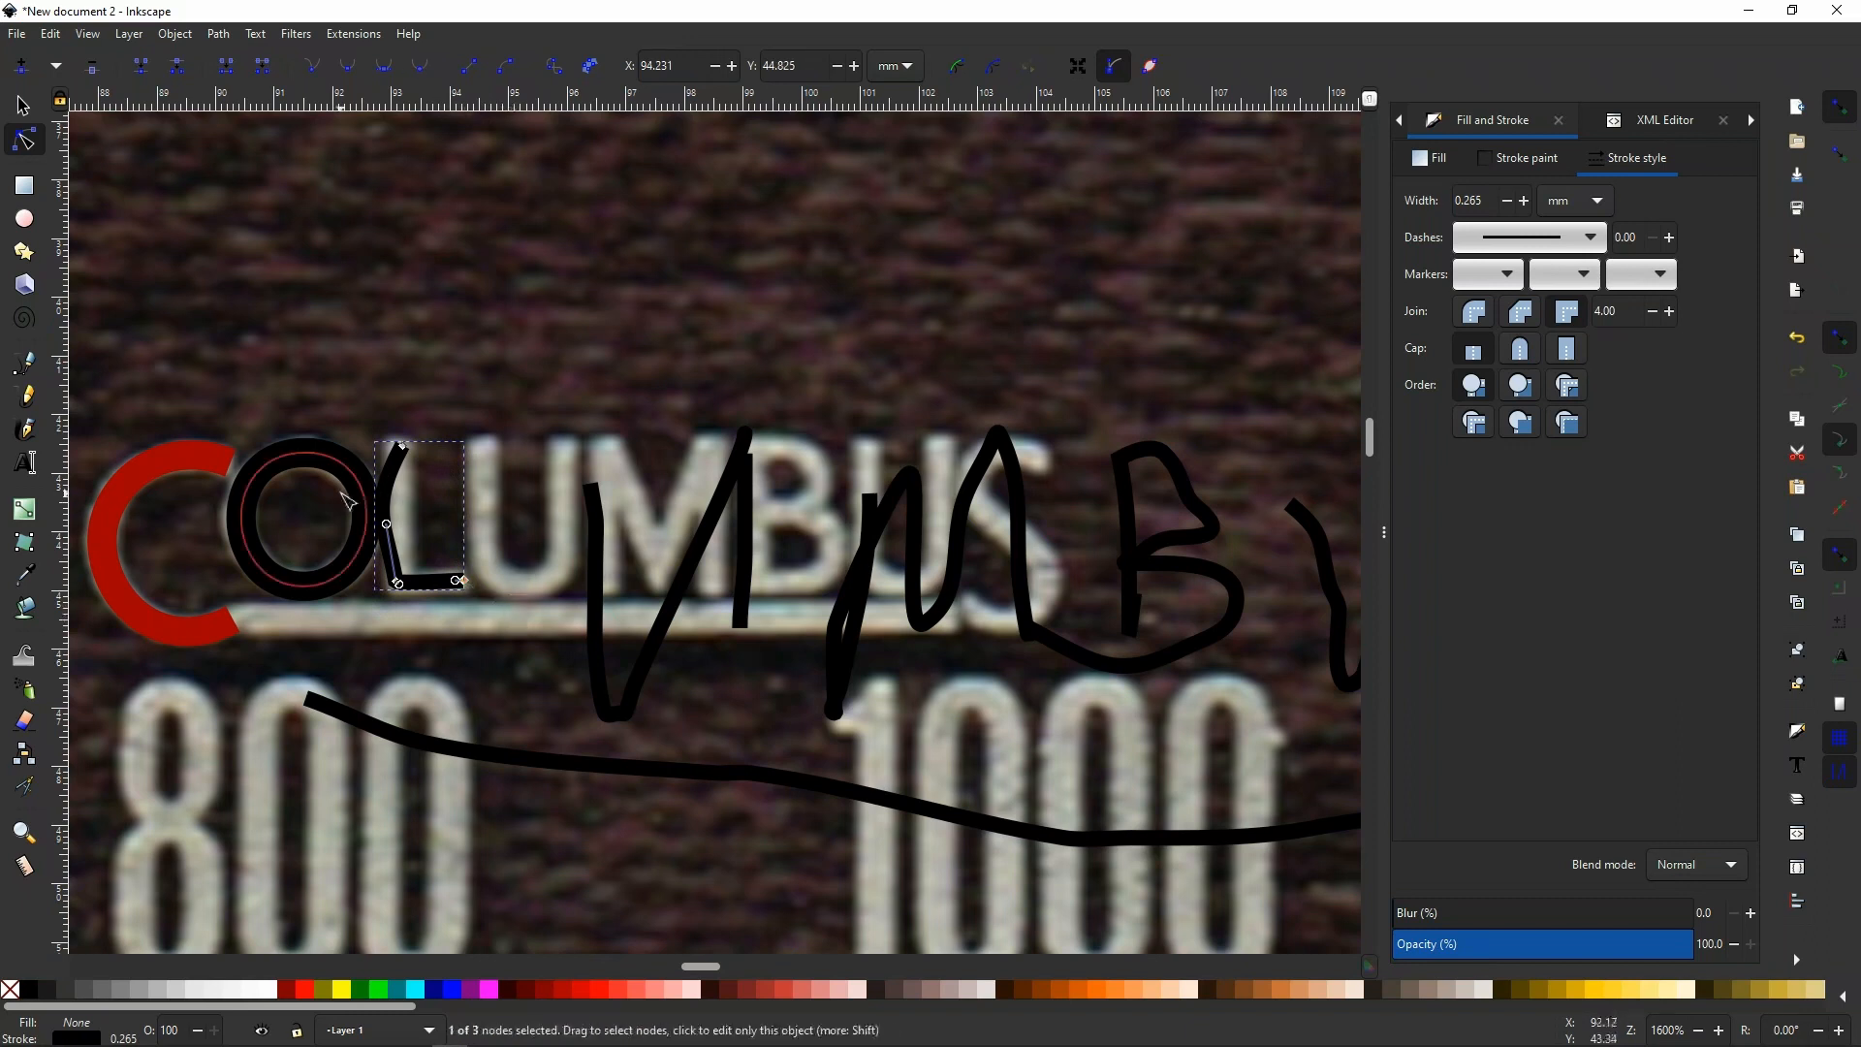
Move the L's top node to X 93.140, Y 42.442 mm and align the stem's handles vertically.
scroll(369, 532, up, 4)
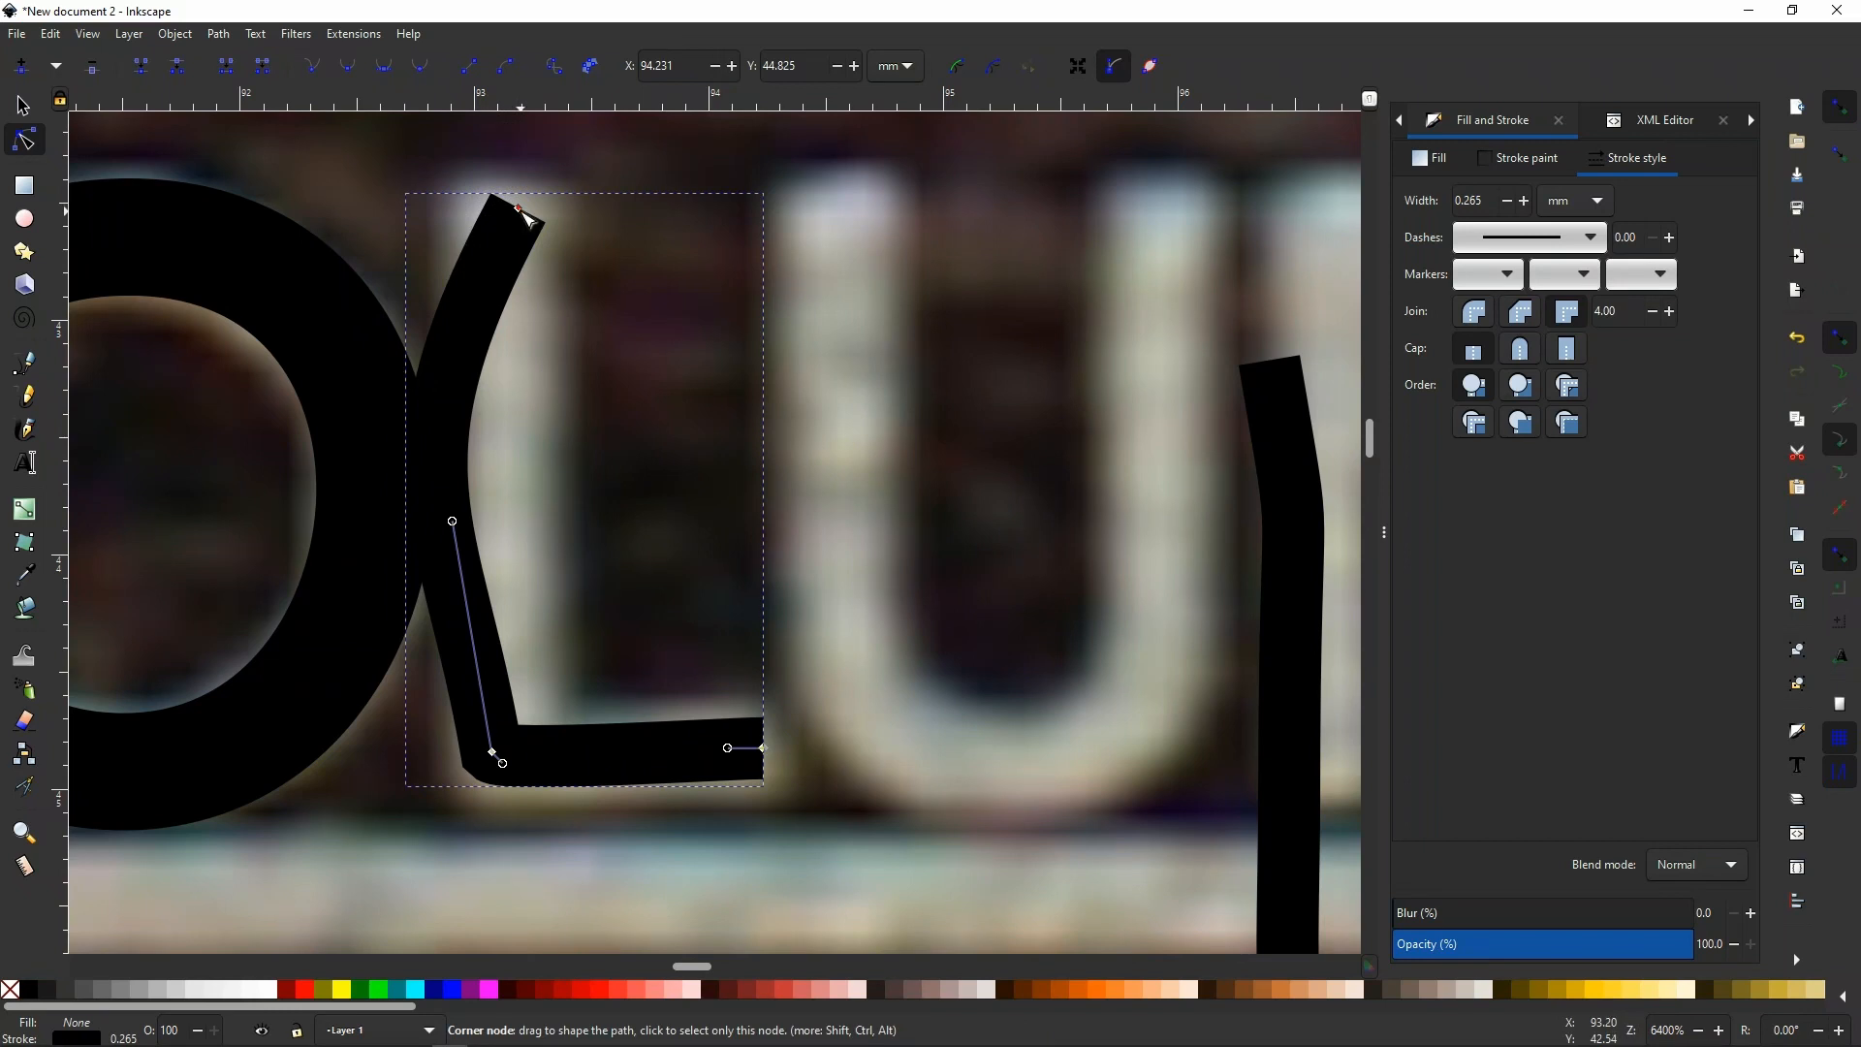
mouse_move(520, 210)
mouse_down()
mouse_move(378, 480)
mouse_move(562, 569)
mouse_move(649, 534)
mouse_move(514, 550)
mouse_move(693, 499)
mouse_move(740, 420)
mouse_move(607, 535)
mouse_move(522, 571)
mouse_move(522, 606)
mouse_move(536, 499)
mouse_move(530, 532)
mouse_up()
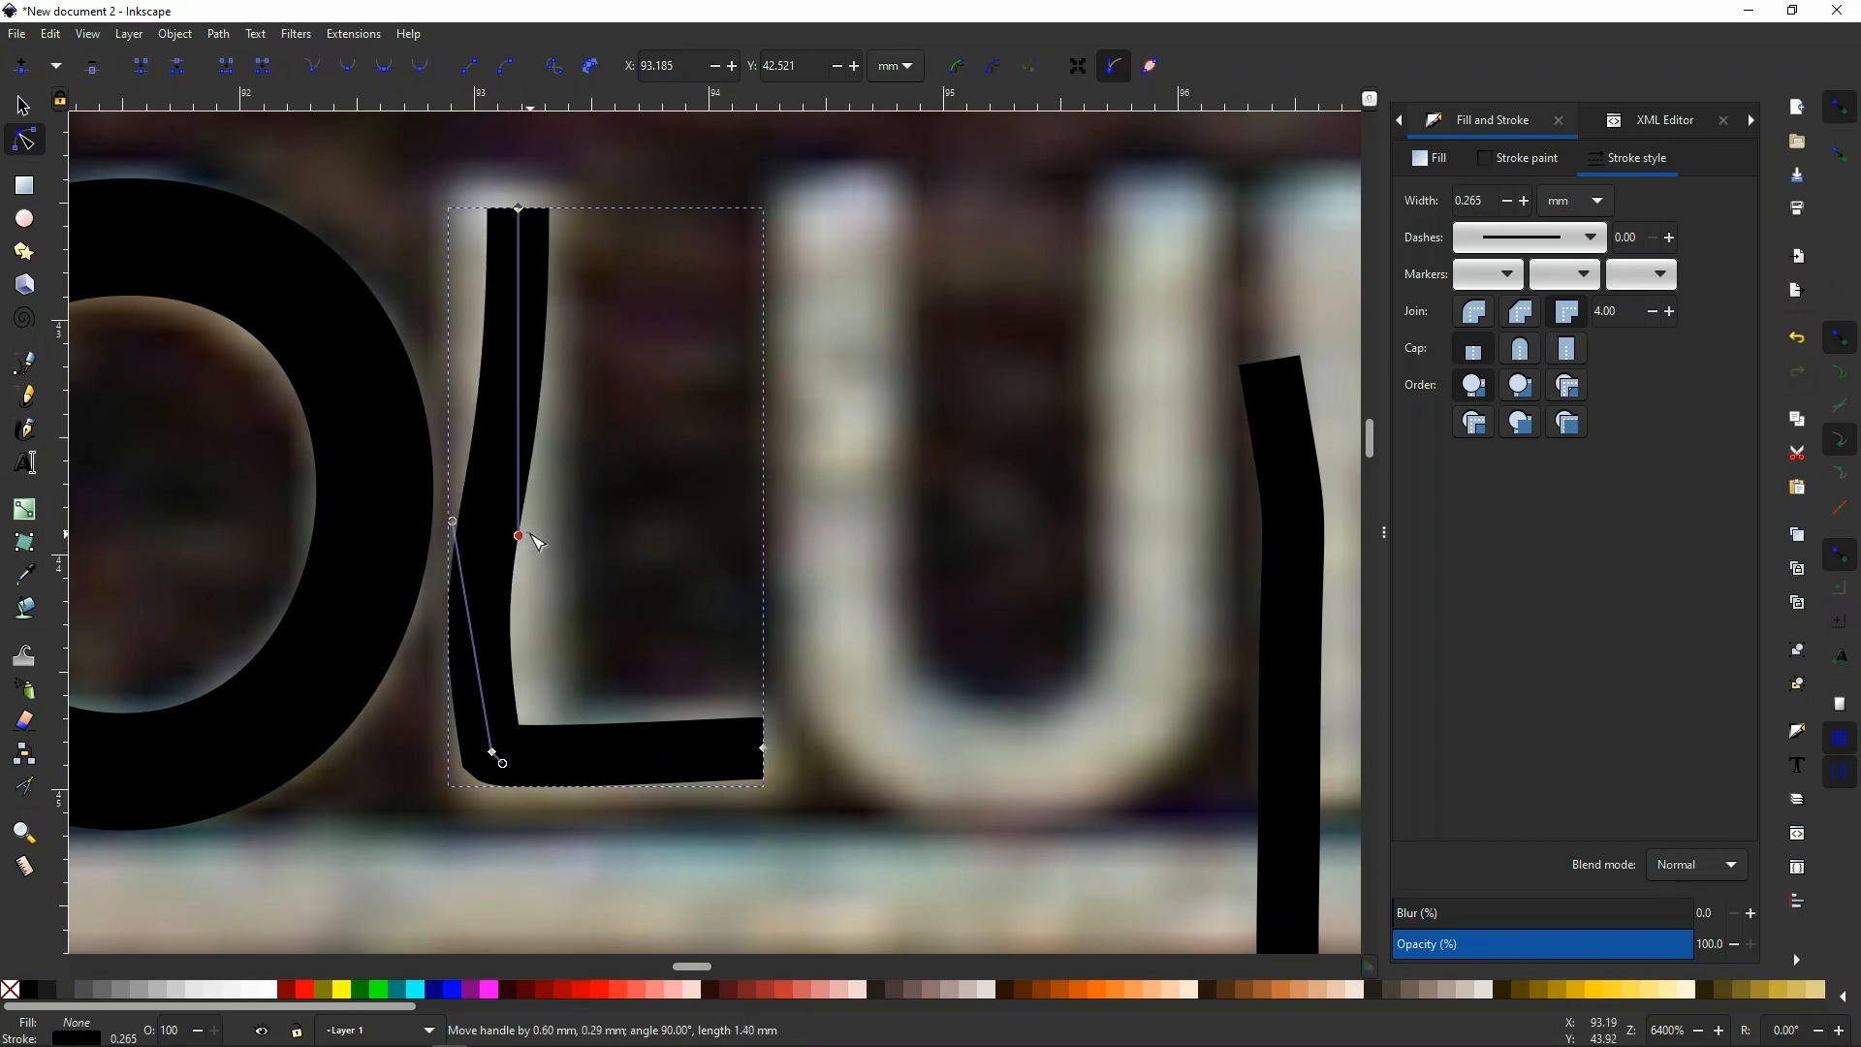
drag(522, 212, 509, 191)
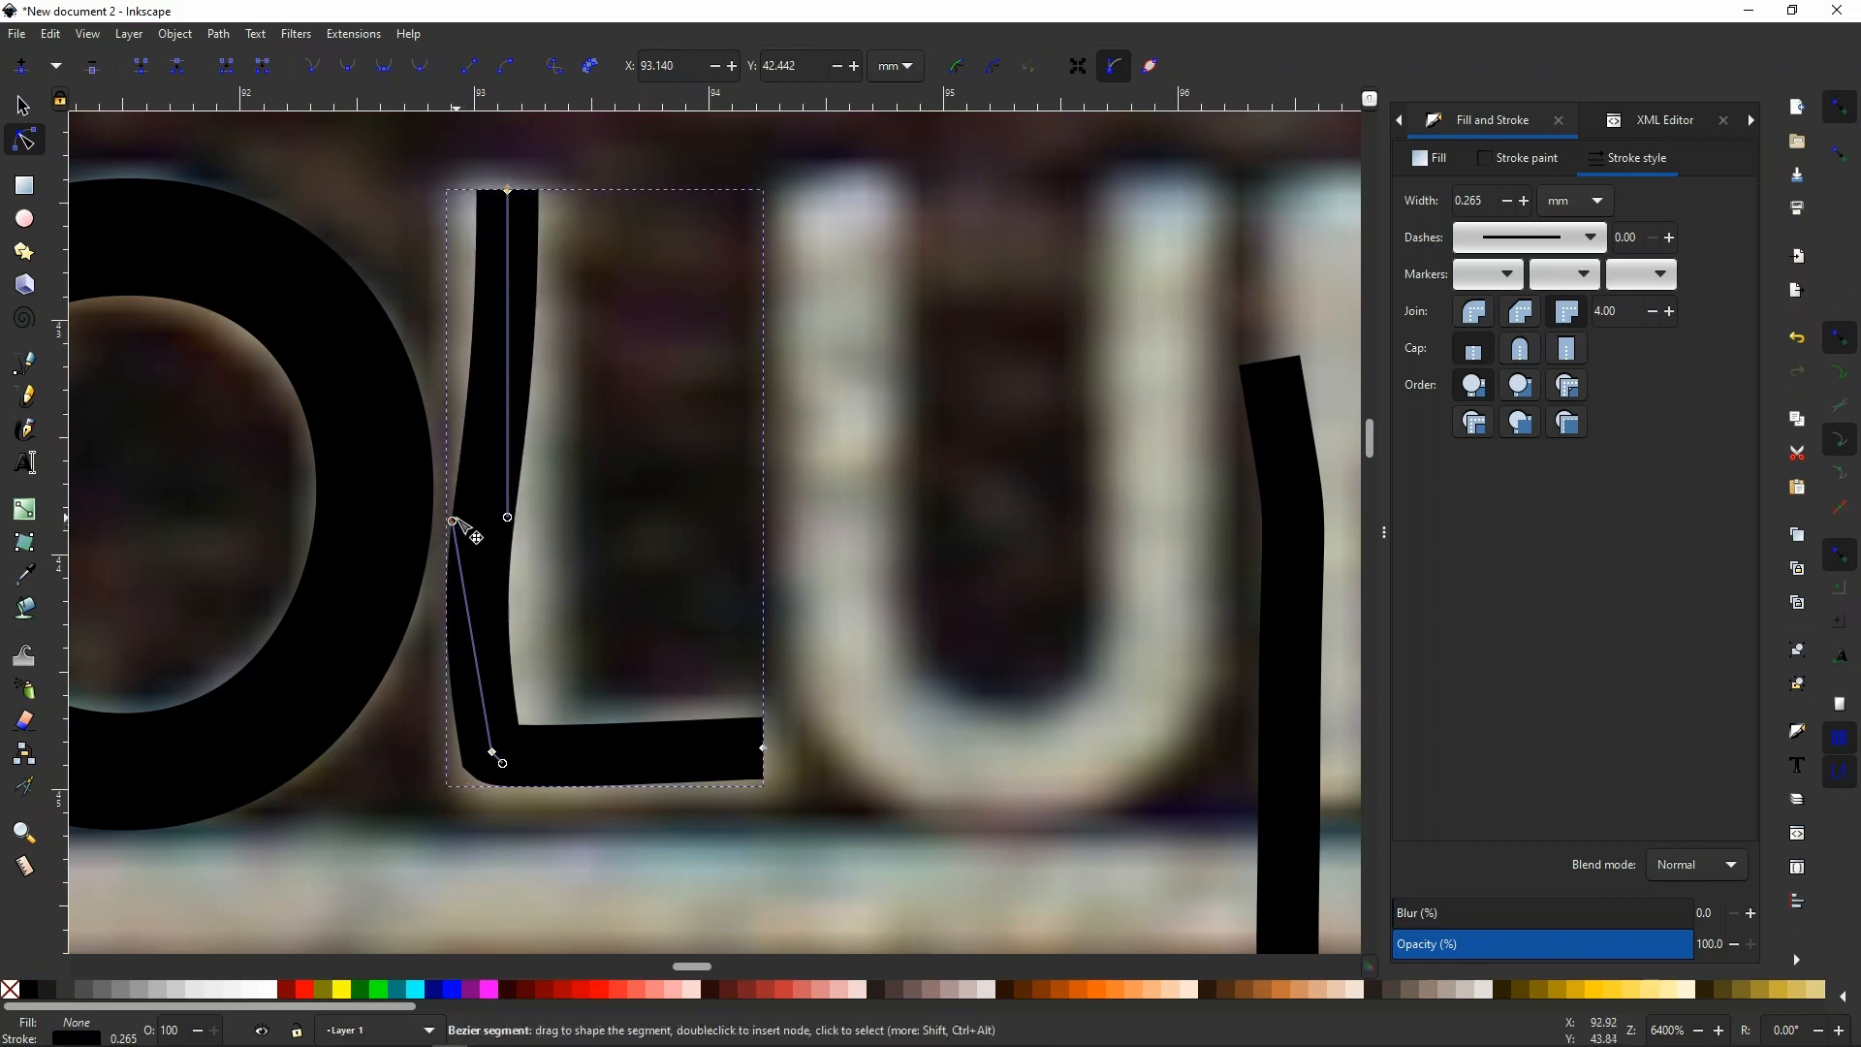
drag(453, 523, 485, 532)
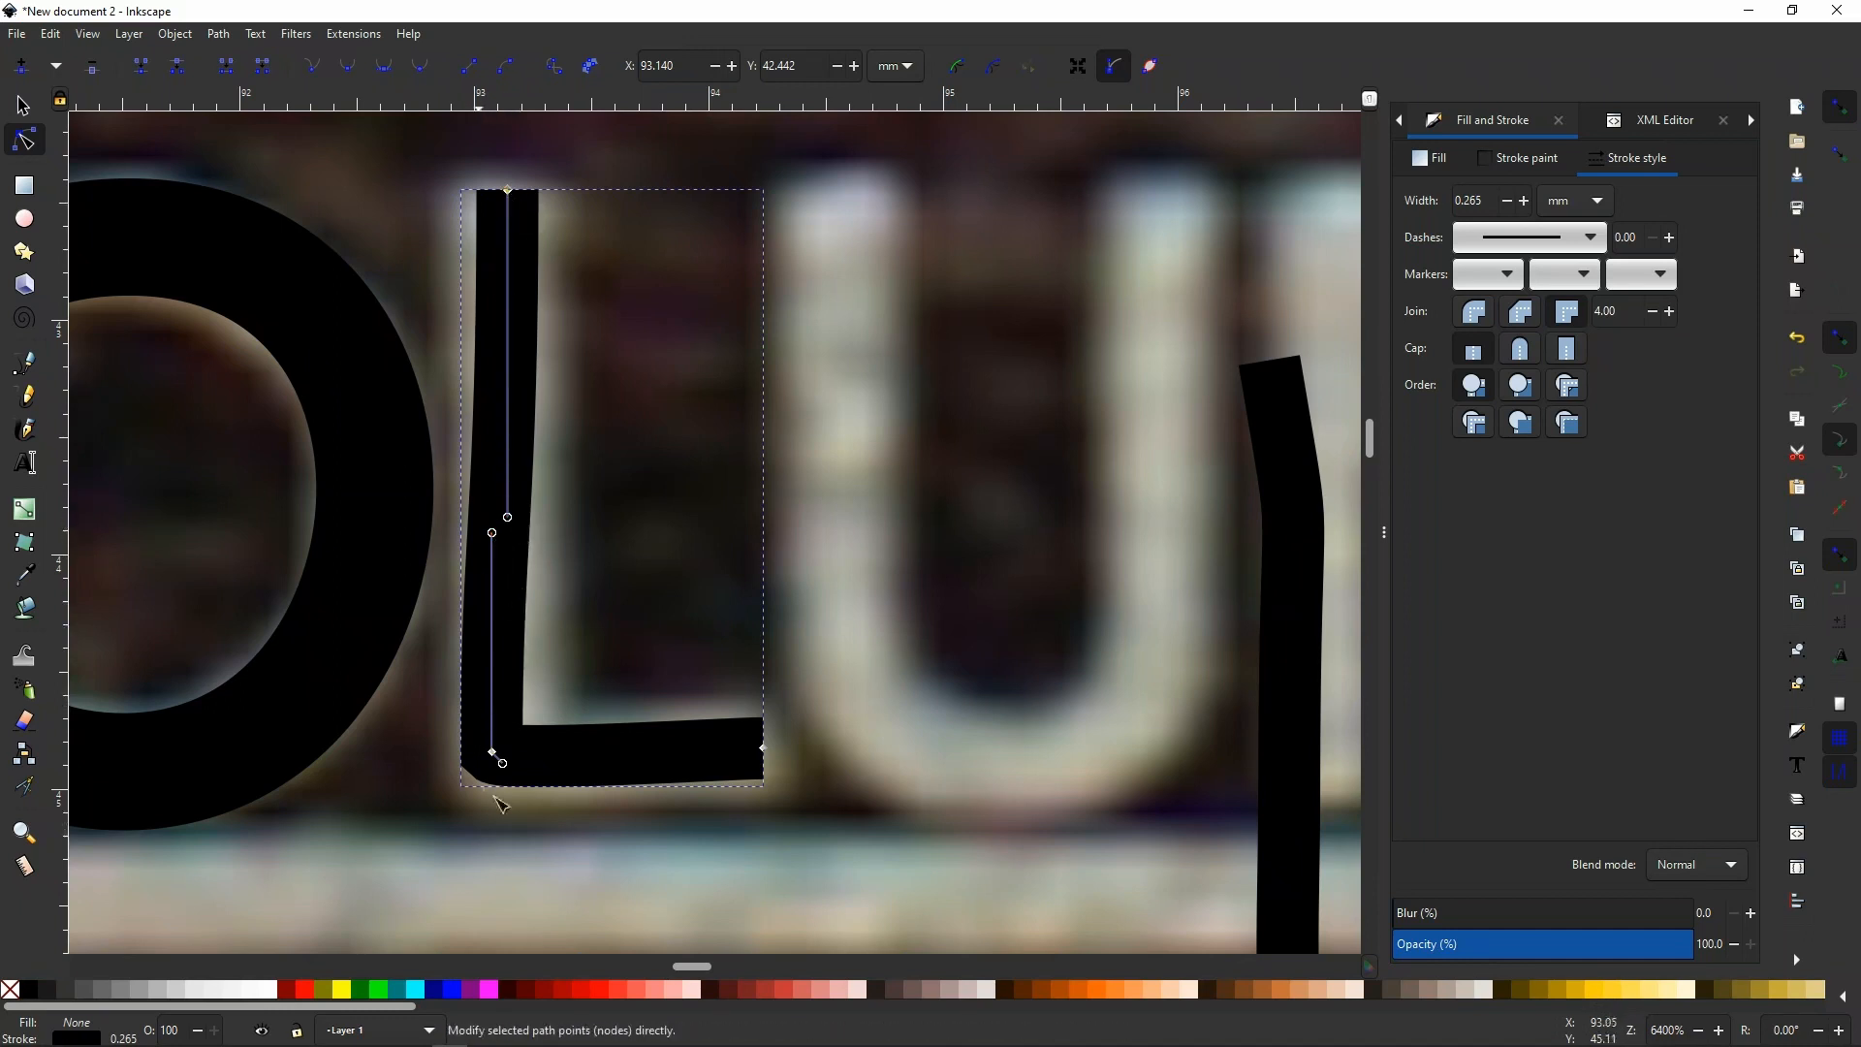
Place a vertical guide through the L's top node and snap the corner node onto it at X 93.140, Y 44.805 mm.
click(494, 754)
drag(64, 474, 529, 180)
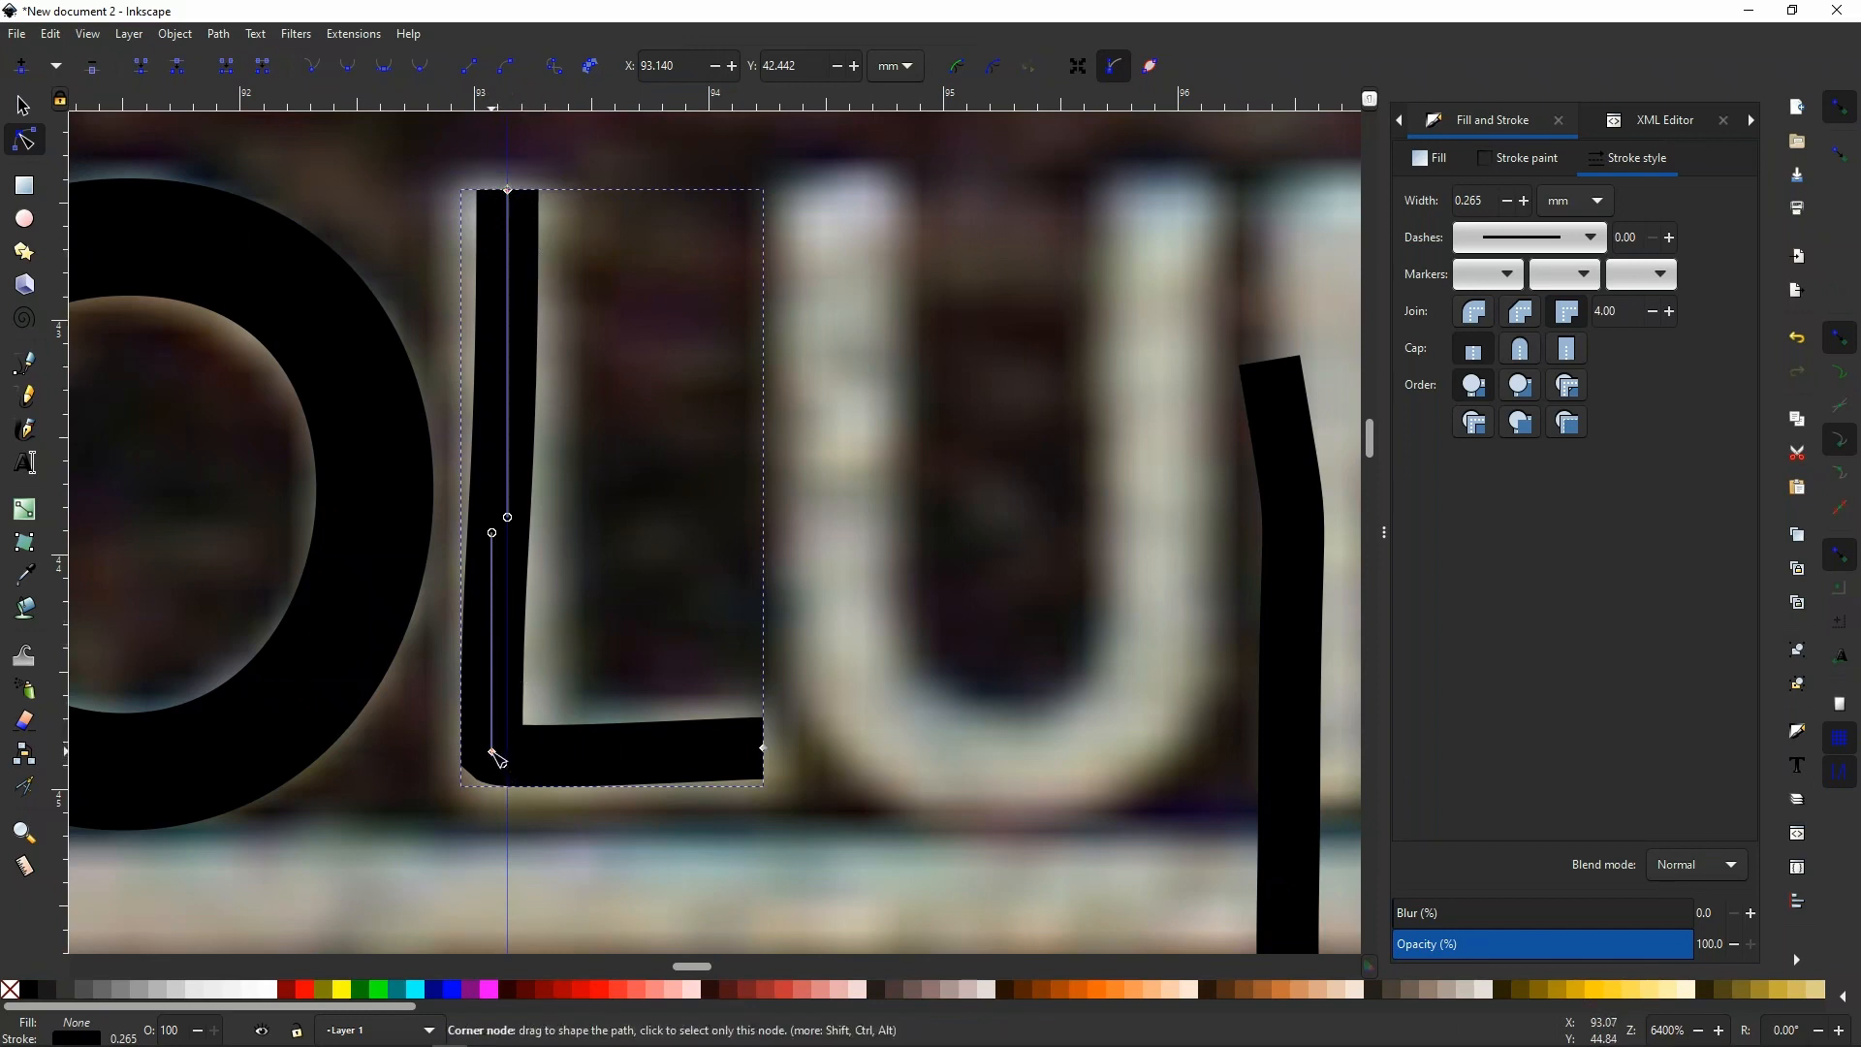
mouse_move(497, 757)
mouse_down()
mouse_move(567, 765)
mouse_move(508, 746)
mouse_up()
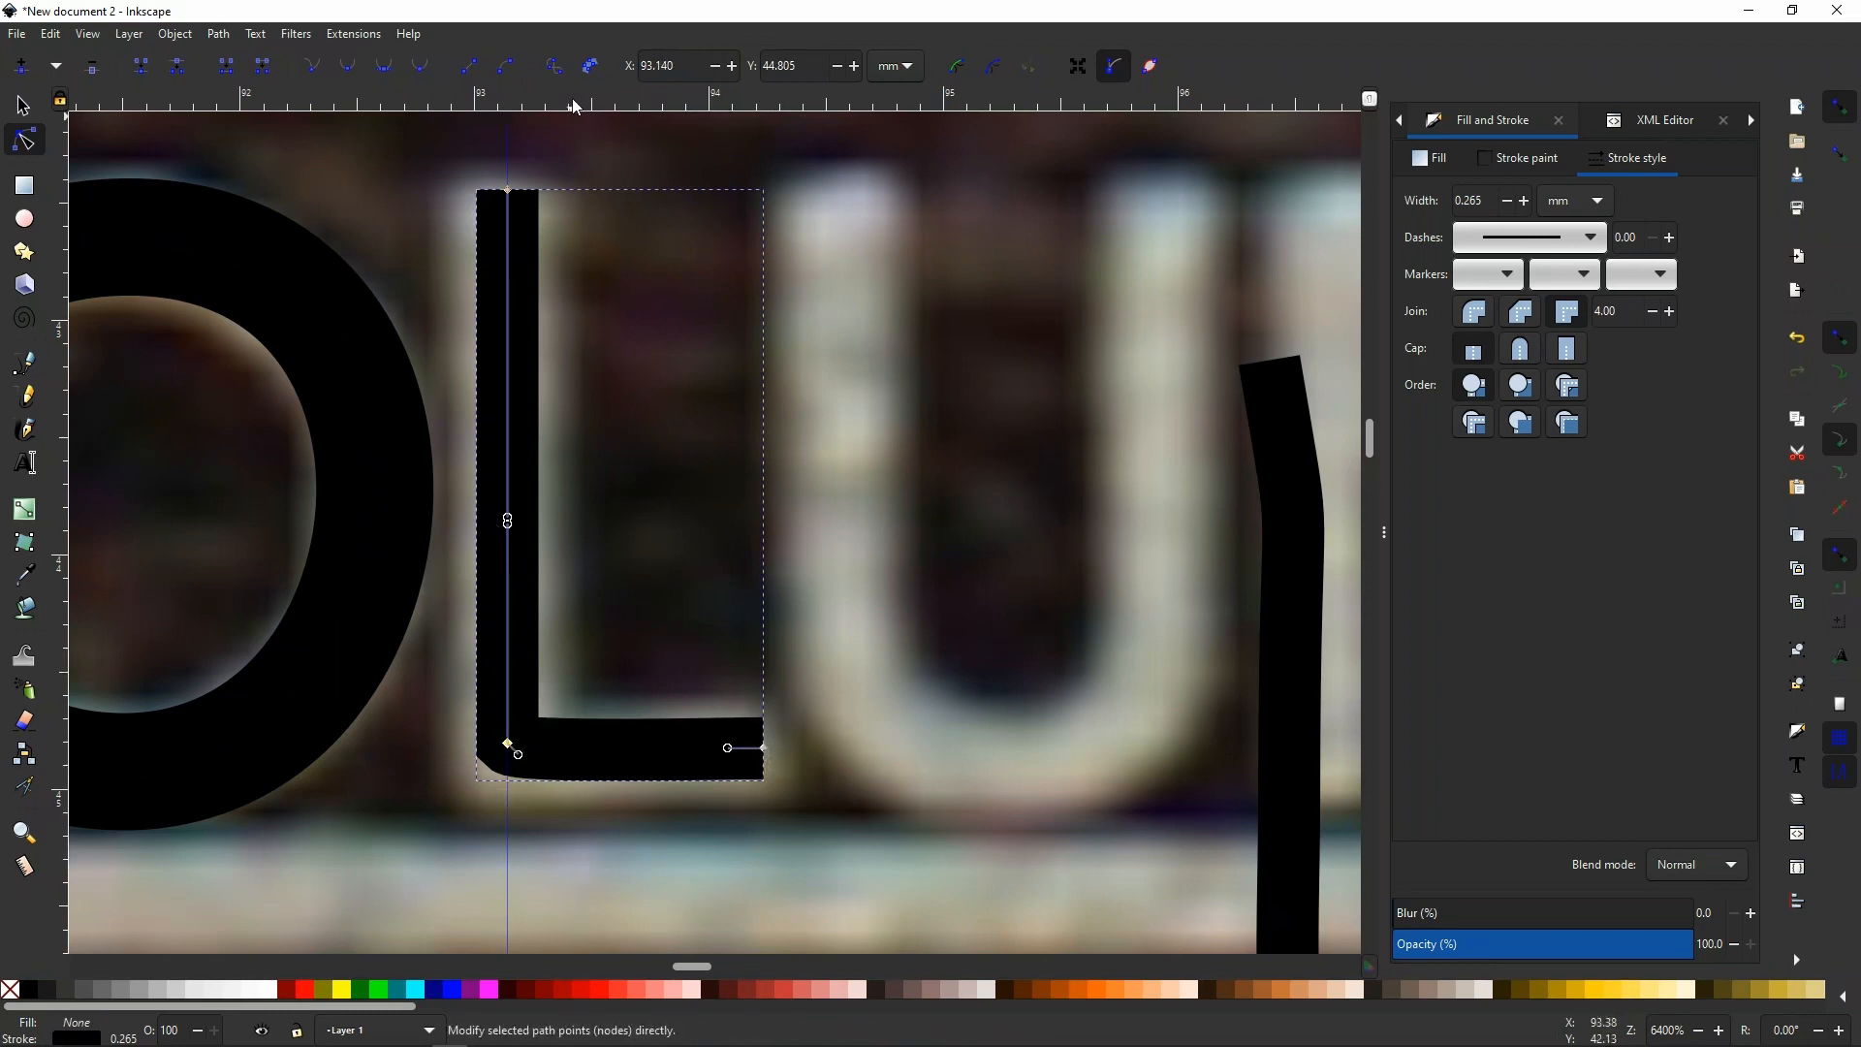
Place a horizontal guide through the L's corner, snap the foot's end node to it at X 94.318 mm, and level the corner's handle.
drag(582, 171, 508, 743)
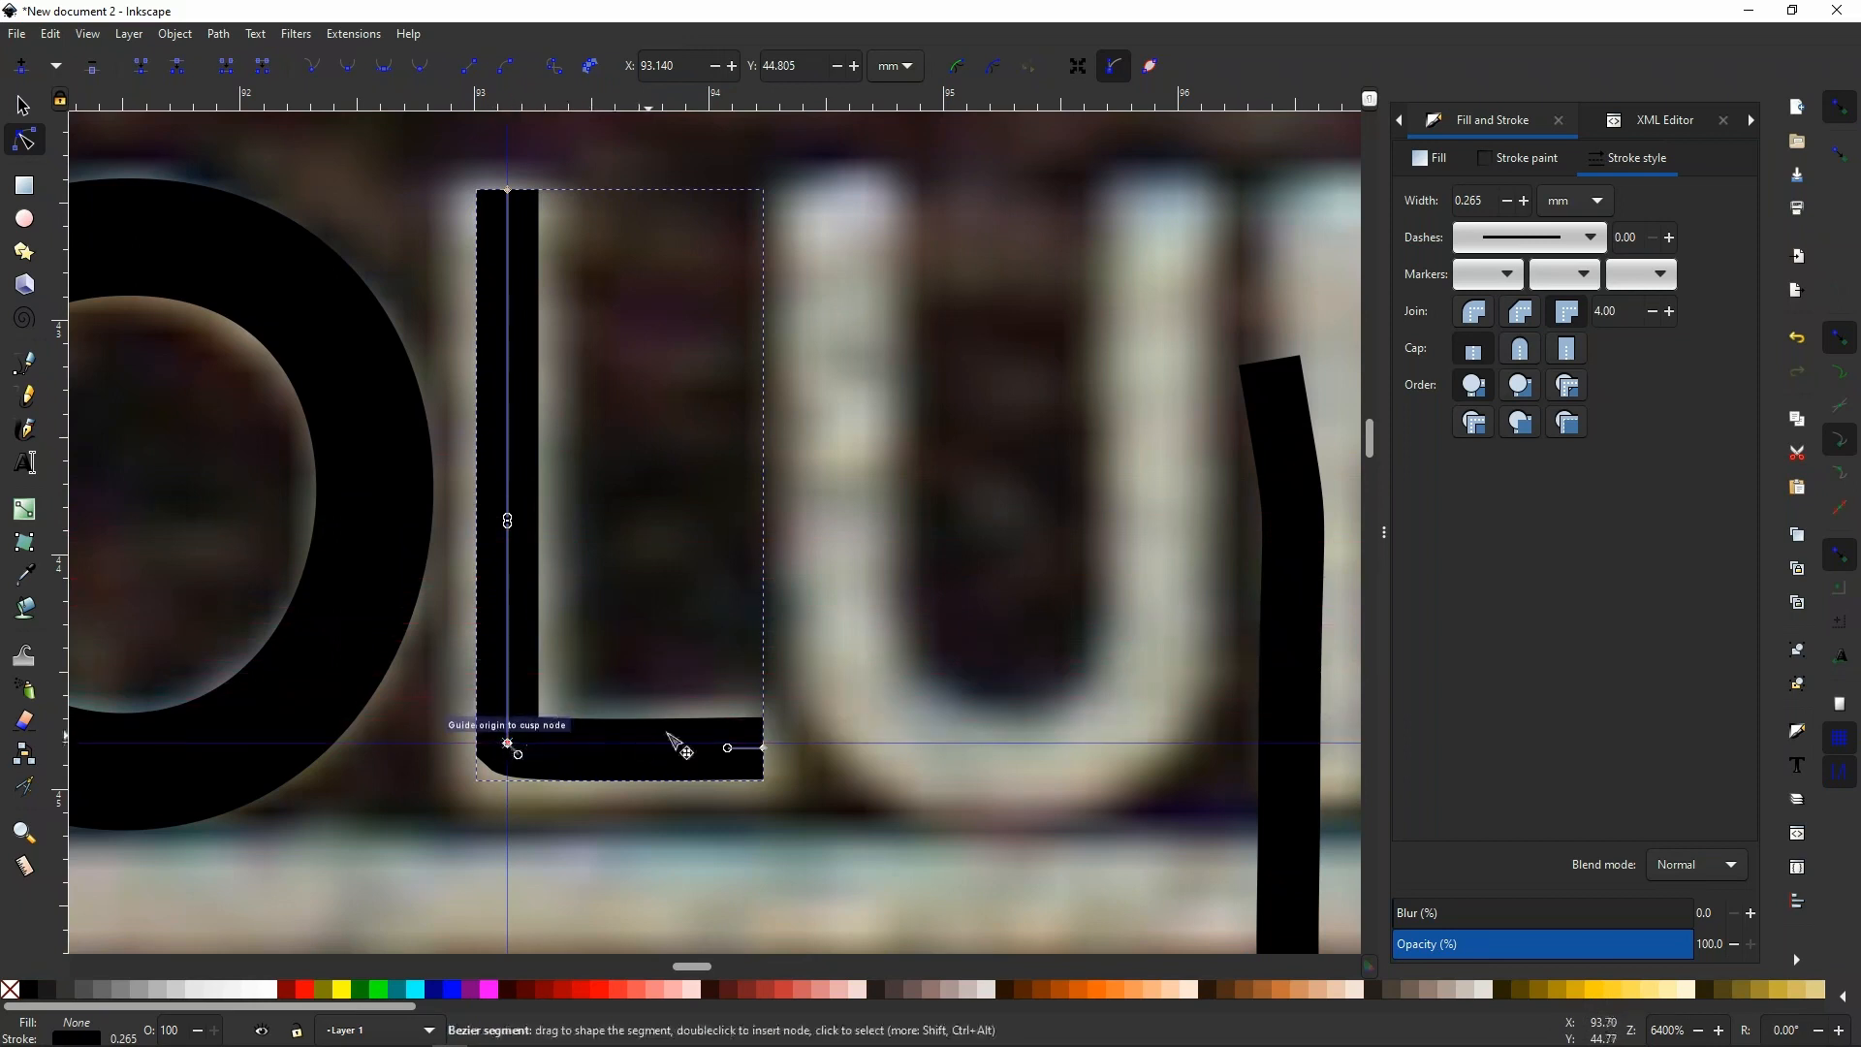
drag(765, 753, 785, 754)
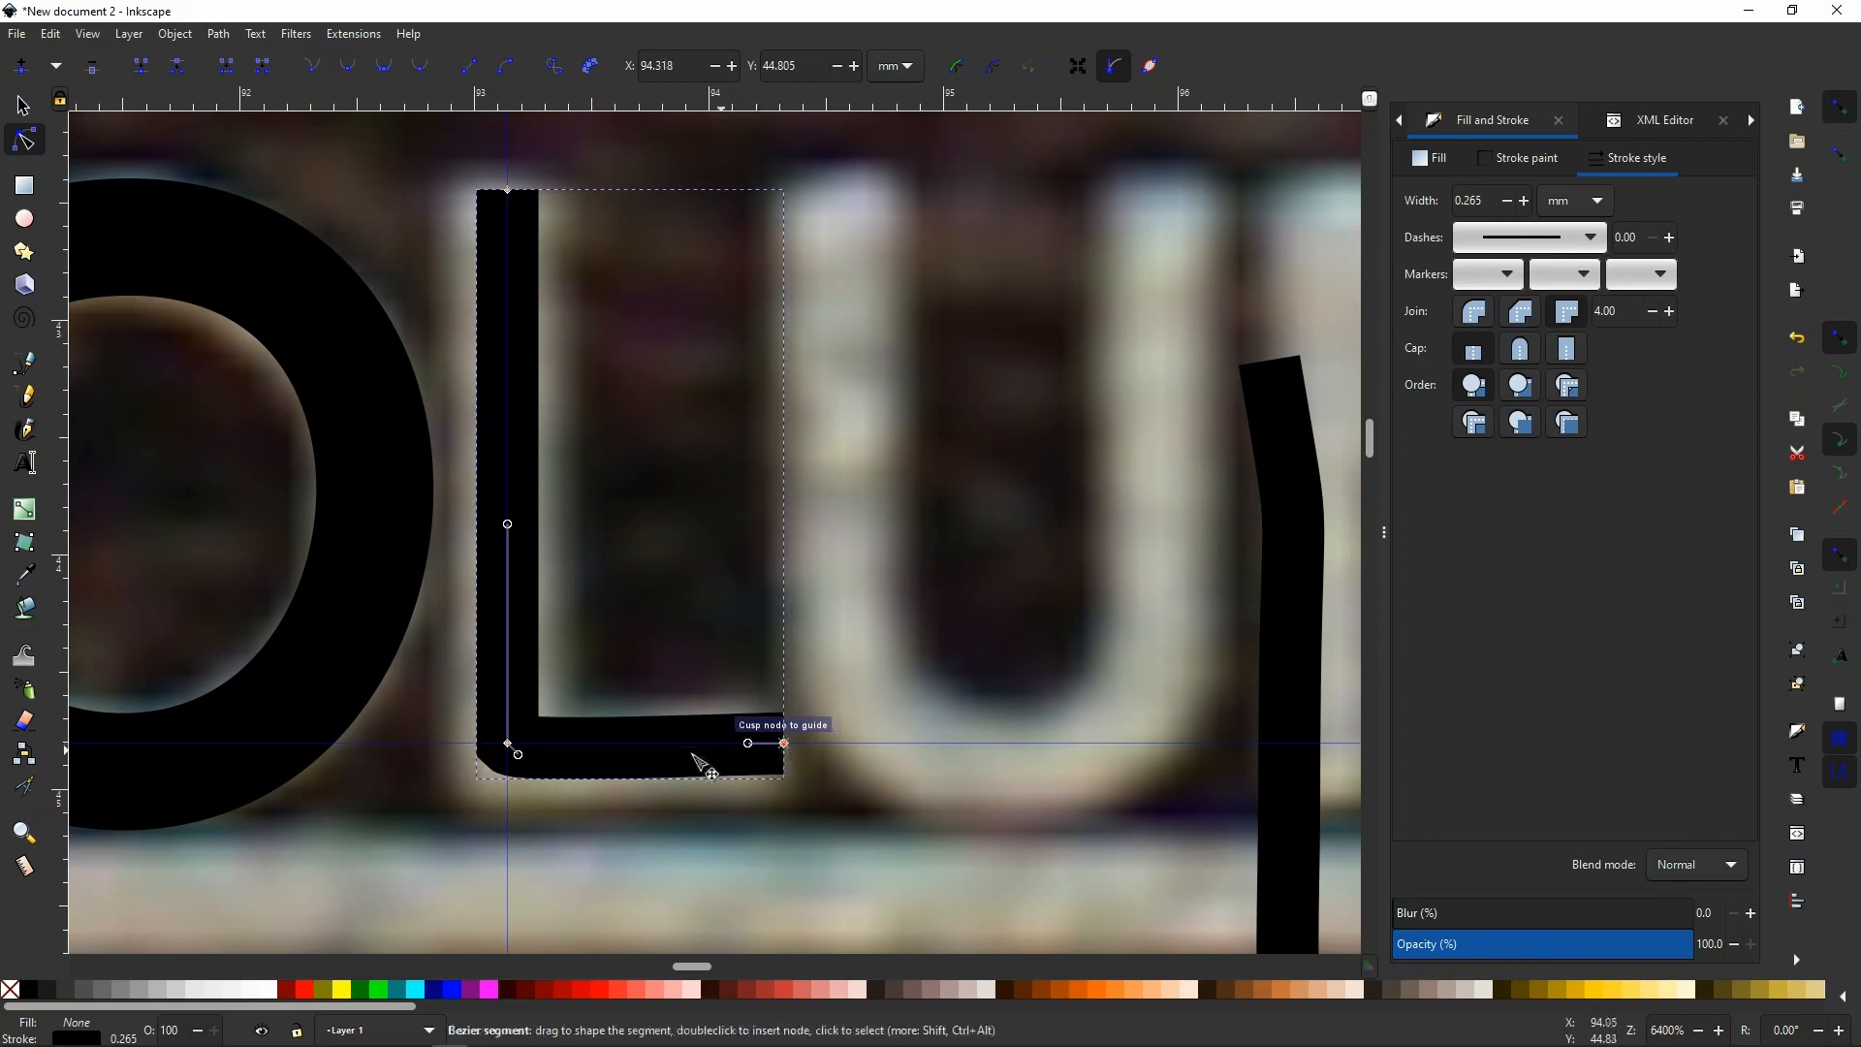
drag(523, 760, 706, 748)
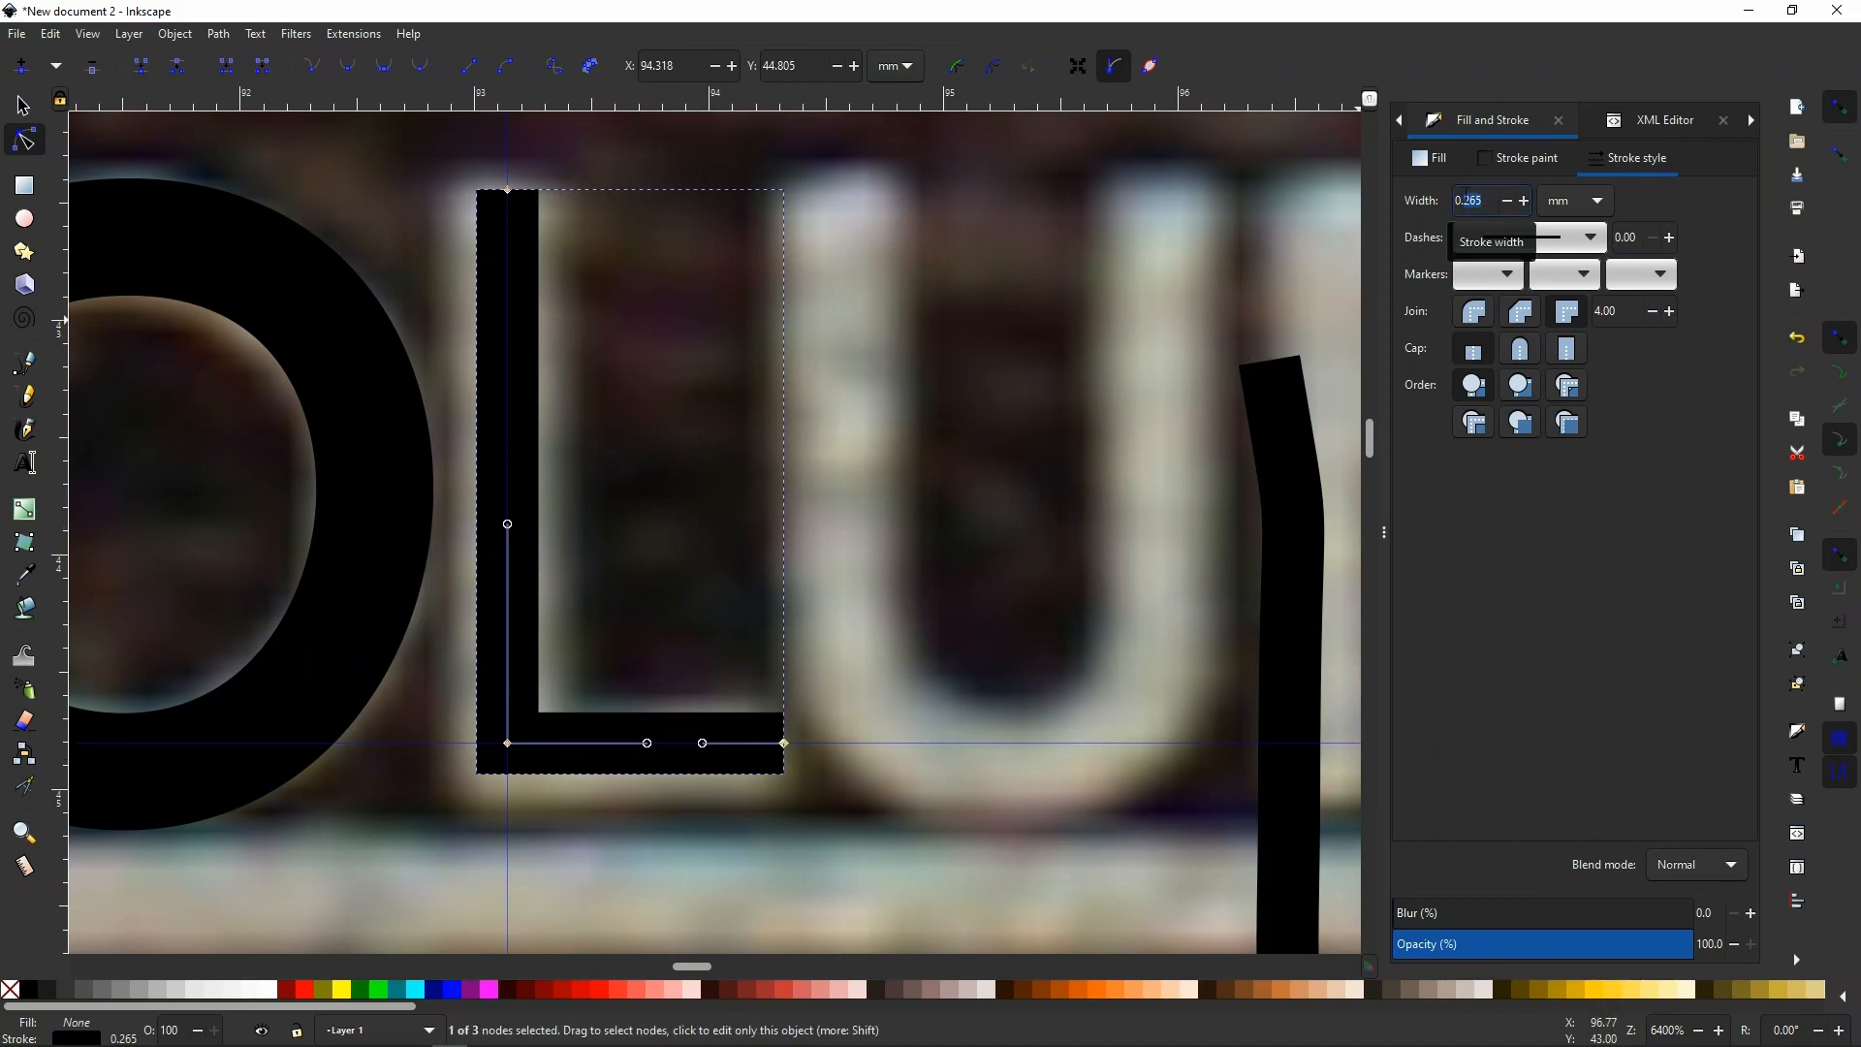
Set the L's stroke width to 0.5 mm.
text(5)
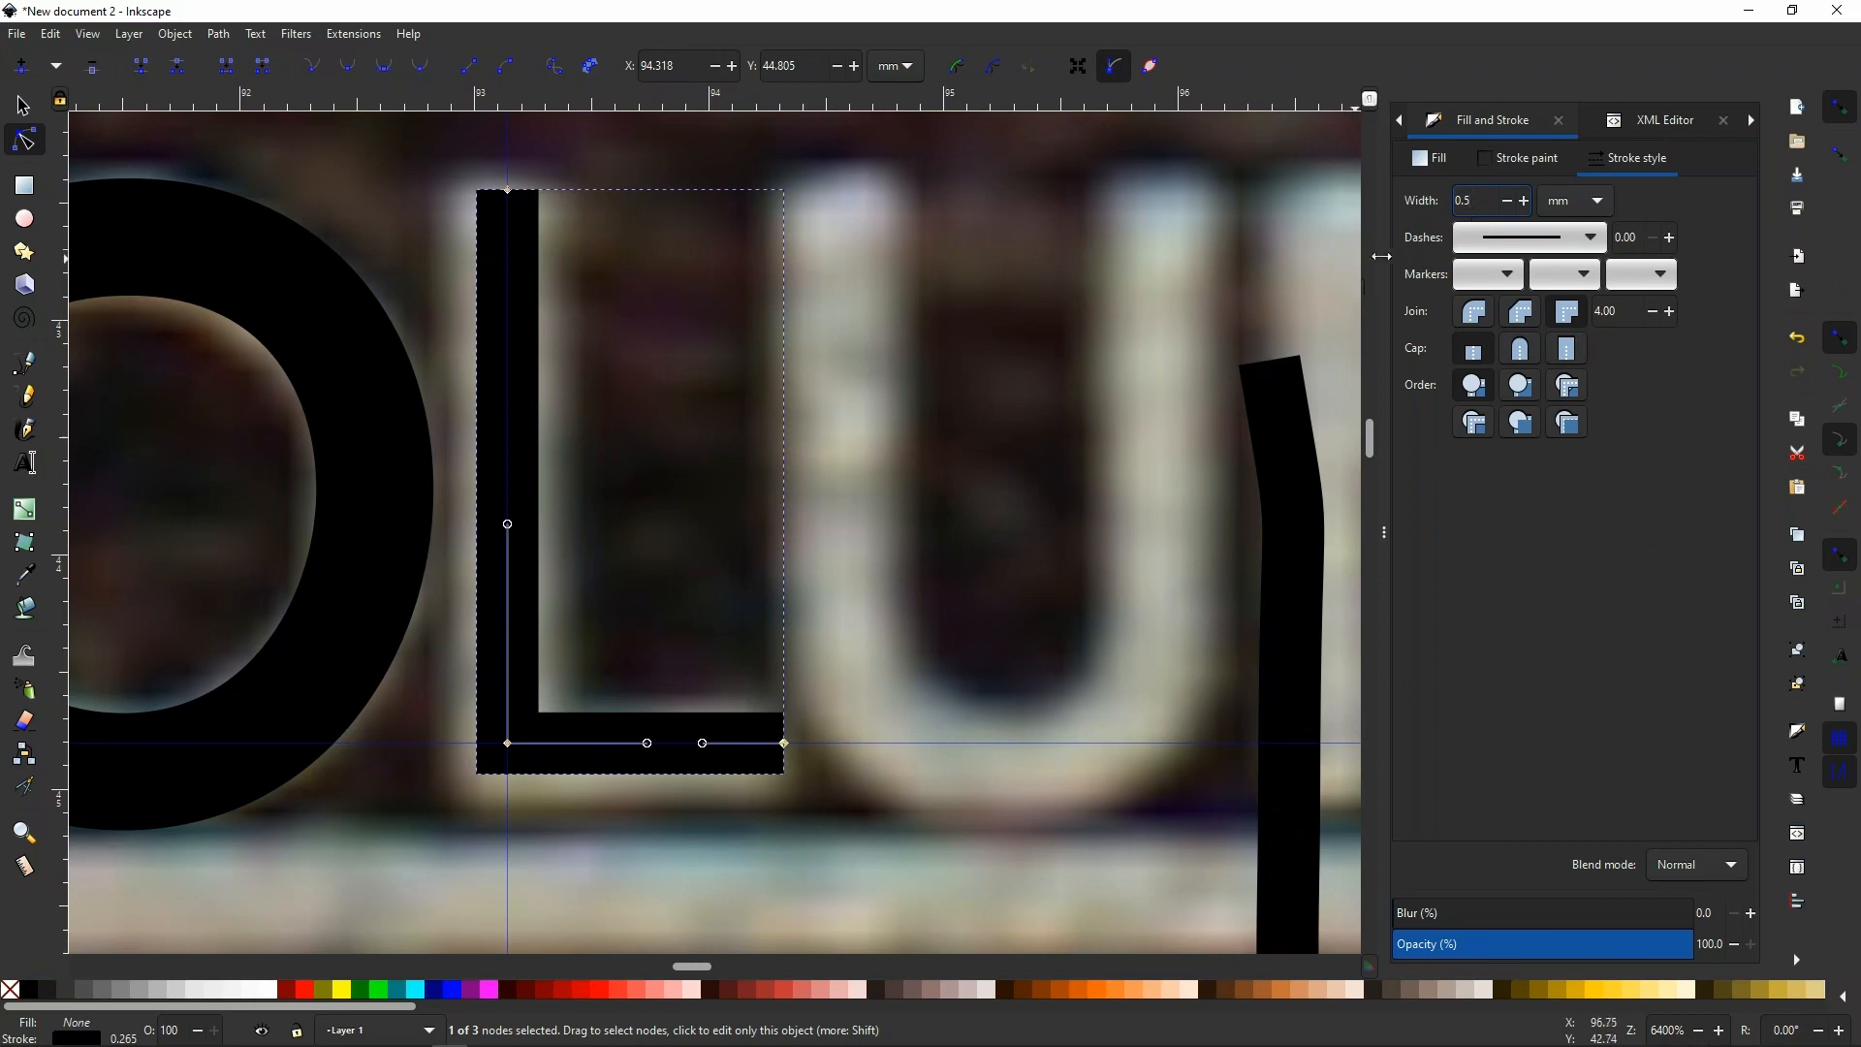
key(Return)
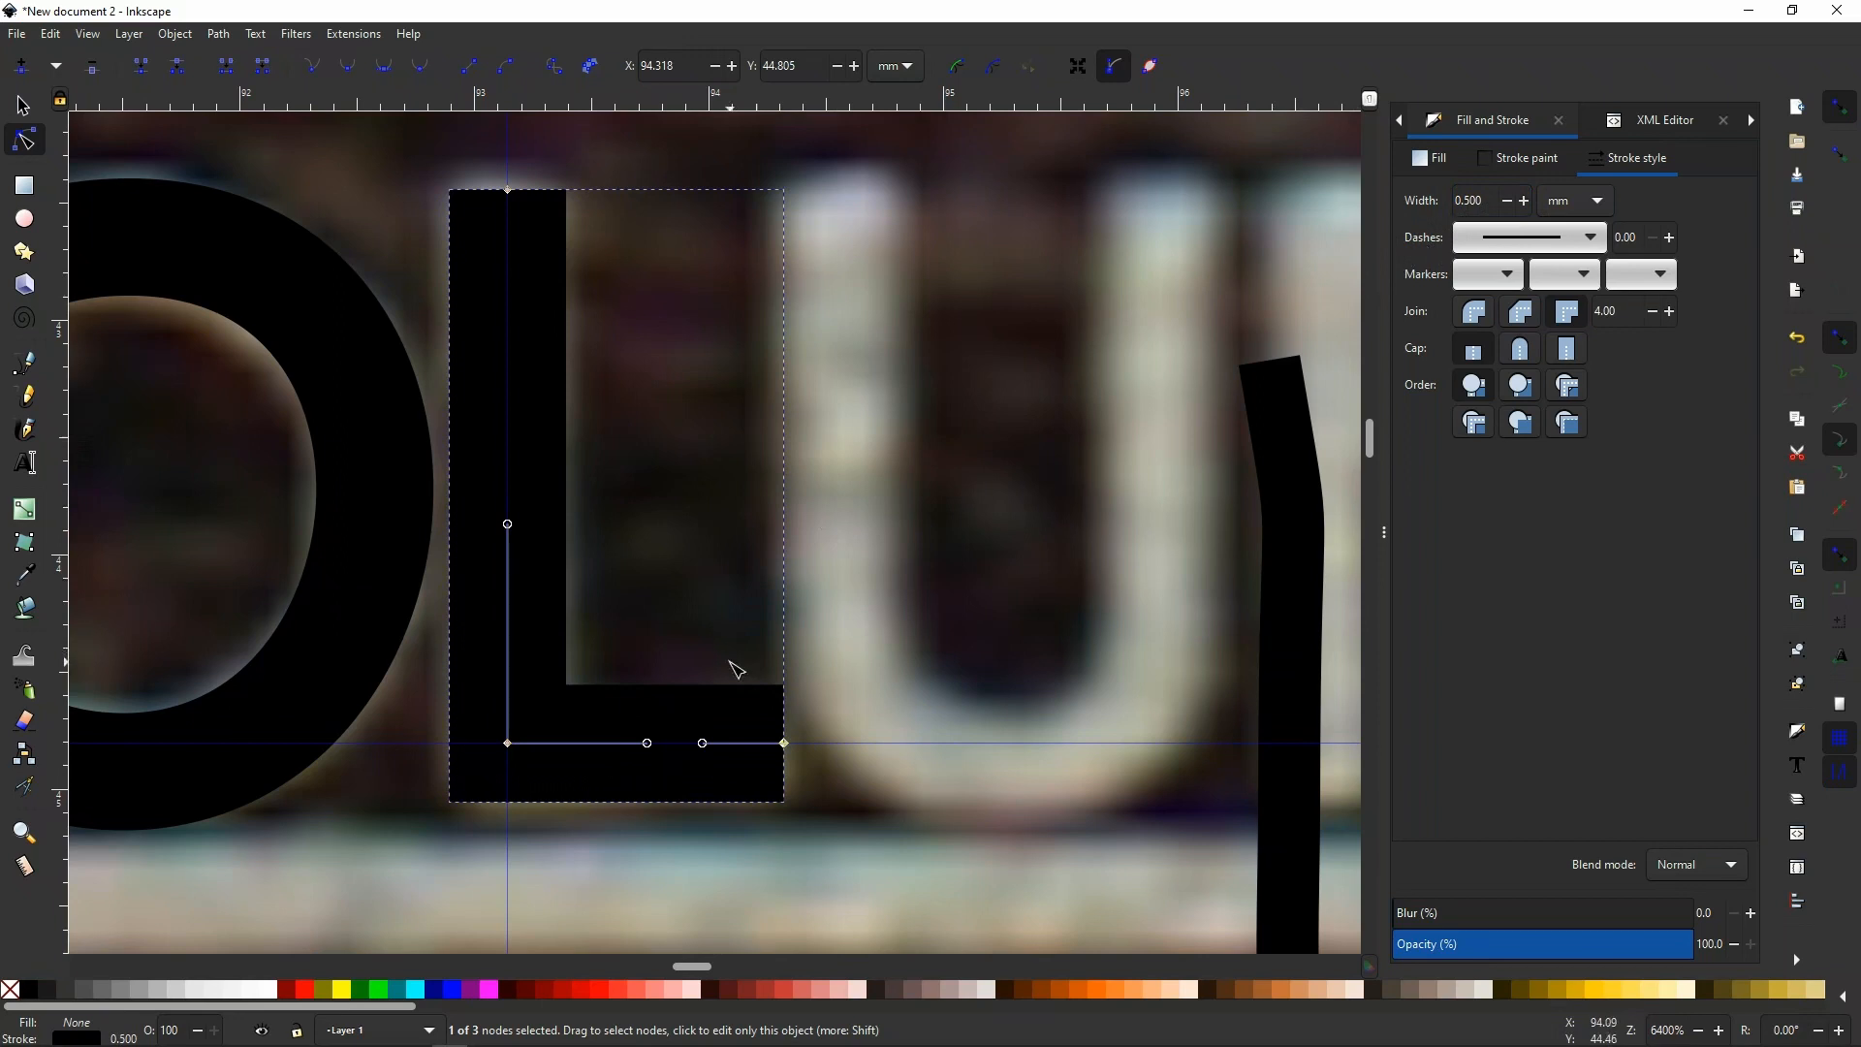
scroll(831, 564, down, 2)
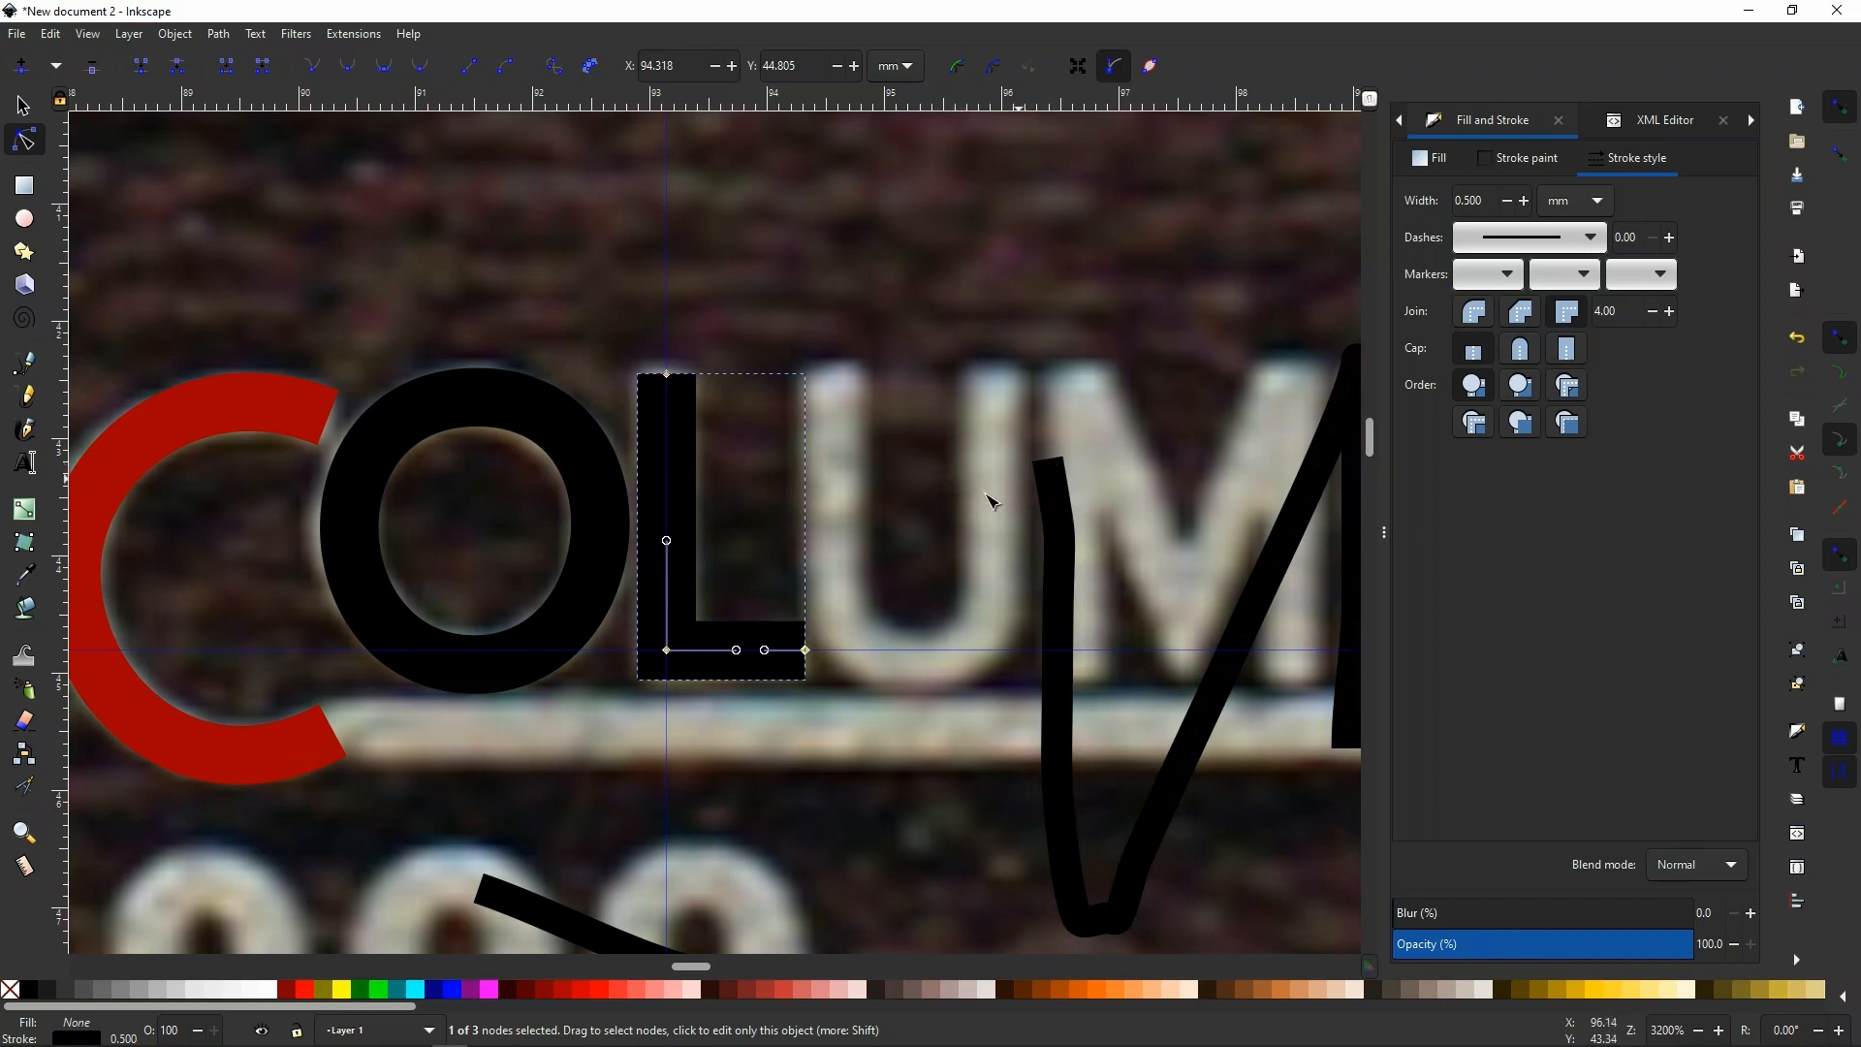
scroll(989, 501, down, 4)
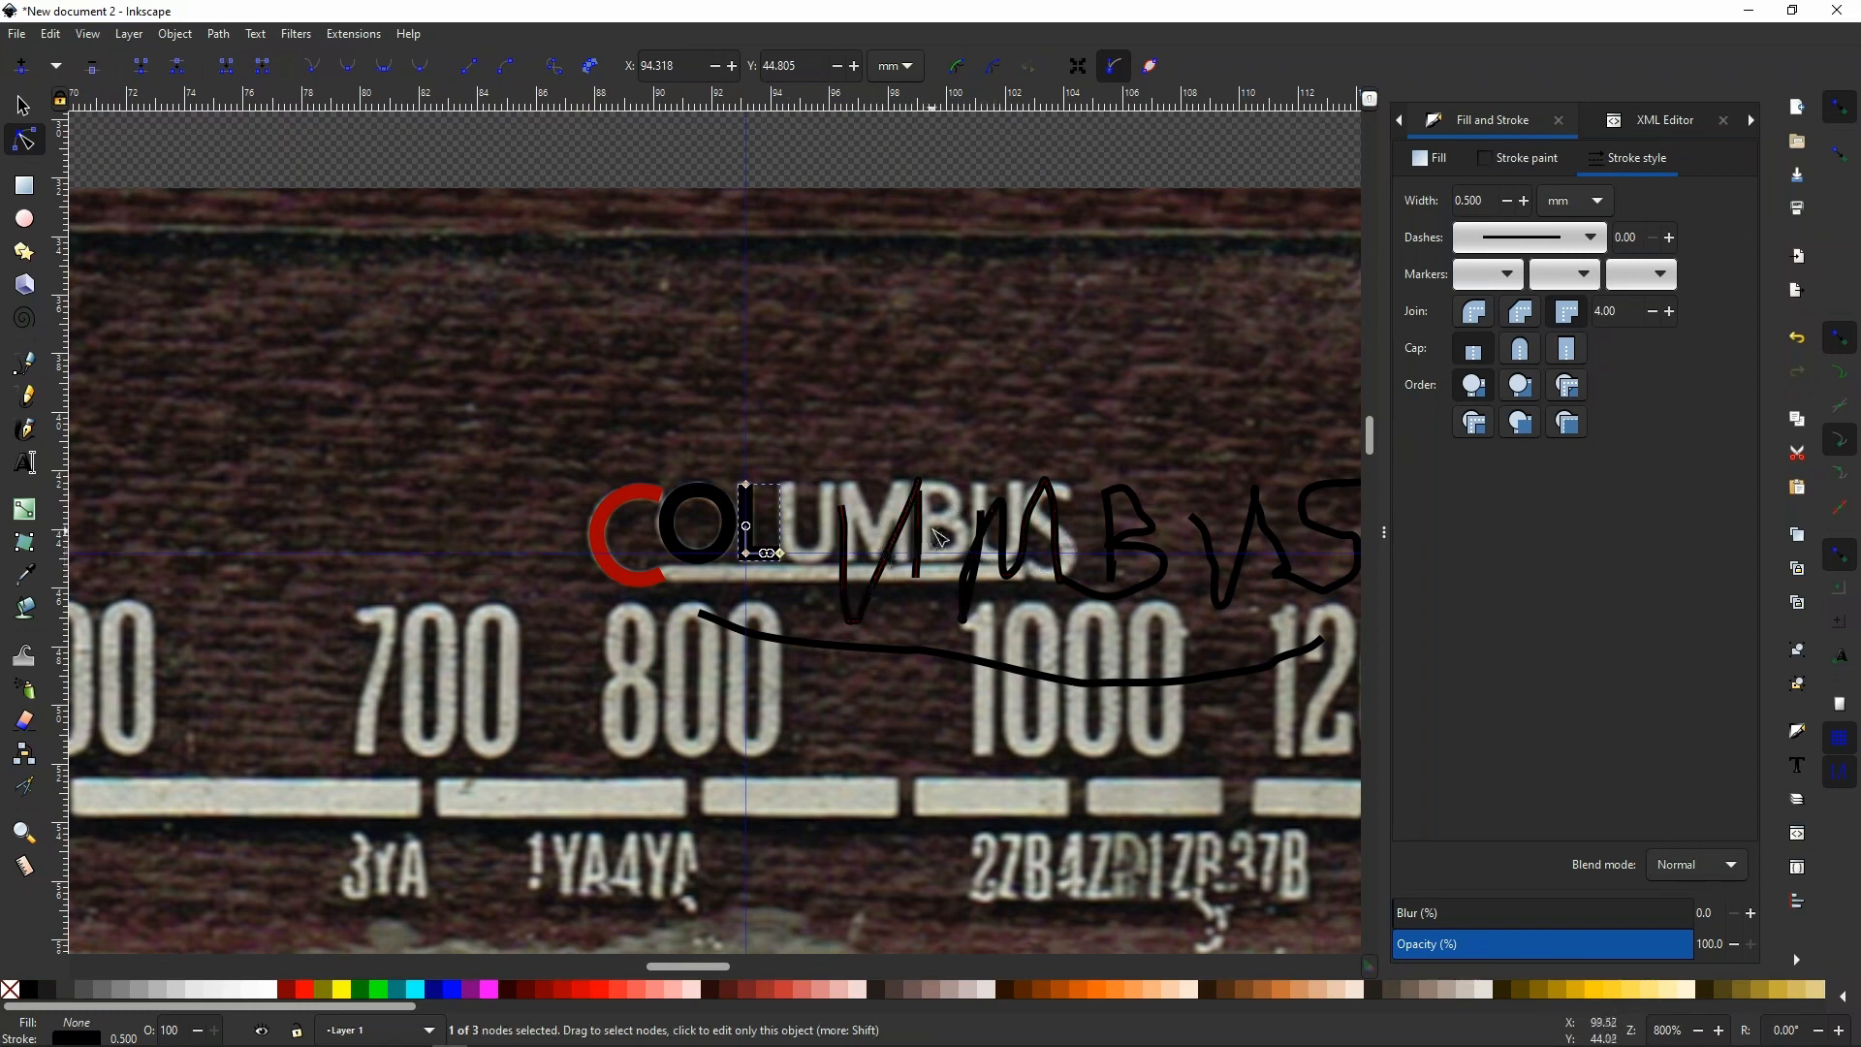
Draw a connected seven-segment line about 7.5 mm wide along the waves beneath the left ship with the freehand drawing tool.
scroll(1144, 434, down, 6)
scroll(710, 534, up, 8)
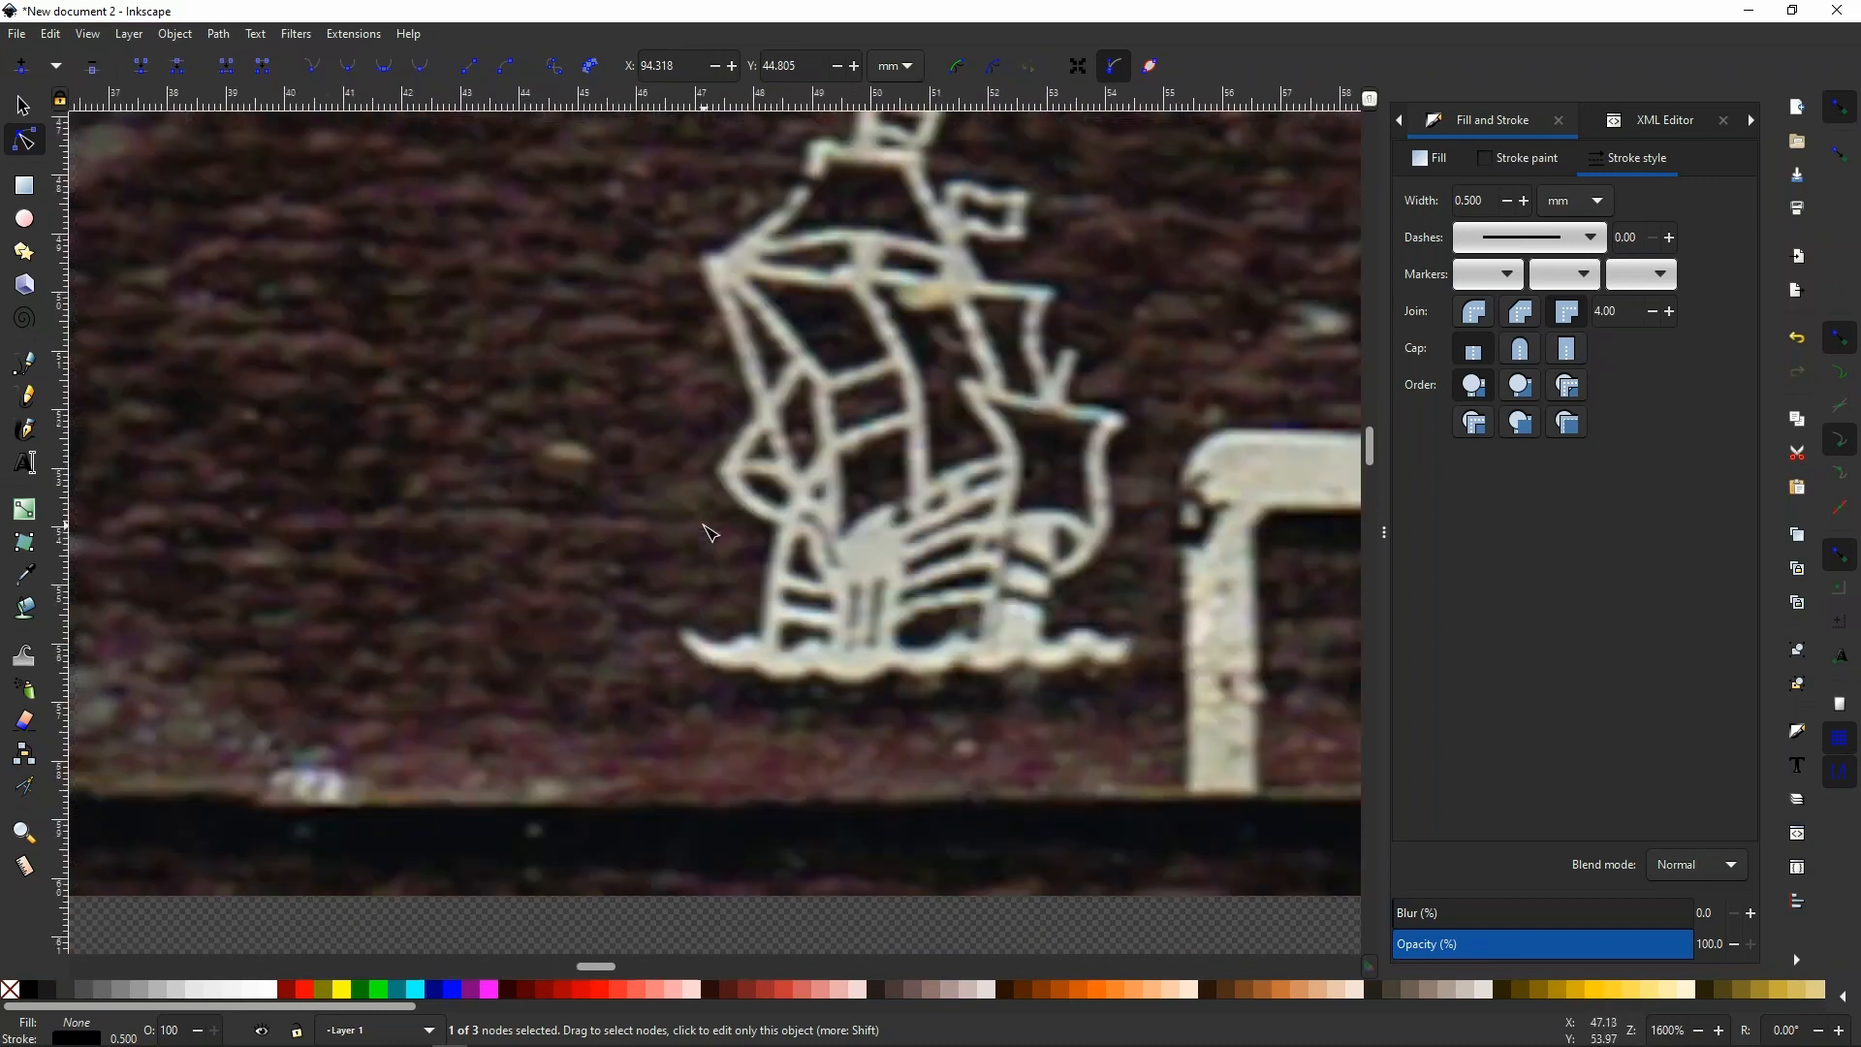
scroll(847, 494, down, 2)
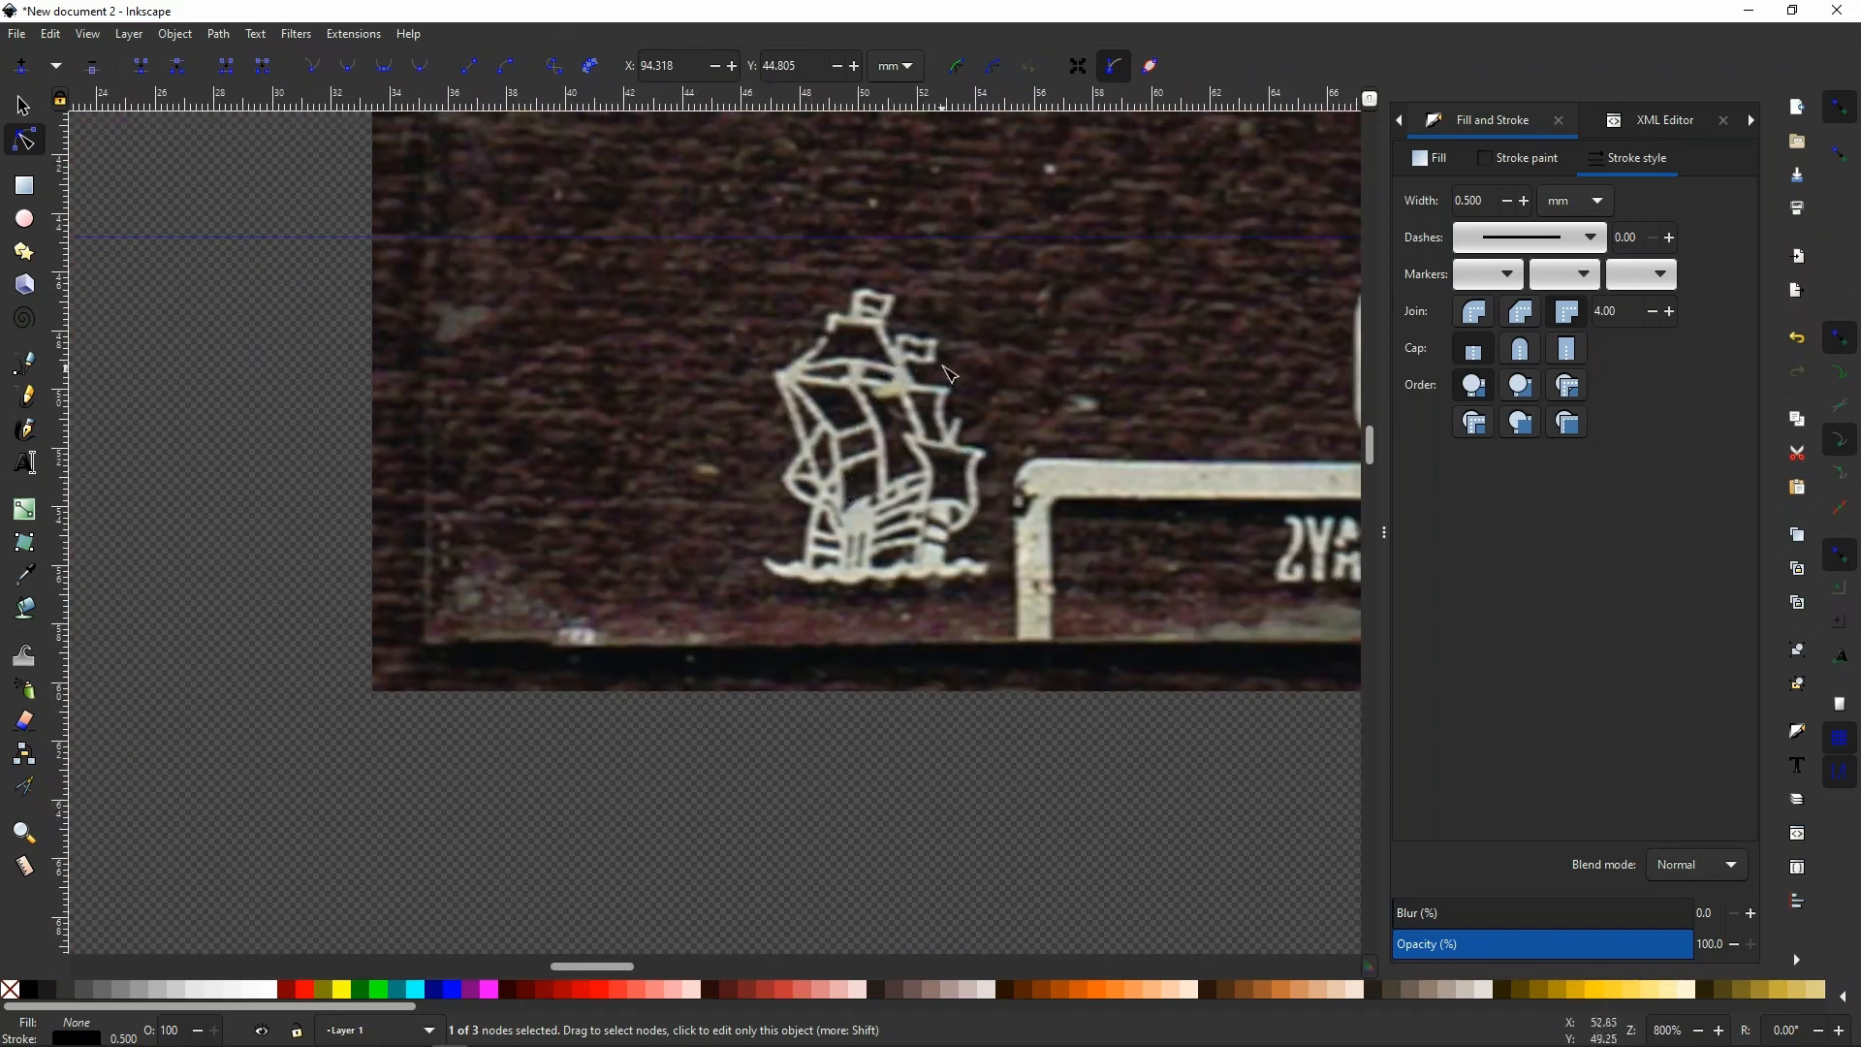
scroll(948, 373, up, 2)
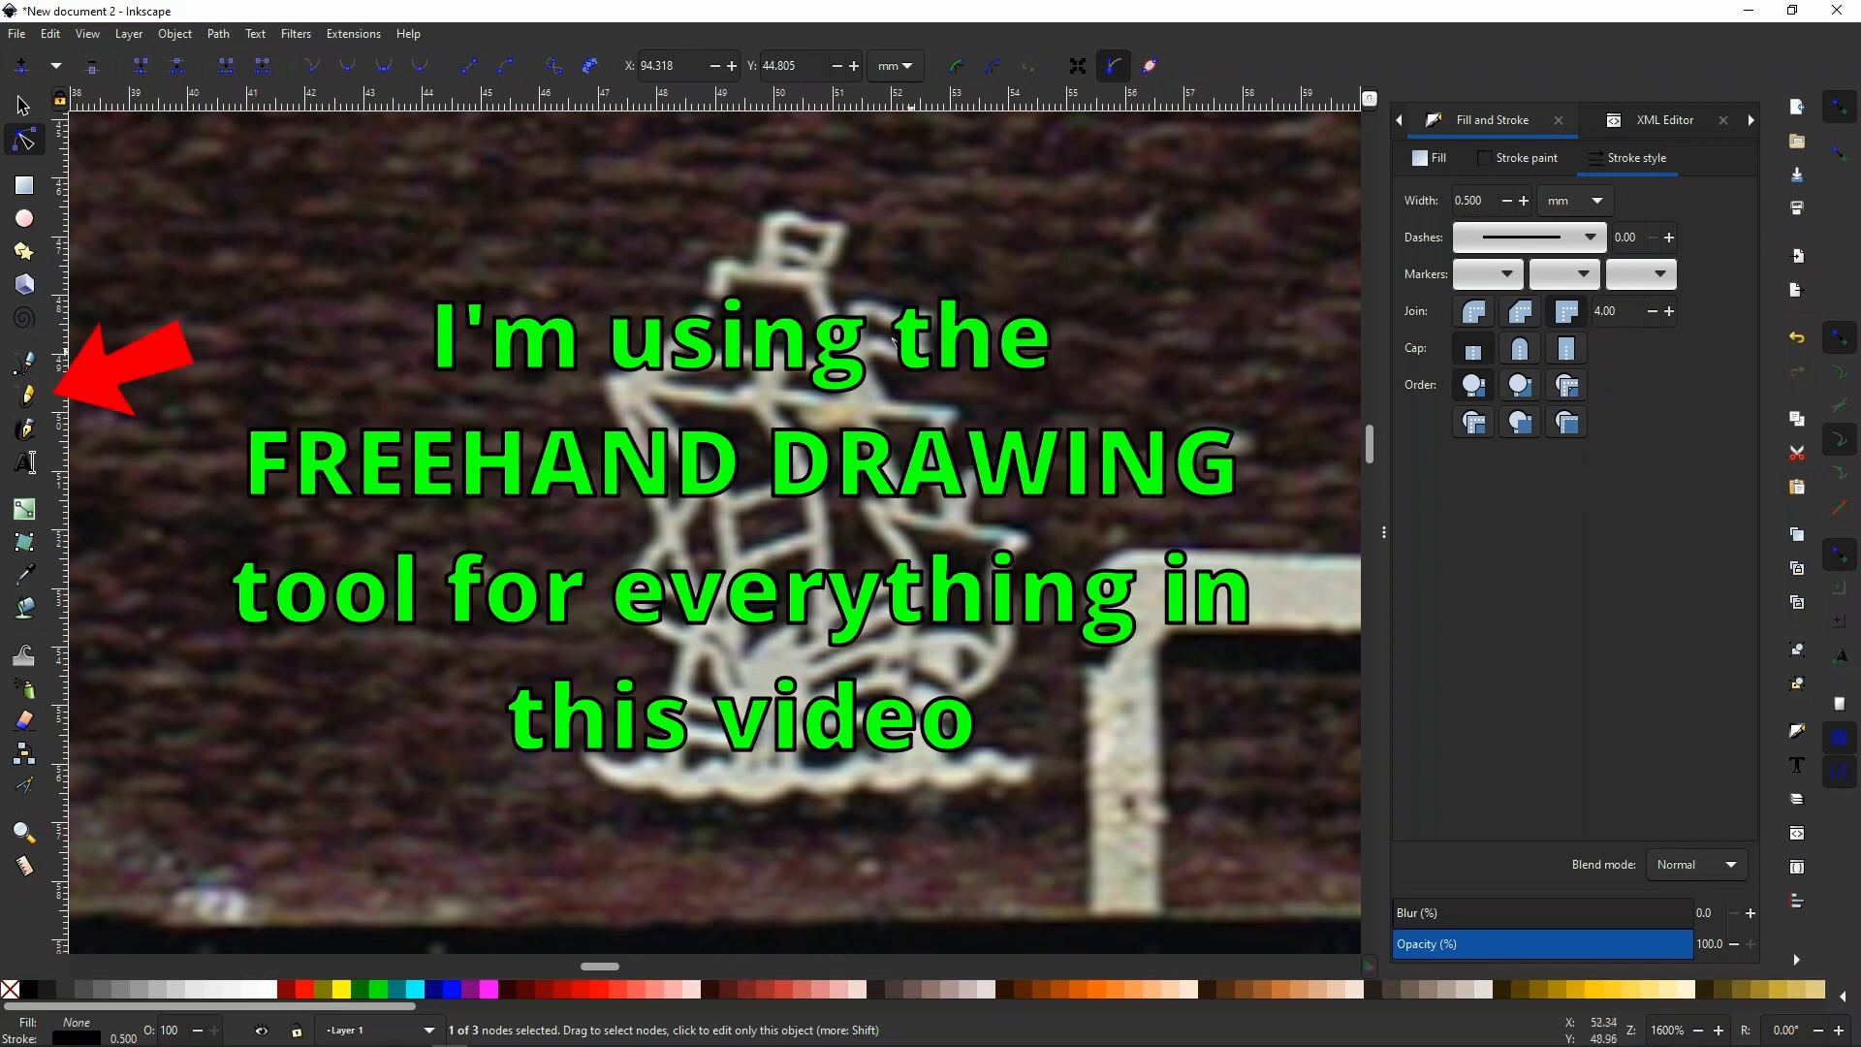
click(26, 397)
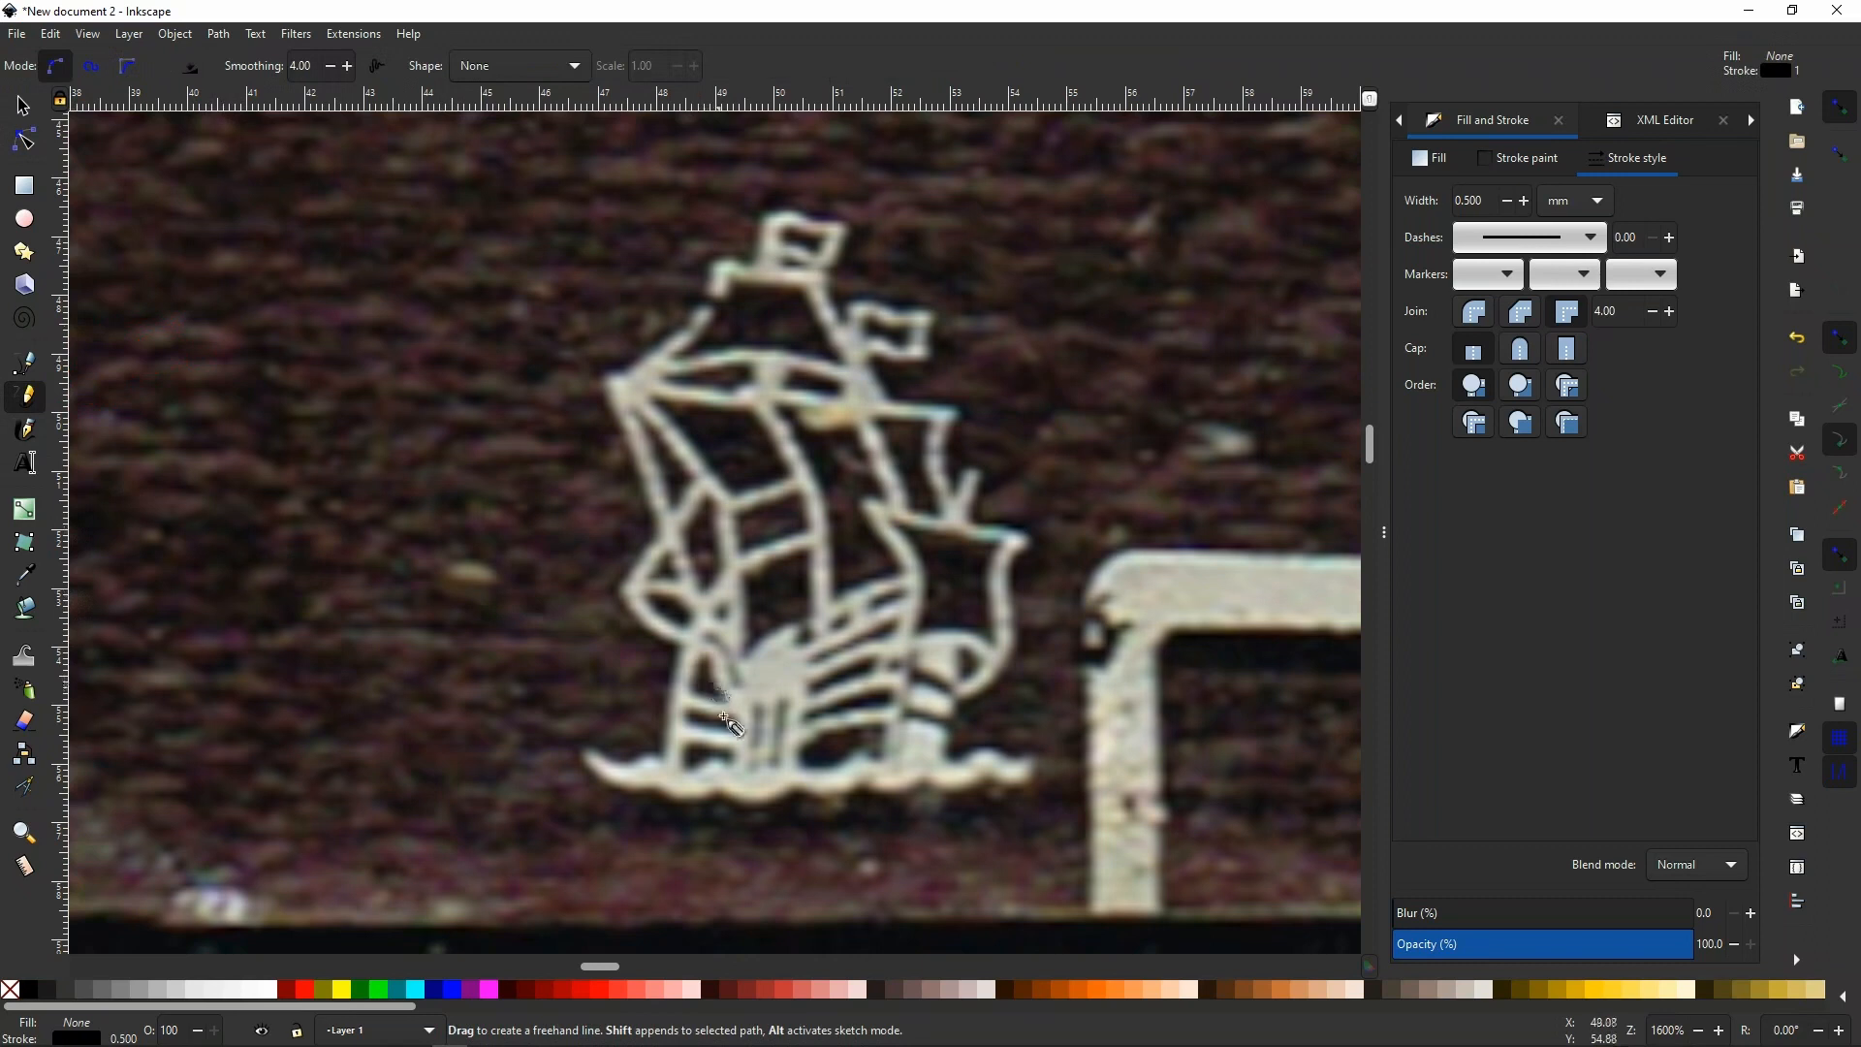
scroll(819, 815, up, 2)
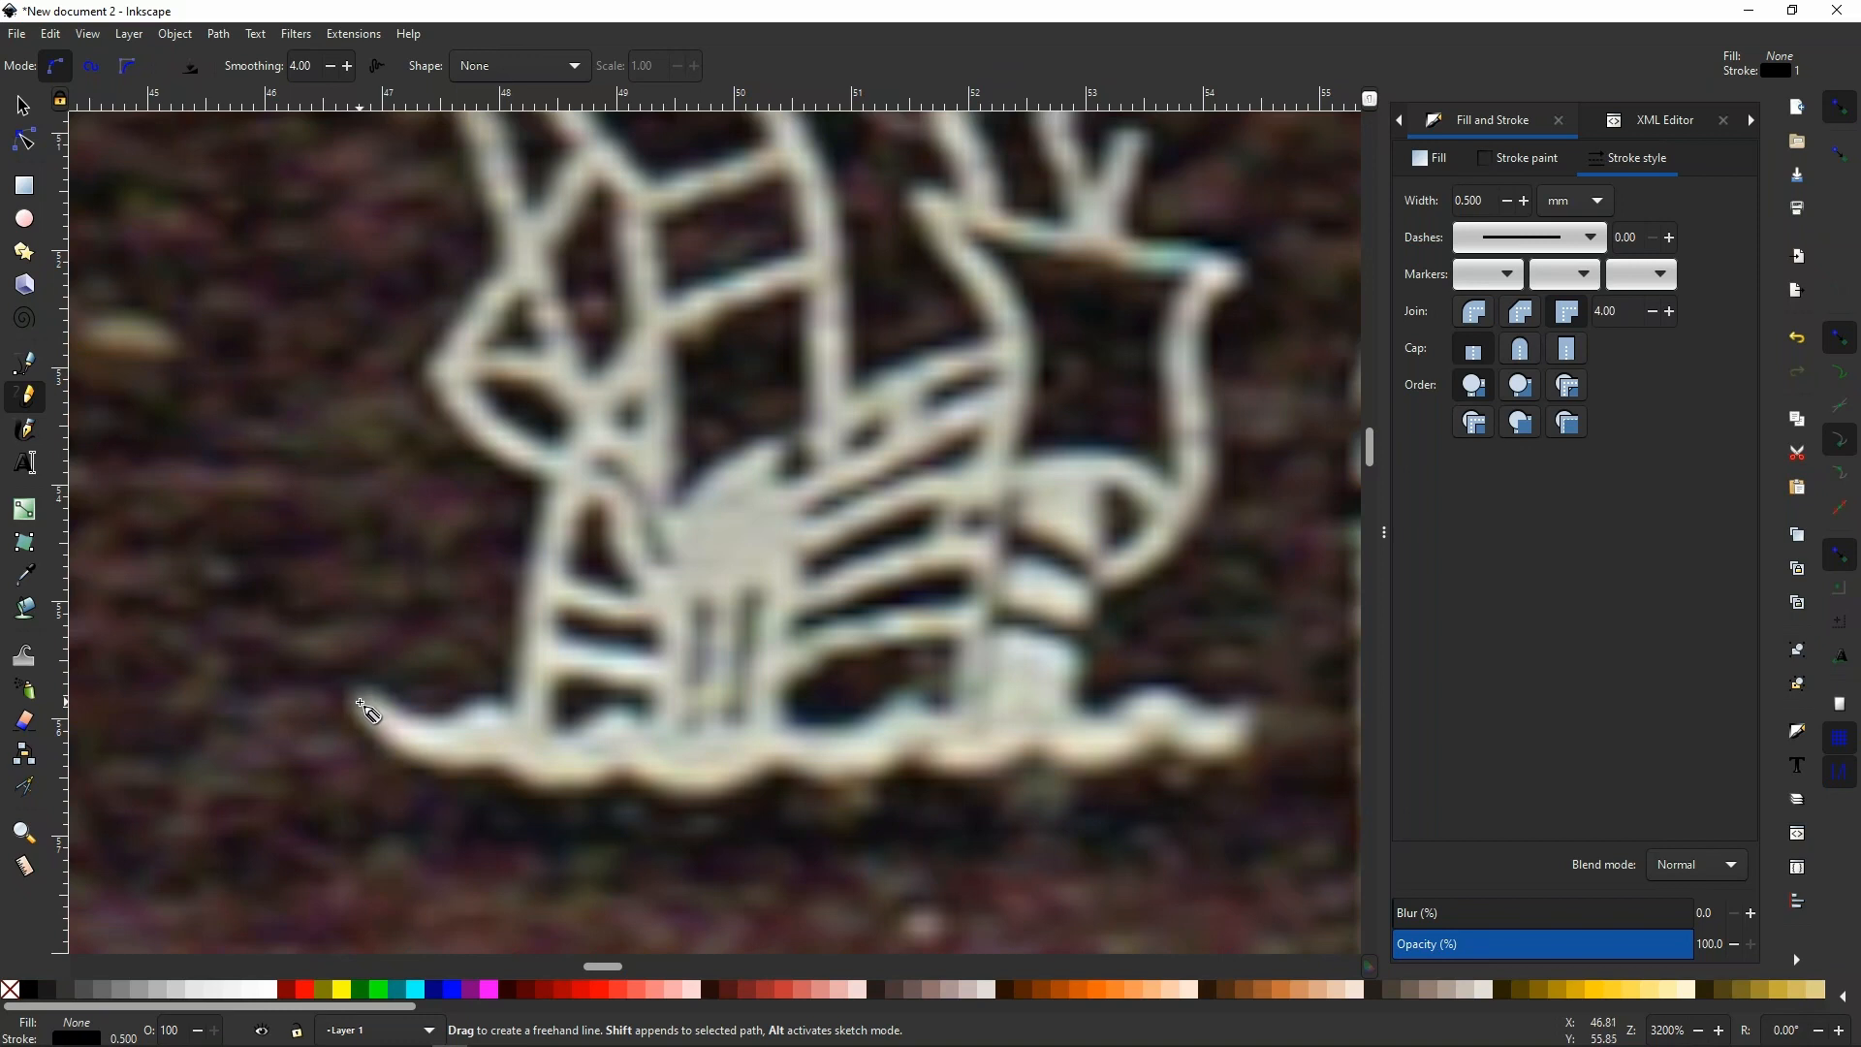
mouse_move(366, 699)
mouse_down()
mouse_move(388, 735)
mouse_move(489, 718)
mouse_up()
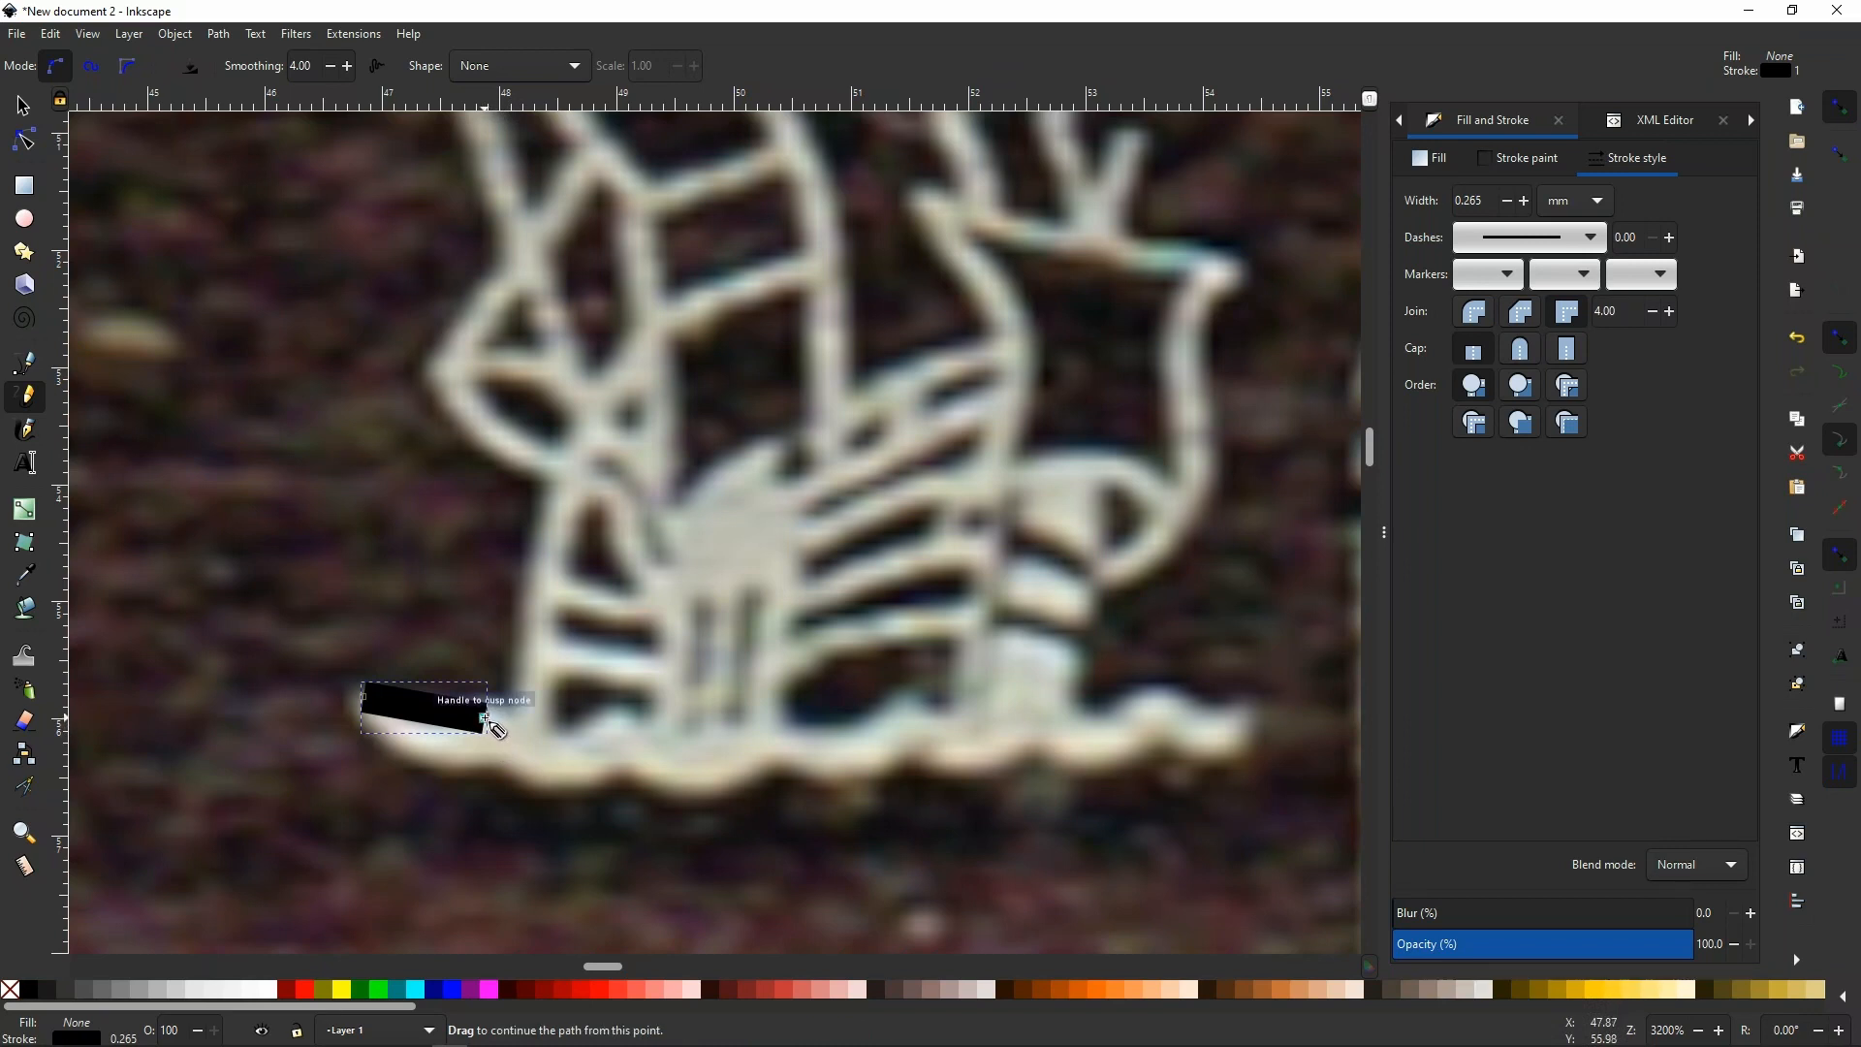
mouse_move(484, 717)
mouse_down()
mouse_move(839, 748)
mouse_move(872, 772)
mouse_move(906, 718)
mouse_move(1009, 740)
mouse_move(1020, 721)
mouse_move(1158, 710)
mouse_move(1242, 723)
mouse_up()
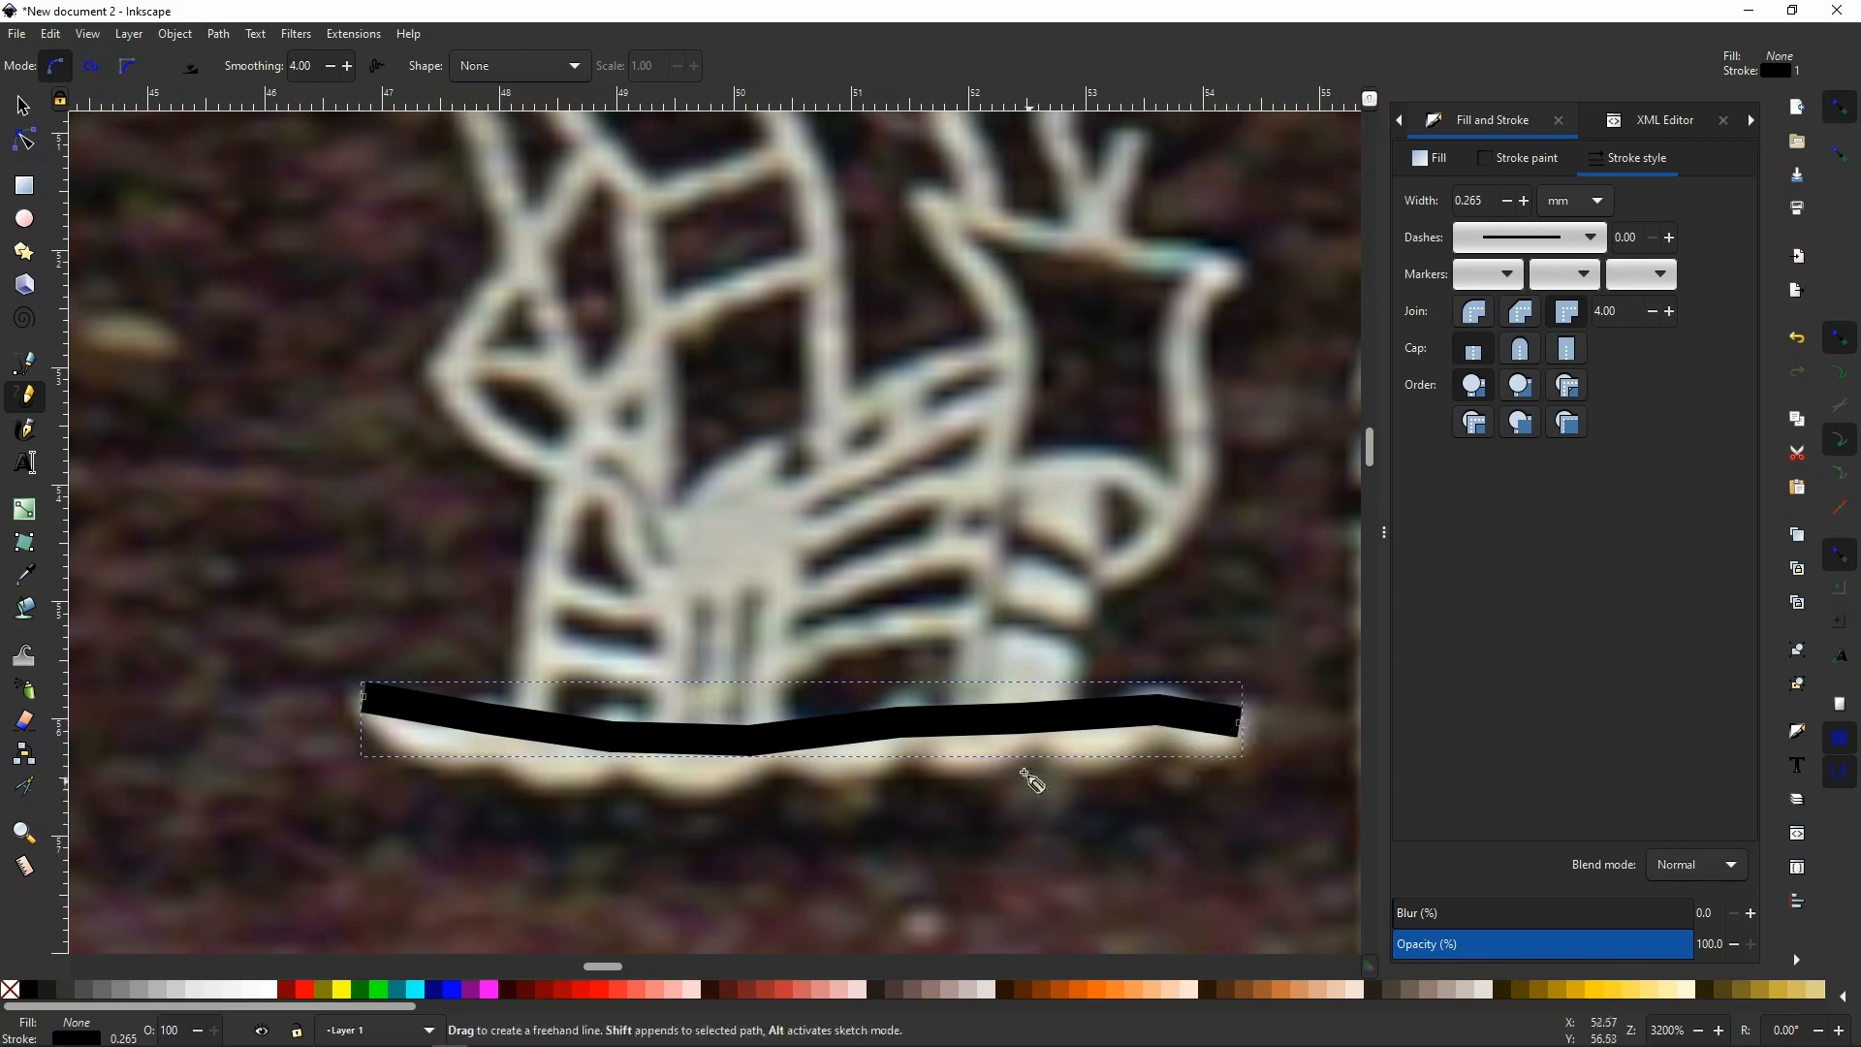
Bend each of the line's seven straight segments downward into arcs that follow the scanned wave crests.
click(25, 146)
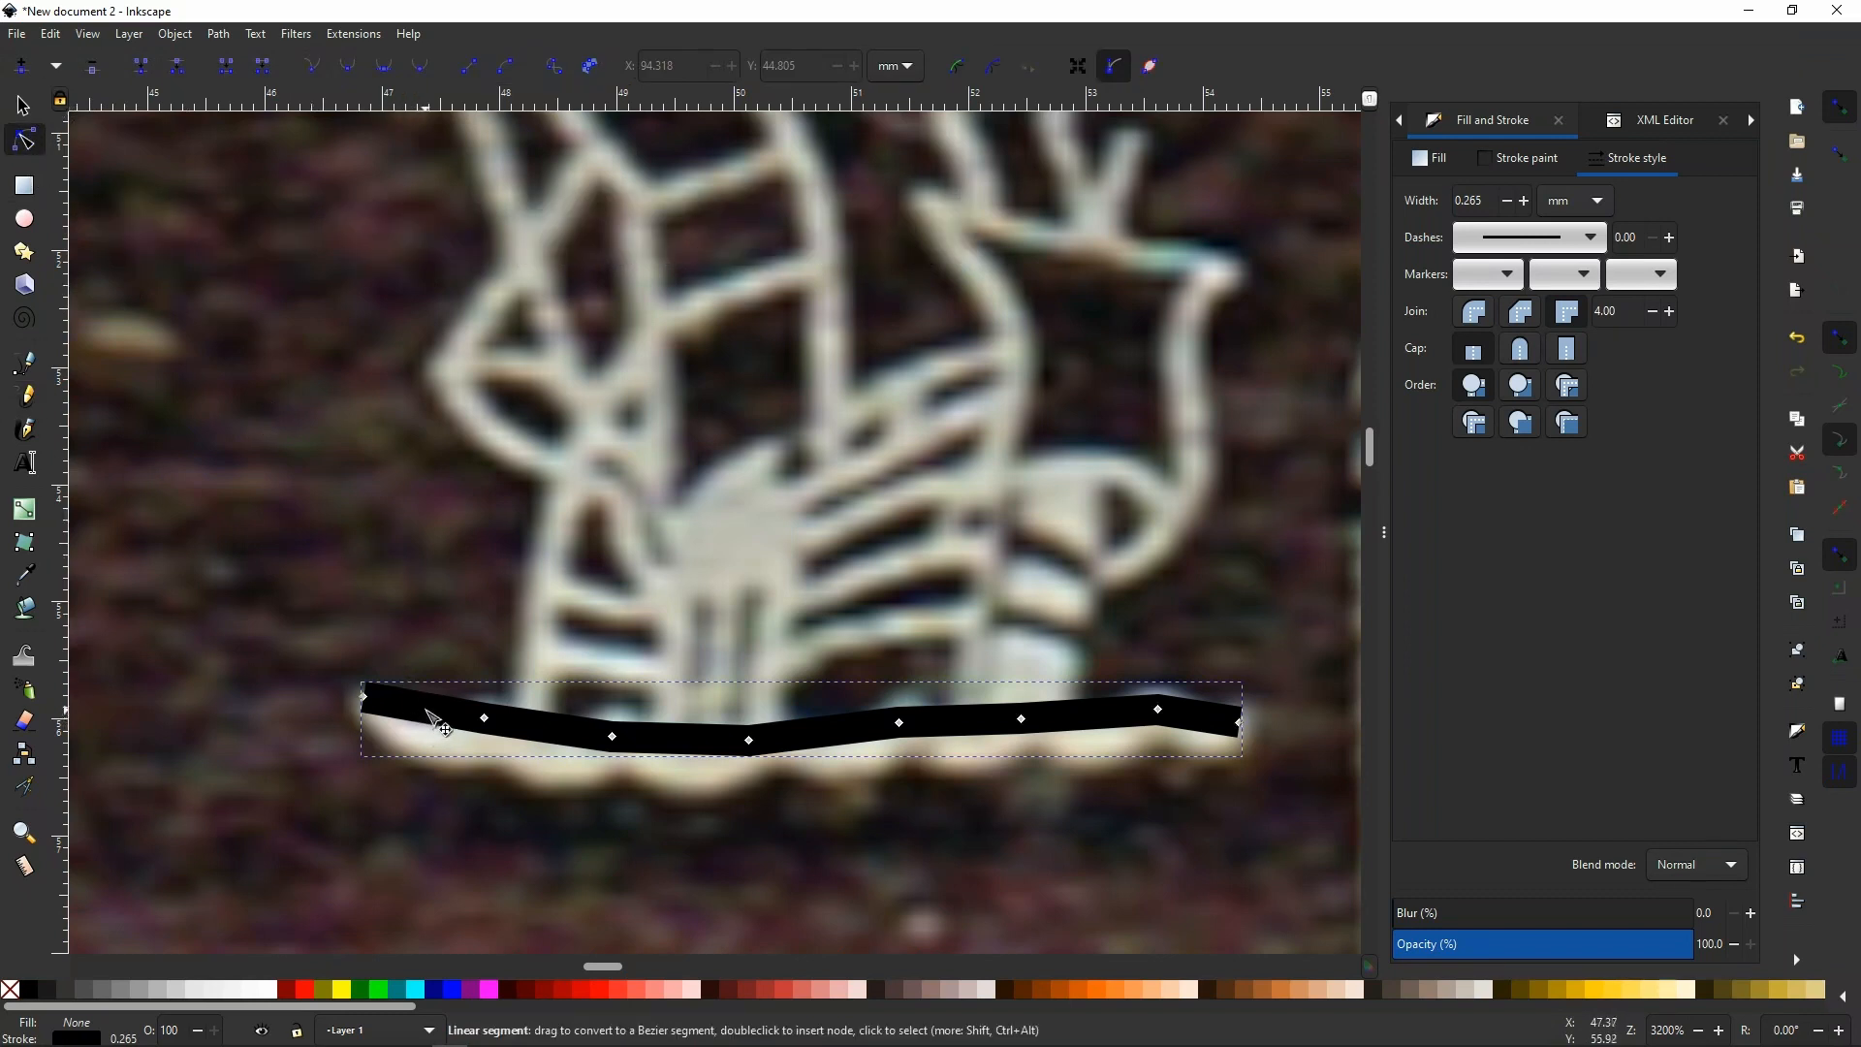
drag(429, 719, 442, 757)
drag(556, 735, 552, 766)
drag(680, 745, 692, 781)
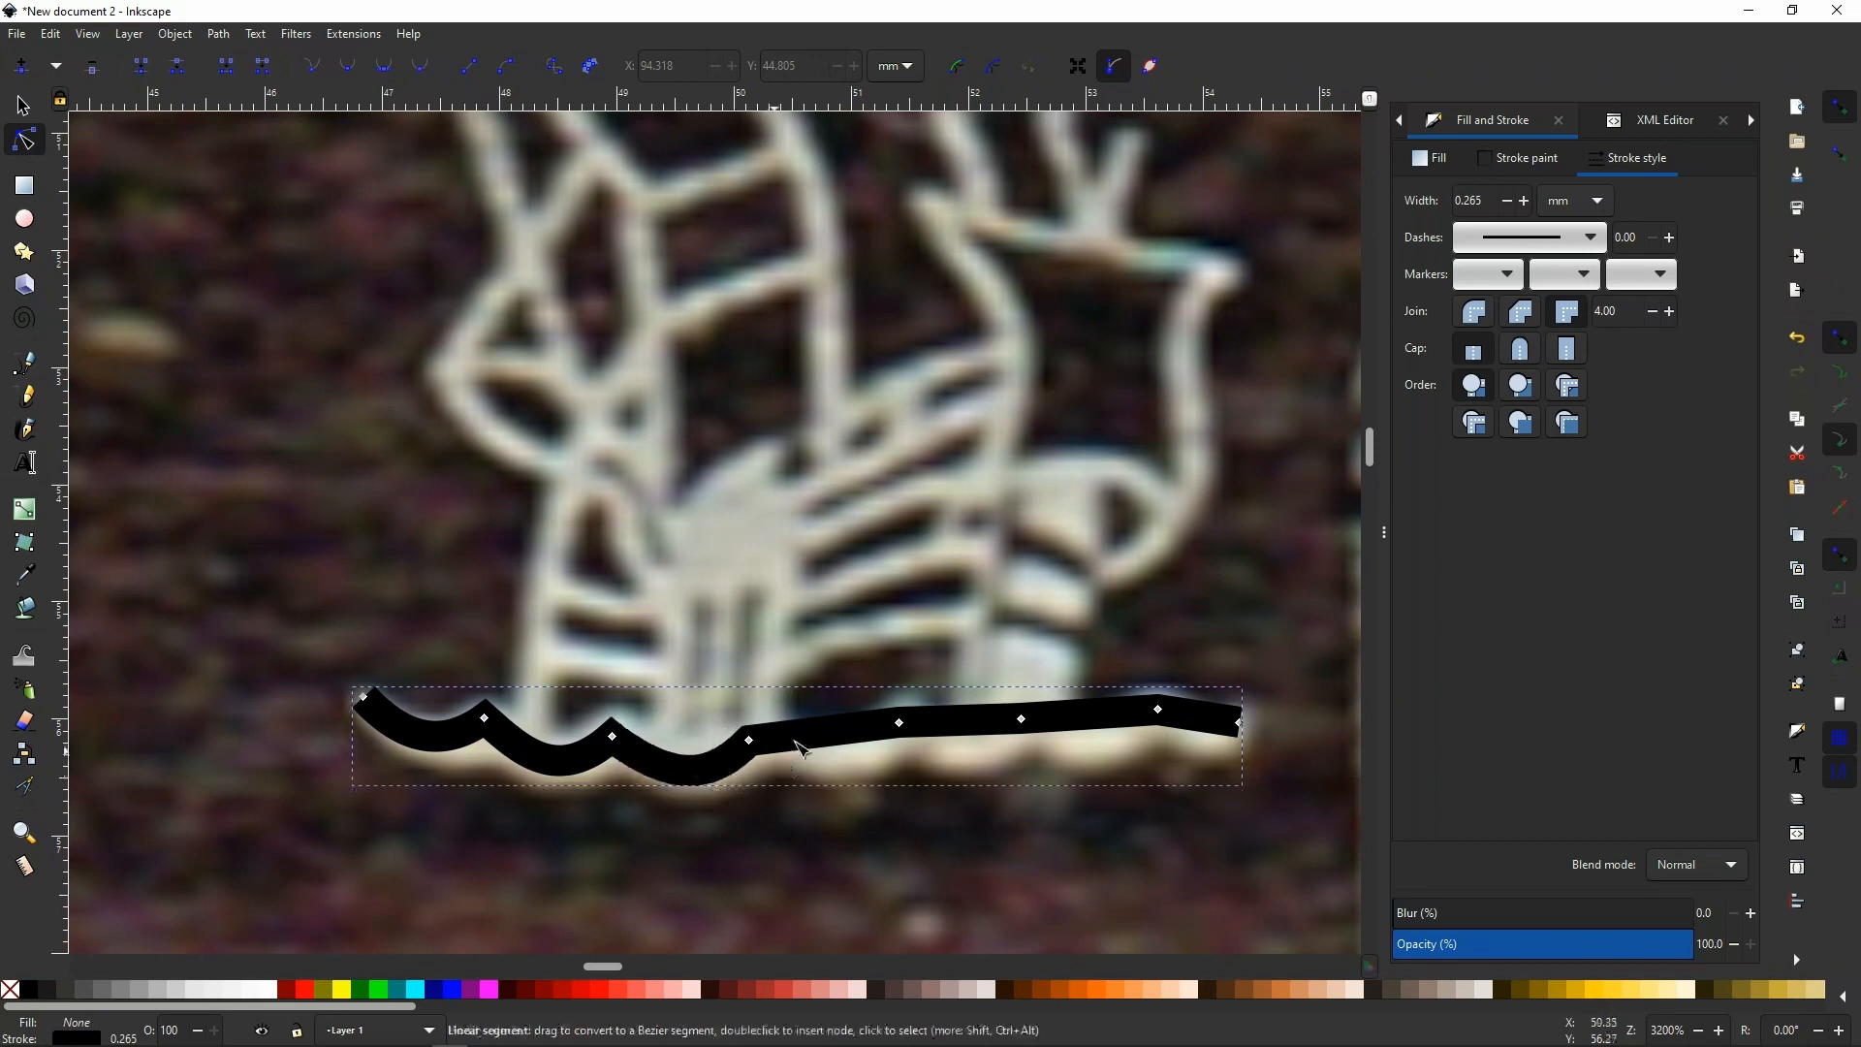
drag(839, 731, 840, 755)
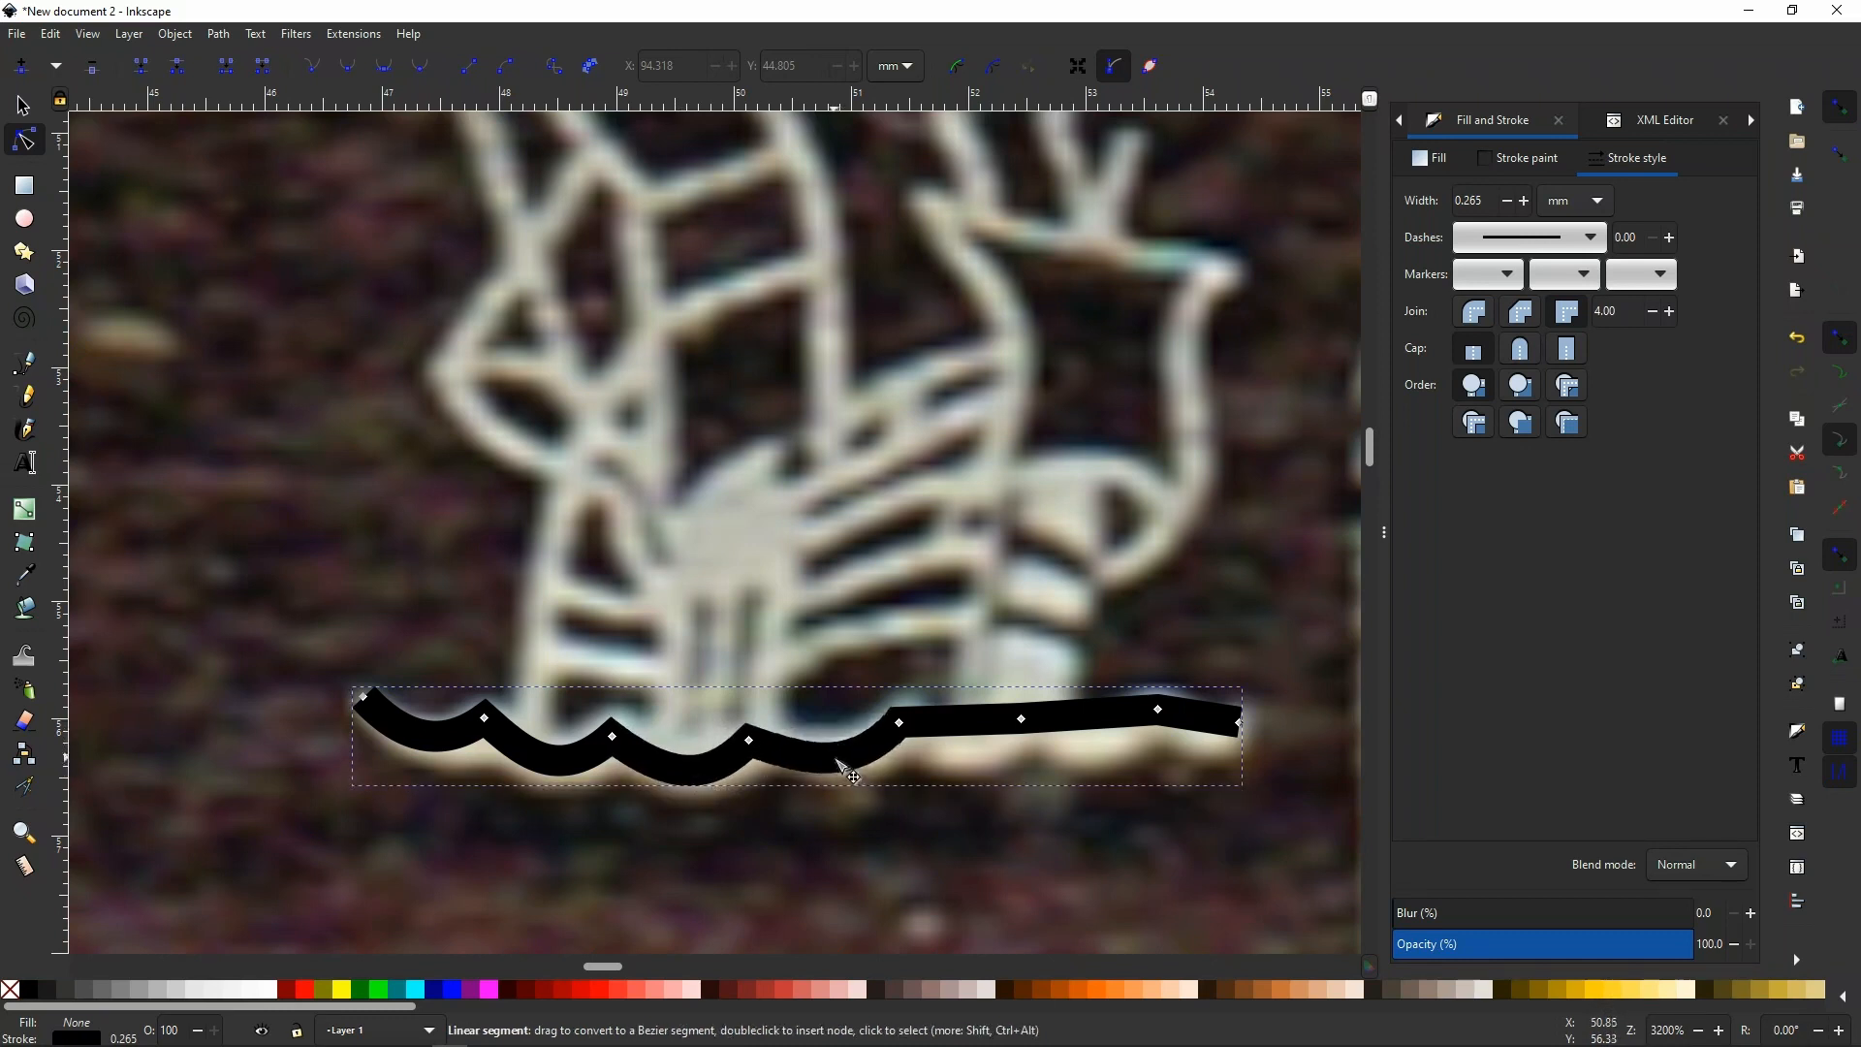
drag(976, 727, 973, 762)
drag(1090, 722, 1094, 762)
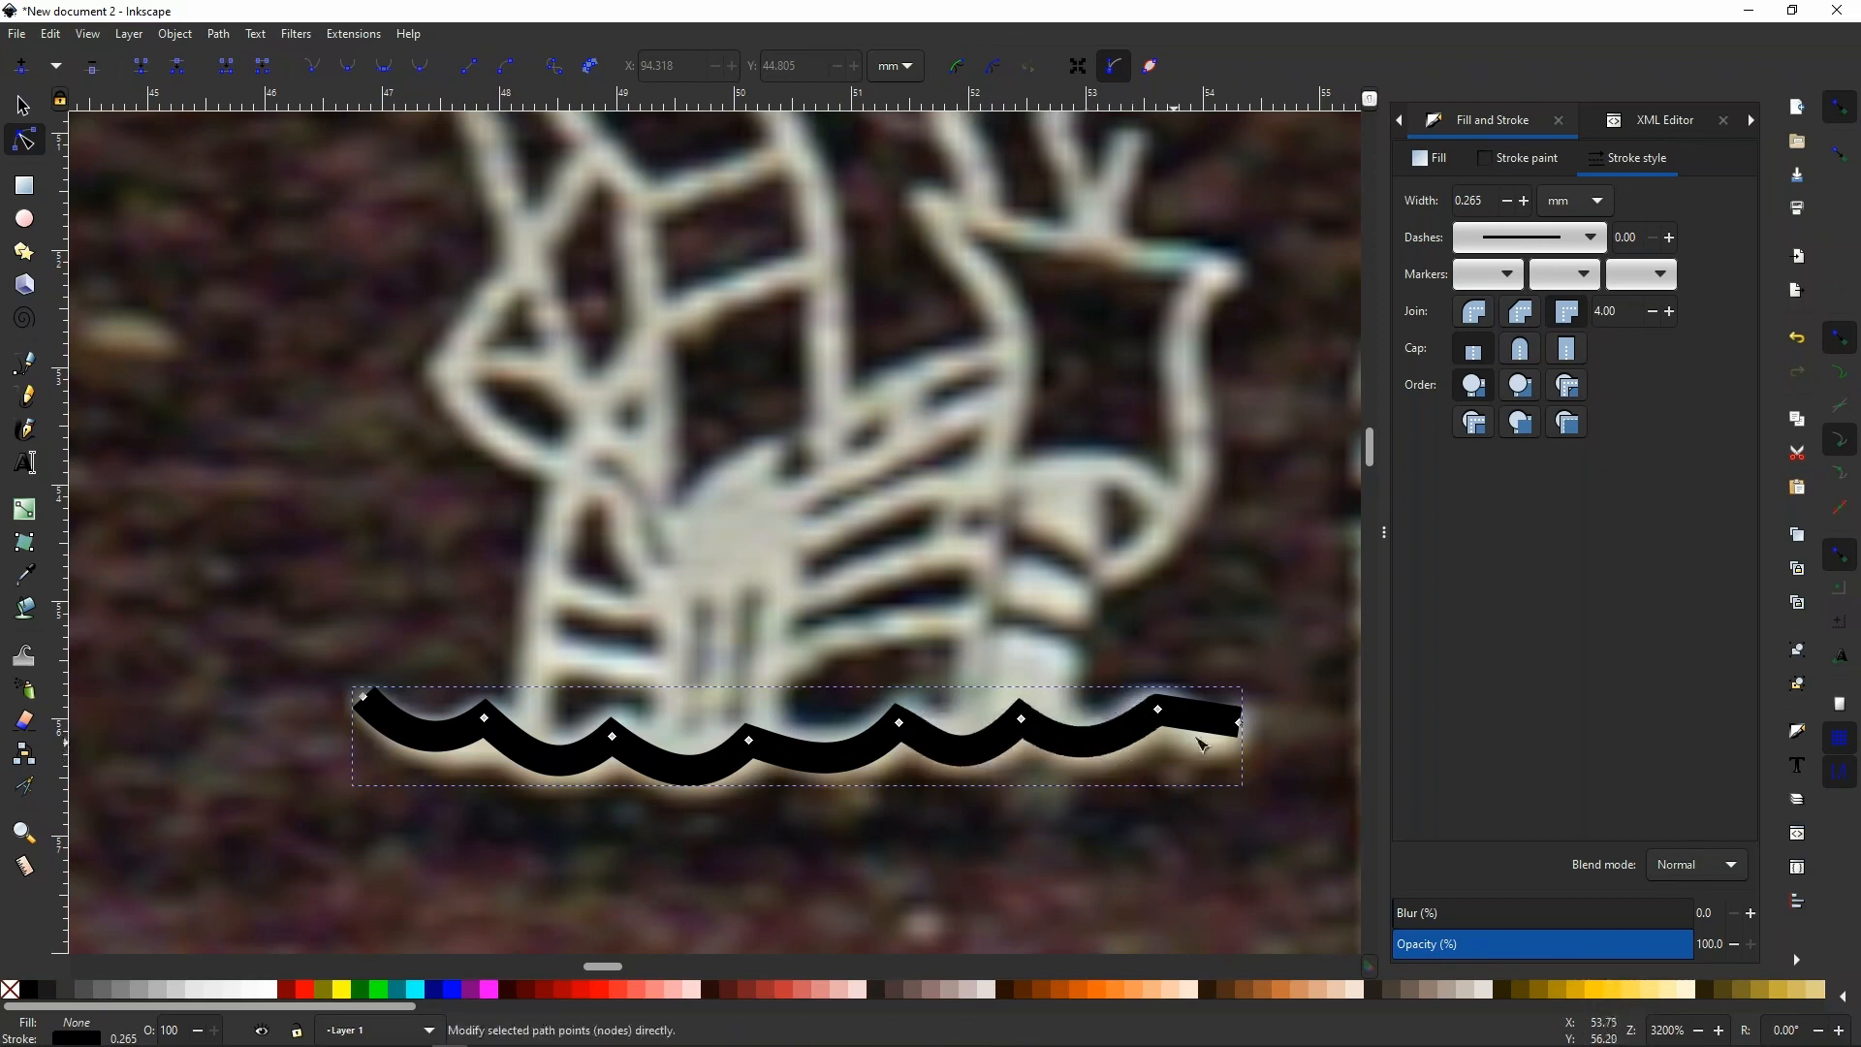
drag(1209, 730, 1166, 756)
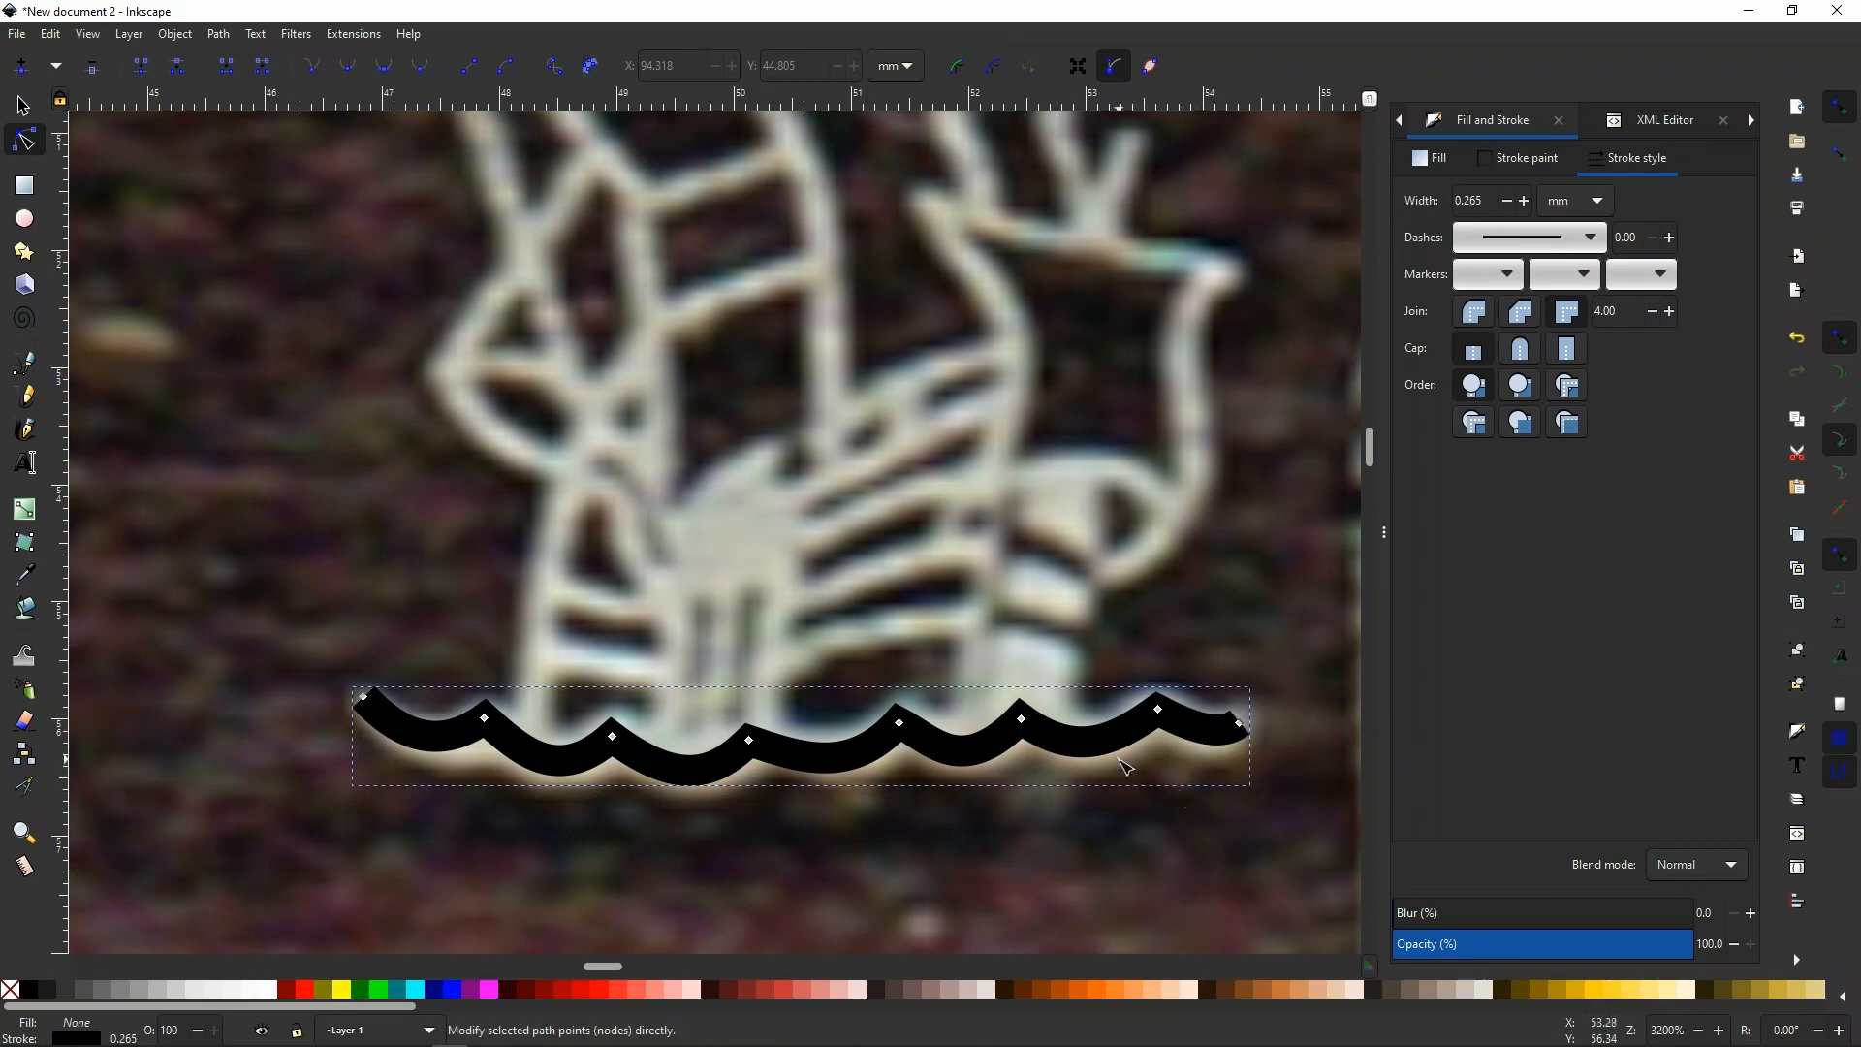
Draw two separate straight test lines meeting at a corner in the empty area left of the ship.
scroll(1074, 719, down, 3)
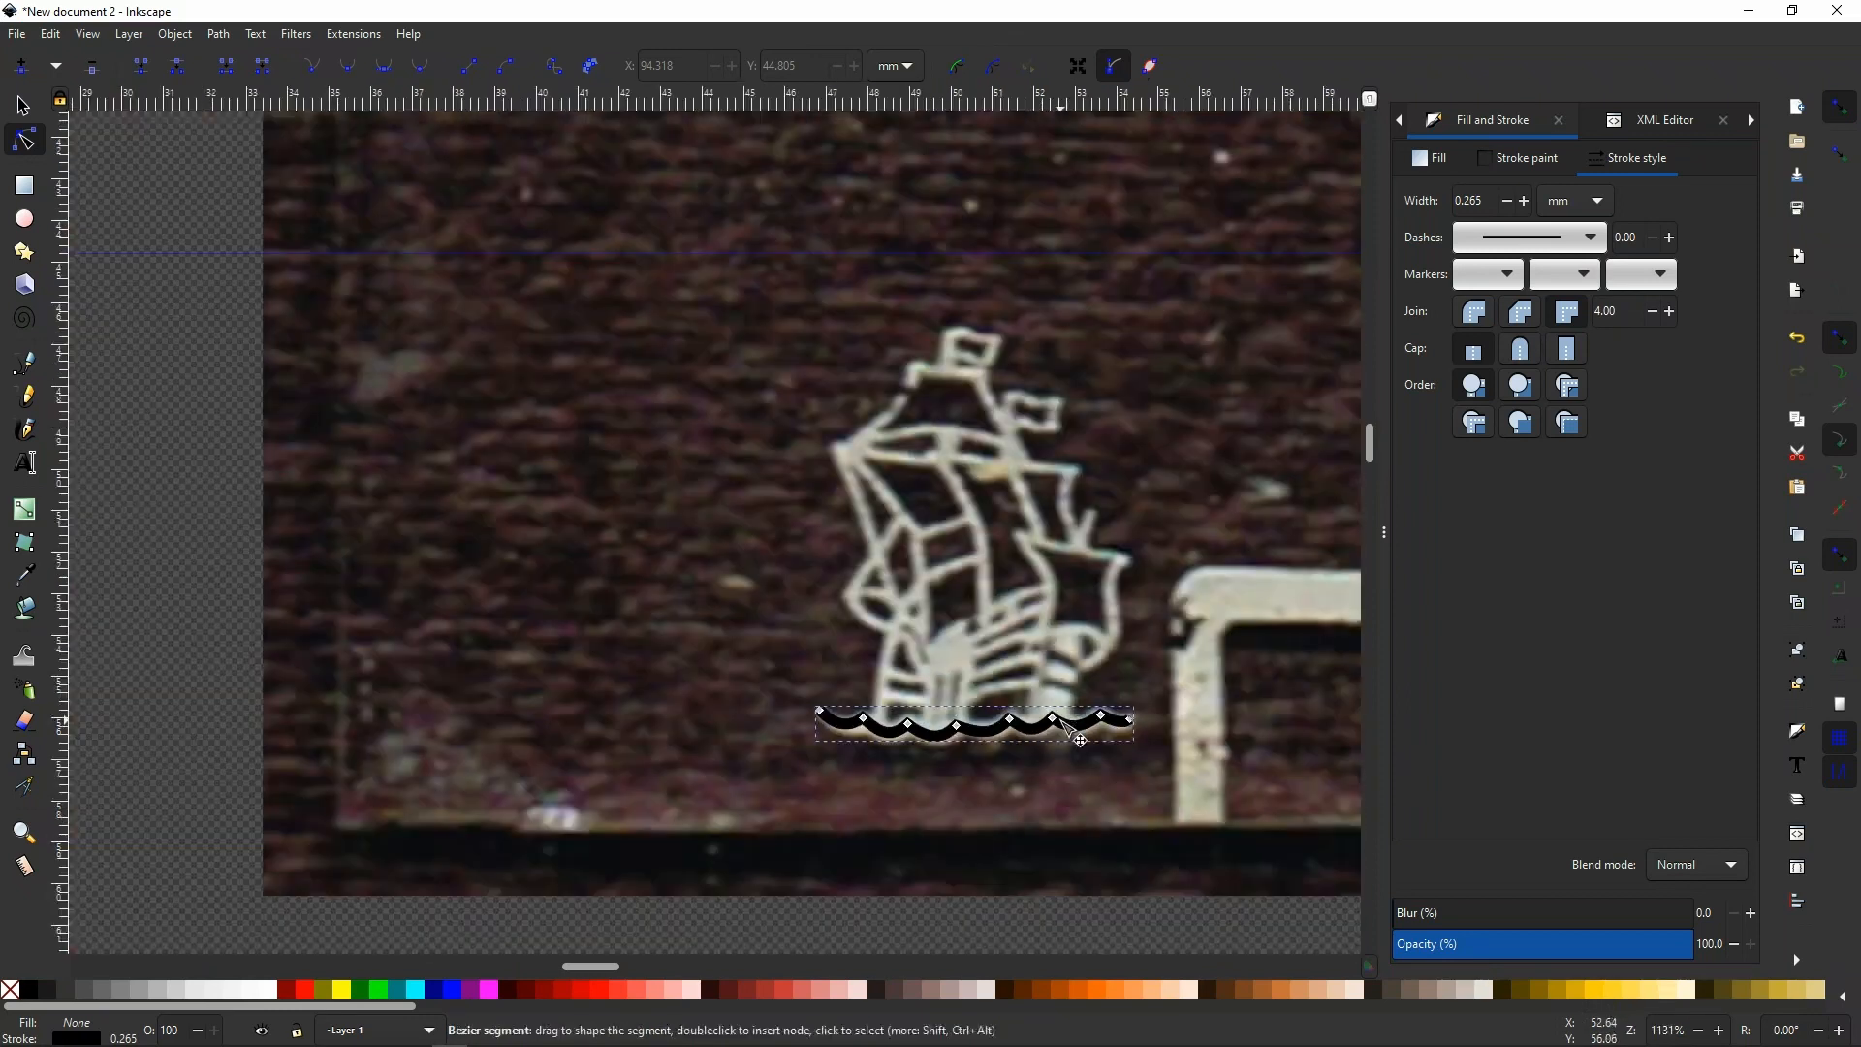
scroll(684, 686, down, 2)
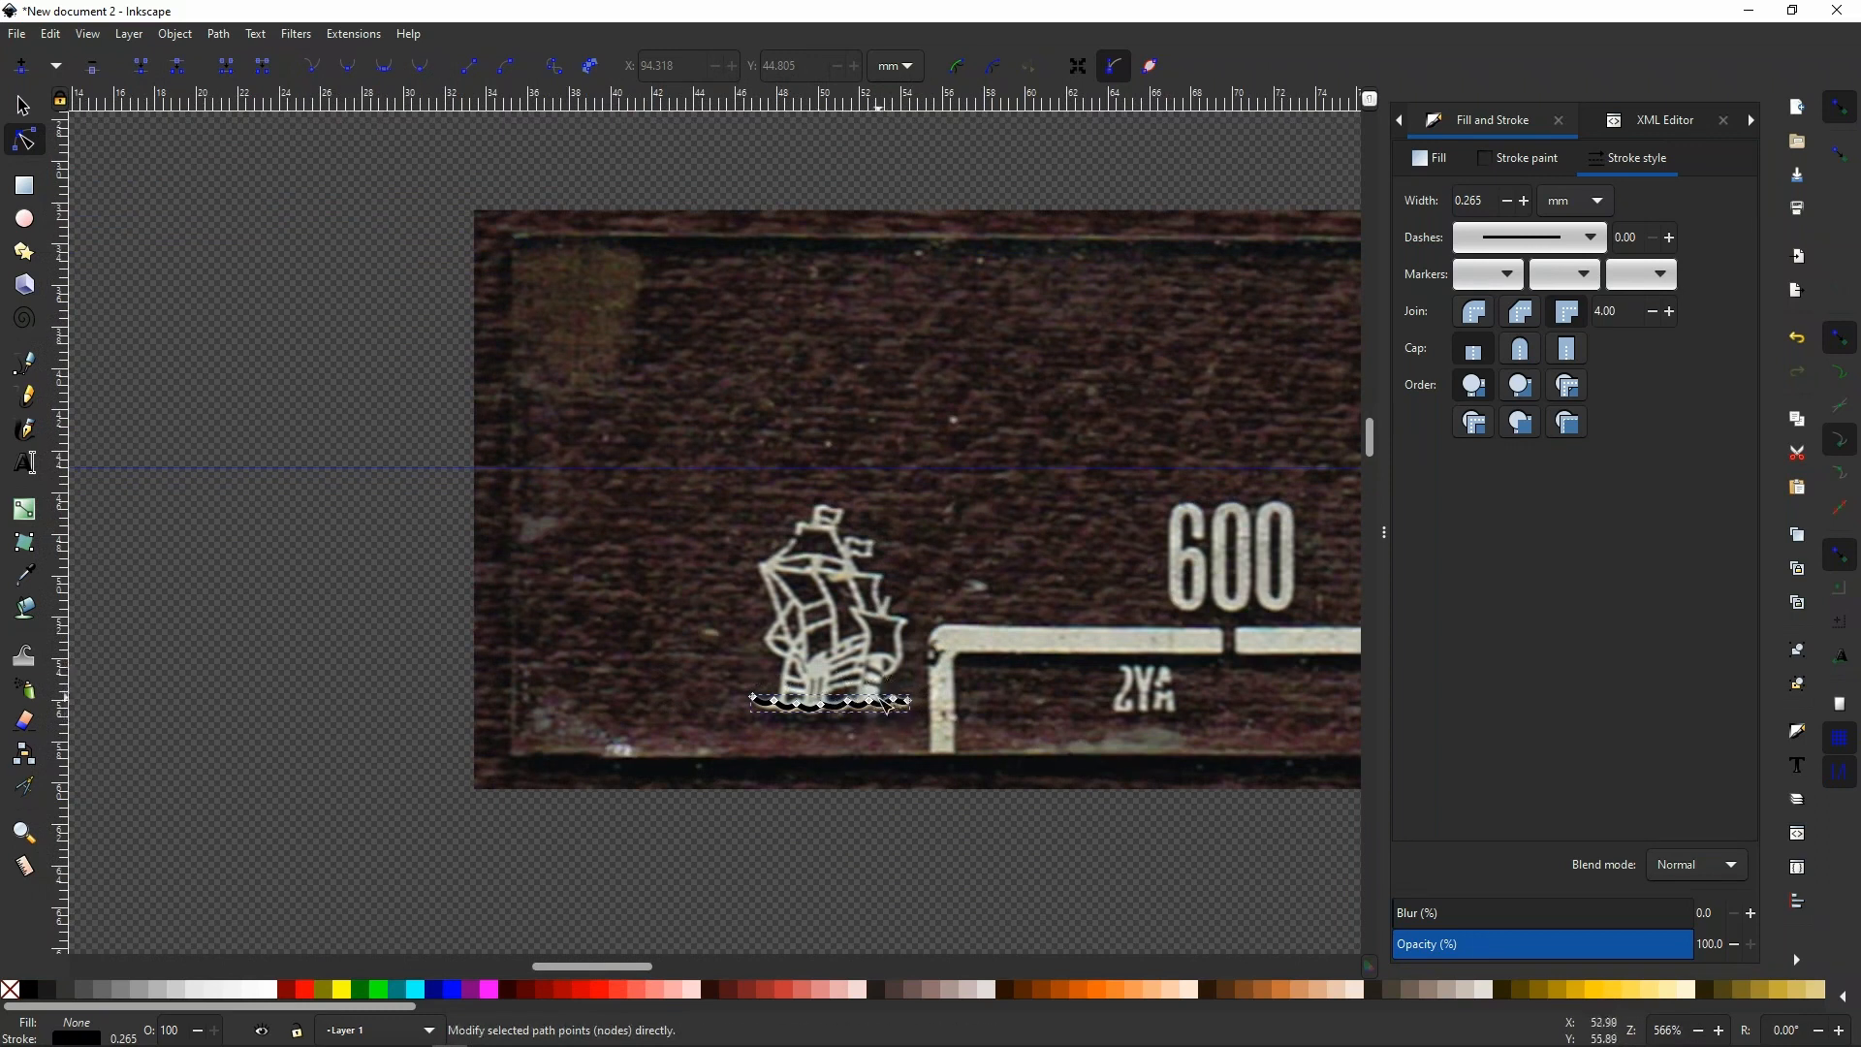
scroll(891, 696, down, 4)
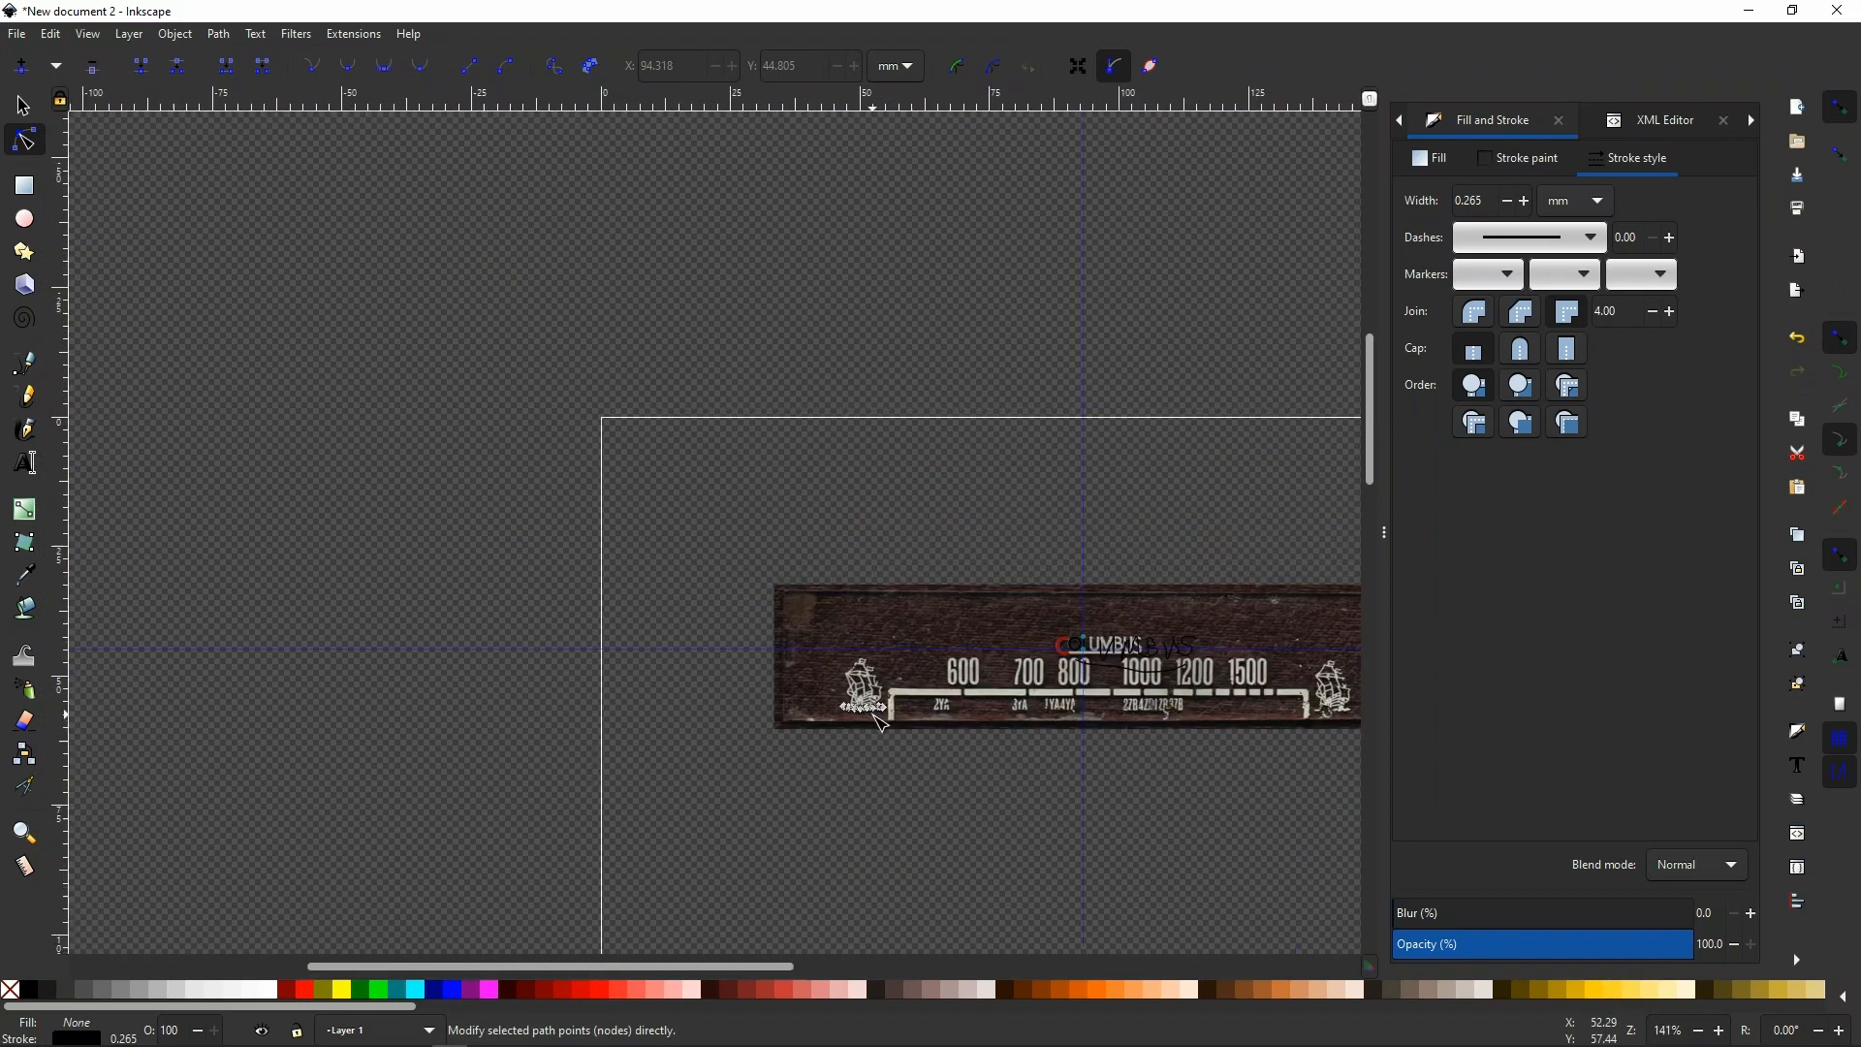
scroll(872, 720, up, 6)
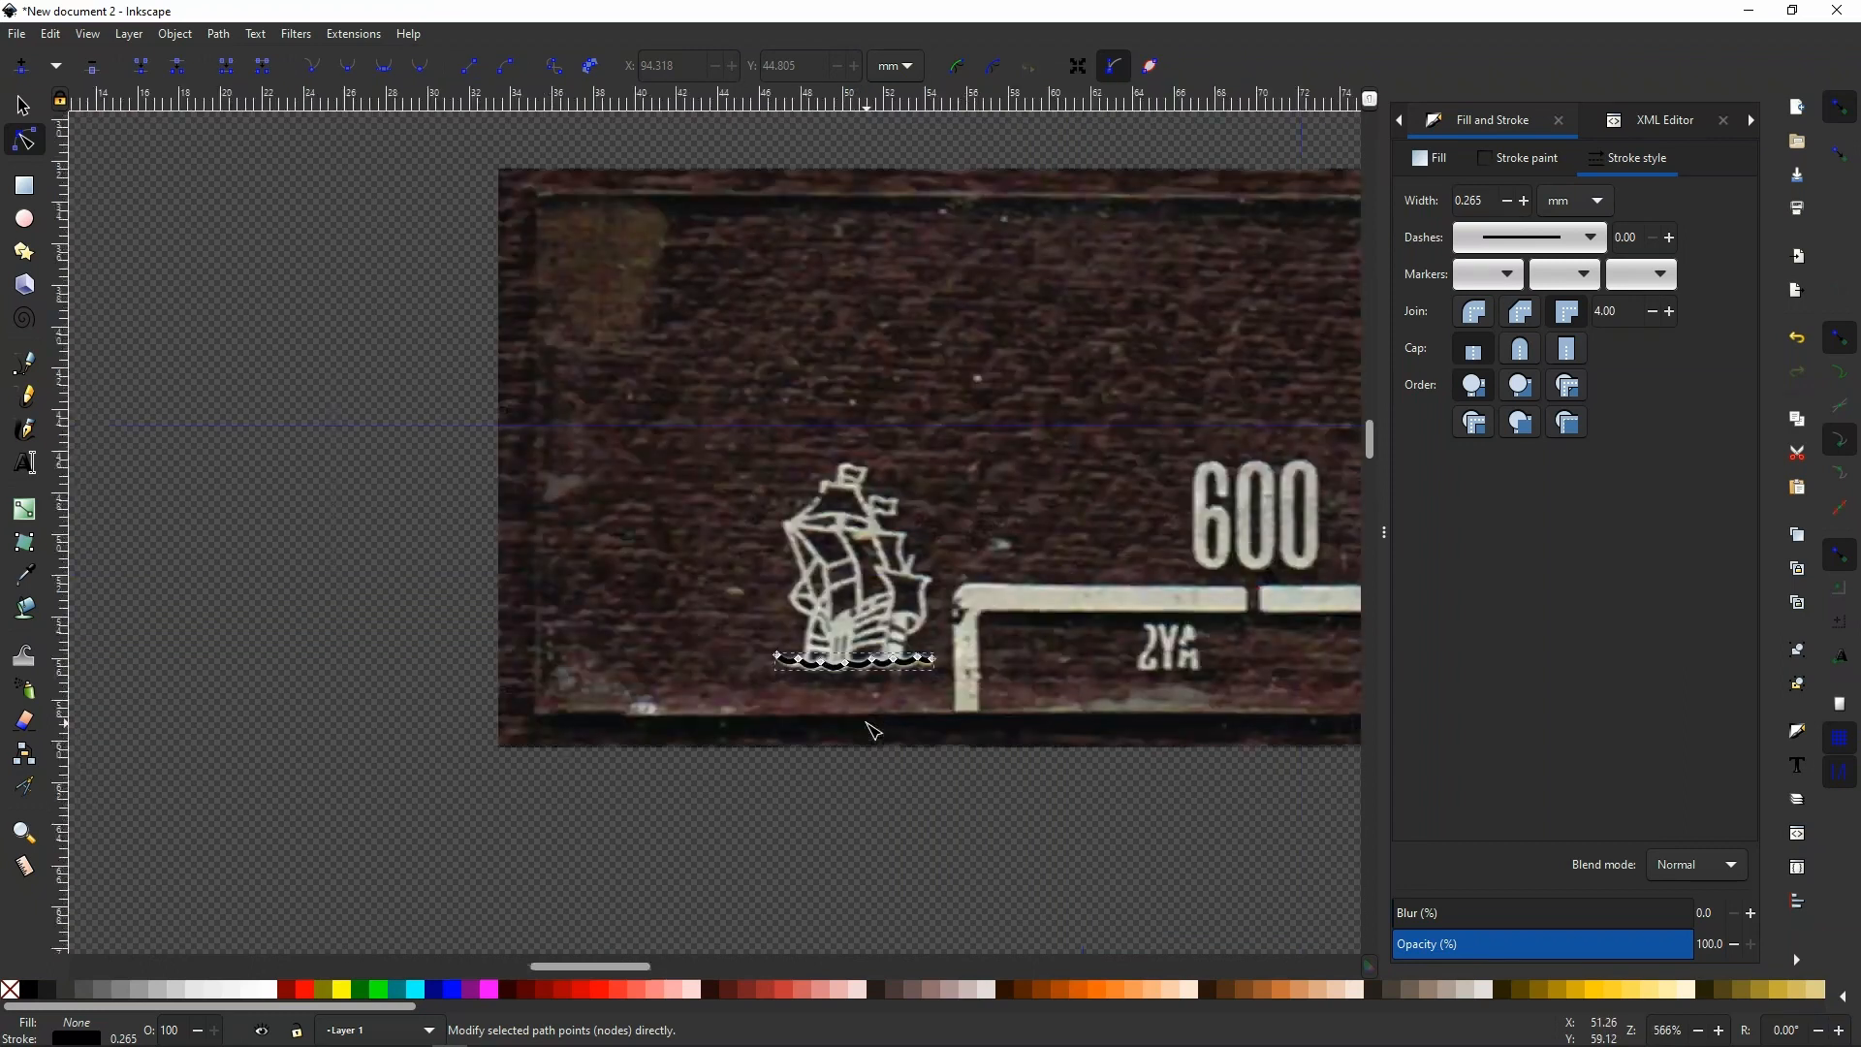
scroll(758, 530, up, 2)
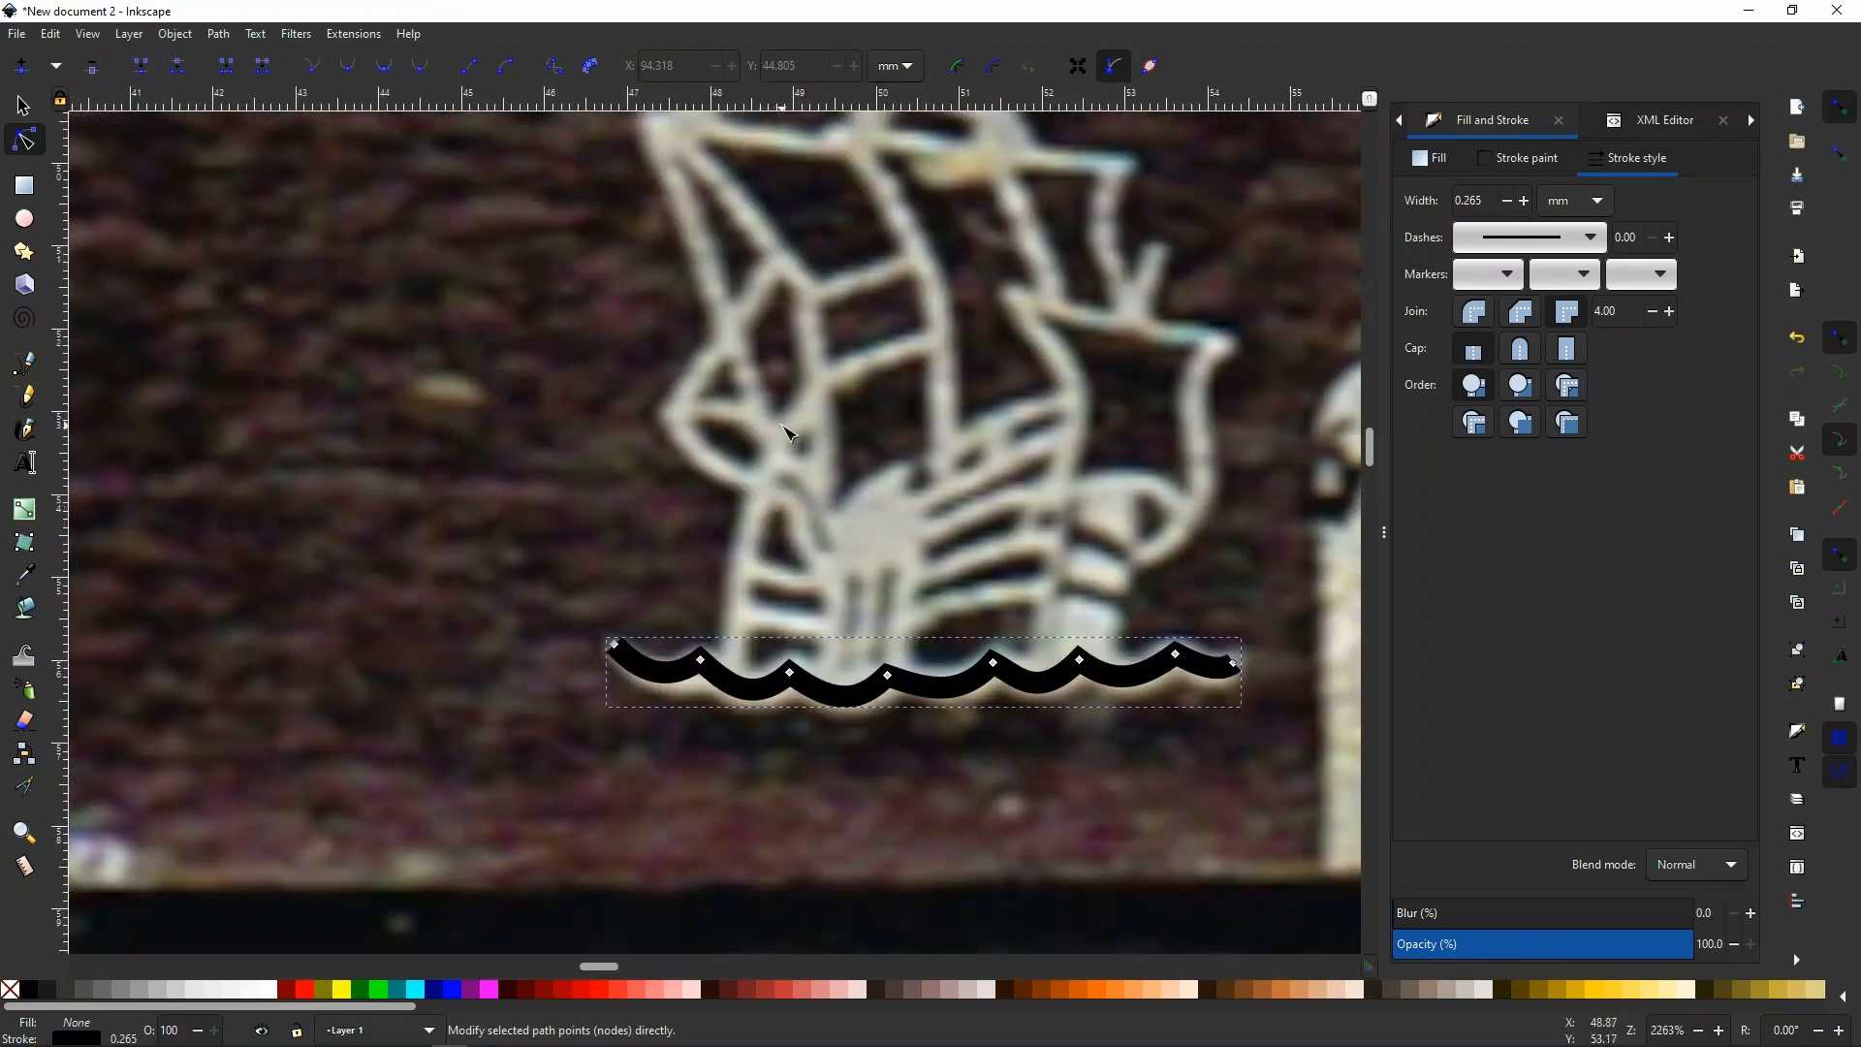
click(26, 394)
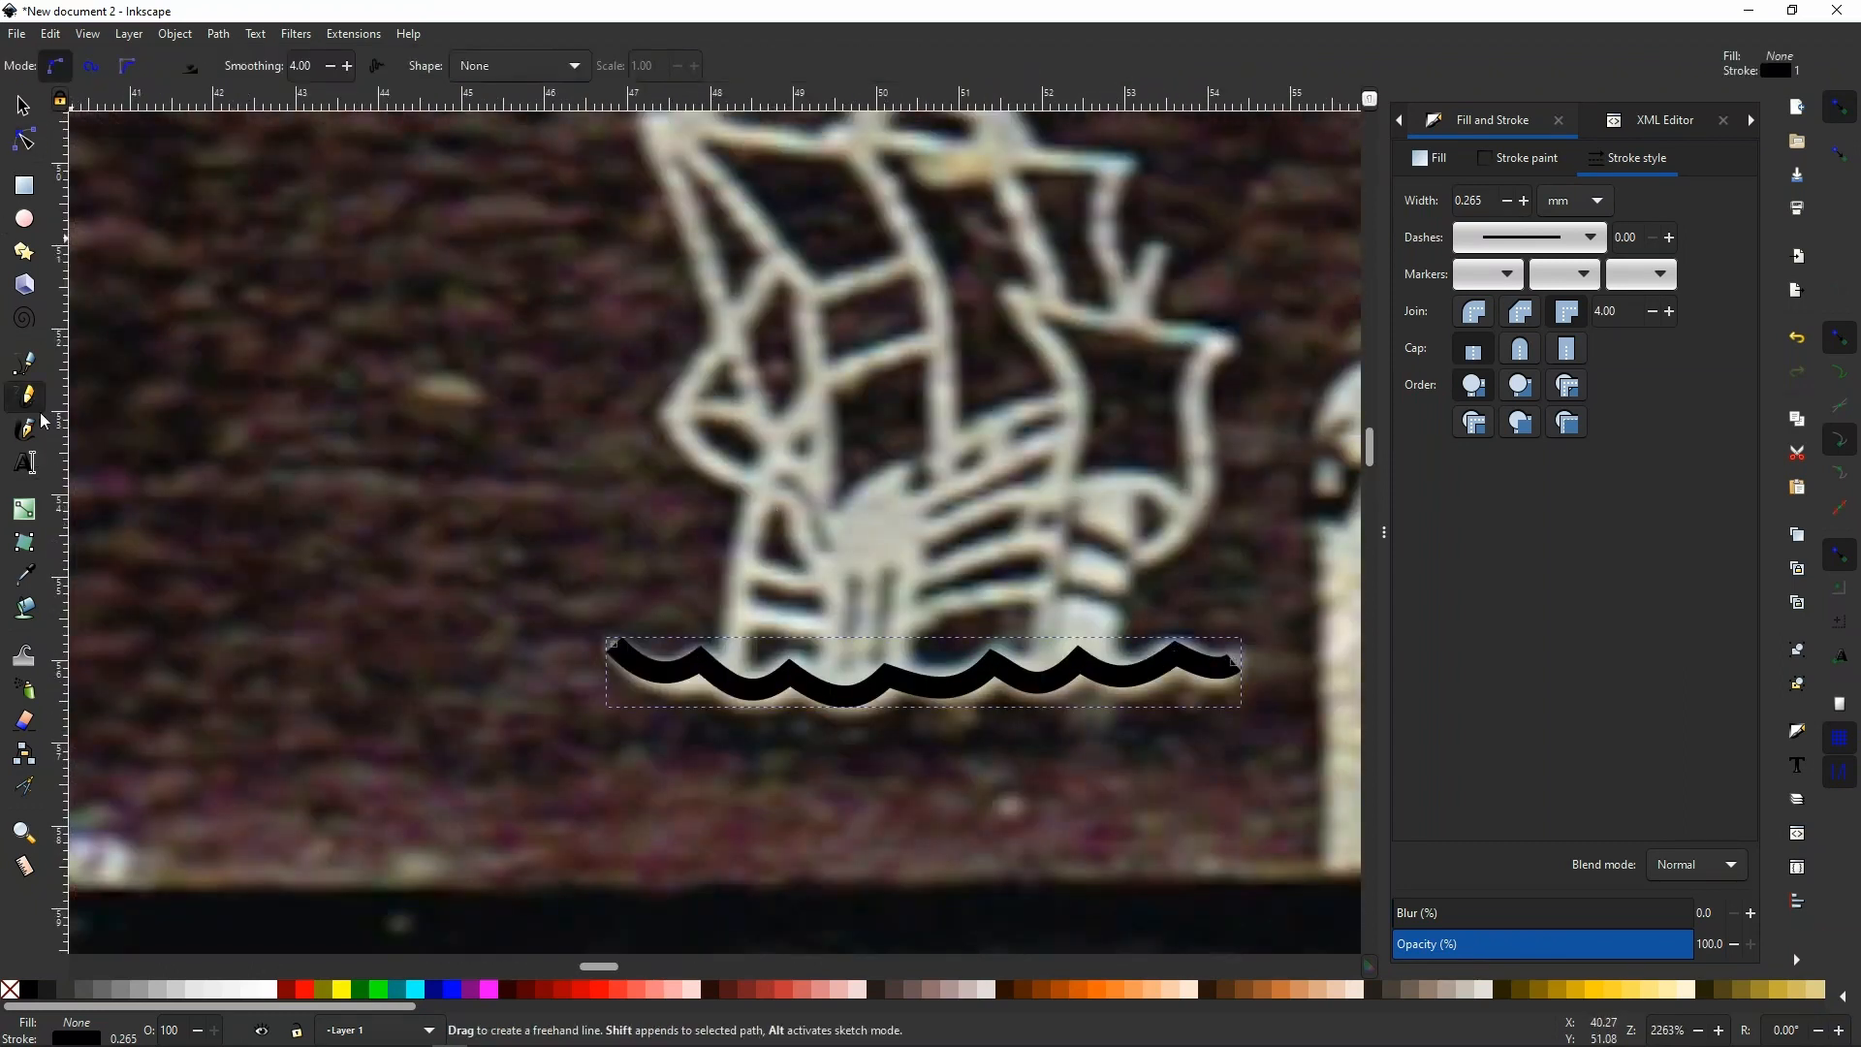
click(290, 498)
click(432, 491)
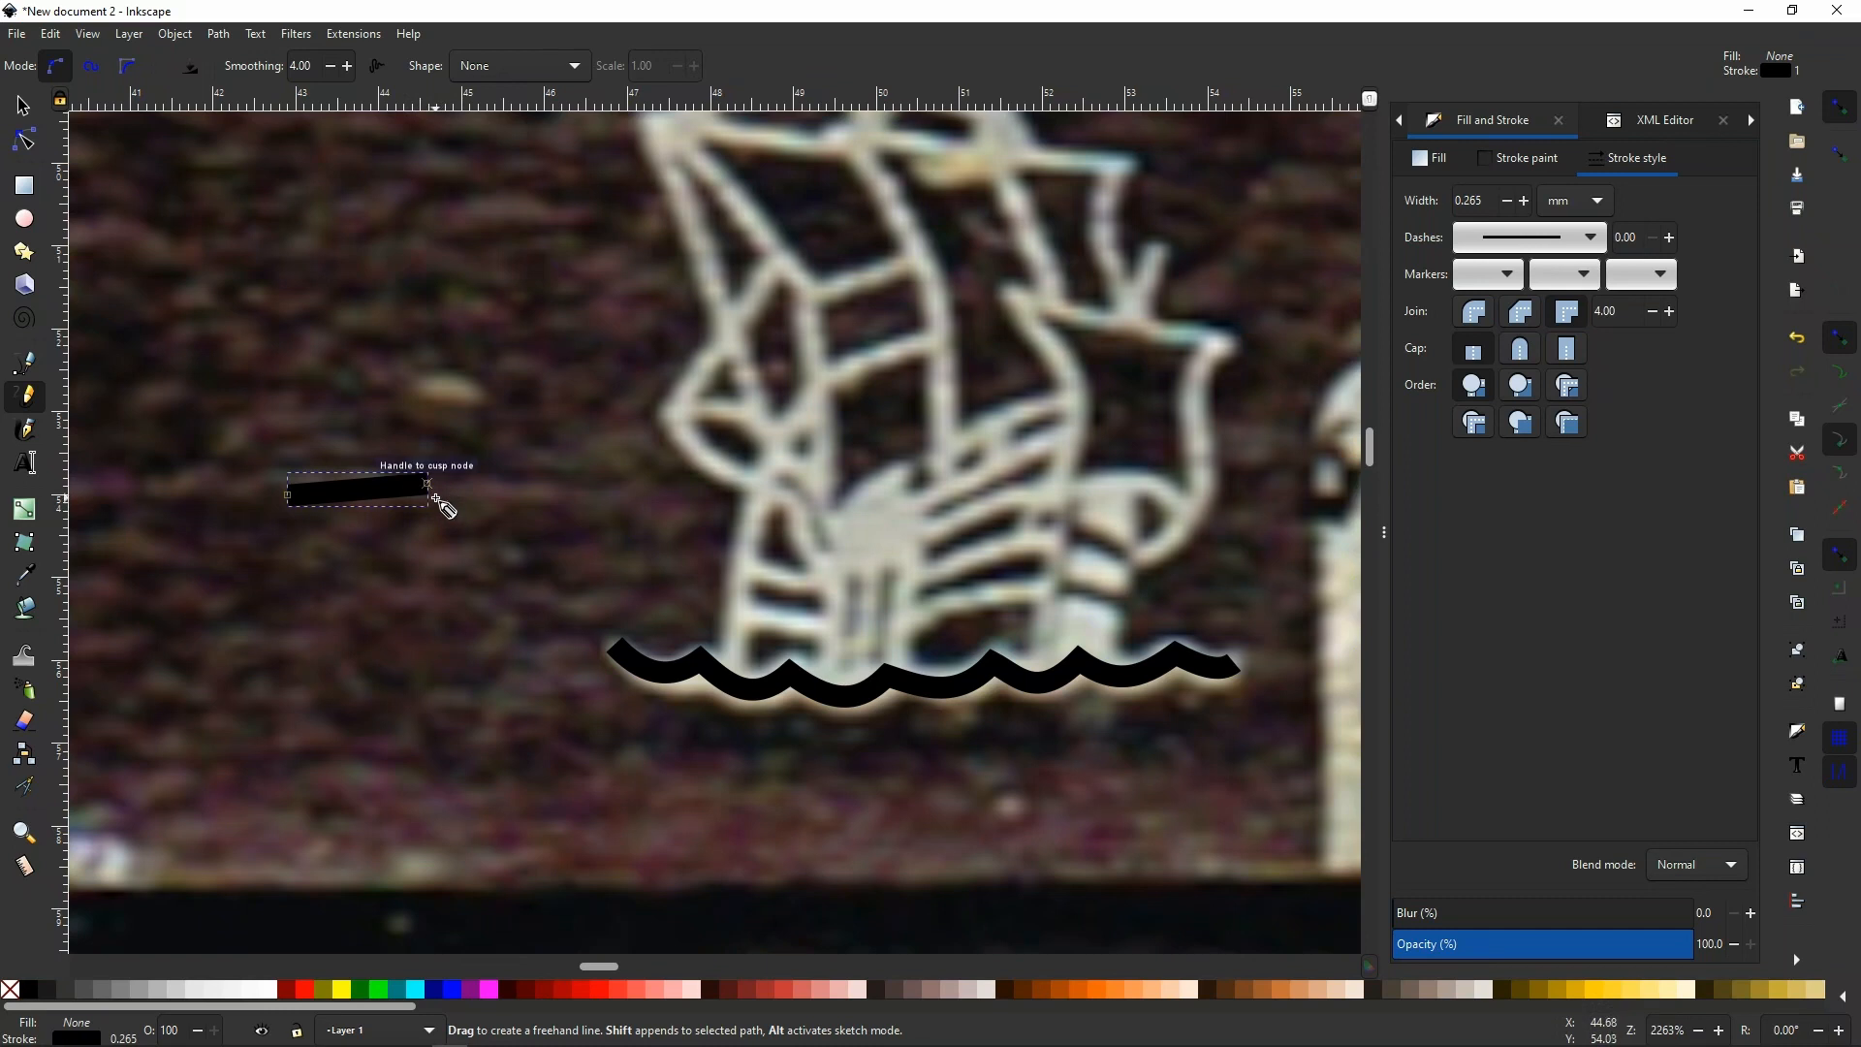
click(432, 492)
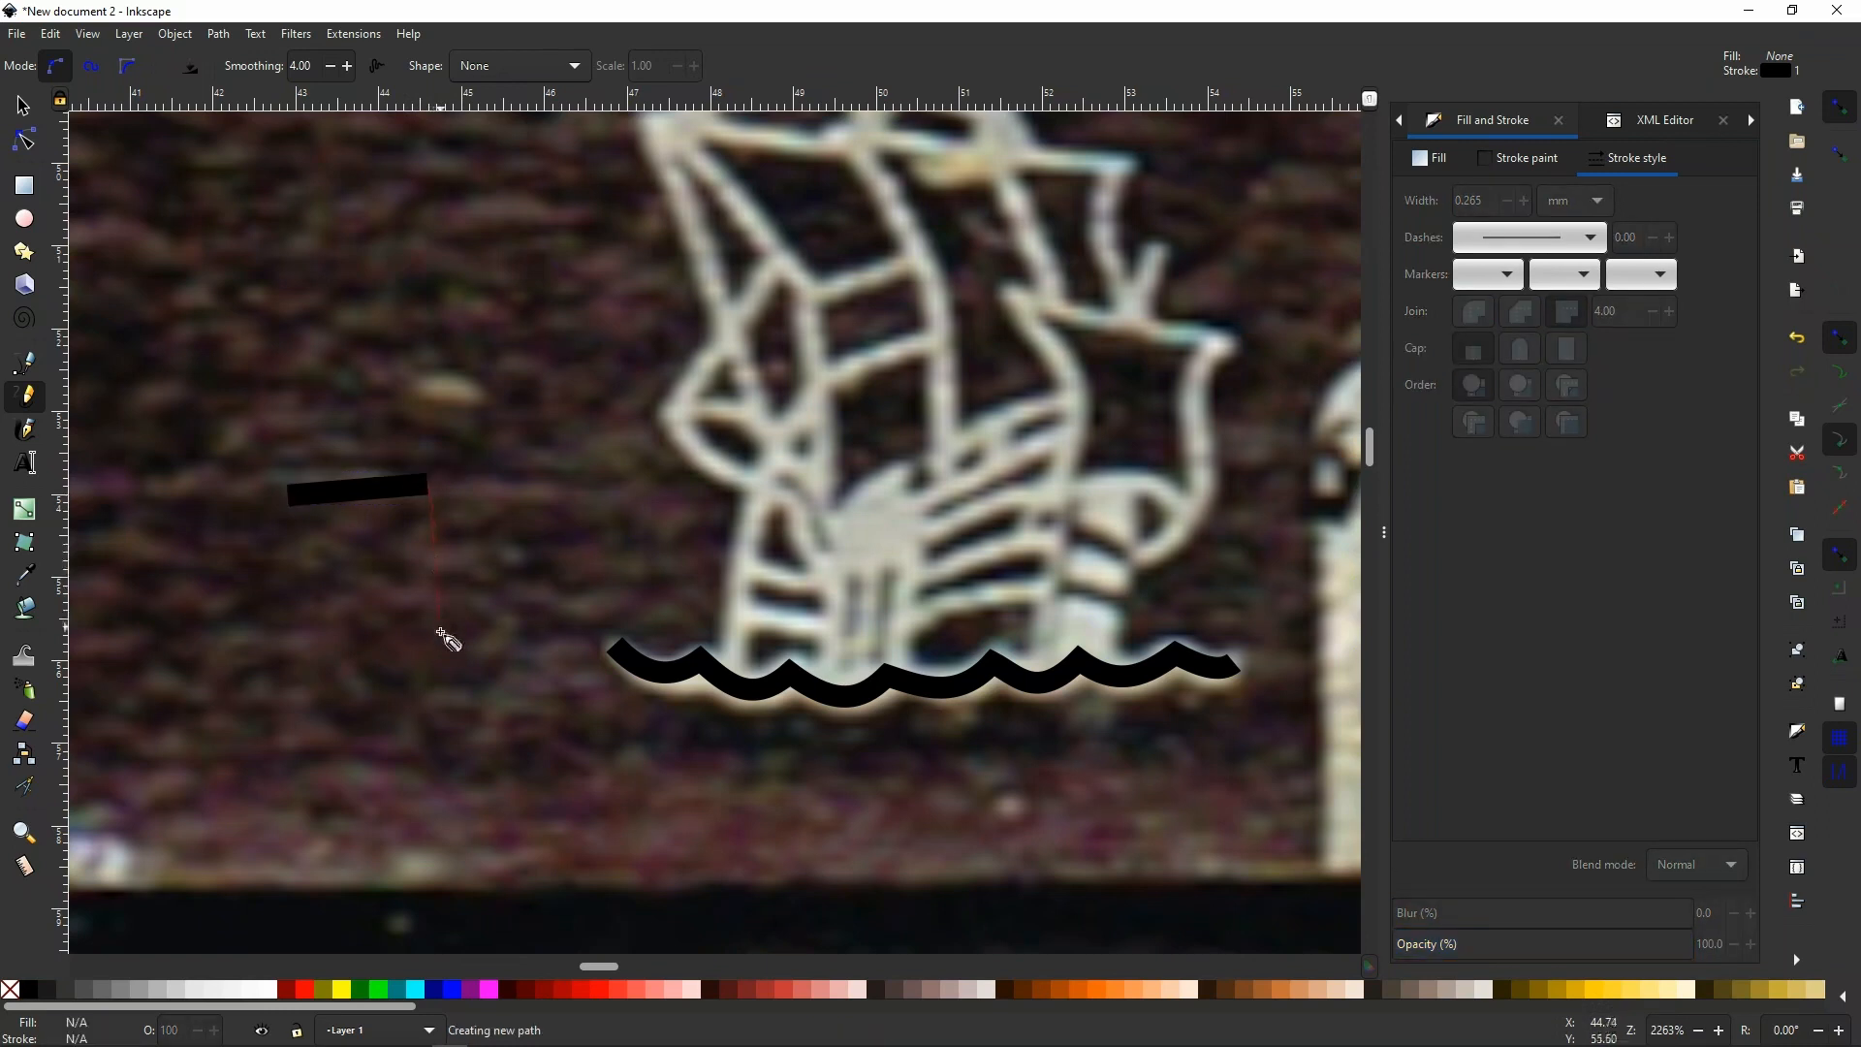
click(441, 638)
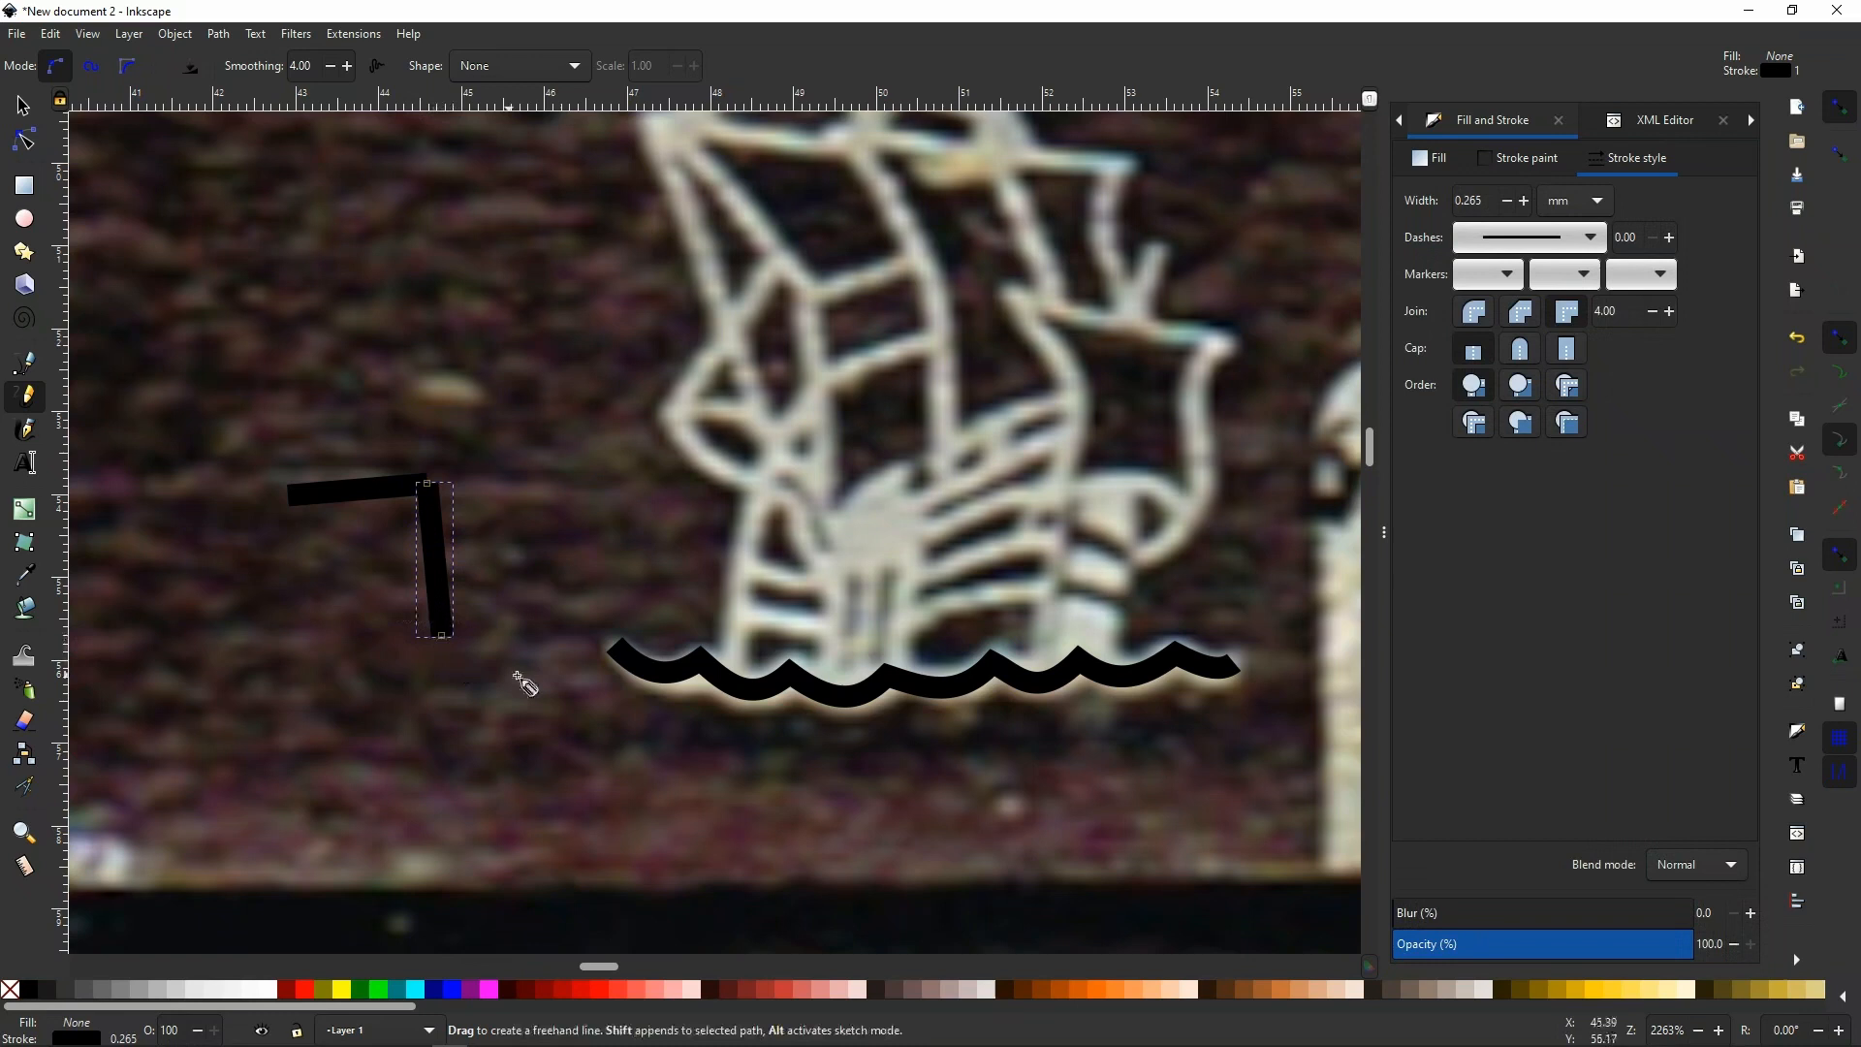
Try bending the two unjoined test lines near their shared corner by reshaping their segments.
ctrl+scroll(438, 480, up, 4)
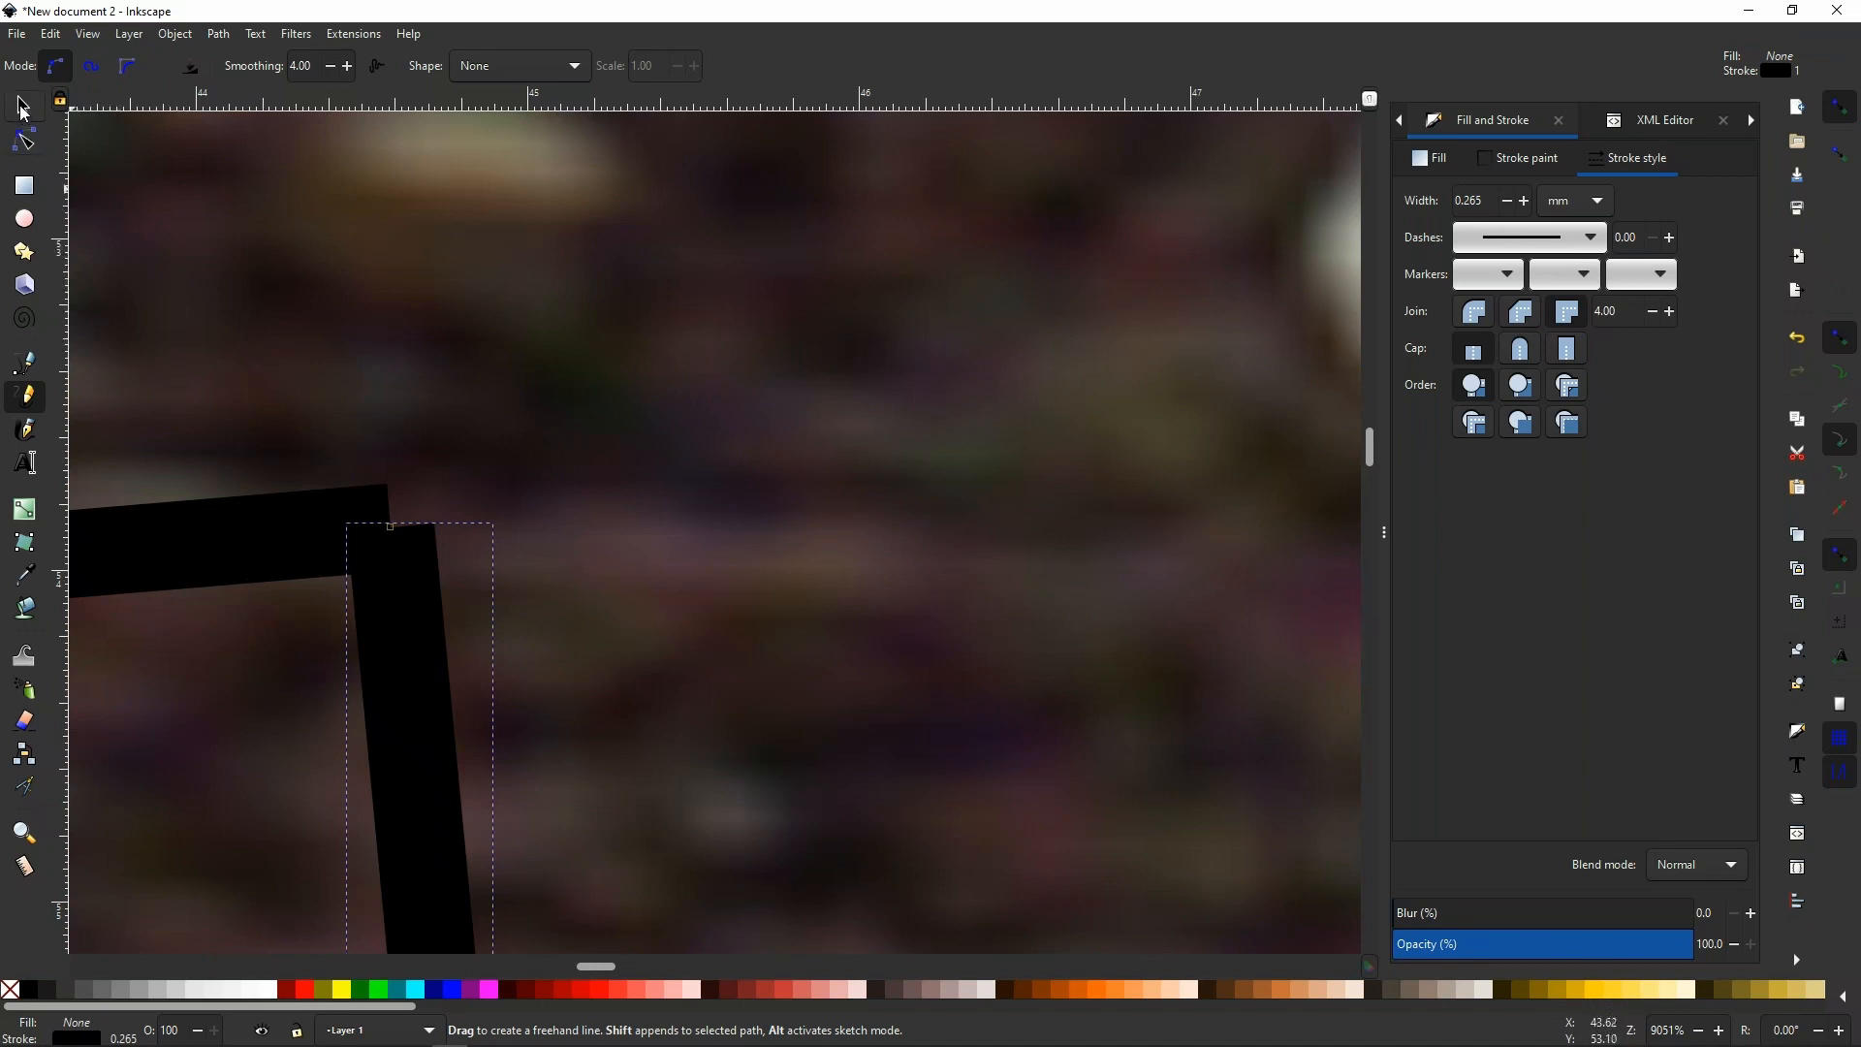
click(32, 141)
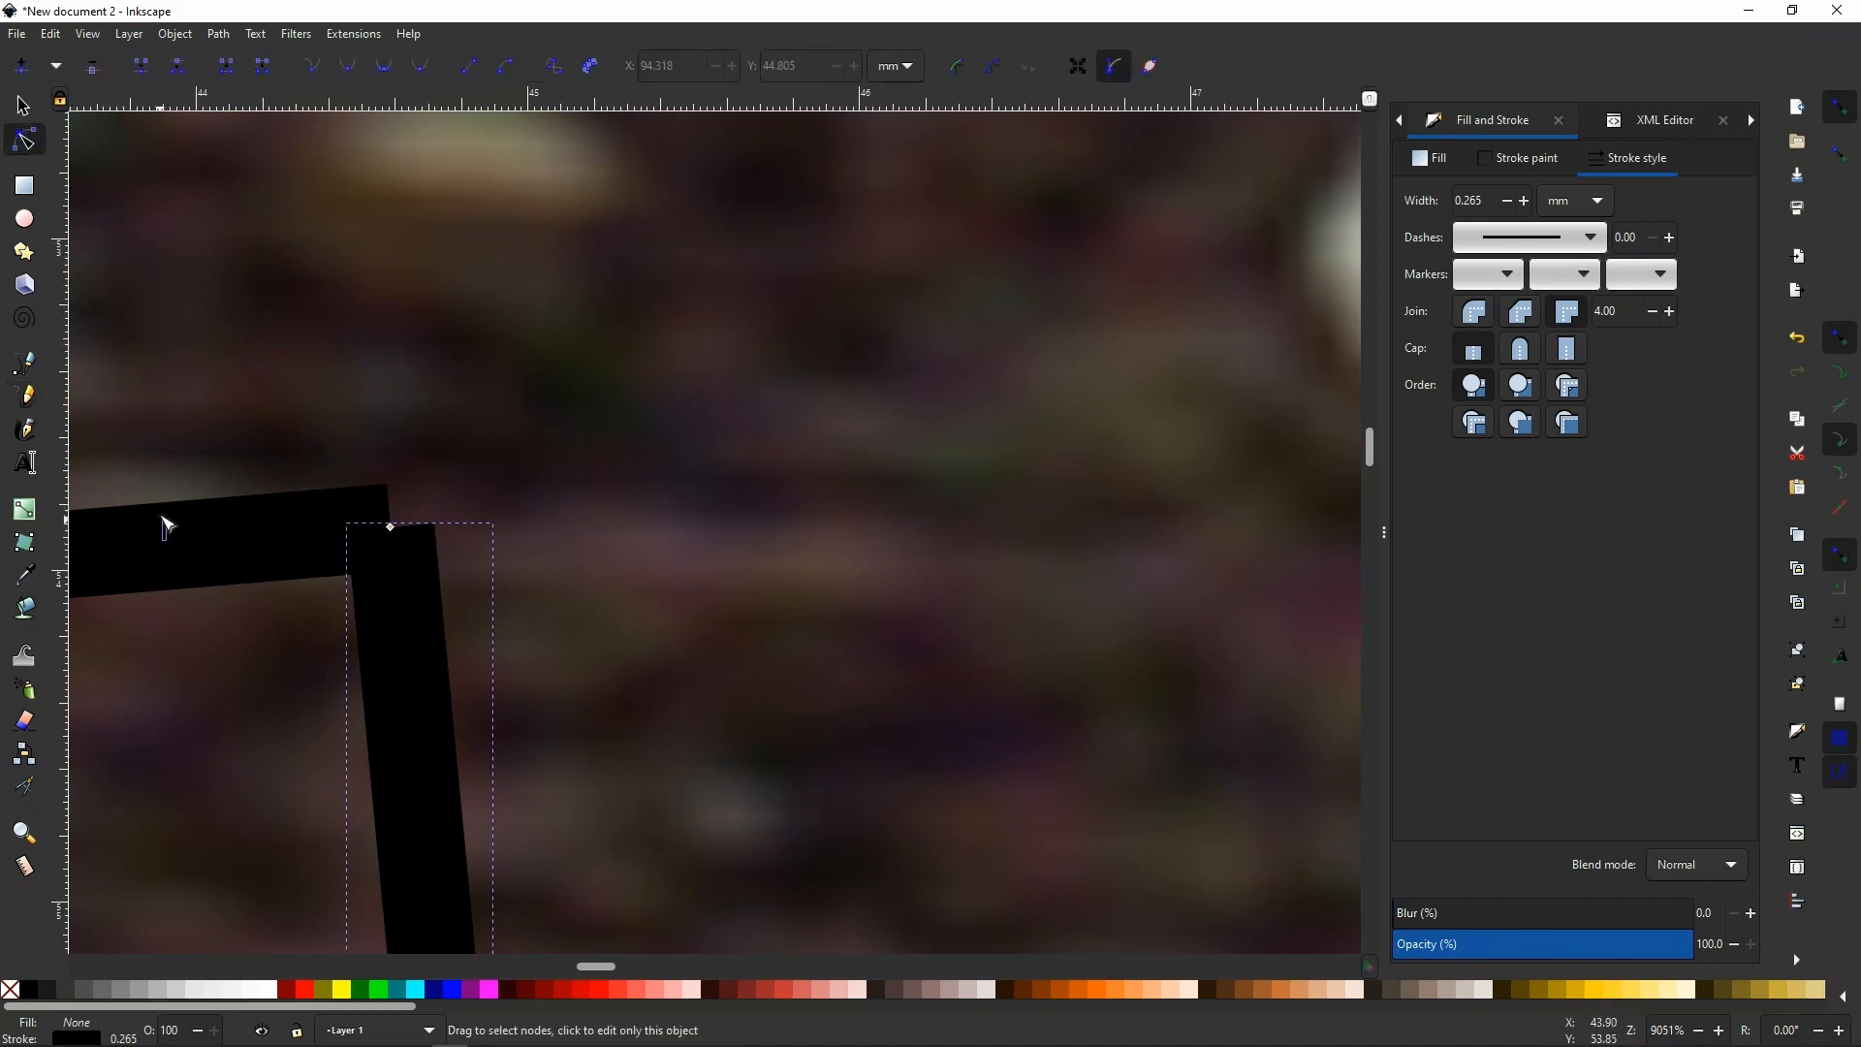
mouse_move(158, 543)
mouse_down()
mouse_move(166, 428)
mouse_move(187, 714)
mouse_move(165, 615)
mouse_move(184, 567)
mouse_up()
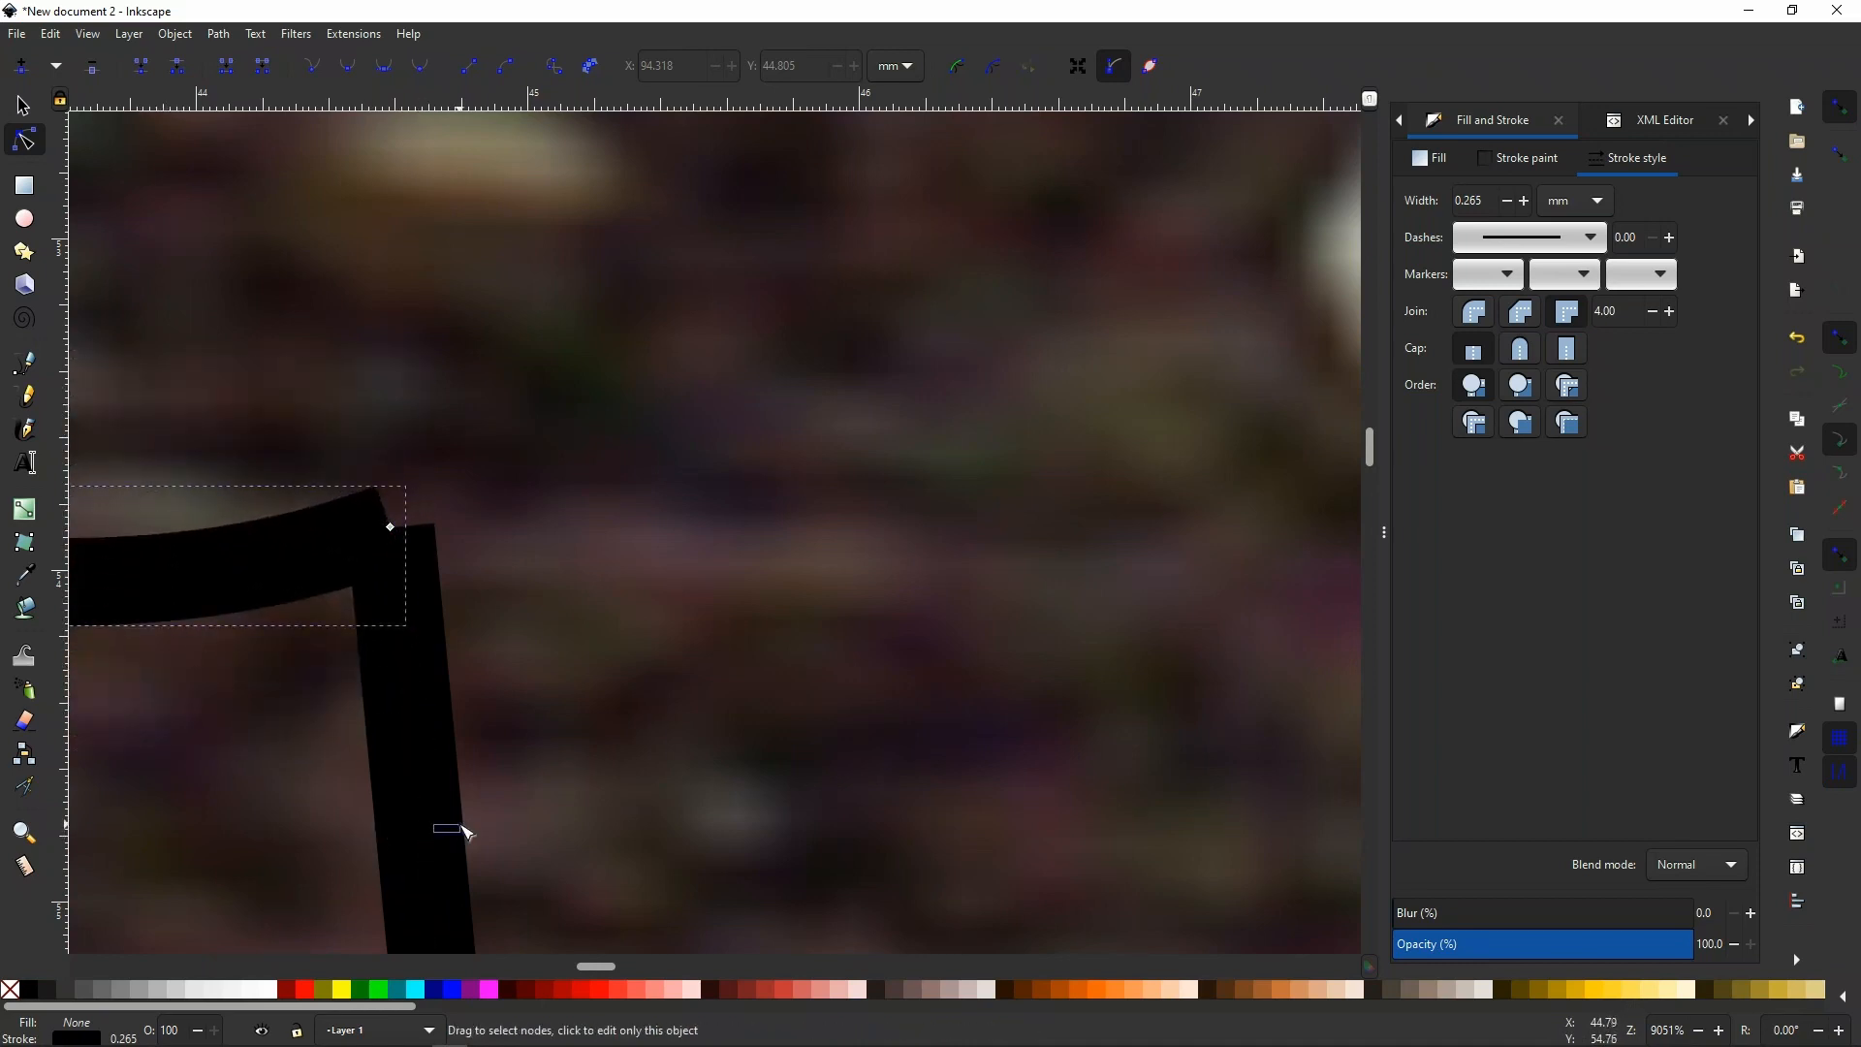
drag(432, 847, 354, 844)
ctrl+scroll(858, 431, down, 2)
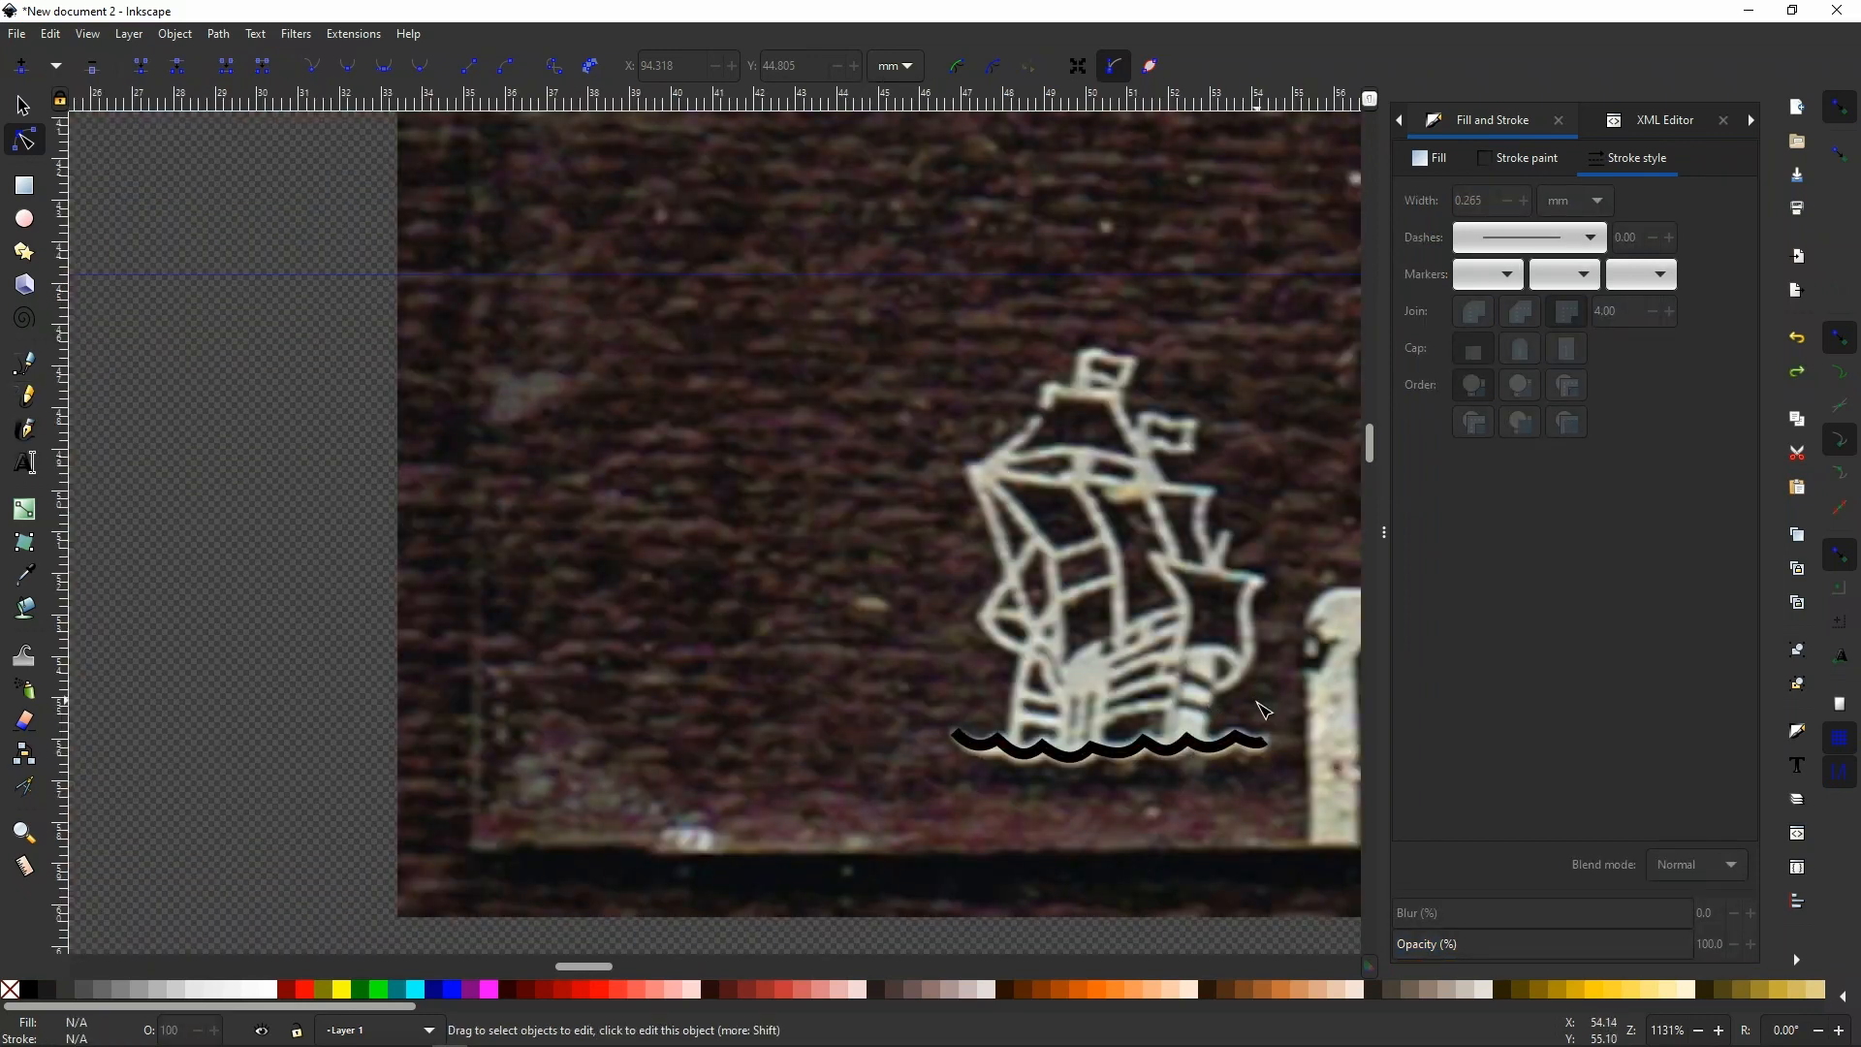
scroll(1265, 723, up, 6)
scroll(1265, 722, down, 2)
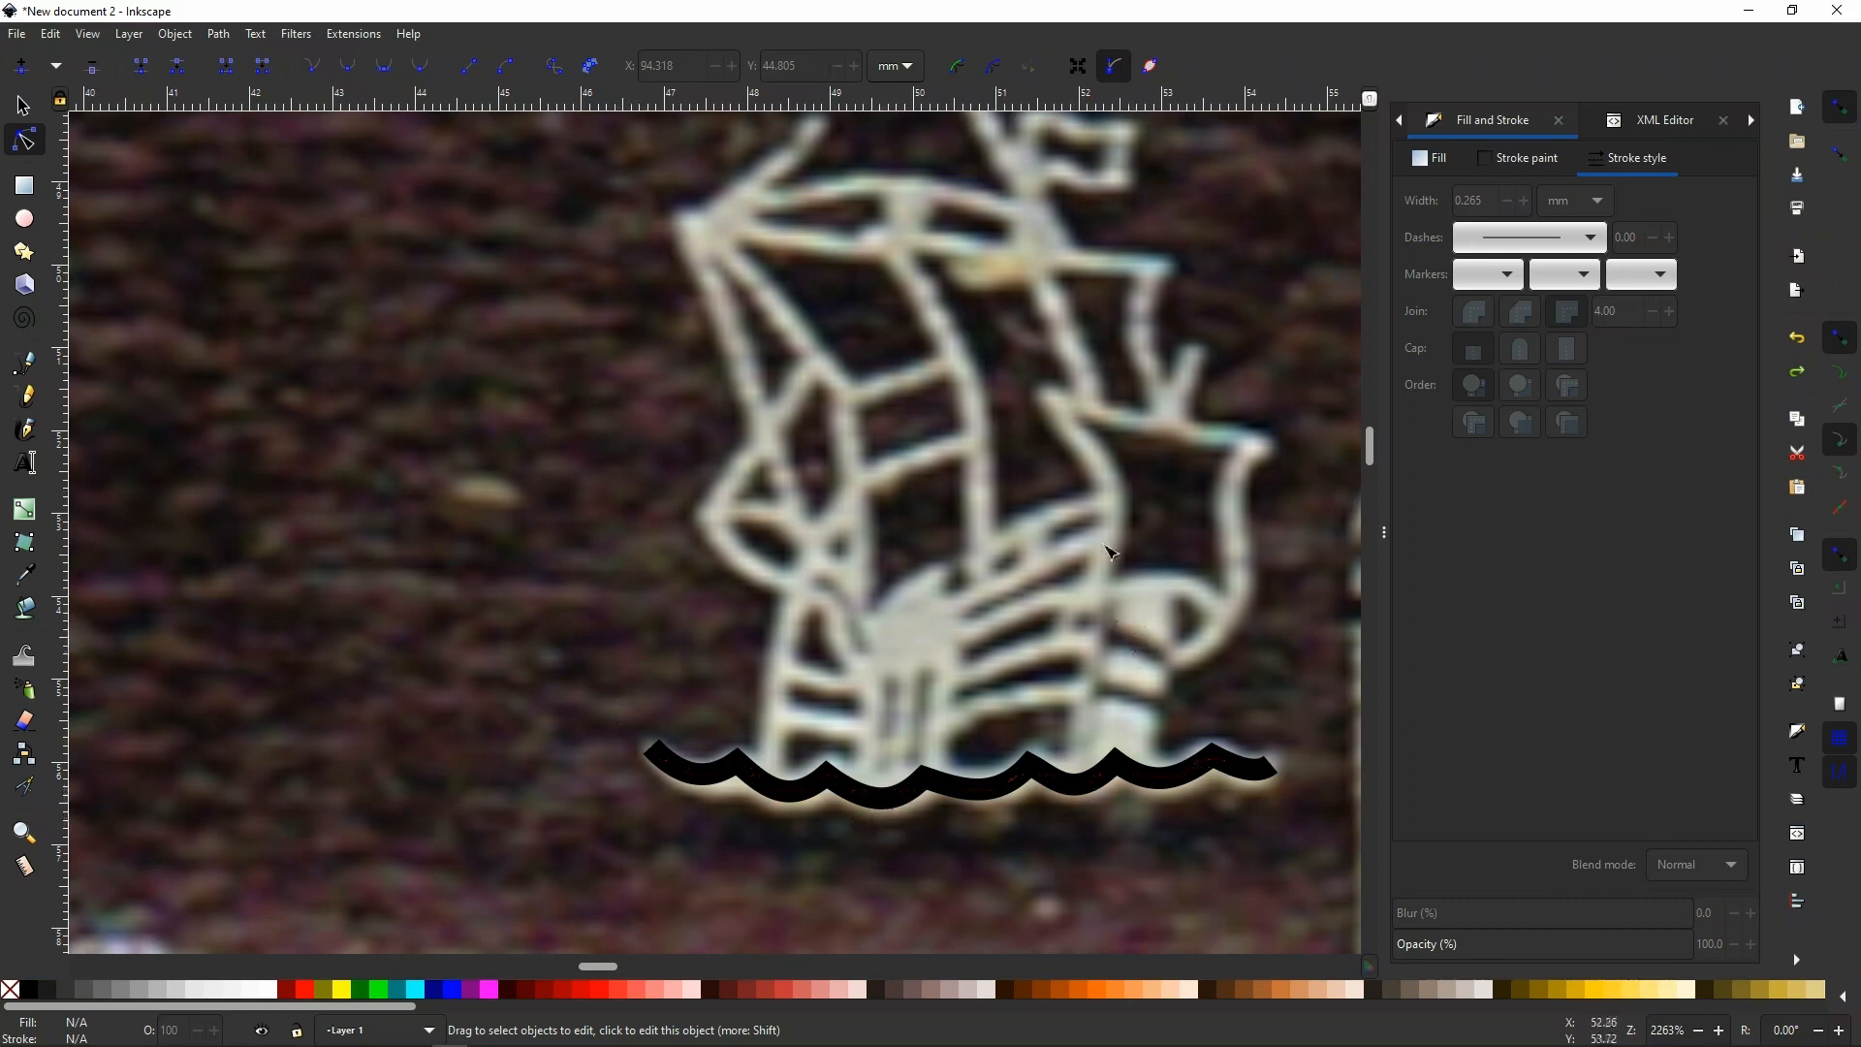
scroll(747, 617, down, 4)
scroll(397, 686, down, 3)
scroll(1066, 533, up, 4)
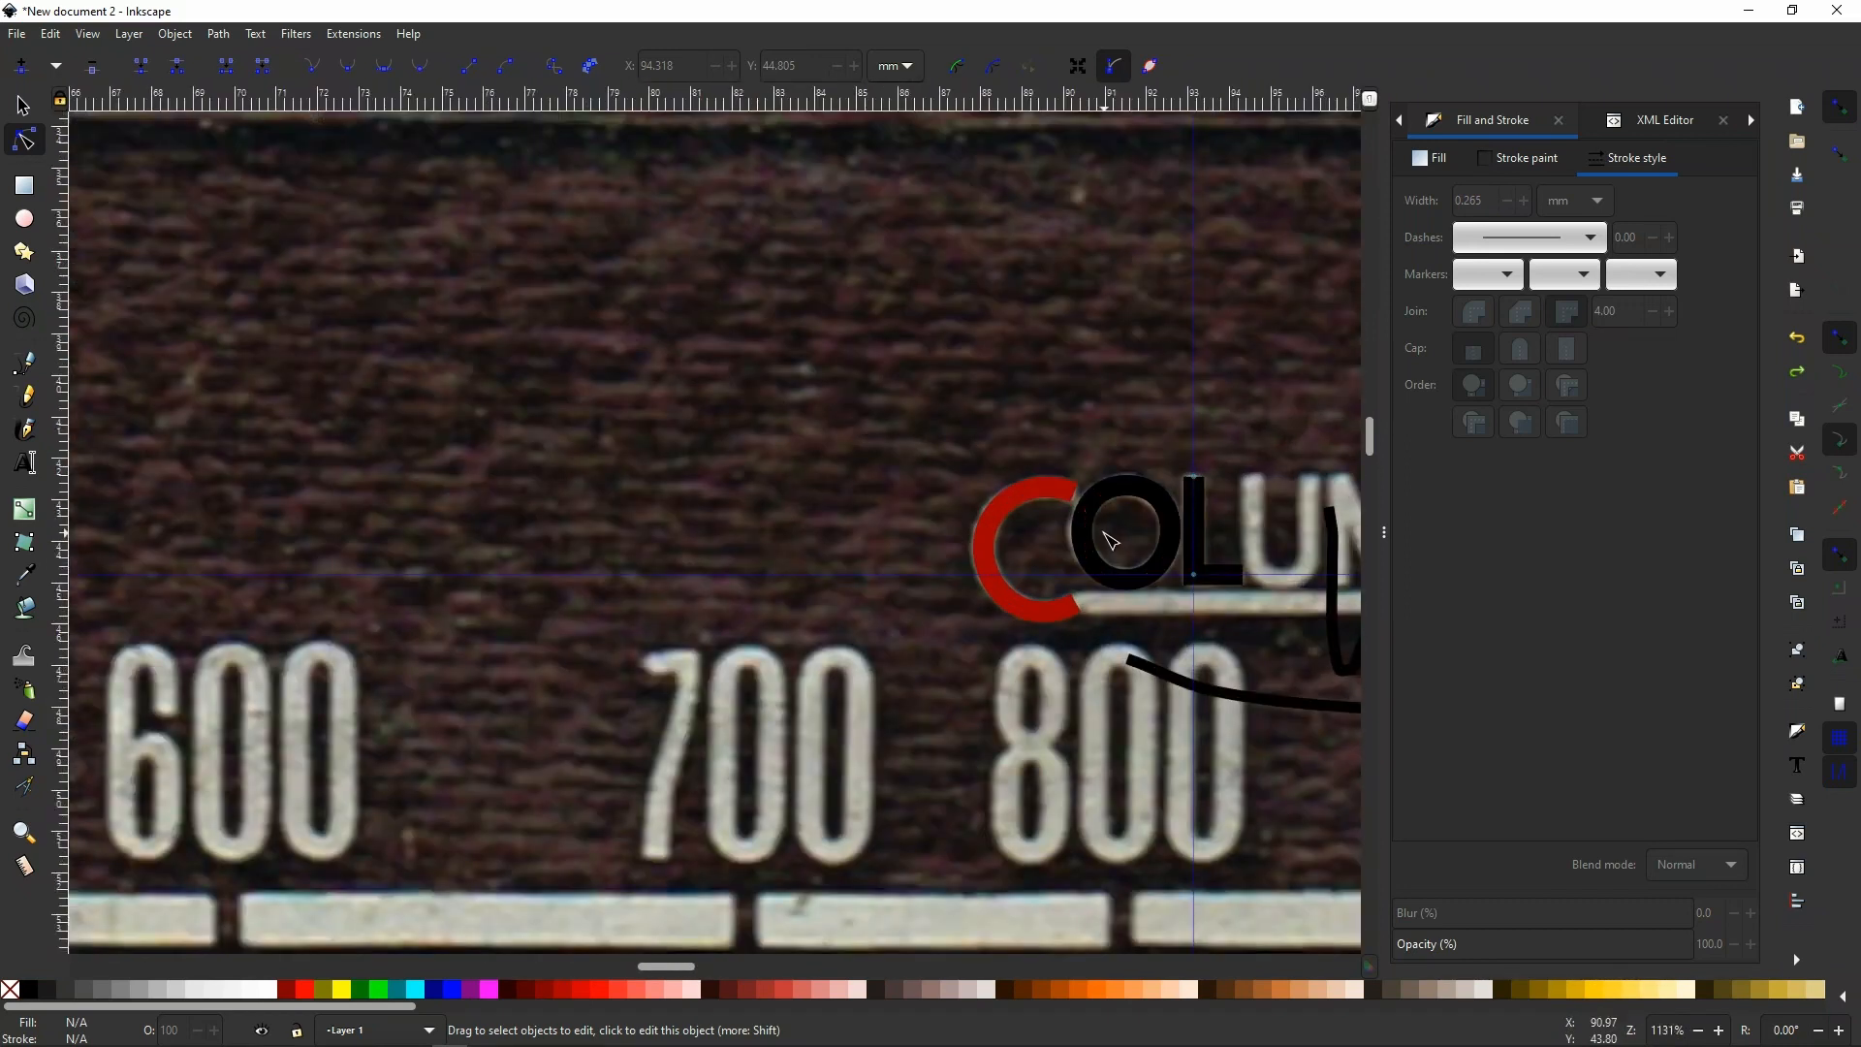
scroll(1129, 494, down, 2)
scroll(487, 588, up, 4)
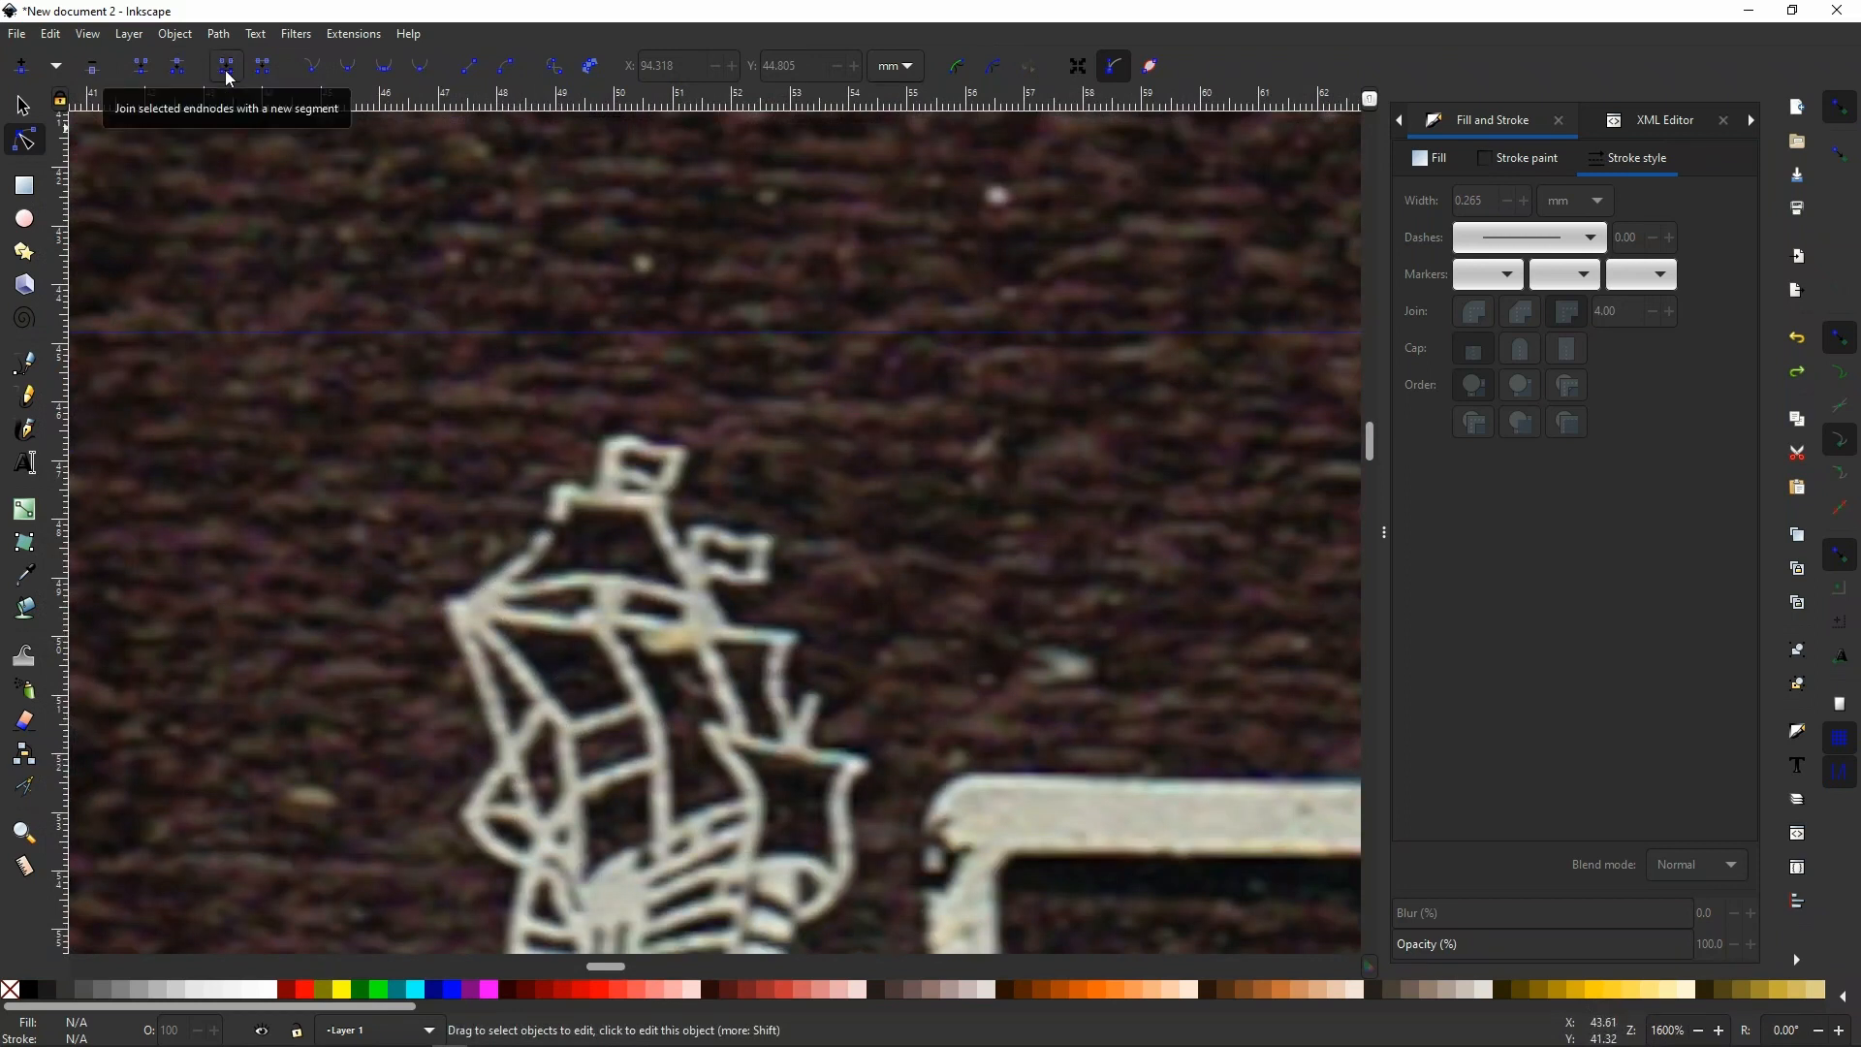
scroll(766, 559, down, 5)
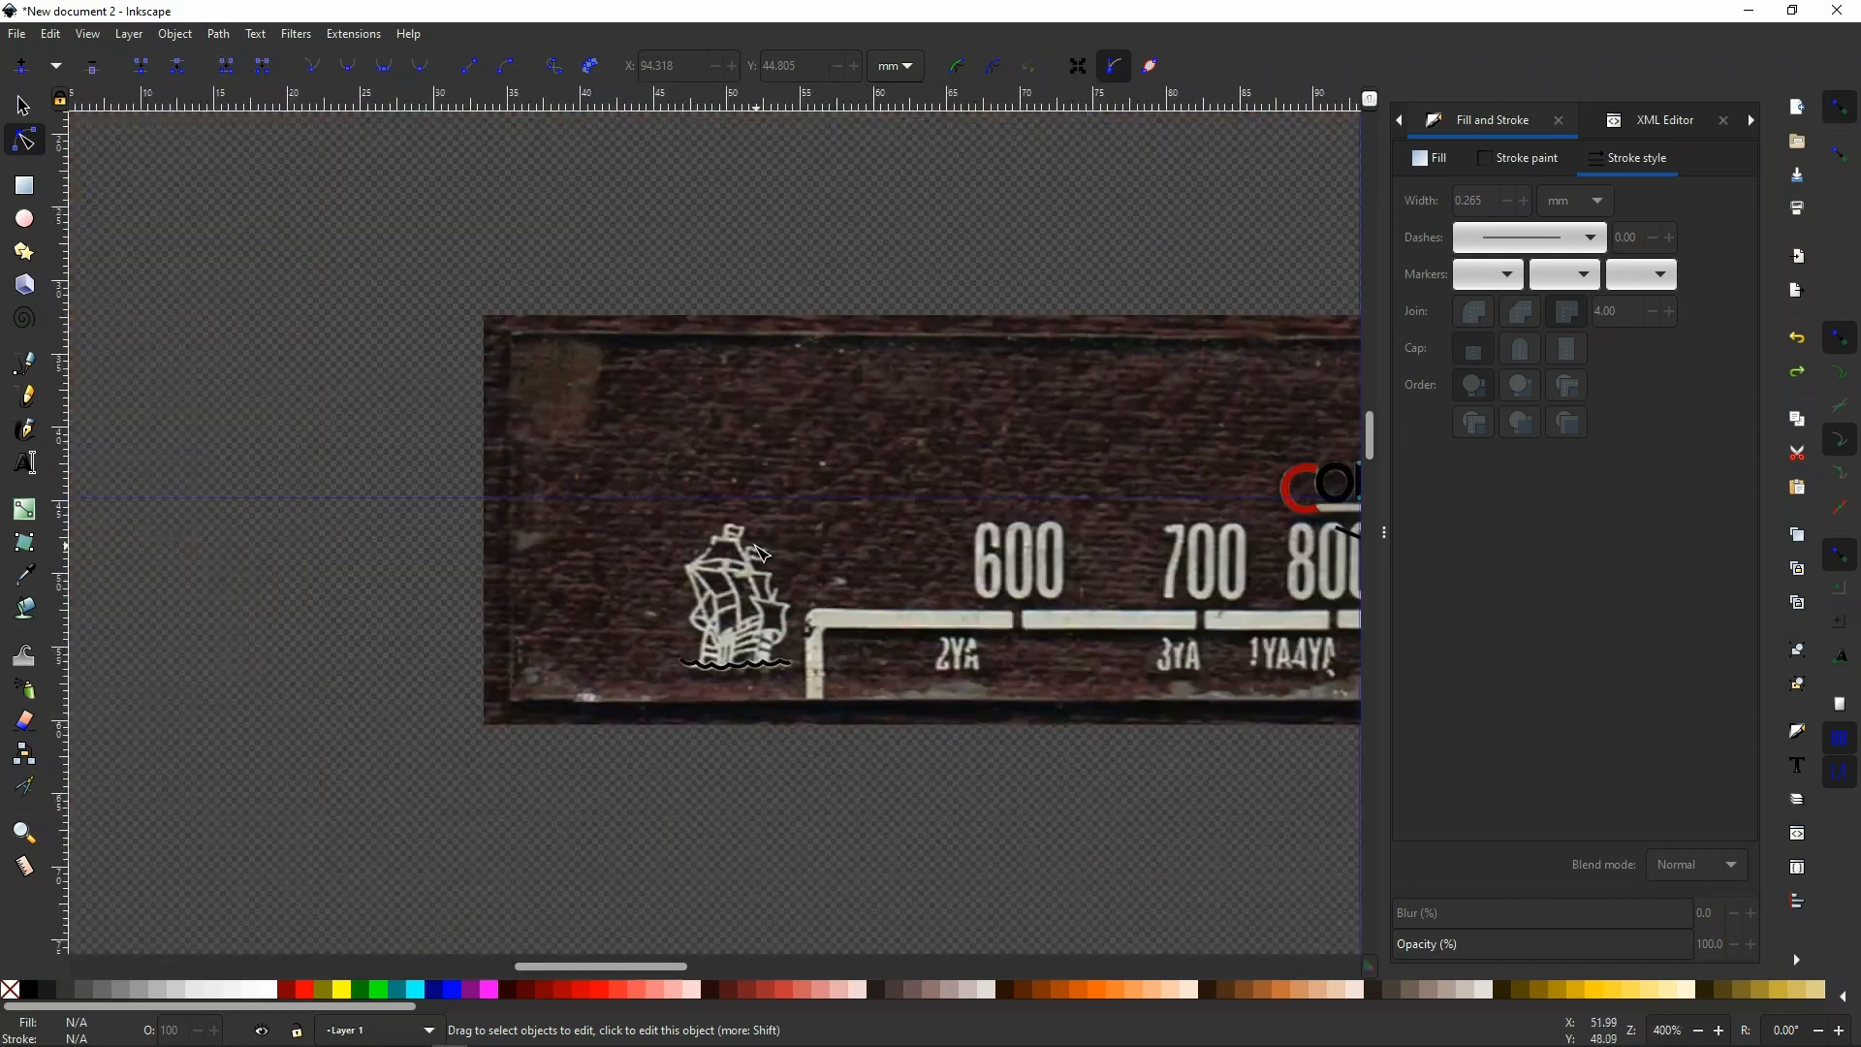
Draw a connected two-segment freehand path from the waves up the ship's left hull edge and across to the middle sail's lower crossbar.
scroll(740, 692, up, 3)
key(p)
scroll(733, 681, up, 2)
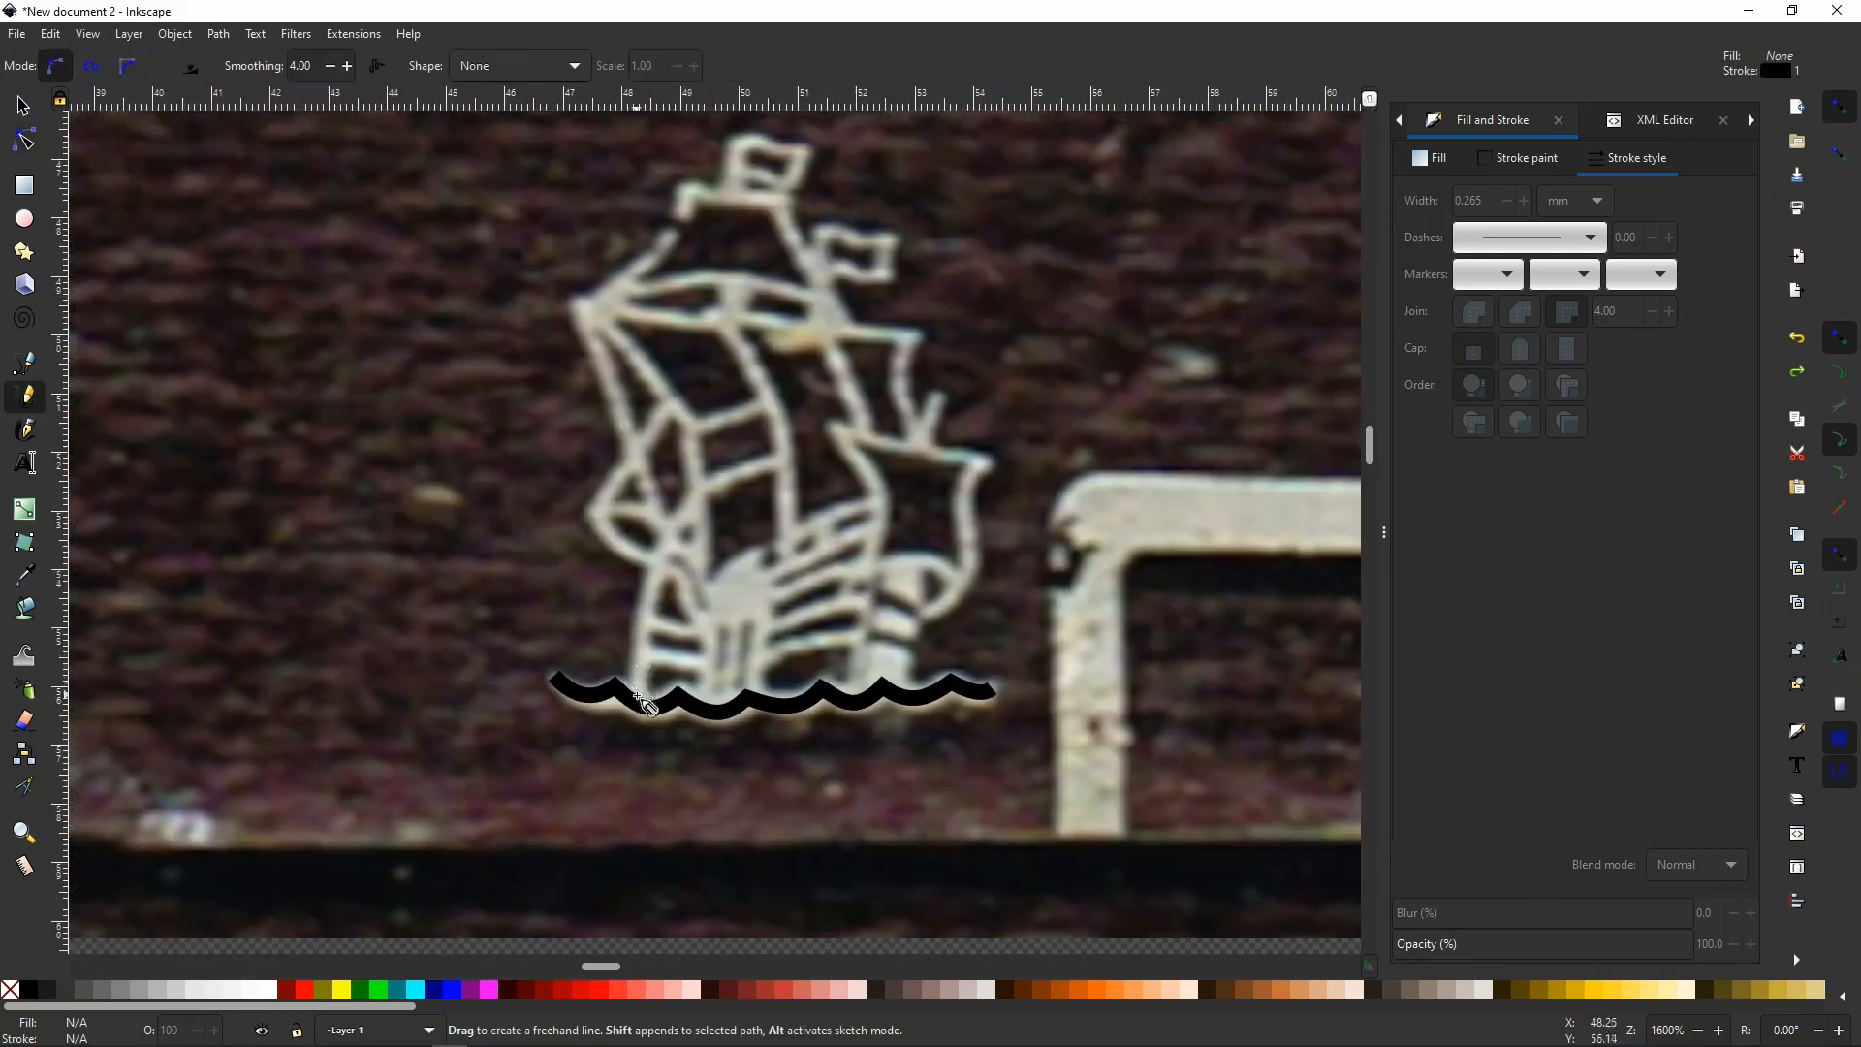
mouse_move(640, 699)
mouse_down()
mouse_move(632, 607)
mouse_move(697, 492)
mouse_up()
click(702, 499)
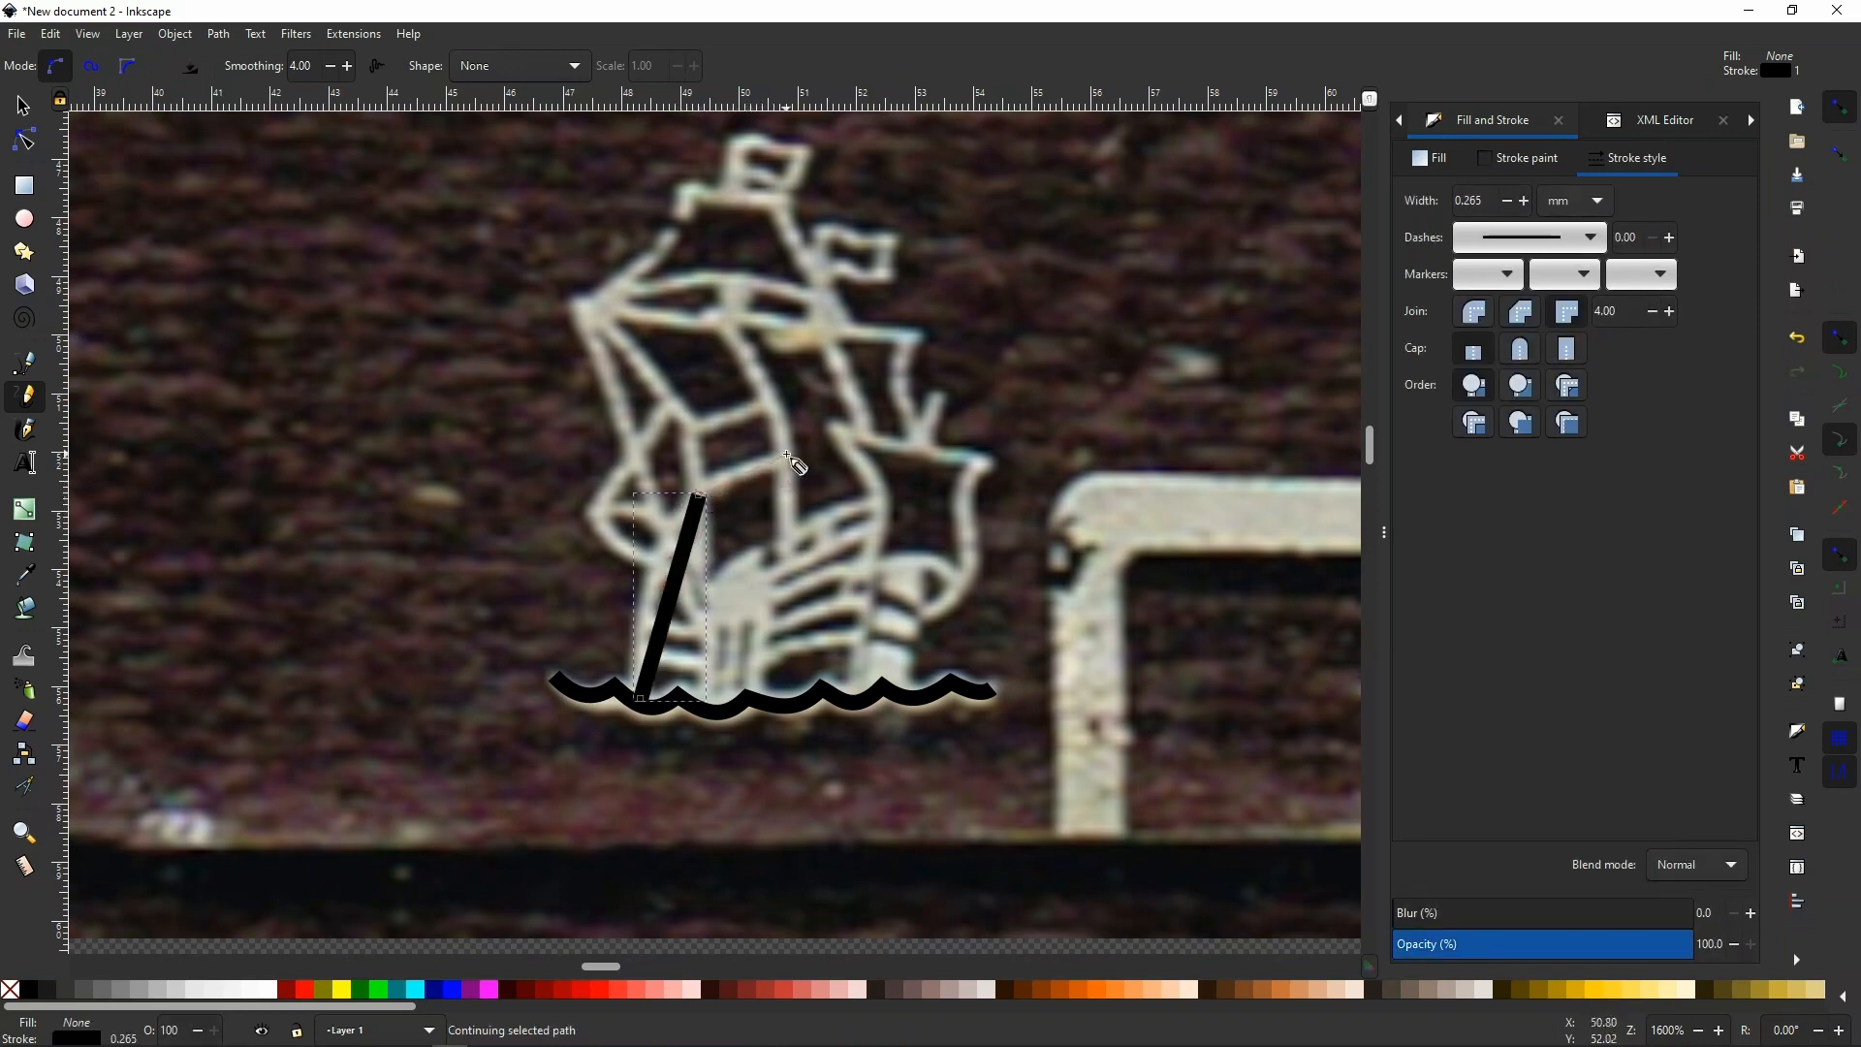
click(787, 464)
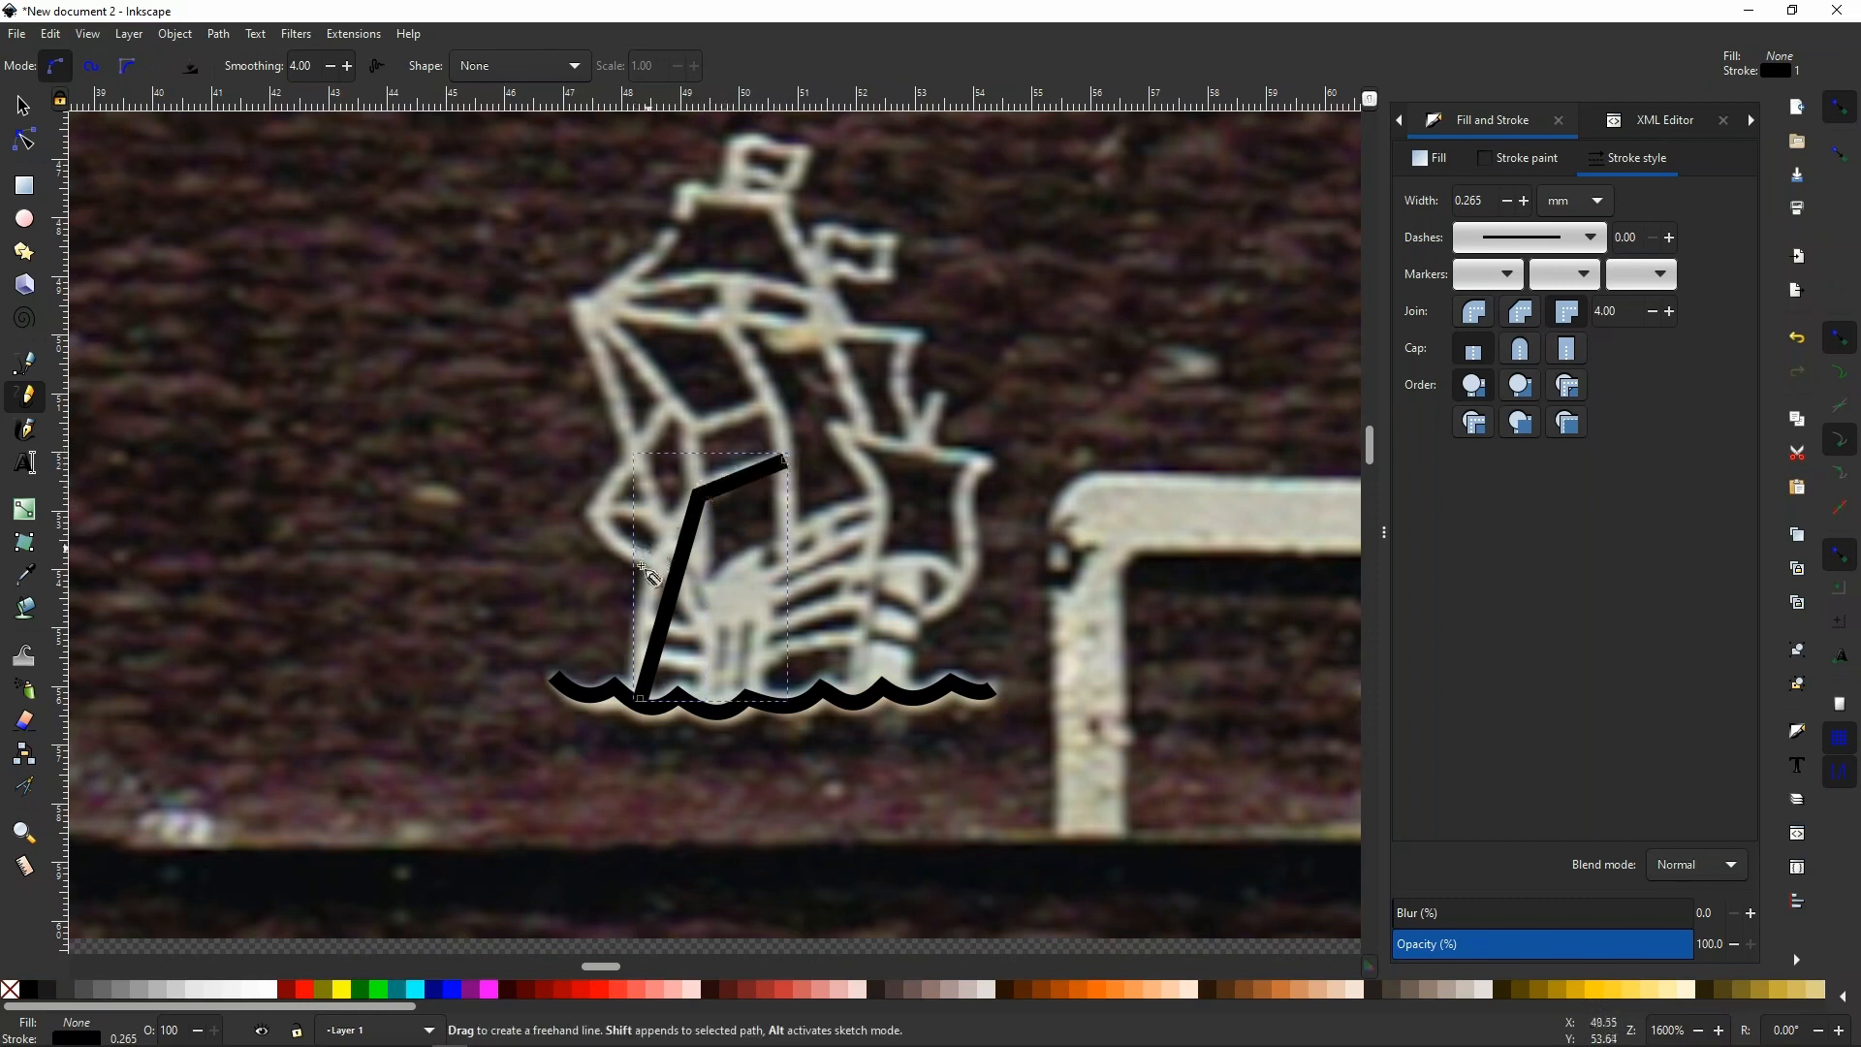
Bend both segments of the new ship path into outward curves toward the upper left.
click(24, 140)
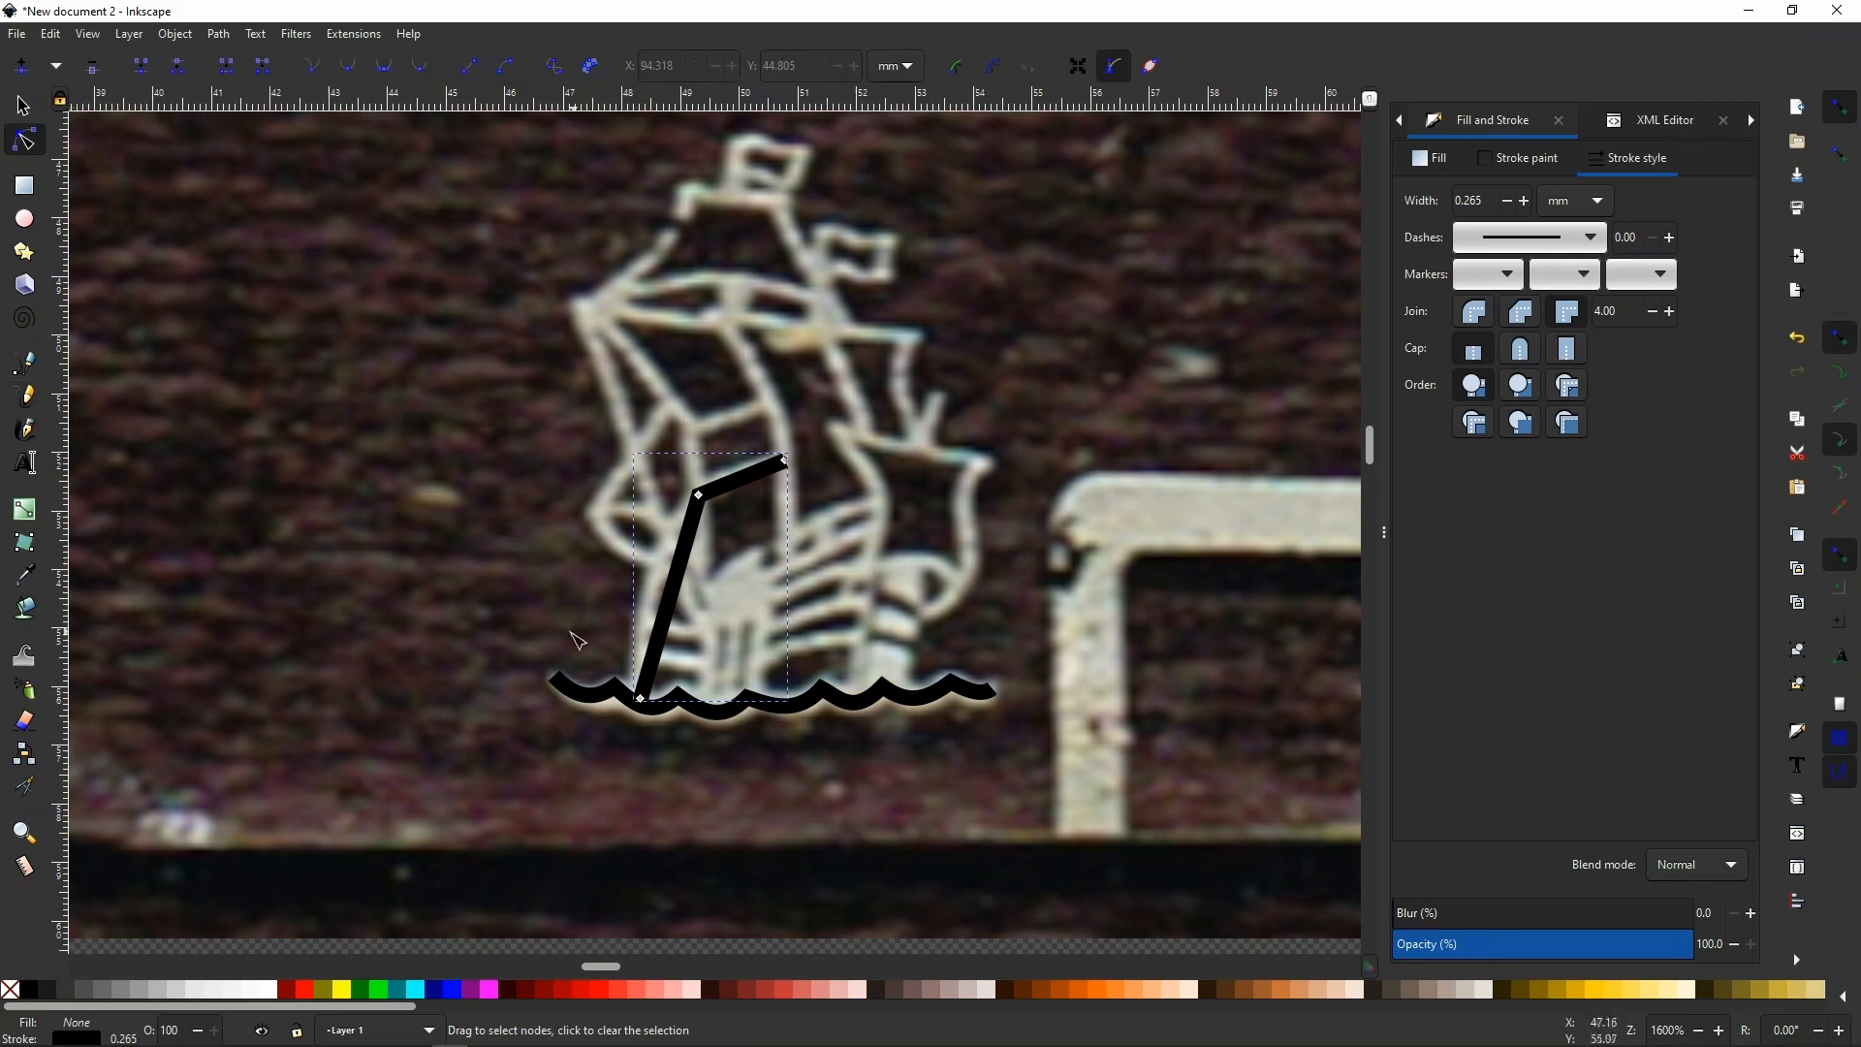
mouse_move(683, 572)
mouse_down()
mouse_move(669, 620)
mouse_move(663, 575)
mouse_up()
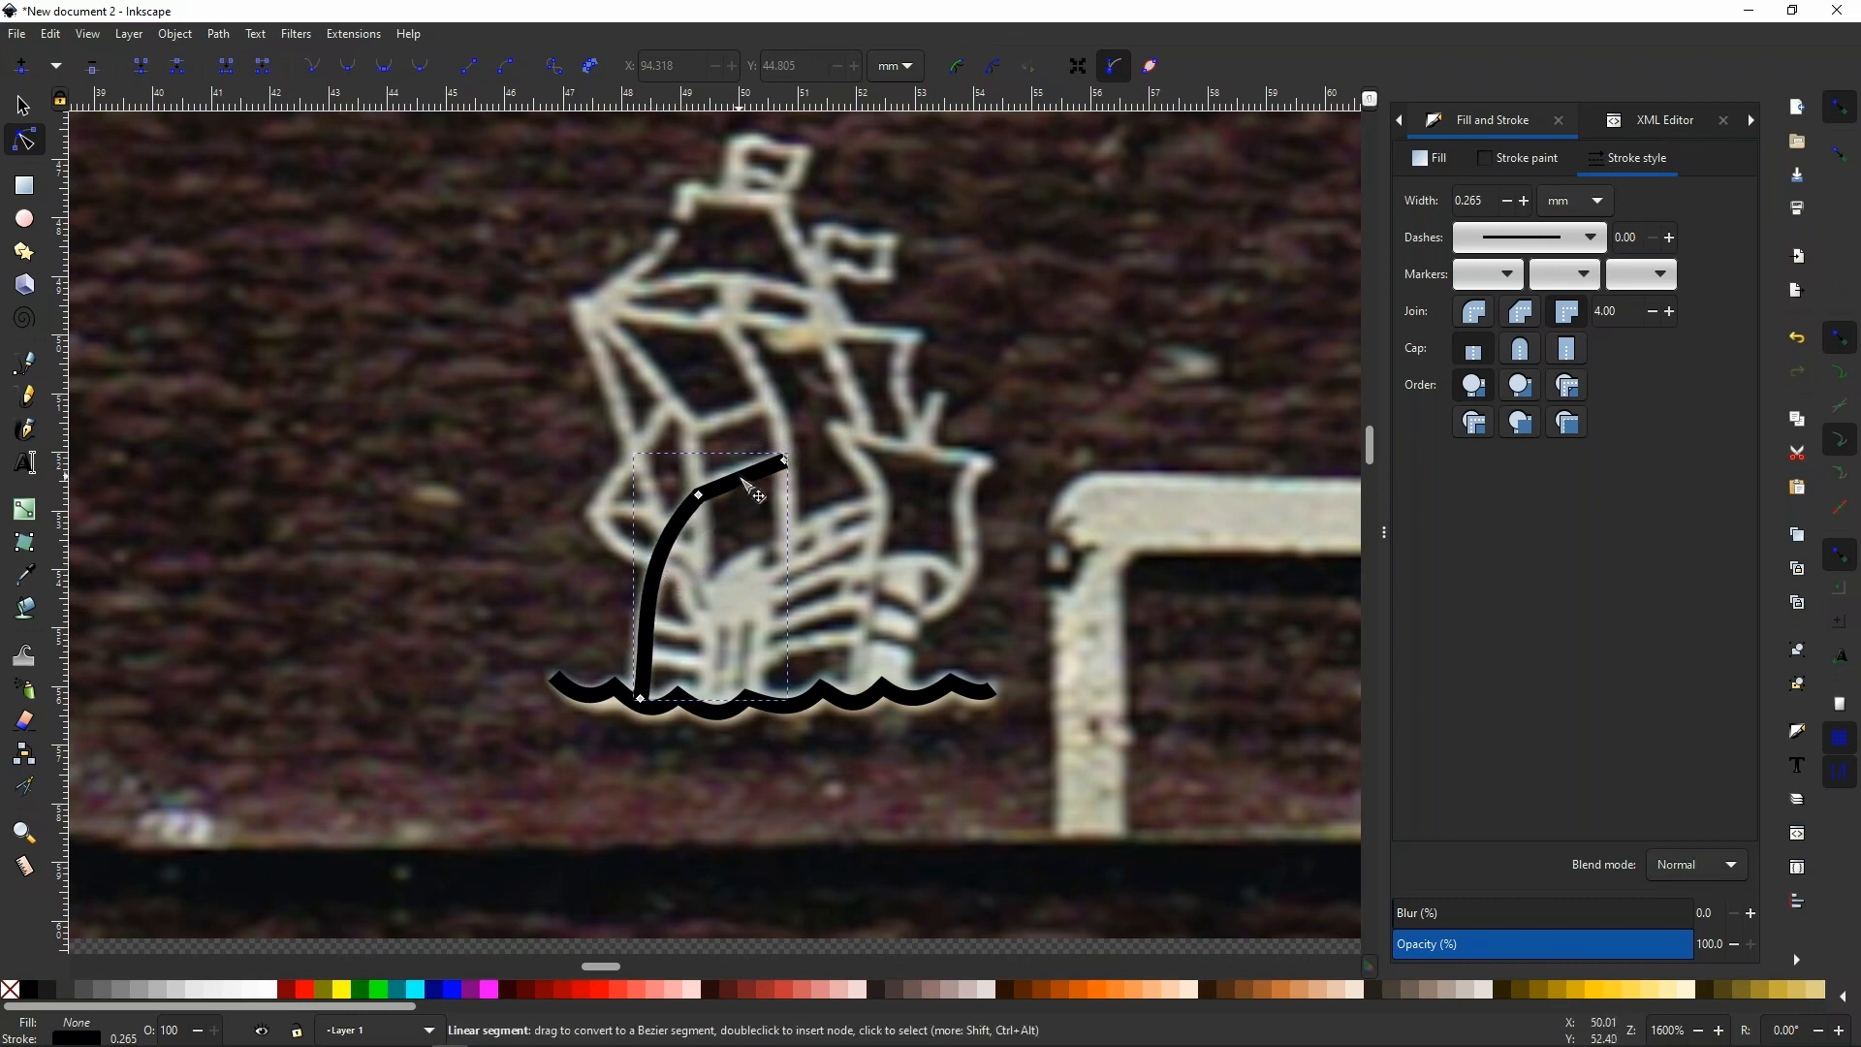
drag(739, 477, 736, 477)
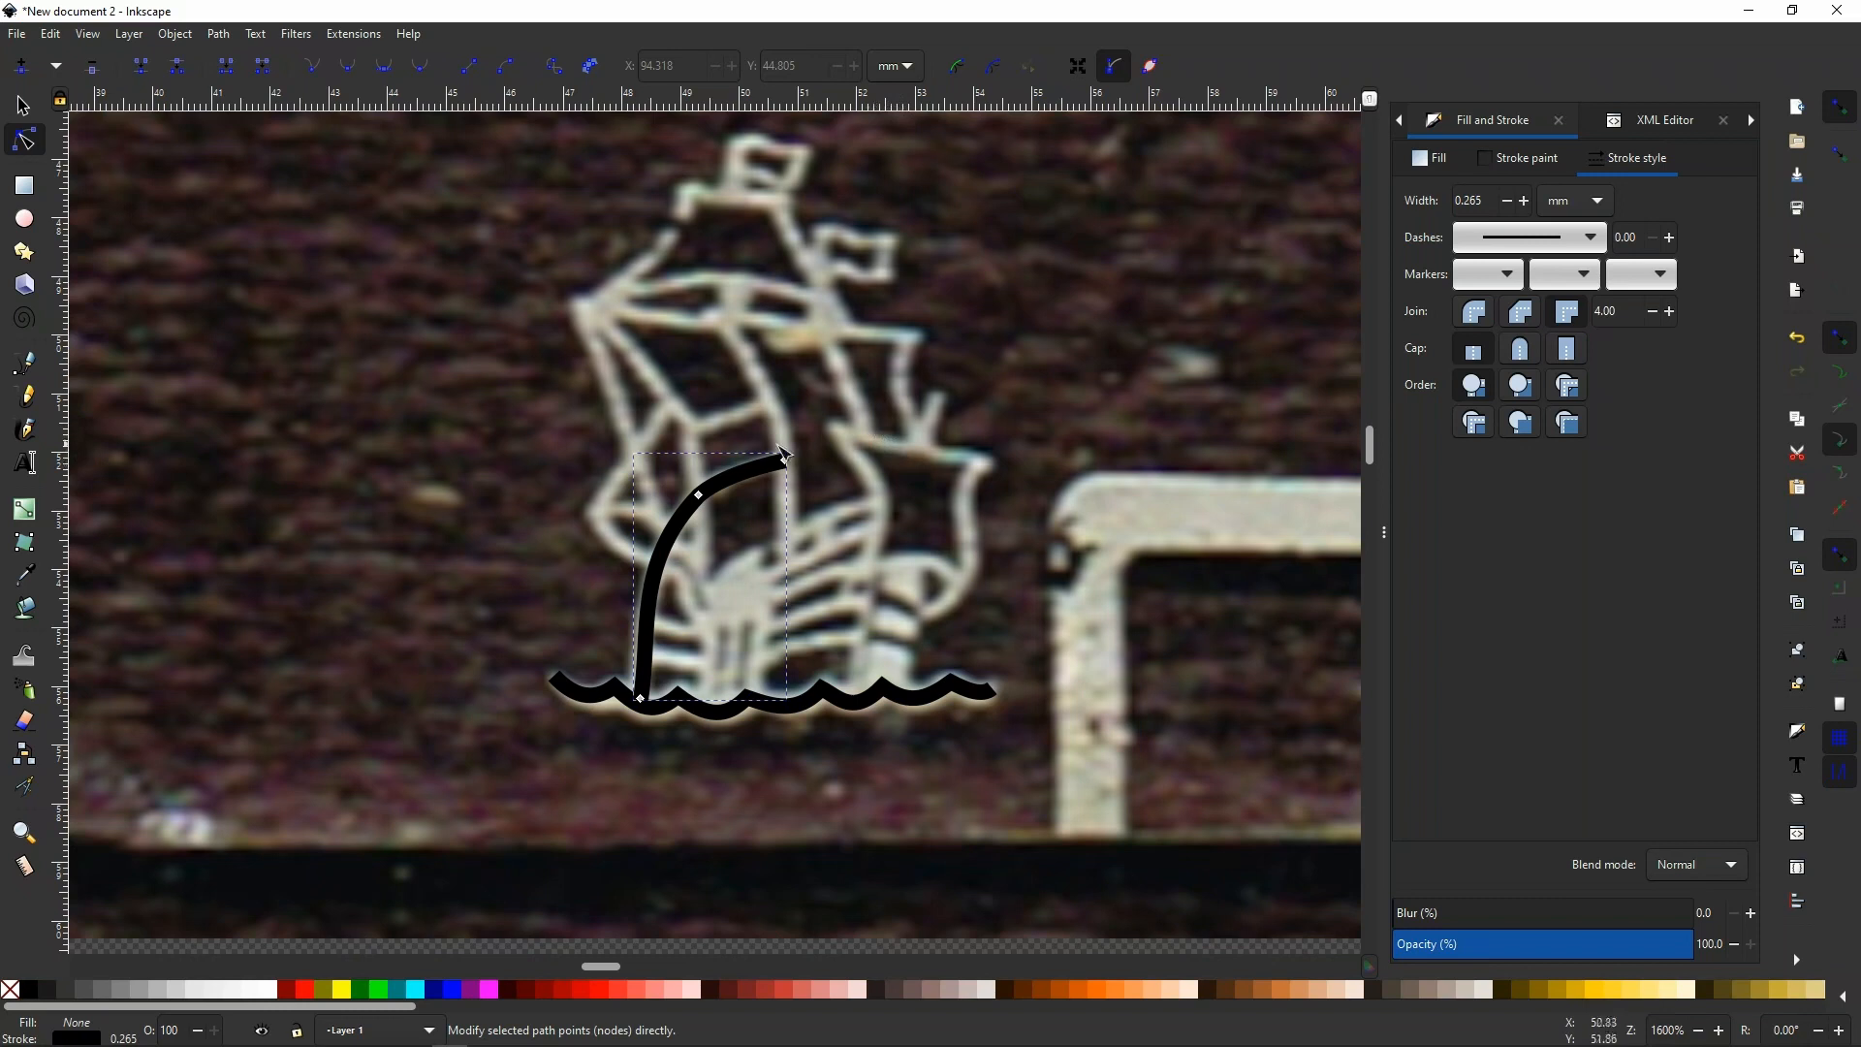
Examine the ship emblems at both ends of the dial and compare their outlines with the traced waves and hull curve.
scroll(679, 456, down, 7)
scroll(872, 504, up, 7)
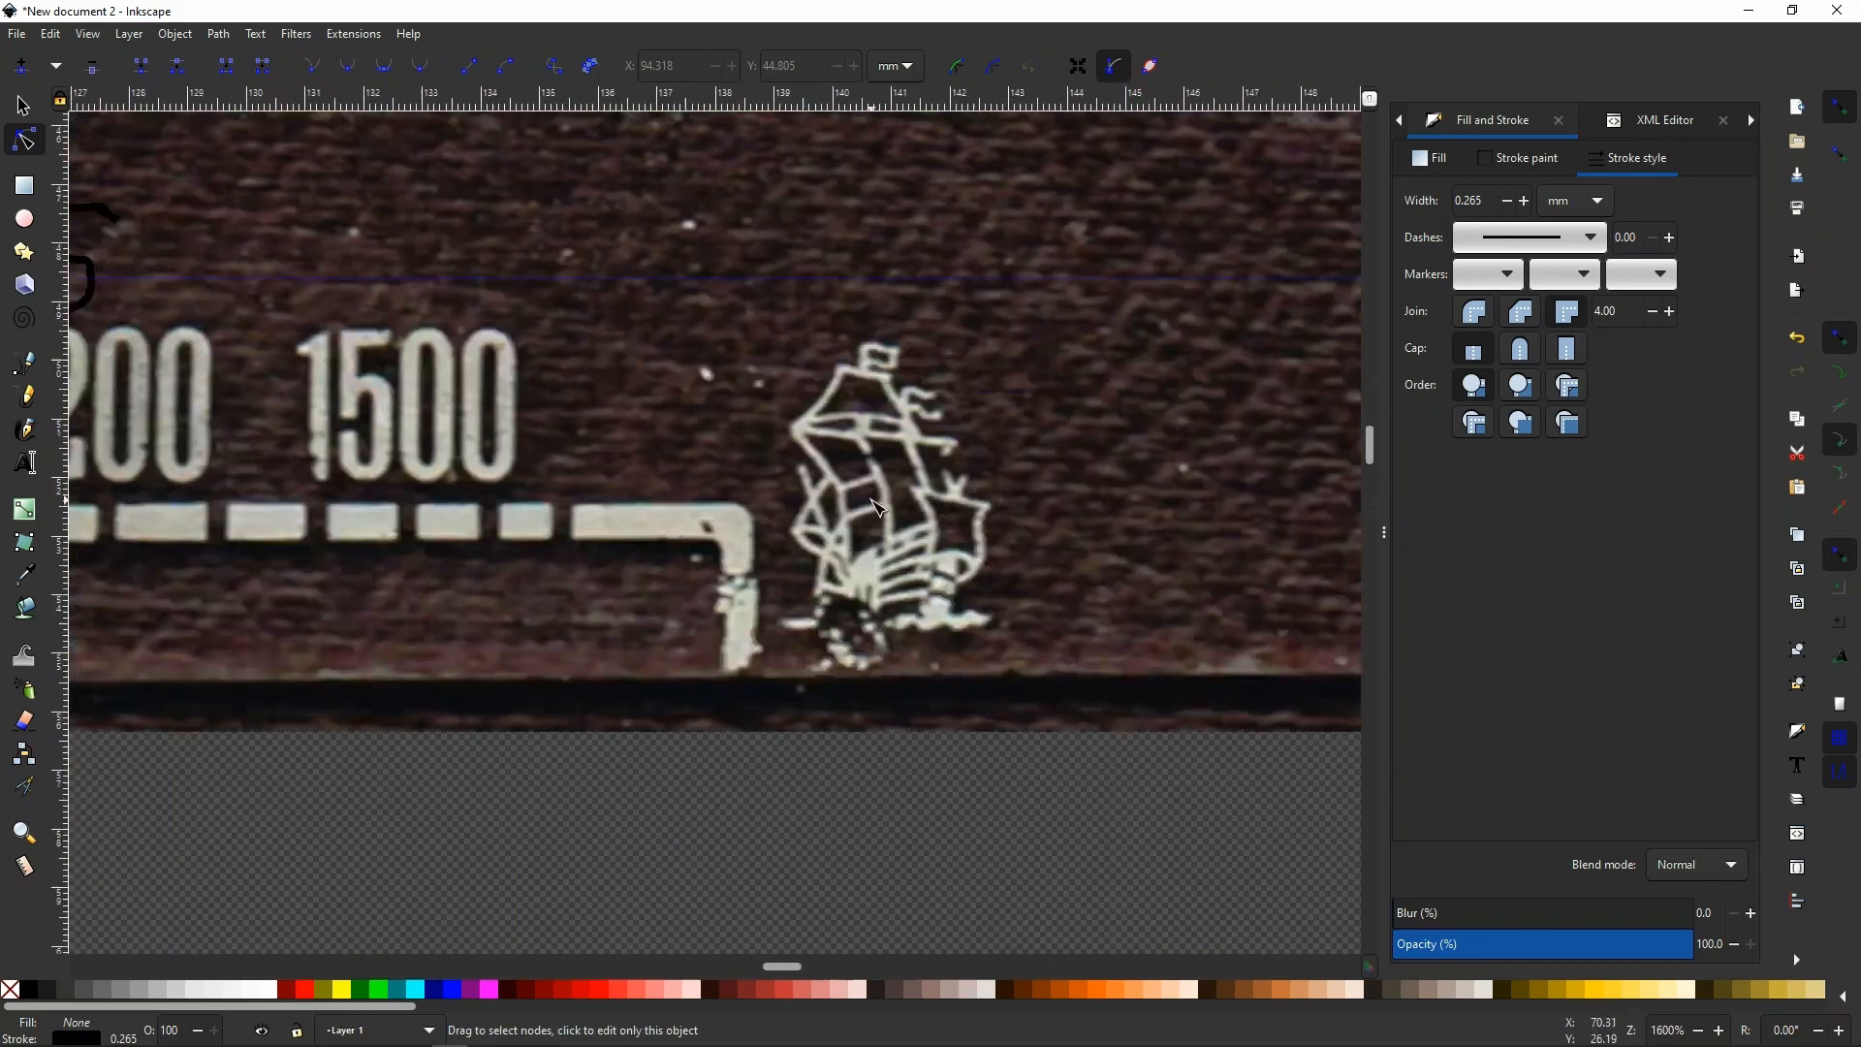
scroll(877, 505, up, 2)
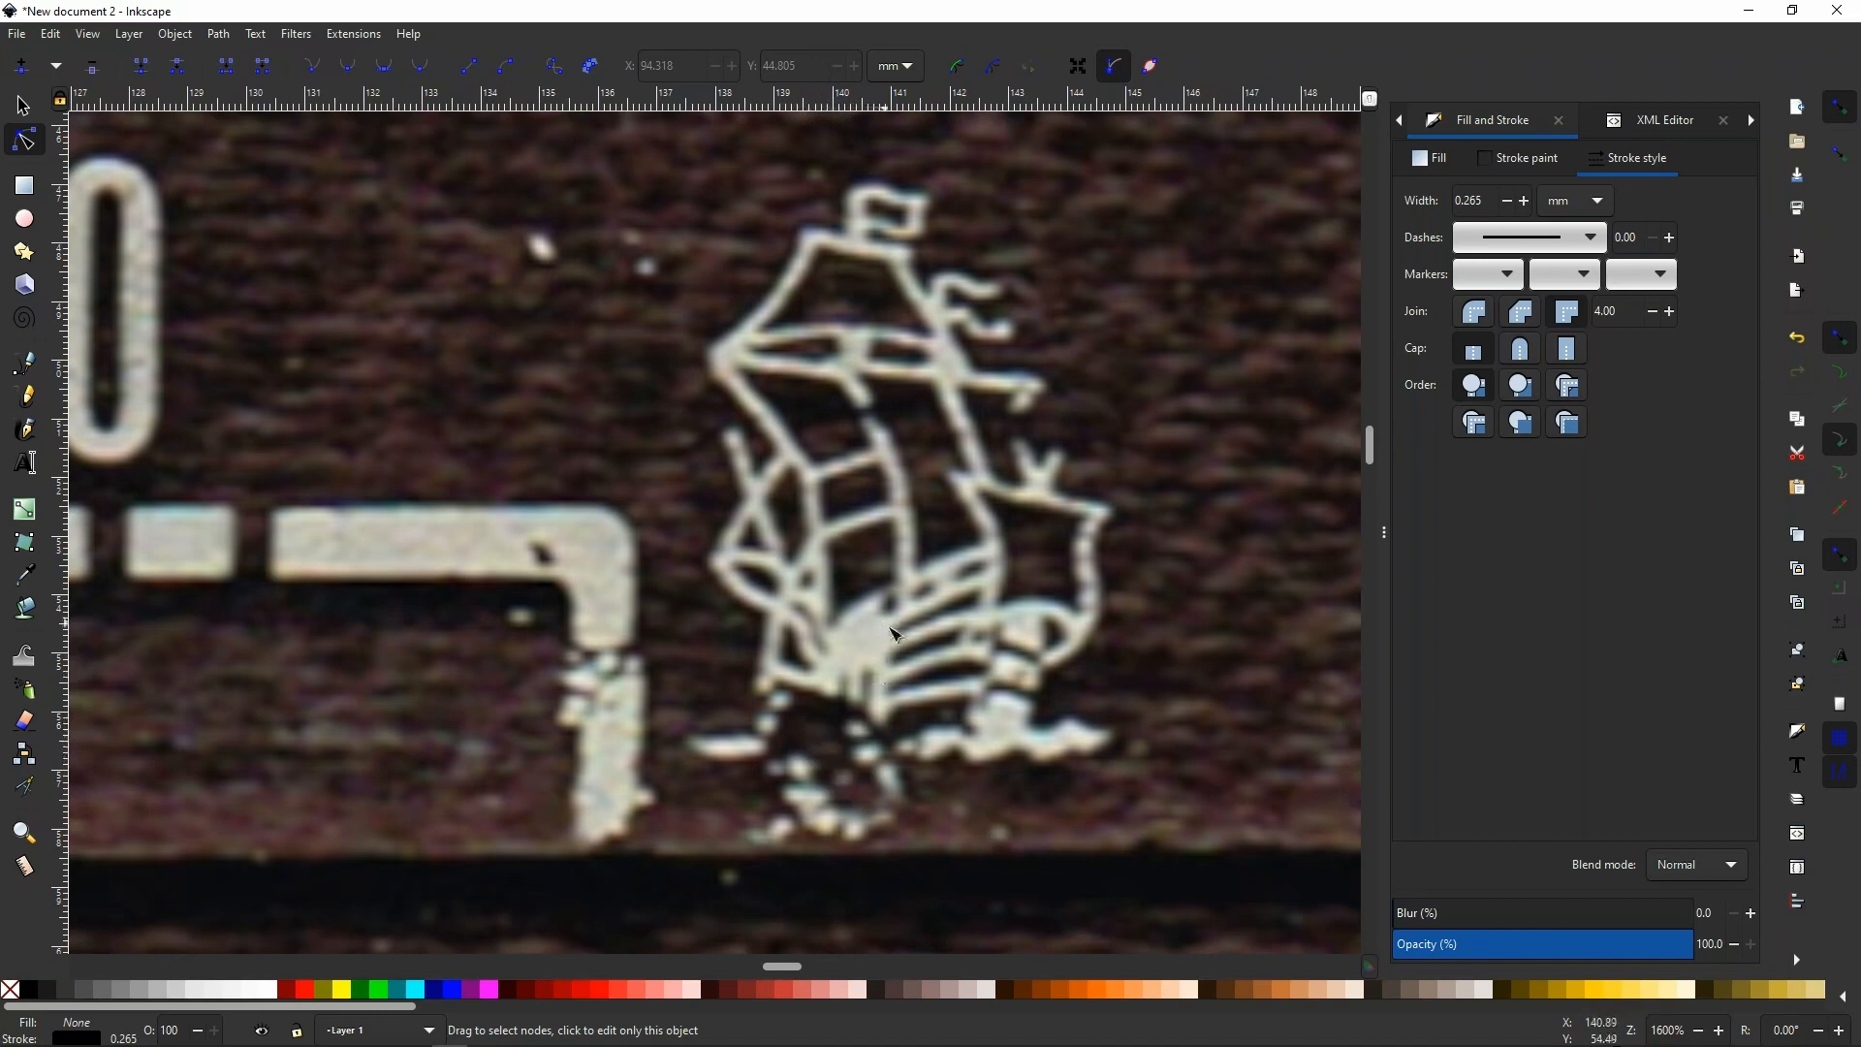
scroll(1063, 533, down, 8)
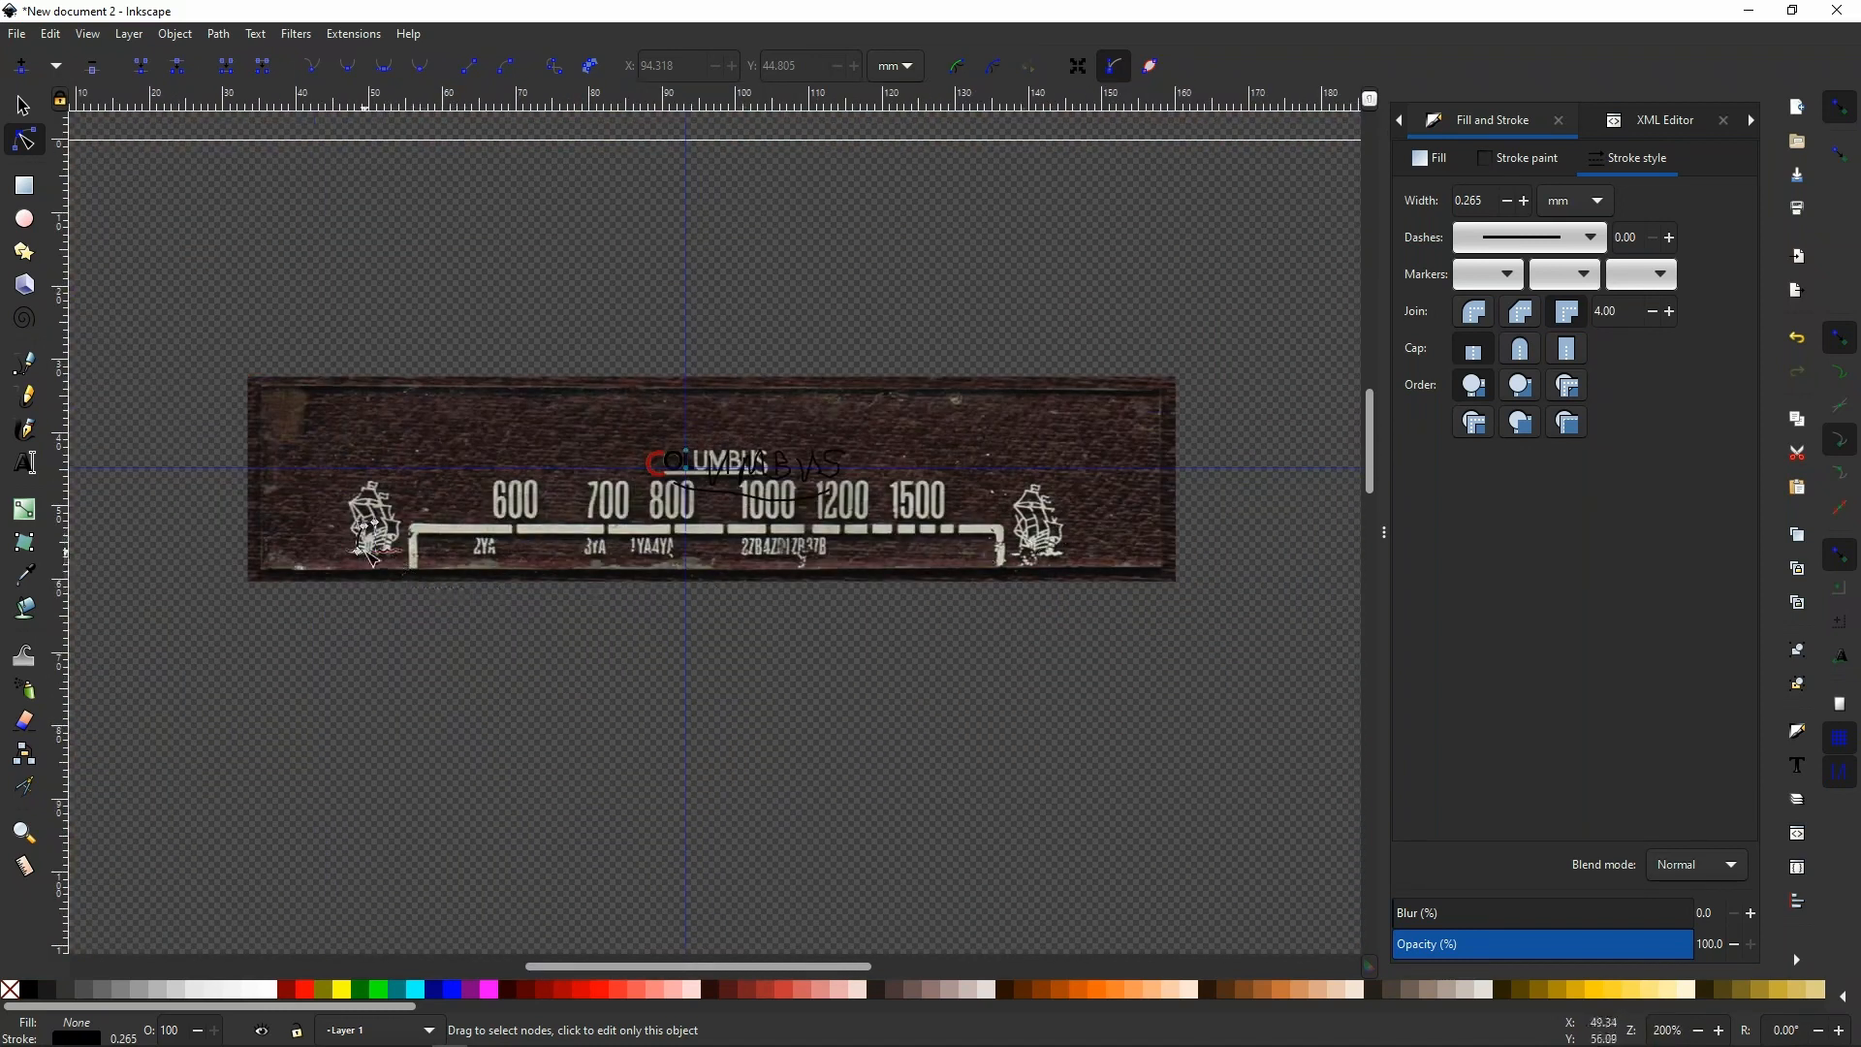
scroll(369, 557, up, 5)
scroll(368, 558, up, 5)
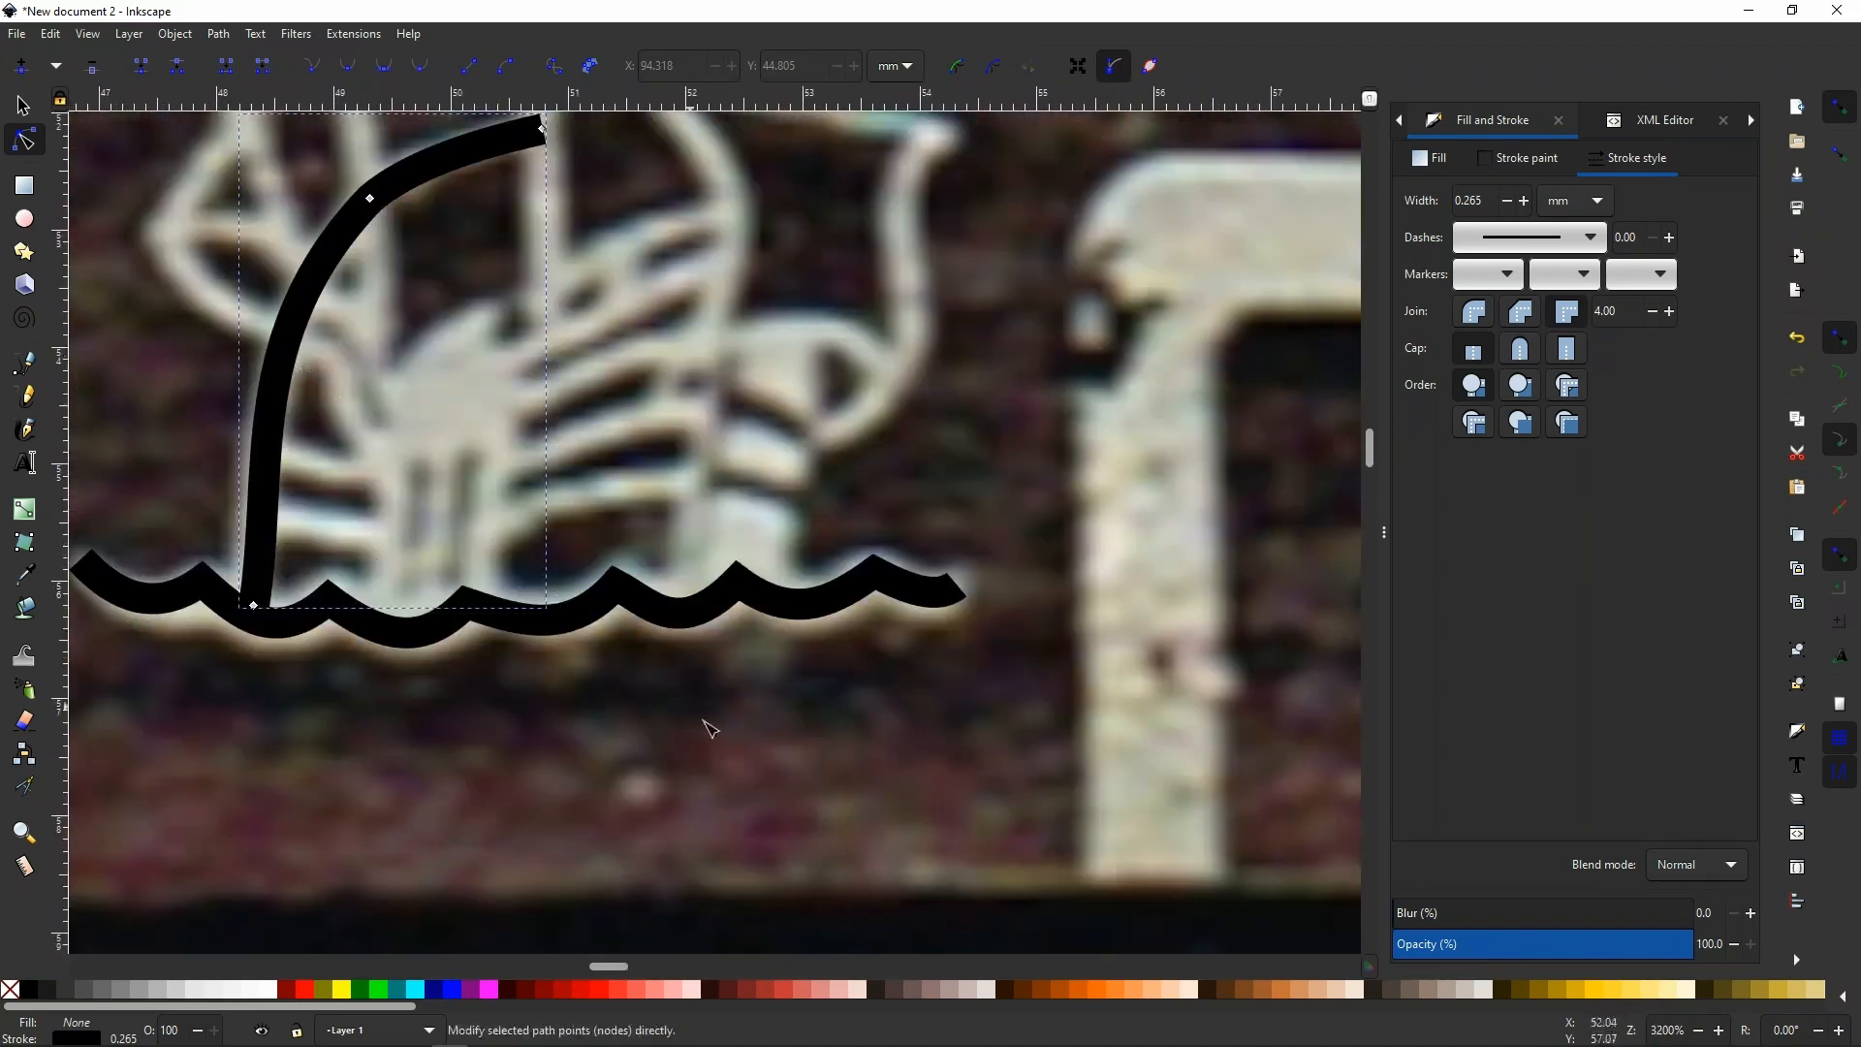
scroll(839, 746, down, 2)
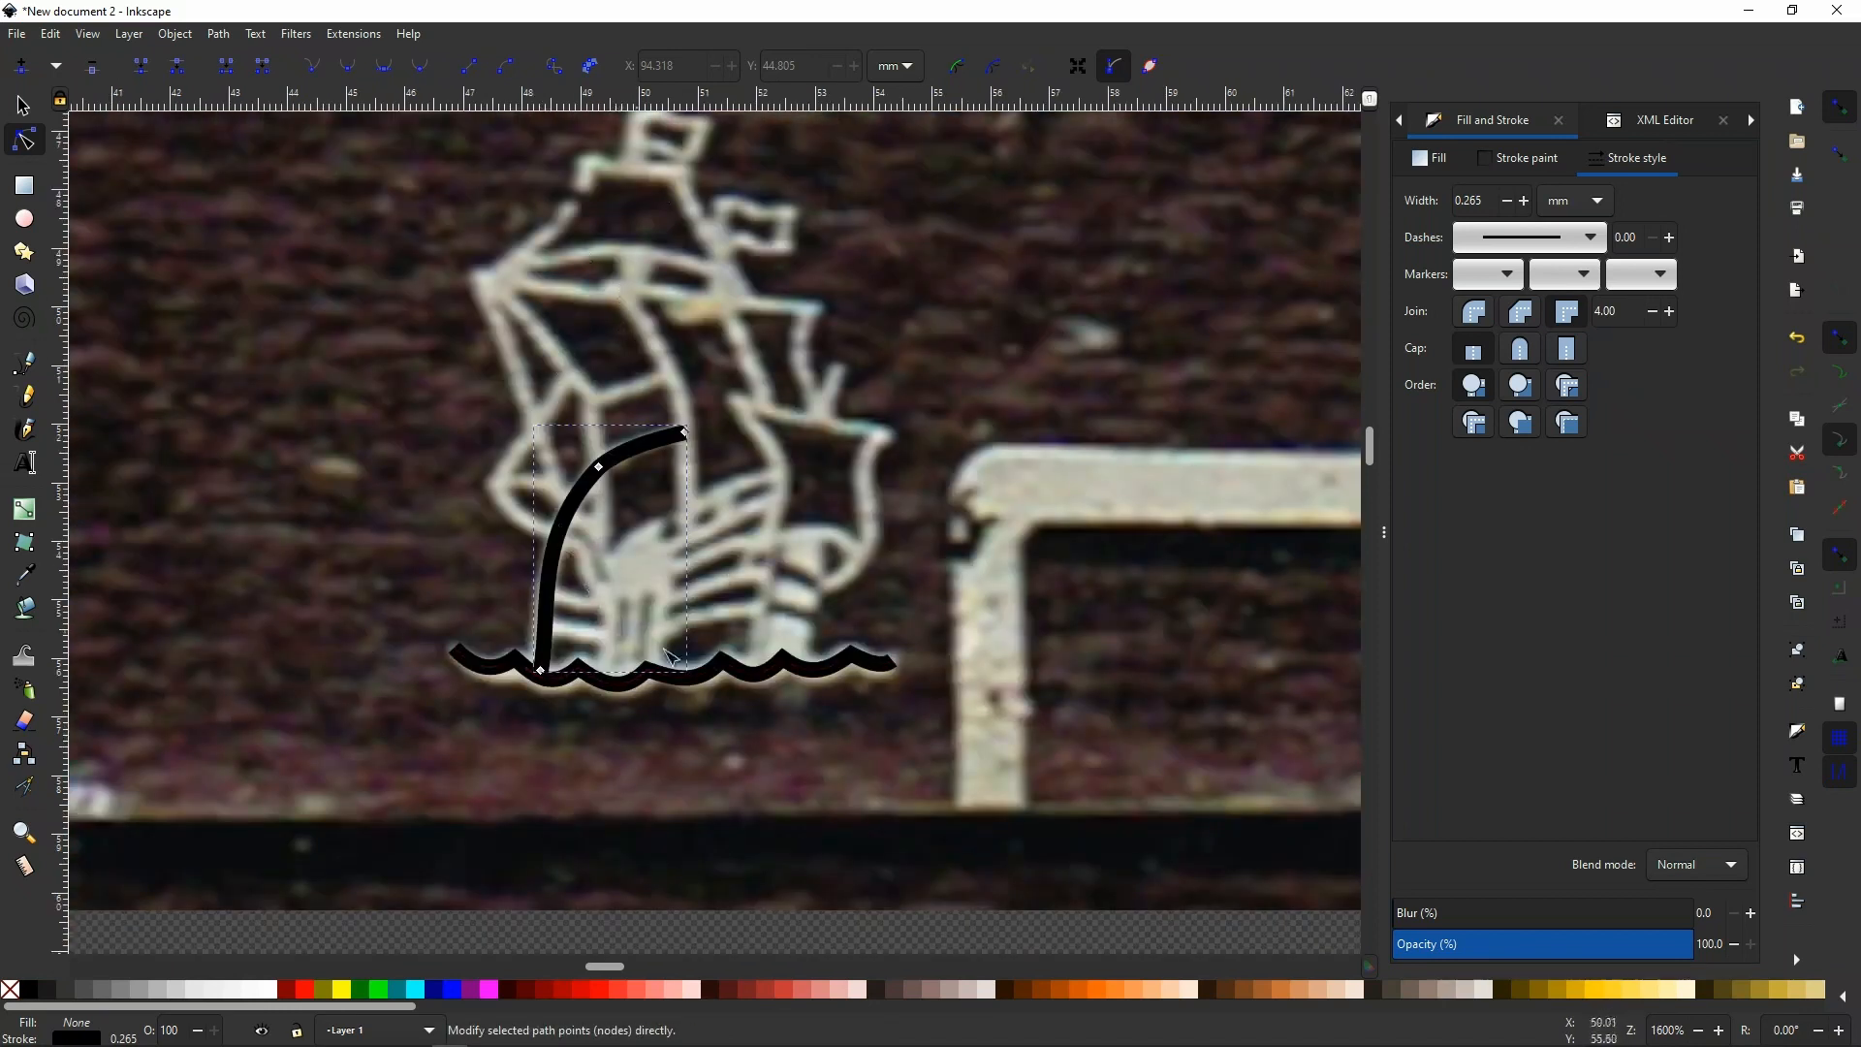
scroll(797, 499, down, 8)
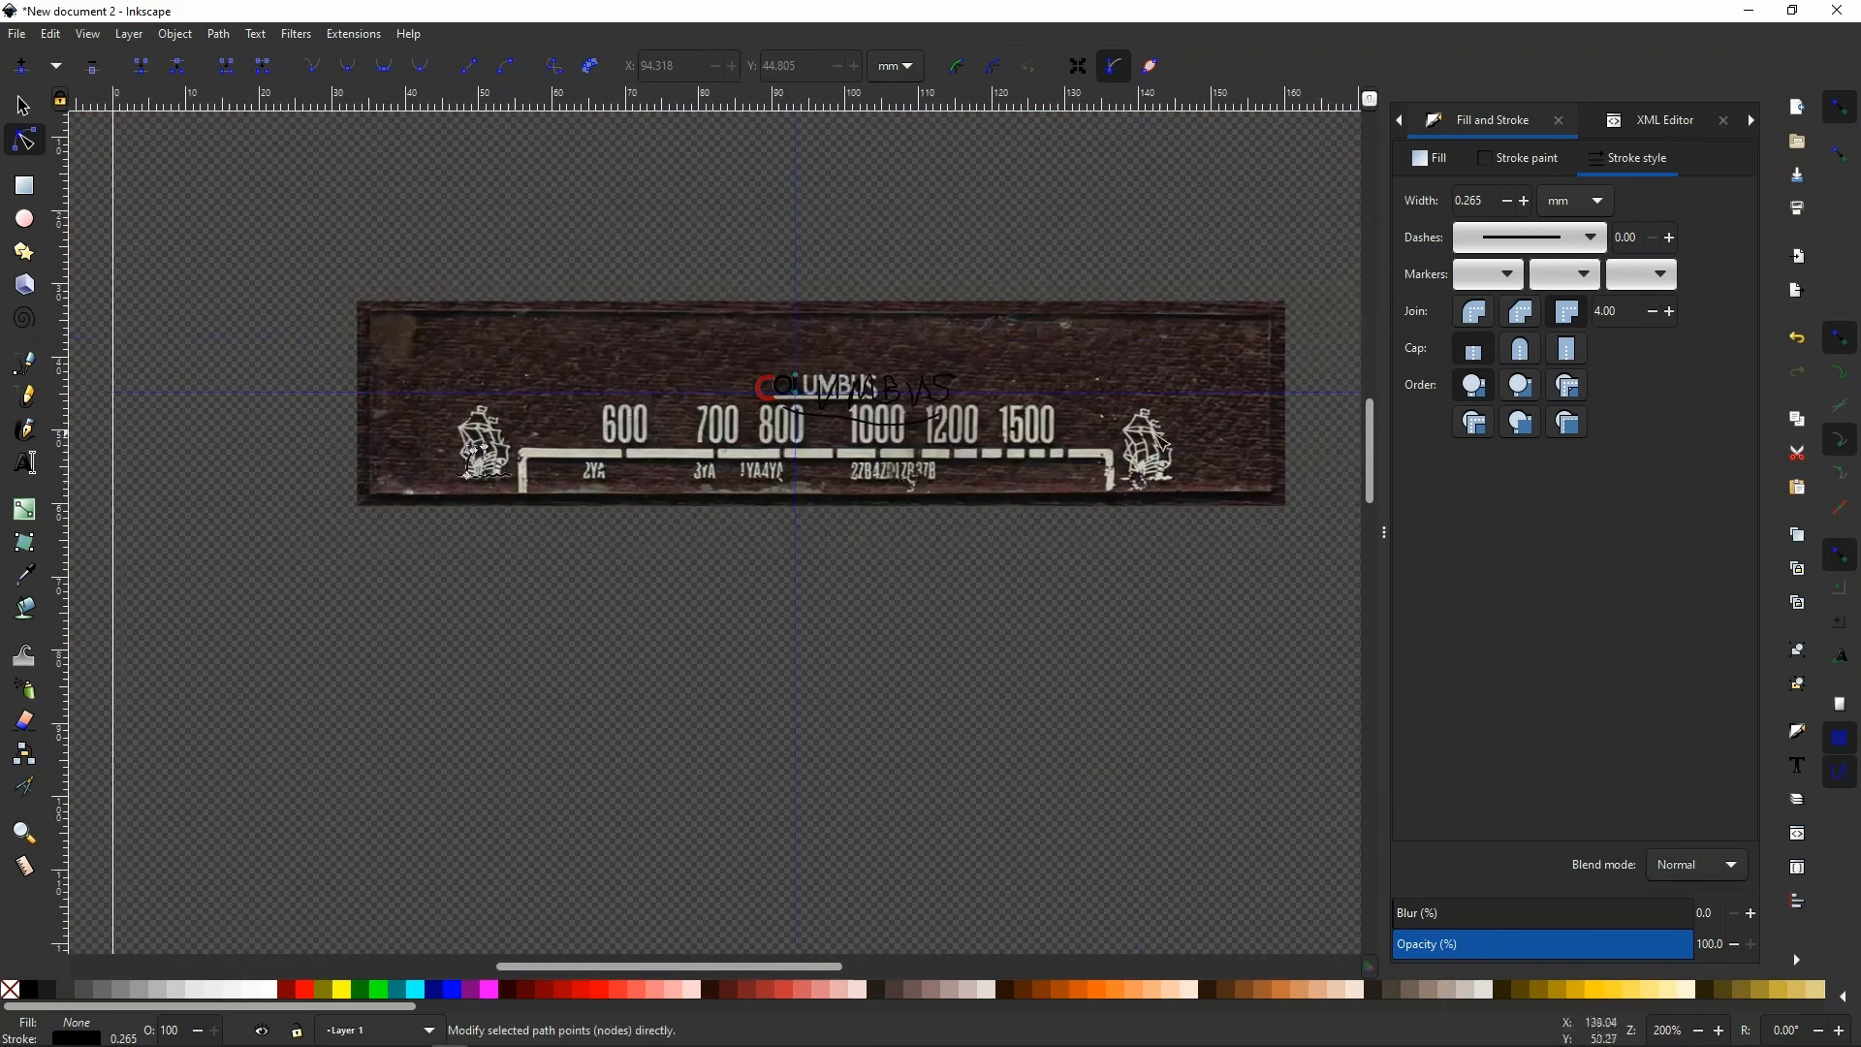
scroll(1175, 444, up, 6)
Select the wave line and the hull curve together and try adjusting their stroke width.
drag(344, 173, 980, 746)
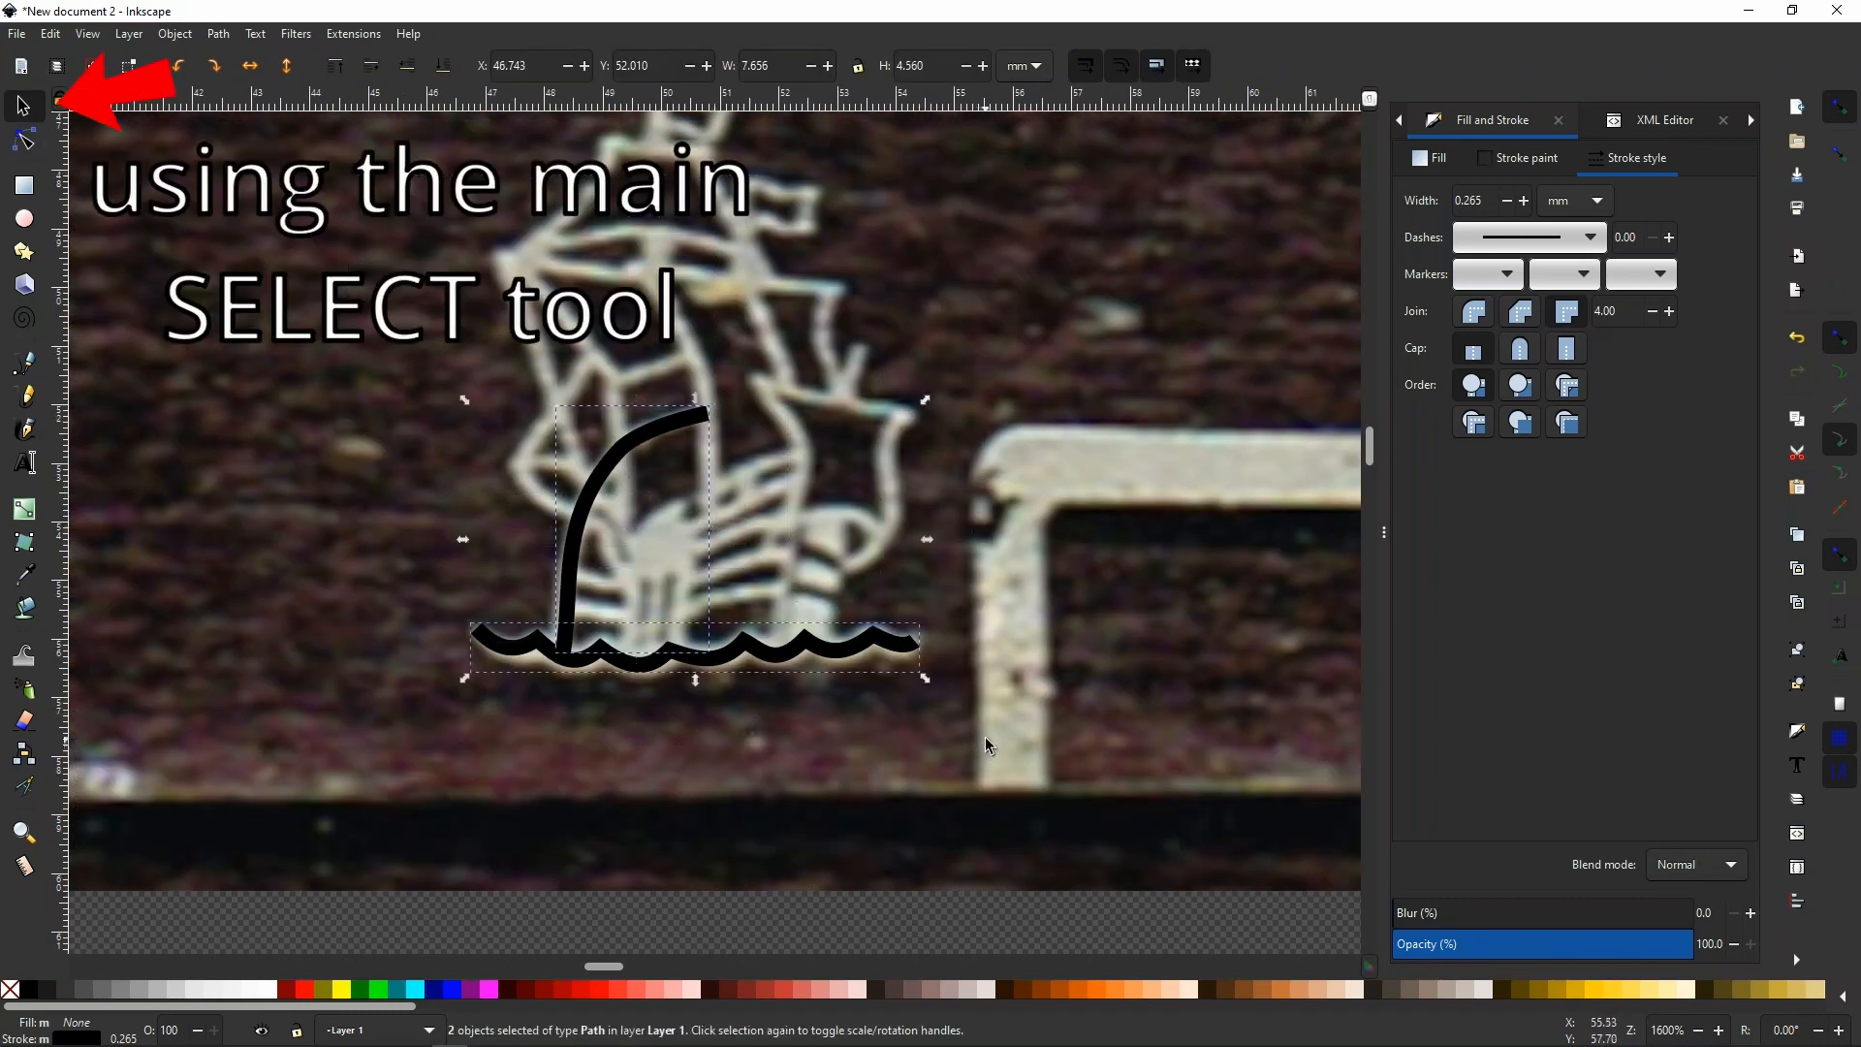
click(1526, 204)
click(1509, 206)
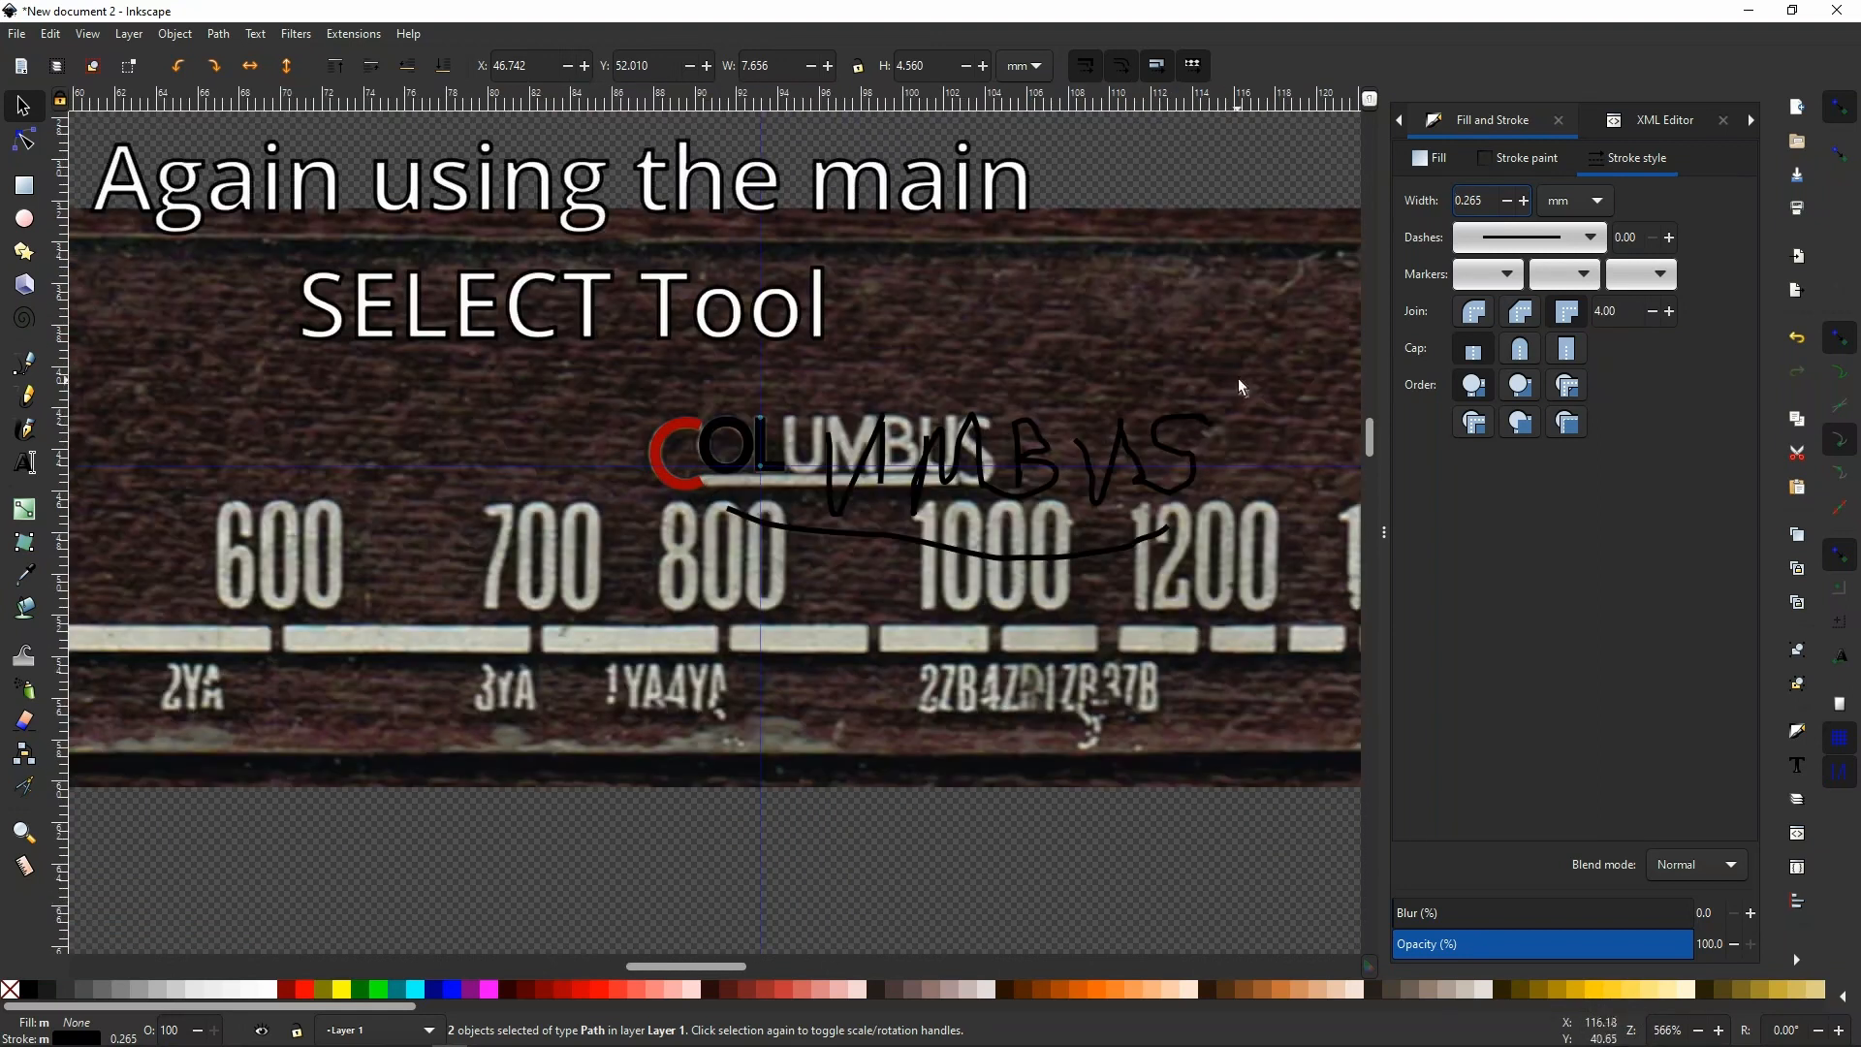
Delete the five handwritten practice letters and the freehand curve beneath them around the Columbus lettering.
mouse_move(1238, 380)
mouse_down()
mouse_move(974, 572)
mouse_move(806, 566)
mouse_up()
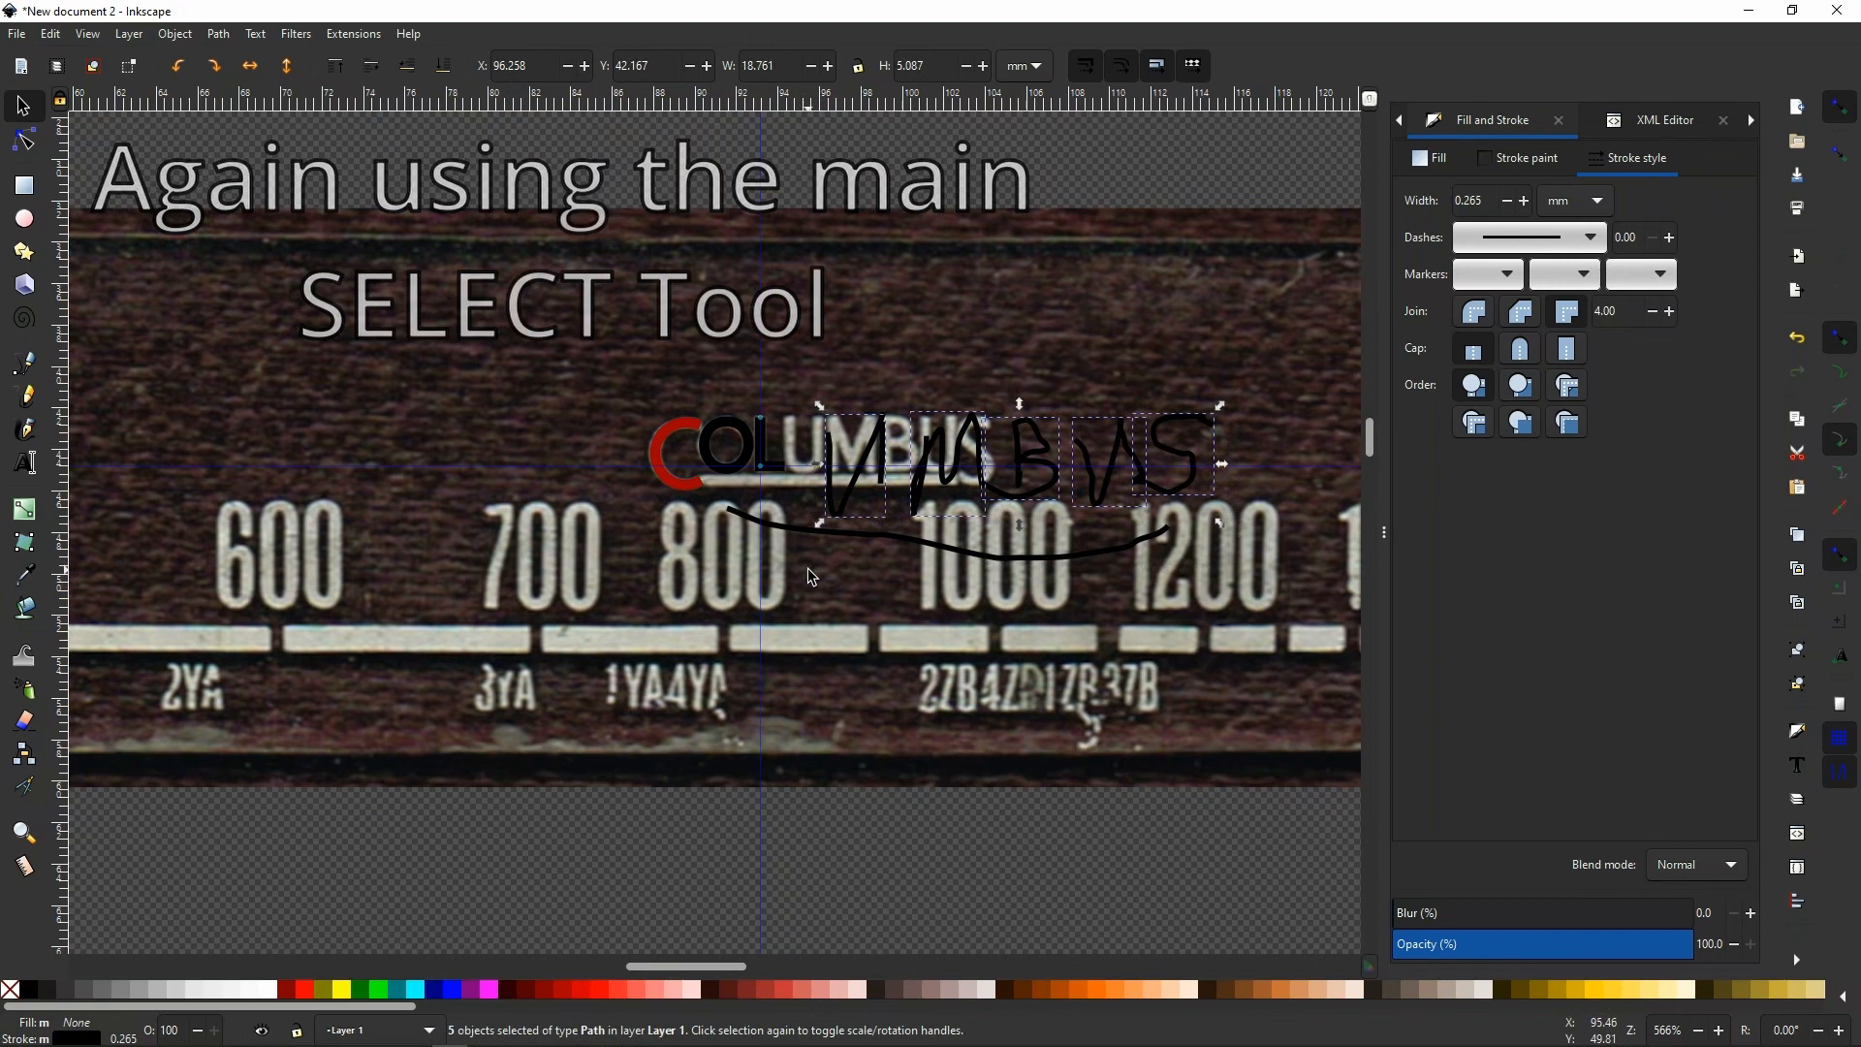
key(Delete)
click(841, 536)
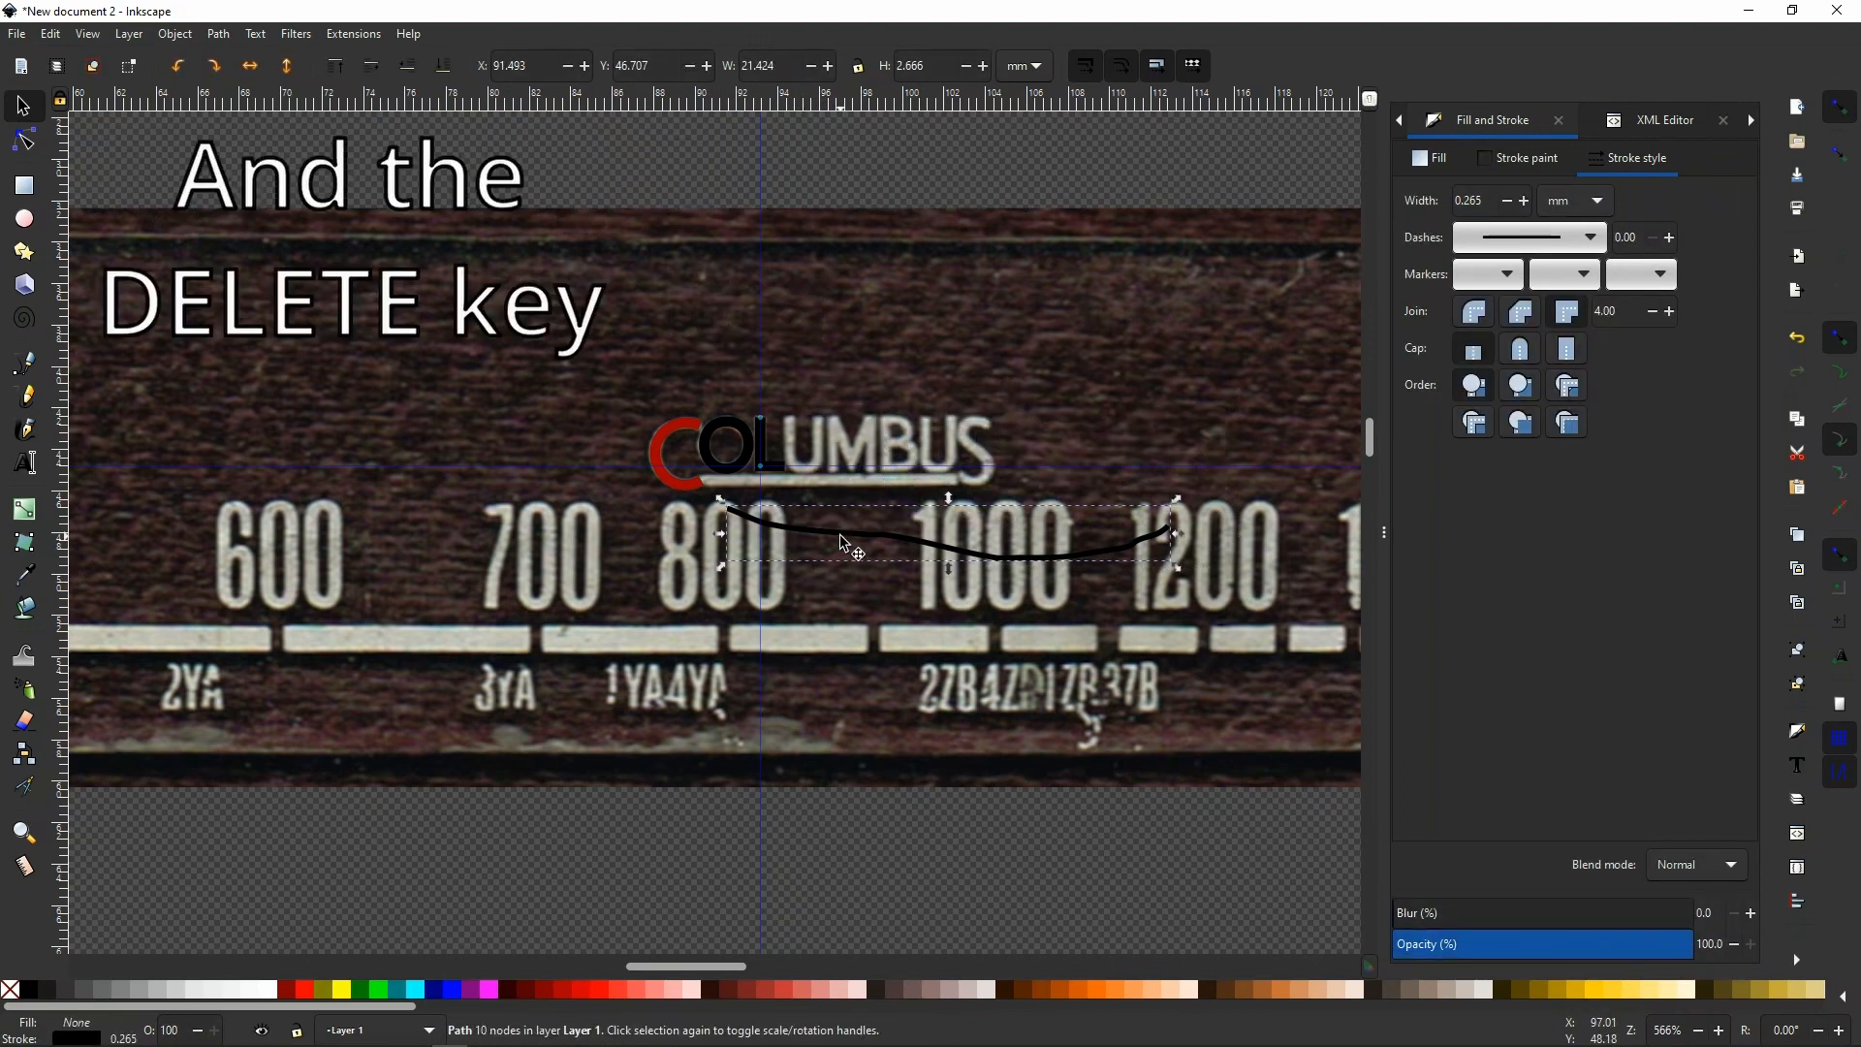
key(Delete)
Place one horizontal guide along the top edge of the Columbus letters and another through the underline bar.
scroll(821, 451, up, 2)
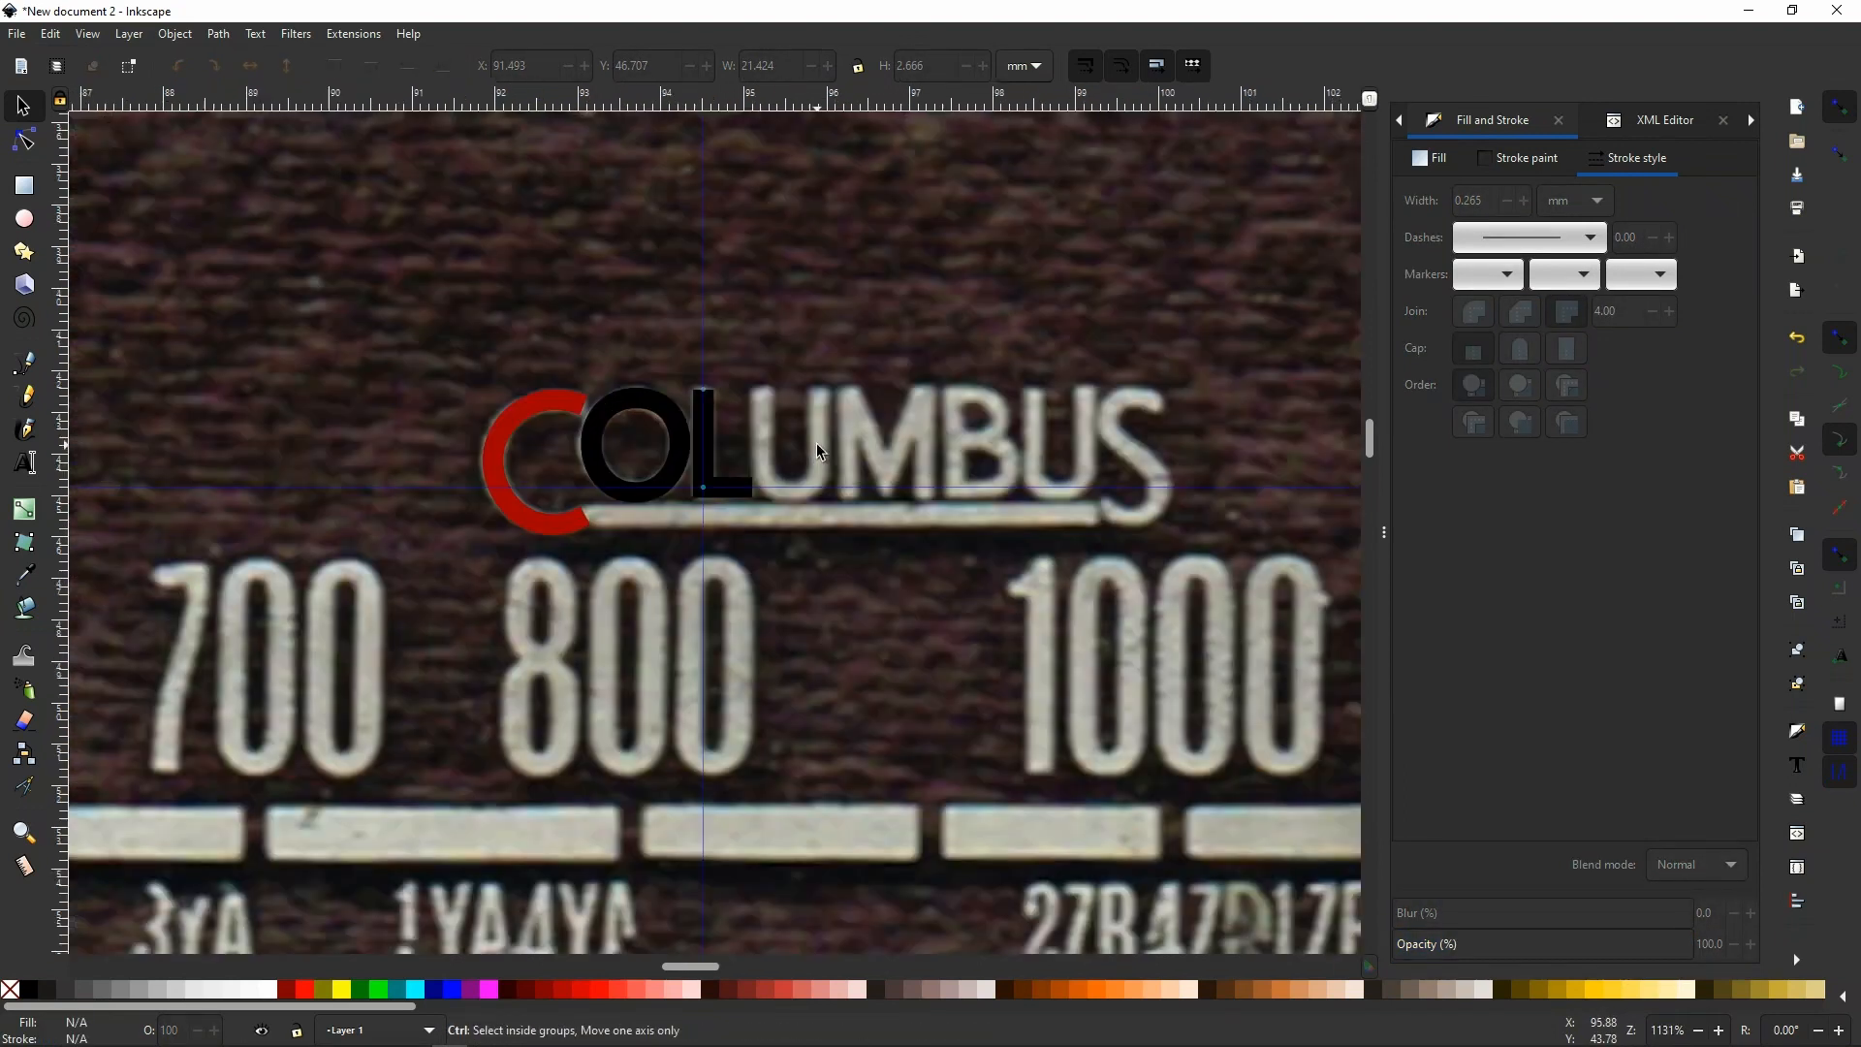
scroll(817, 444, up, 2)
key(p)
mouse_move(747, 107)
mouse_down()
mouse_move(782, 342)
mouse_move(590, 339)
mouse_up()
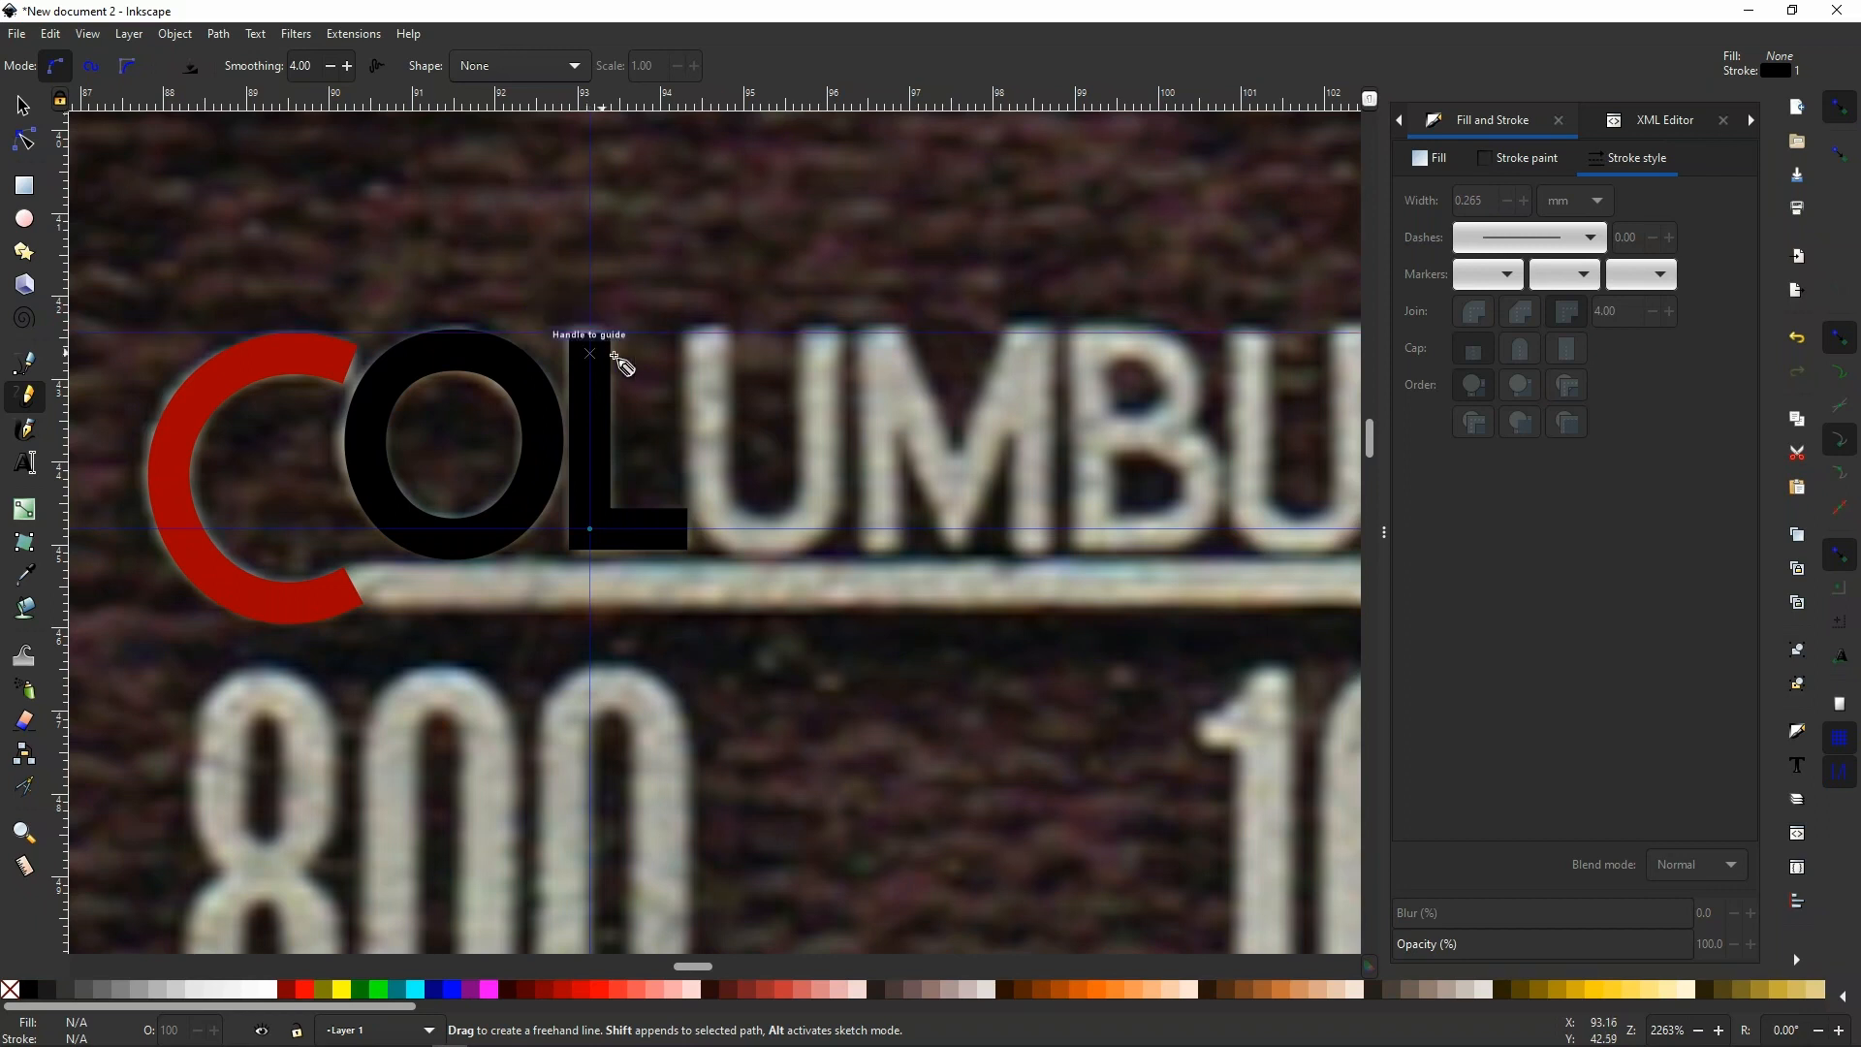
drag(617, 107, 626, 586)
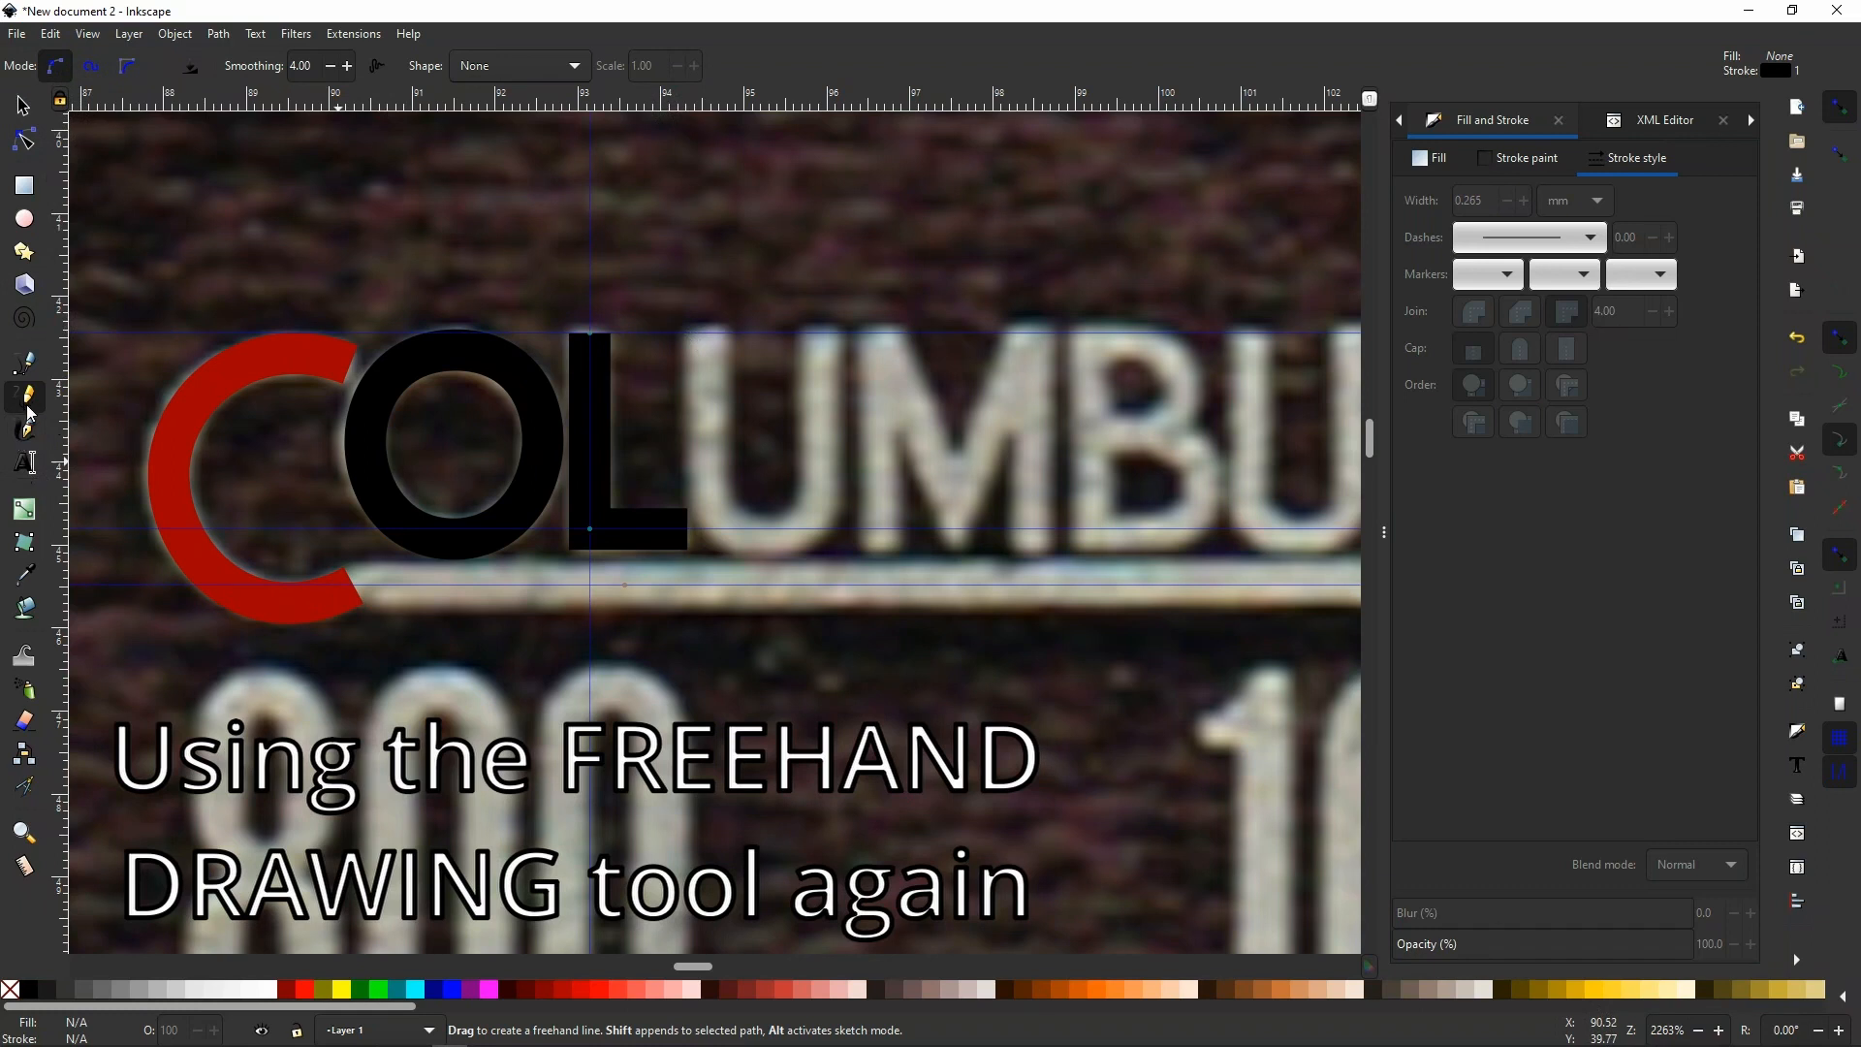
Draw a straight line across the top of the scanned U and bend its middle down to the letter's base.
mouse_move(710, 341)
mouse_down()
mouse_move(707, 406)
mouse_move(771, 539)
mouse_up()
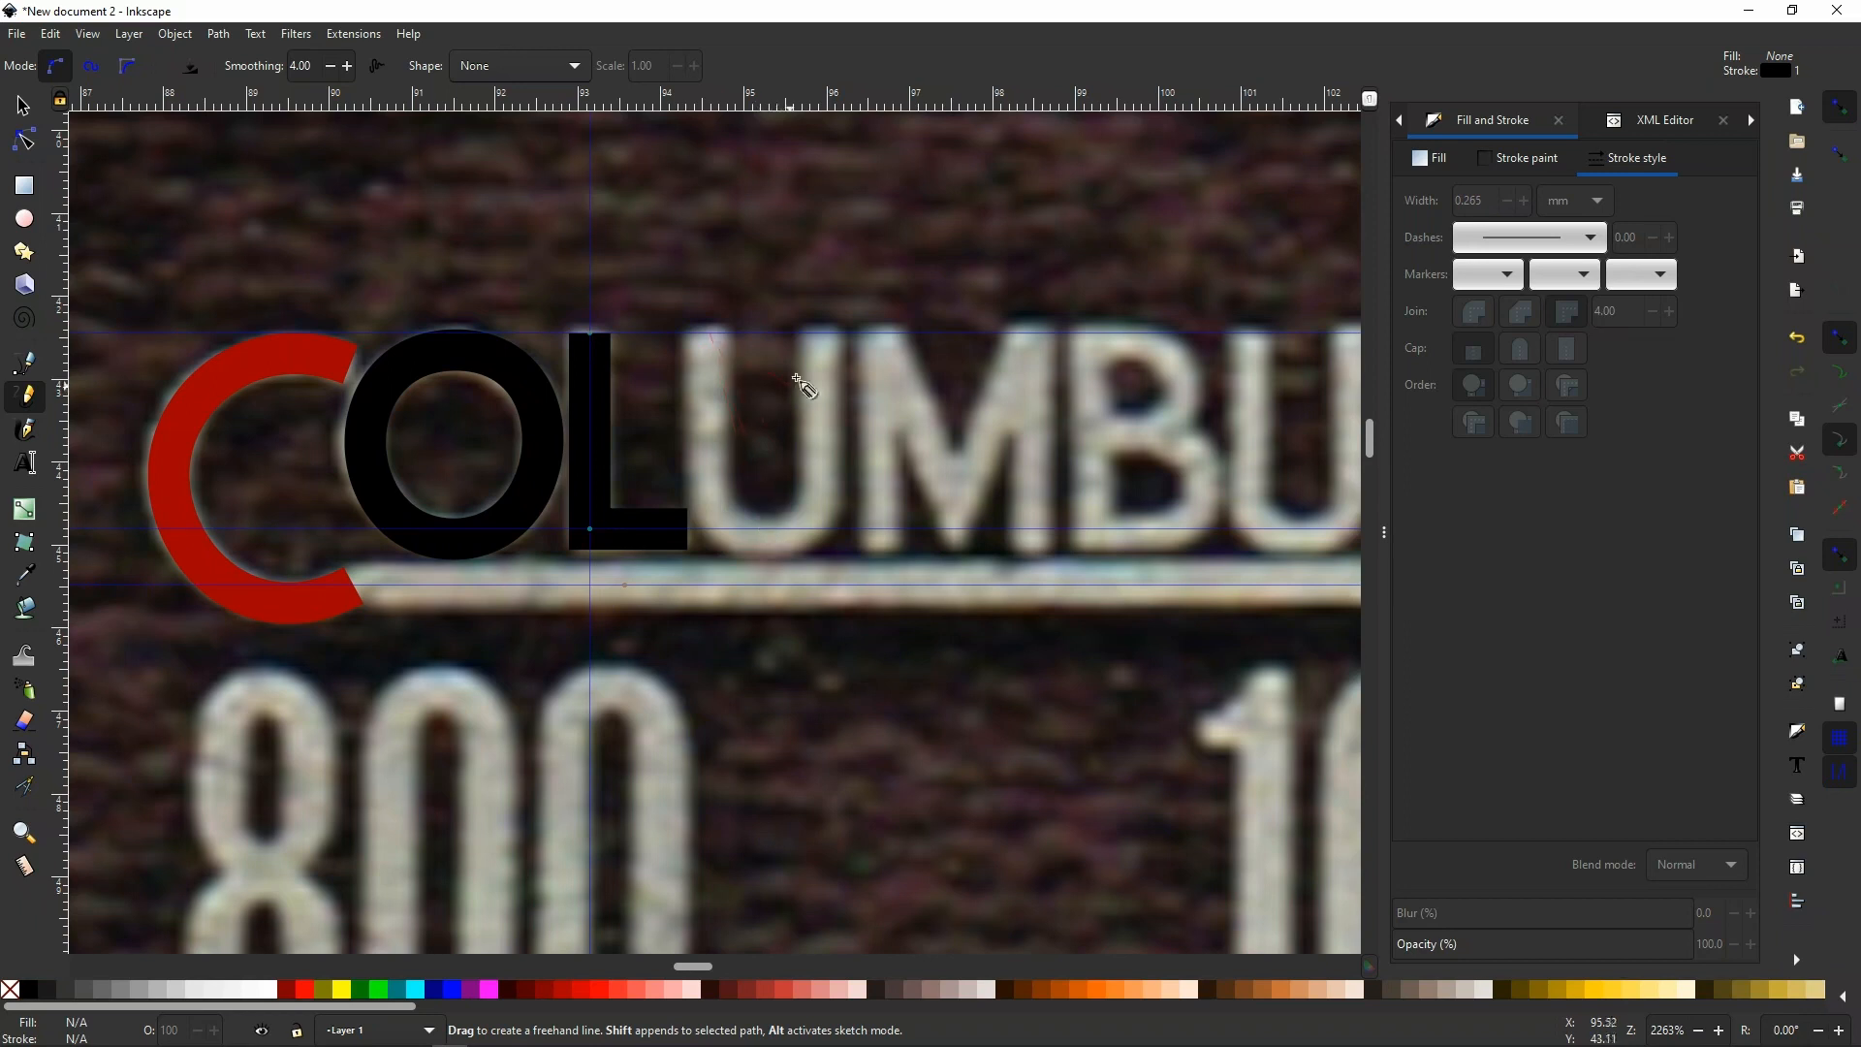
click(823, 336)
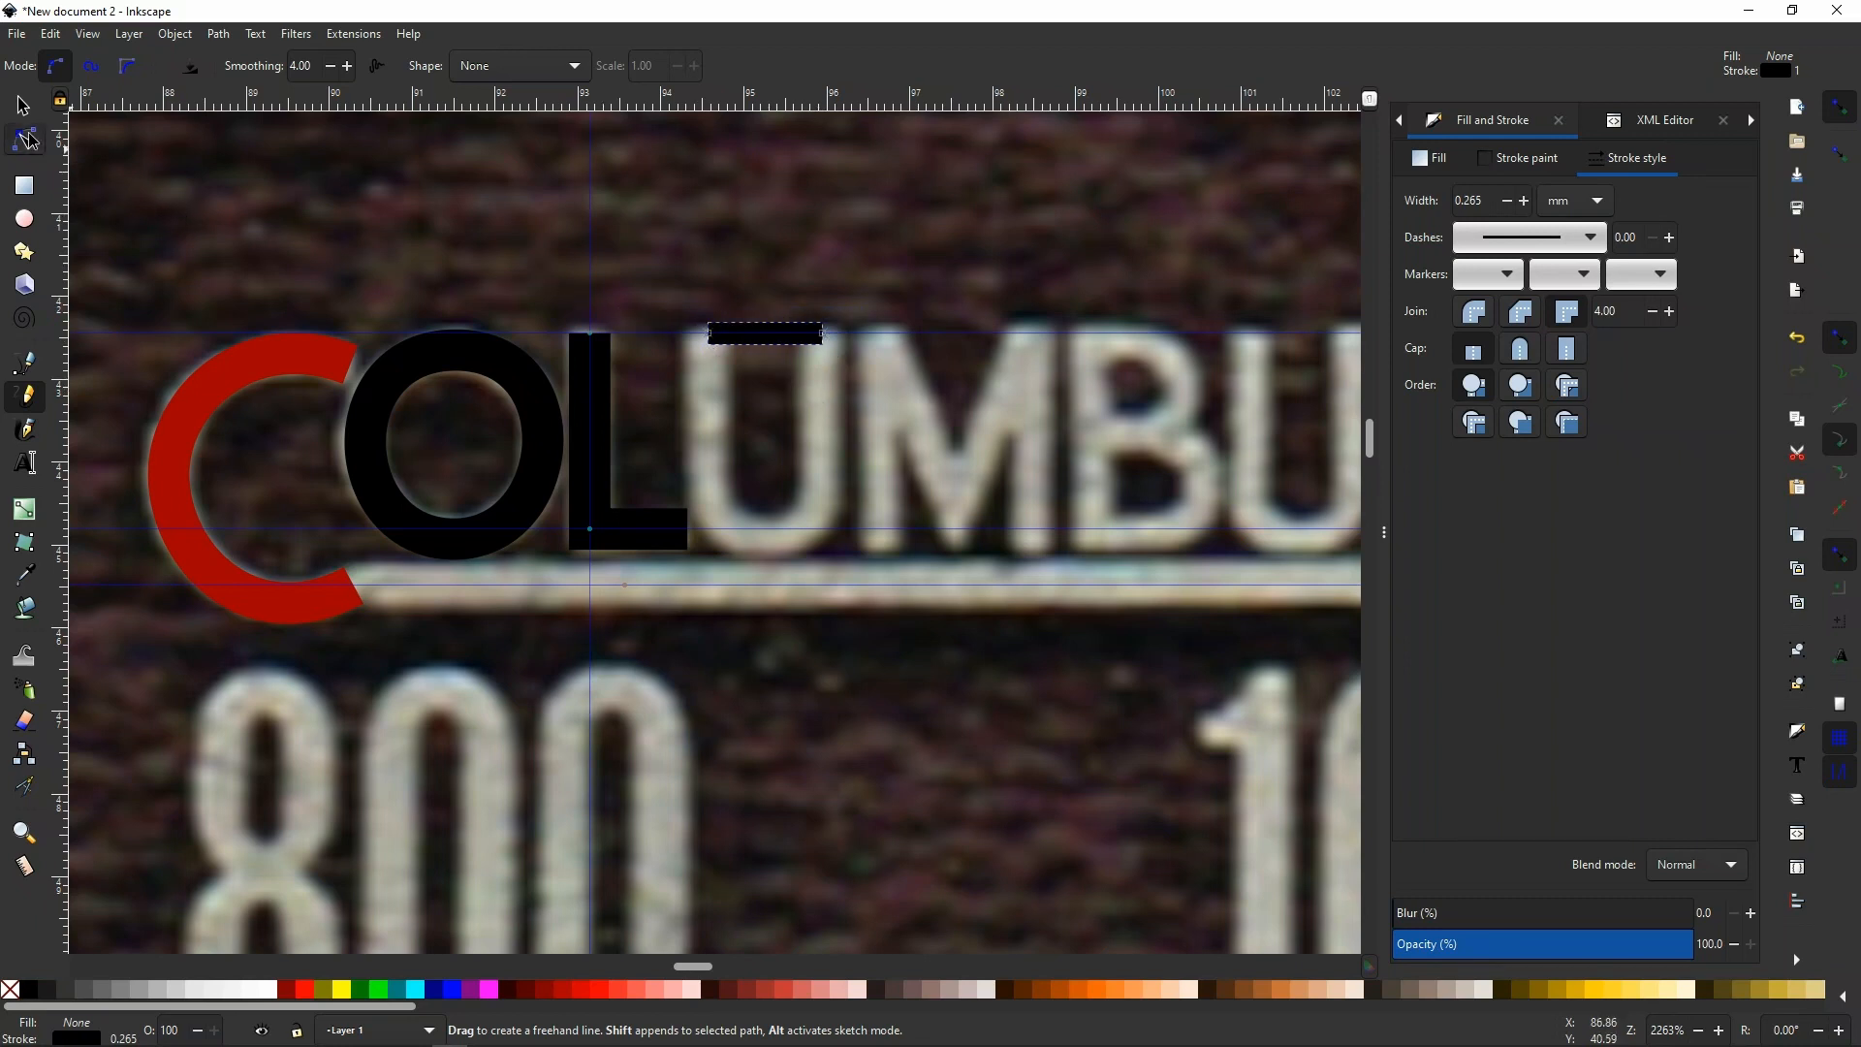
click(30, 138)
click(780, 339)
drag(781, 339, 785, 543)
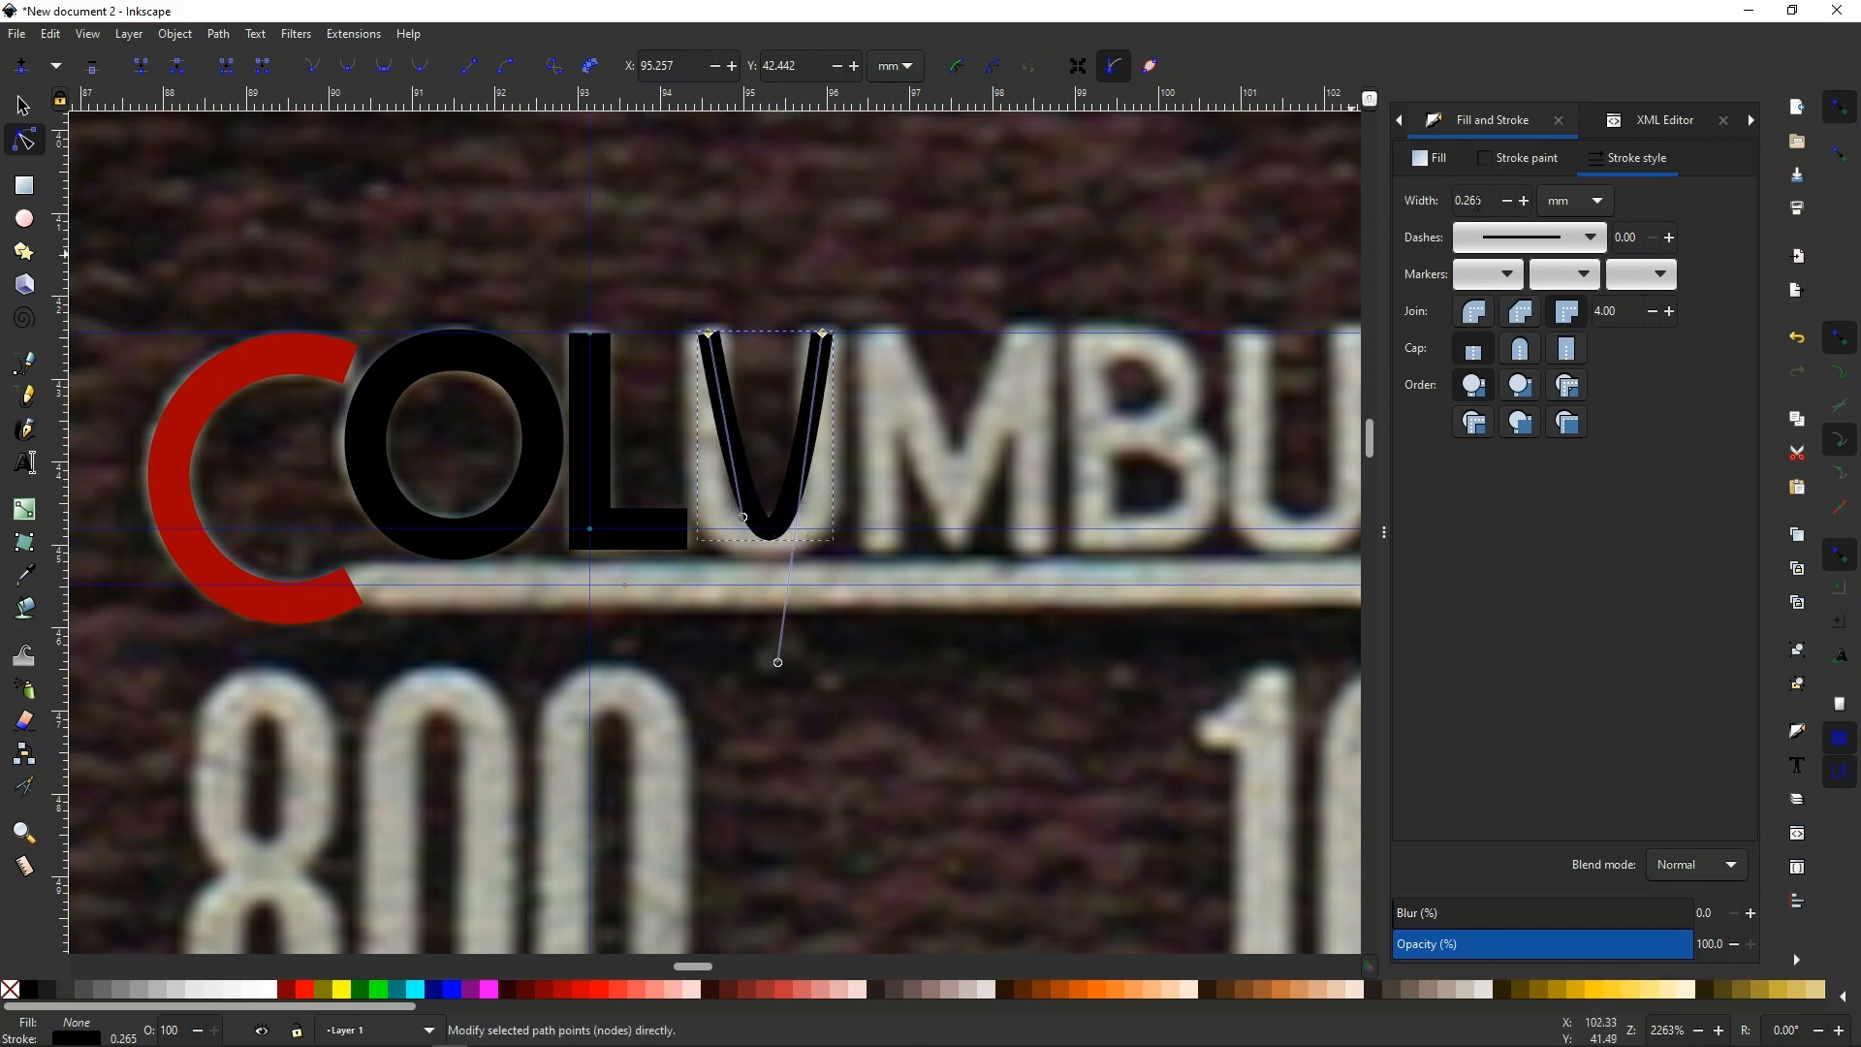
Set the U's stroke width to 0.5 mm and align both end-node handles vertically downward from the stem tops.
drag(1487, 199, 1445, 198)
text(.5)
key(Return)
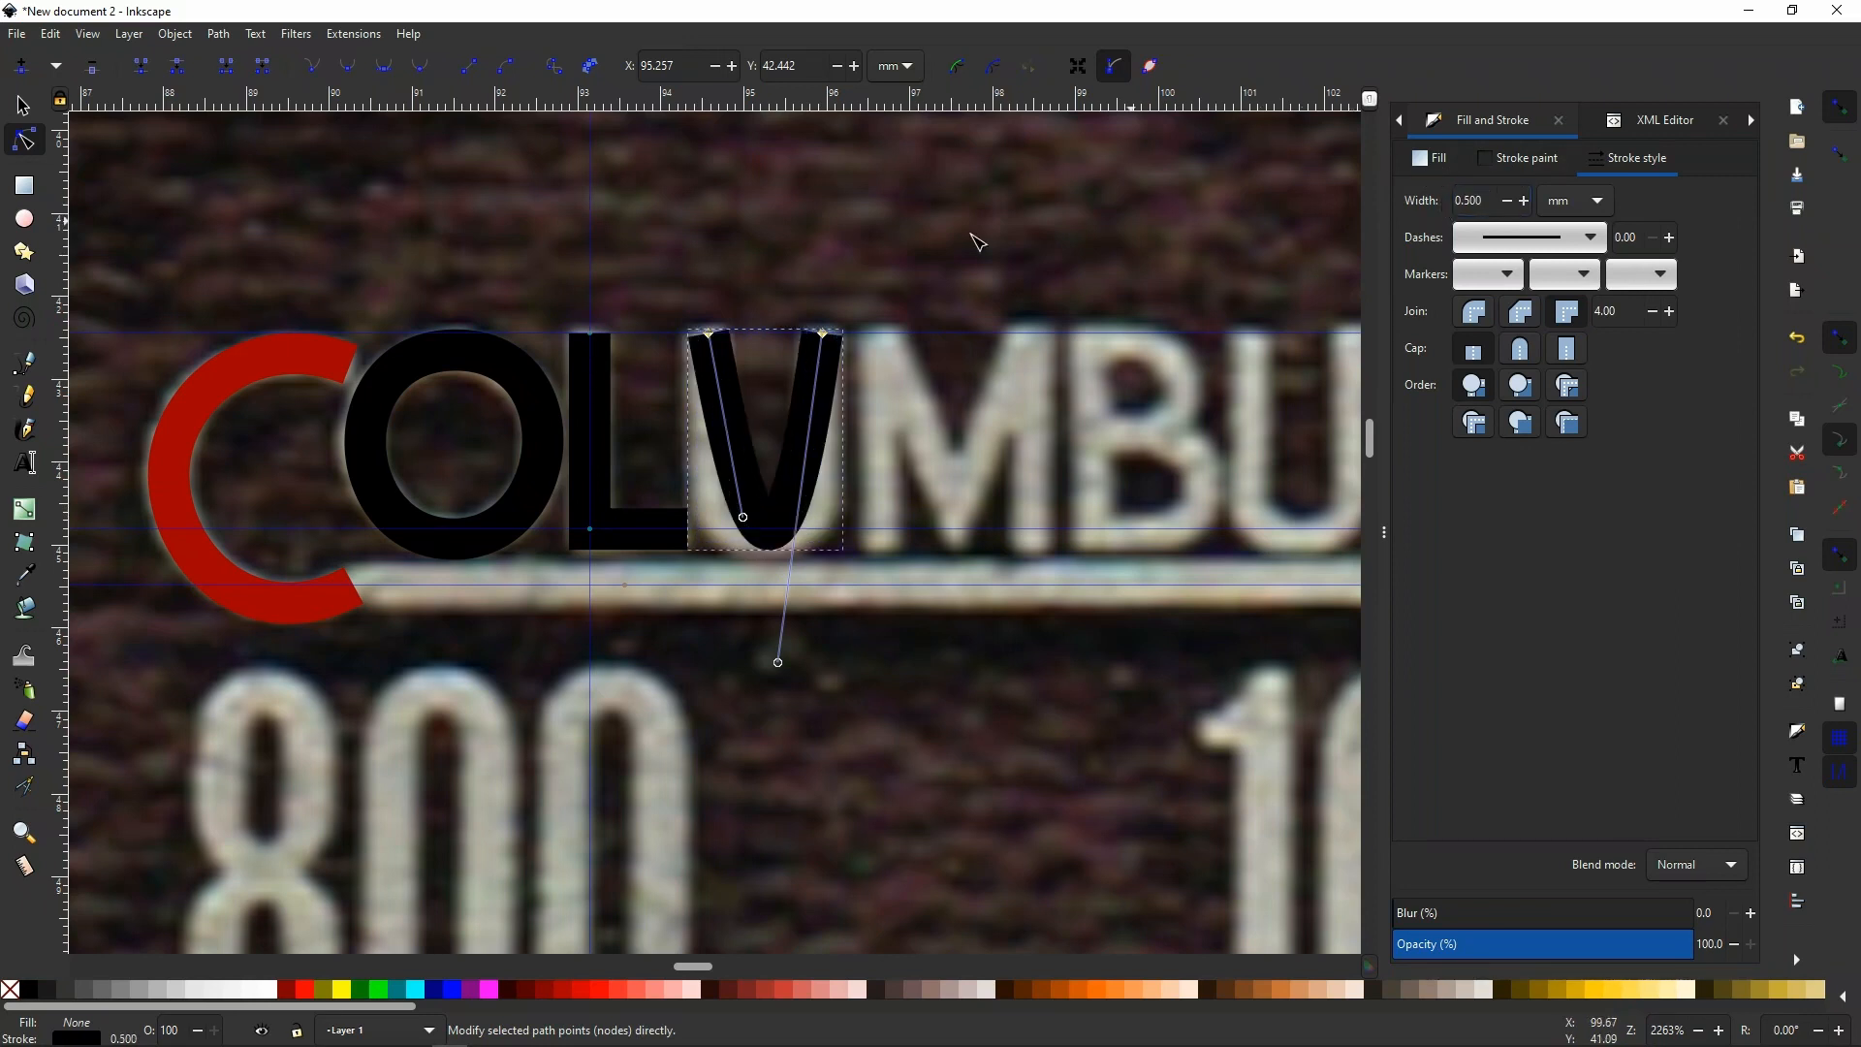
drag(744, 517, 709, 584)
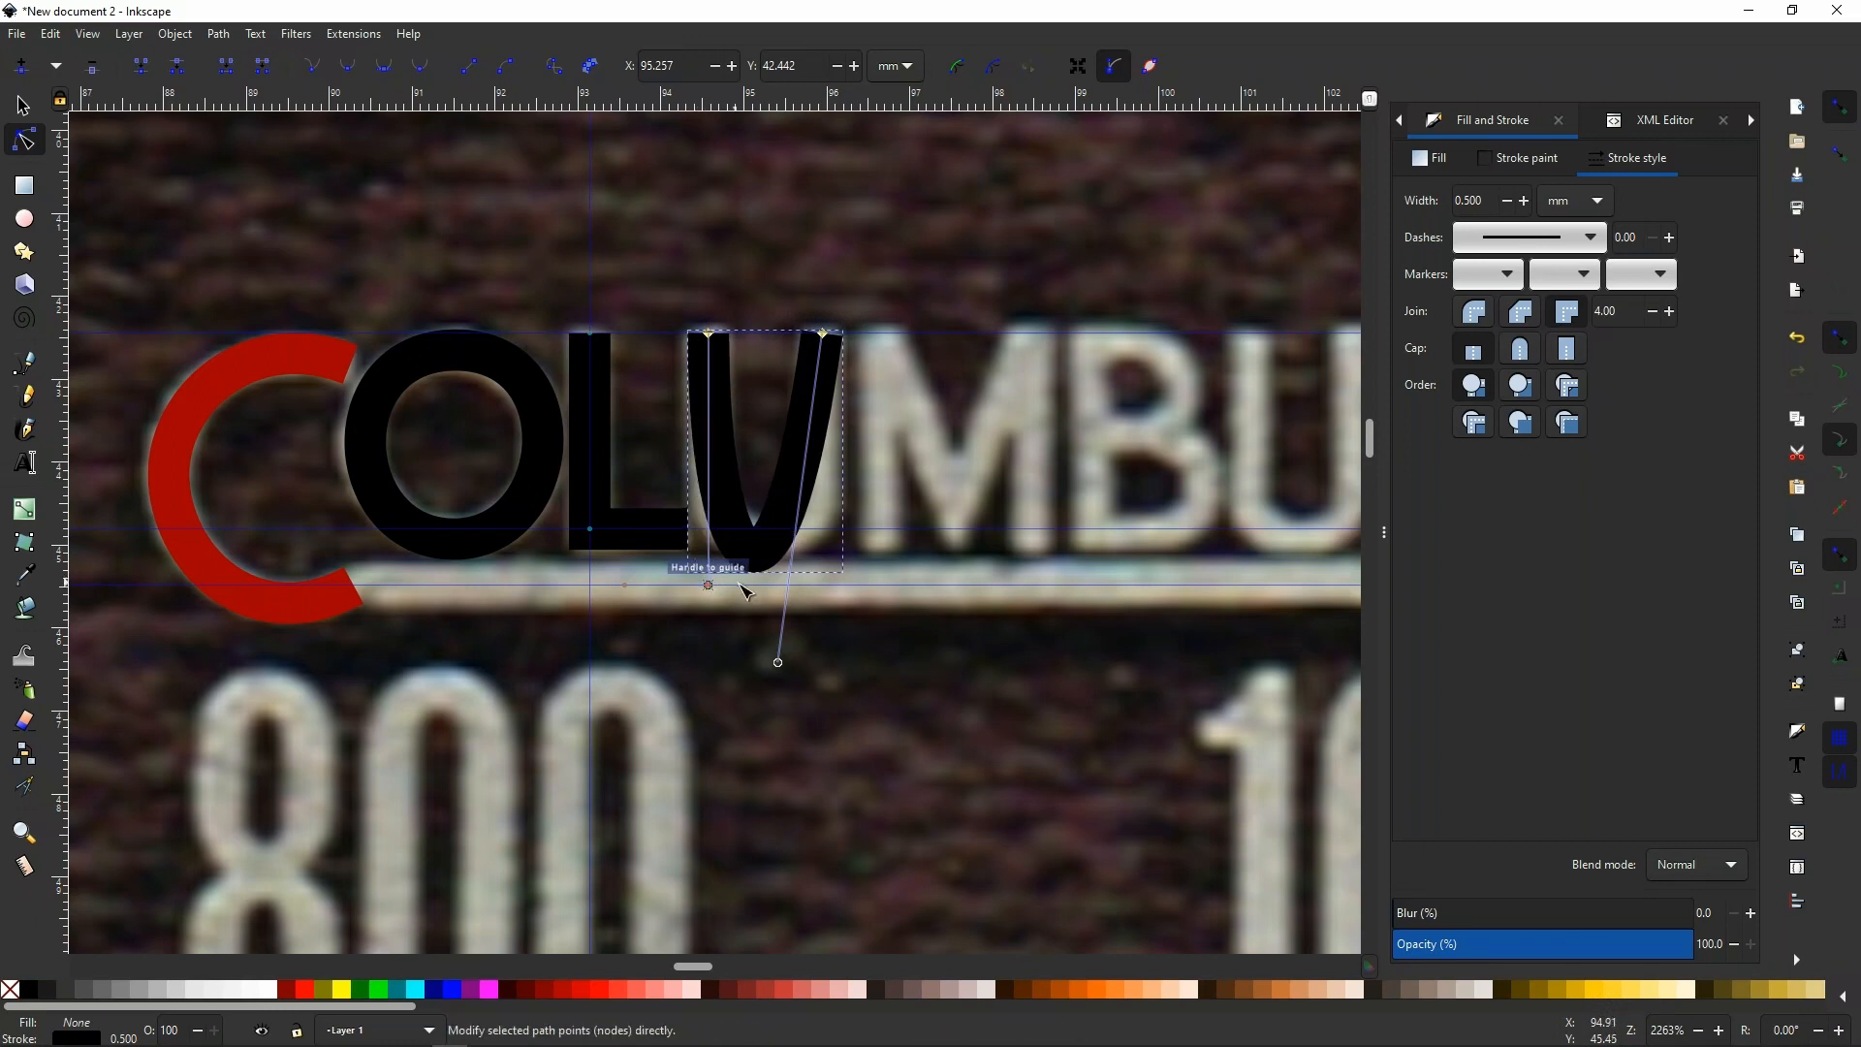
drag(779, 663, 826, 587)
Add a node at the bottom of the U, lower it onto the horizontal guide and widen its handles with smooth node types.
double_click(771, 529)
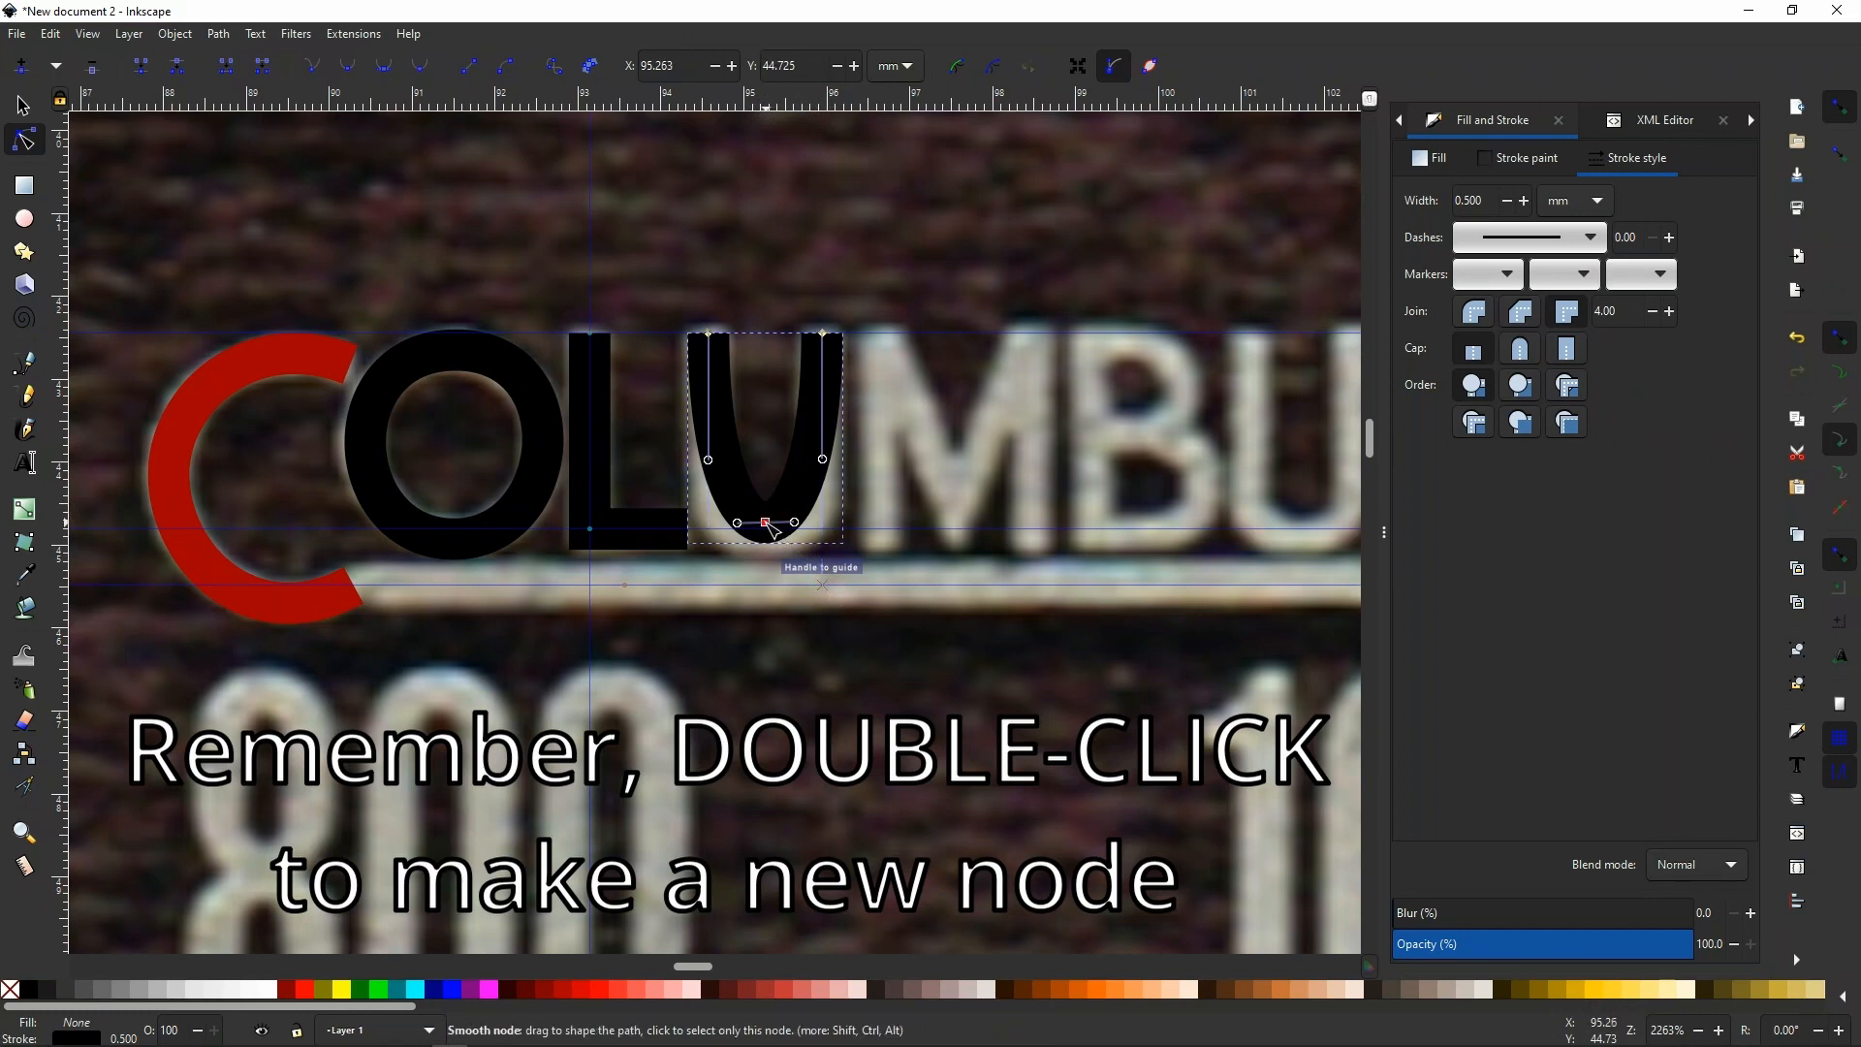
drag(772, 529, 824, 531)
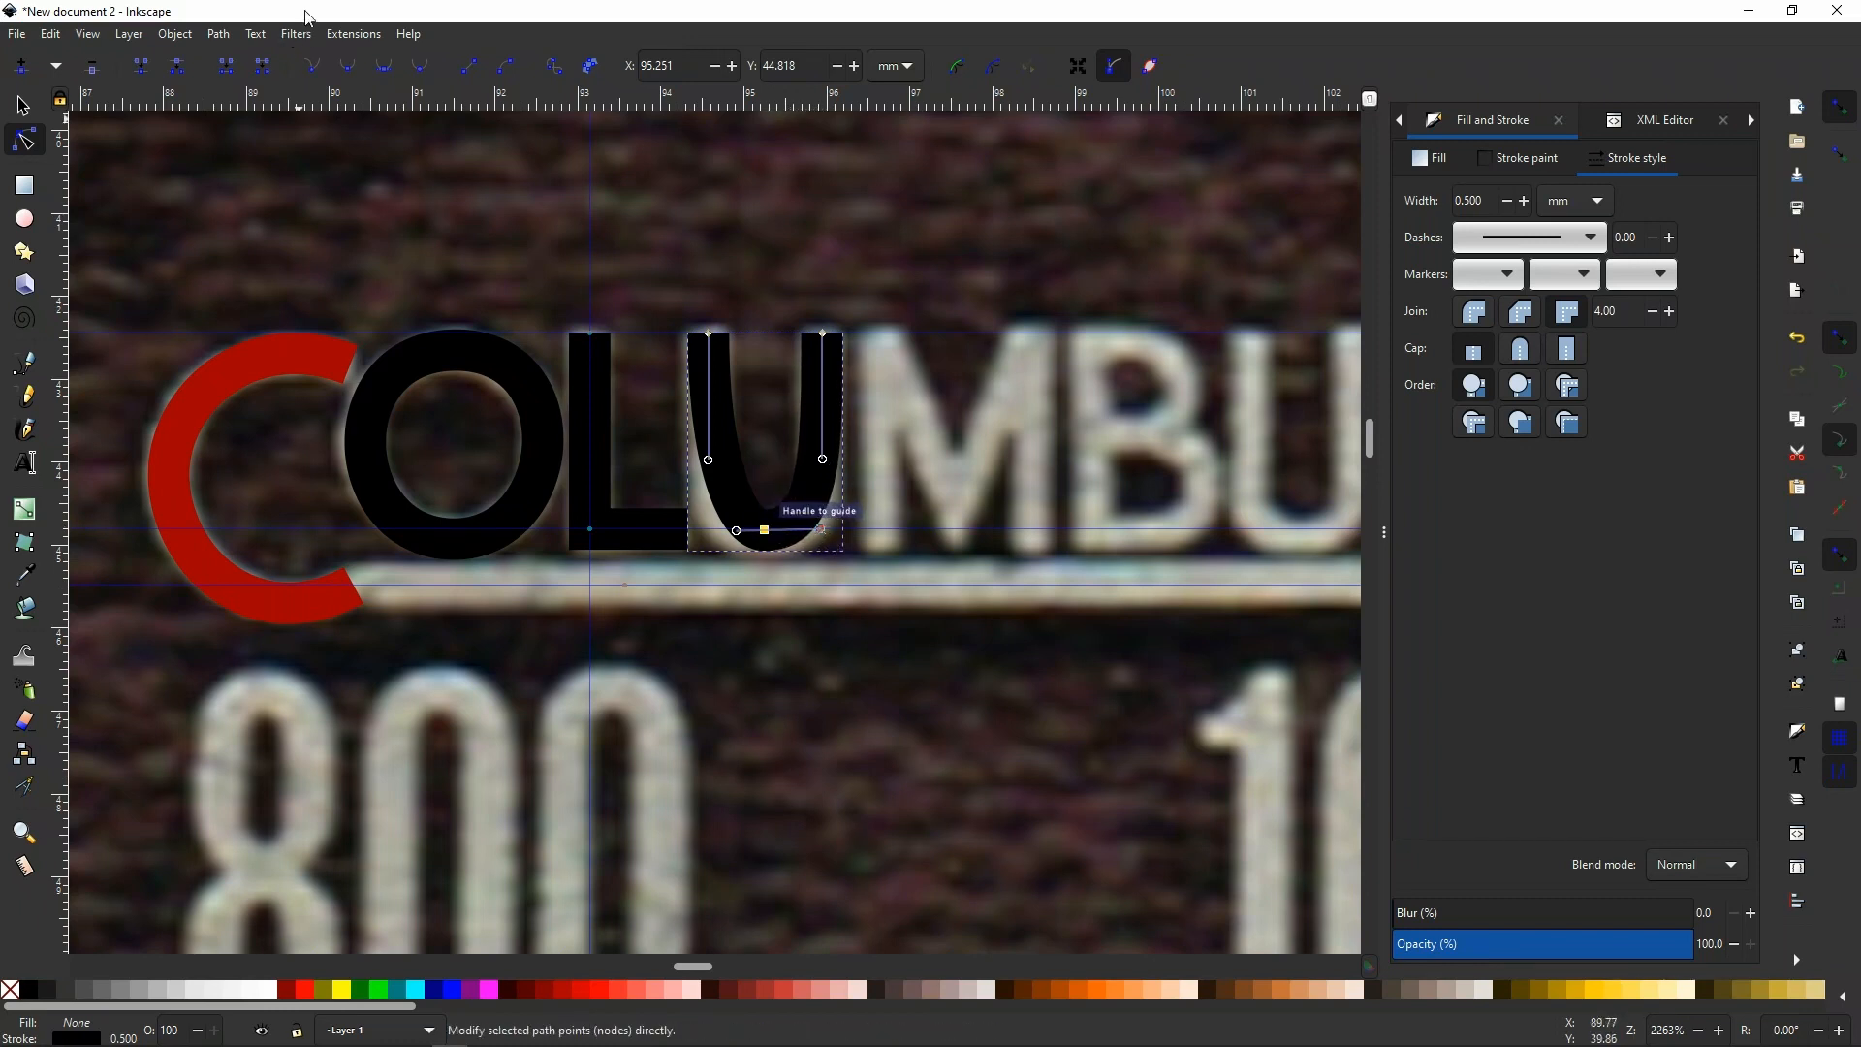
click(384, 70)
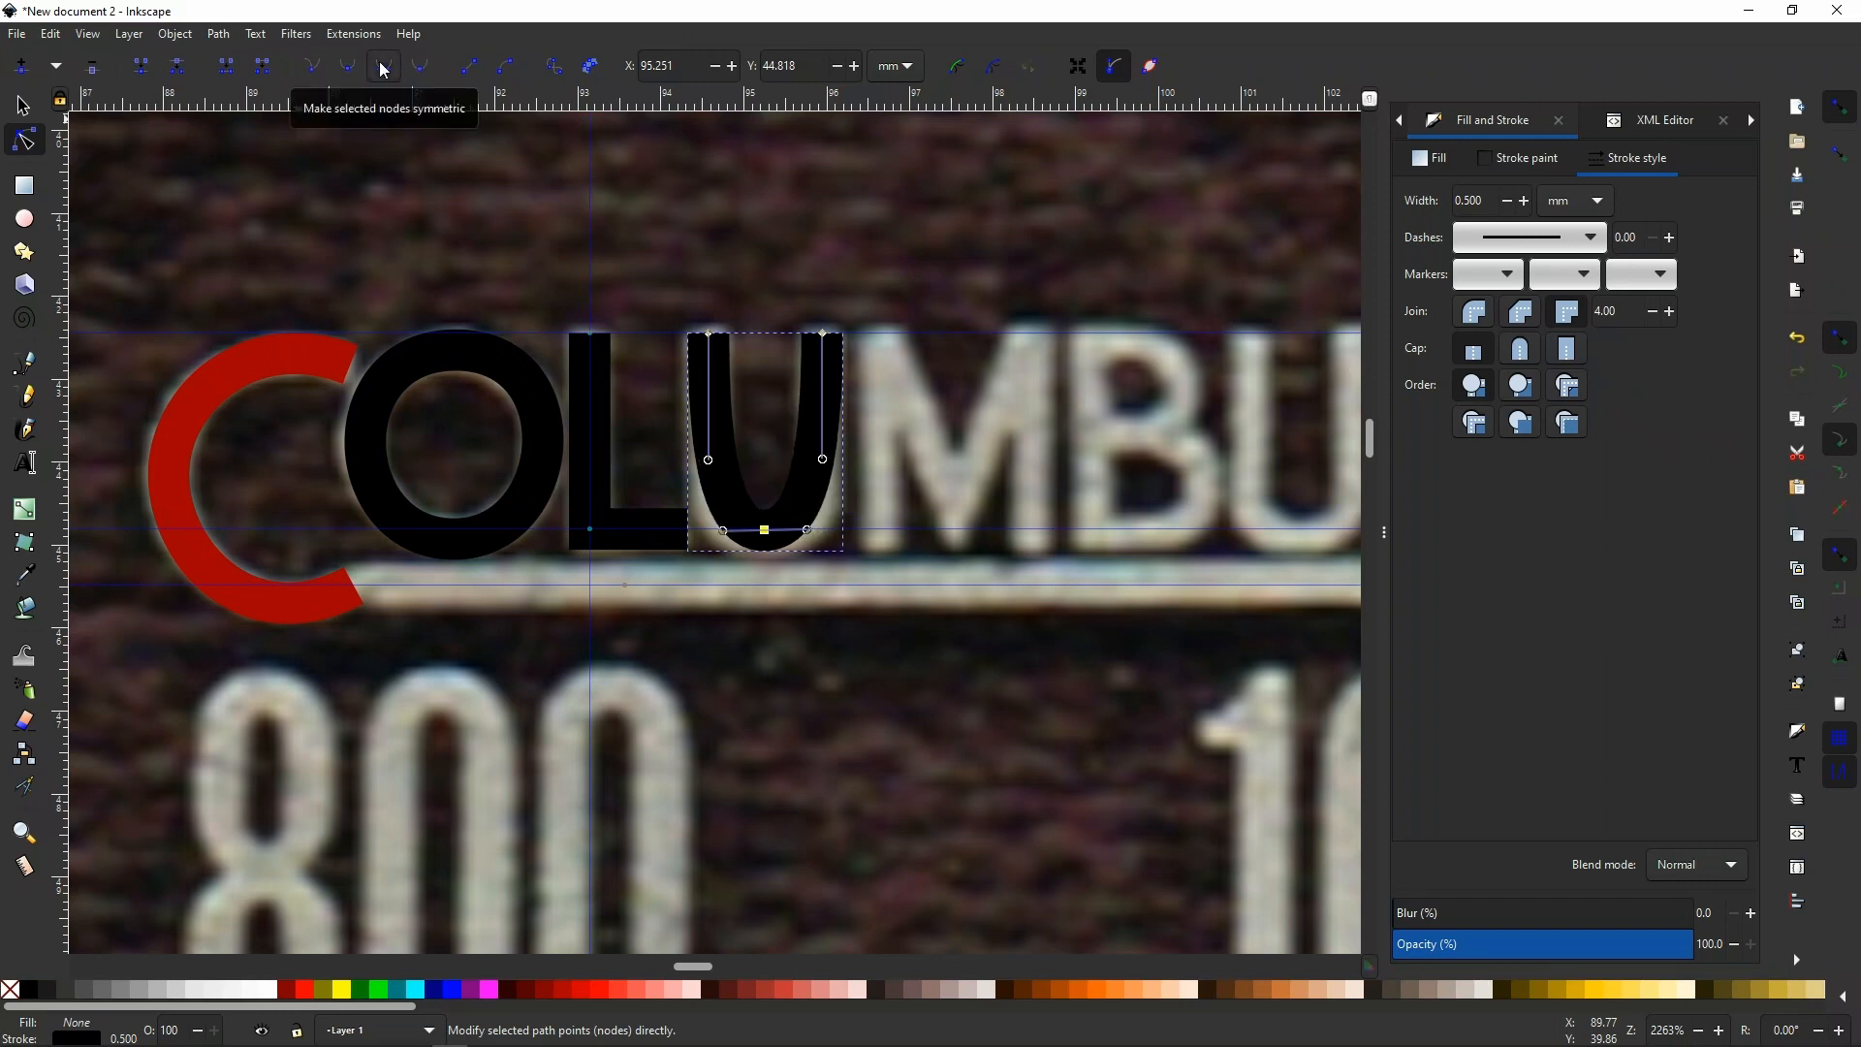
click(351, 68)
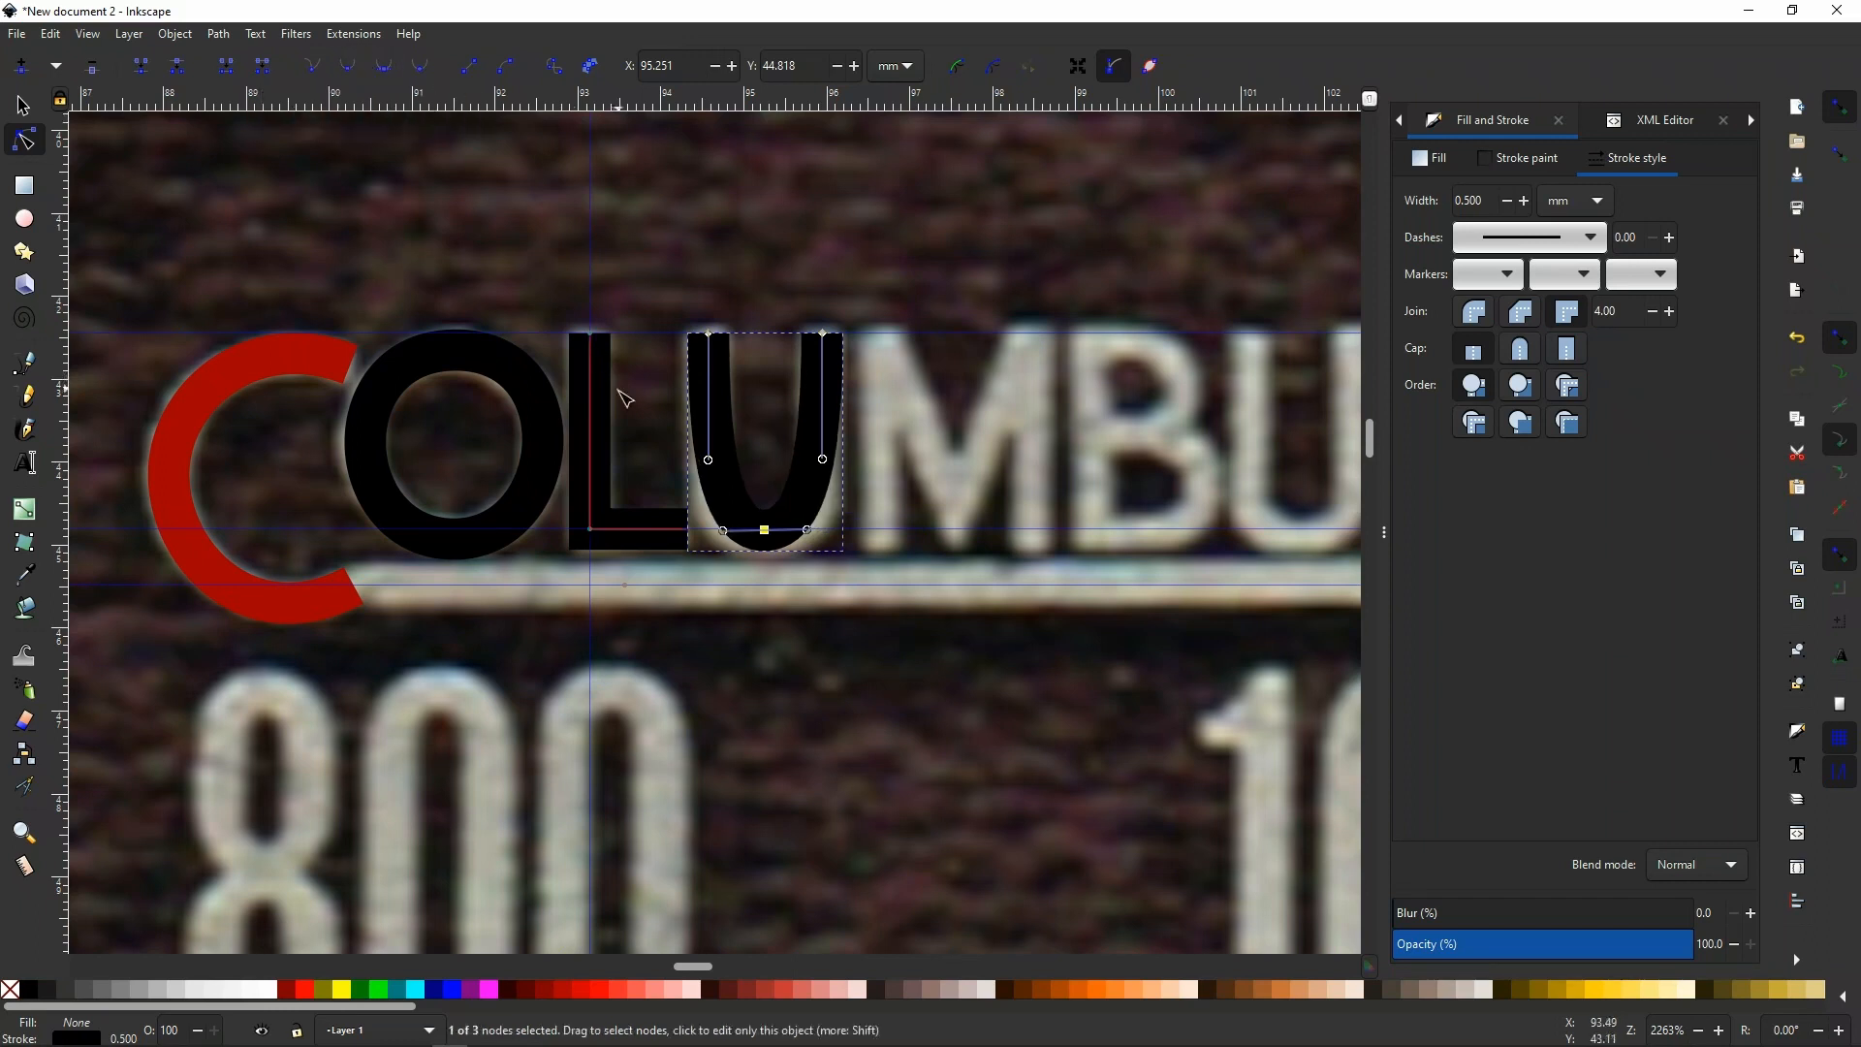
drag(722, 530, 811, 529)
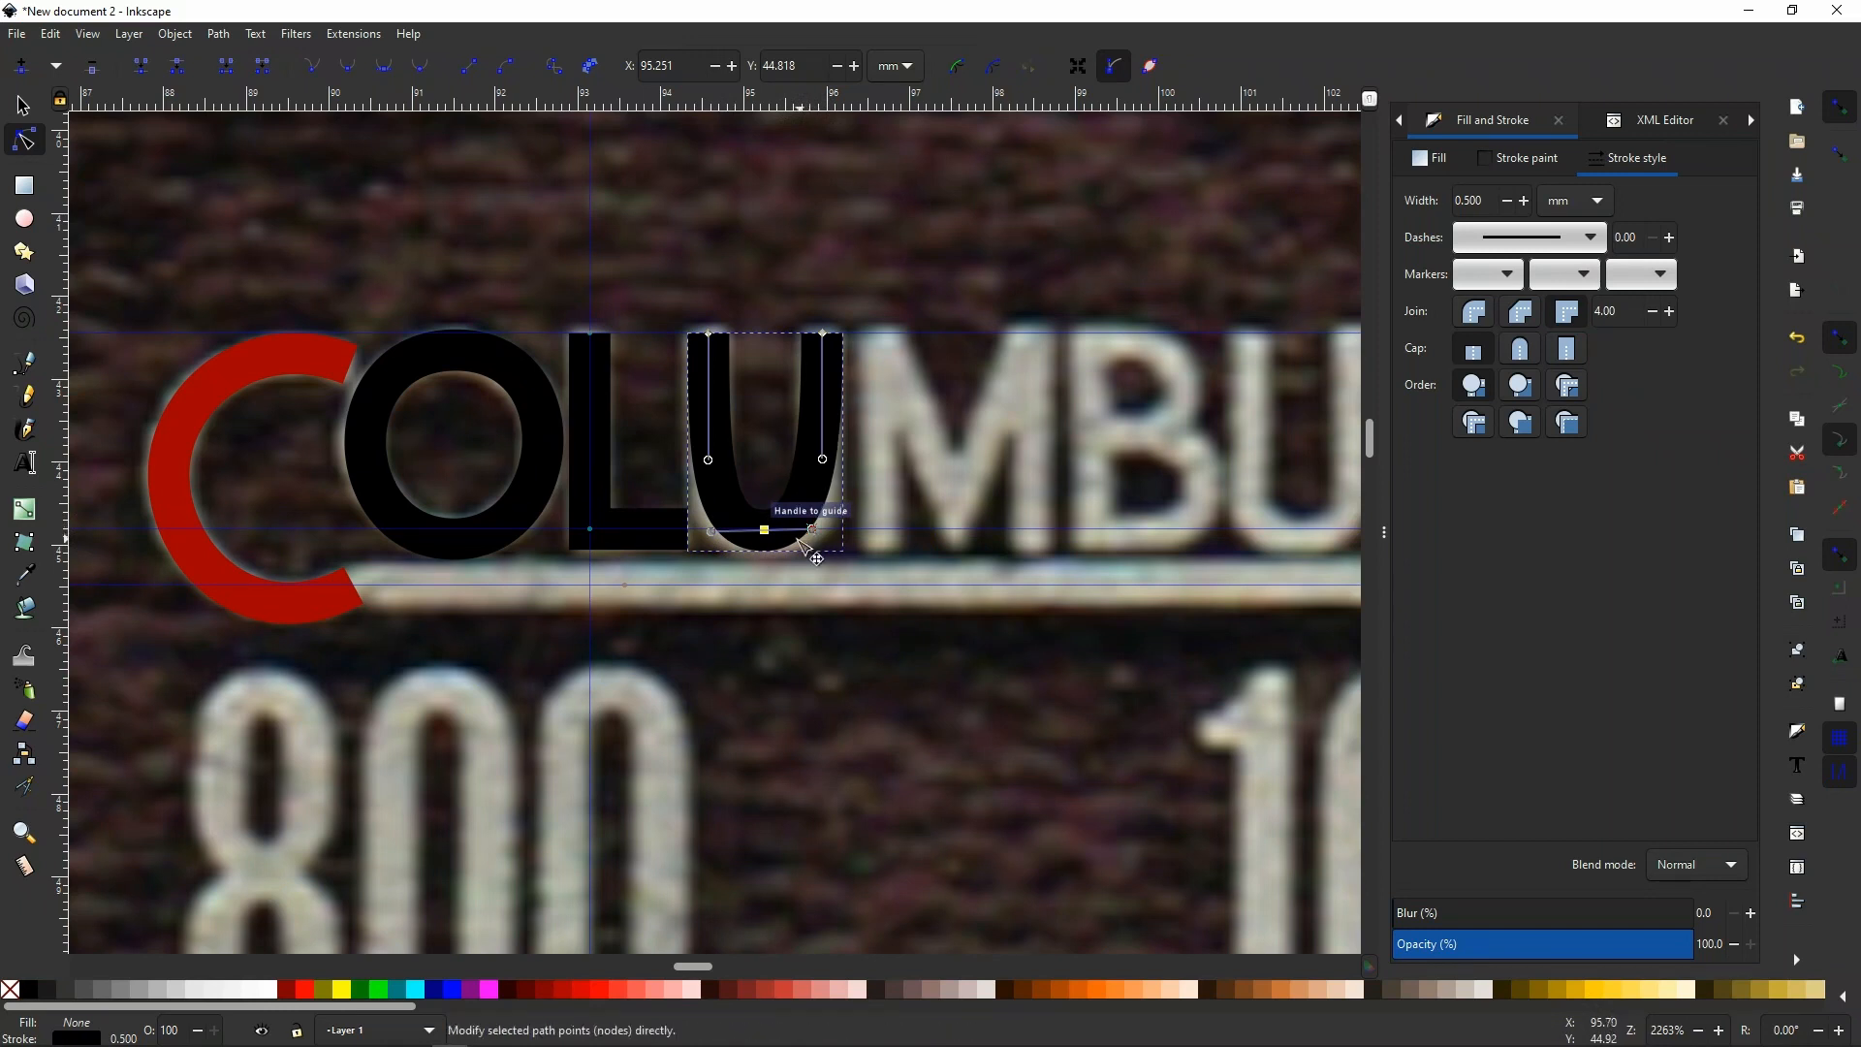
Nudge the U's bottom node onto the guide, make it symmetric and stretch its handles horizontally to round the base.
ctrl+scroll(761, 548, up, 4)
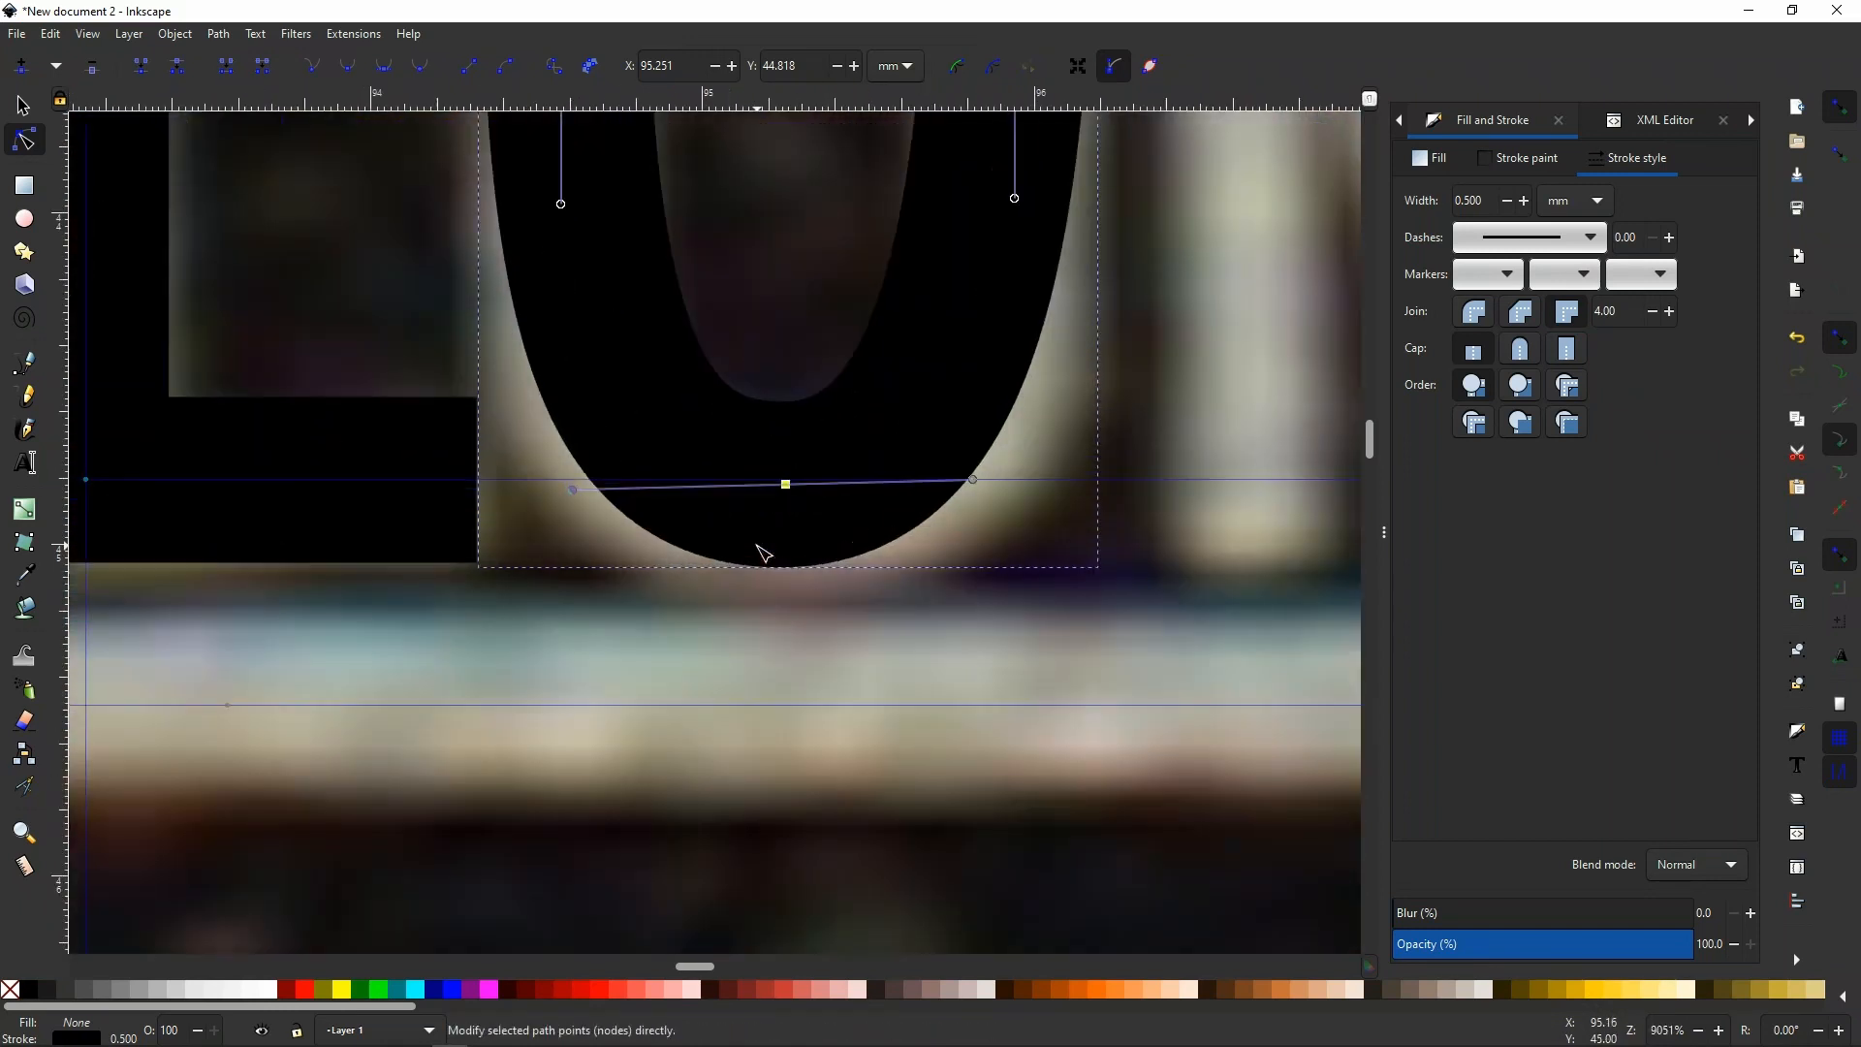
drag(786, 488, 781, 484)
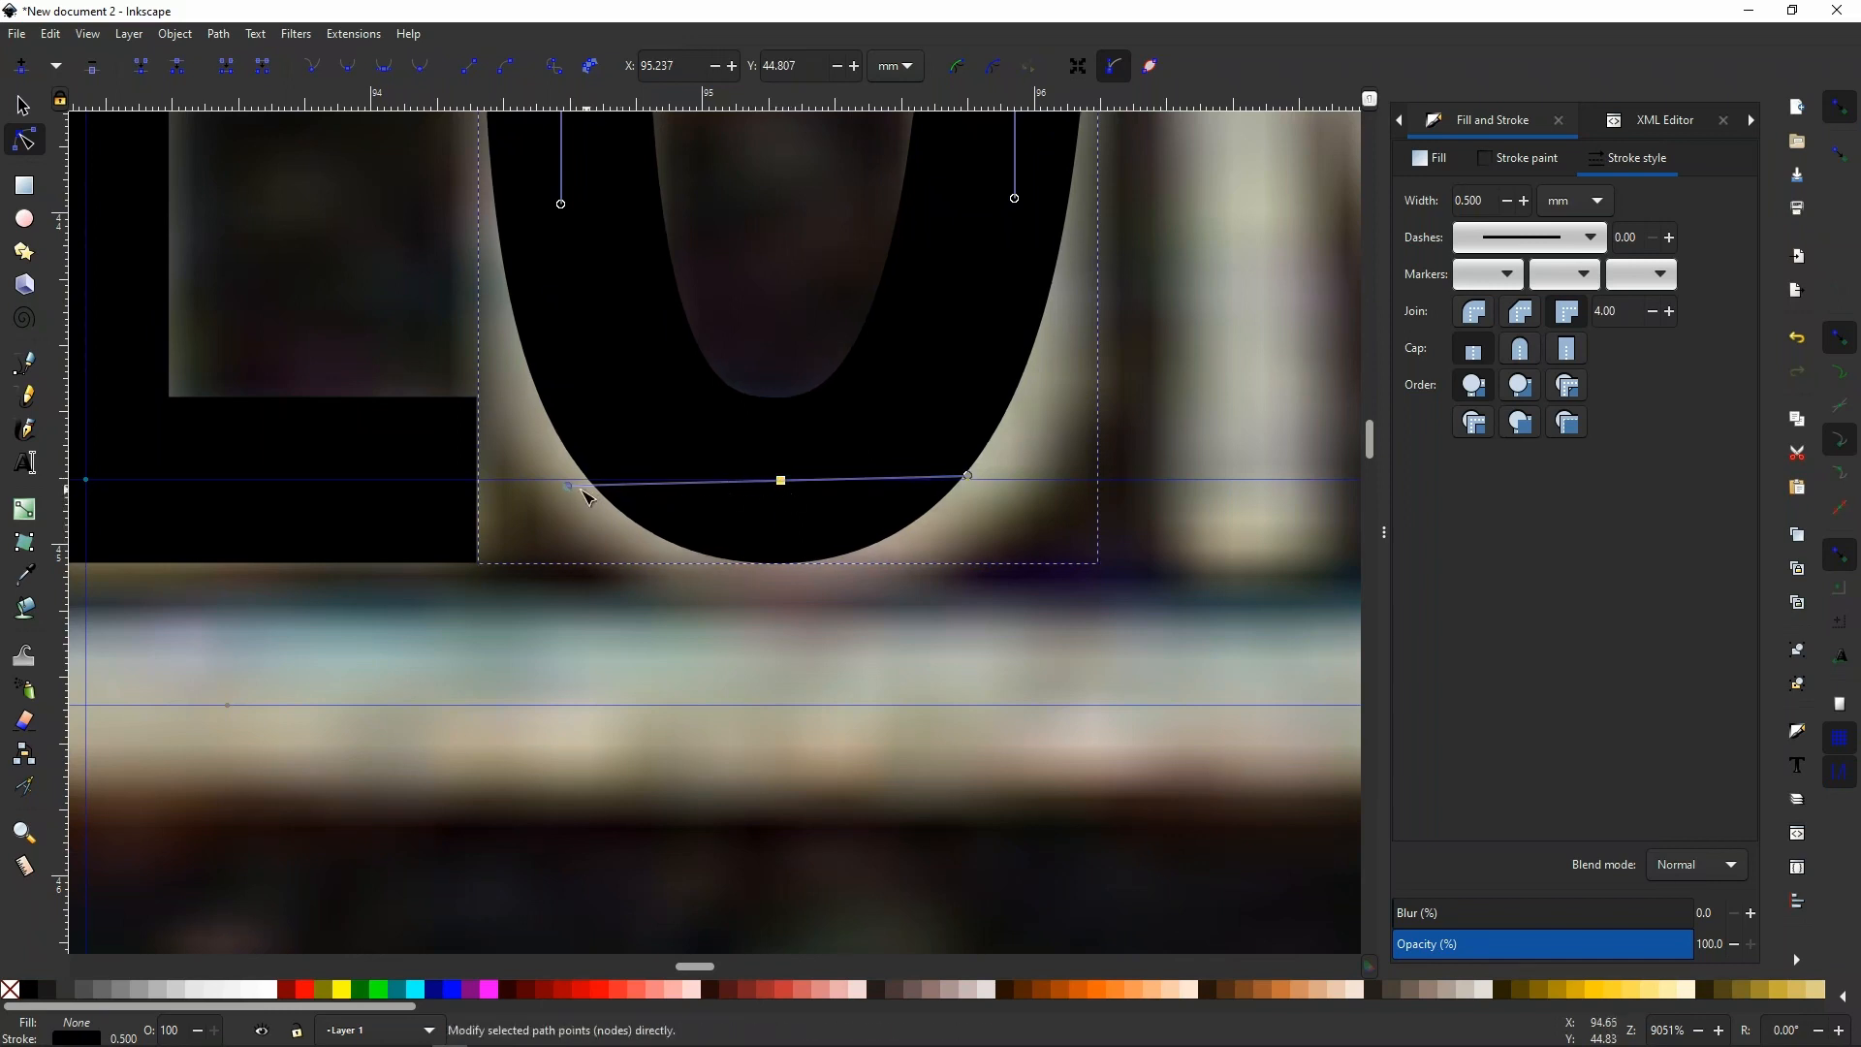
drag(569, 485, 678, 511)
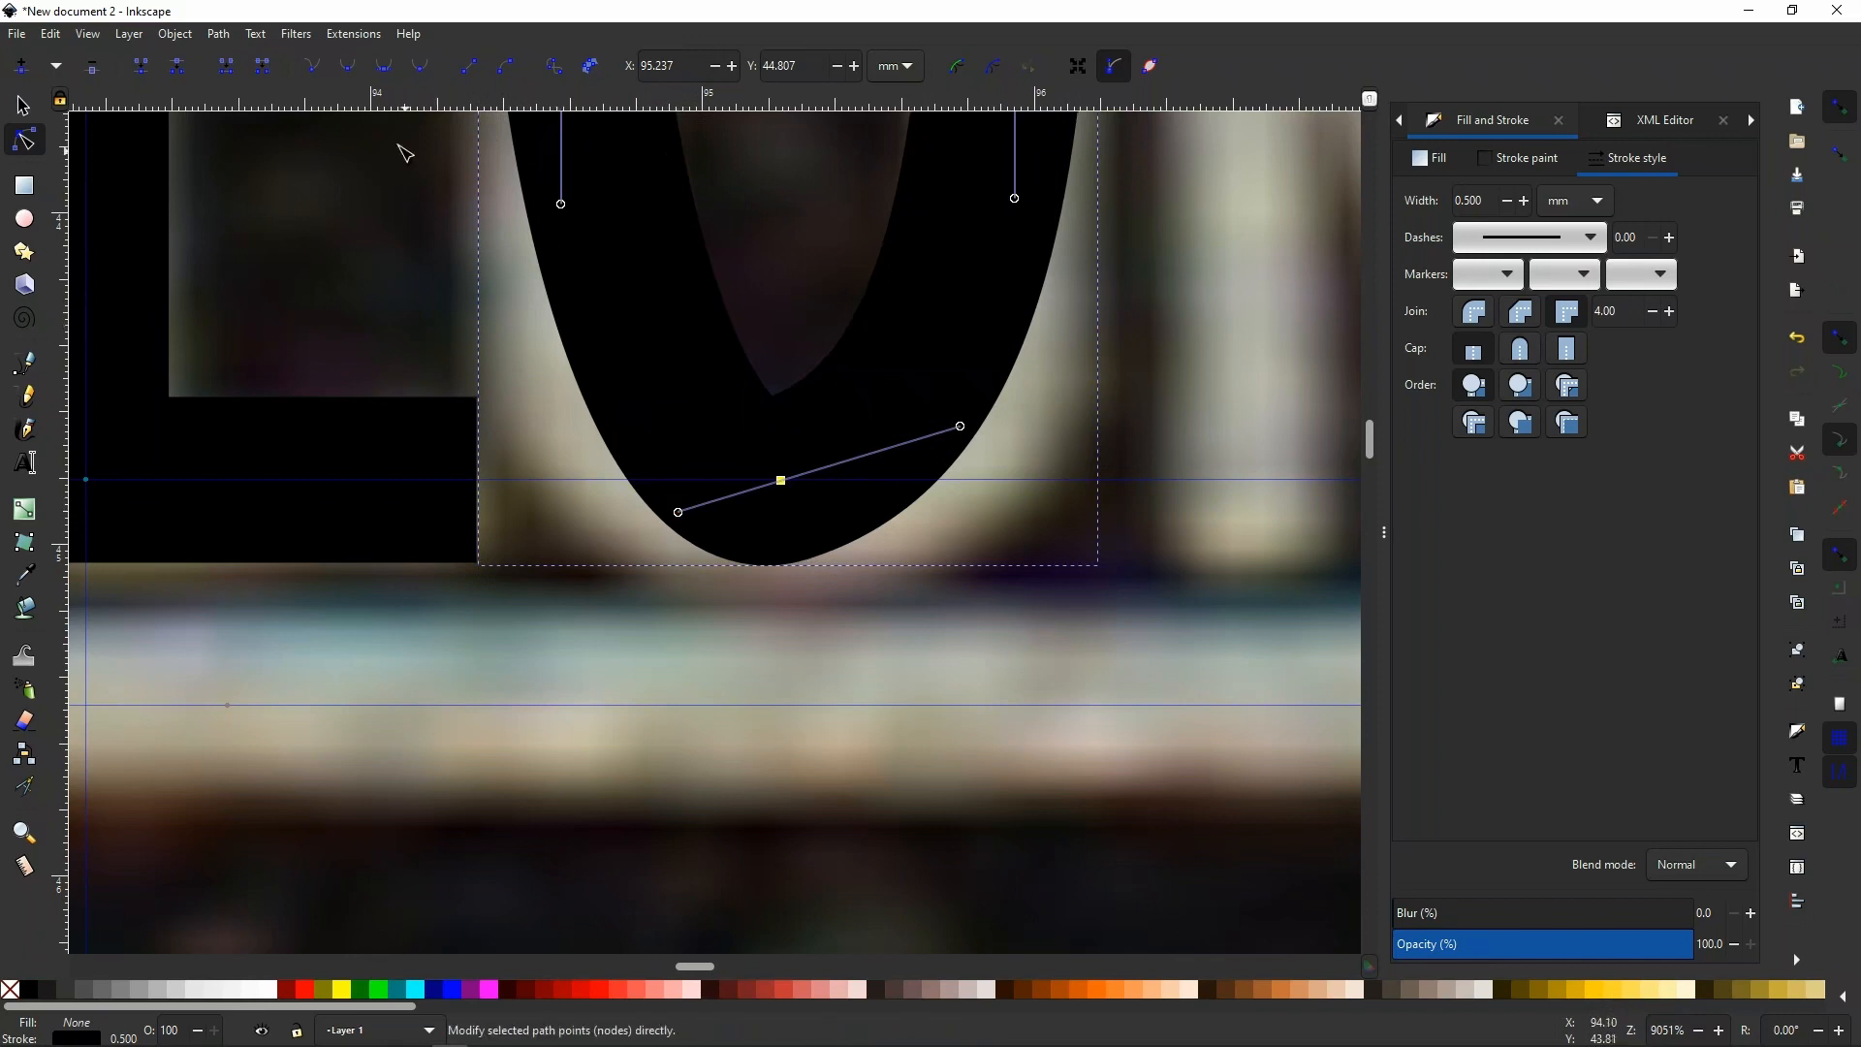
click(386, 66)
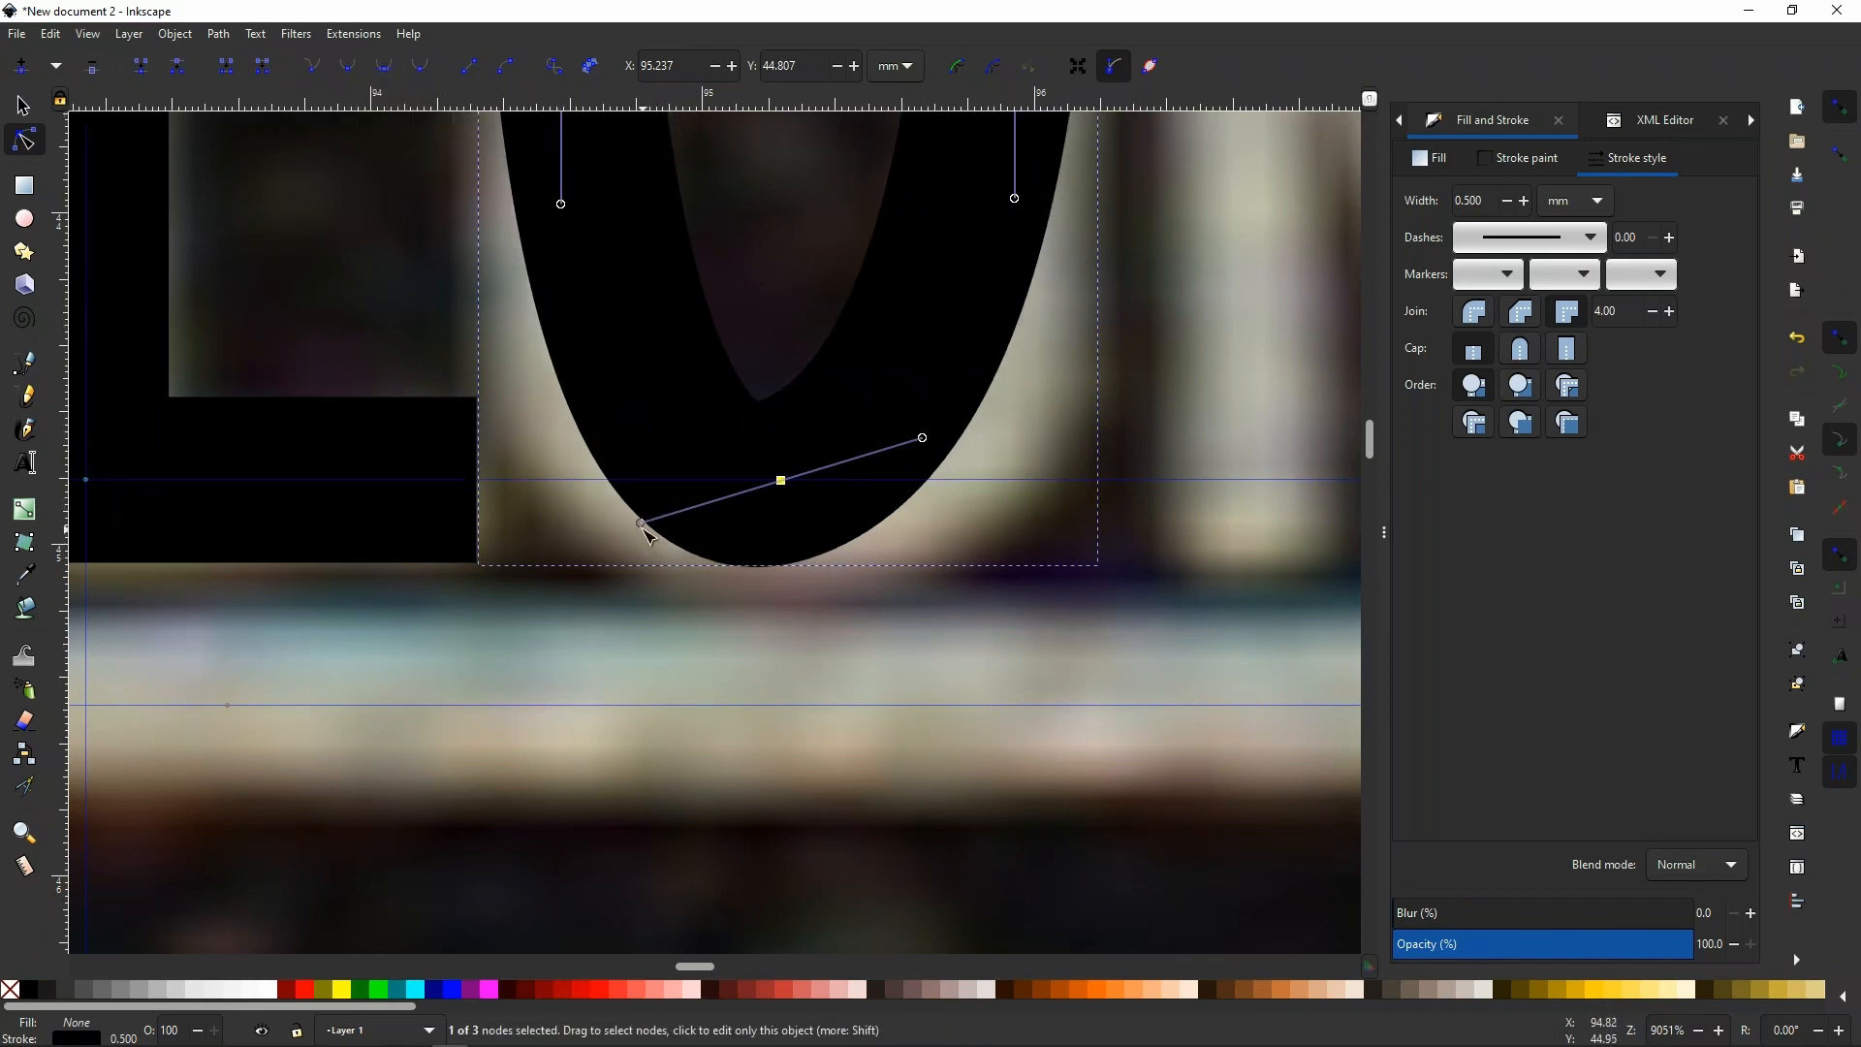
drag(641, 523, 499, 479)
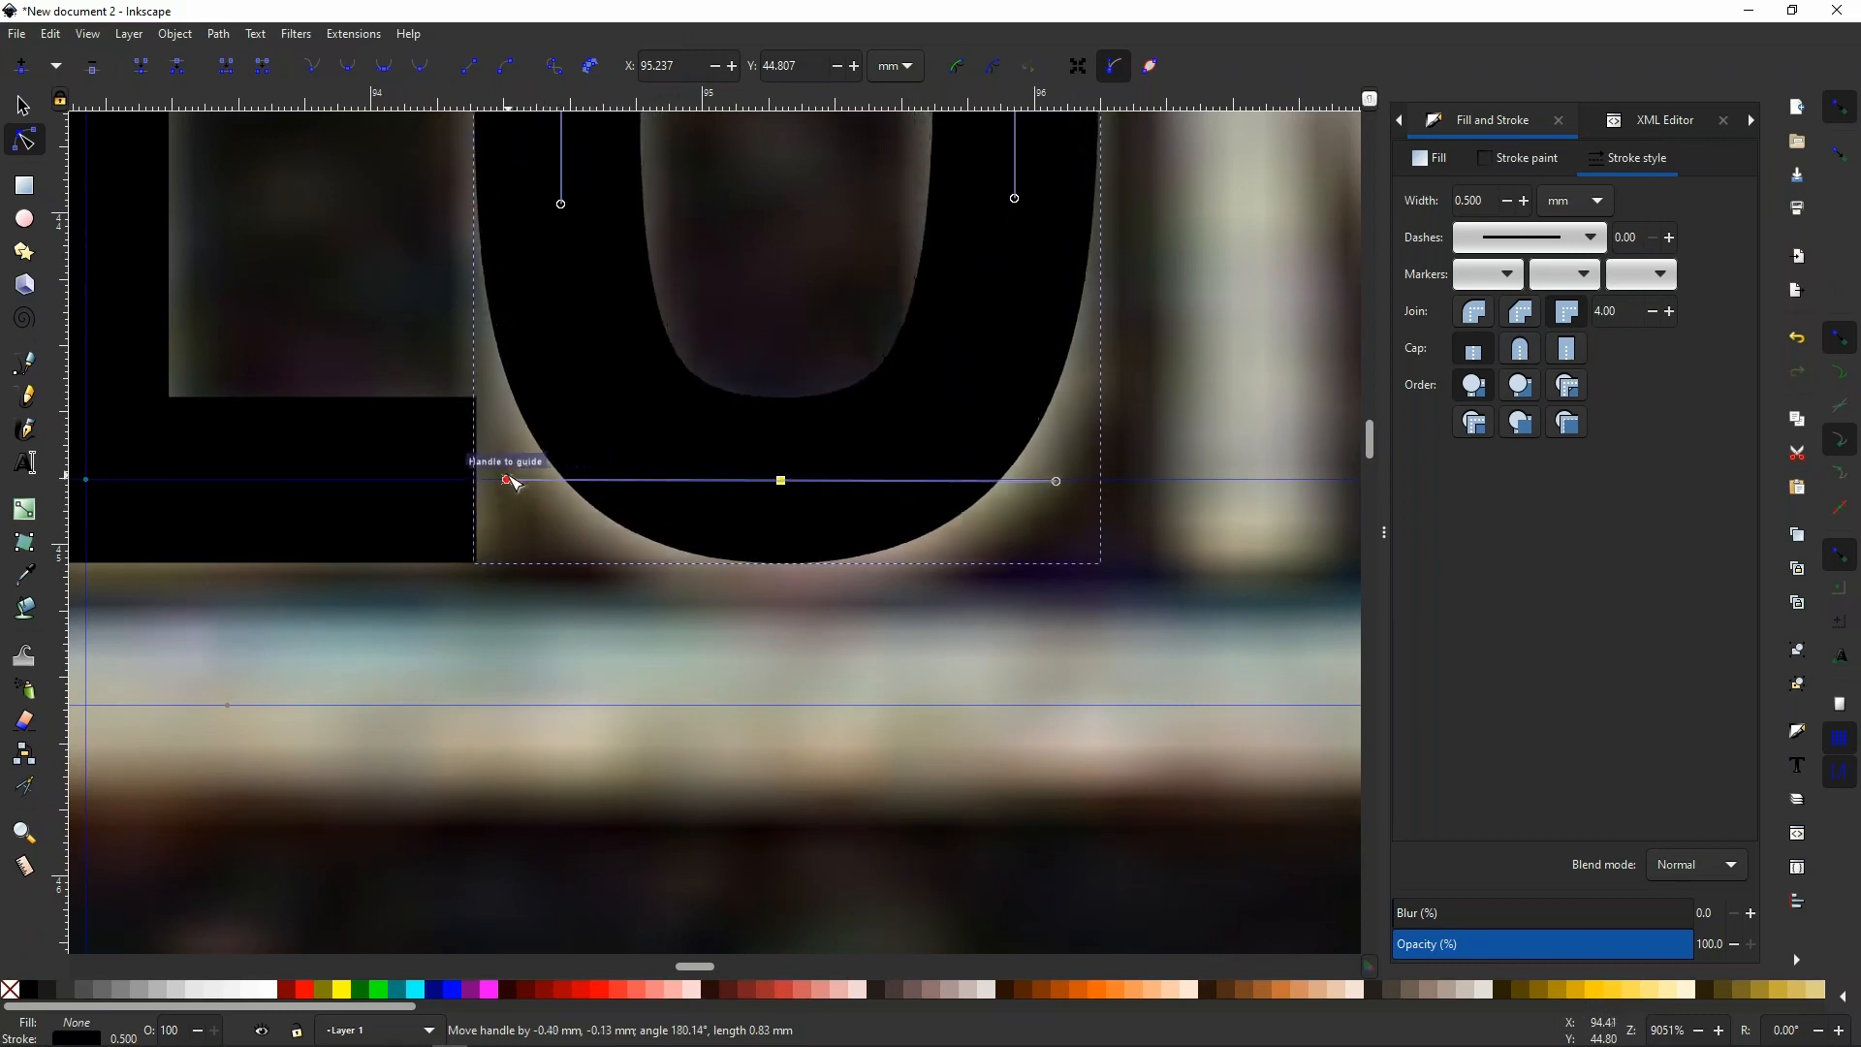
Deselect the U and move the horizontal guide near the letters' base slightly lower.
scroll(766, 522, down, 3)
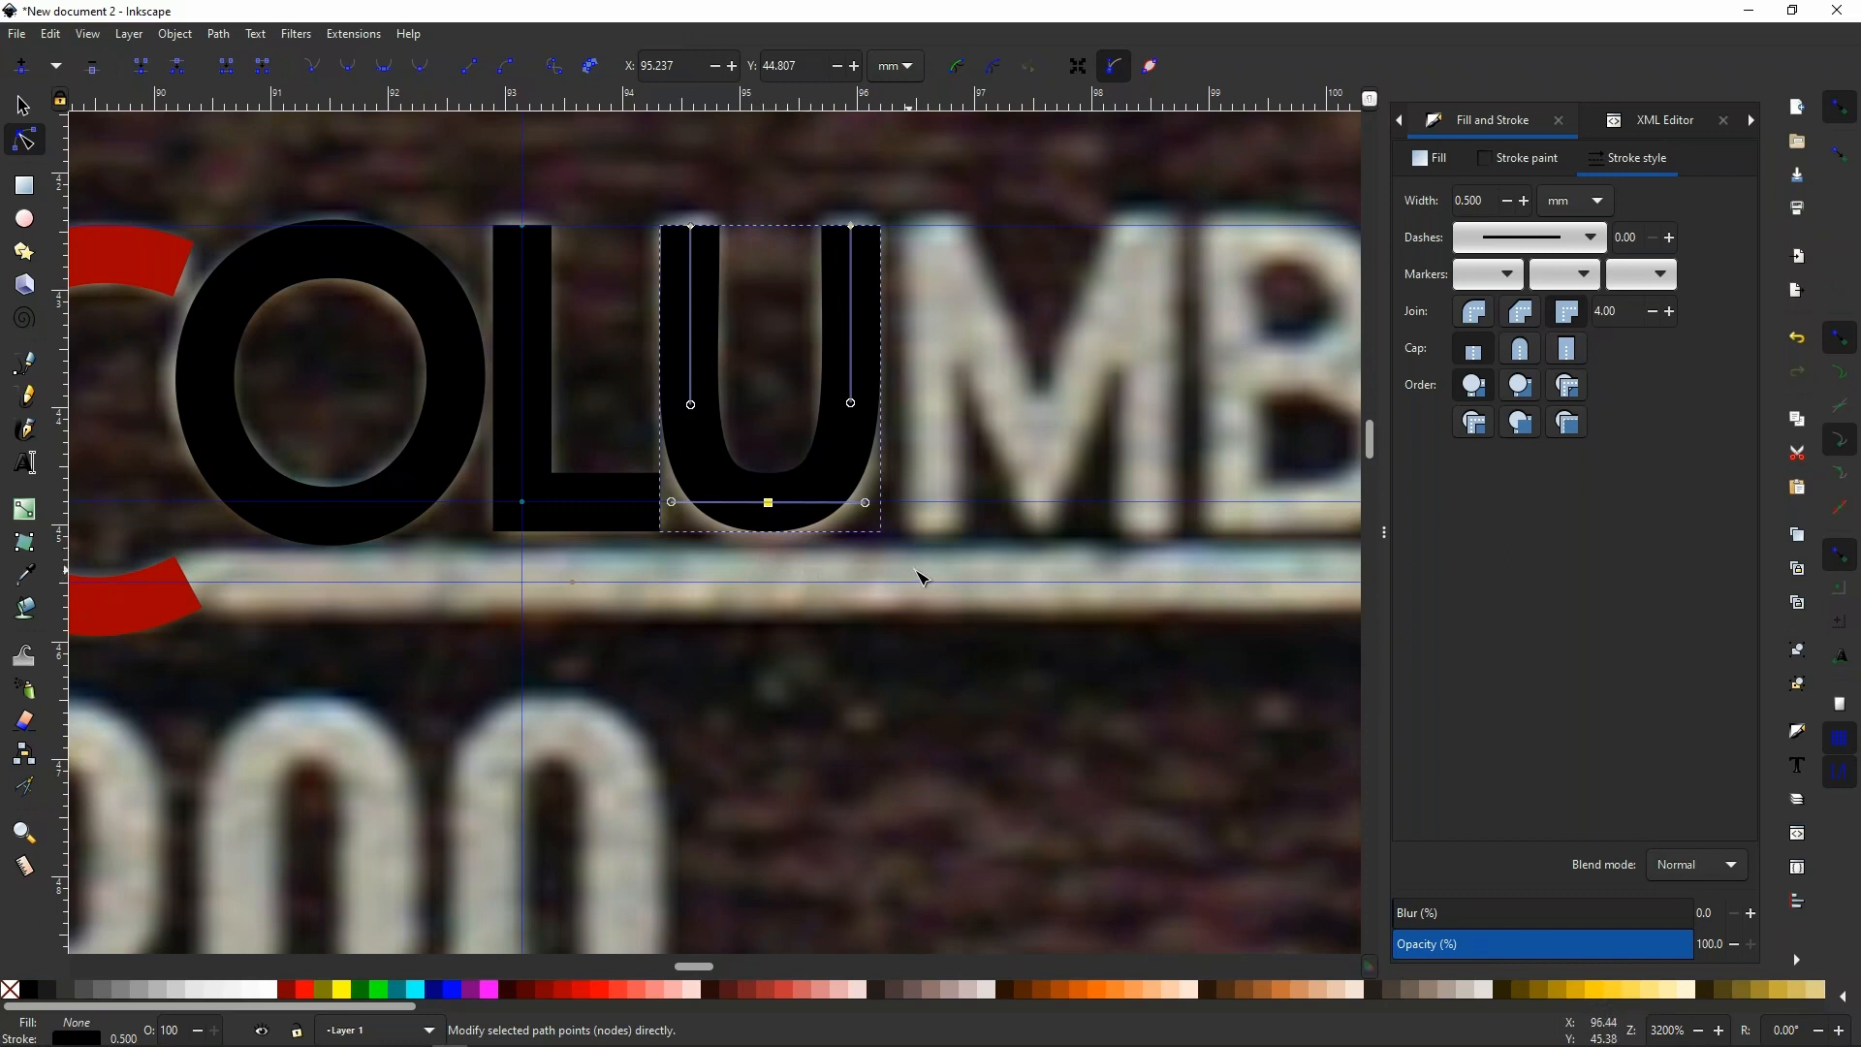
scroll(870, 548, down, 4)
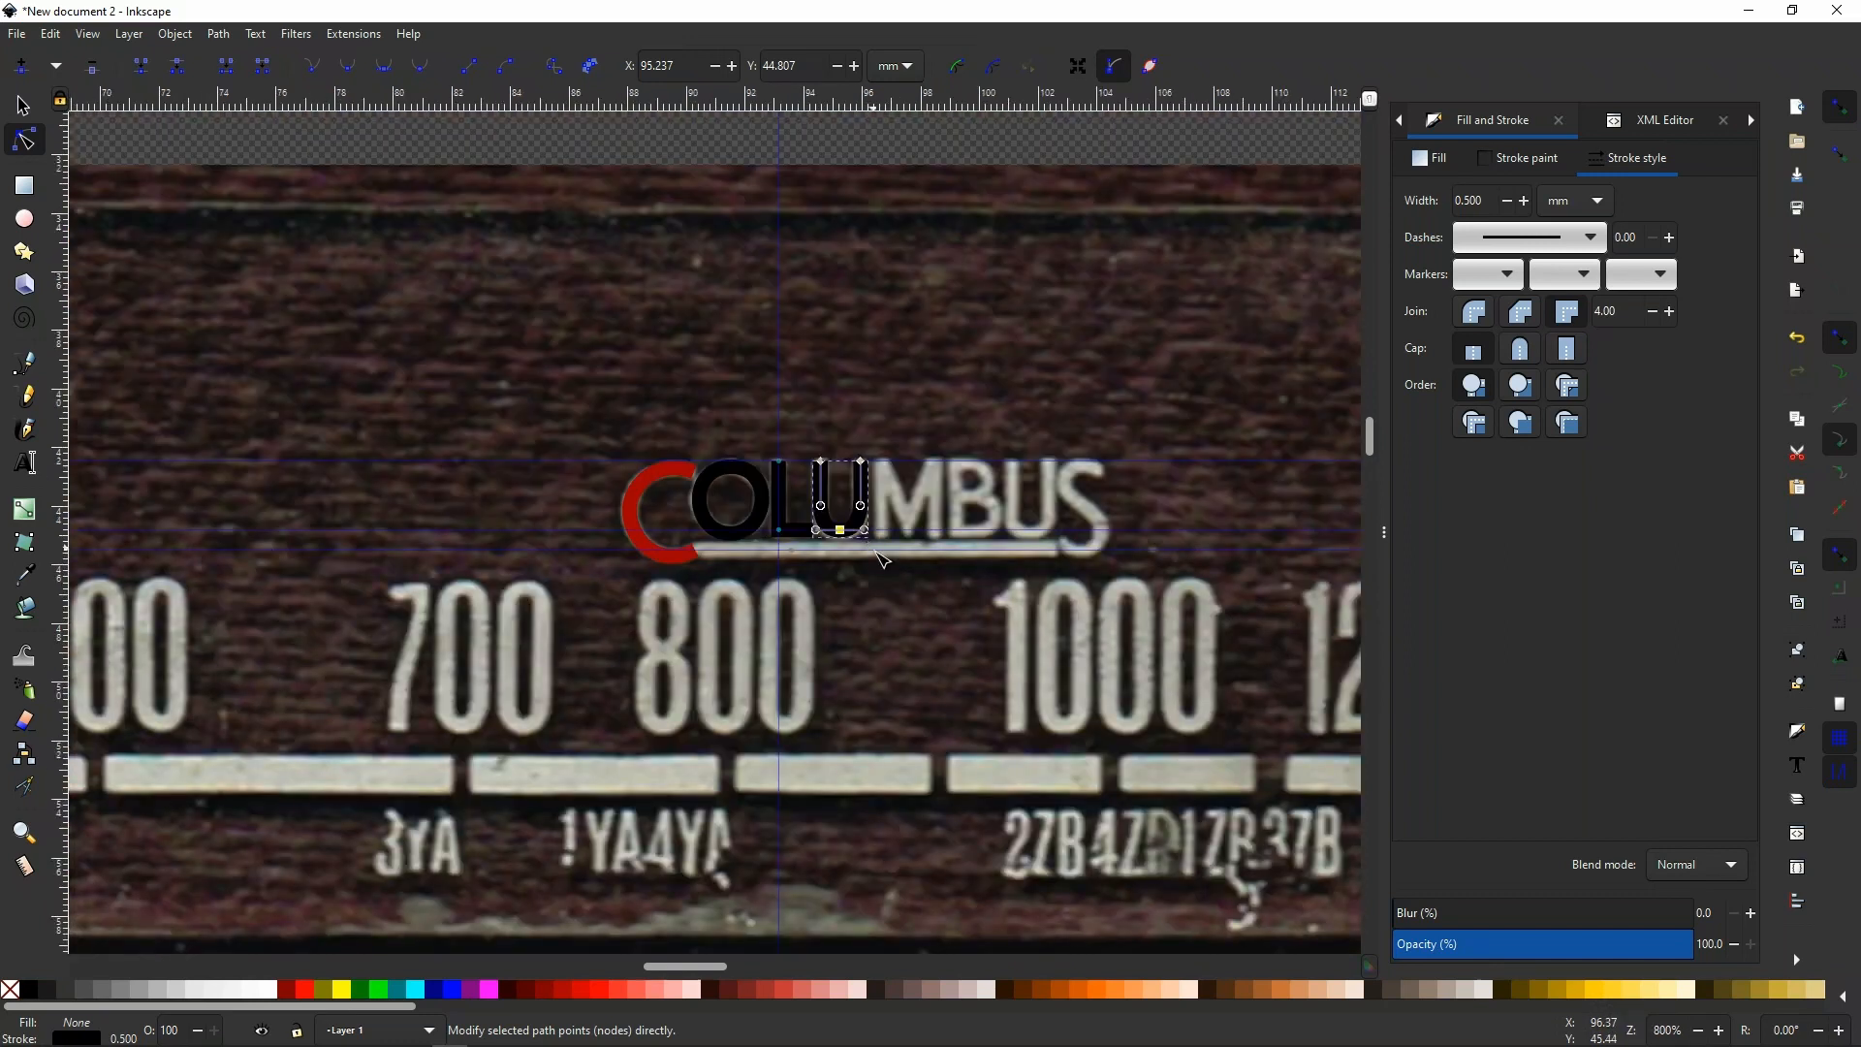
scroll(878, 550, up, 4)
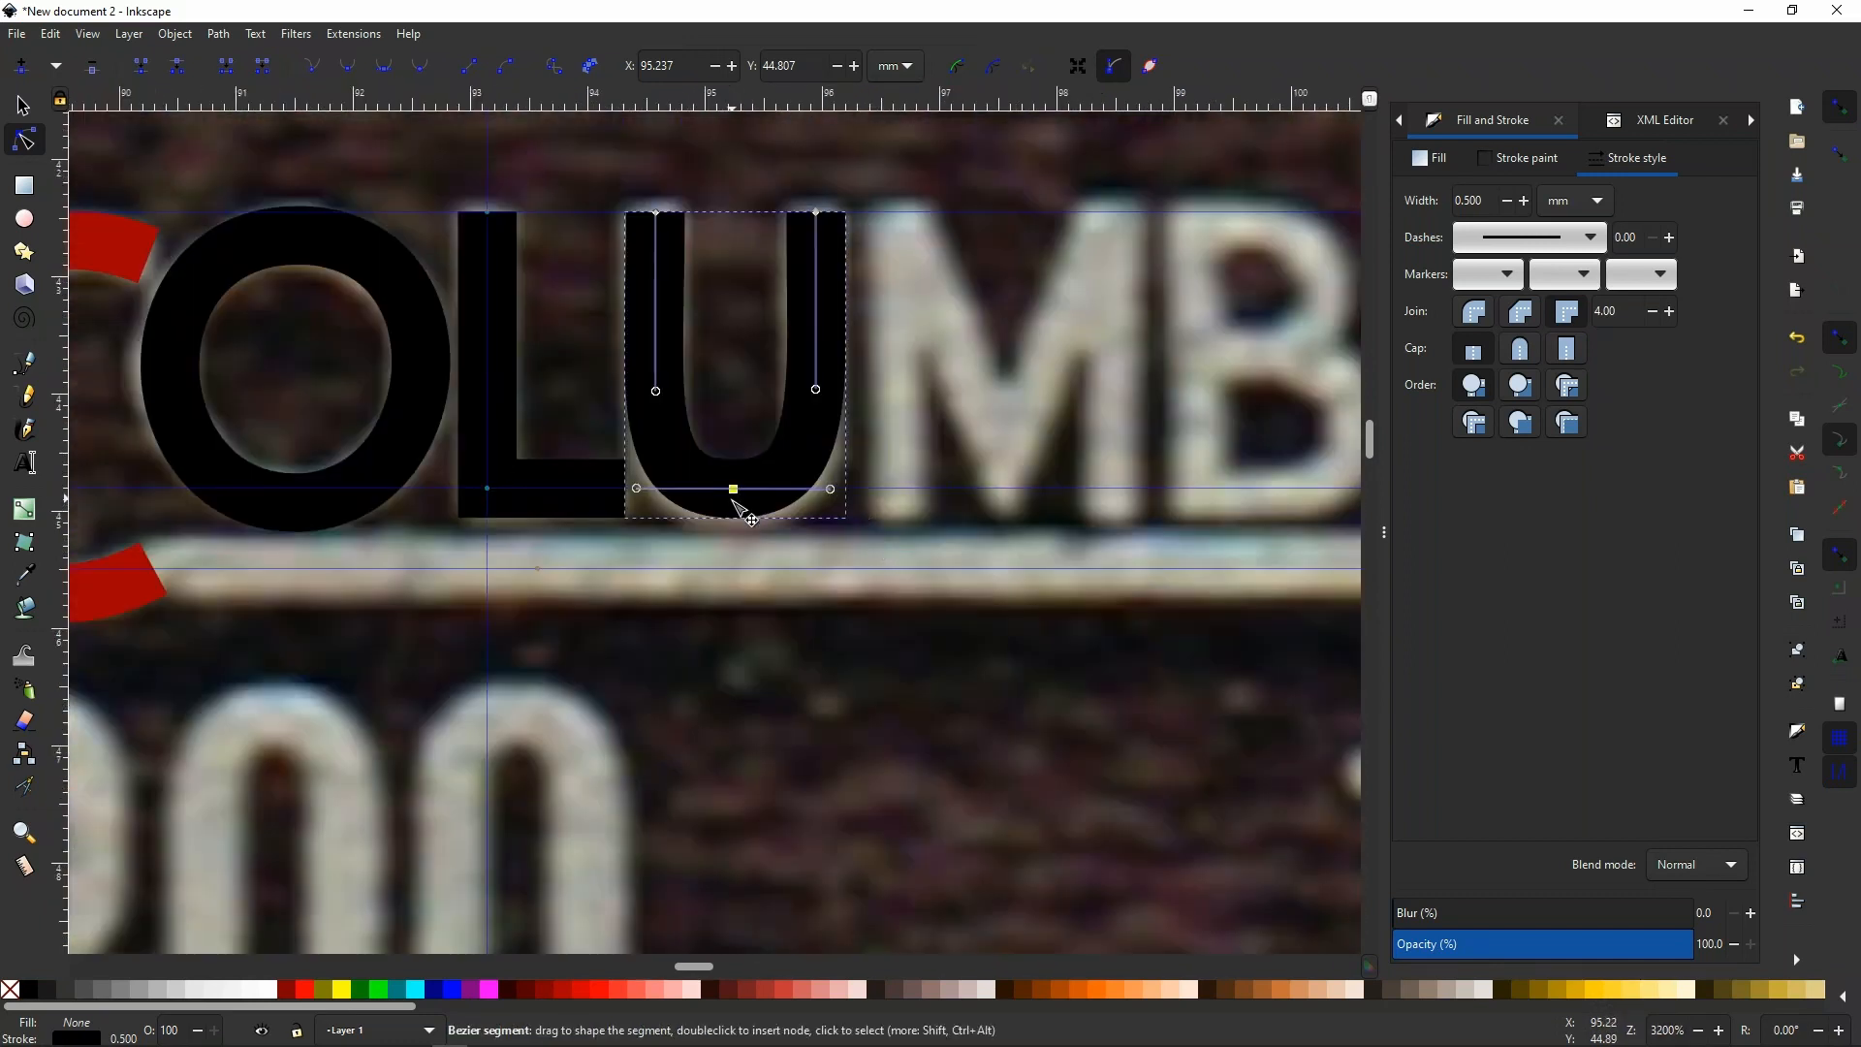
scroll(735, 492, up, 1)
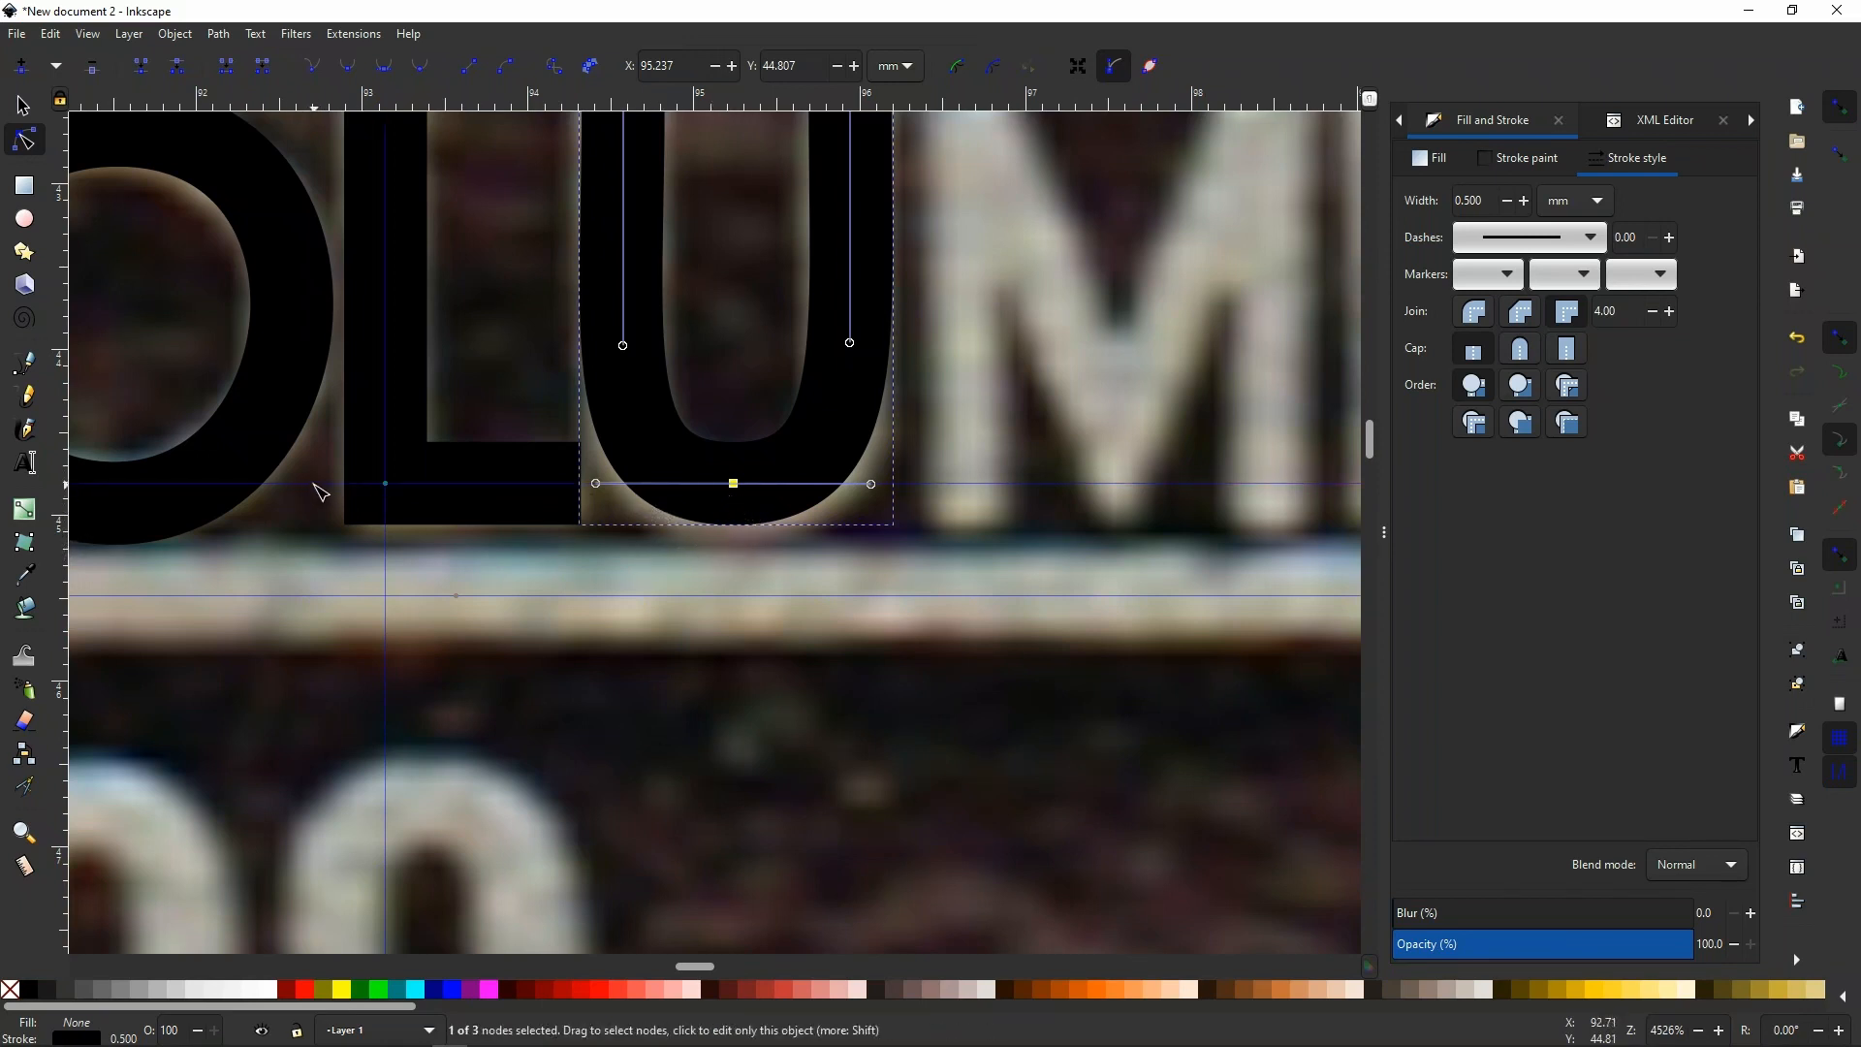
click(23, 106)
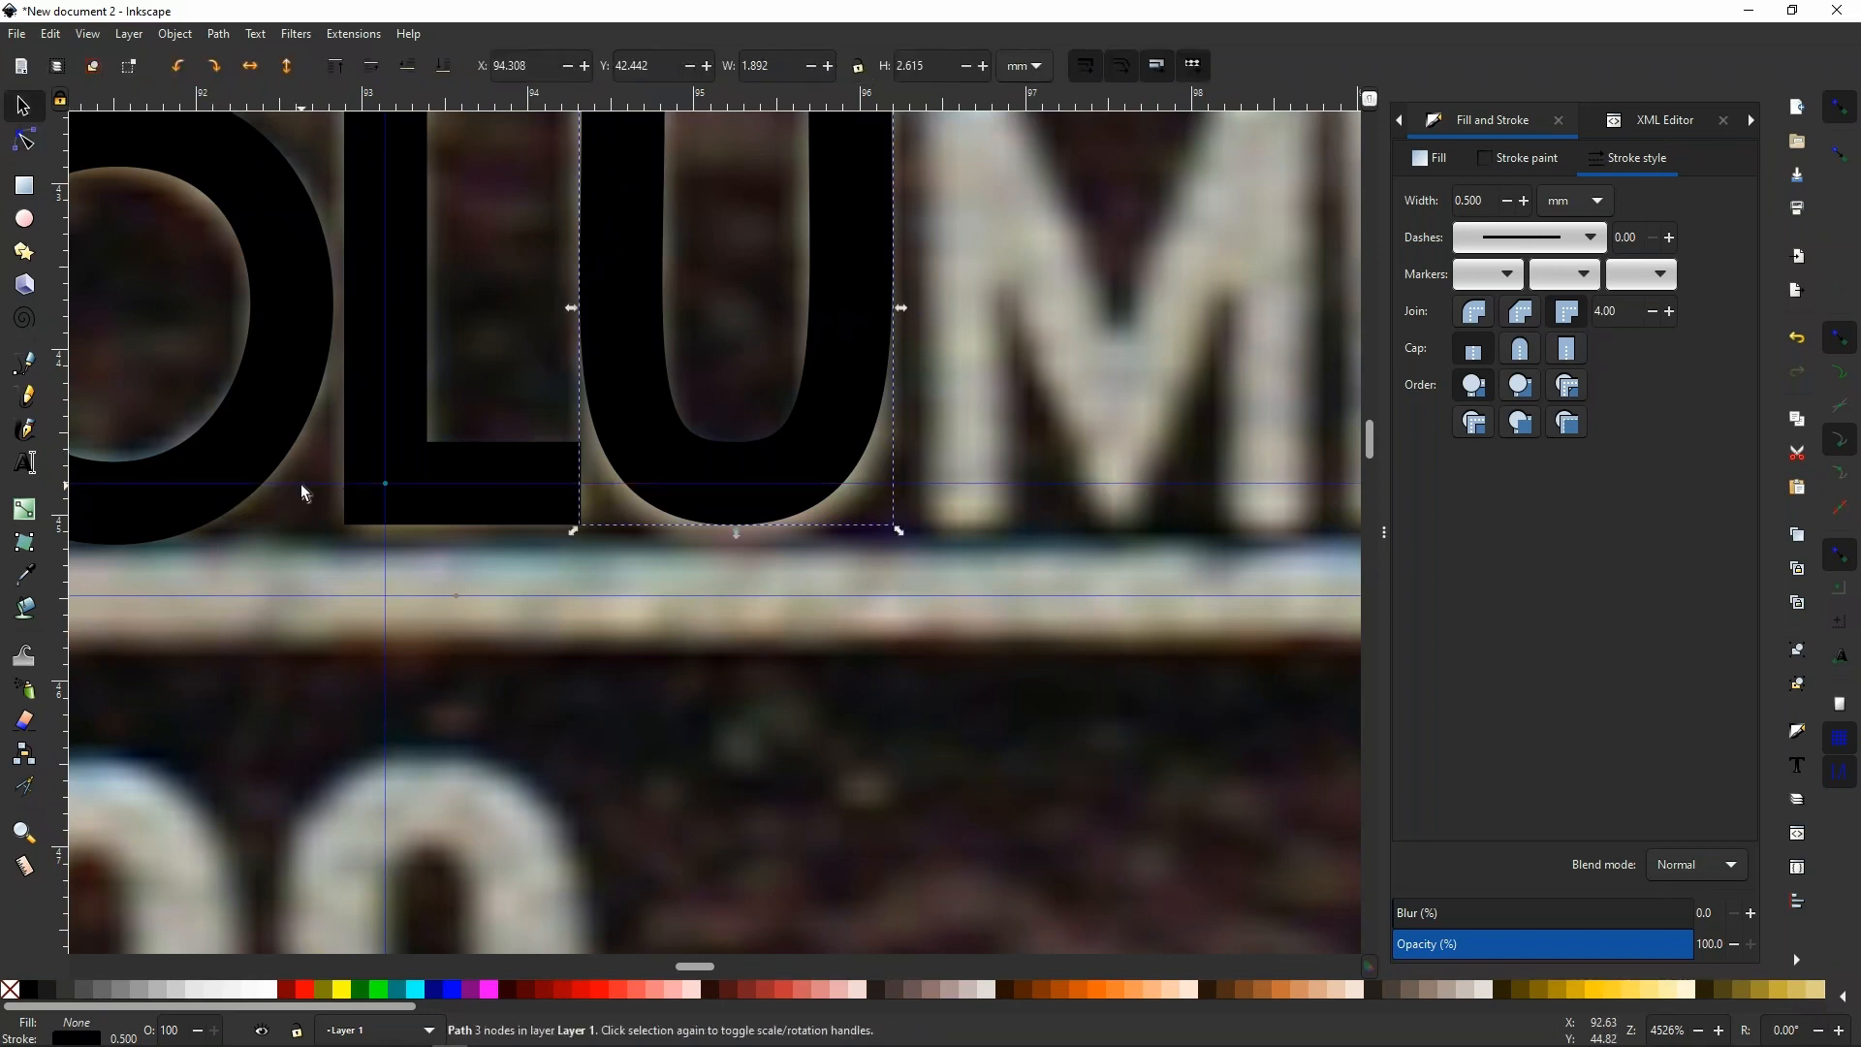
key(Escape)
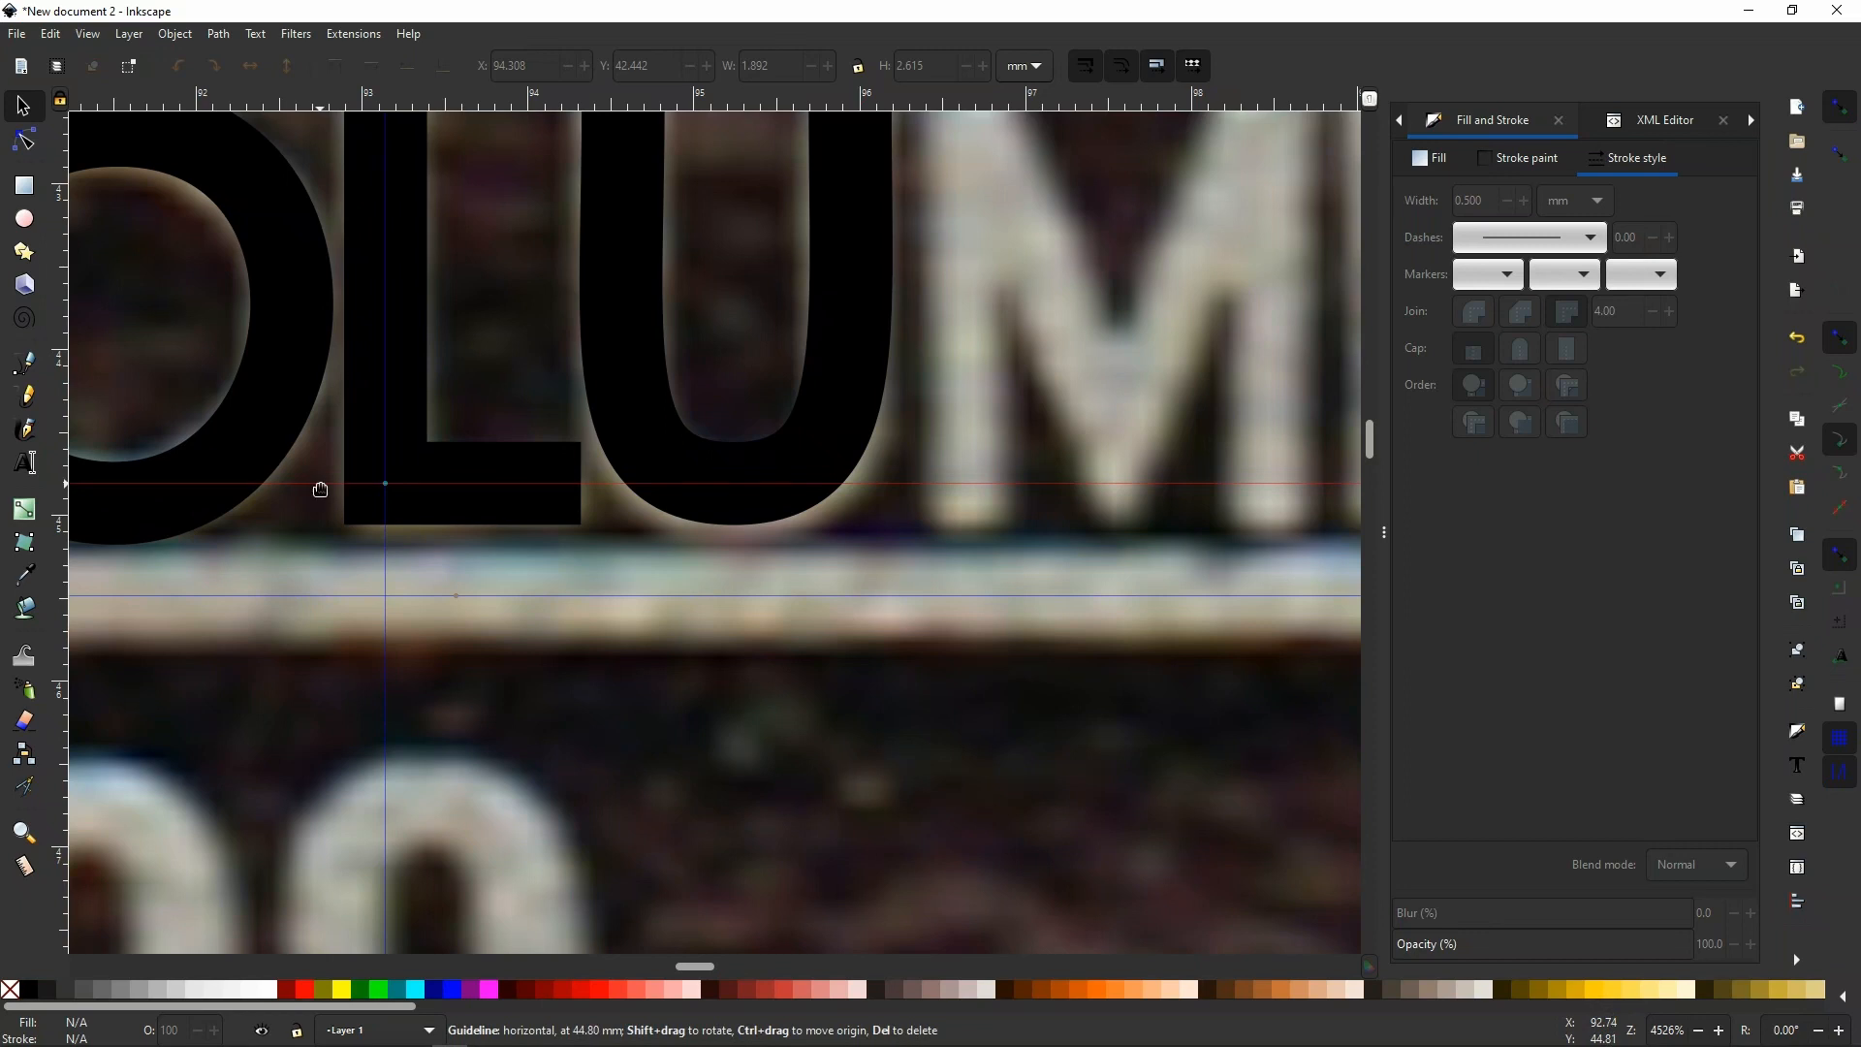
drag(320, 492, 315, 494)
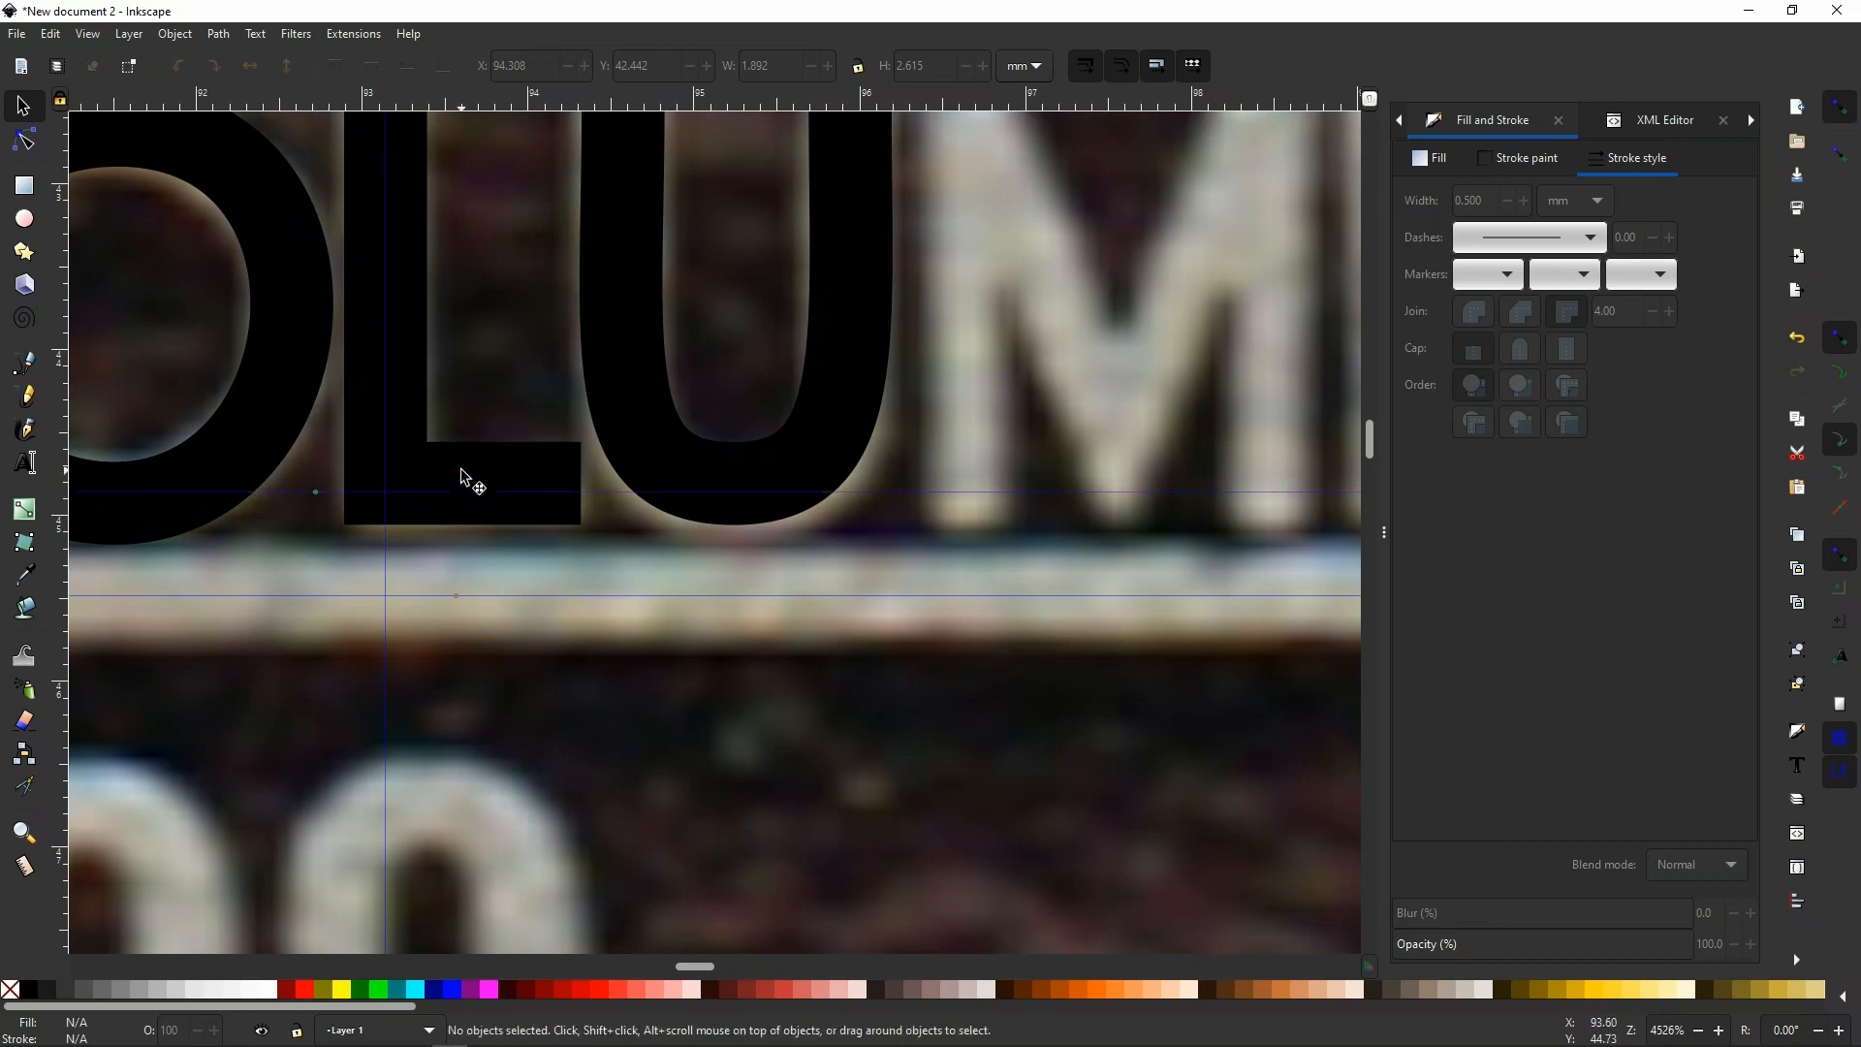
Lower the L's corner node and base end node onto the horizontal guide through its base stroke.
click(37, 141)
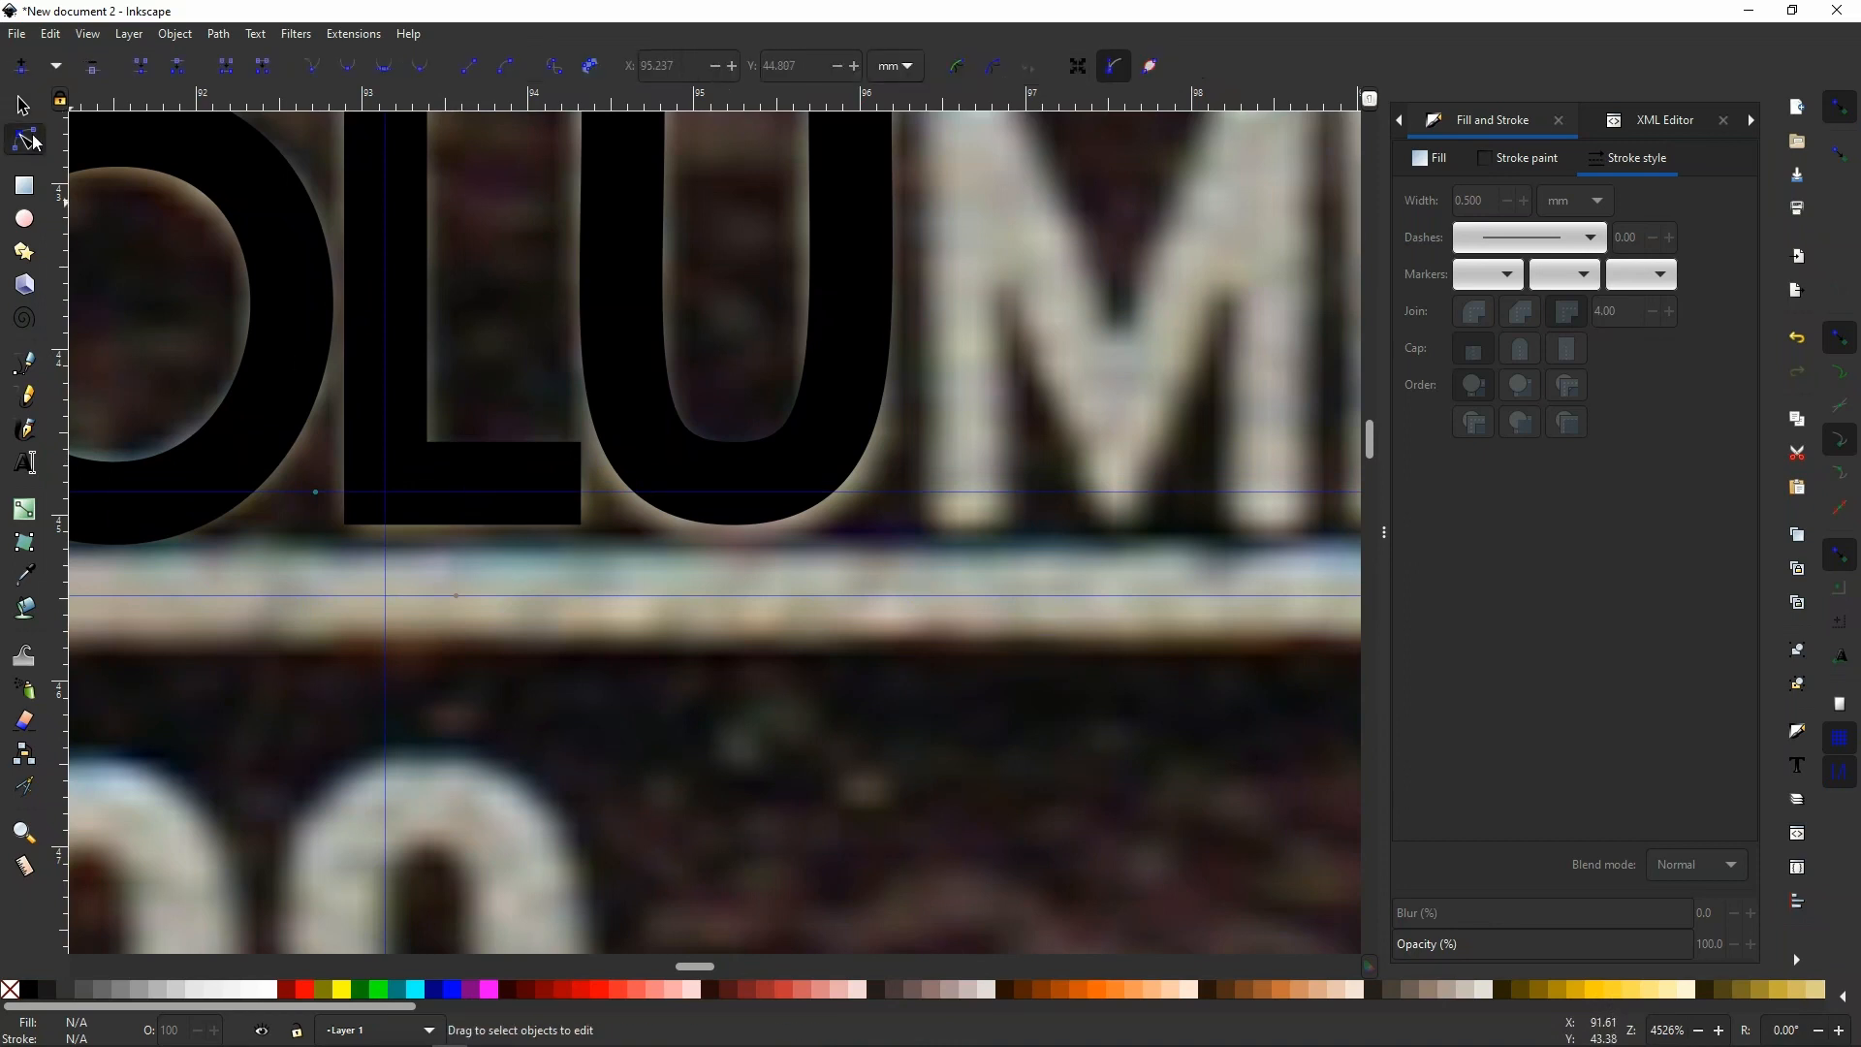
click(393, 485)
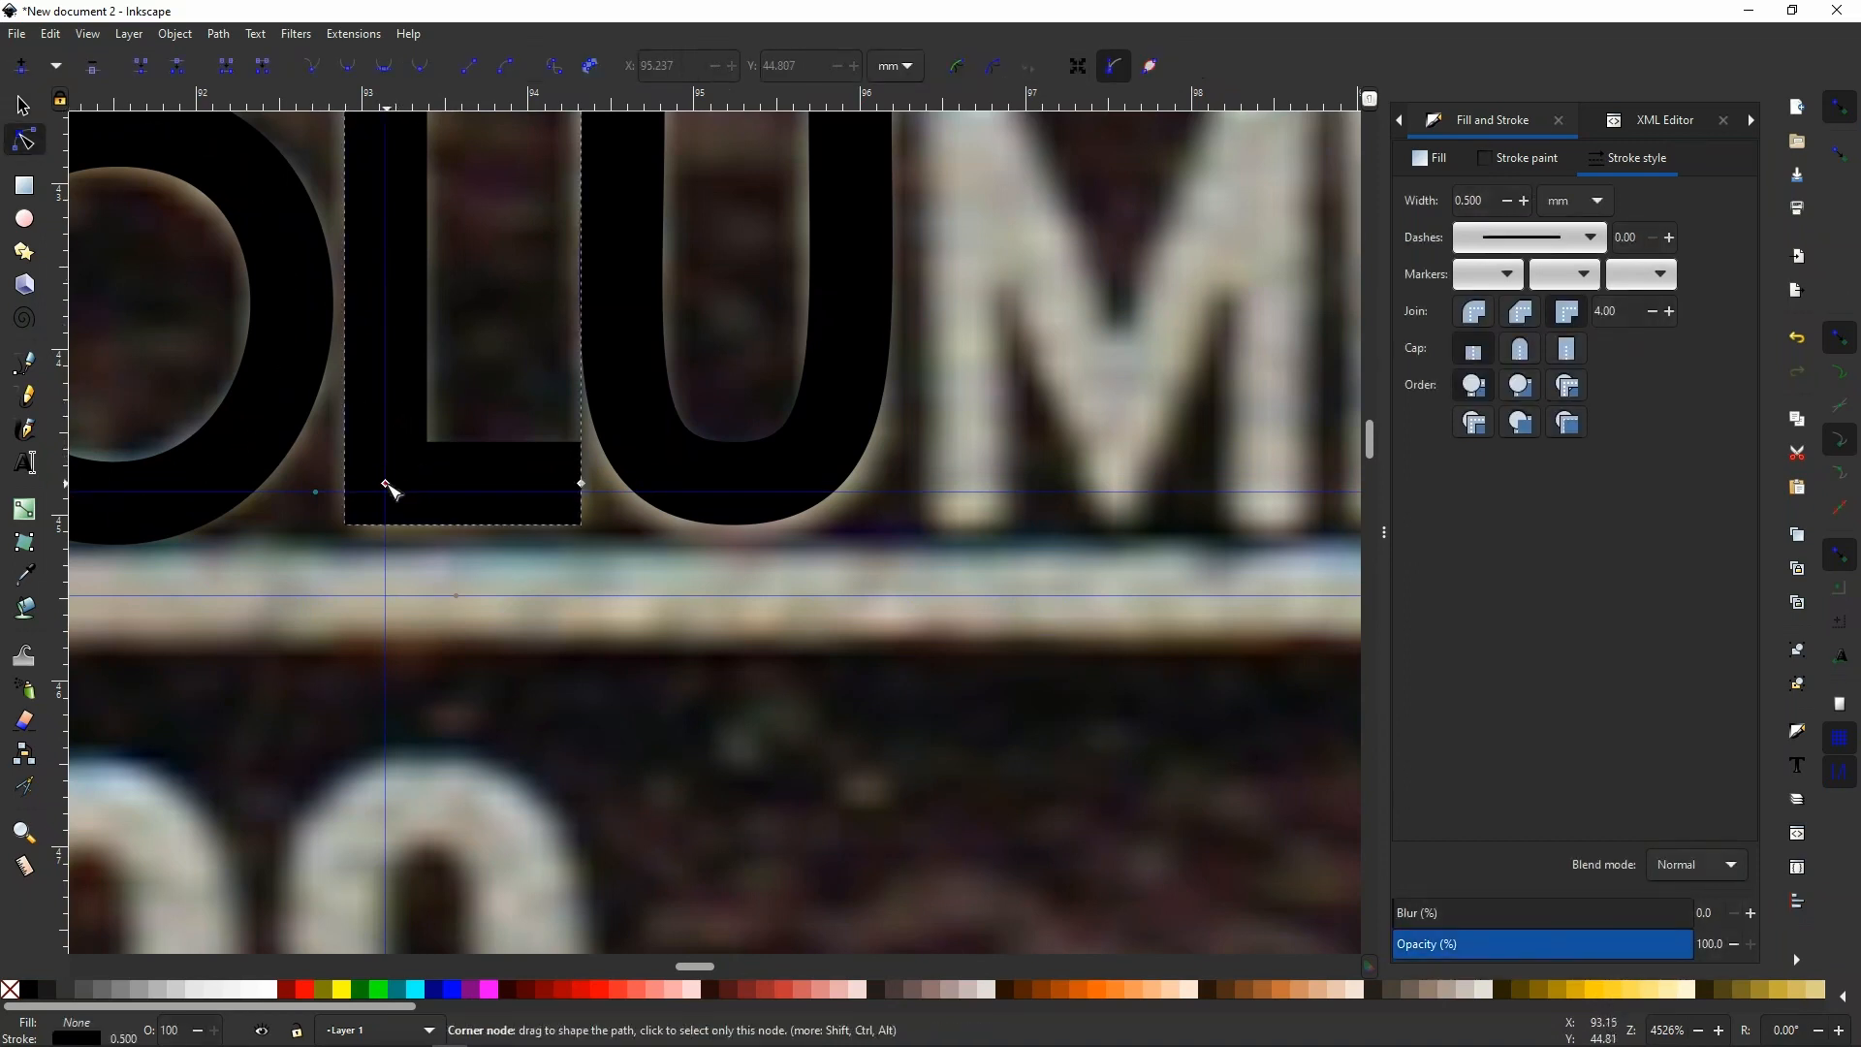
drag(387, 484, 386, 492)
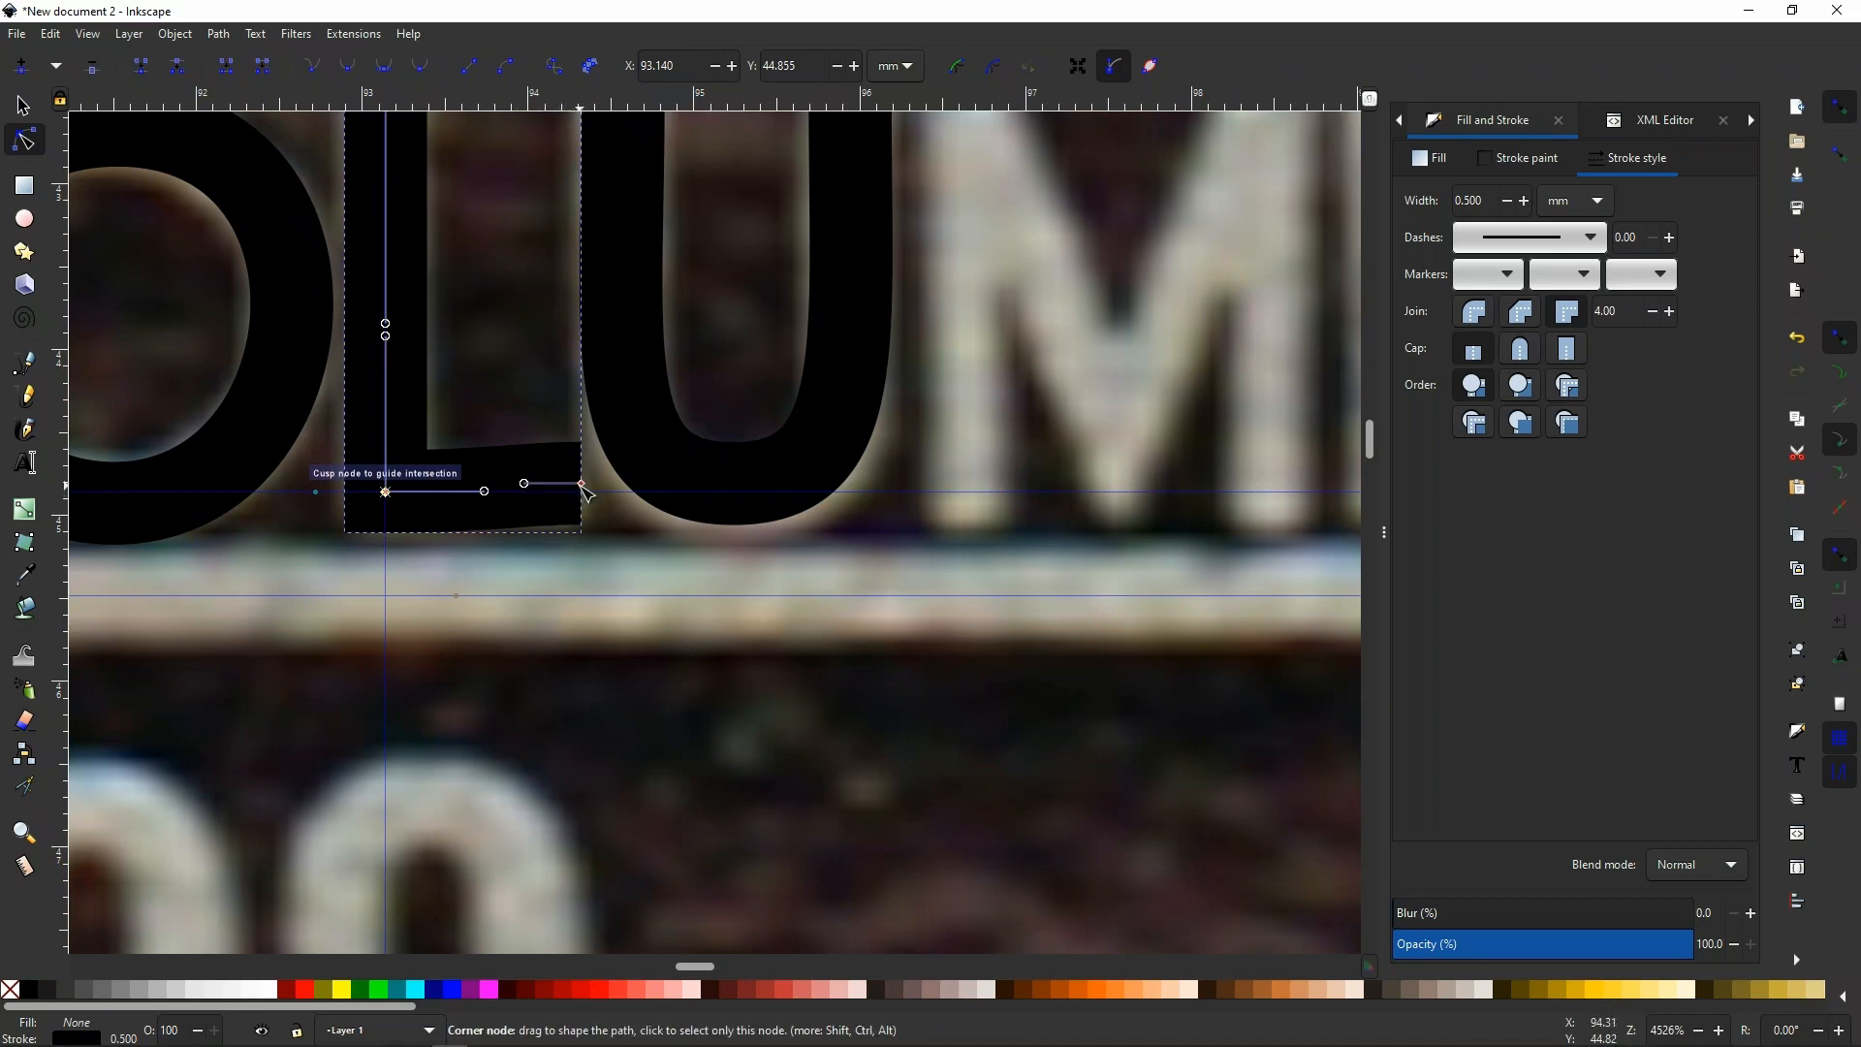
drag(583, 485, 578, 492)
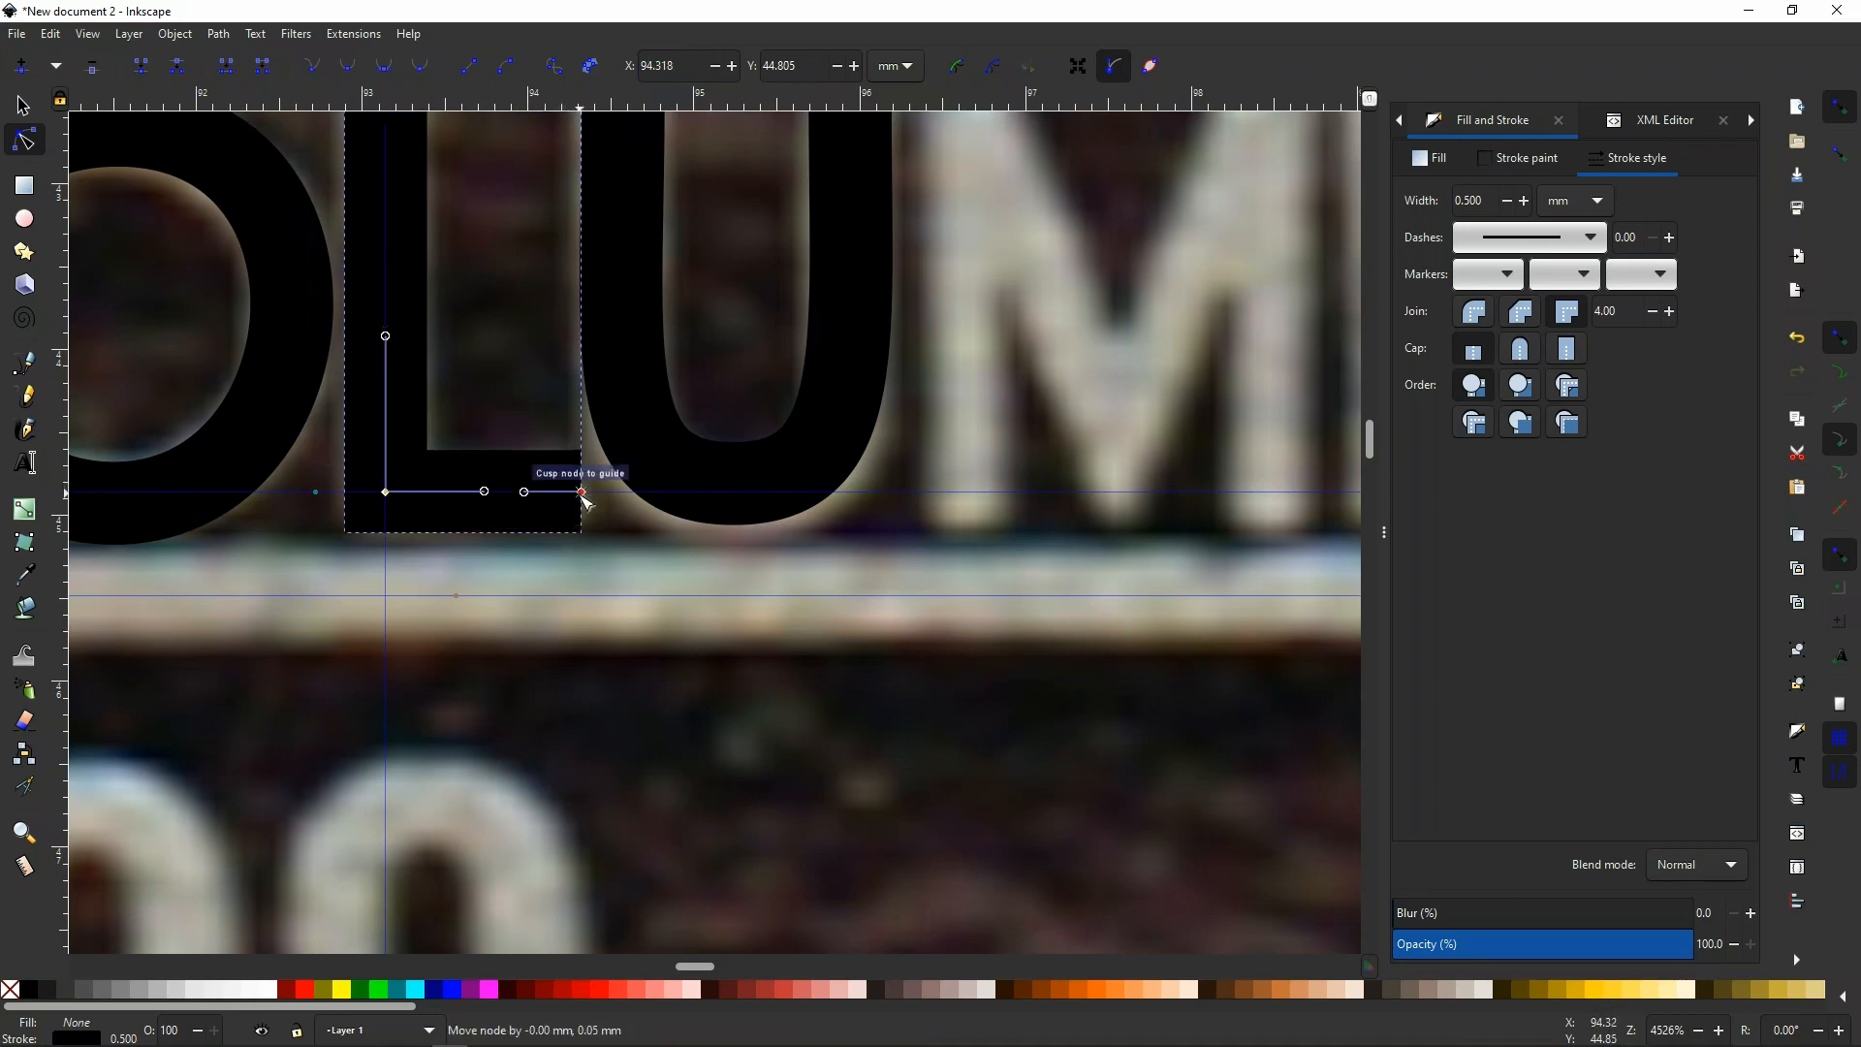
Lower the U's bottom node onto the same horizontal guide as the L's base.
click(736, 487)
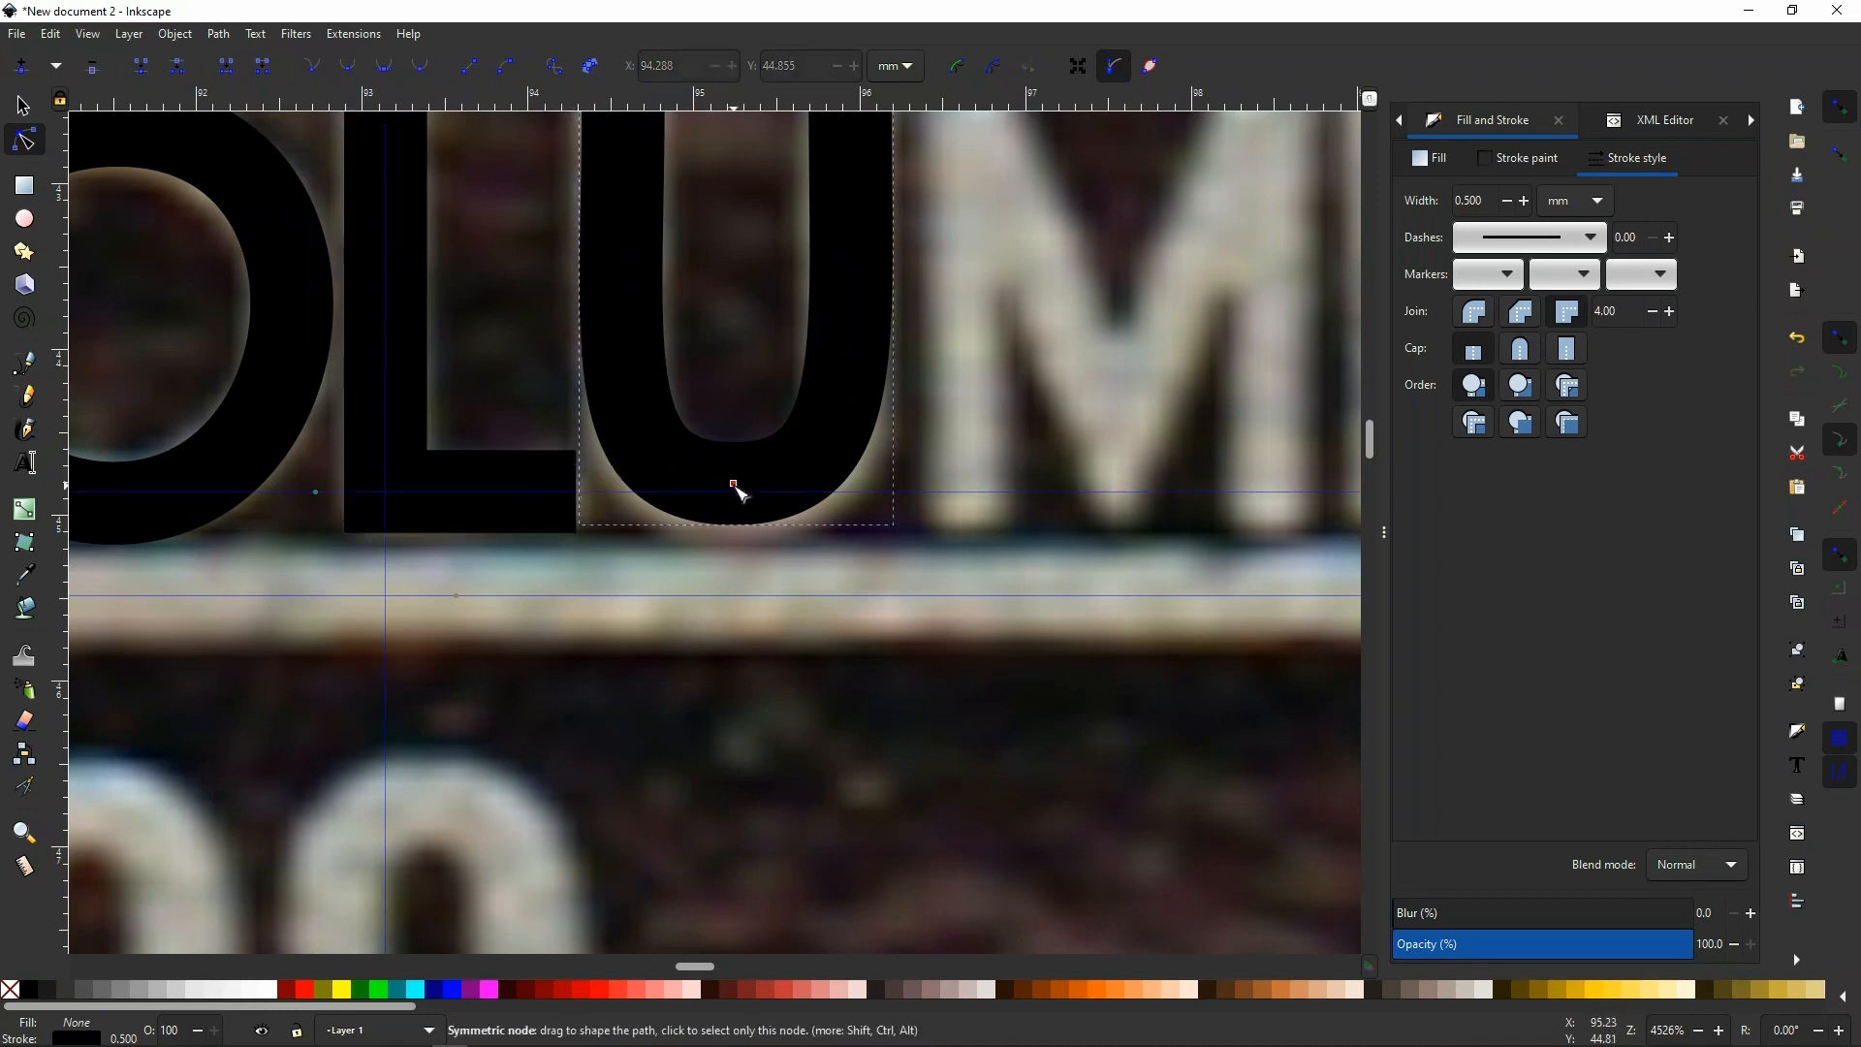
drag(735, 485, 736, 494)
scroll(776, 545, down, 1)
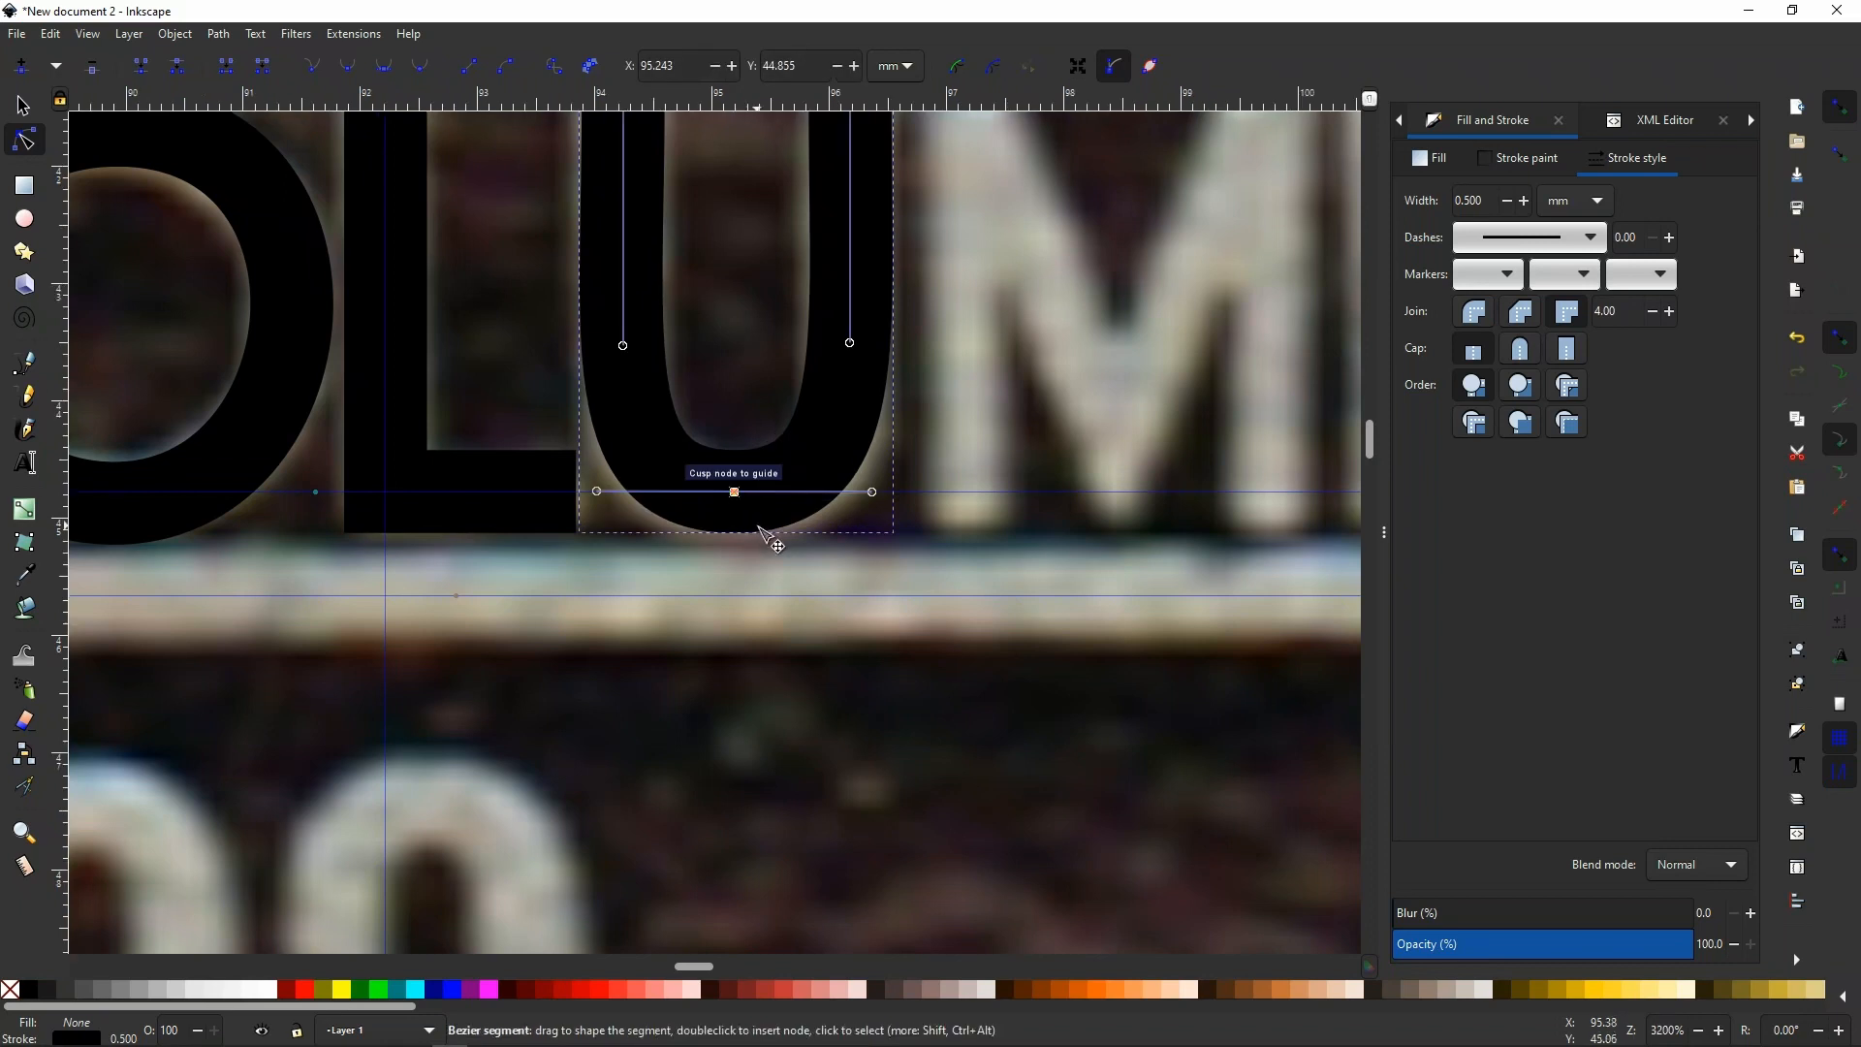
scroll(776, 544, down, 1)
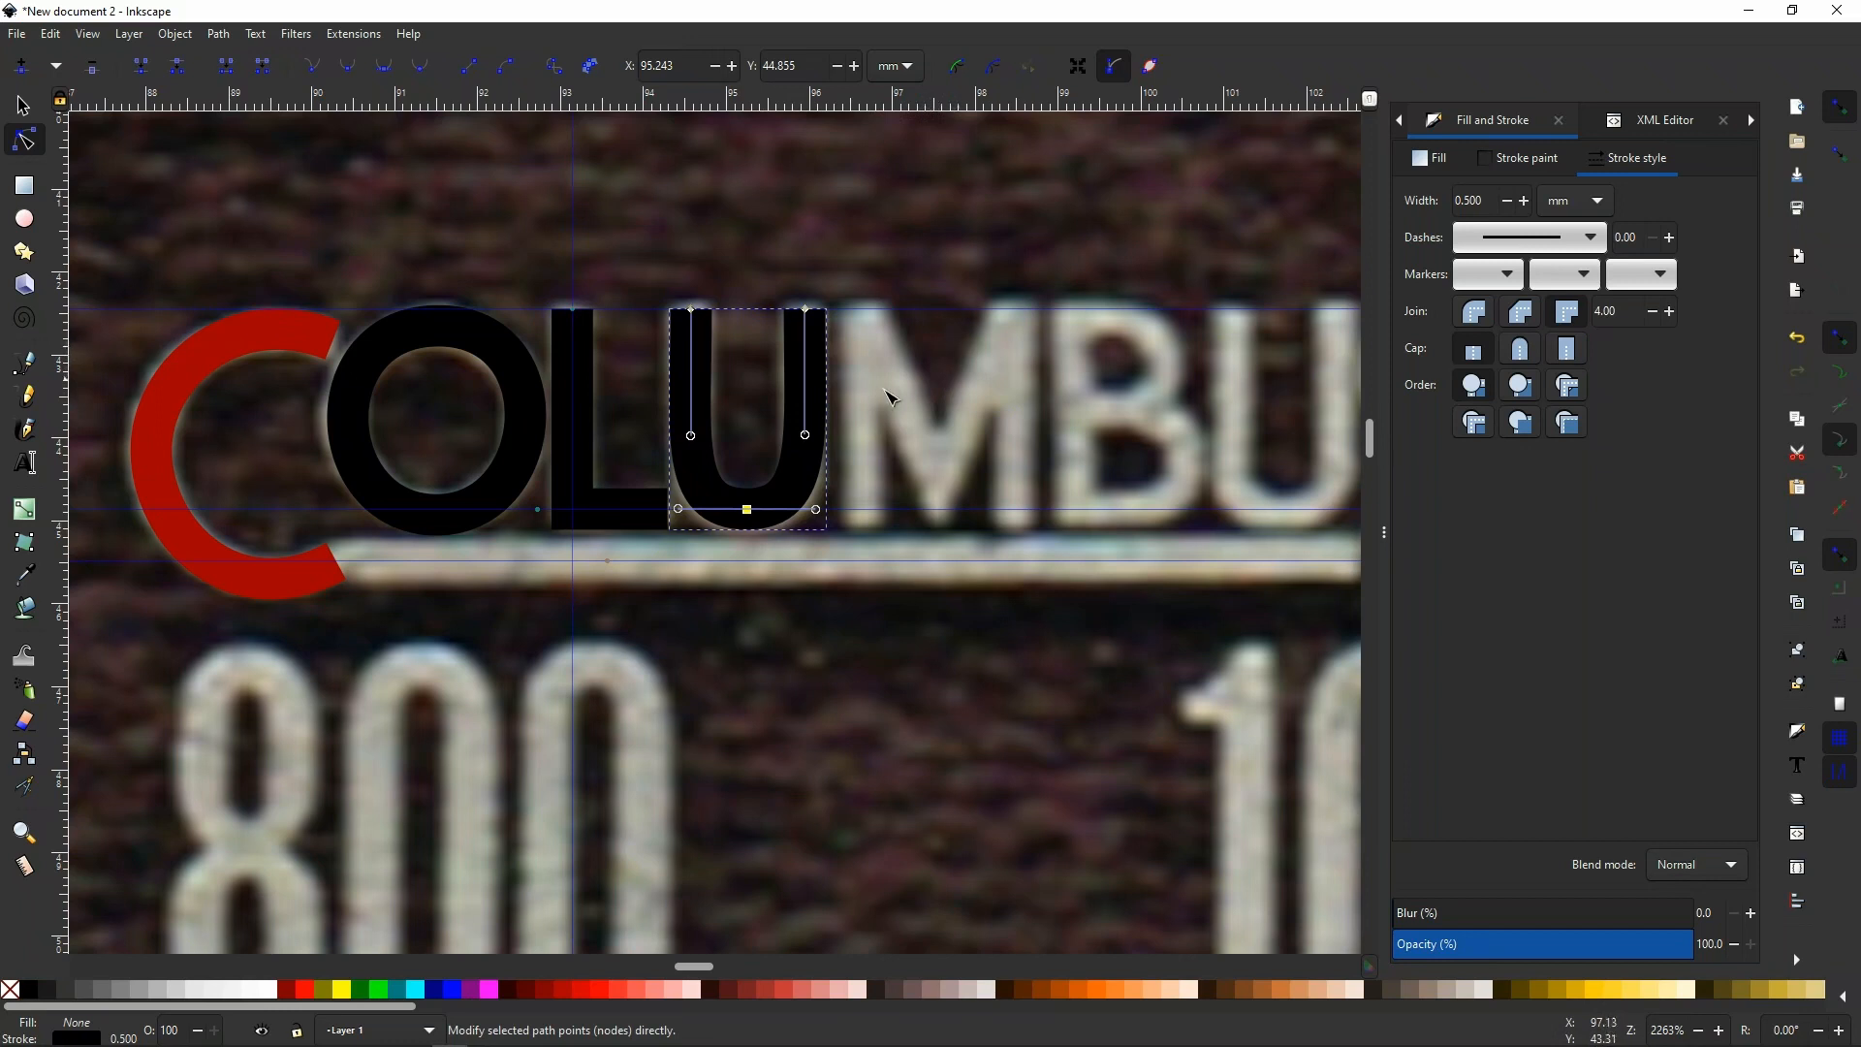
scroll(743, 405, down, 2)
scroll(902, 404, up, 4)
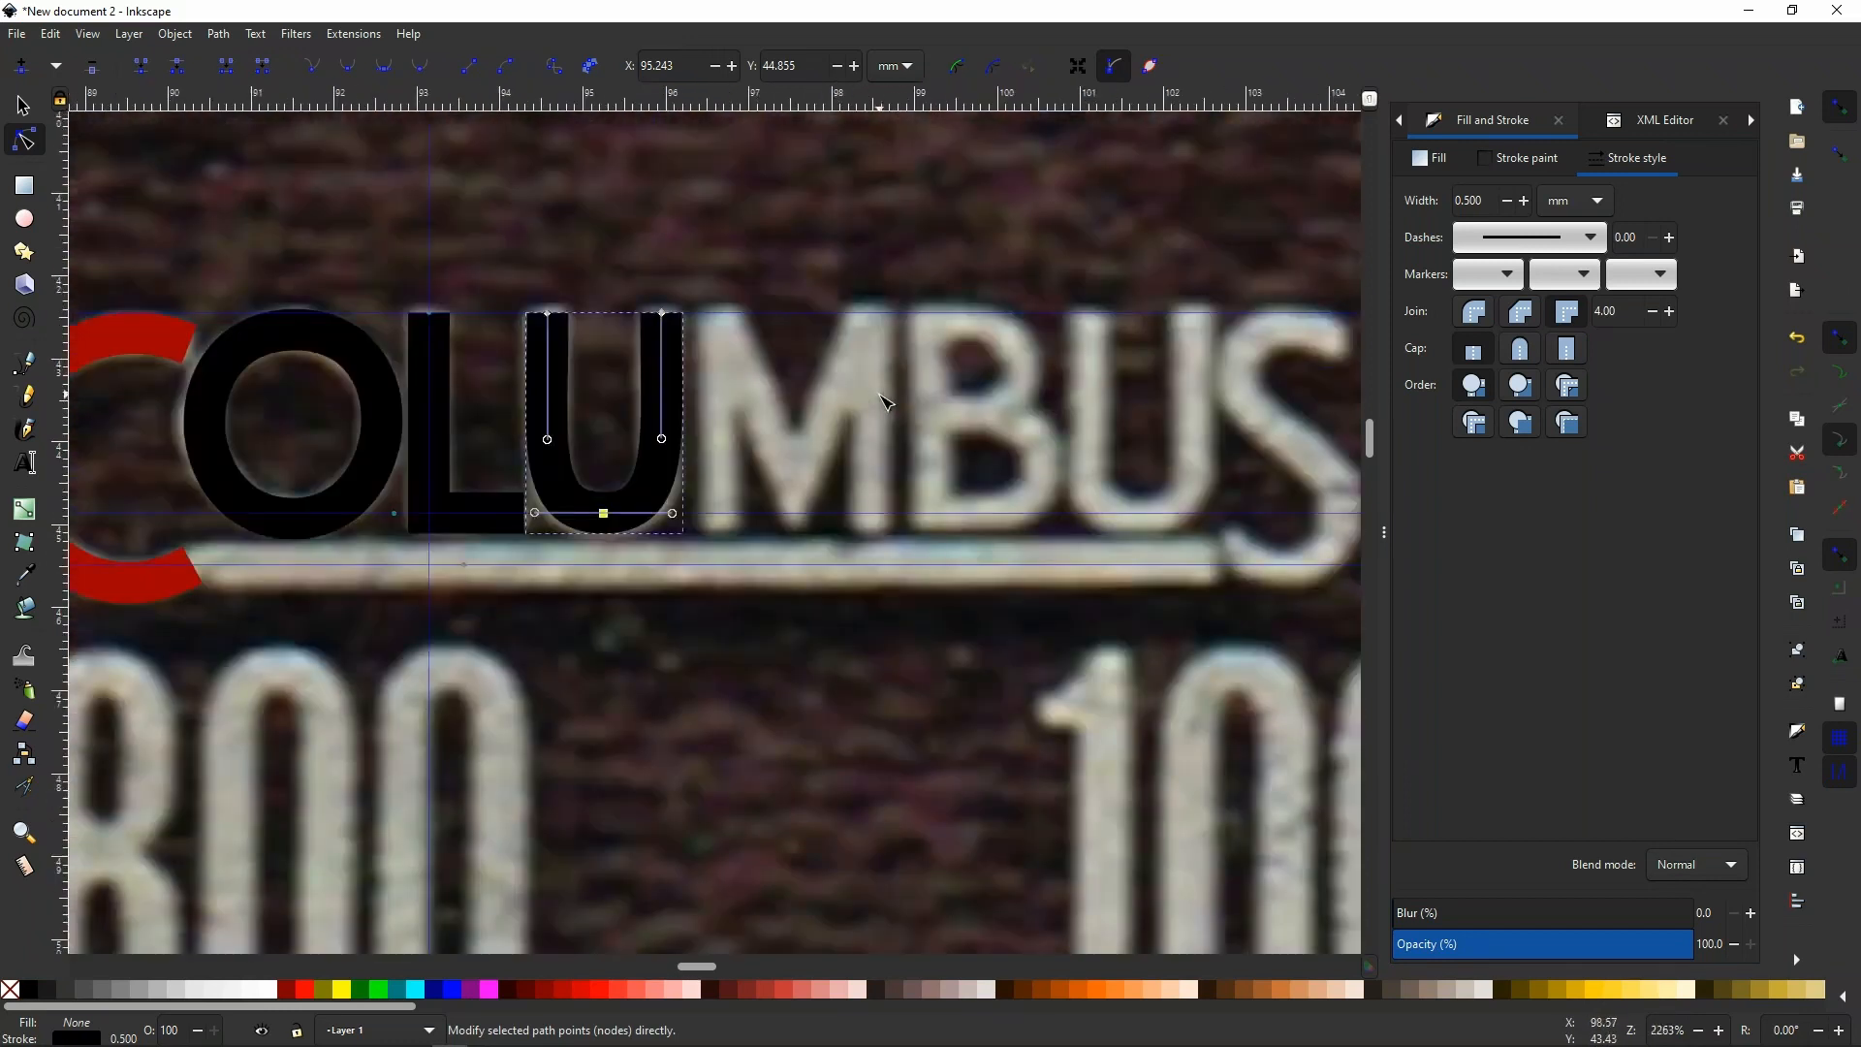
Add a horizontal guide along the bottom edge of the L and U.
click(27, 395)
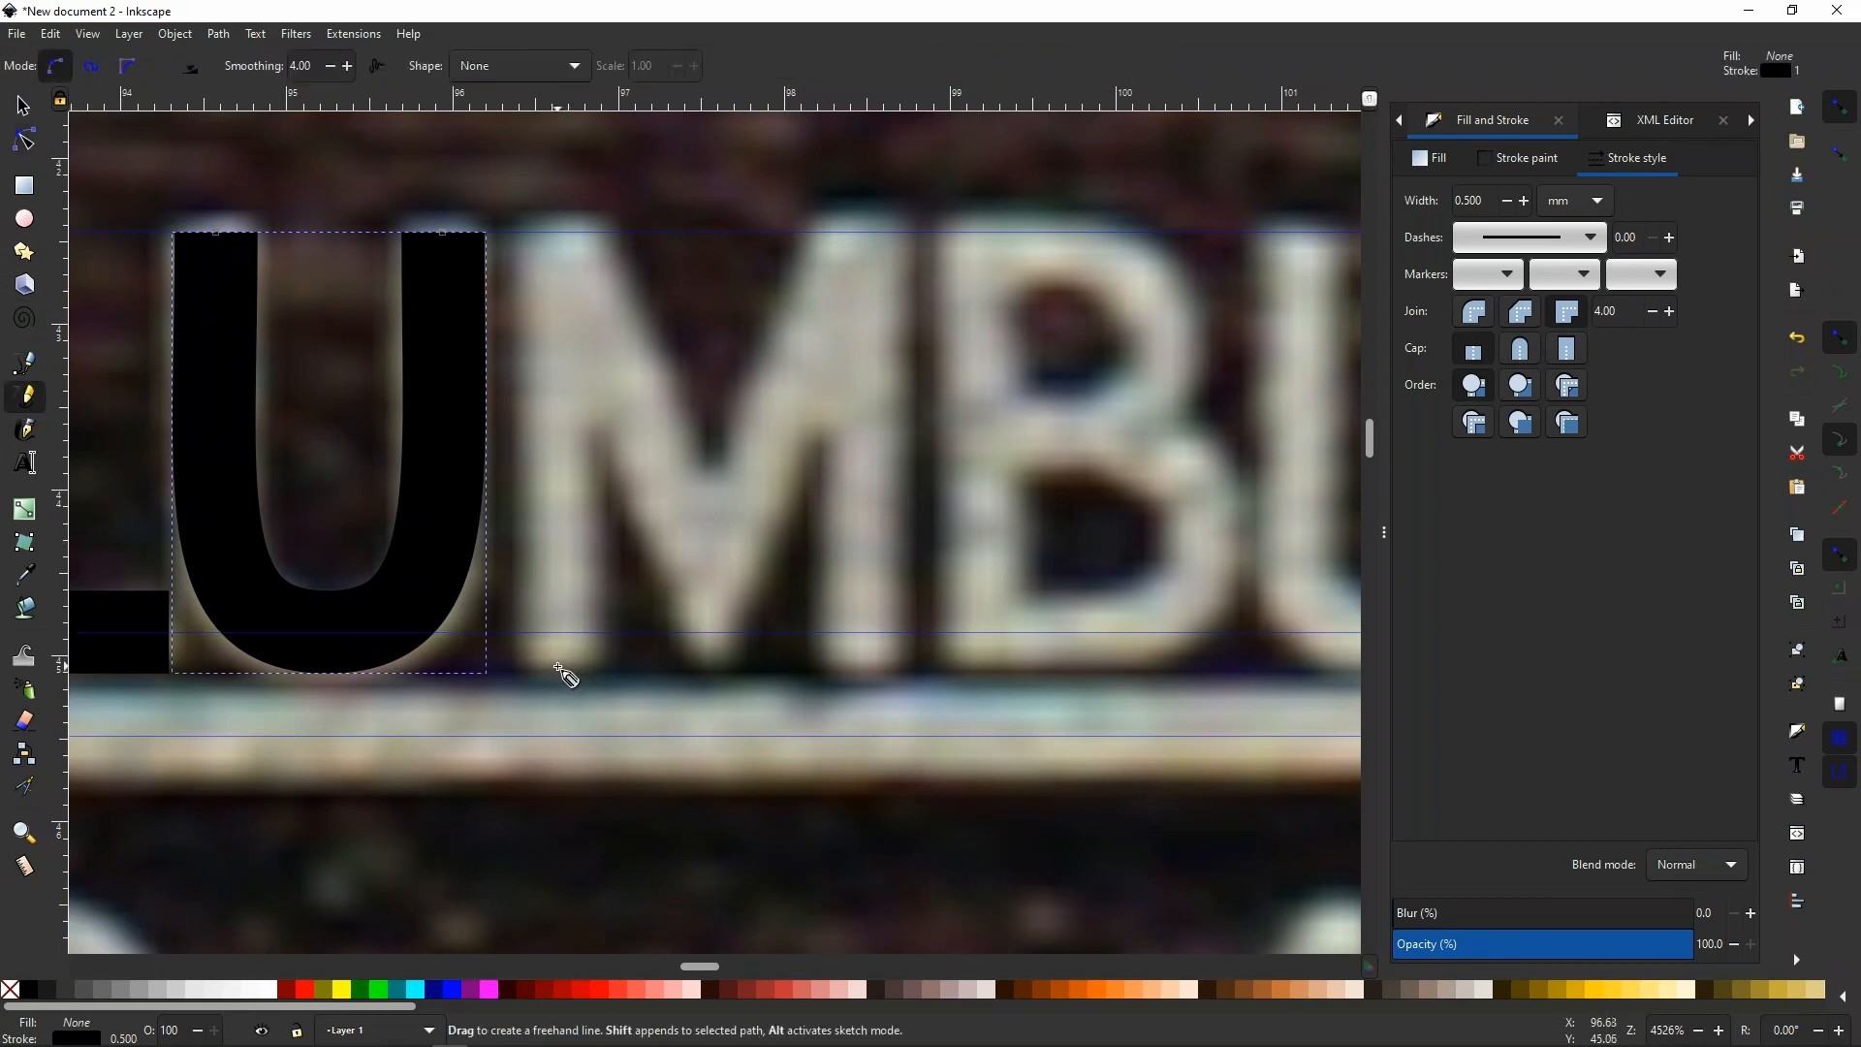
scroll(567, 677, down, 2)
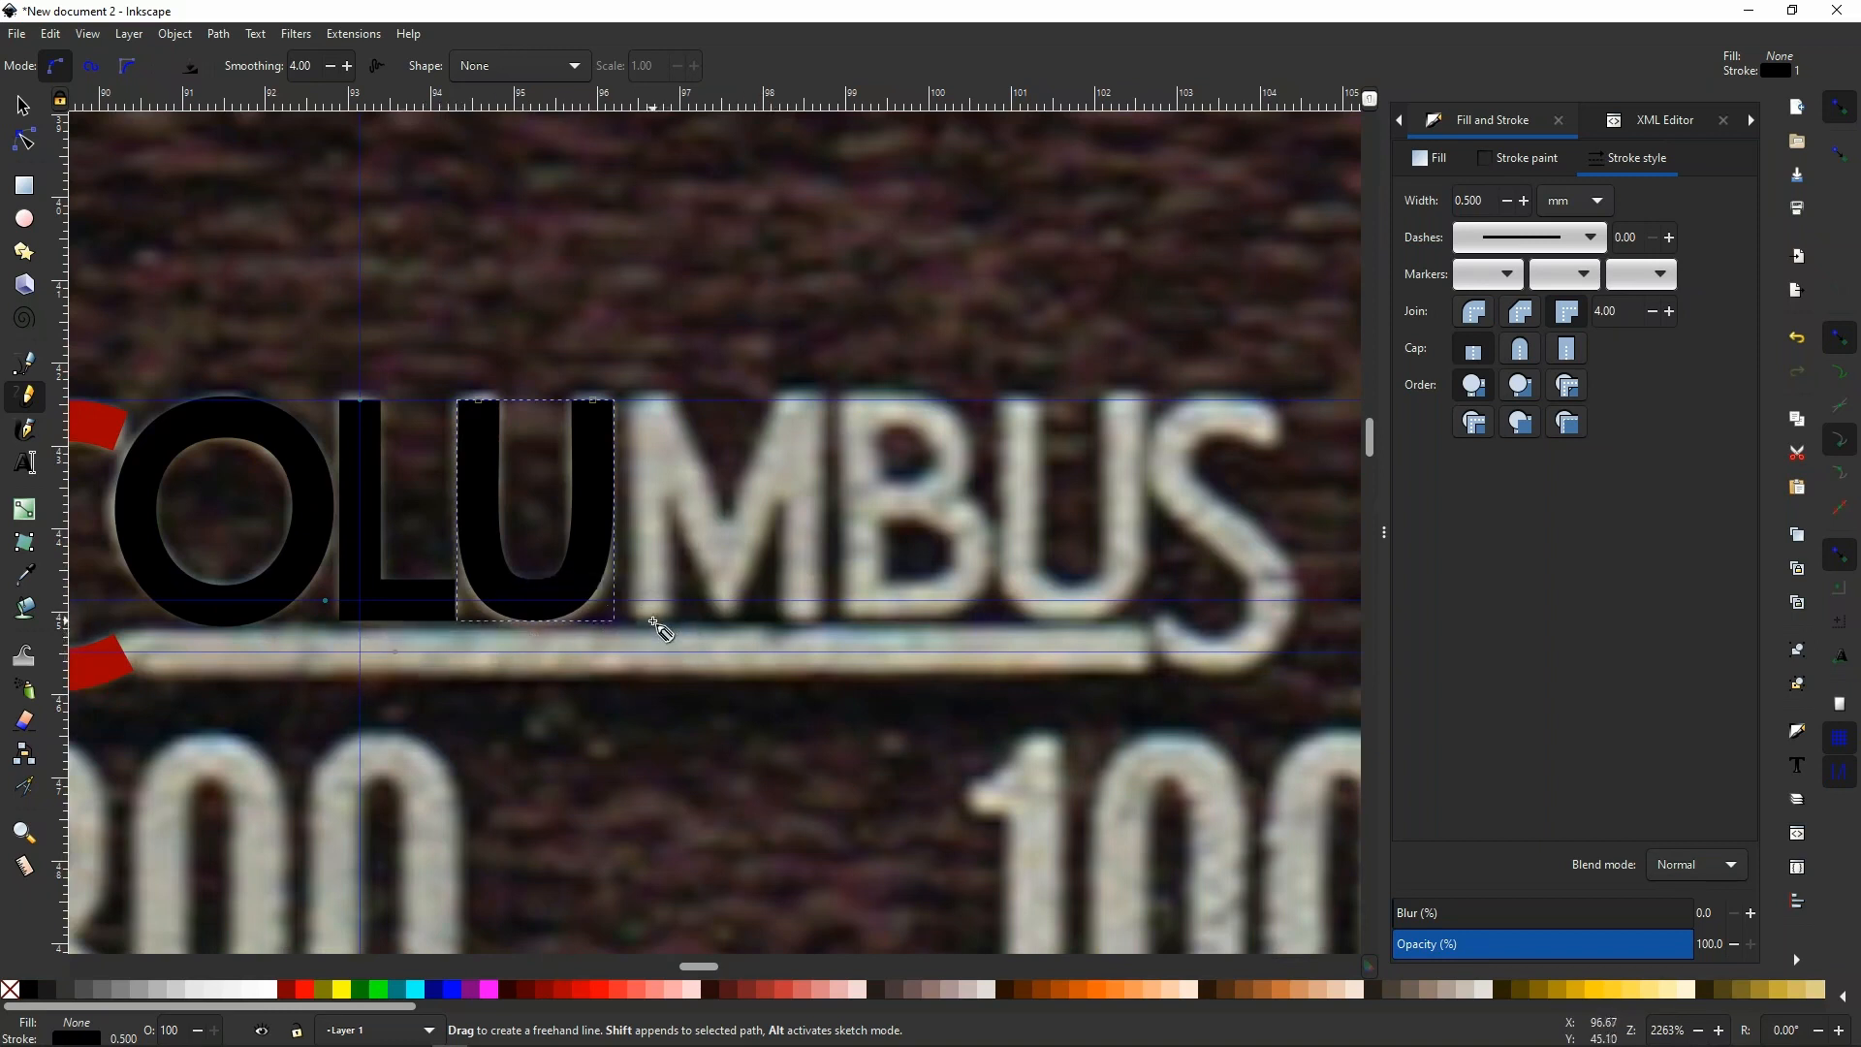
drag(648, 375, 536, 622)
scroll(538, 625, up, 7)
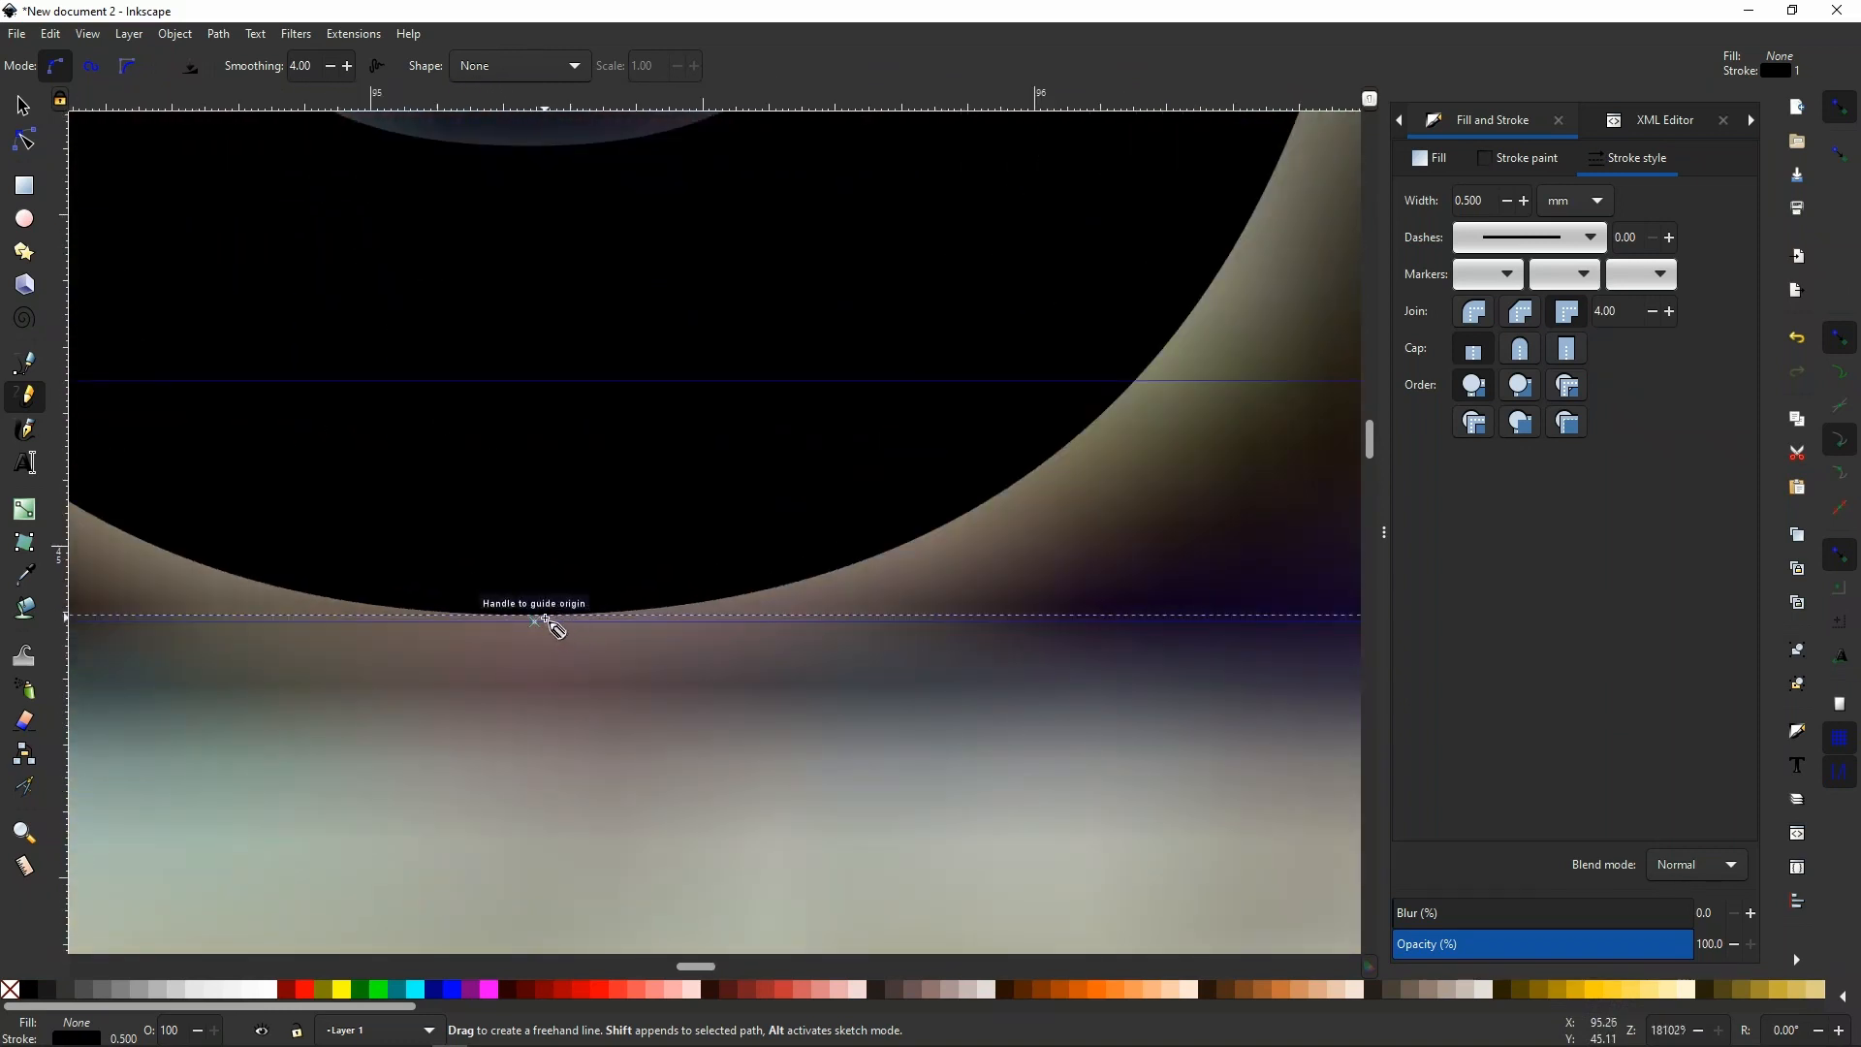
scroll(547, 628, down, 2)
scroll(509, 625, down, 3)
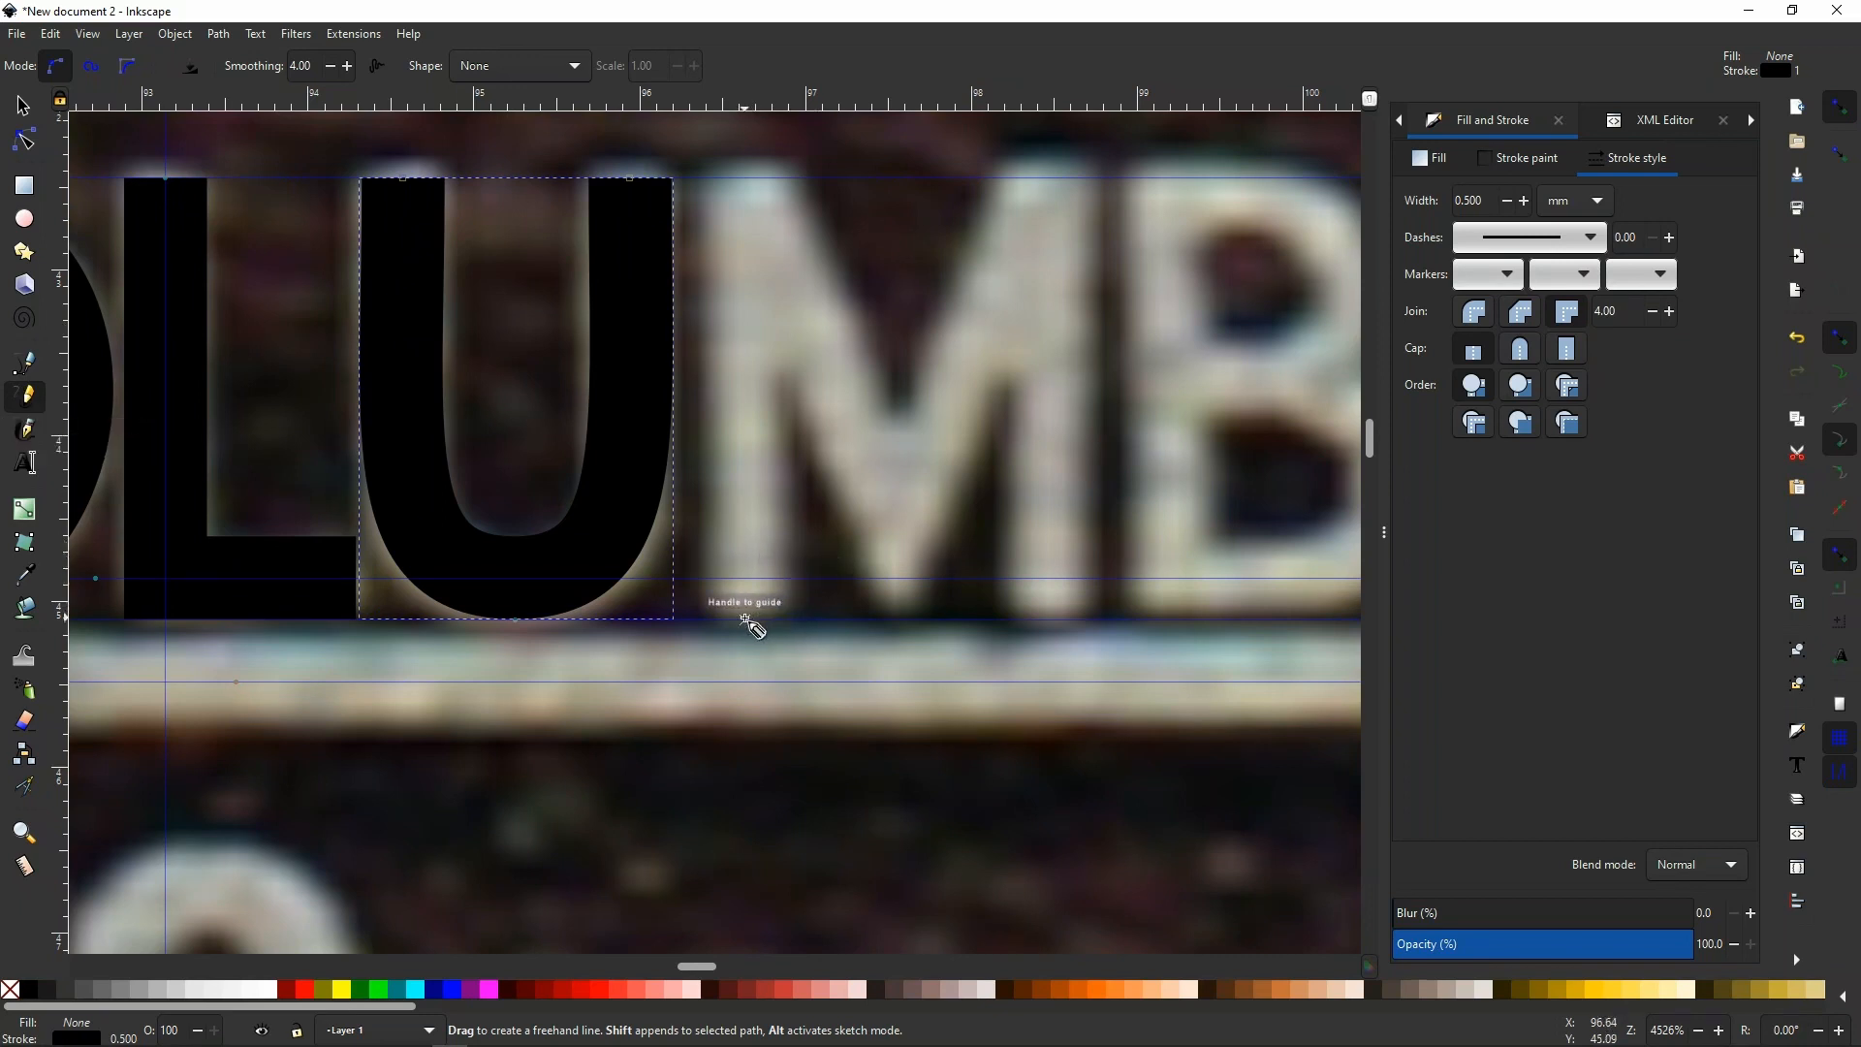
Trace the M with connected straight freehand lines between the top and baseline guides, and set its stroke width to 0.5 mm.
drag(744, 617, 742, 181)
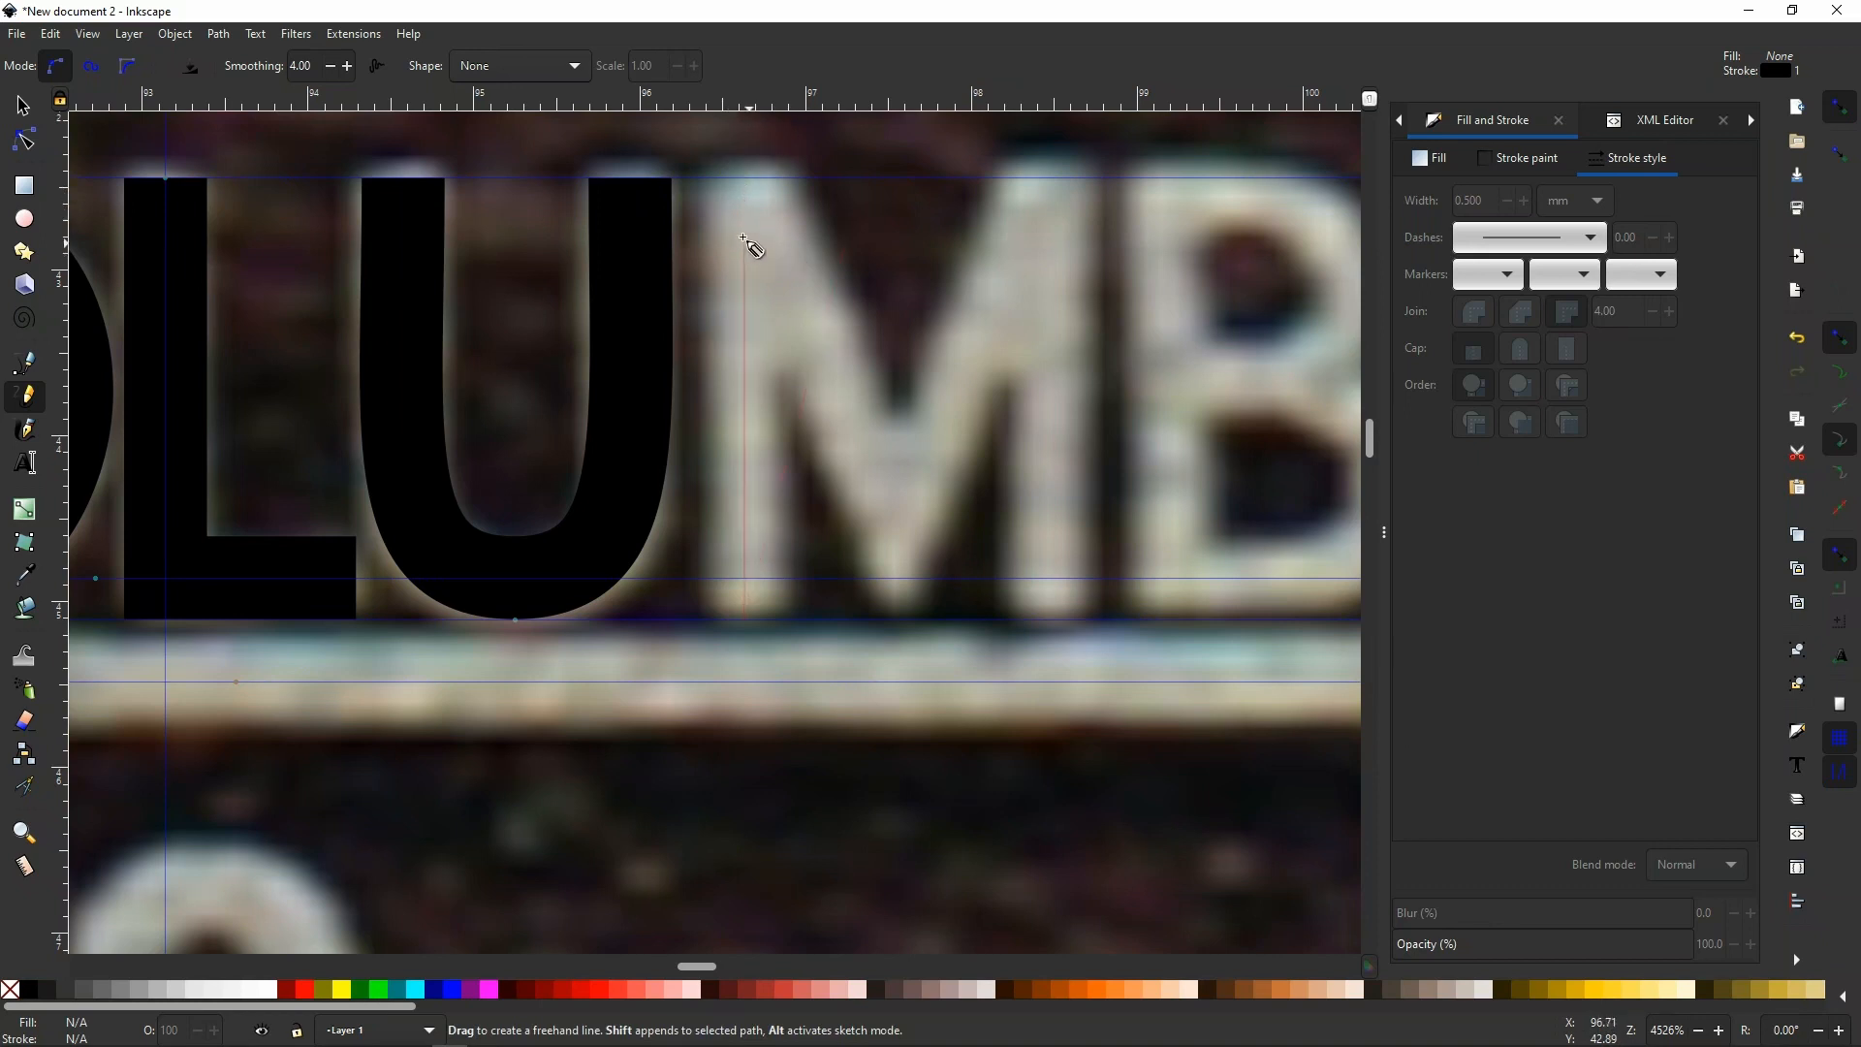
click(745, 179)
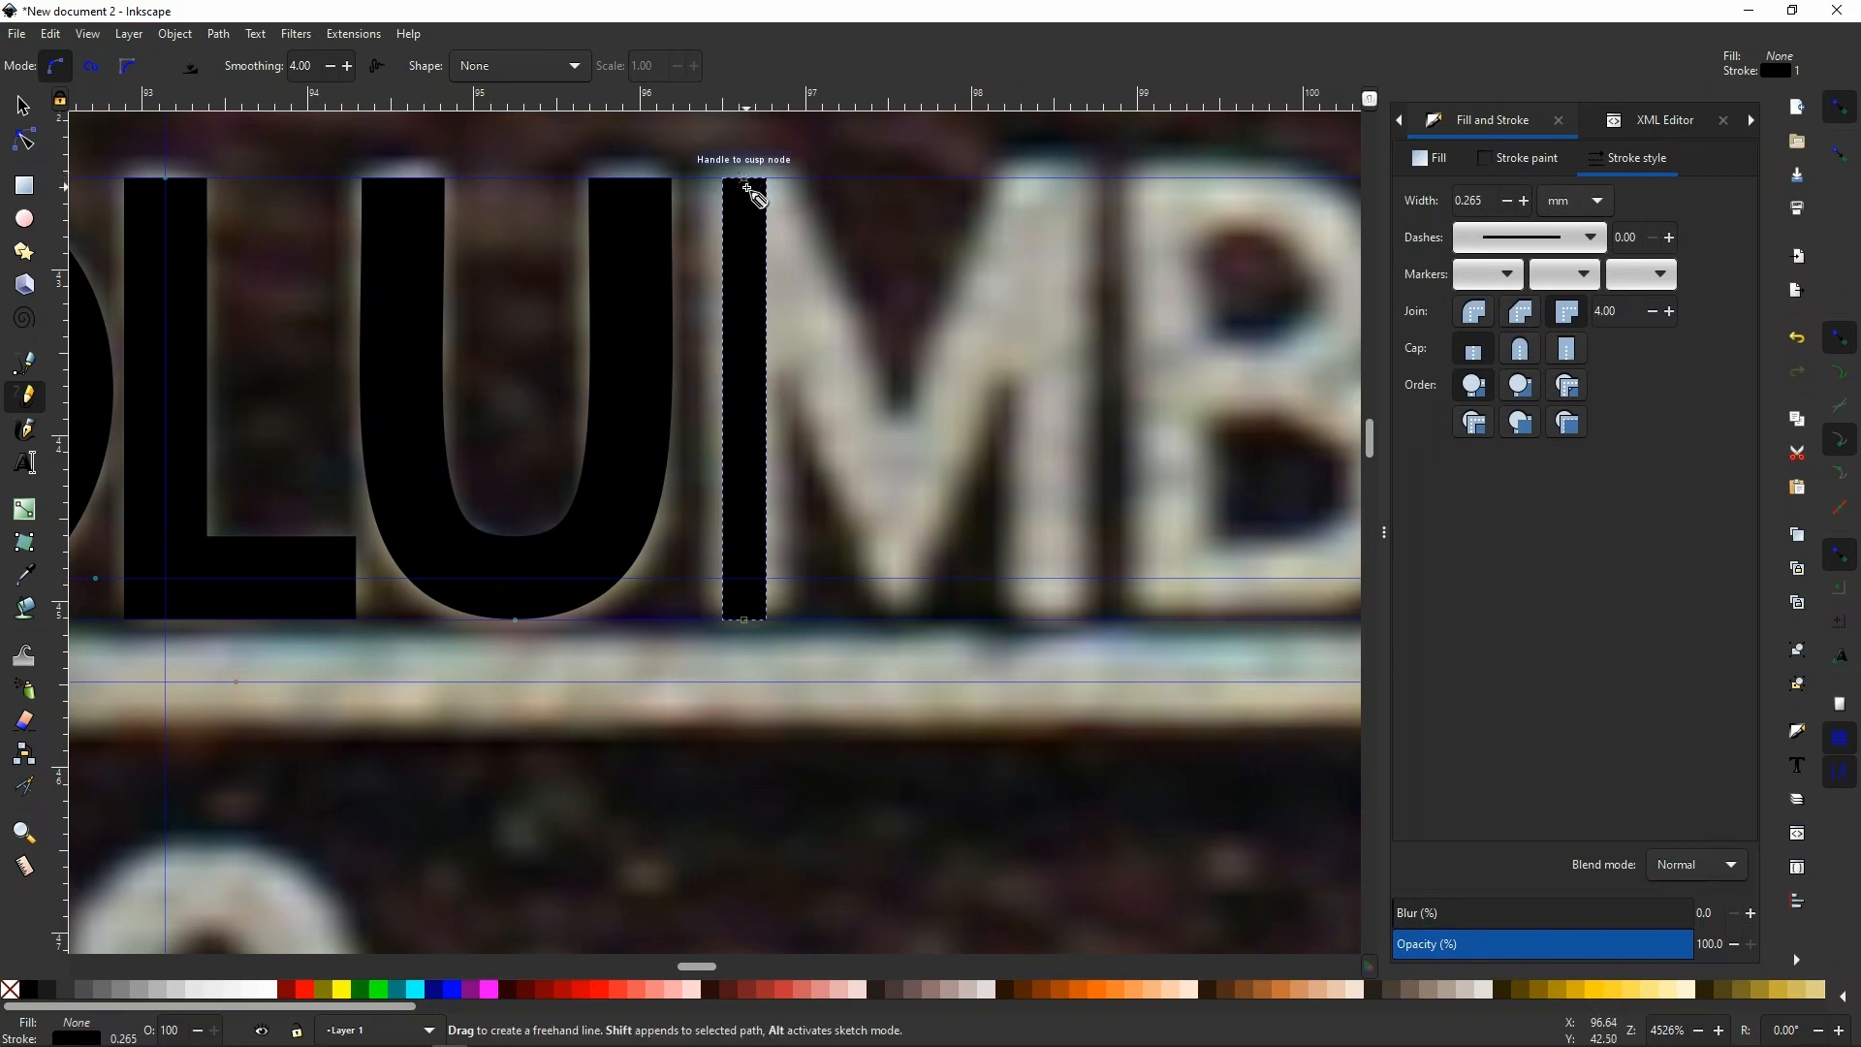
click(744, 179)
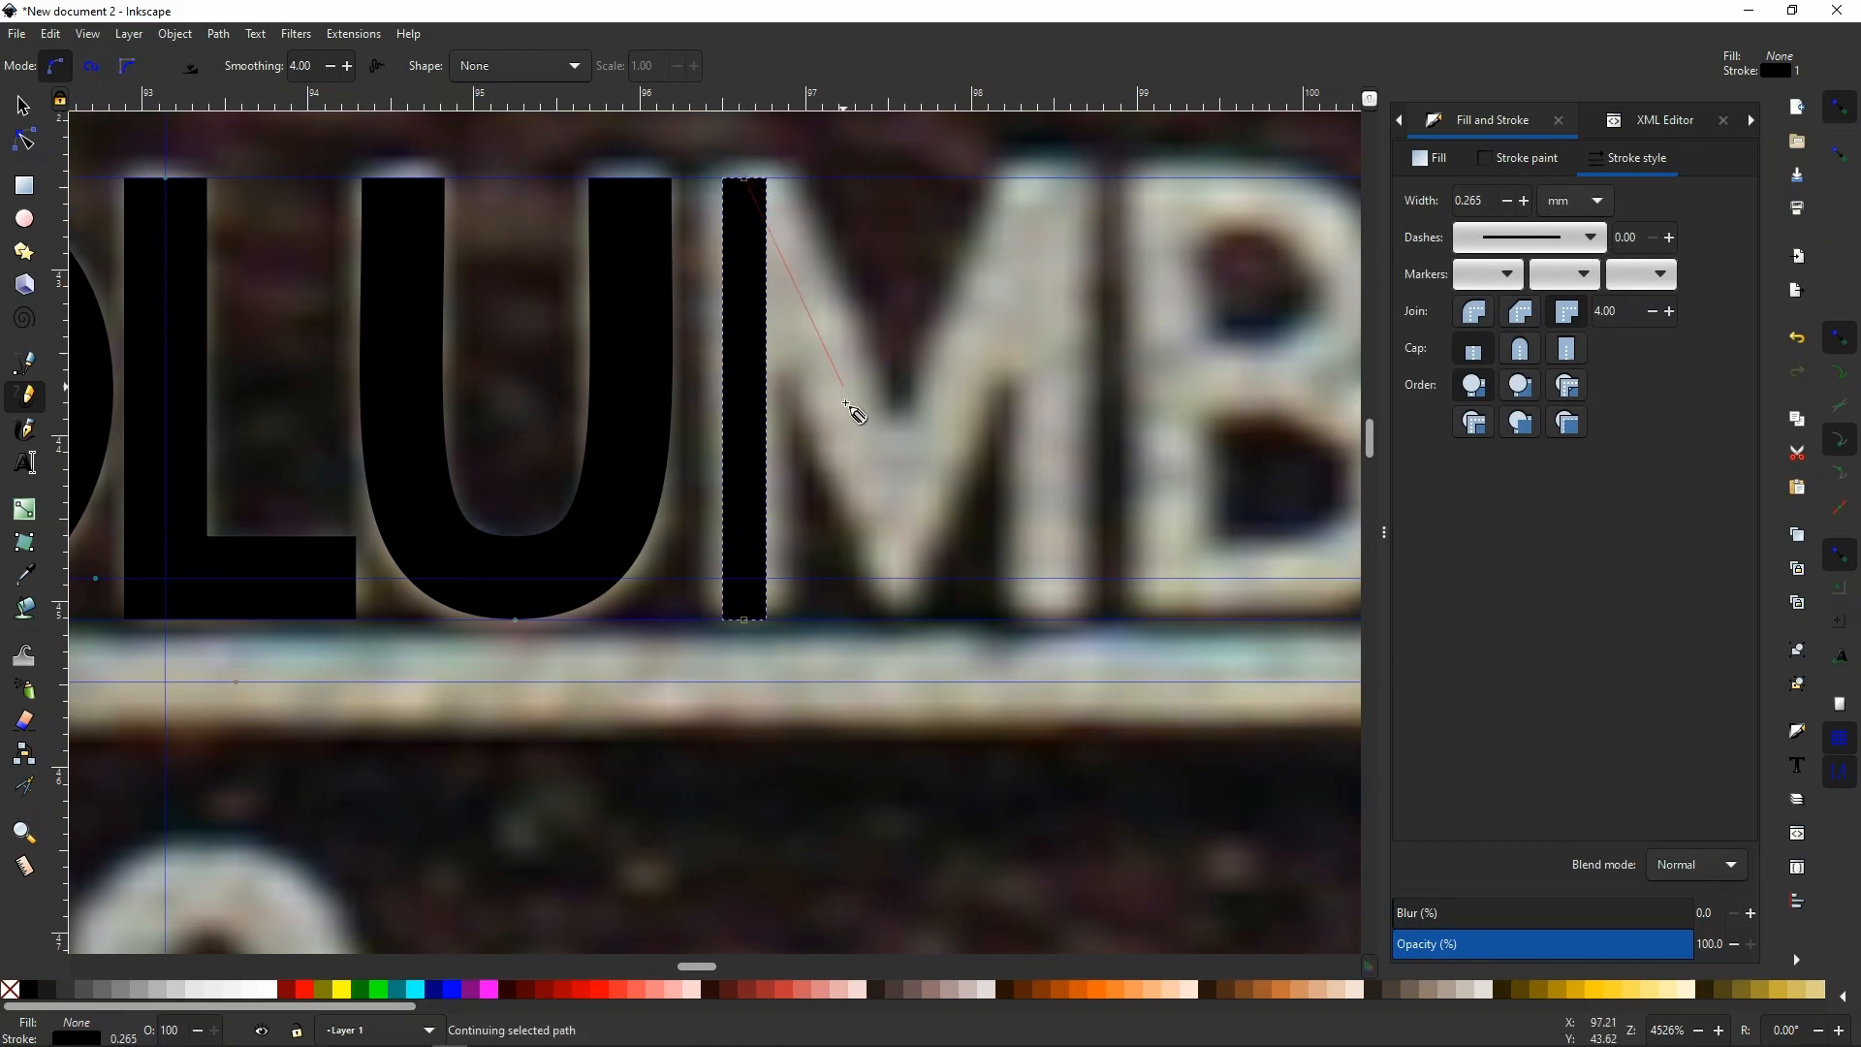
click(894, 510)
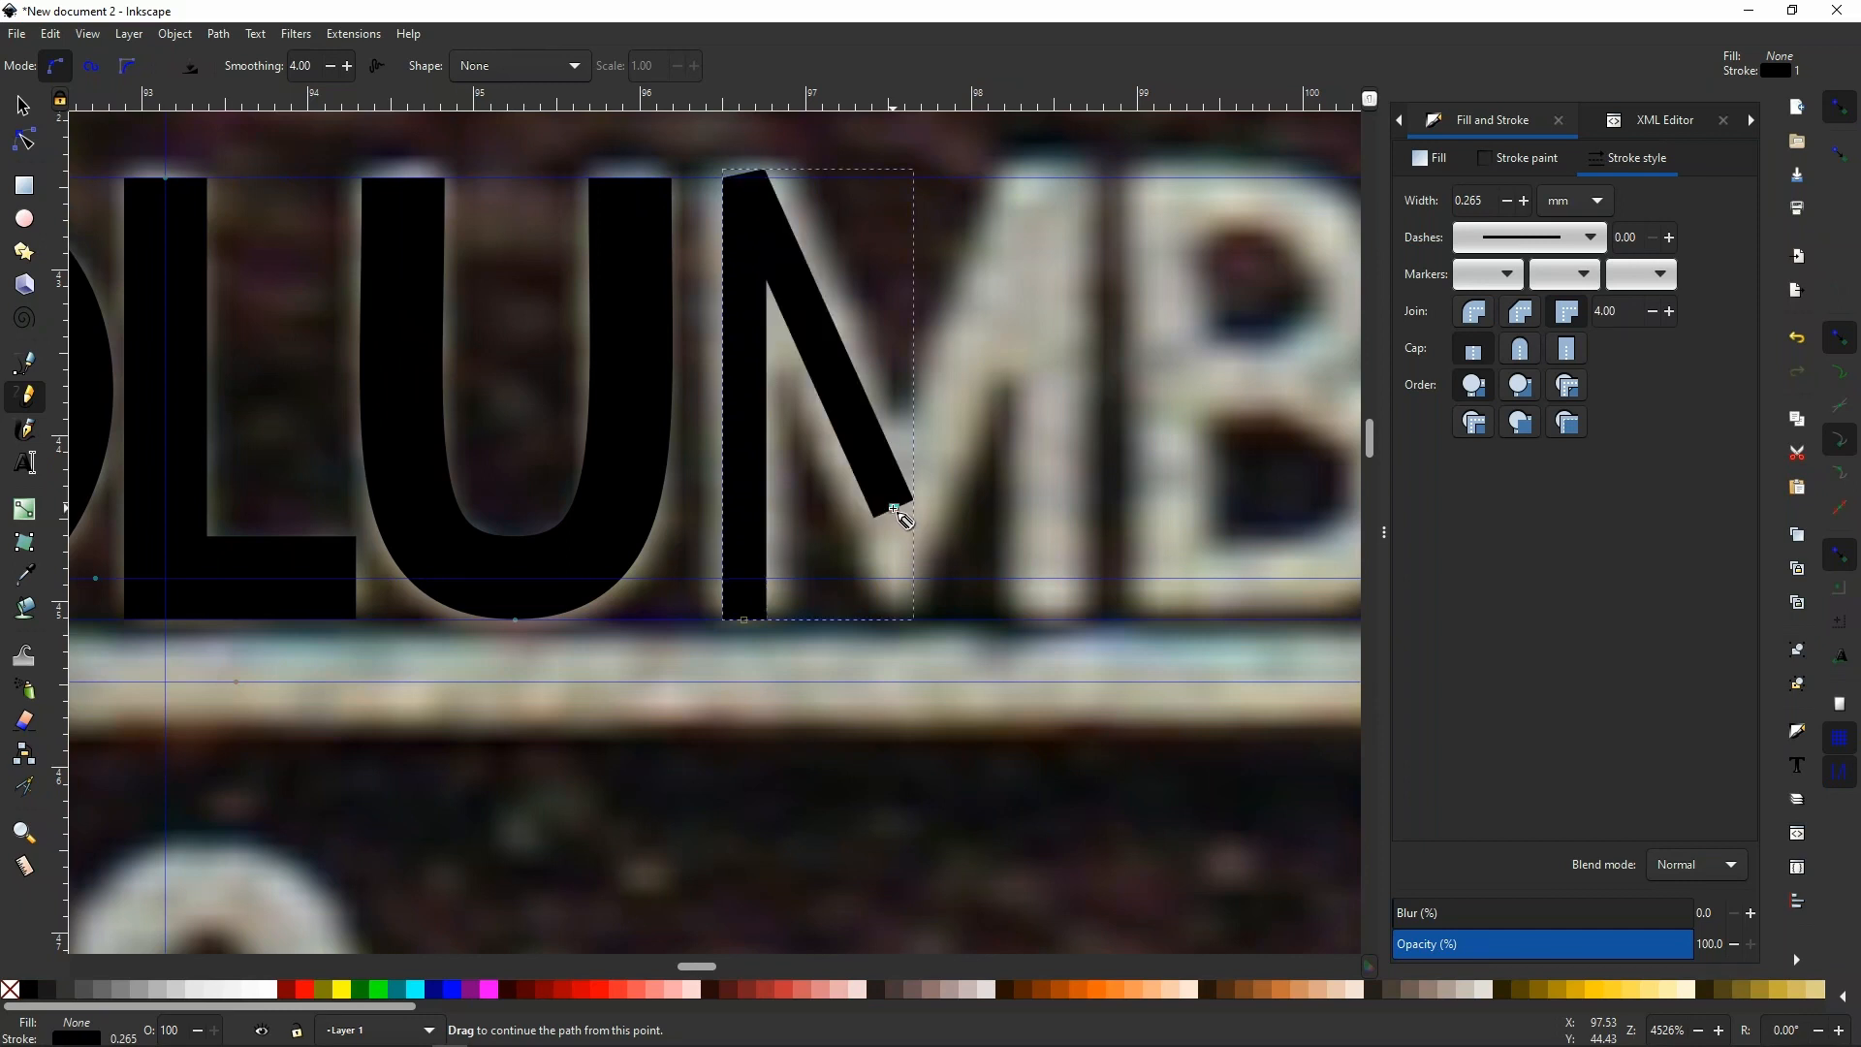
click(1052, 181)
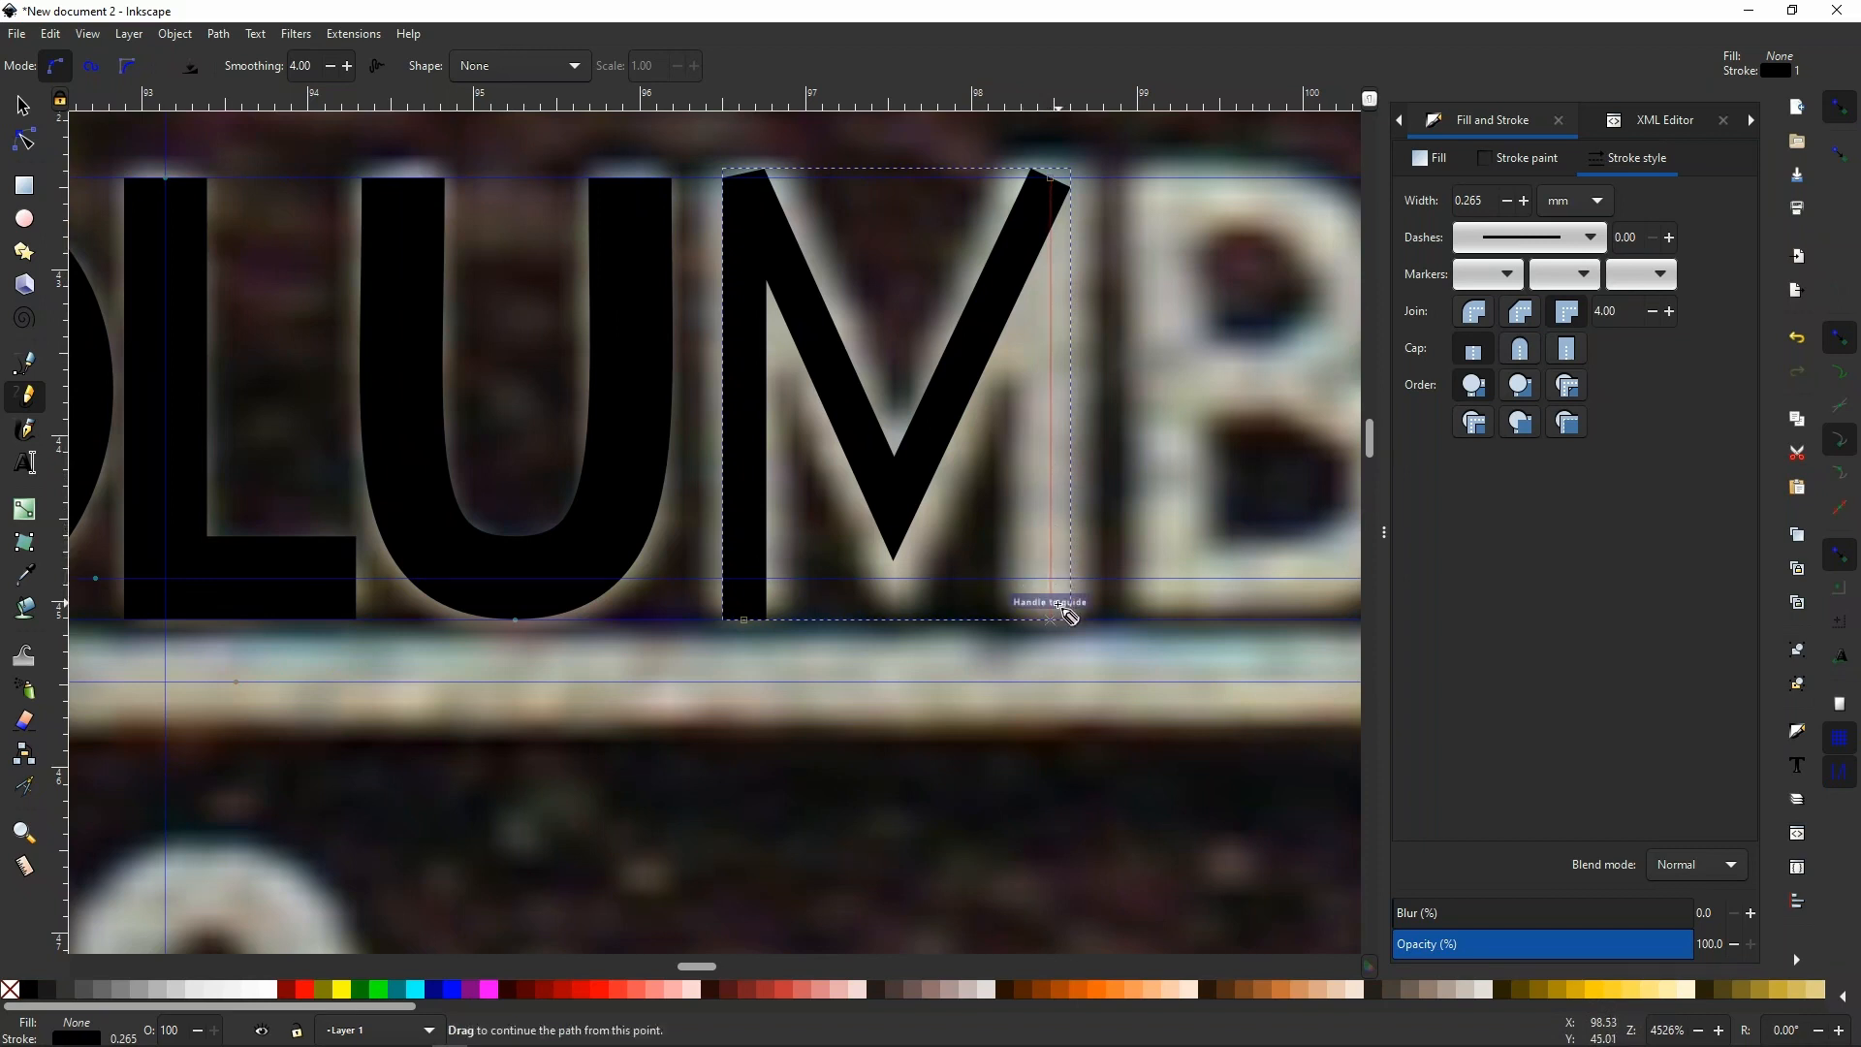
click(1054, 623)
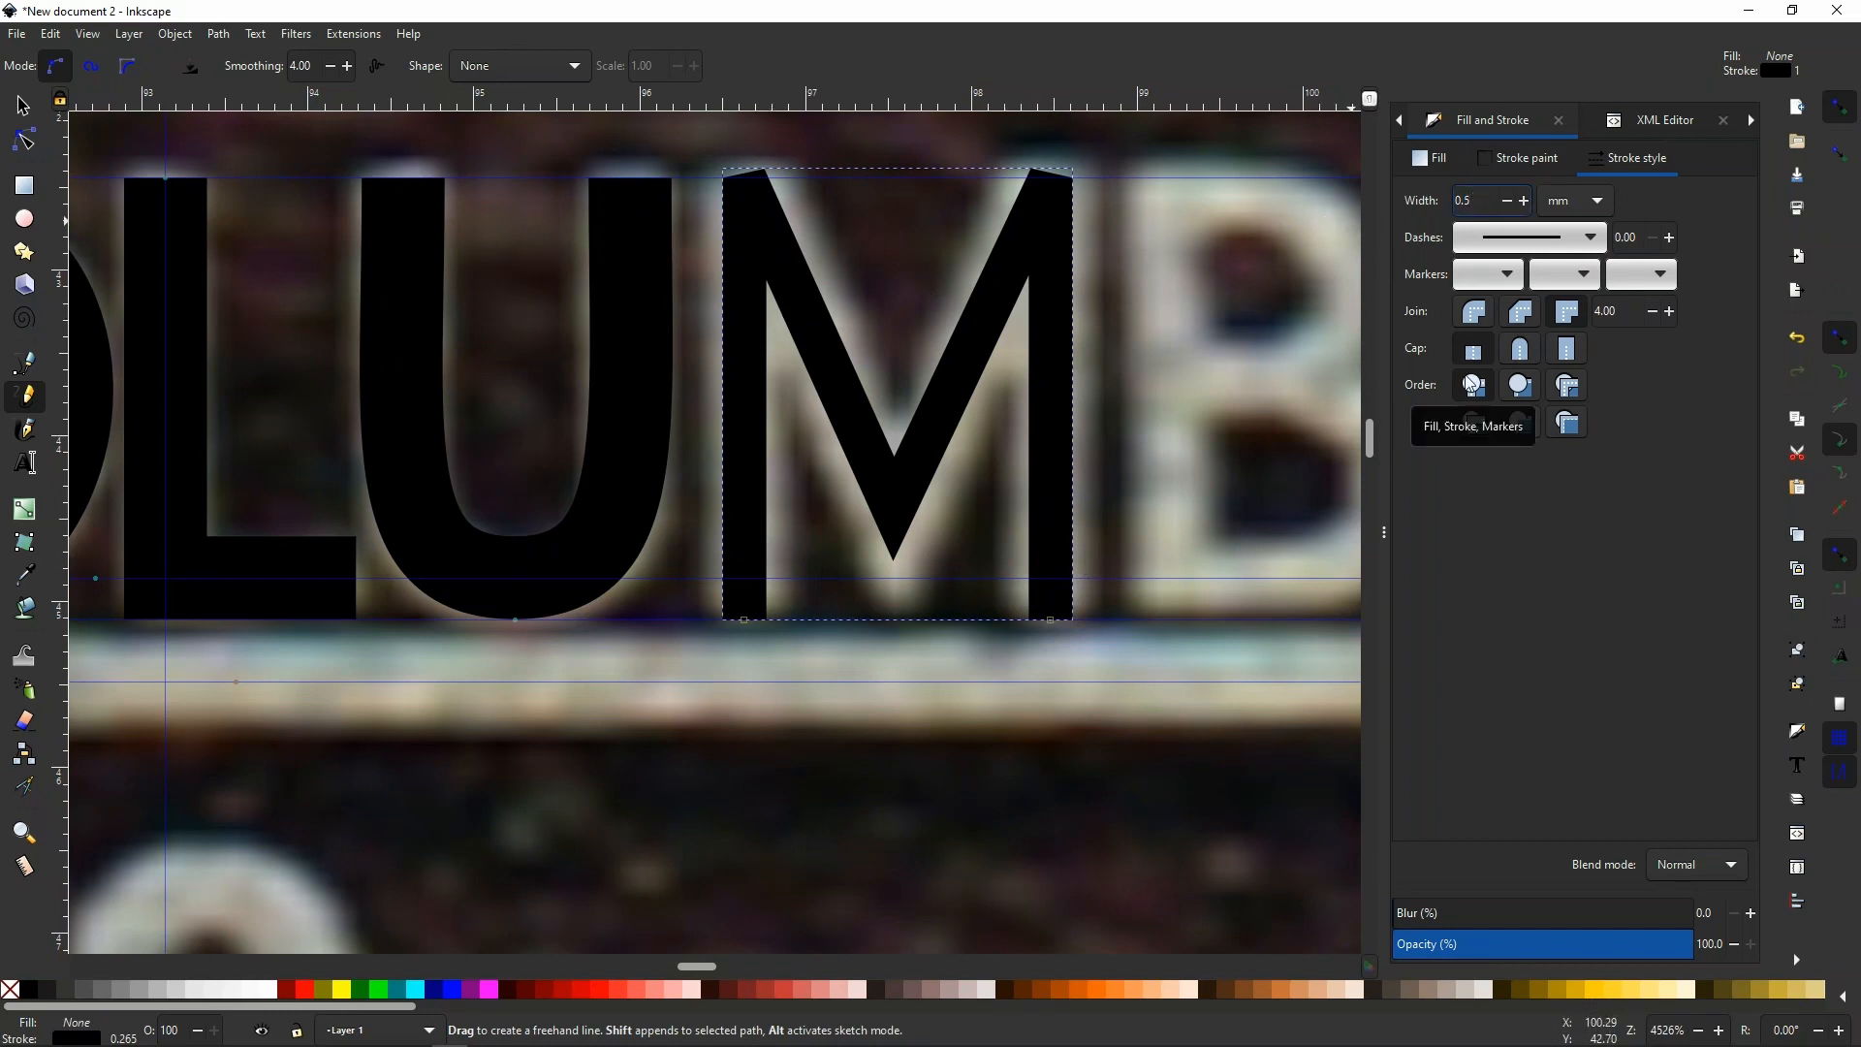
key(Return)
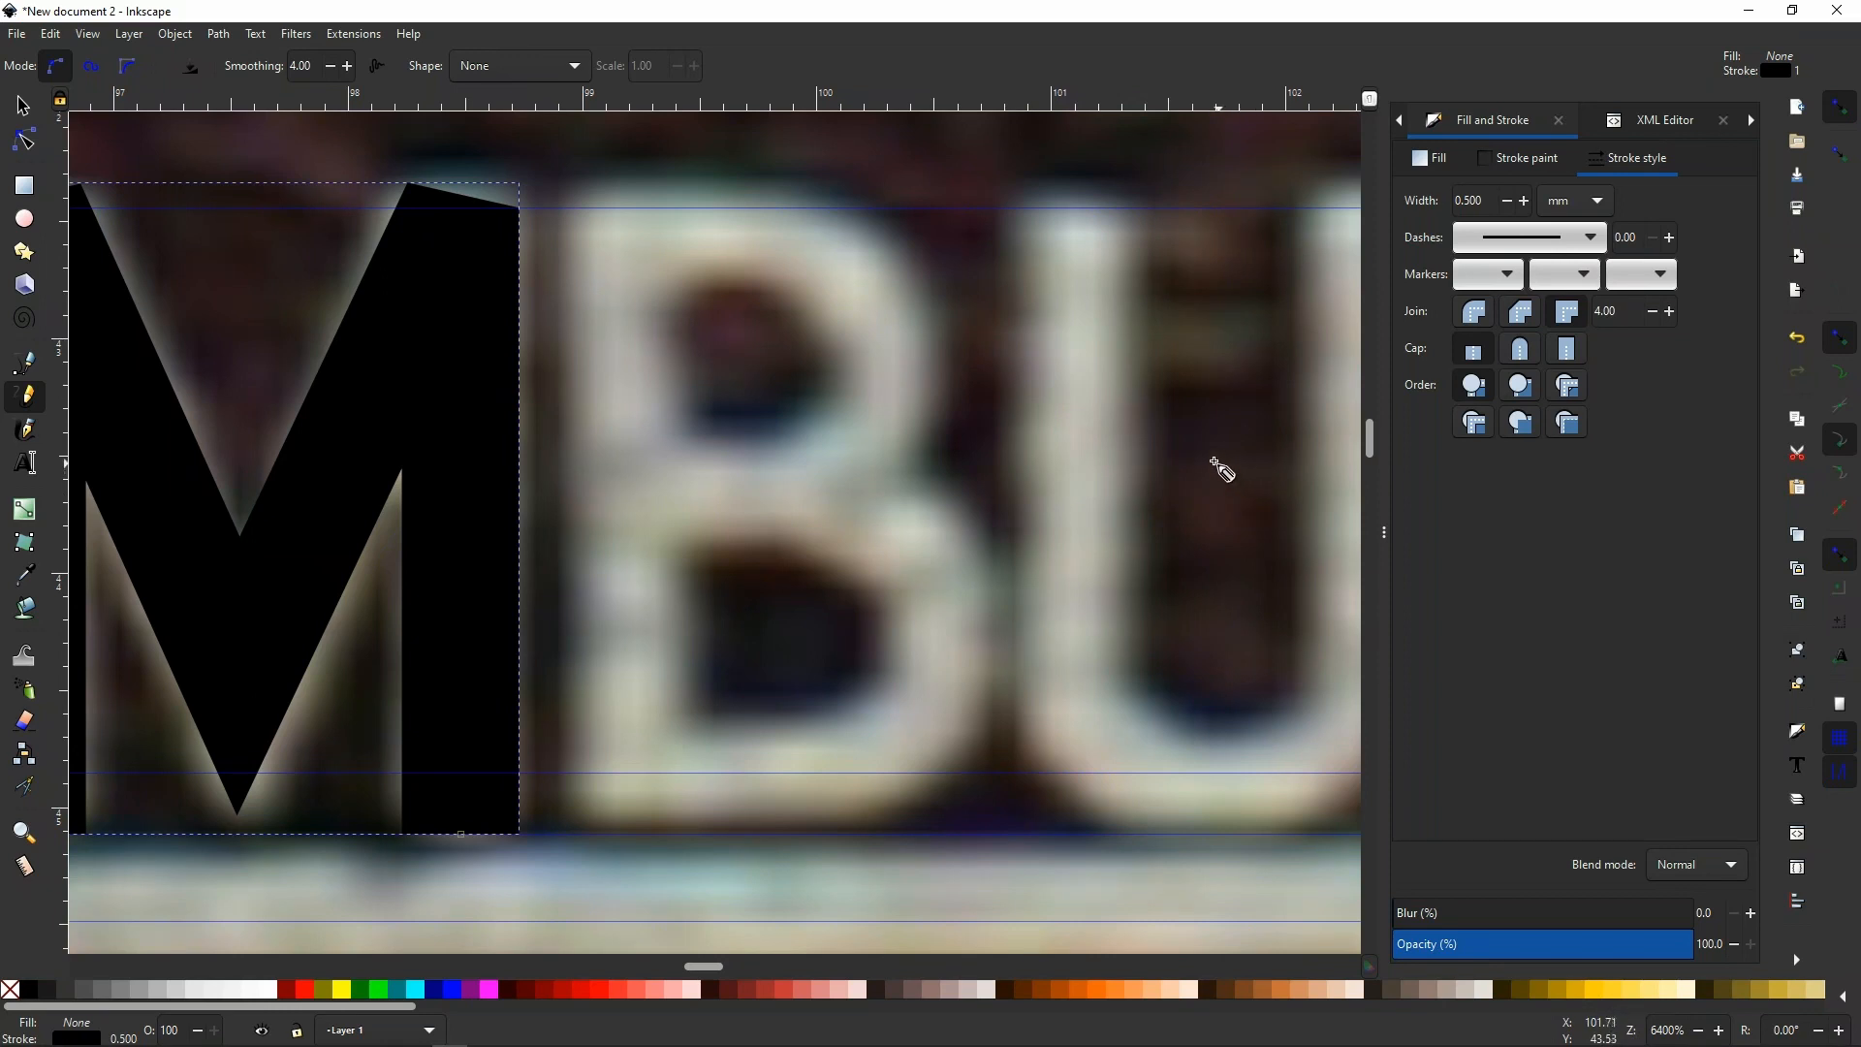
Compare the traced COLUM letters with the scanned dial, both in overview and close up.
scroll(1211, 458, down, 6)
scroll(1218, 495, down, 2)
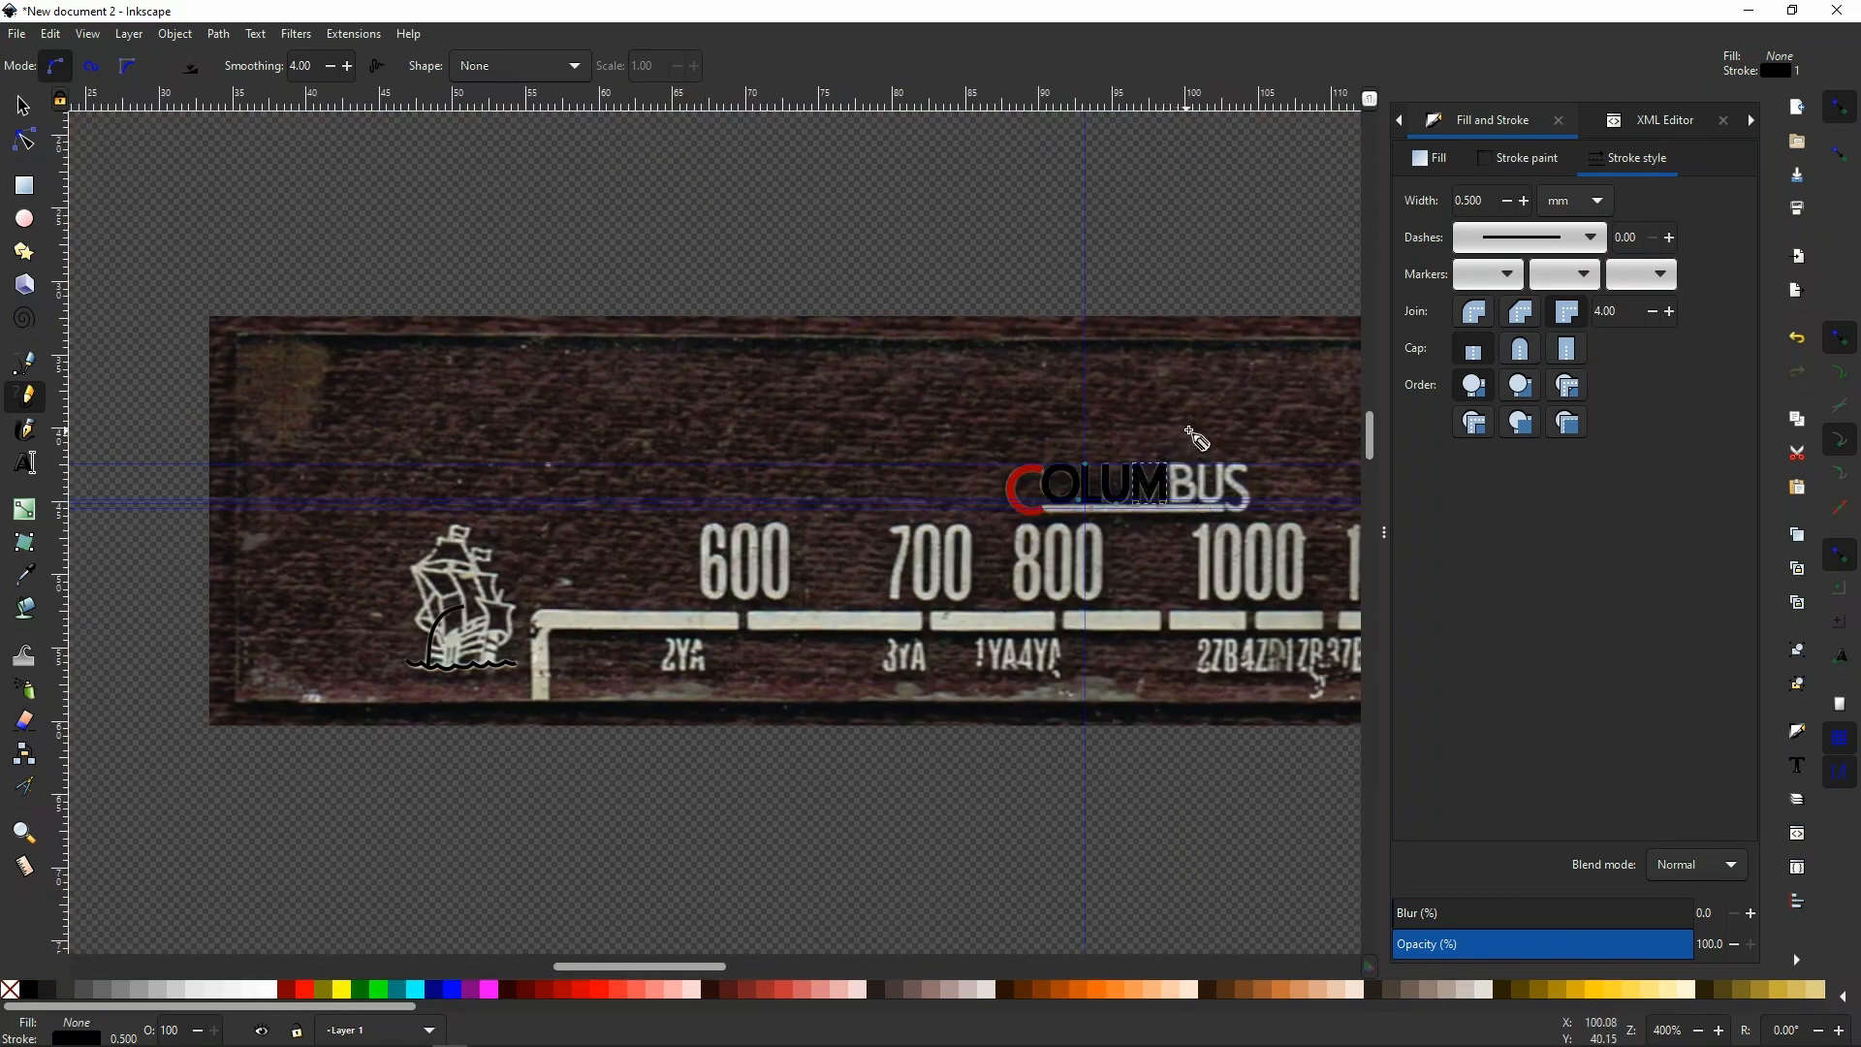
scroll(1229, 485, down, 2)
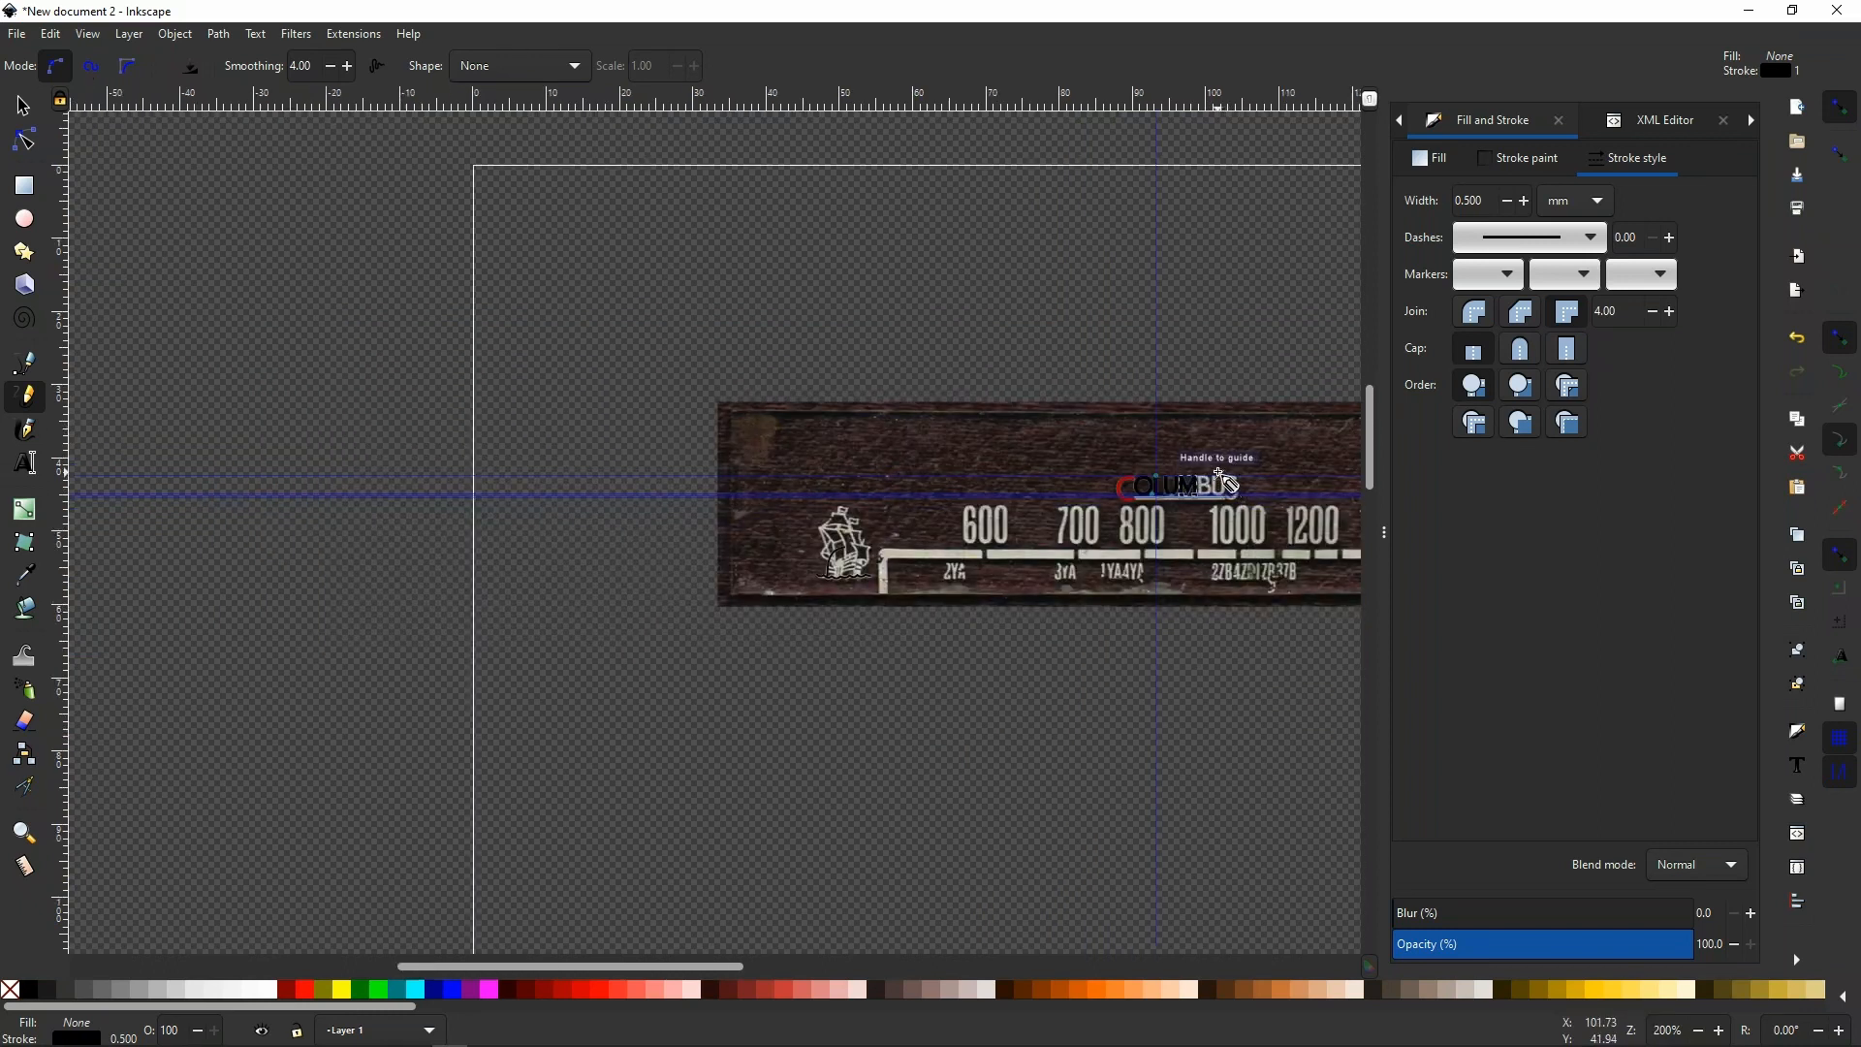
scroll(1233, 478, up, 2)
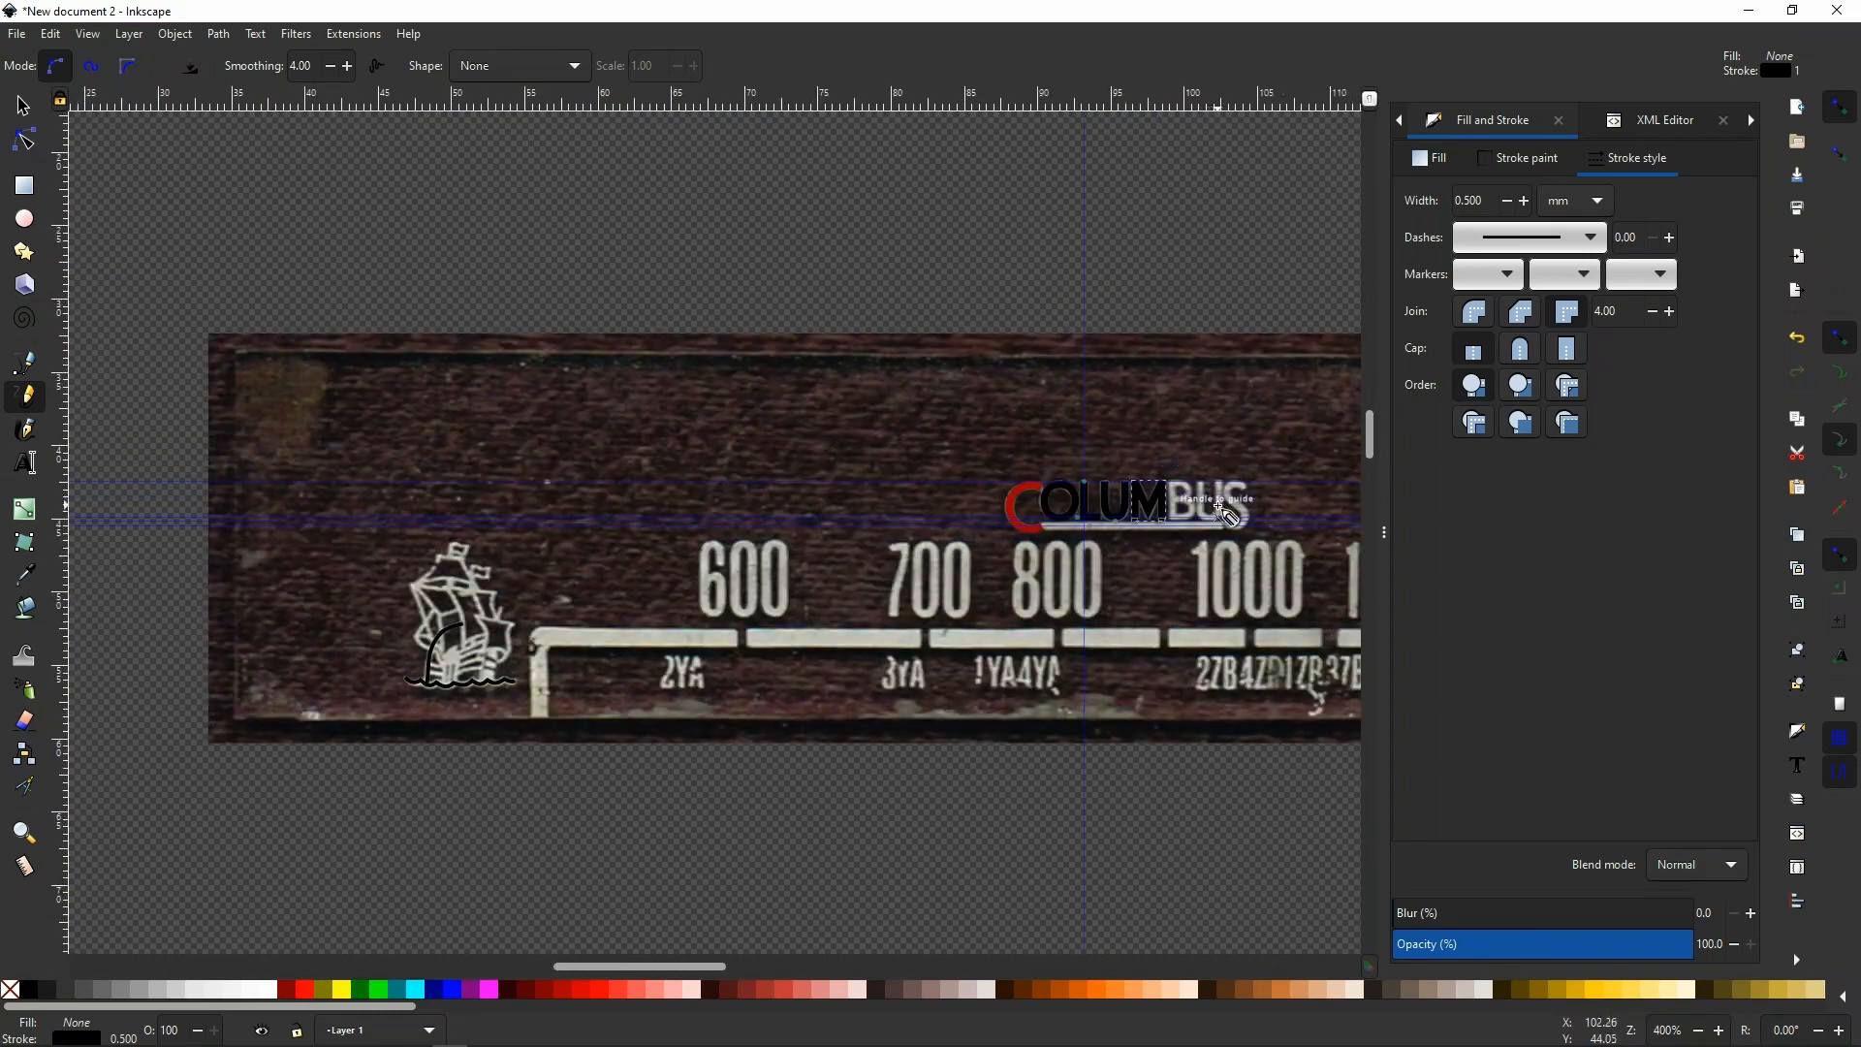
scroll(1231, 485, up, 2)
scroll(1219, 499, up, 4)
scroll(704, 480, down, 1)
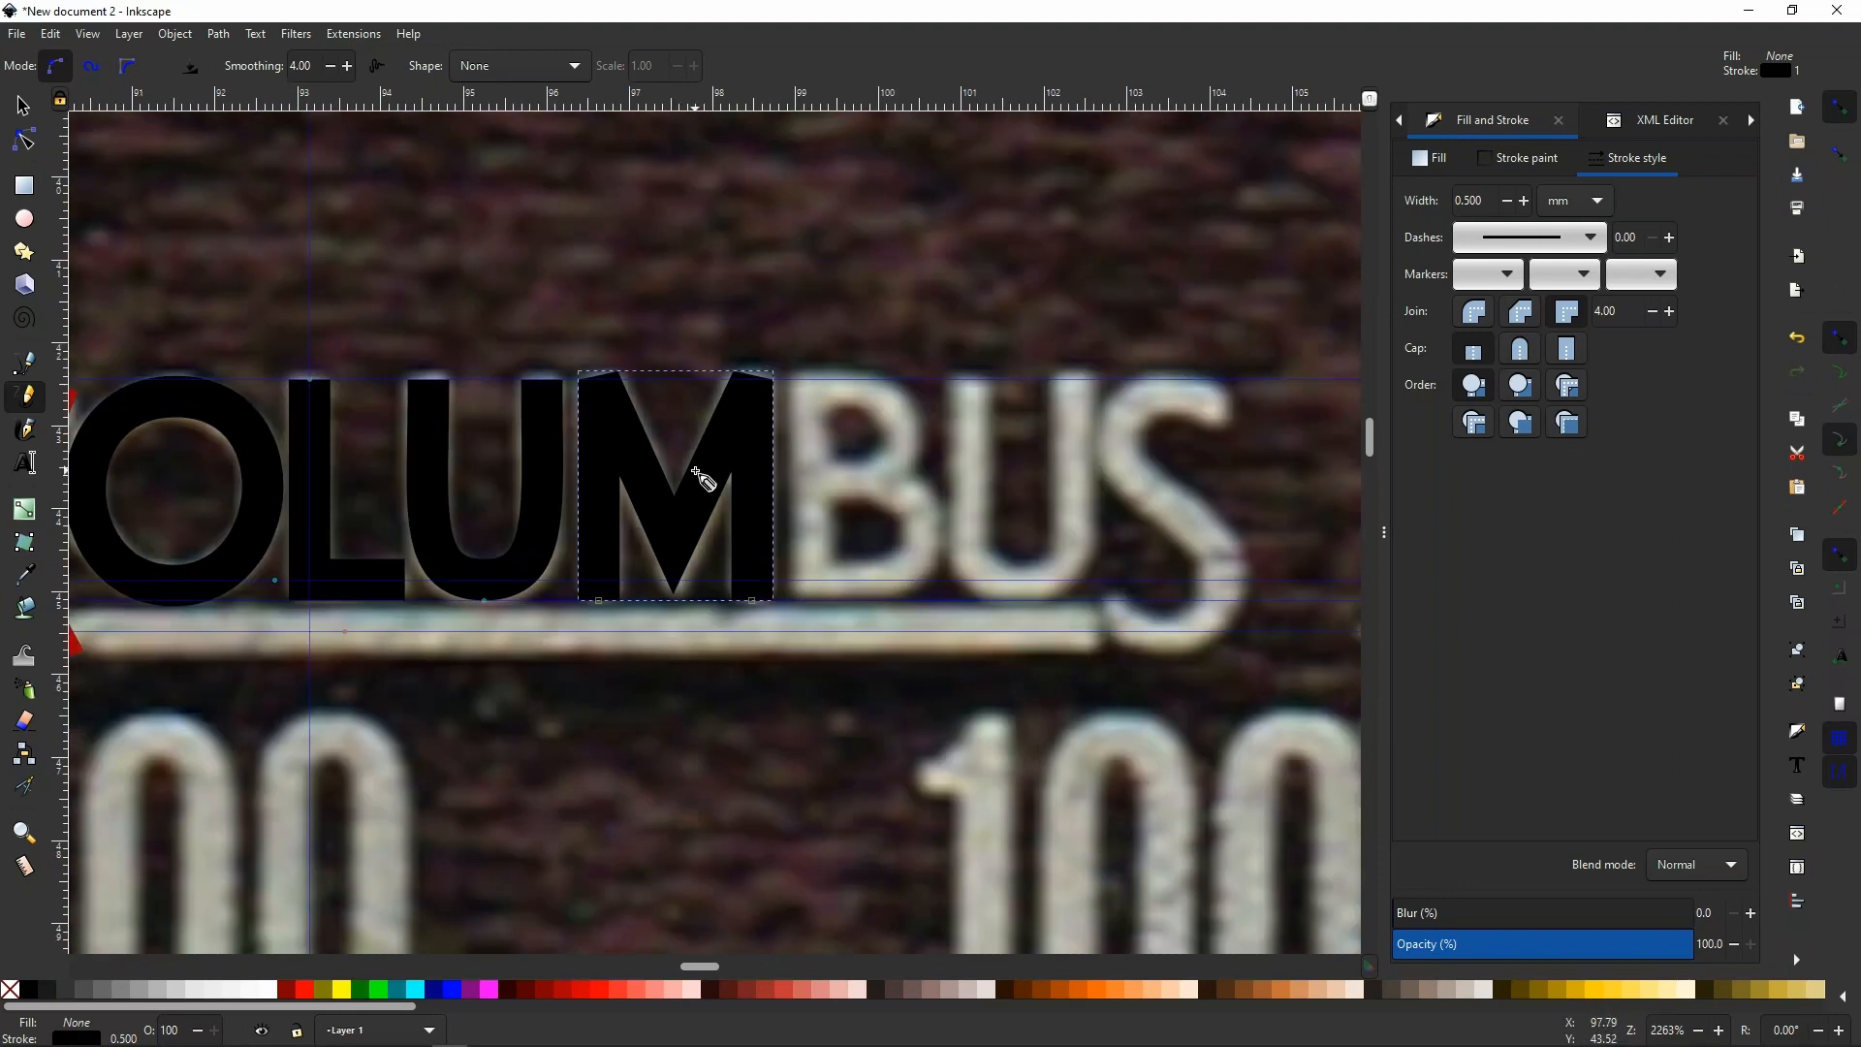
scroll(867, 483, up, 2)
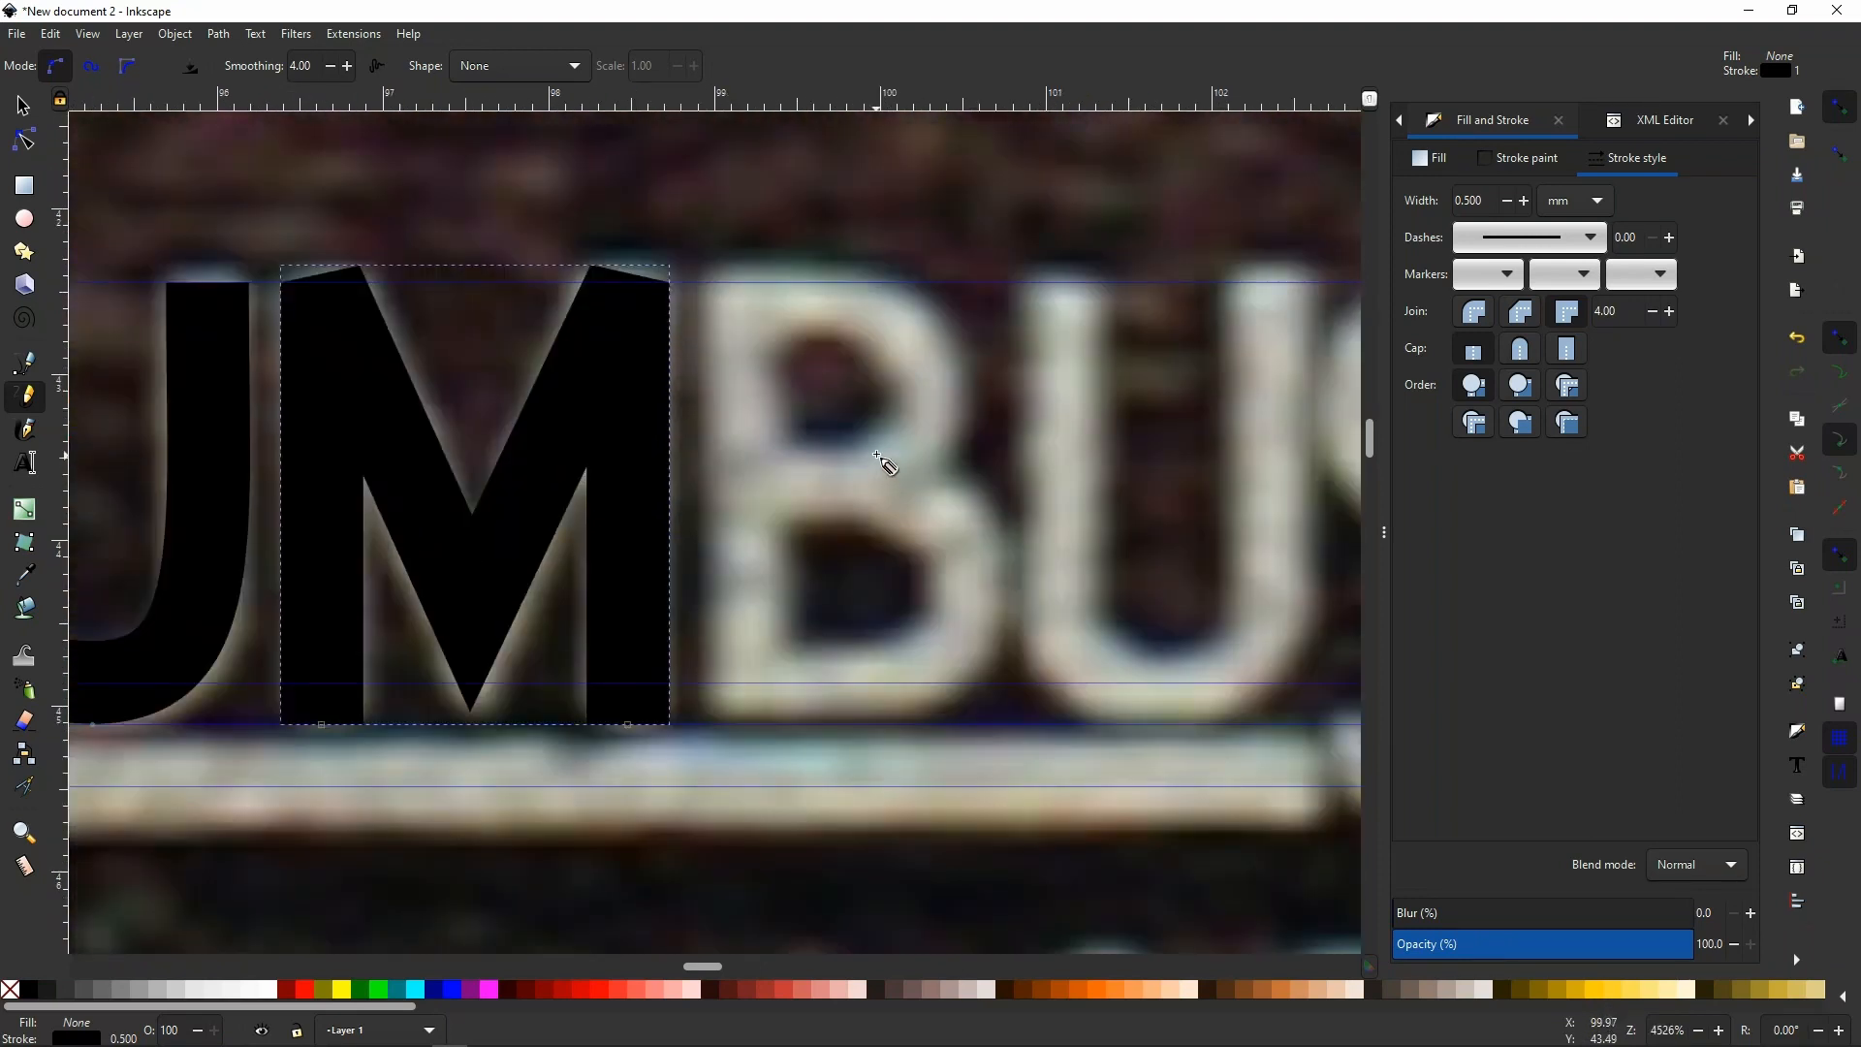
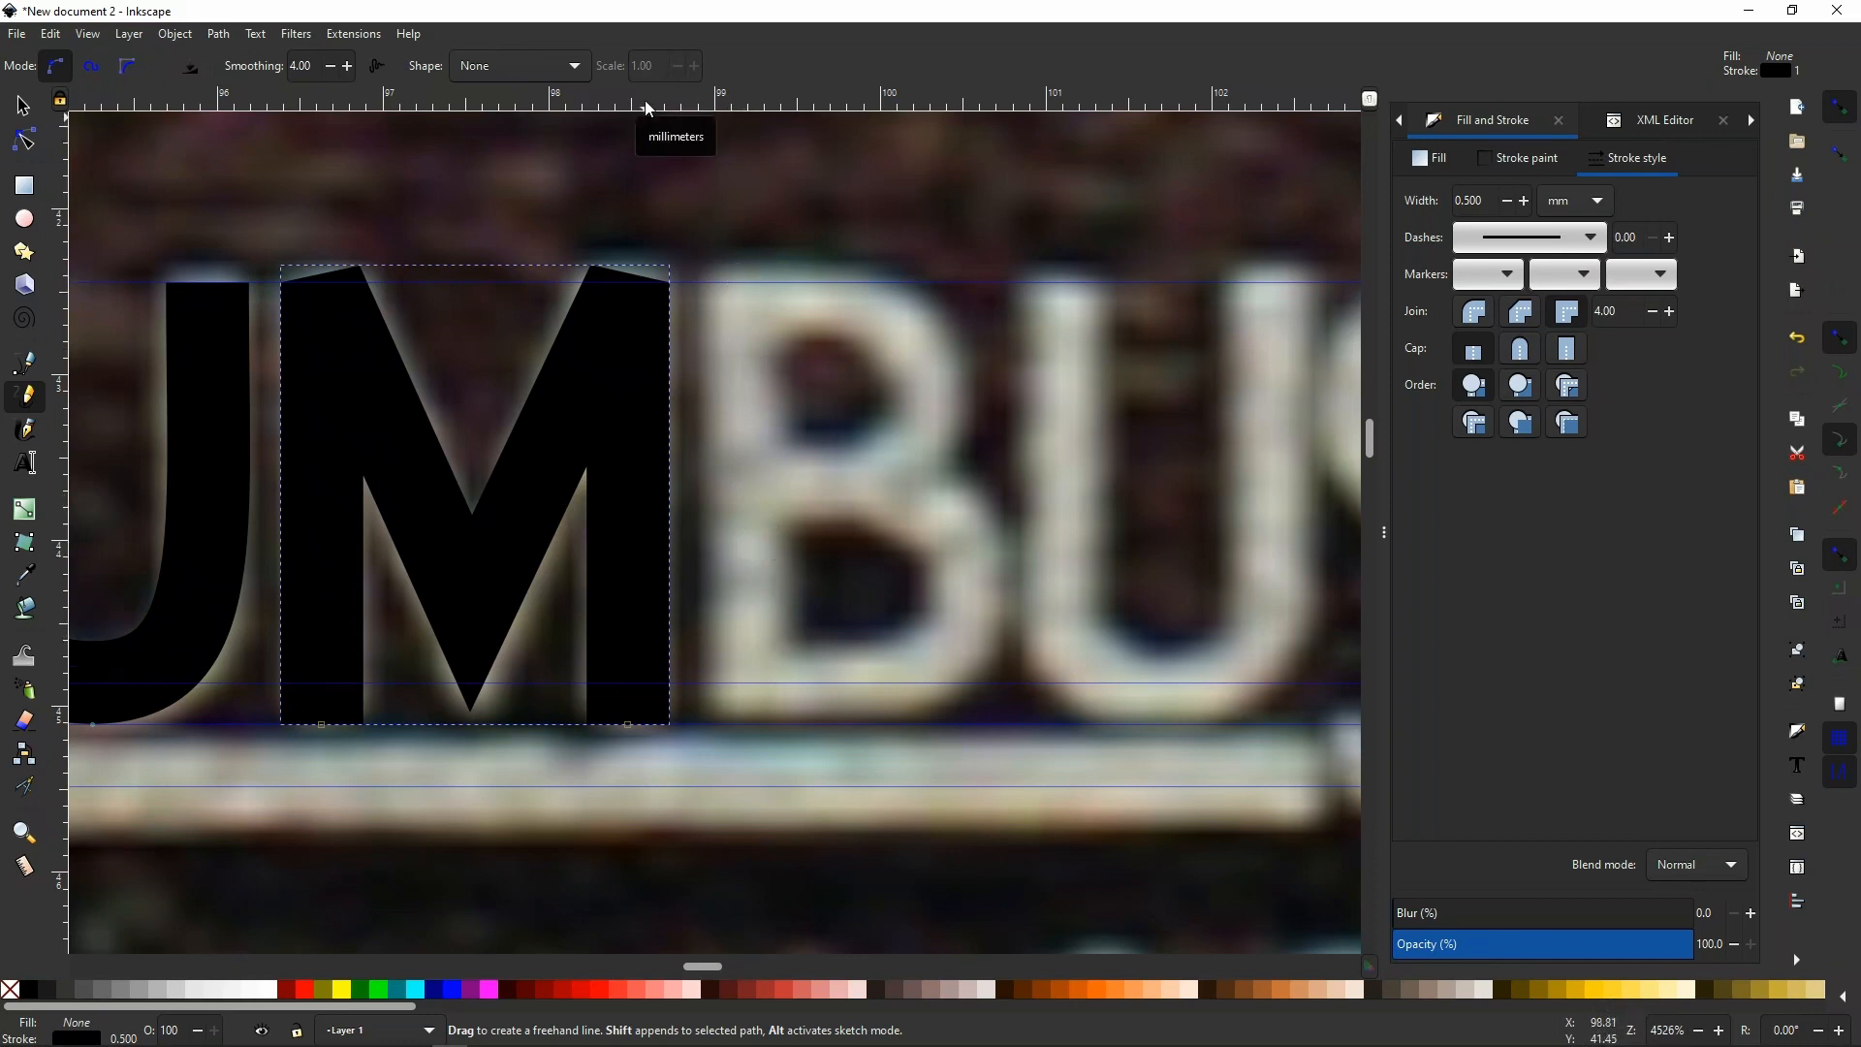
Add a horizontal guide just below the letters' top guide and adjust it to run through the B's top stroke.
drag(649, 104, 706, 311)
ctrl+scroll(678, 271, up, 4)
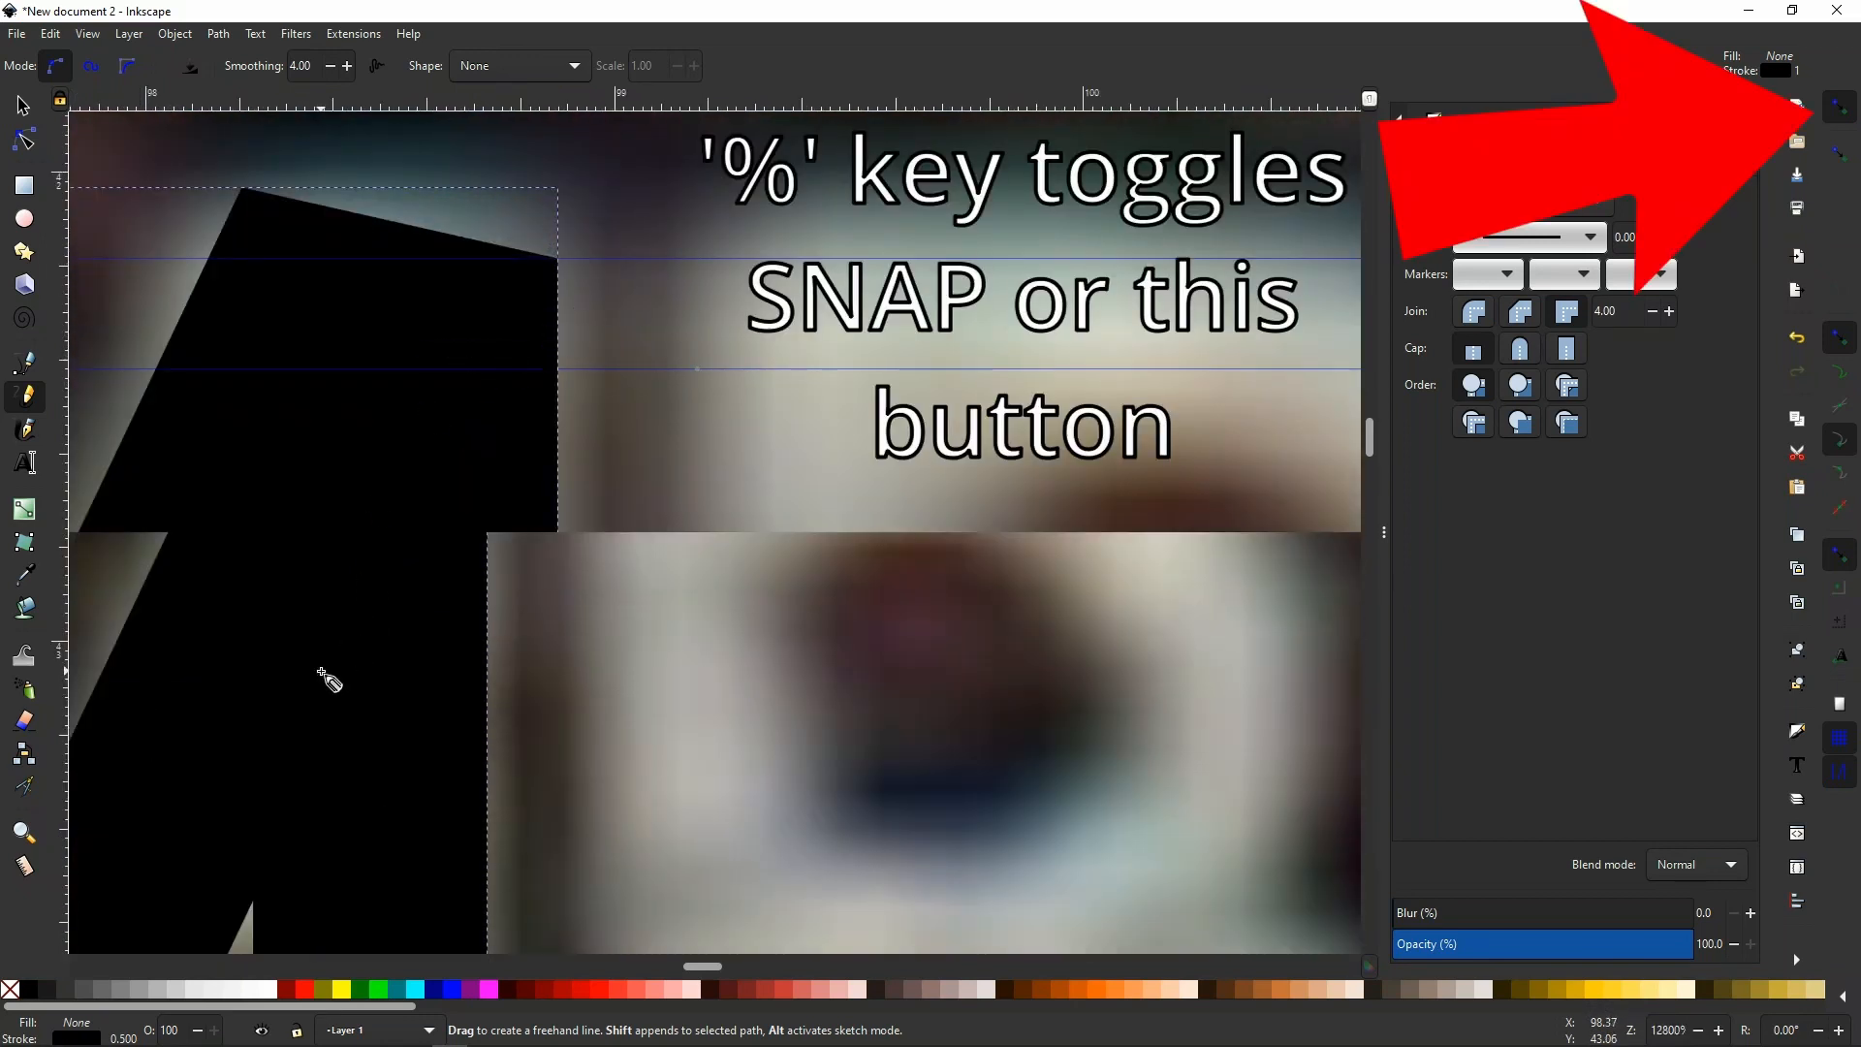
ctrl+scroll(320, 669, down, 1)
drag(587, 457, 598, 444)
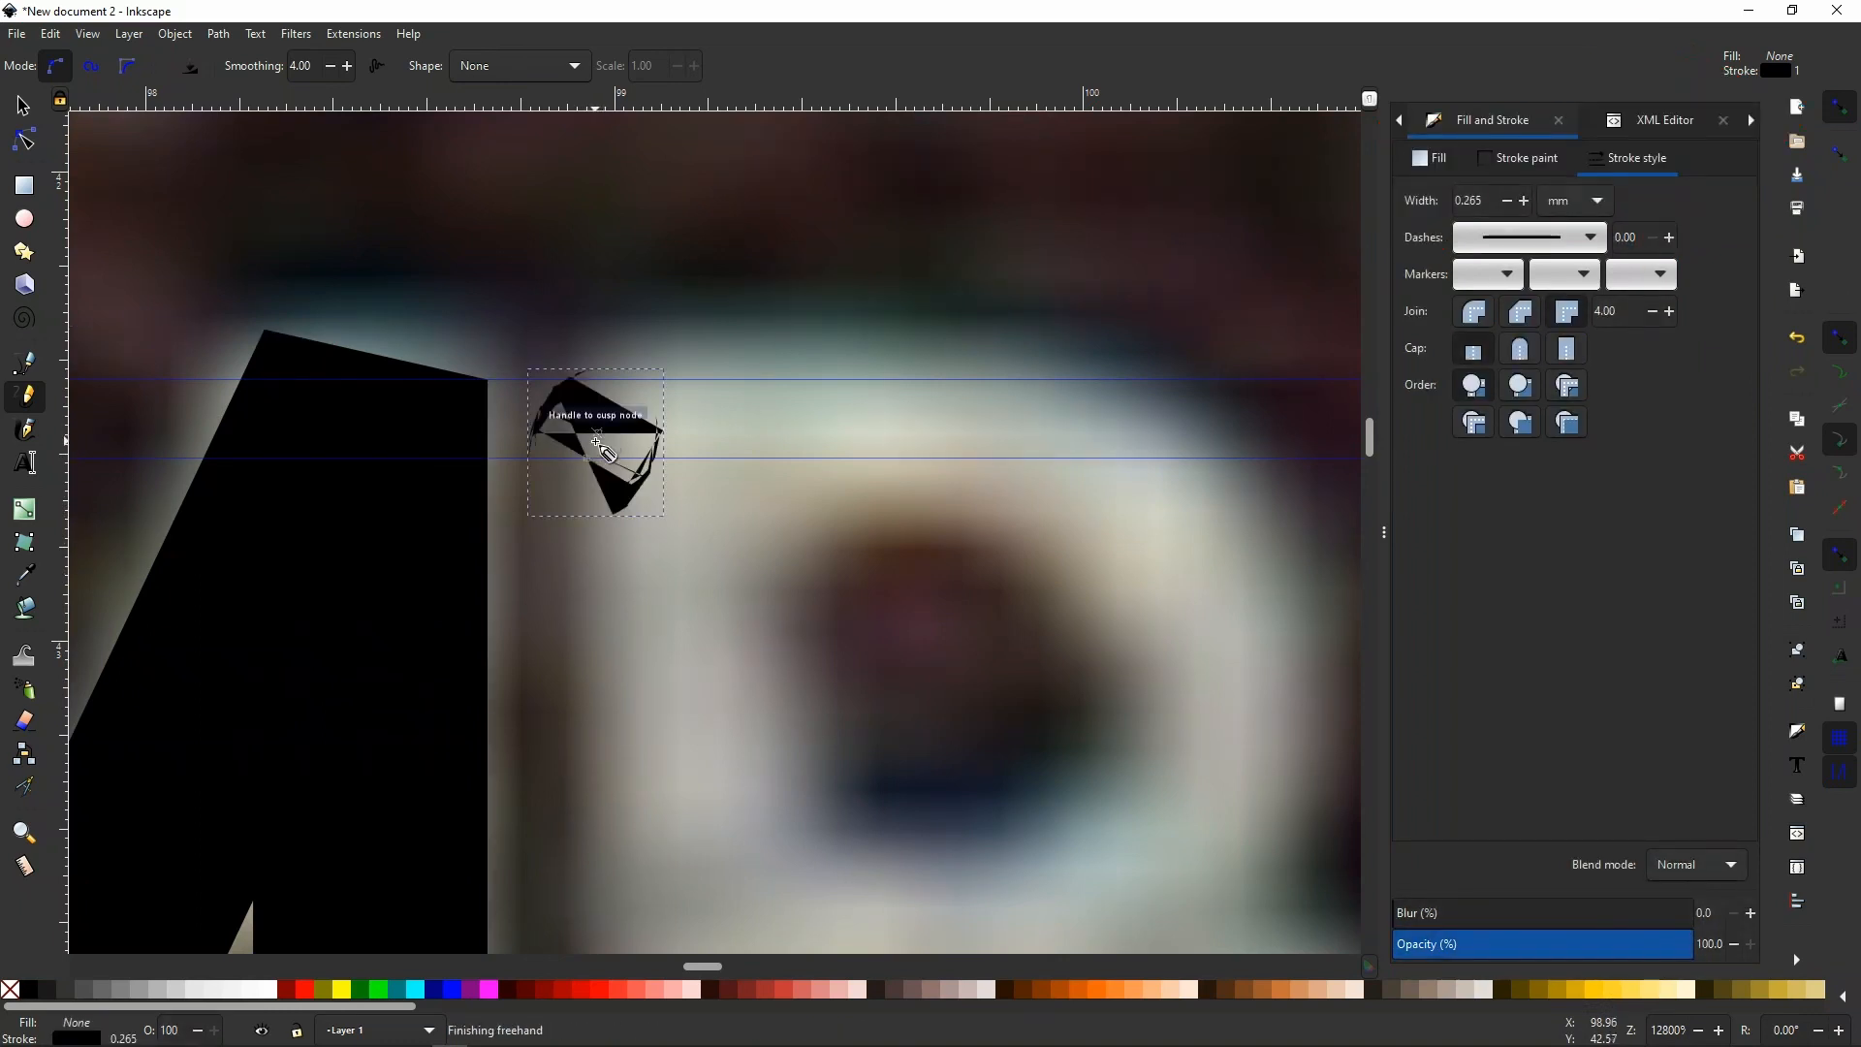
key(ctrl+z)
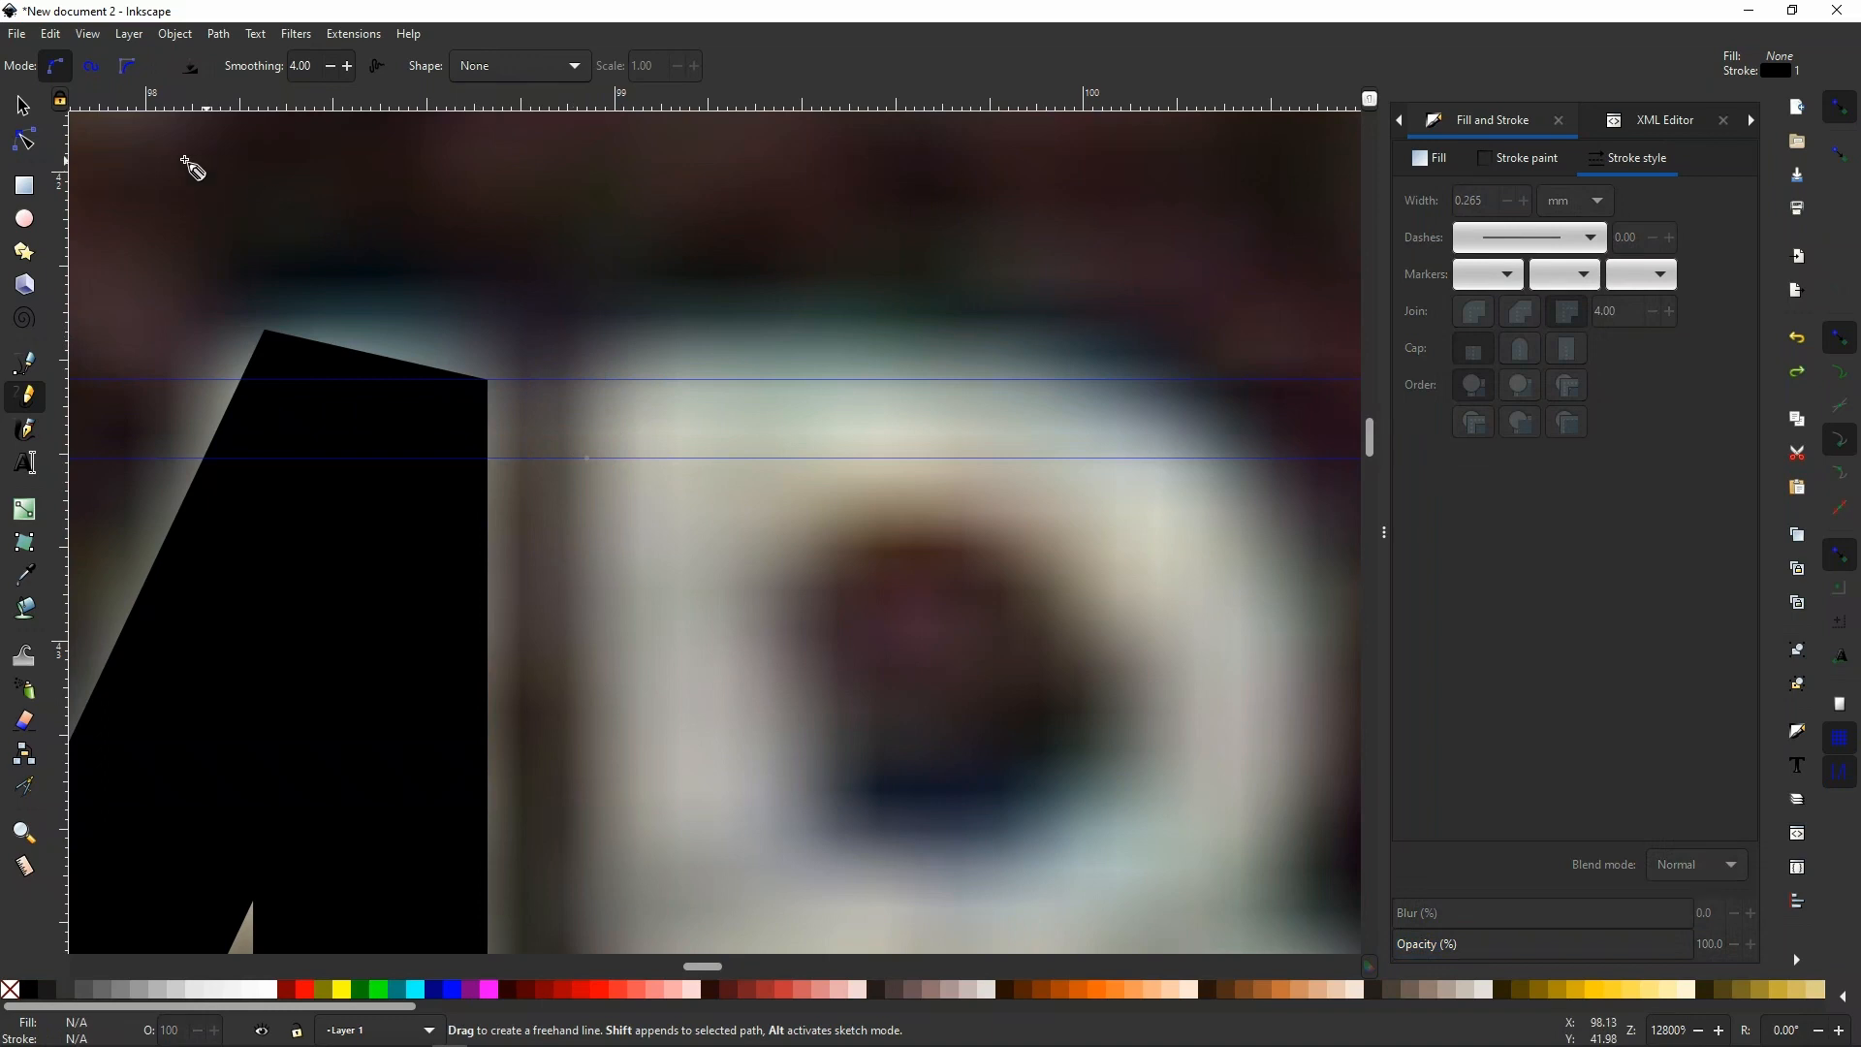
click(27, 112)
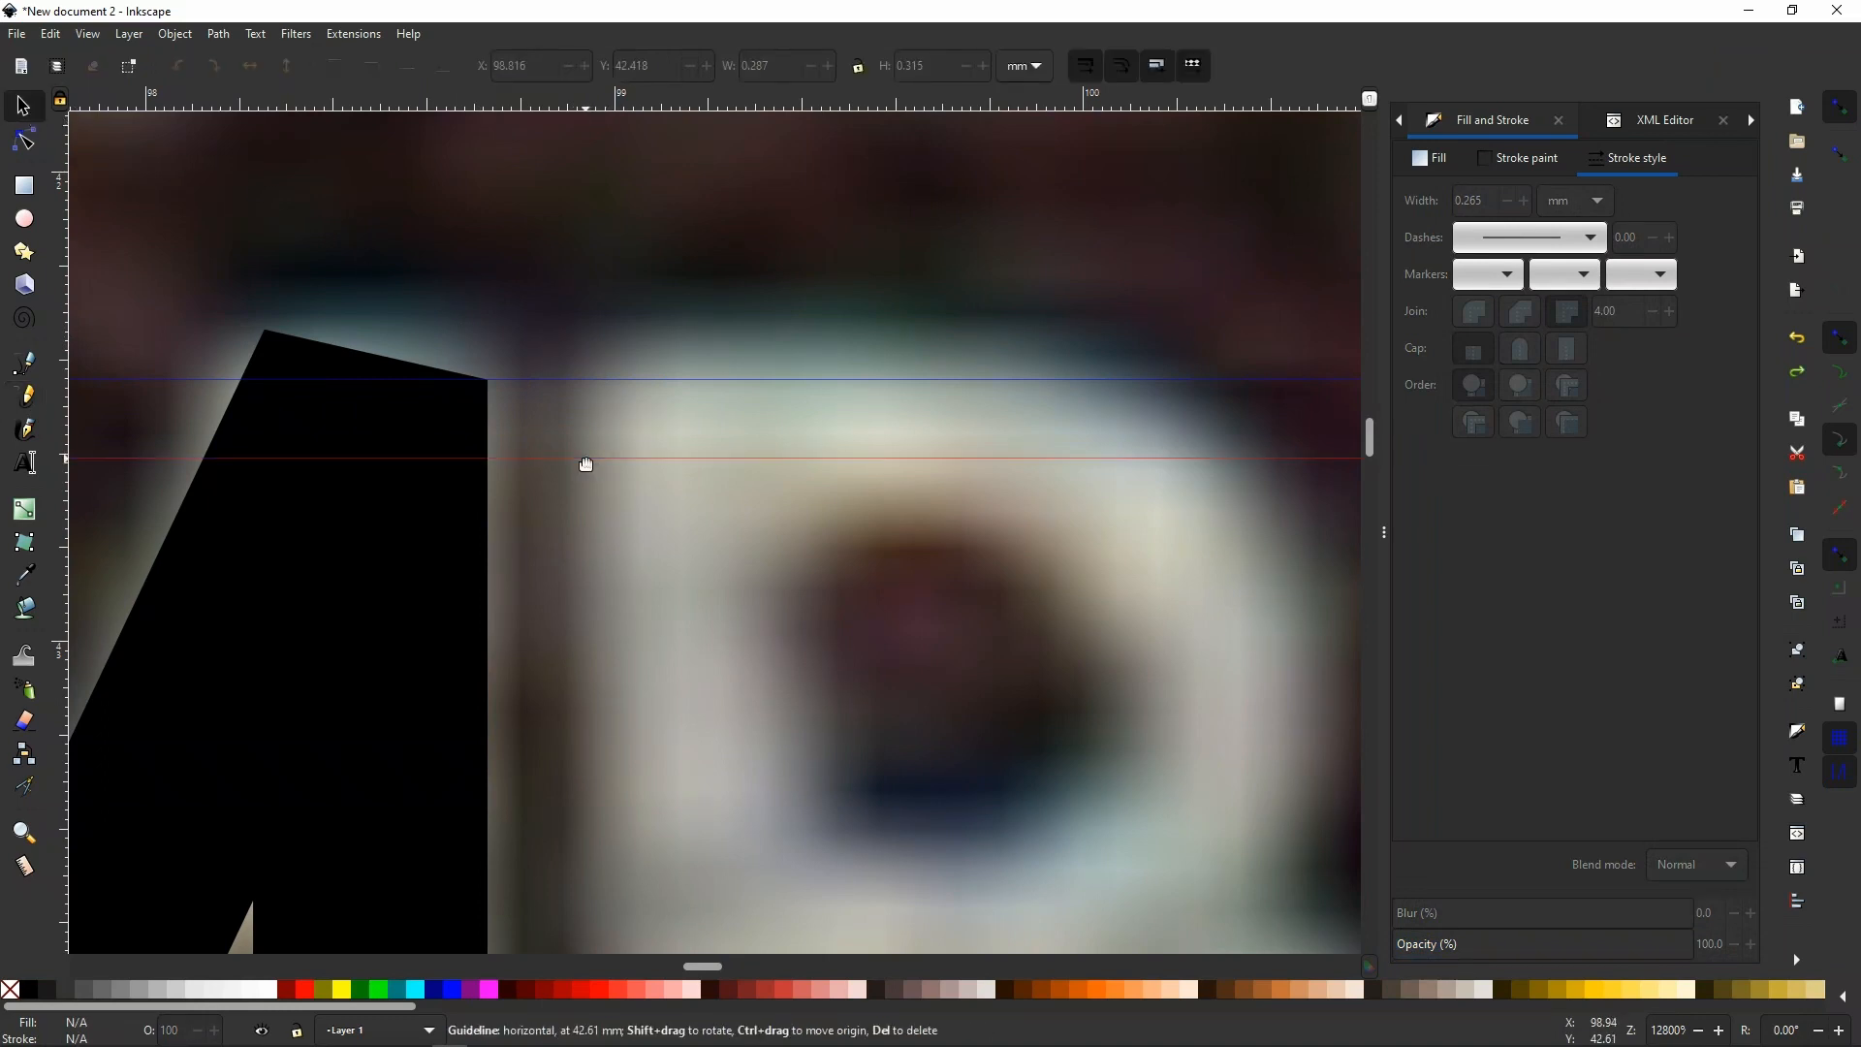
drag(585, 464, 576, 432)
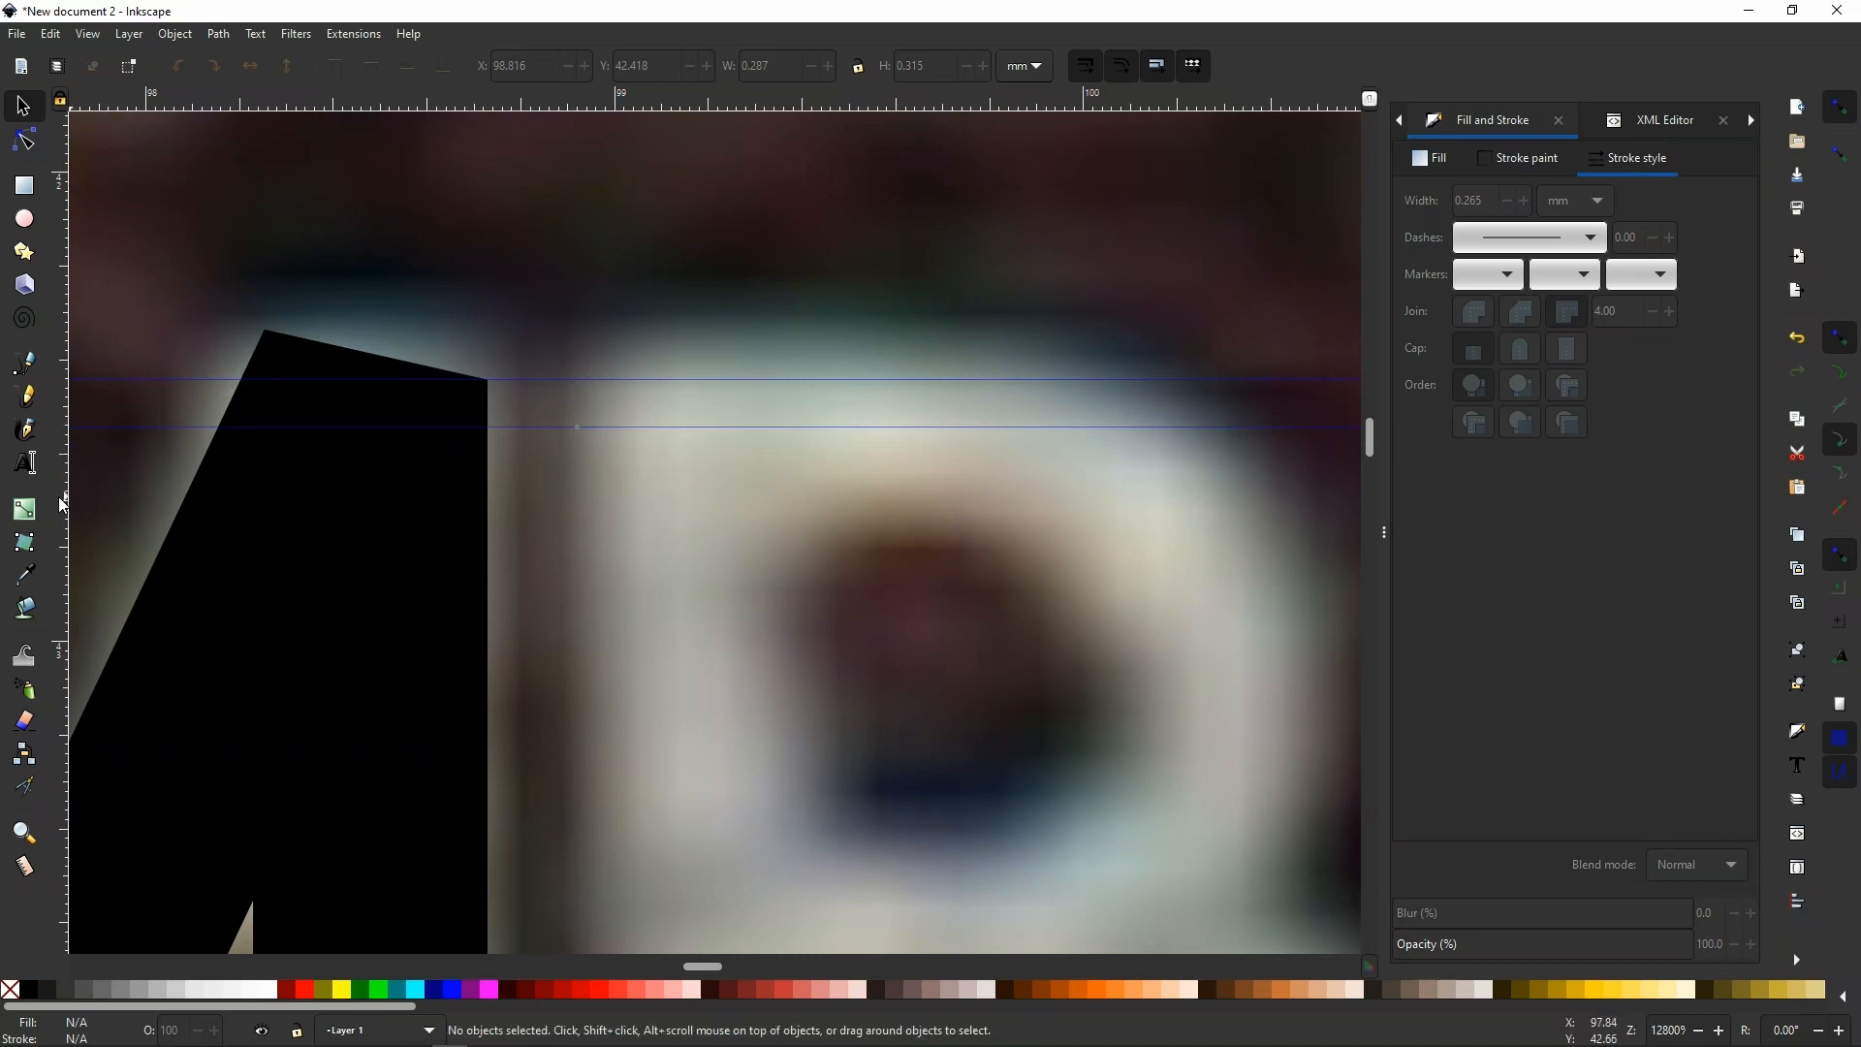
Add a vertical guide through the B's stem and a horizontal guide through its middle stroke.
drag(77, 503, 687, 625)
scroll(698, 452, down, 2)
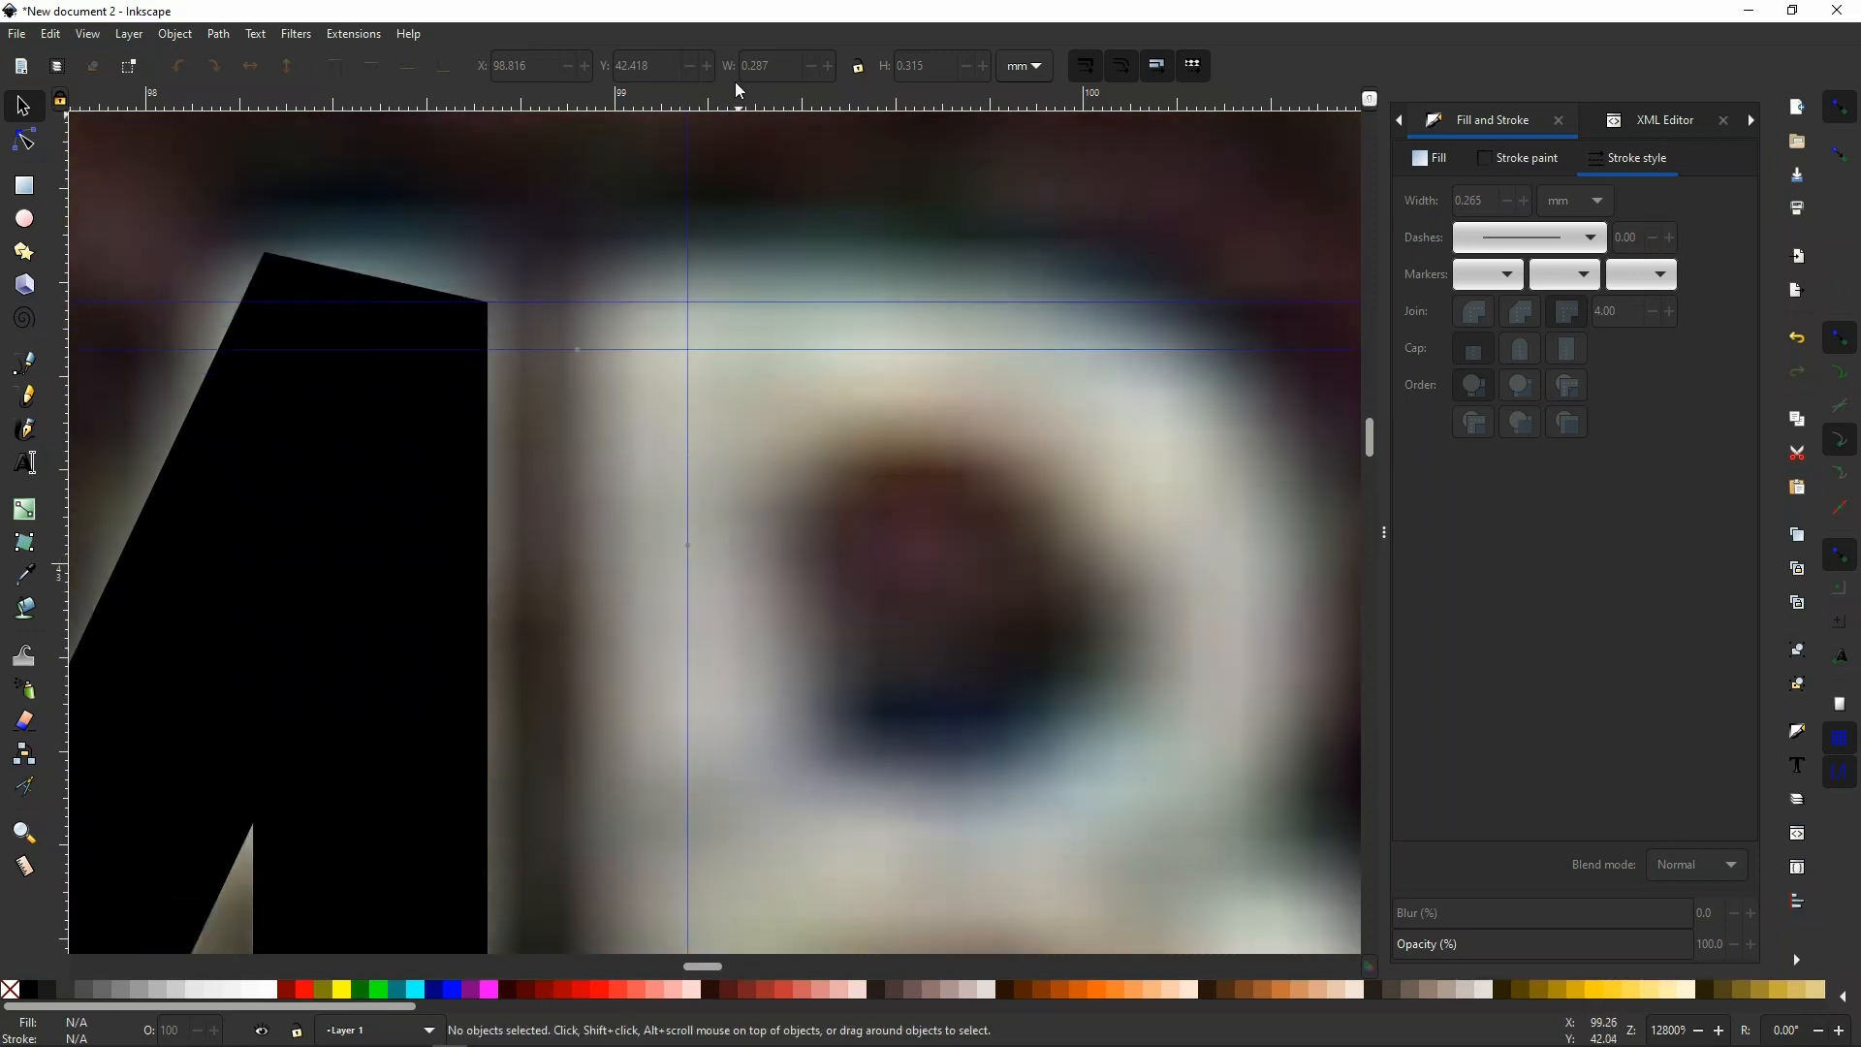
scroll(752, 191, down, 2)
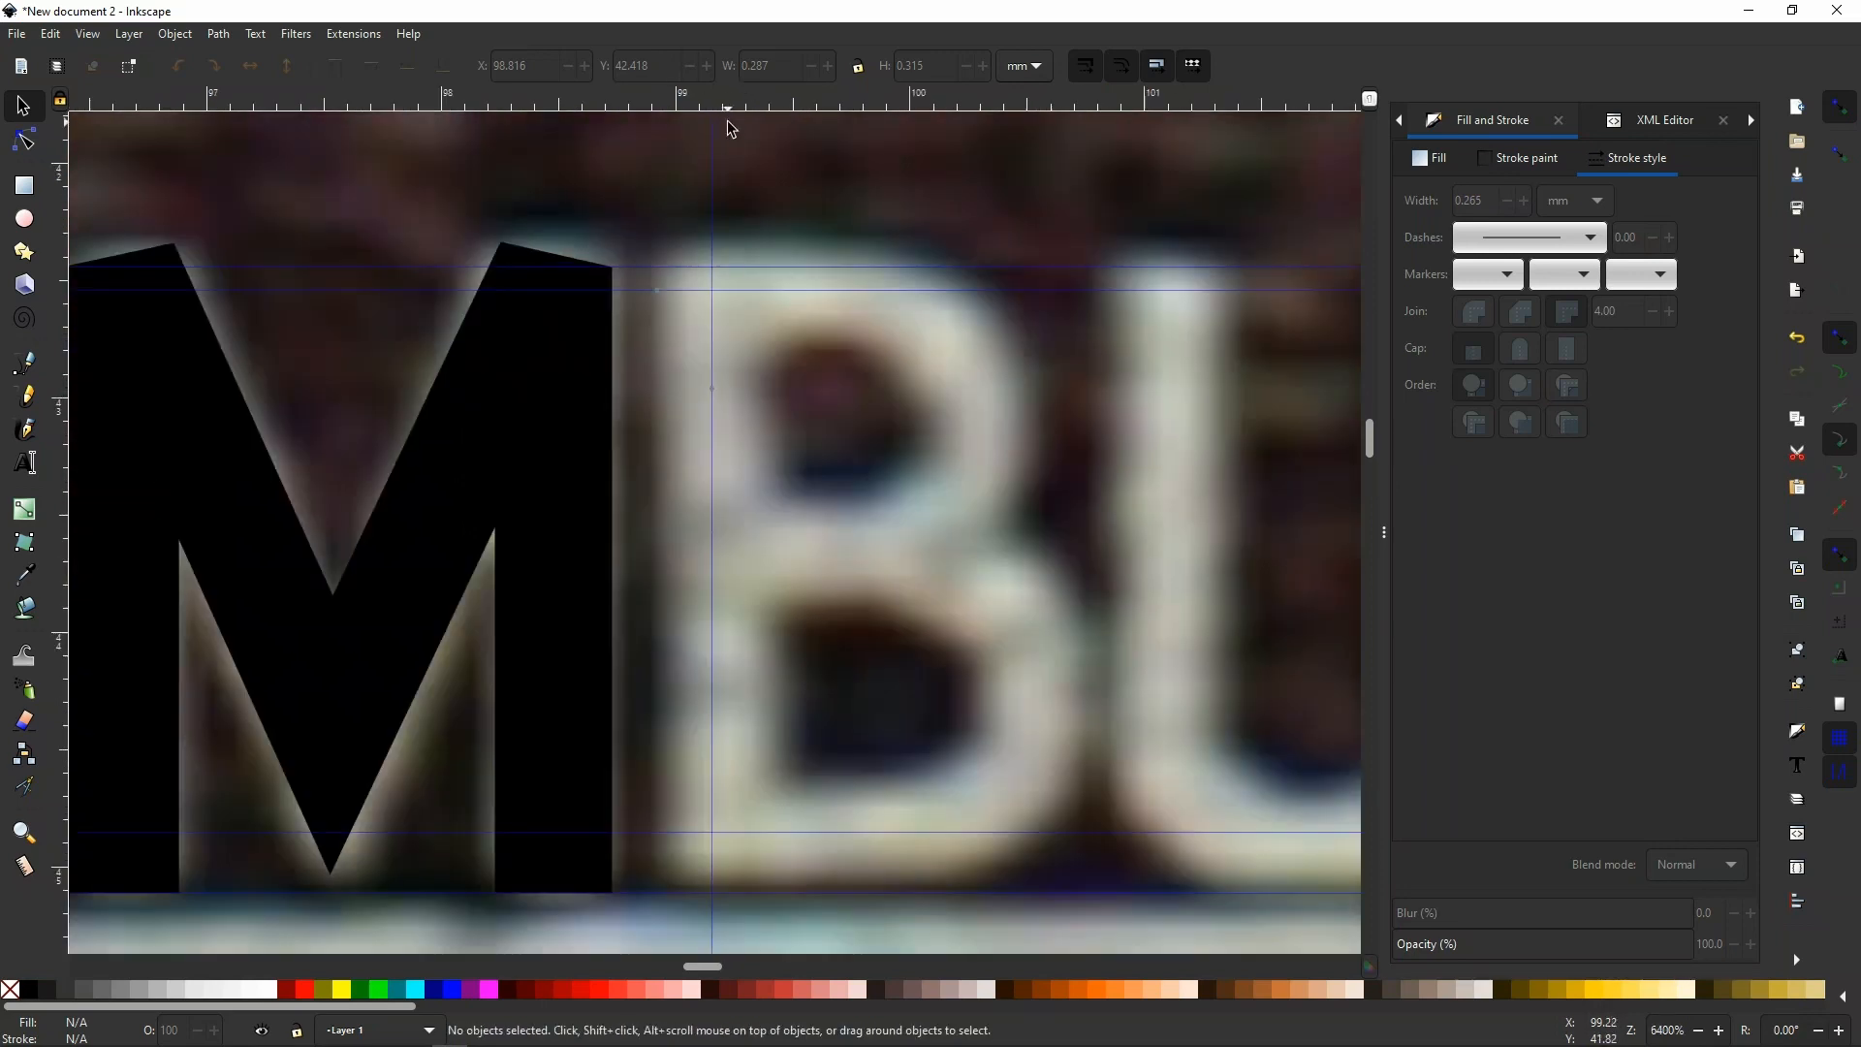
drag(735, 182, 730, 555)
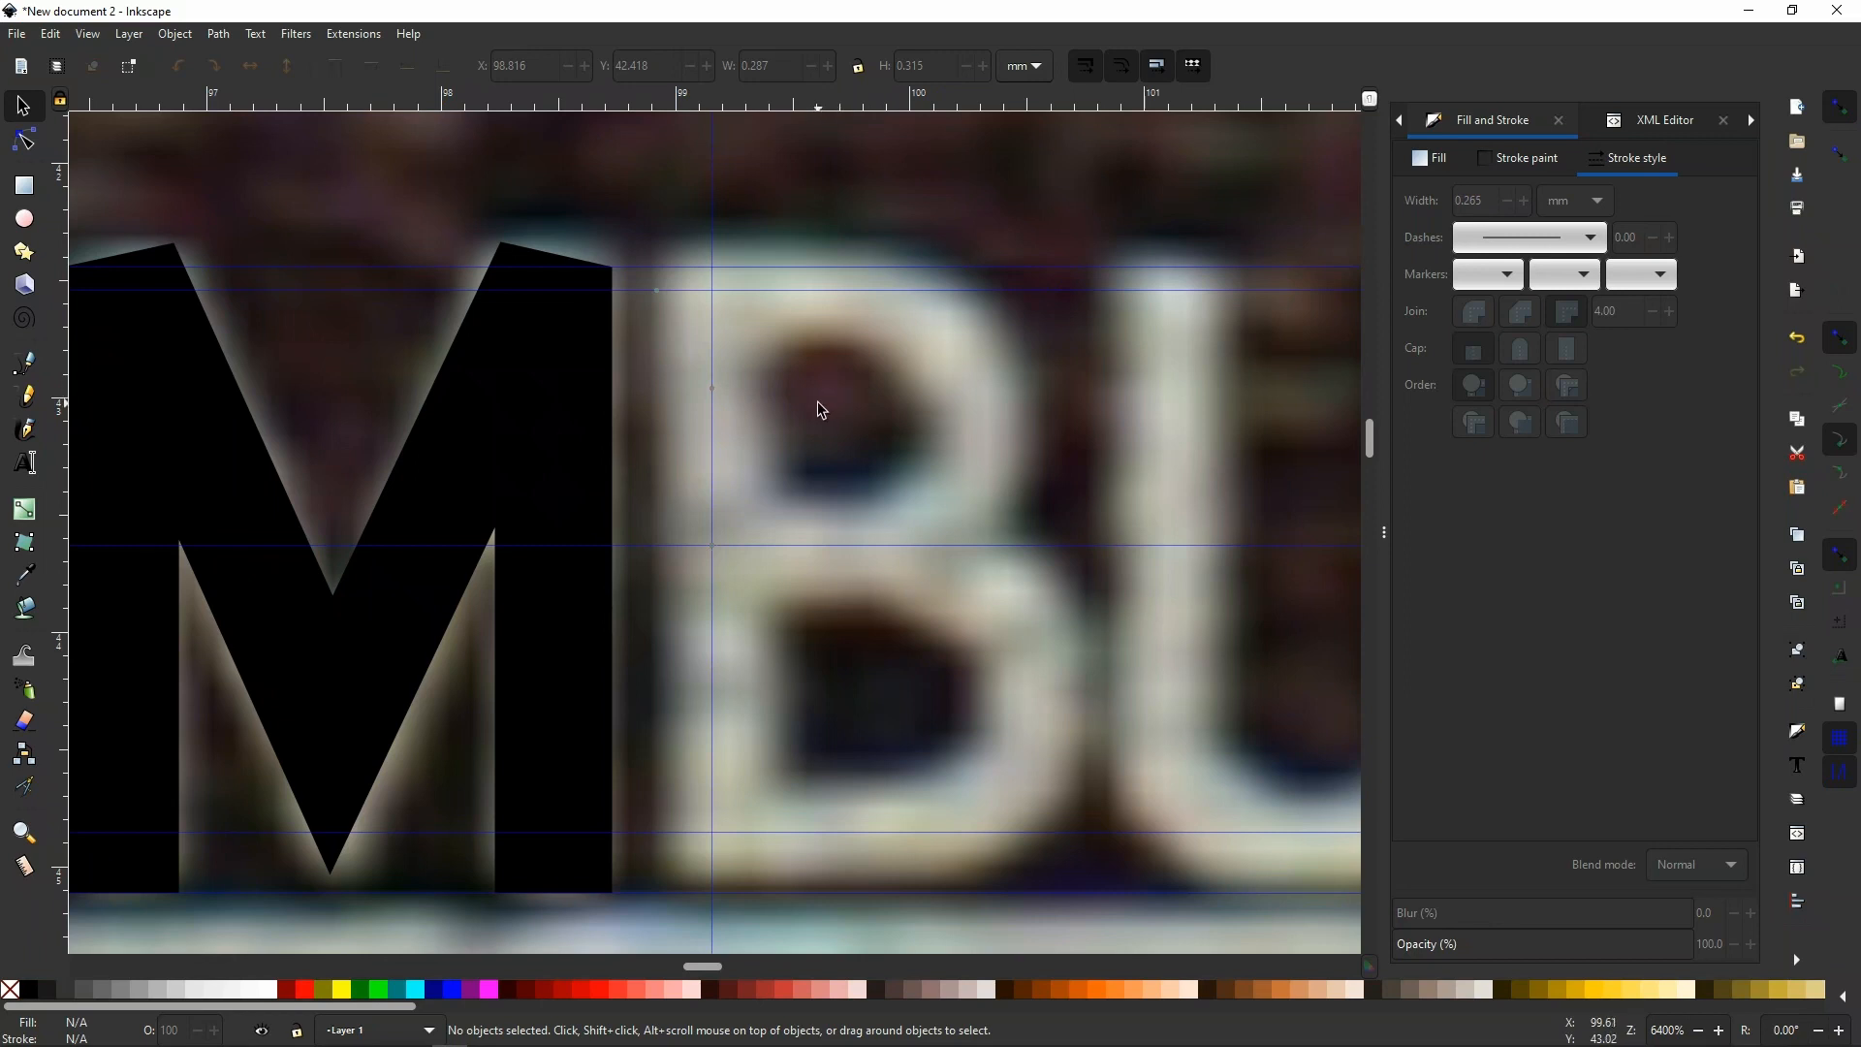
Trace the B's two bowls as a connected zigzag of straight freehand lines between the stem's guide intersections.
scroll(817, 401, down, 2)
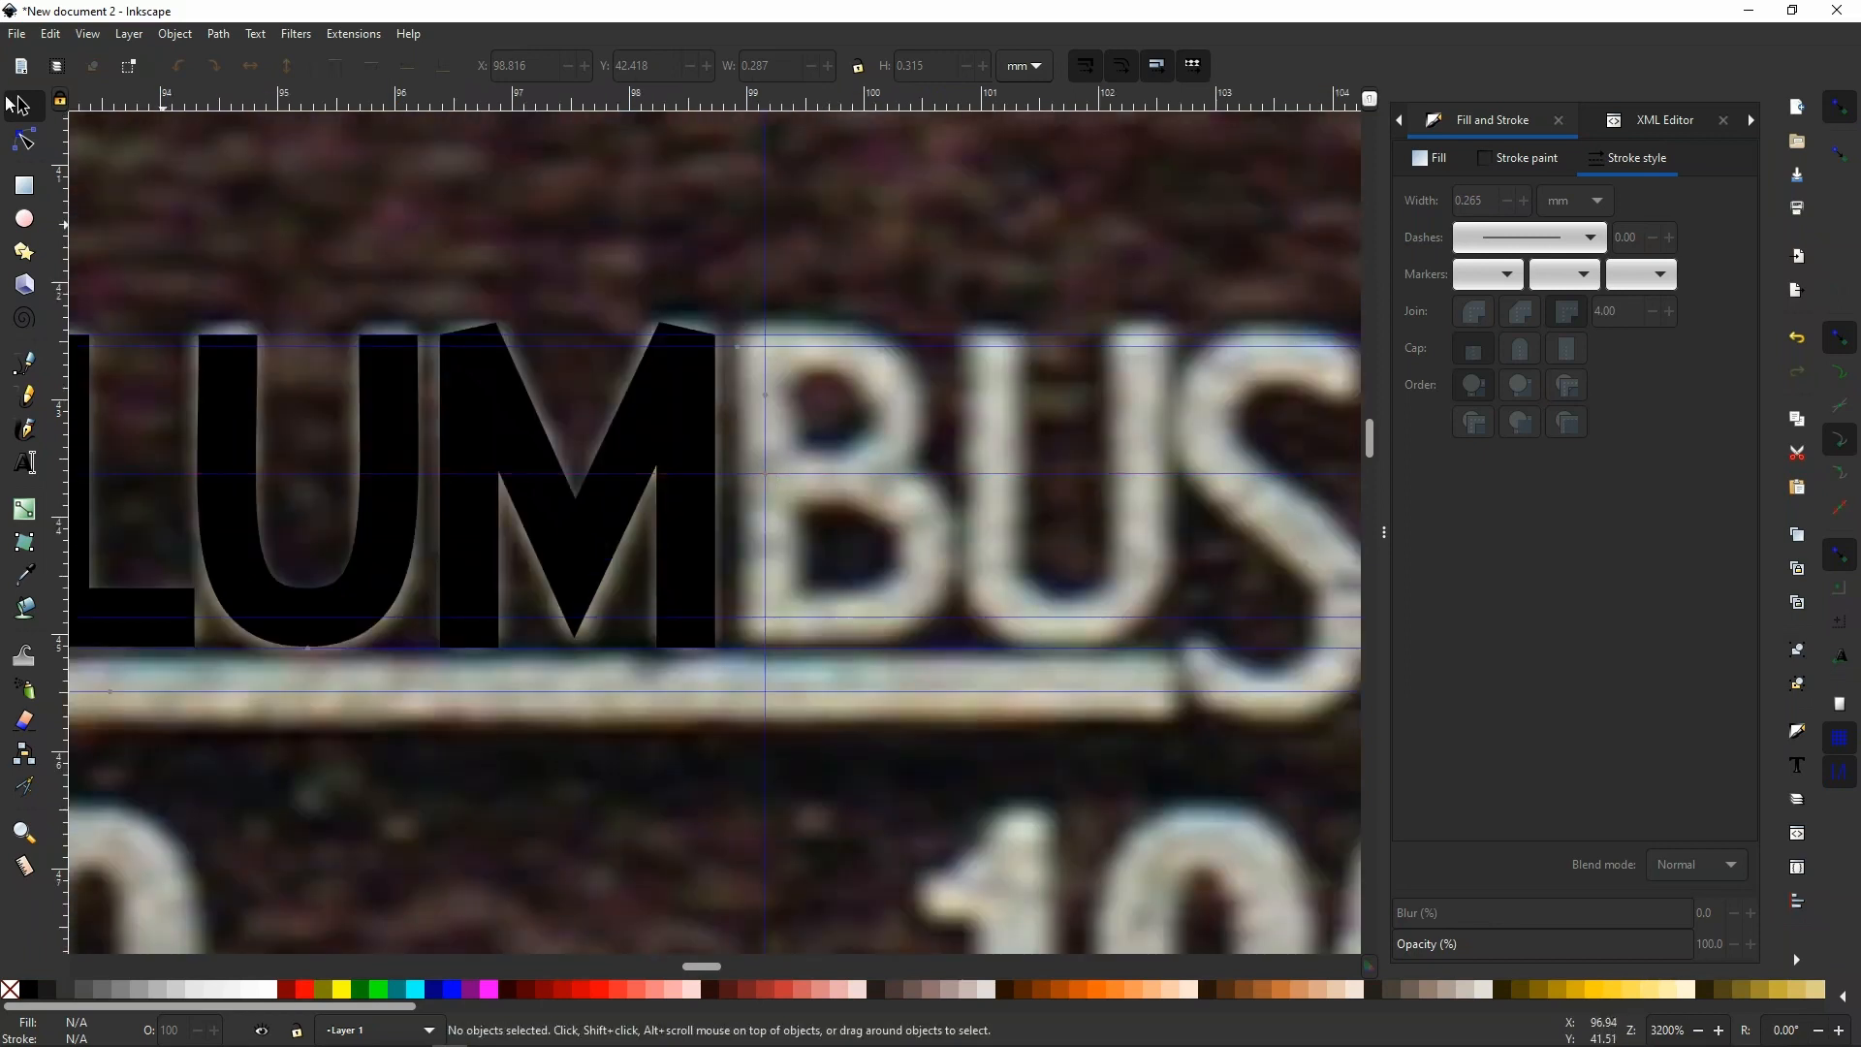
click(25, 397)
click(766, 346)
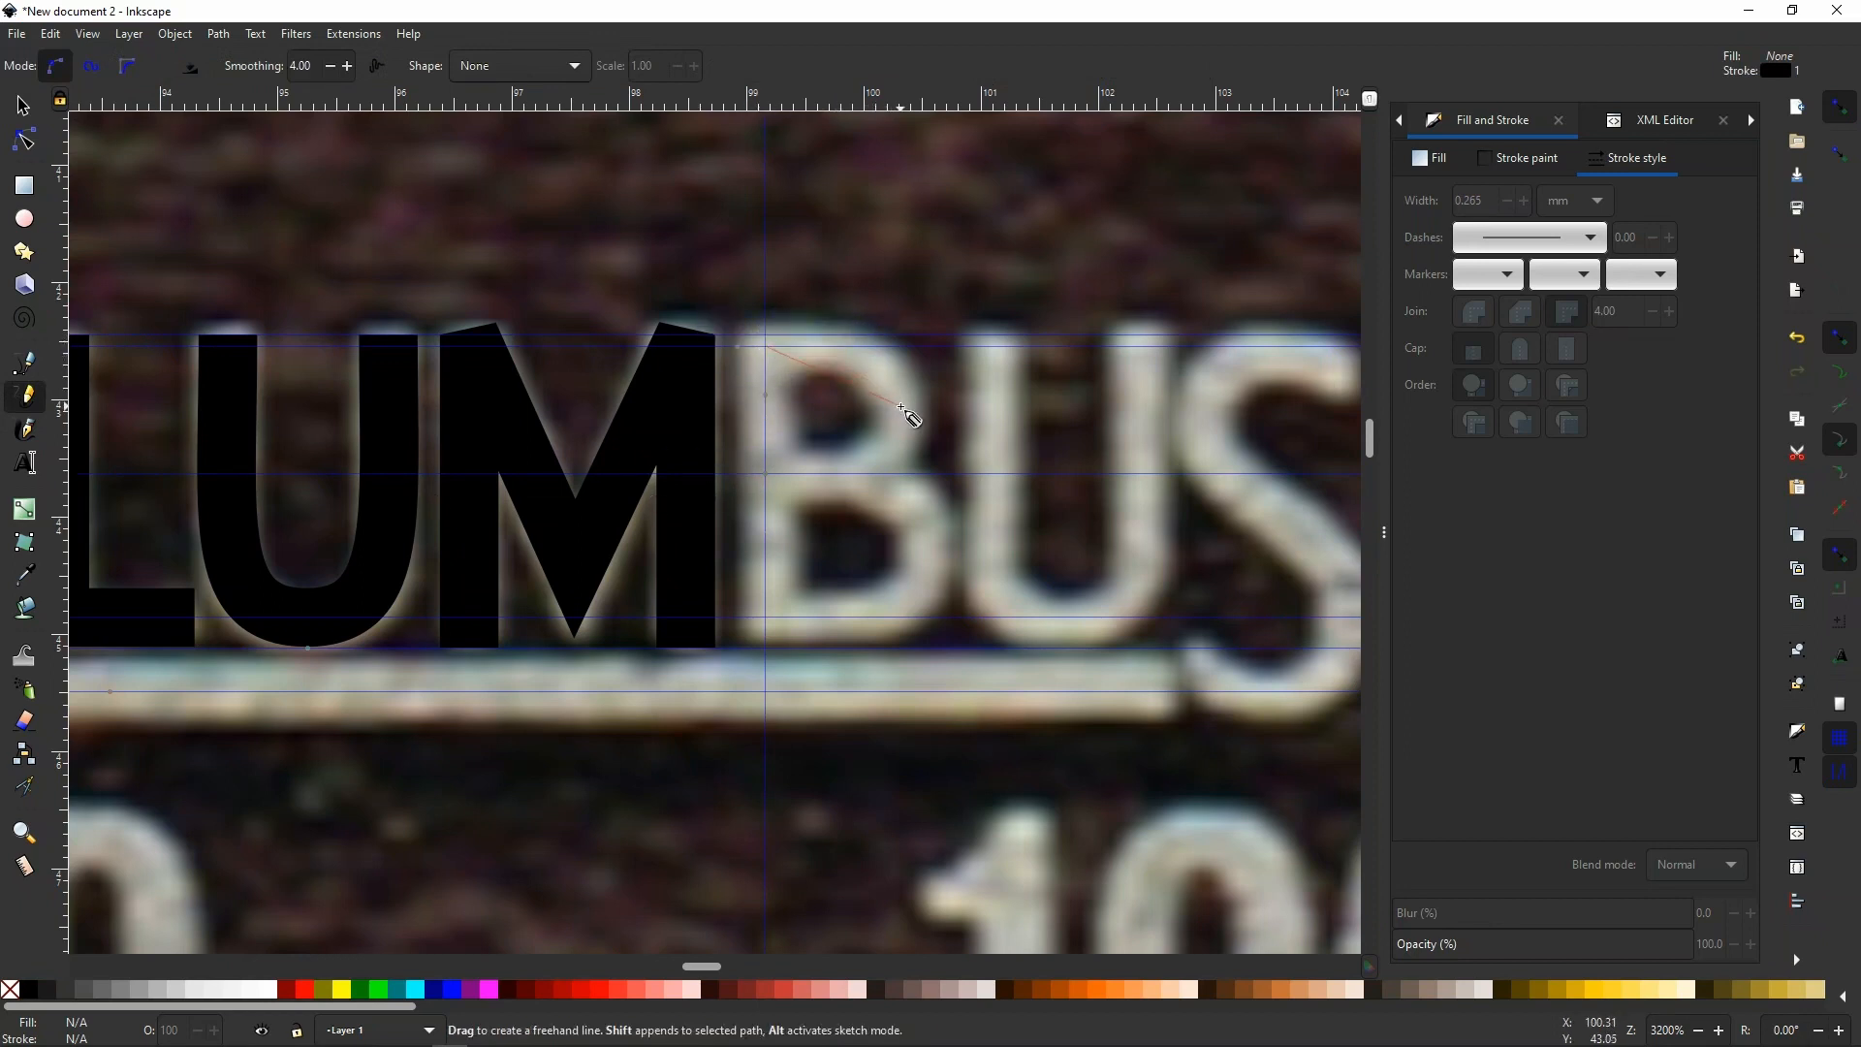
click(899, 409)
click(900, 409)
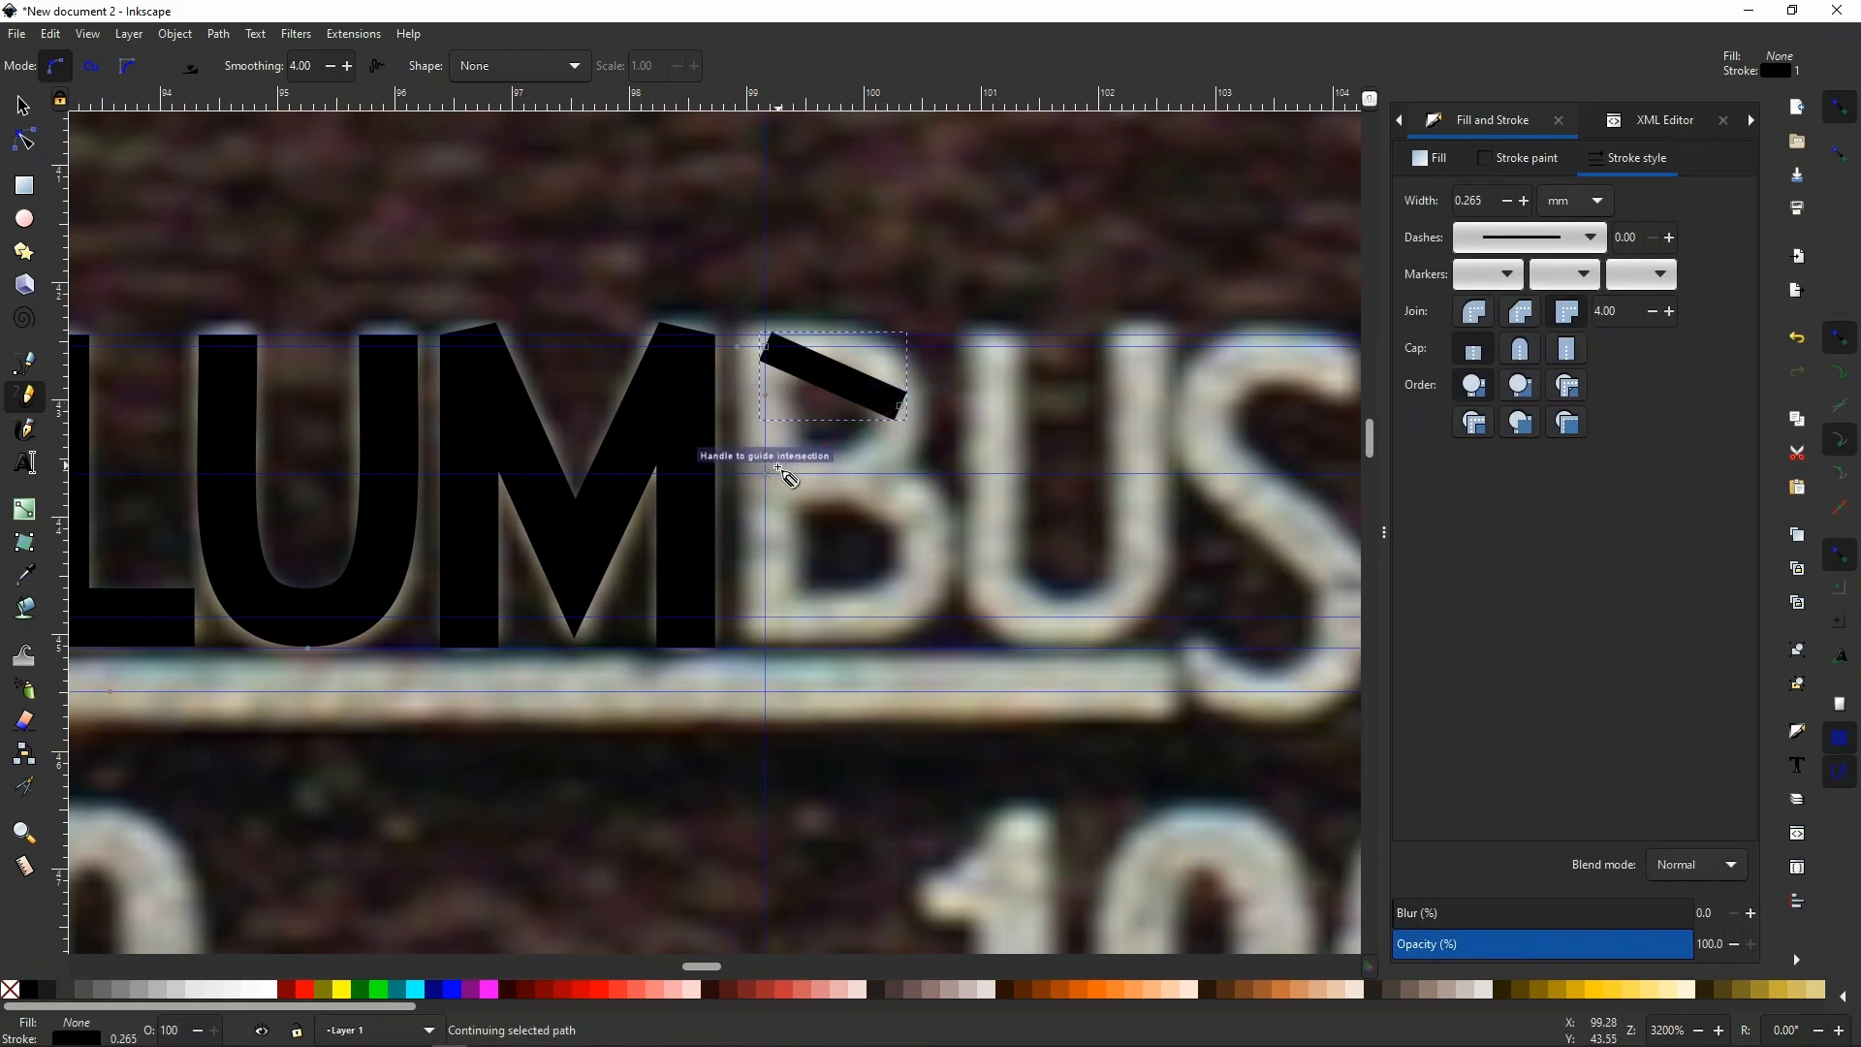
click(766, 475)
click(766, 475)
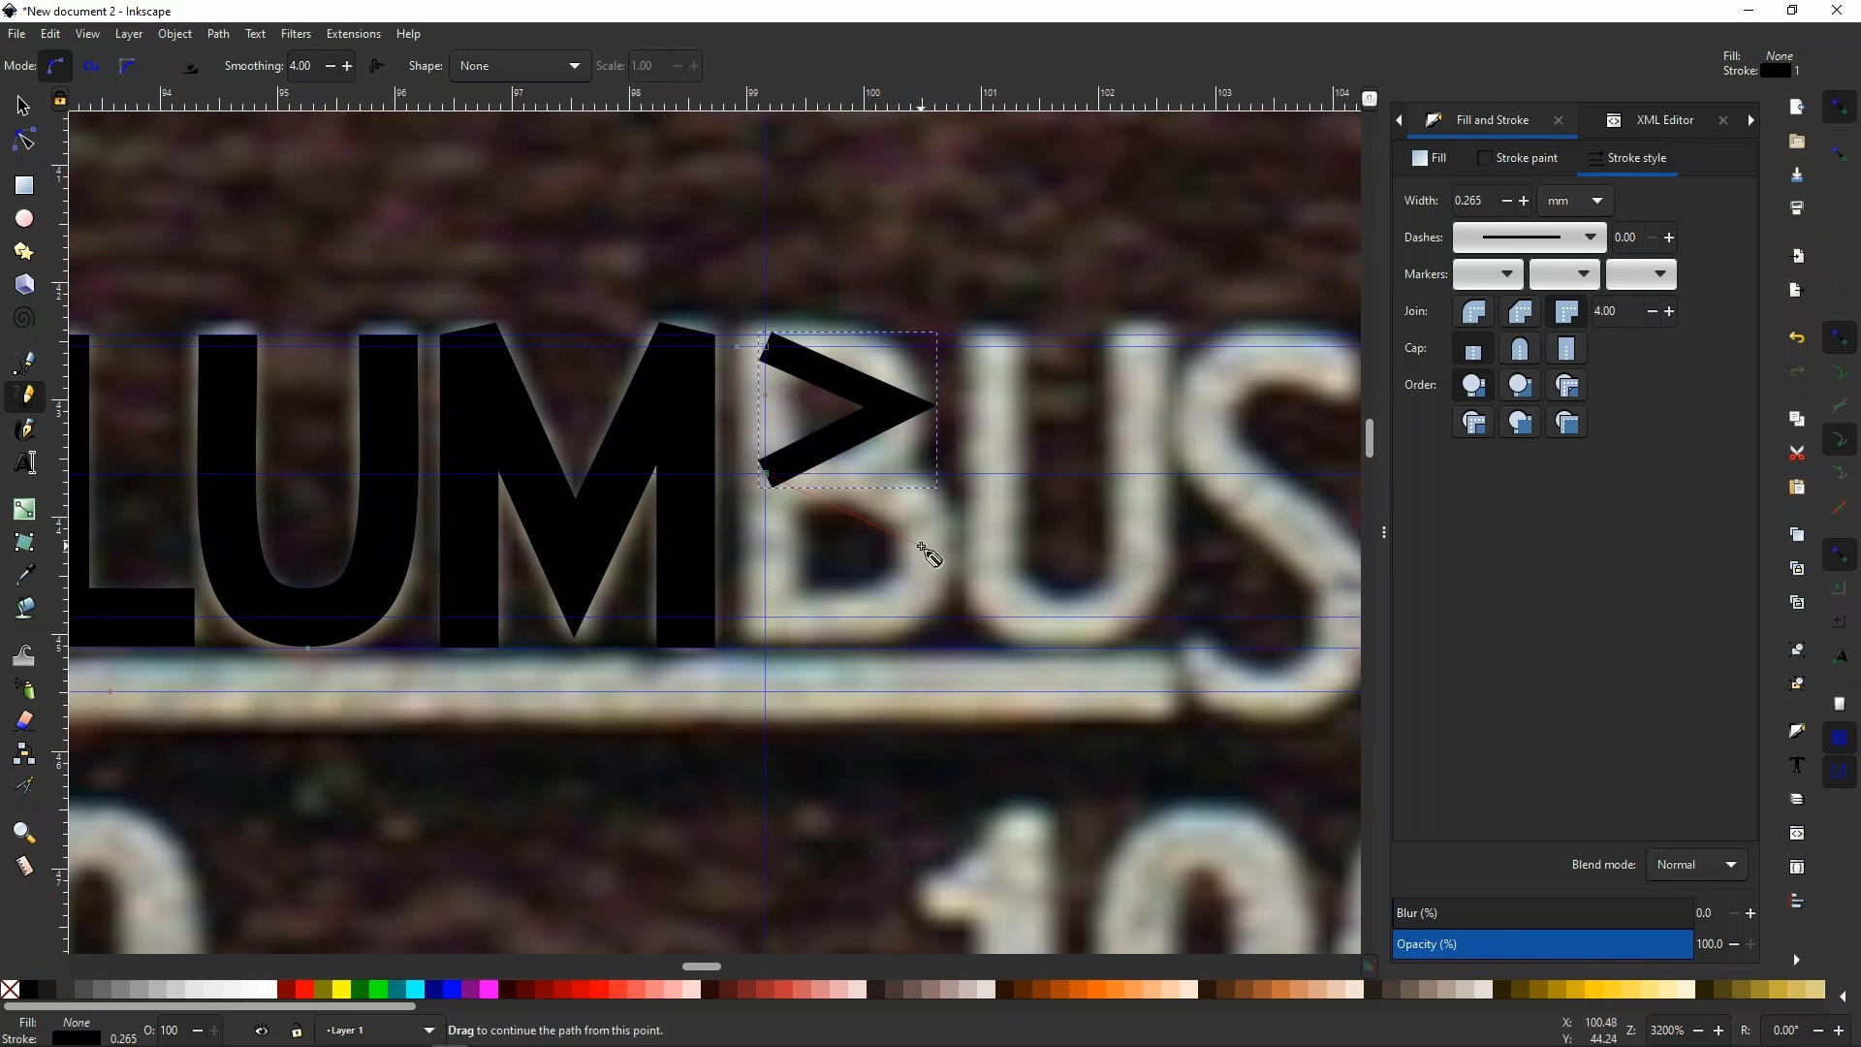
click(922, 550)
click(920, 547)
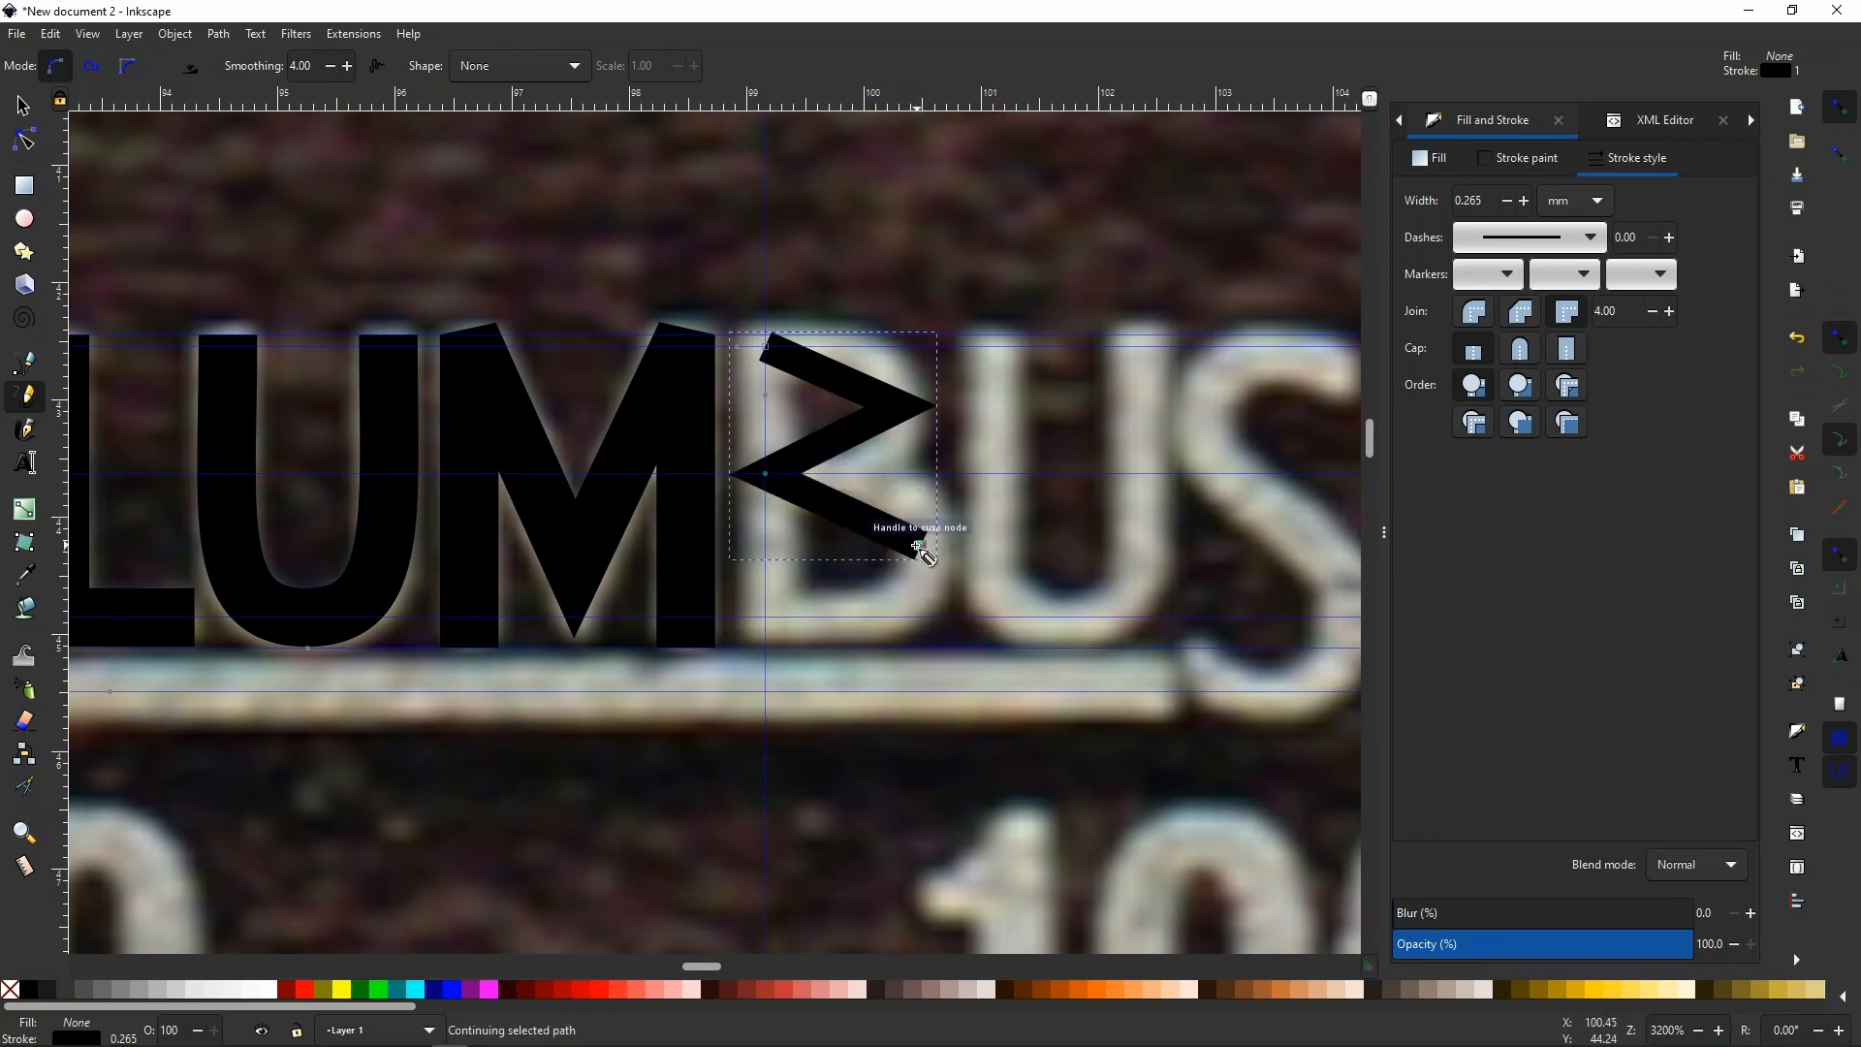
click(762, 616)
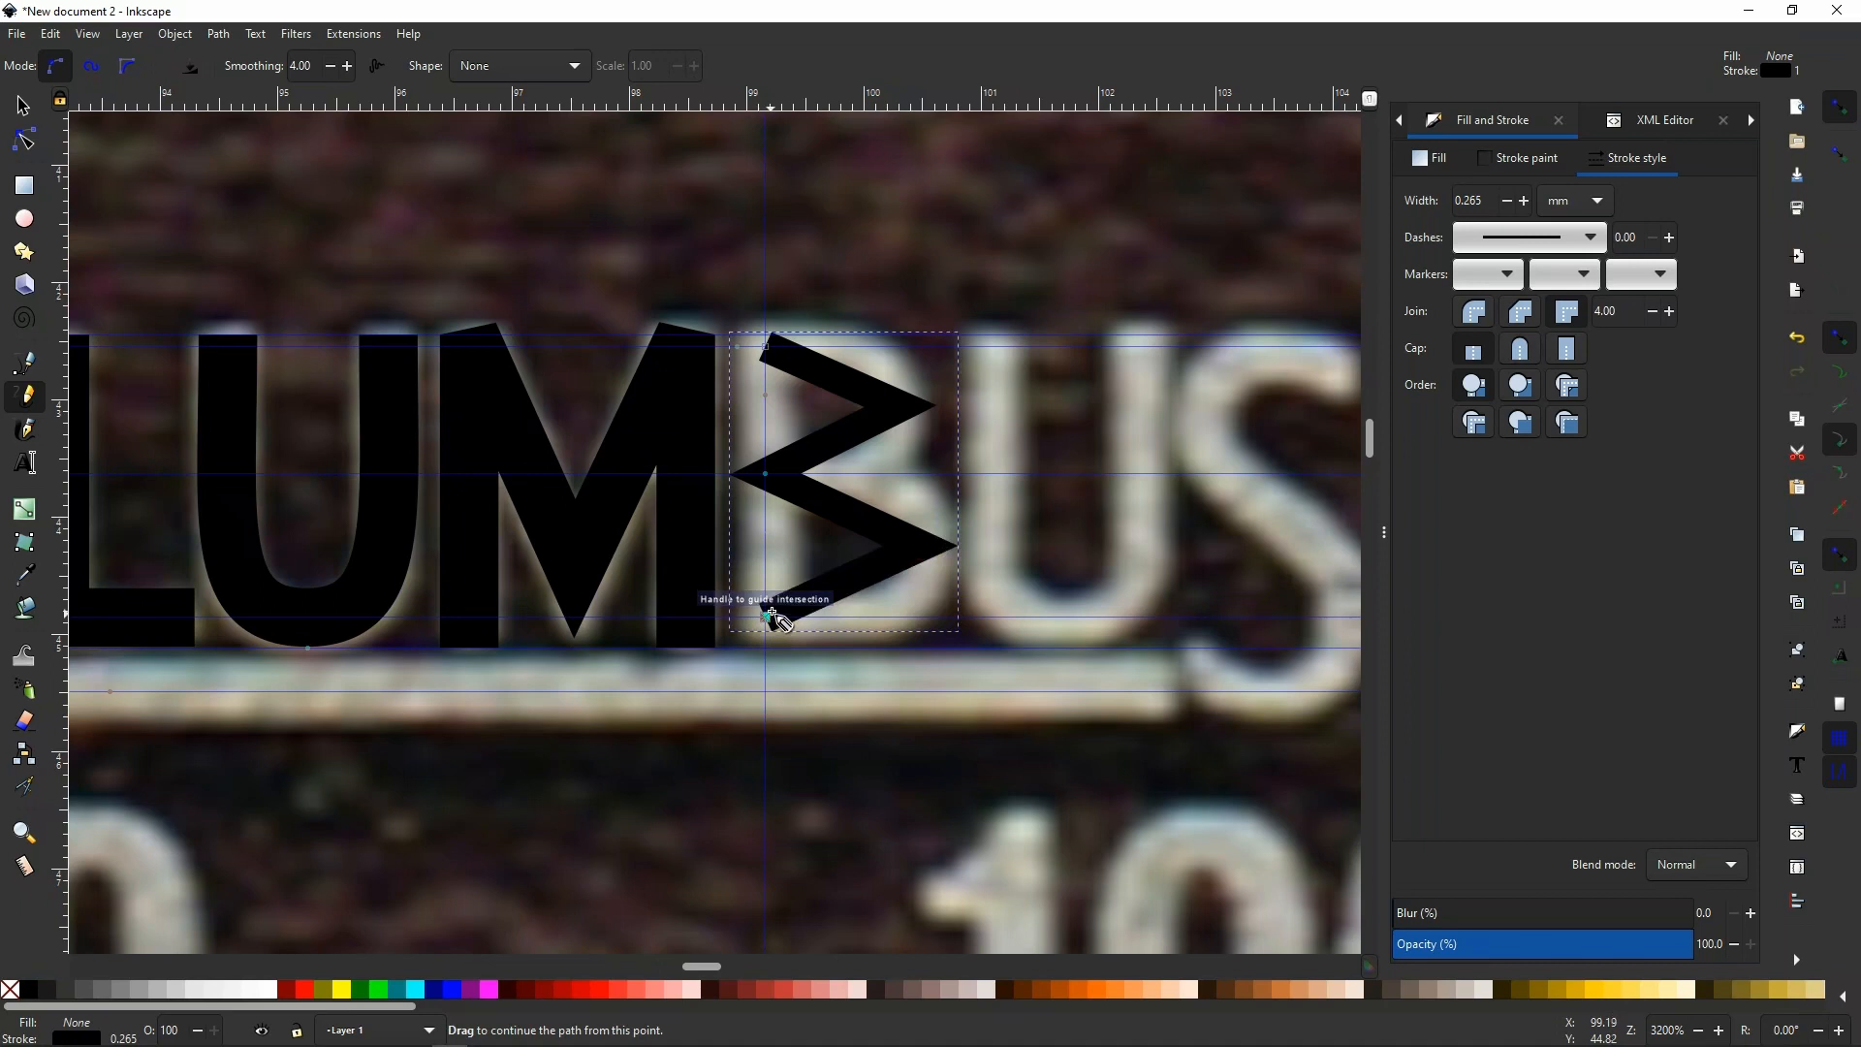
Close the B outline by joining its top and bottom end nodes with a straight stem segment.
click(24, 139)
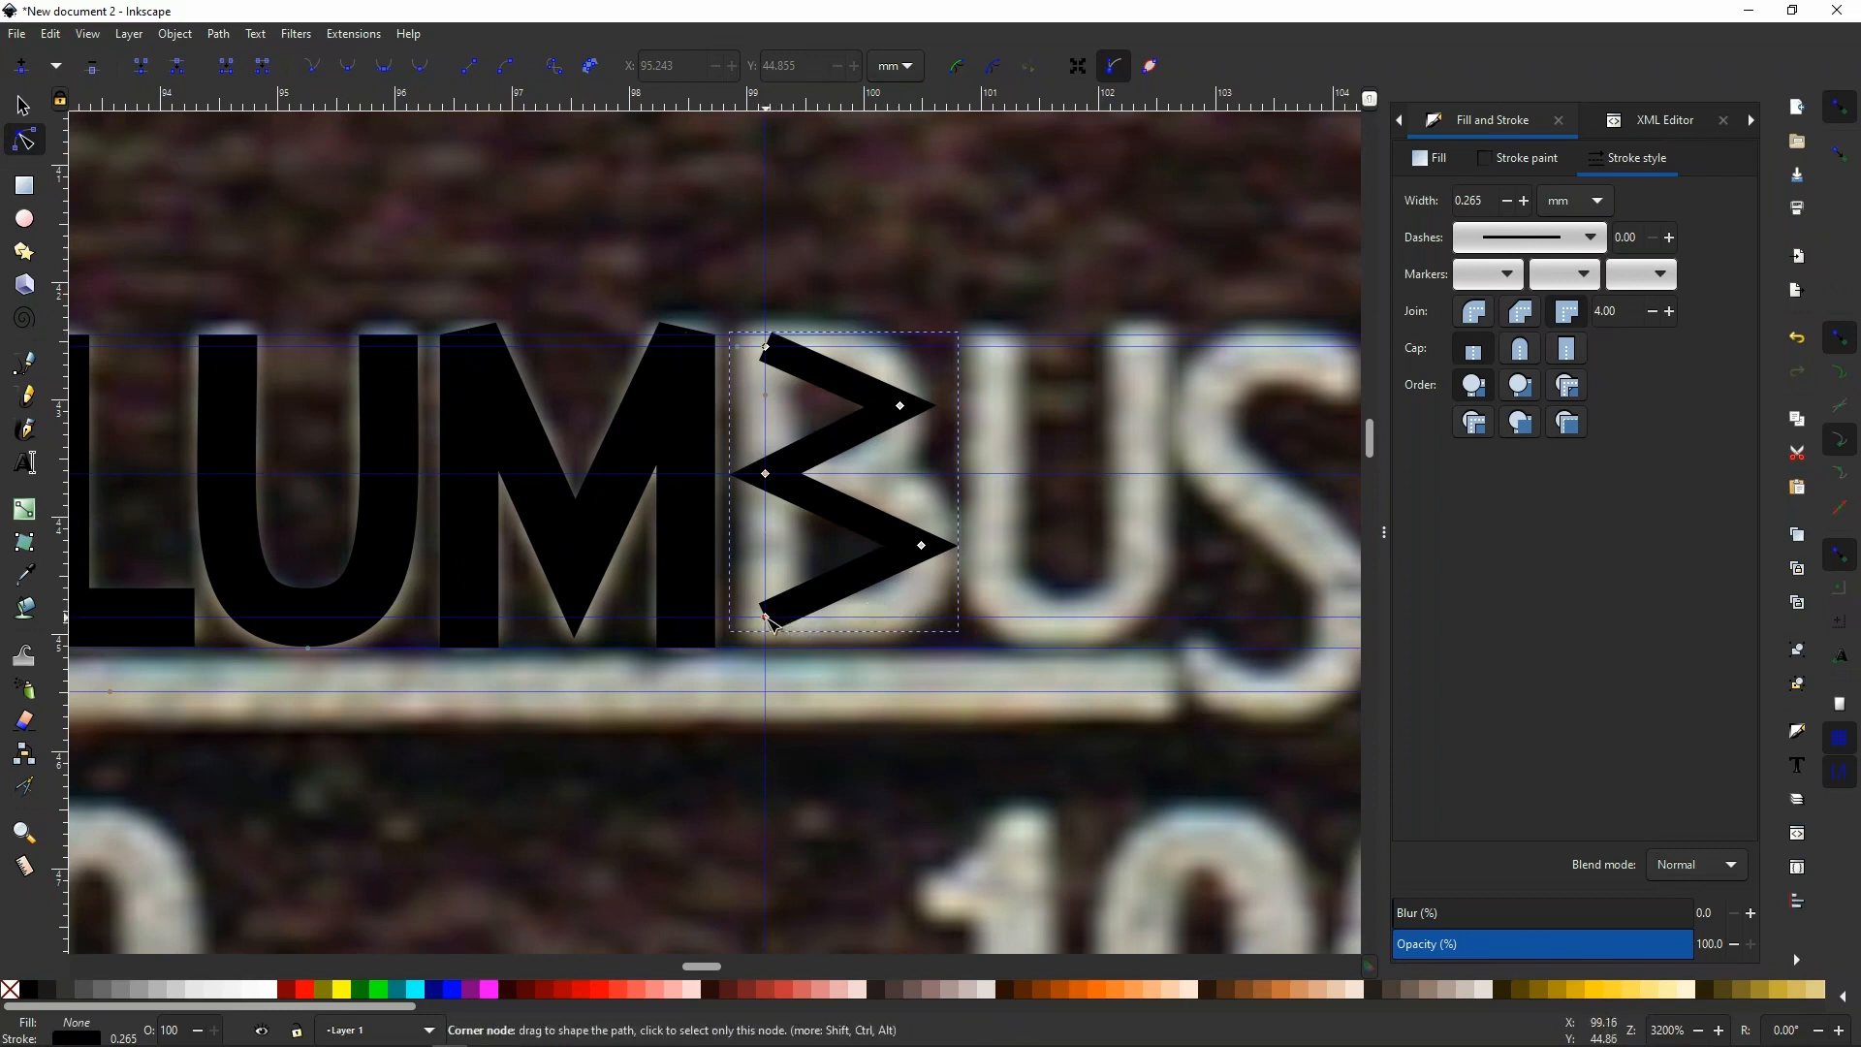
click(765, 617)
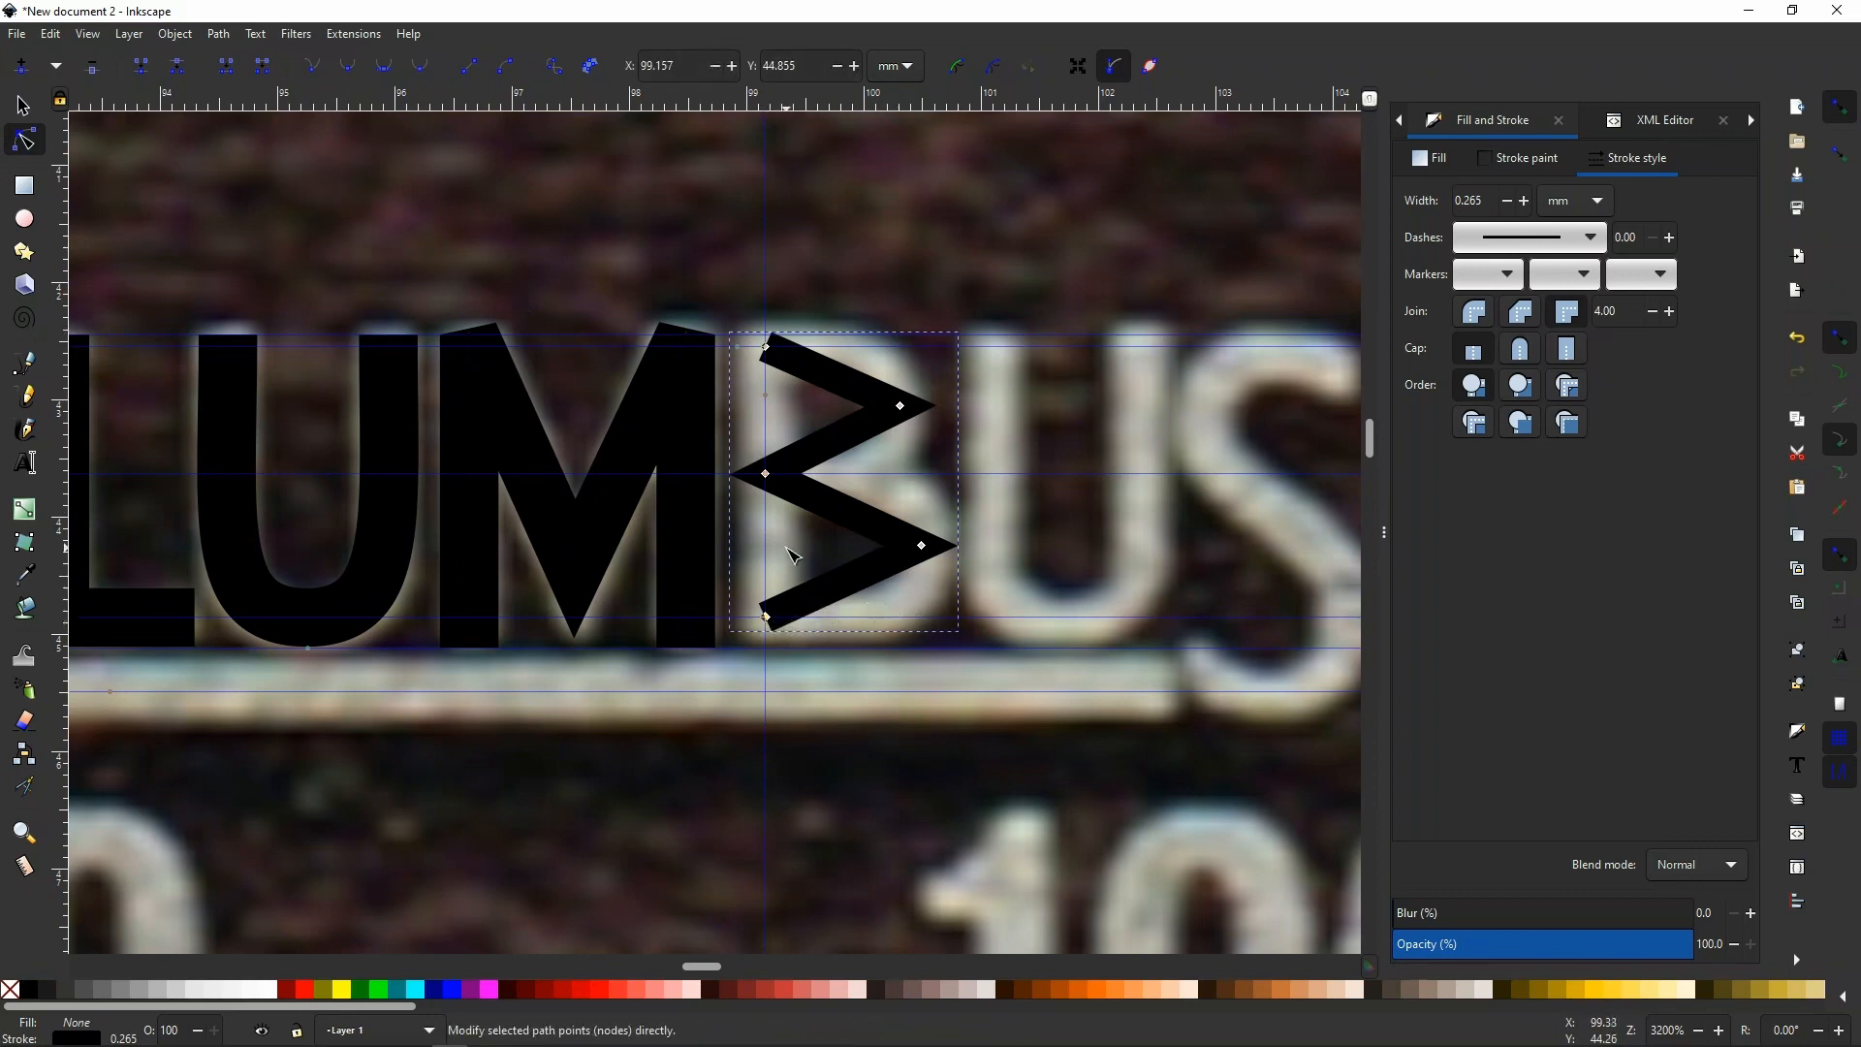
shift+click(766, 348)
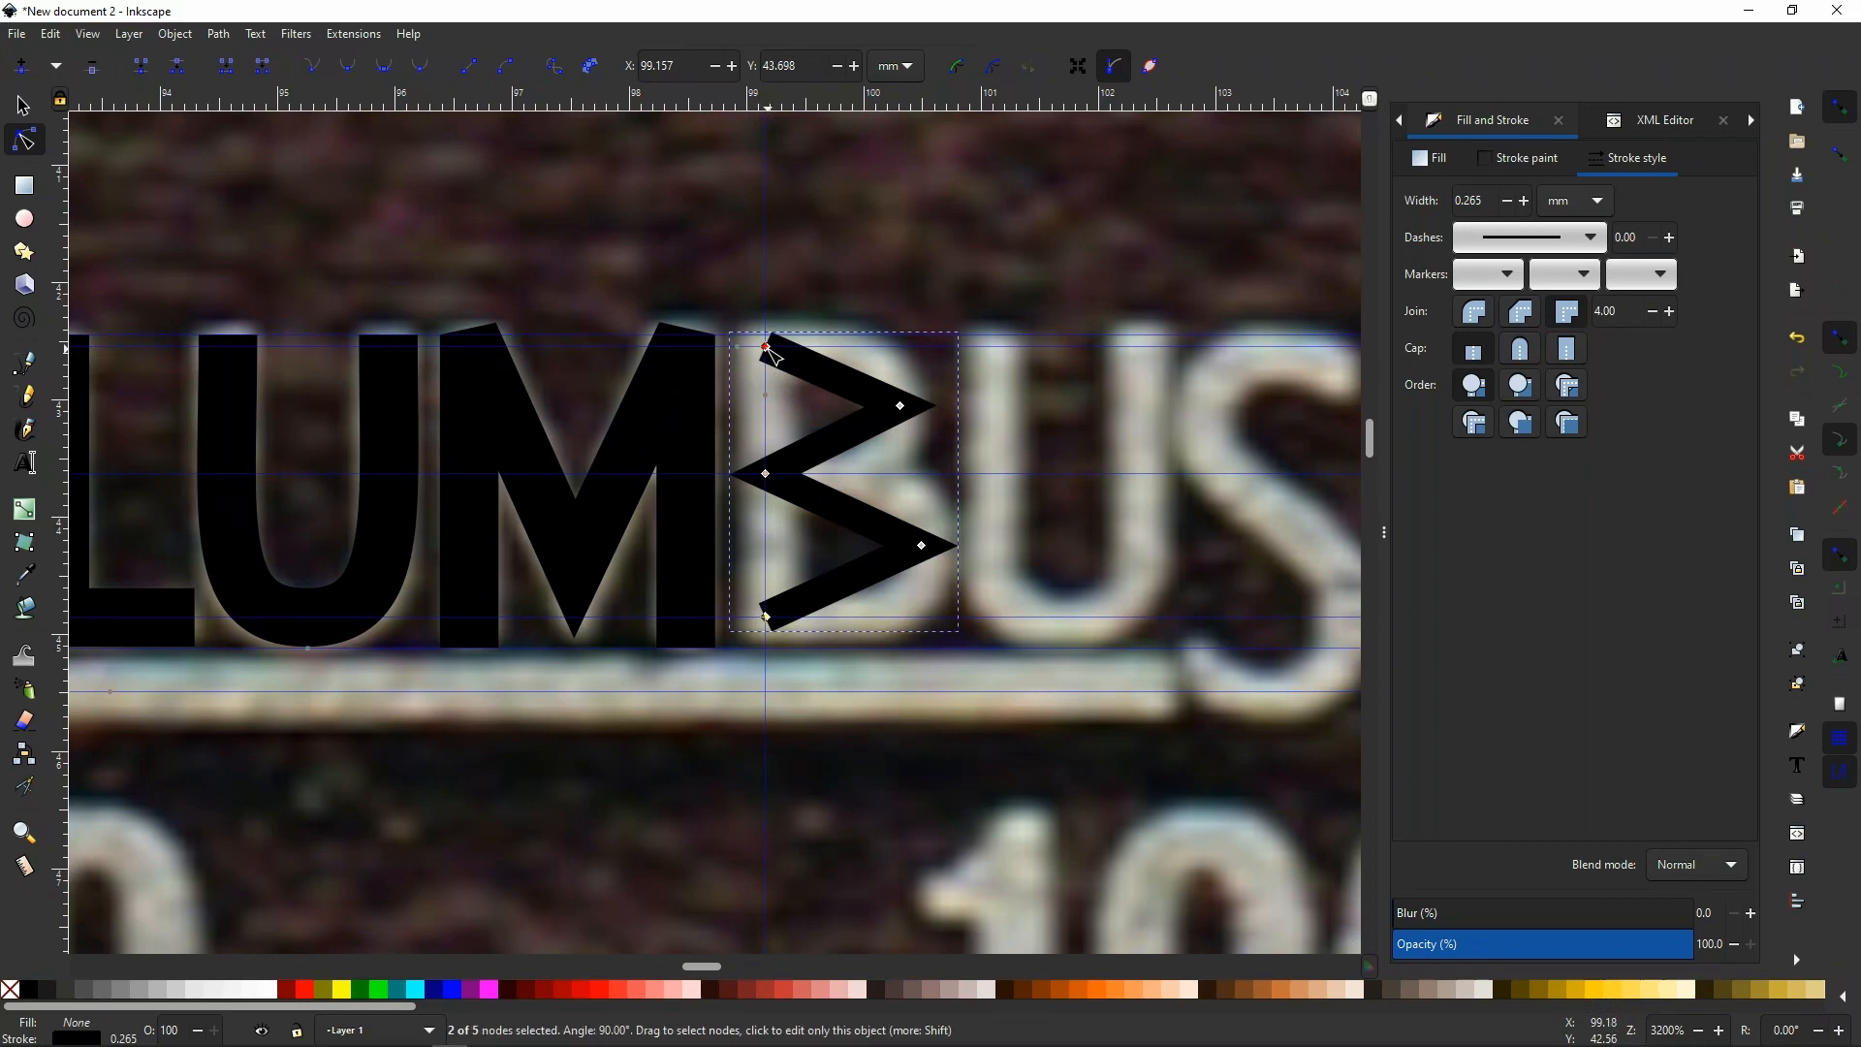
click(226, 65)
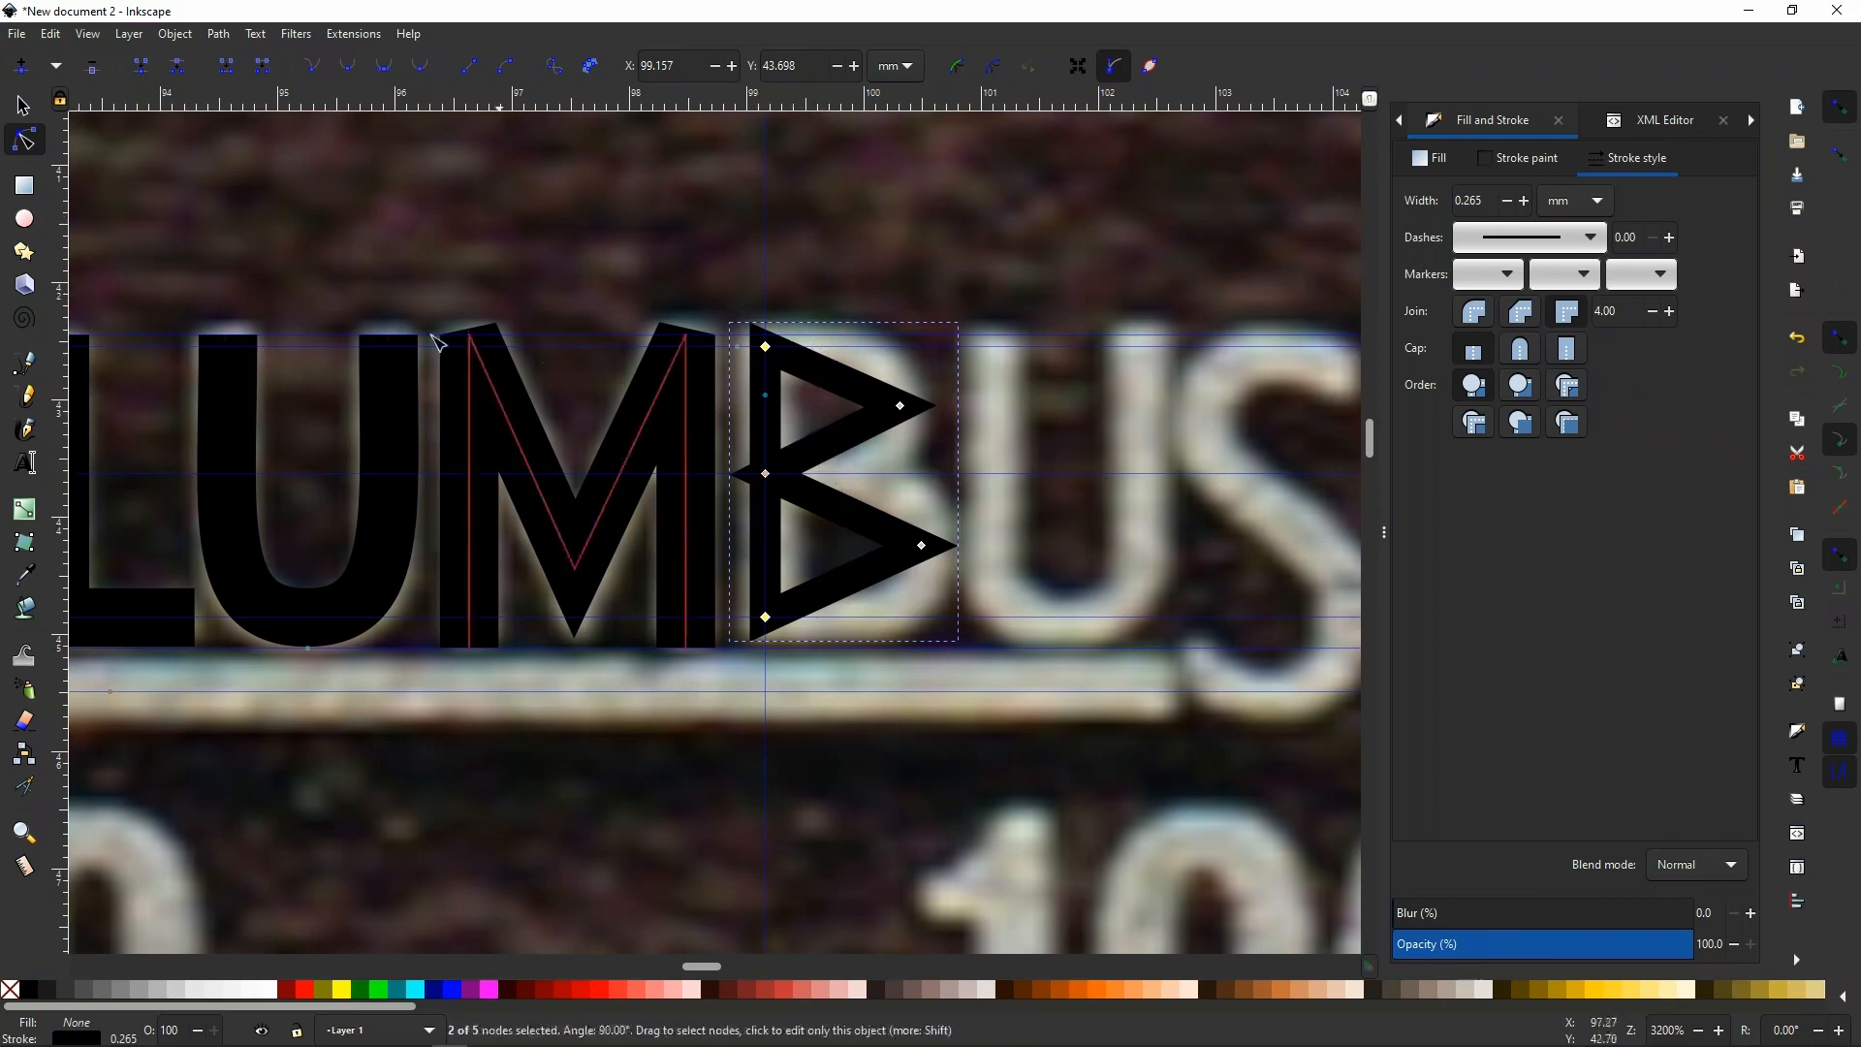
Bend the B's diagonal segments outward into curved upper and lower bowls.
click(29, 140)
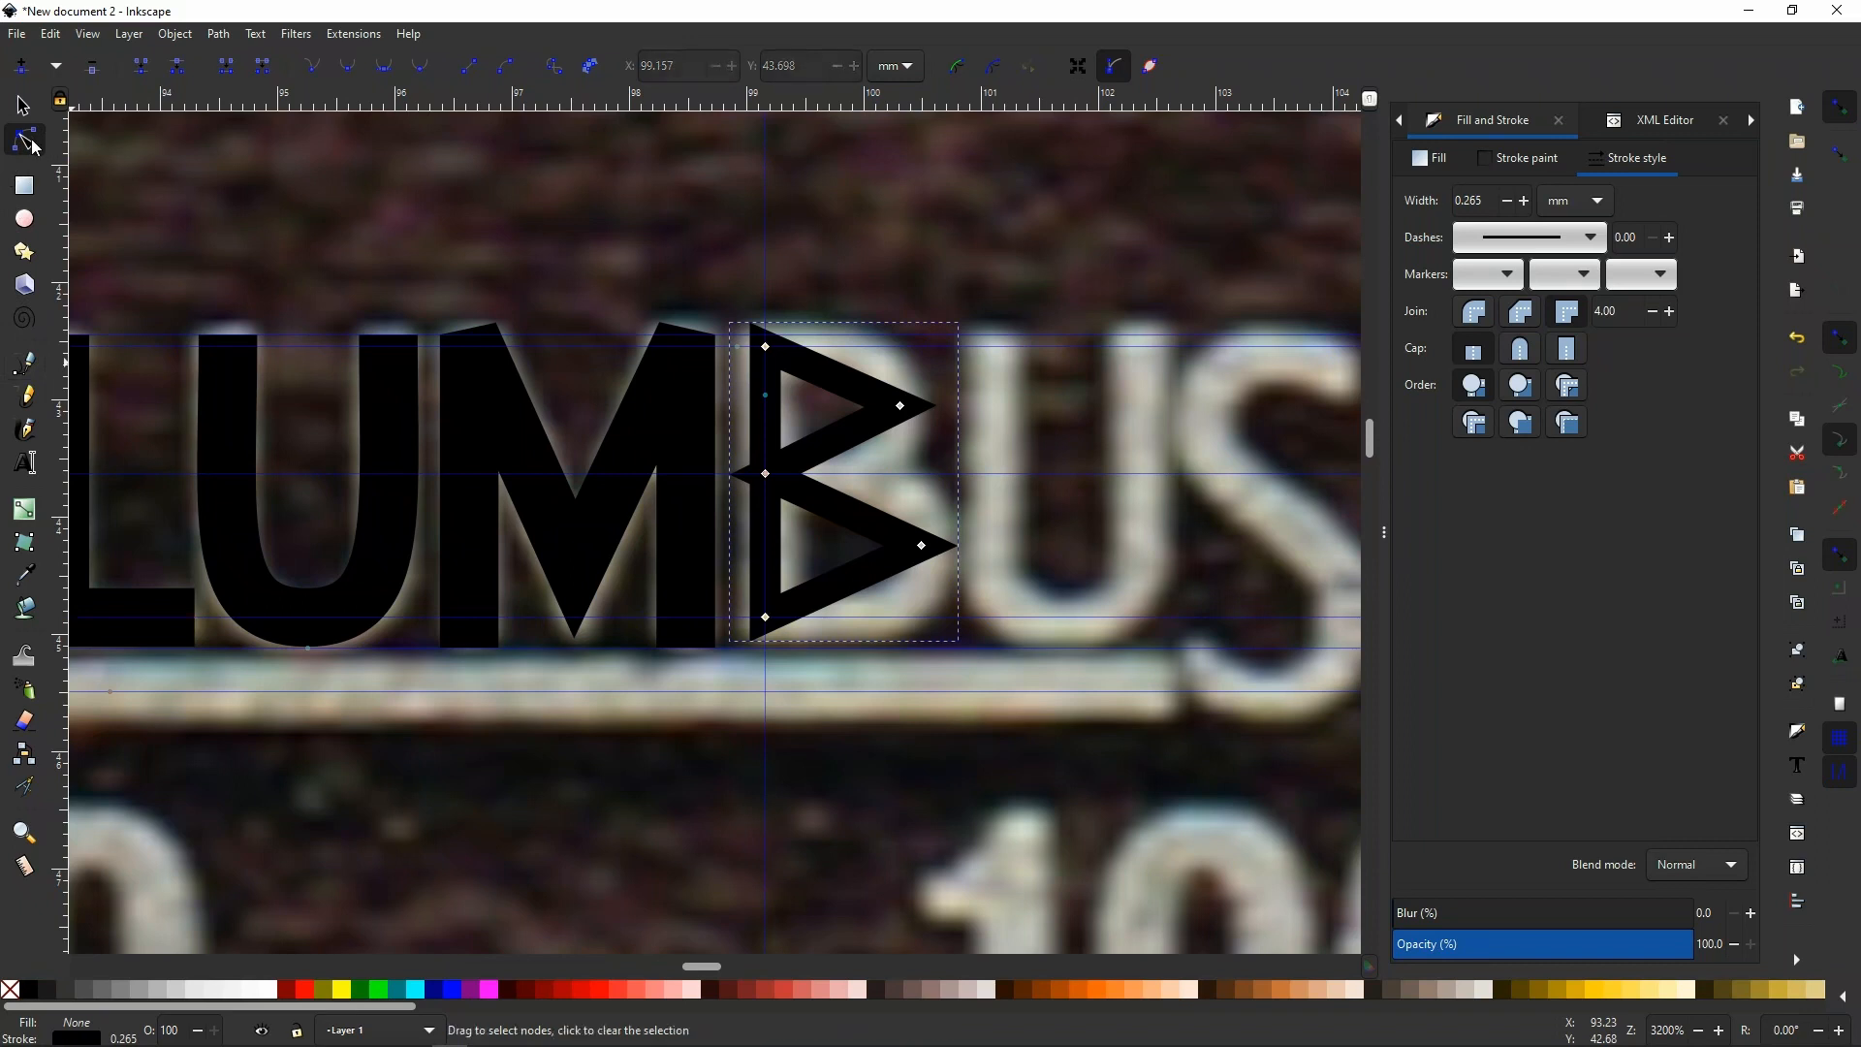
drag(841, 388, 885, 380)
drag(857, 444, 880, 500)
click(876, 567)
drag(875, 568, 909, 609)
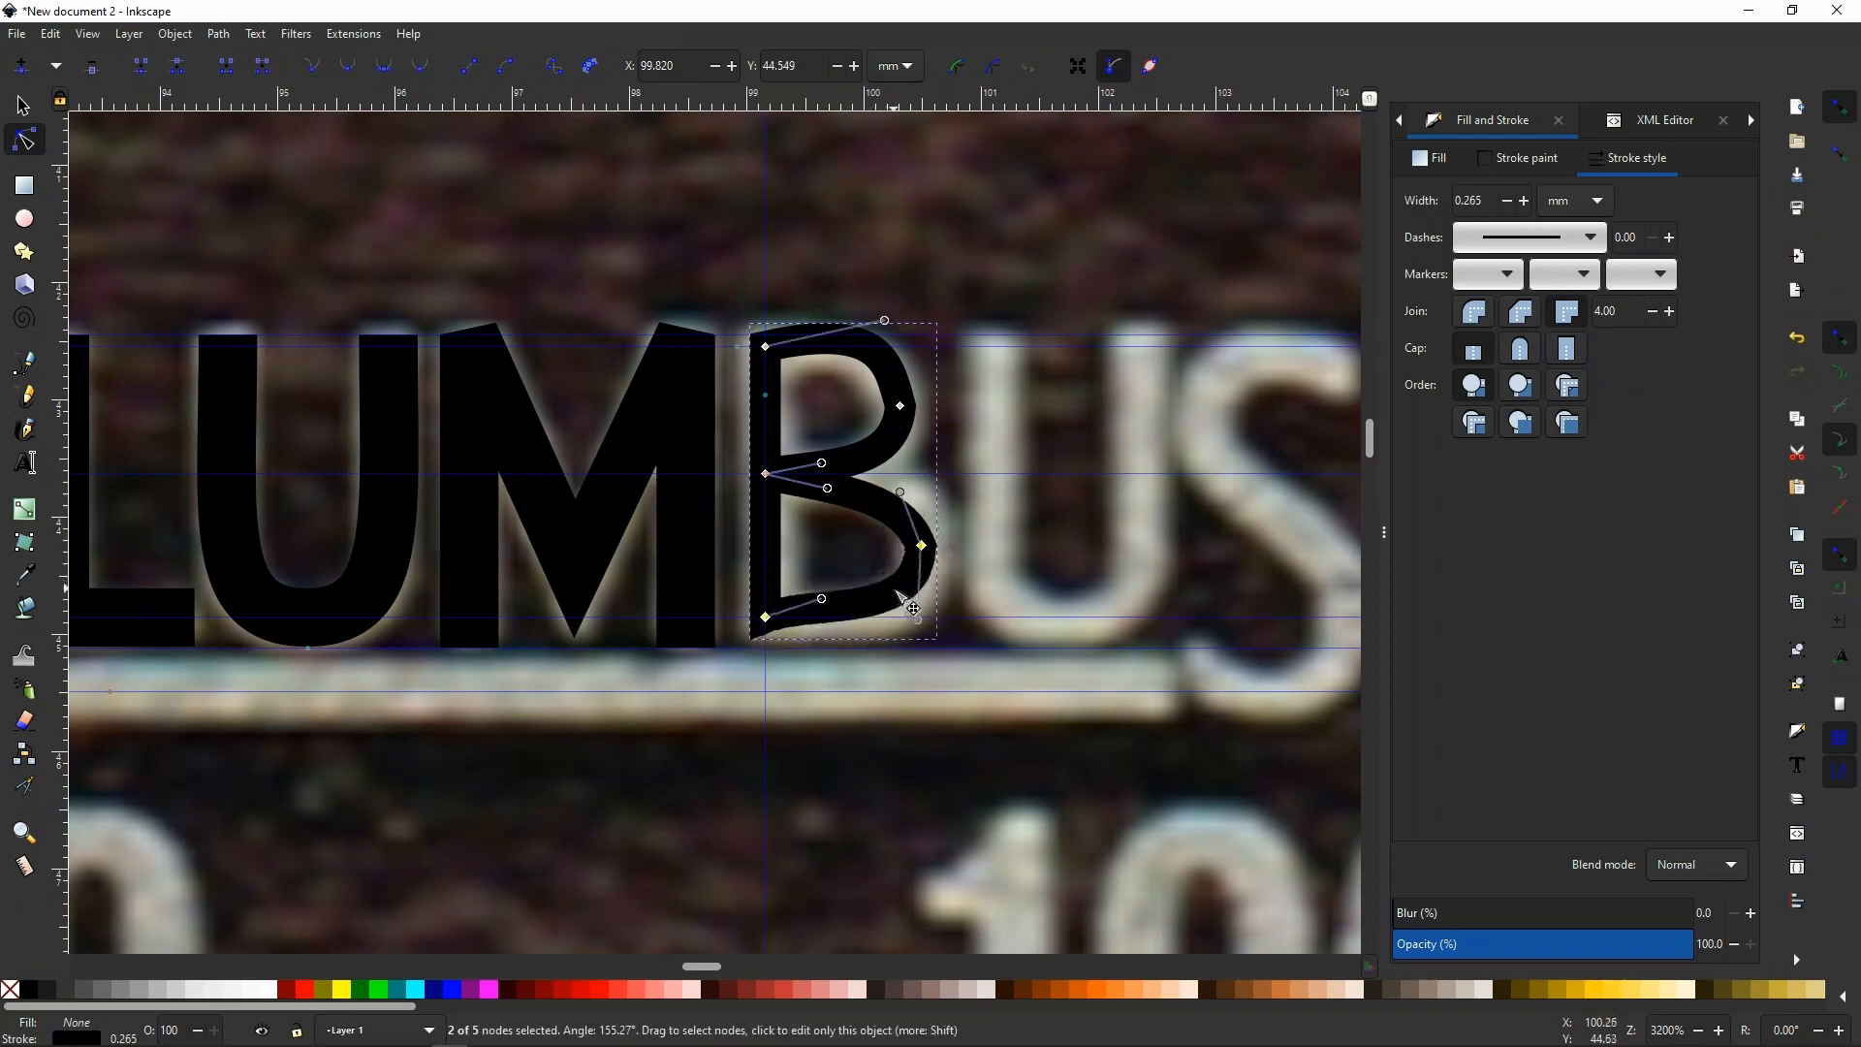
Make the outermost nodes of the B's upper and lower bowls smooth and symmetric.
click(901, 407)
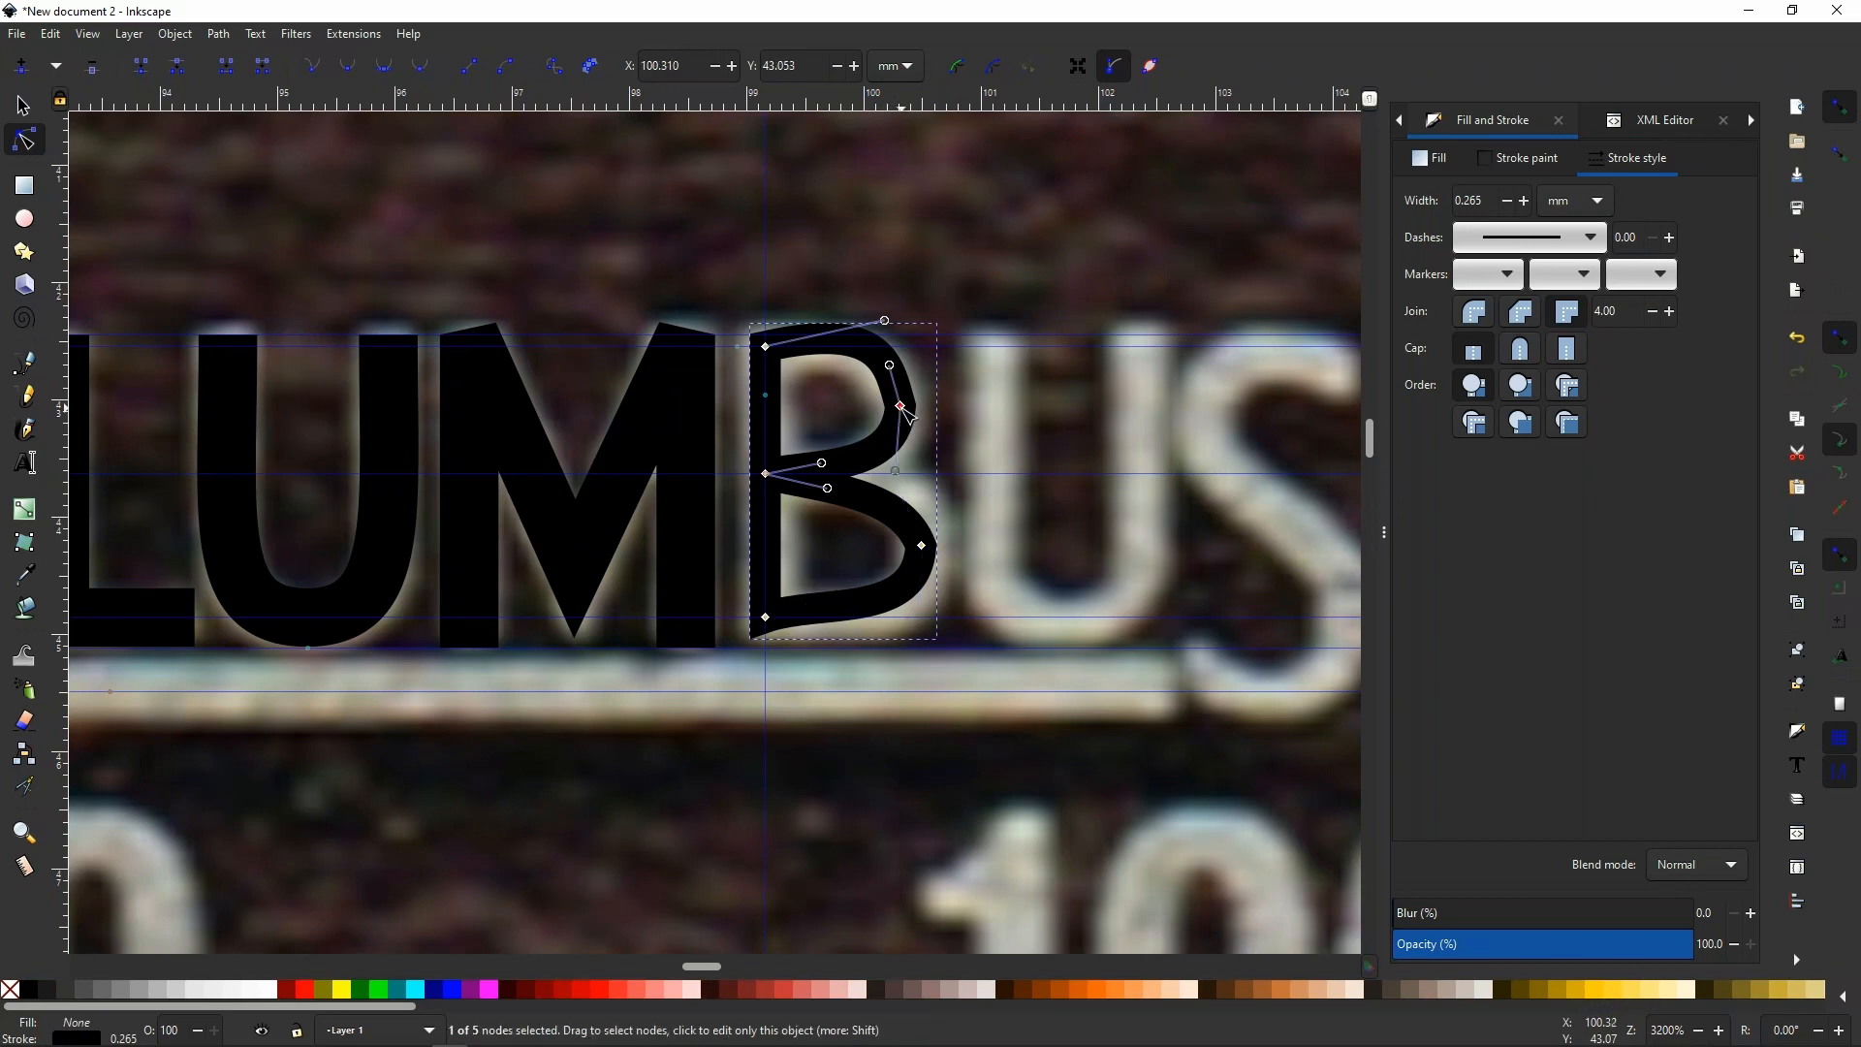
click(349, 72)
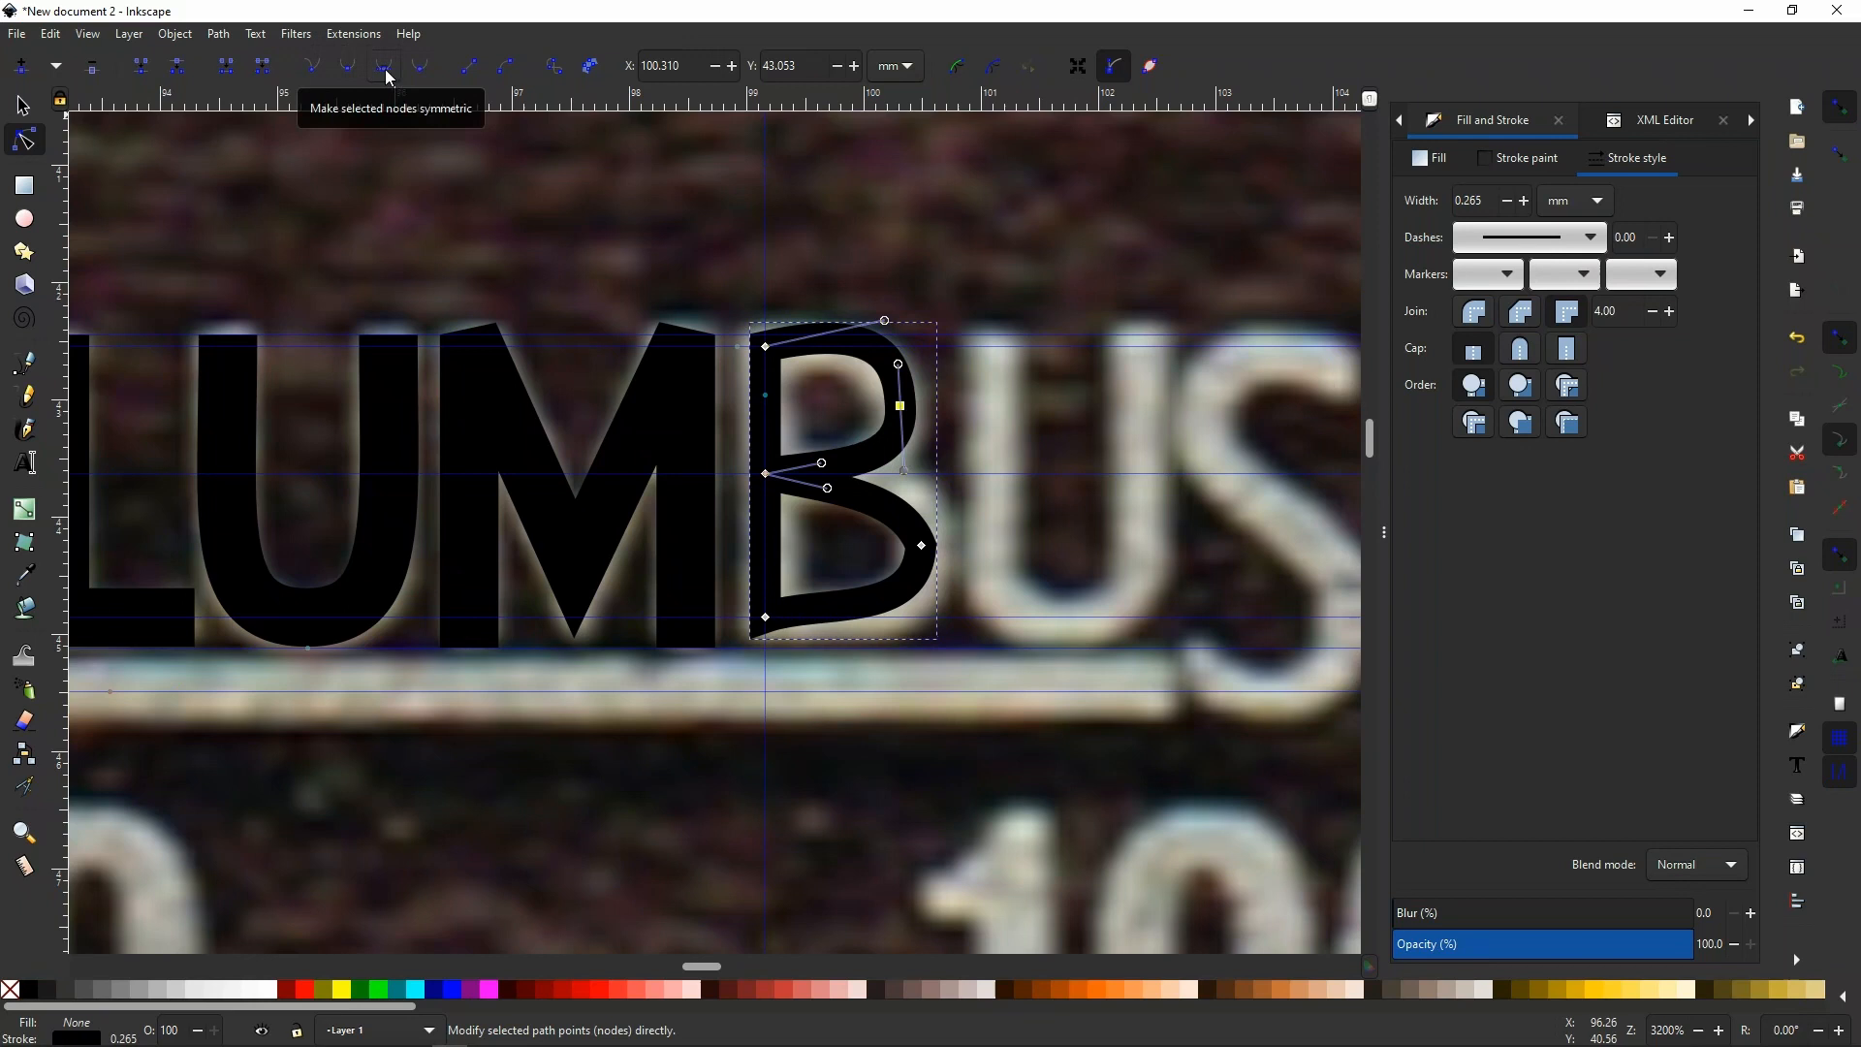
click(384, 73)
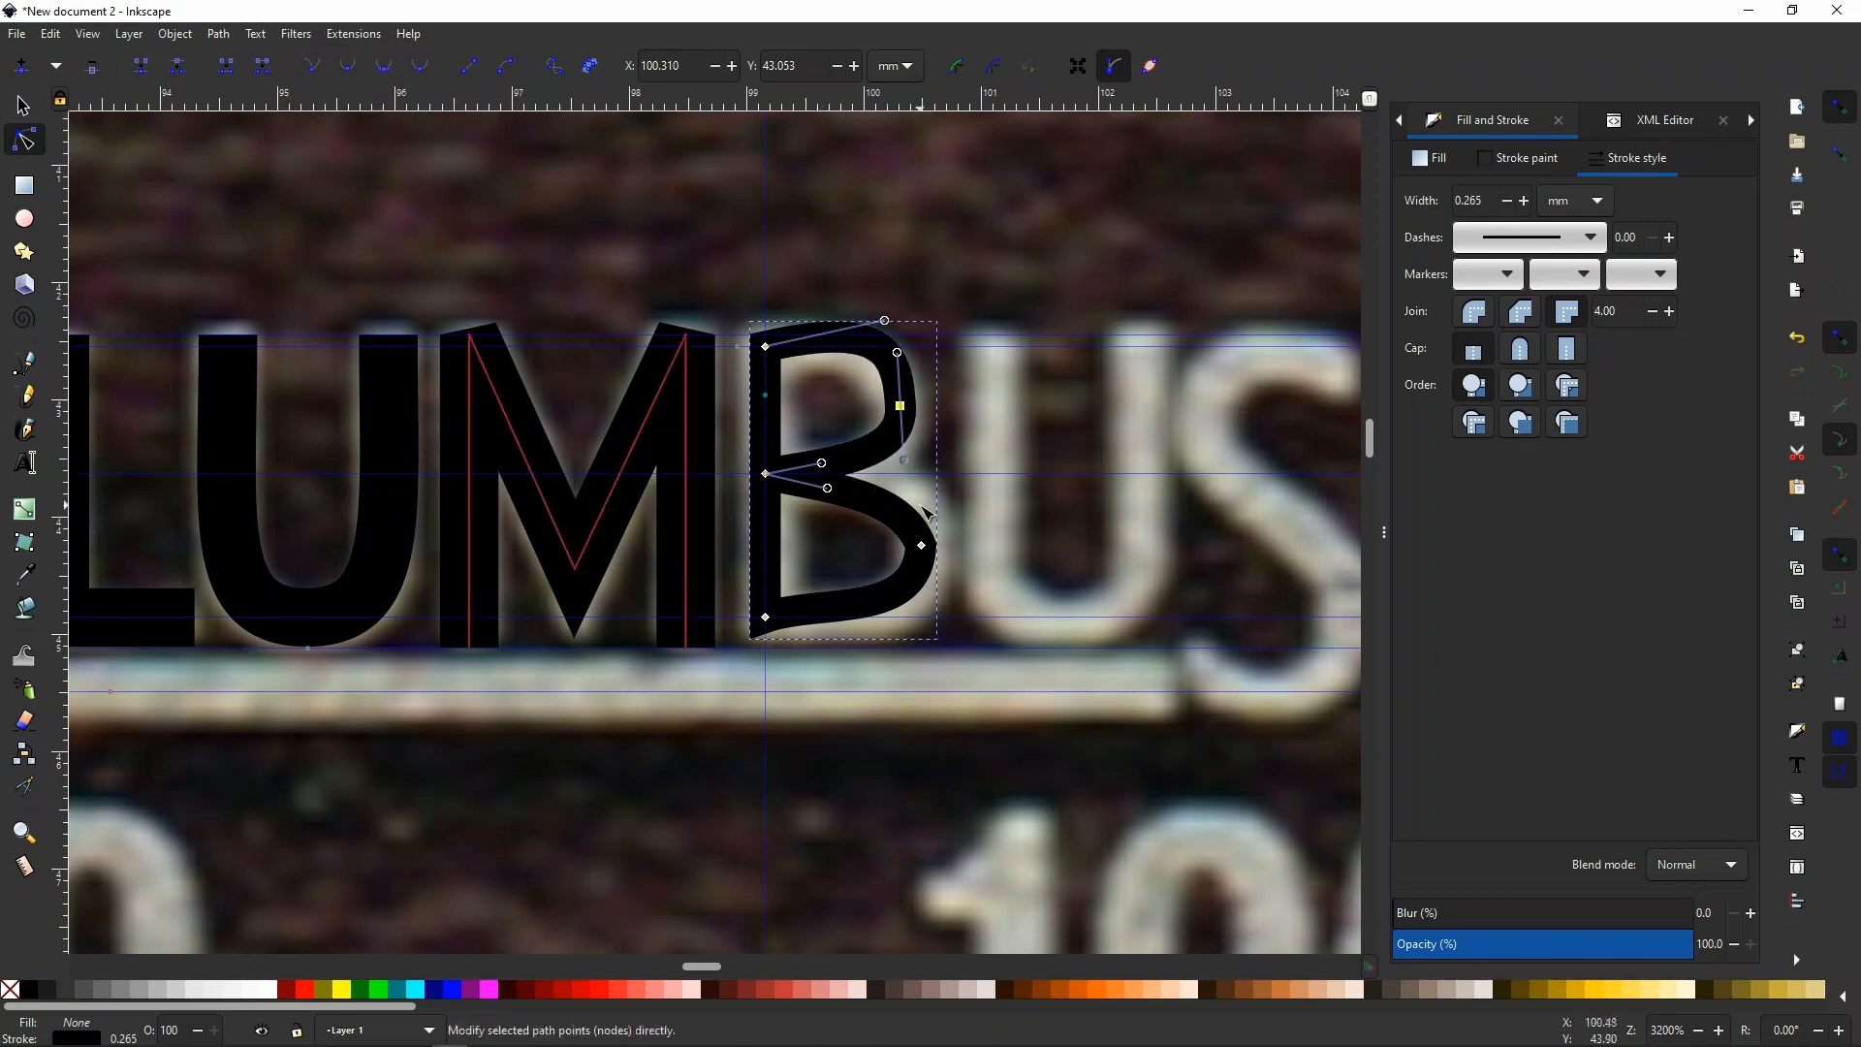
click(923, 548)
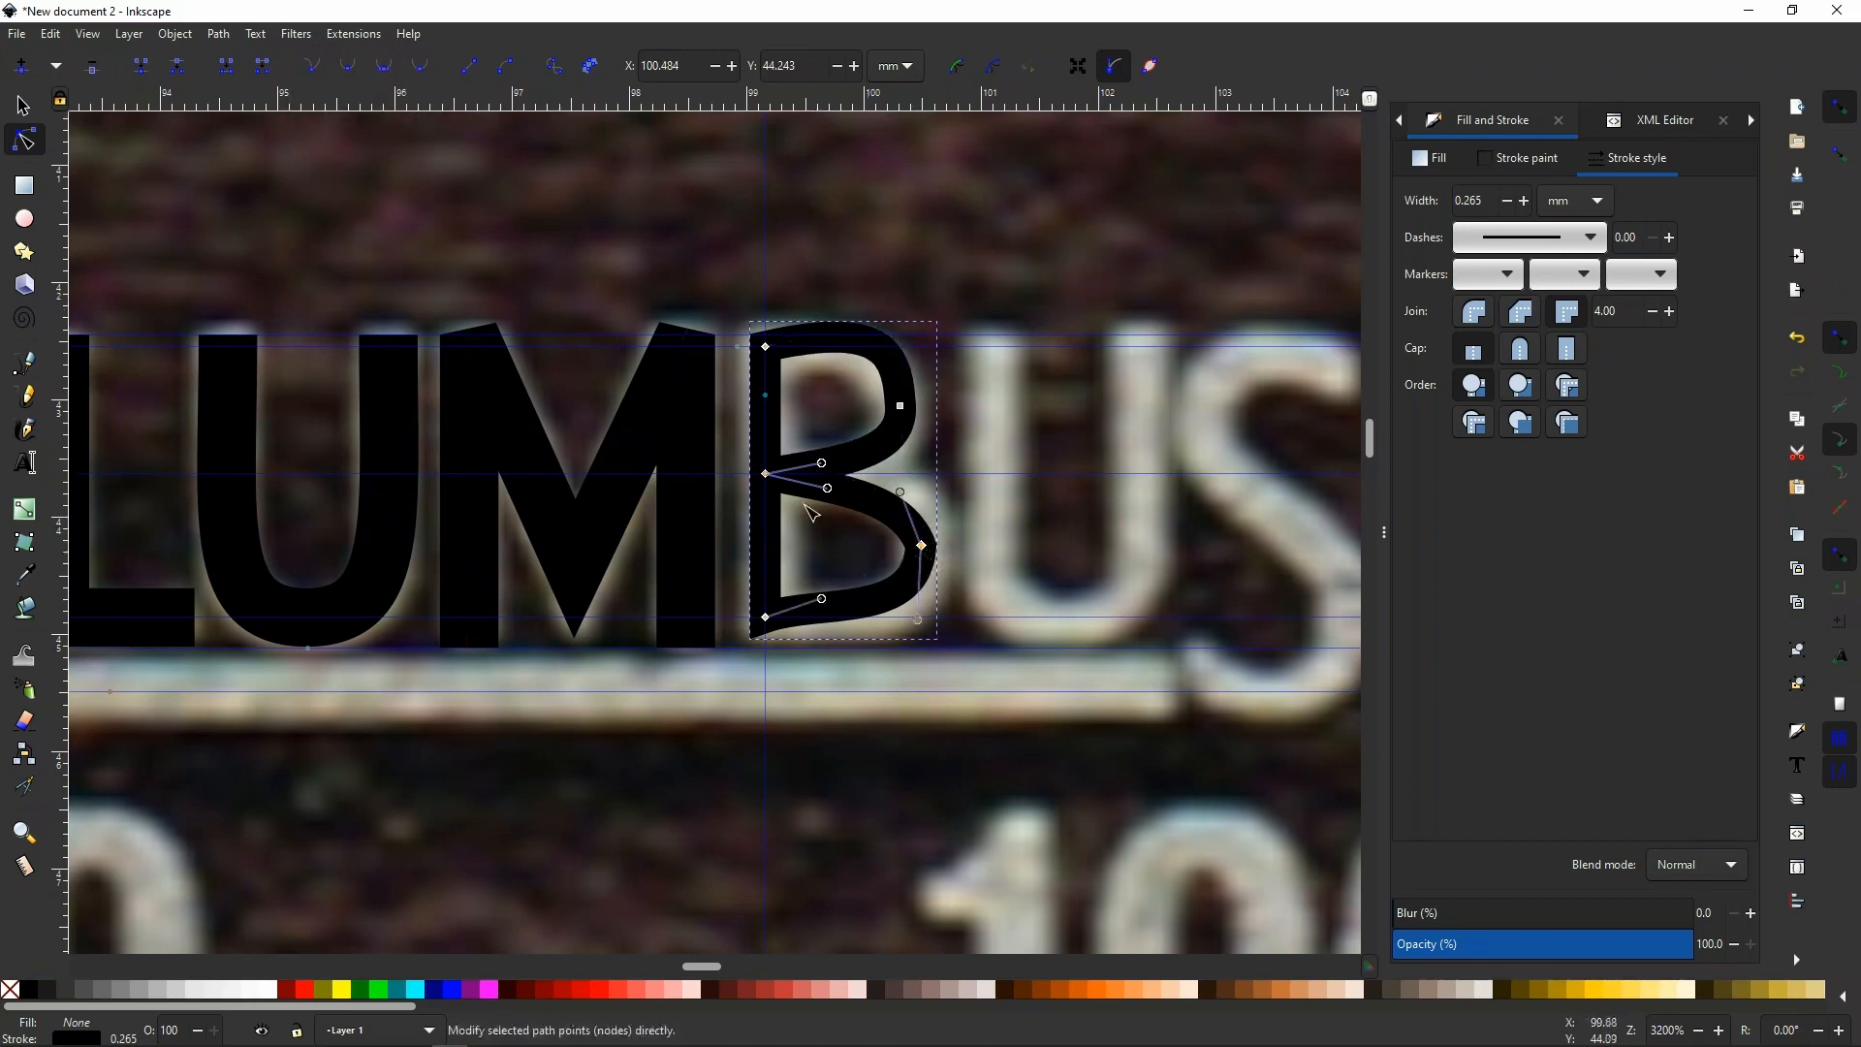
click(351, 73)
click(387, 68)
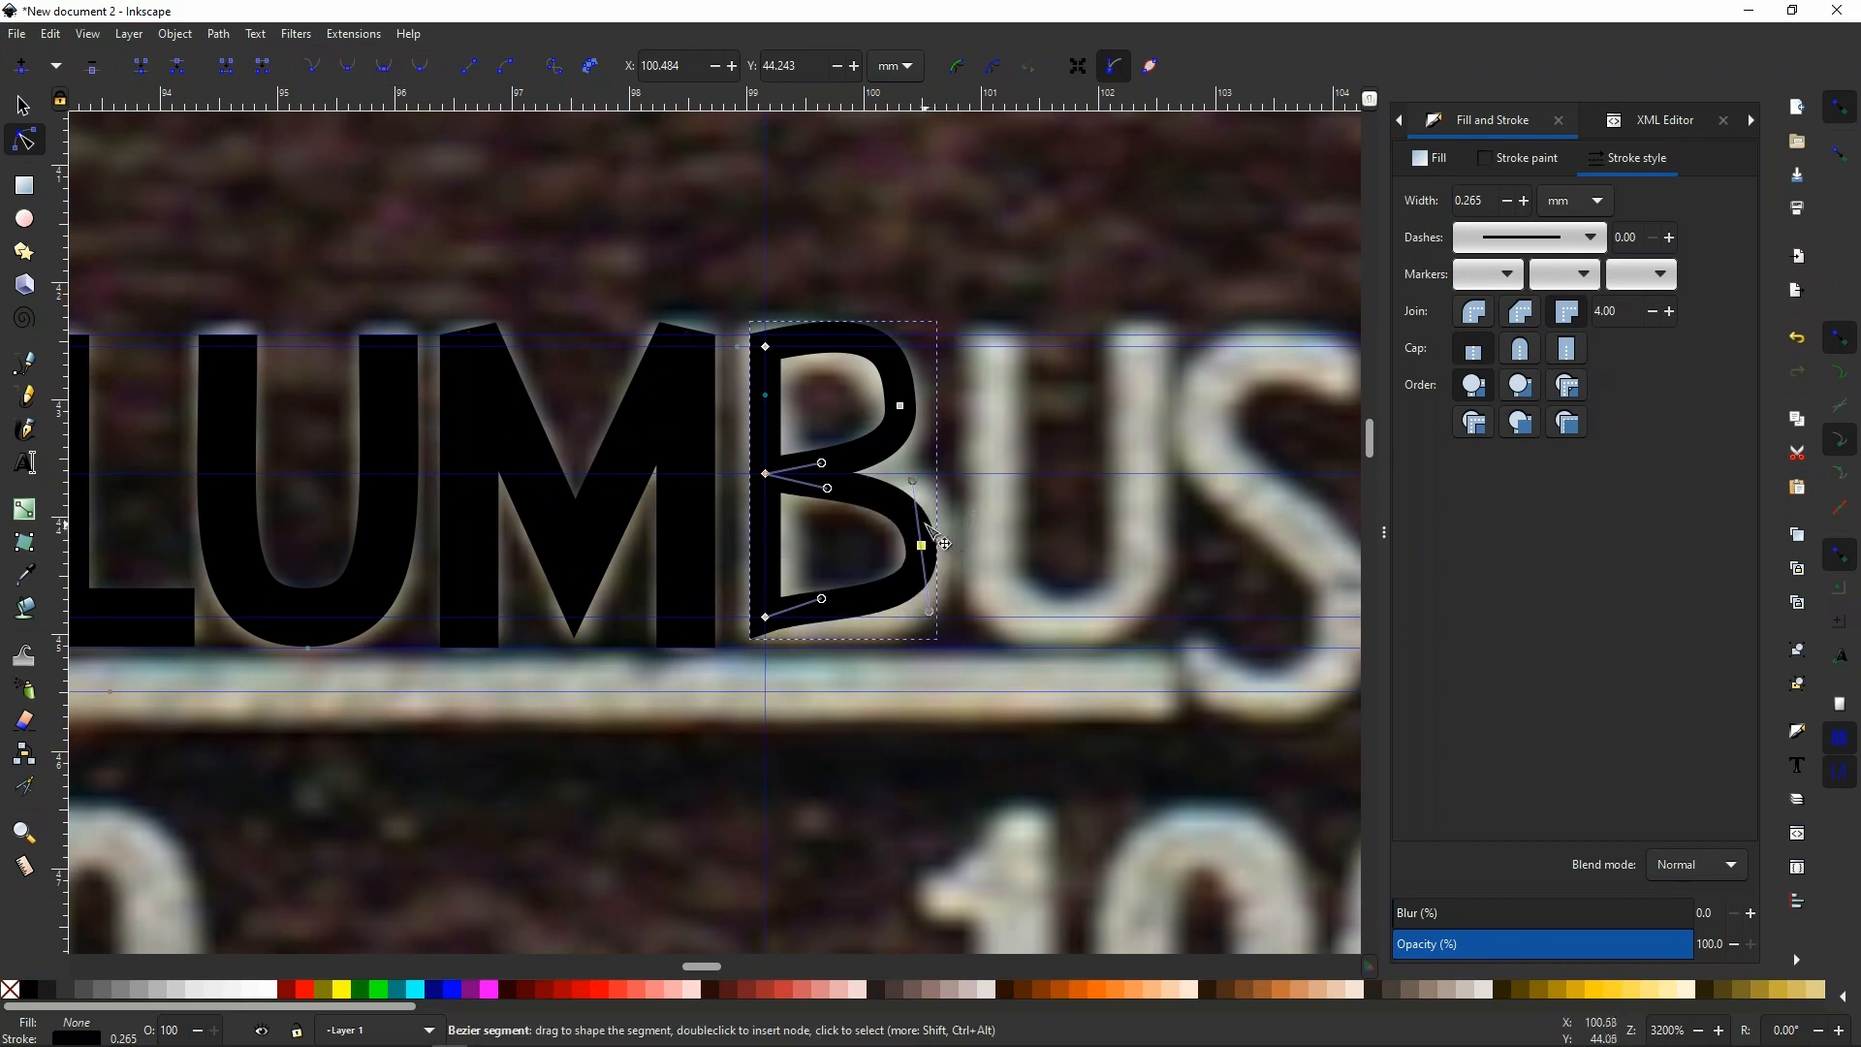
Turn the handles of both B bowl nodes vertical and shift the upper bowl's node slightly down.
mouse_move(933, 615)
mouse_down()
mouse_move(909, 611)
mouse_move(921, 620)
mouse_up()
click(901, 405)
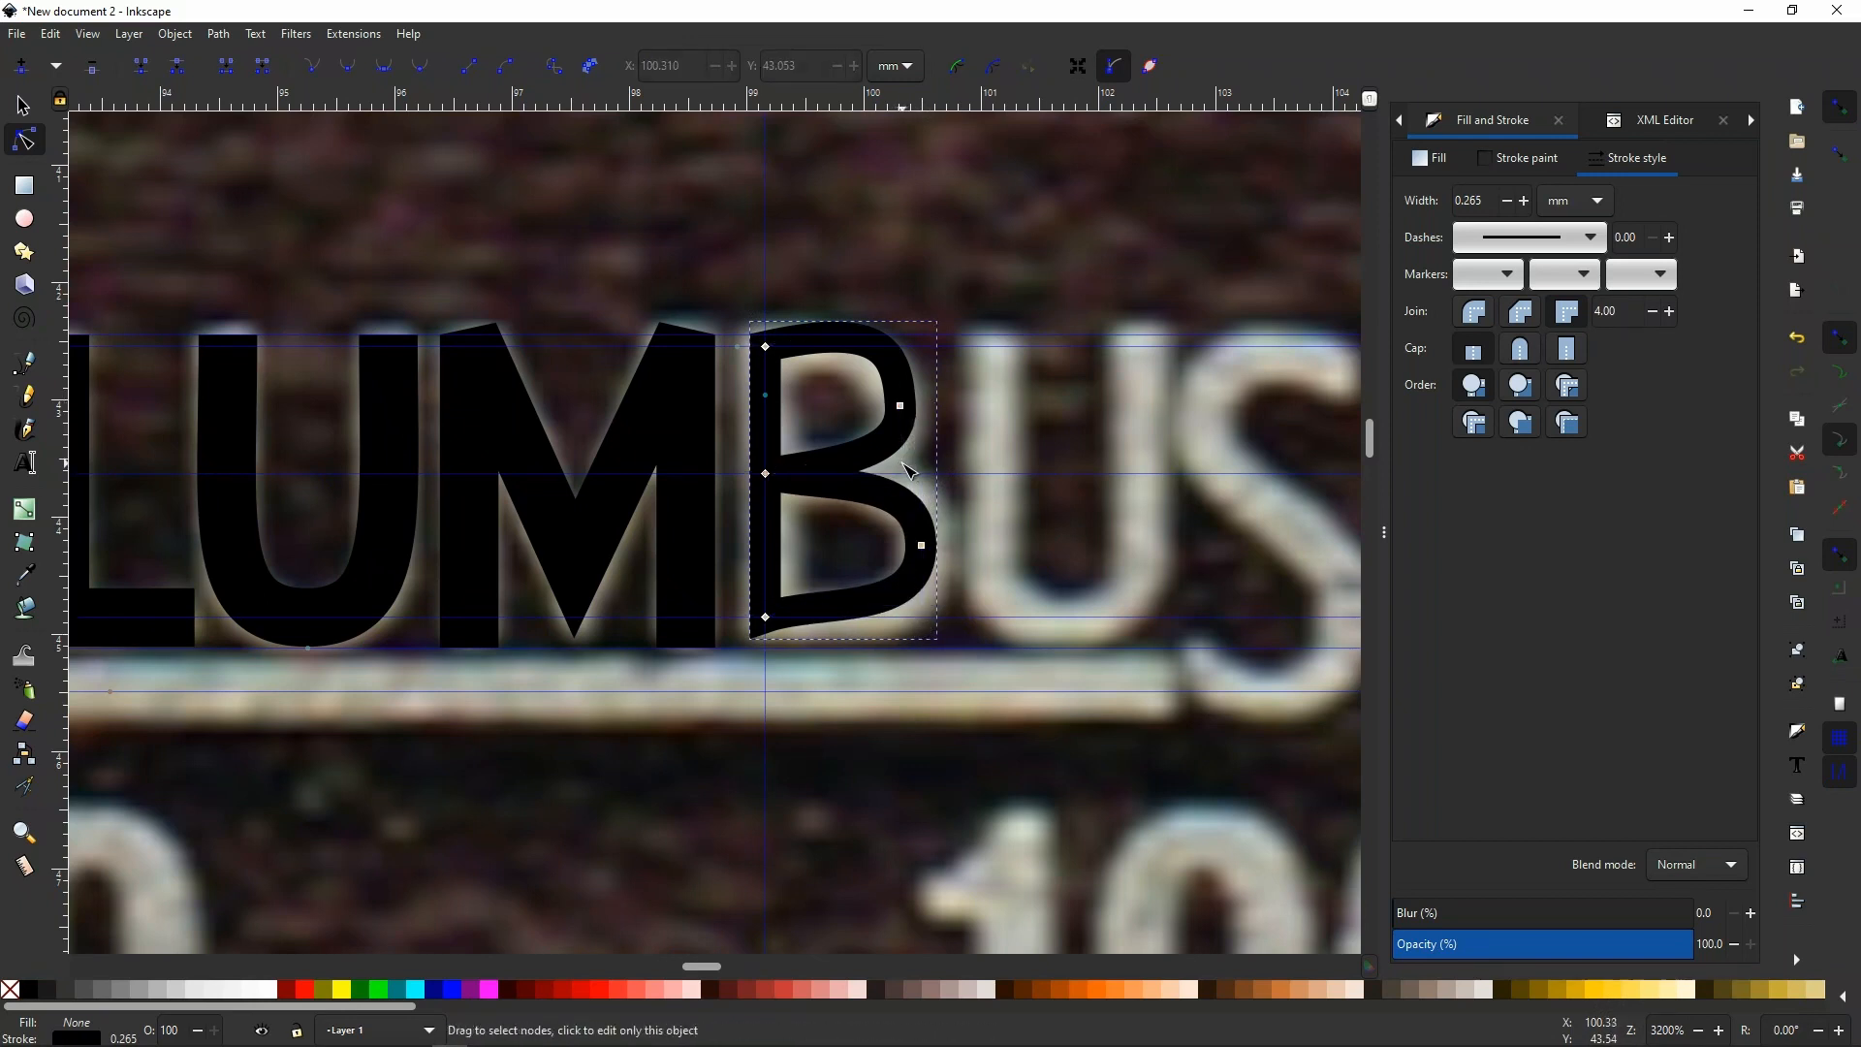
drag(906, 461, 898, 473)
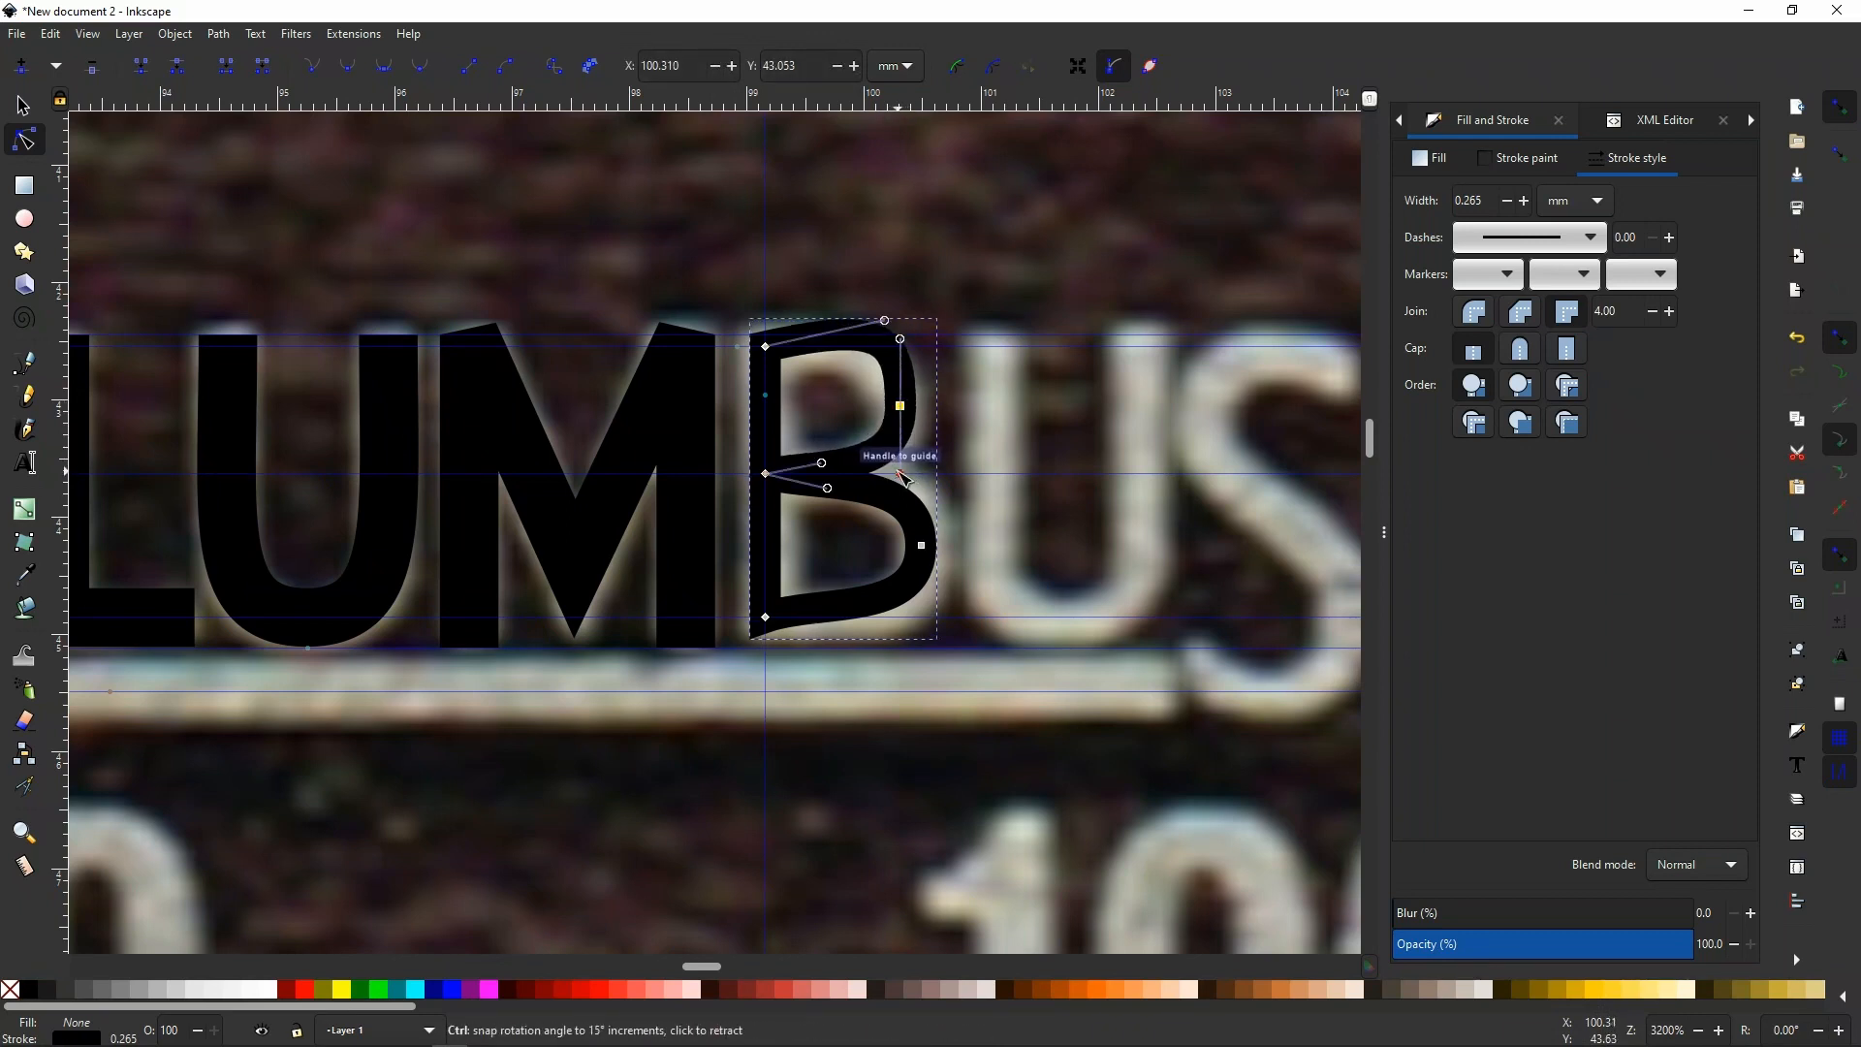
drag(907, 410, 900, 418)
Level the curve handles at the B's top, middle and bottom stem nodes along the horizontal guides.
drag(884, 320, 855, 348)
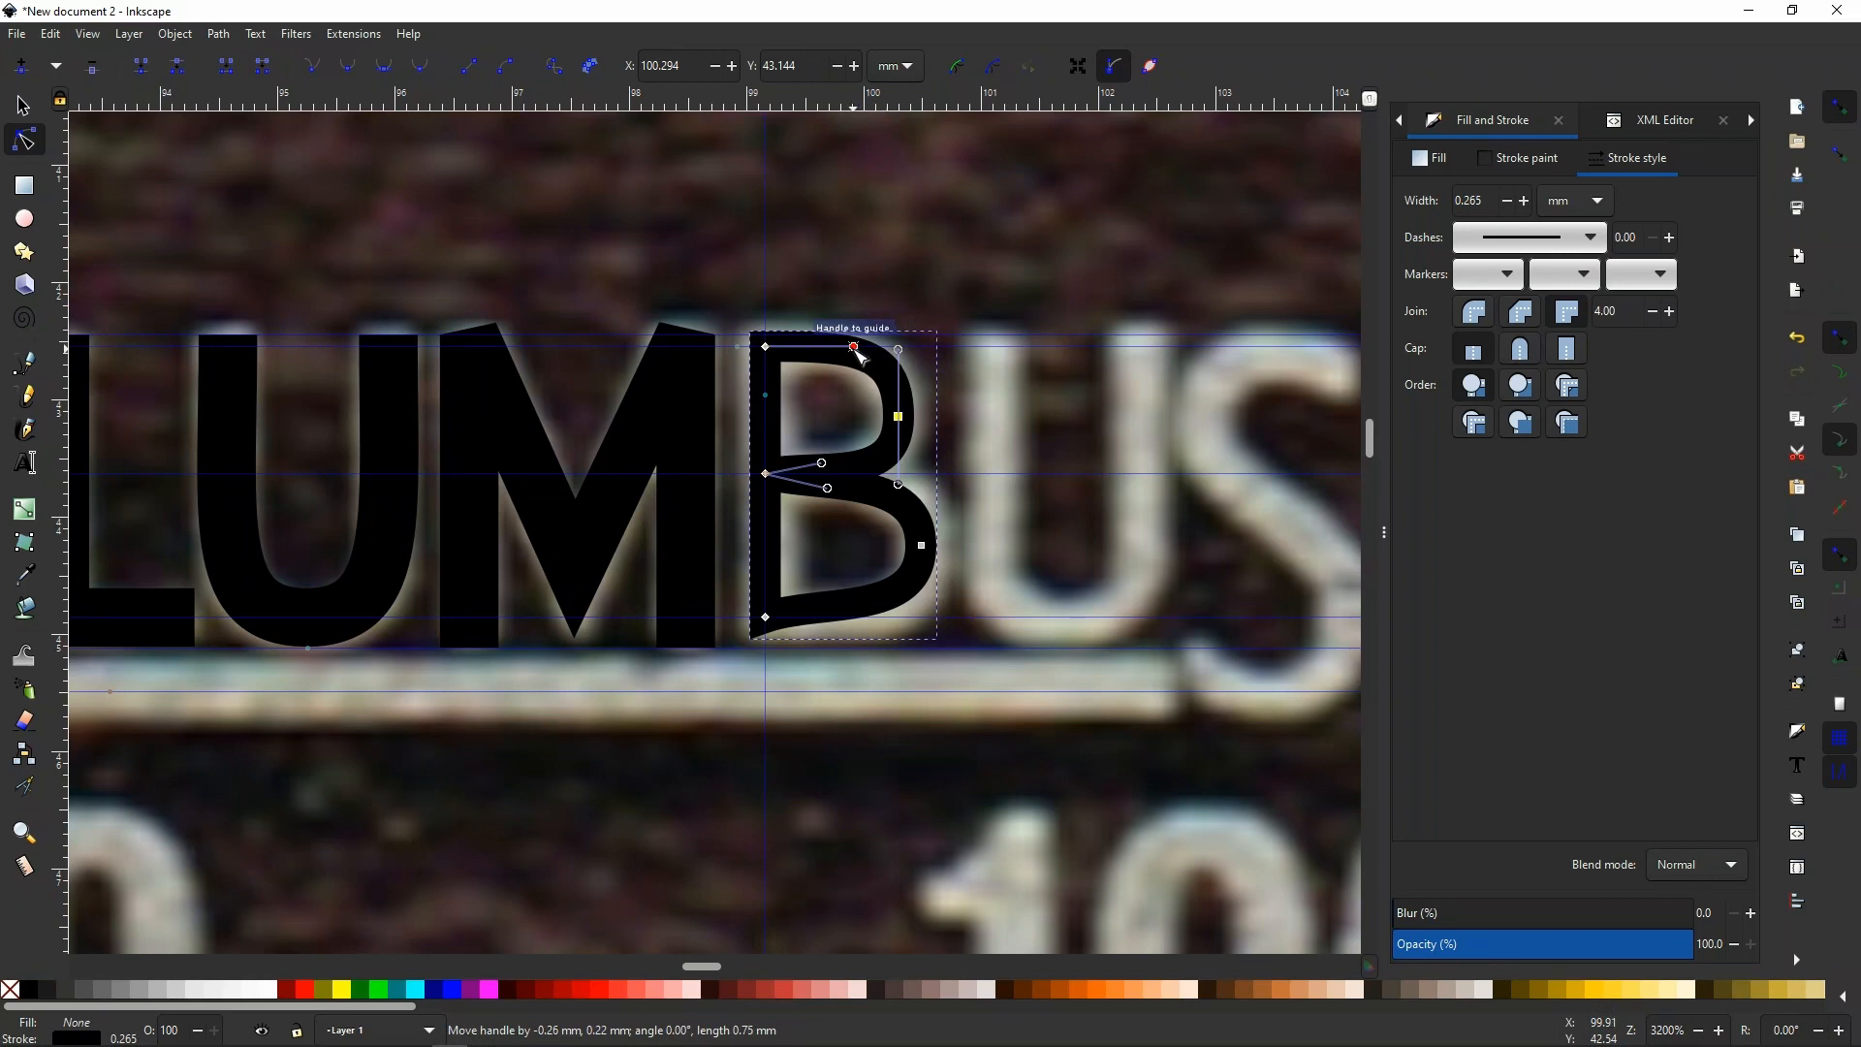
drag(858, 356, 858, 356)
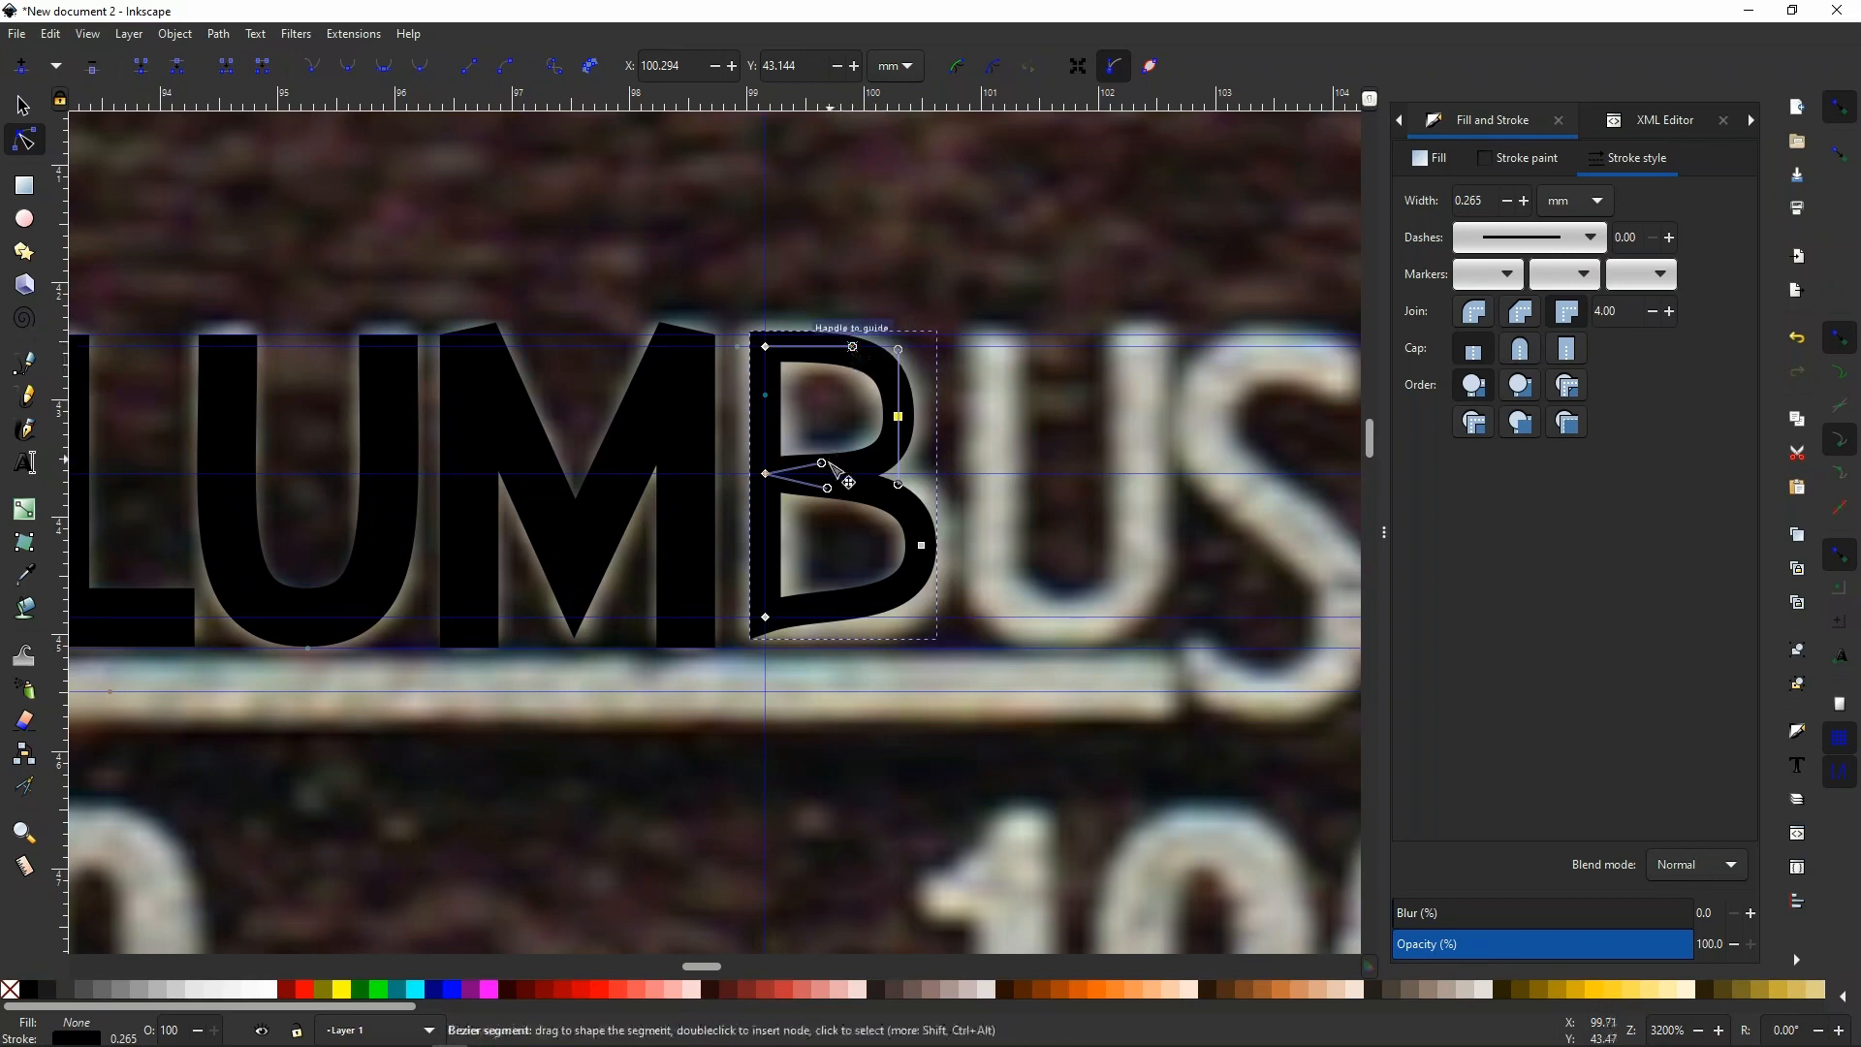
drag(824, 467, 849, 490)
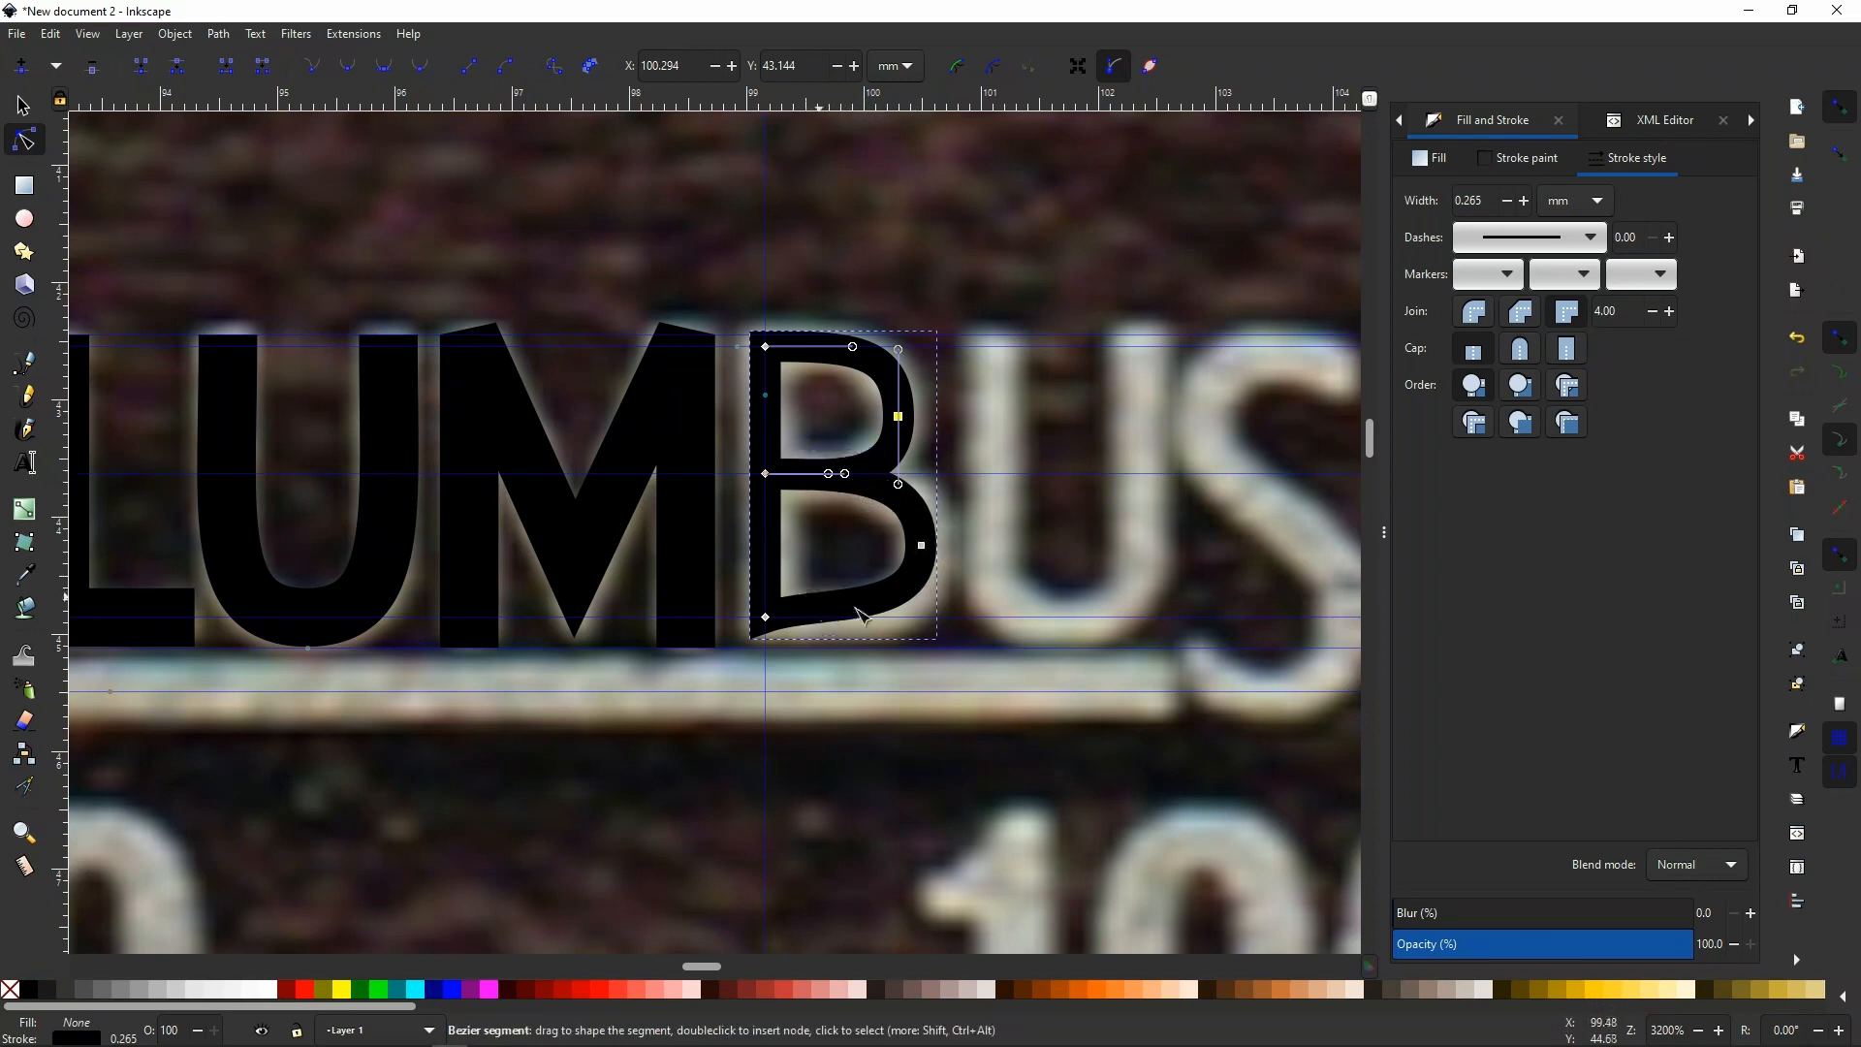
click(766, 618)
drag(824, 600, 885, 626)
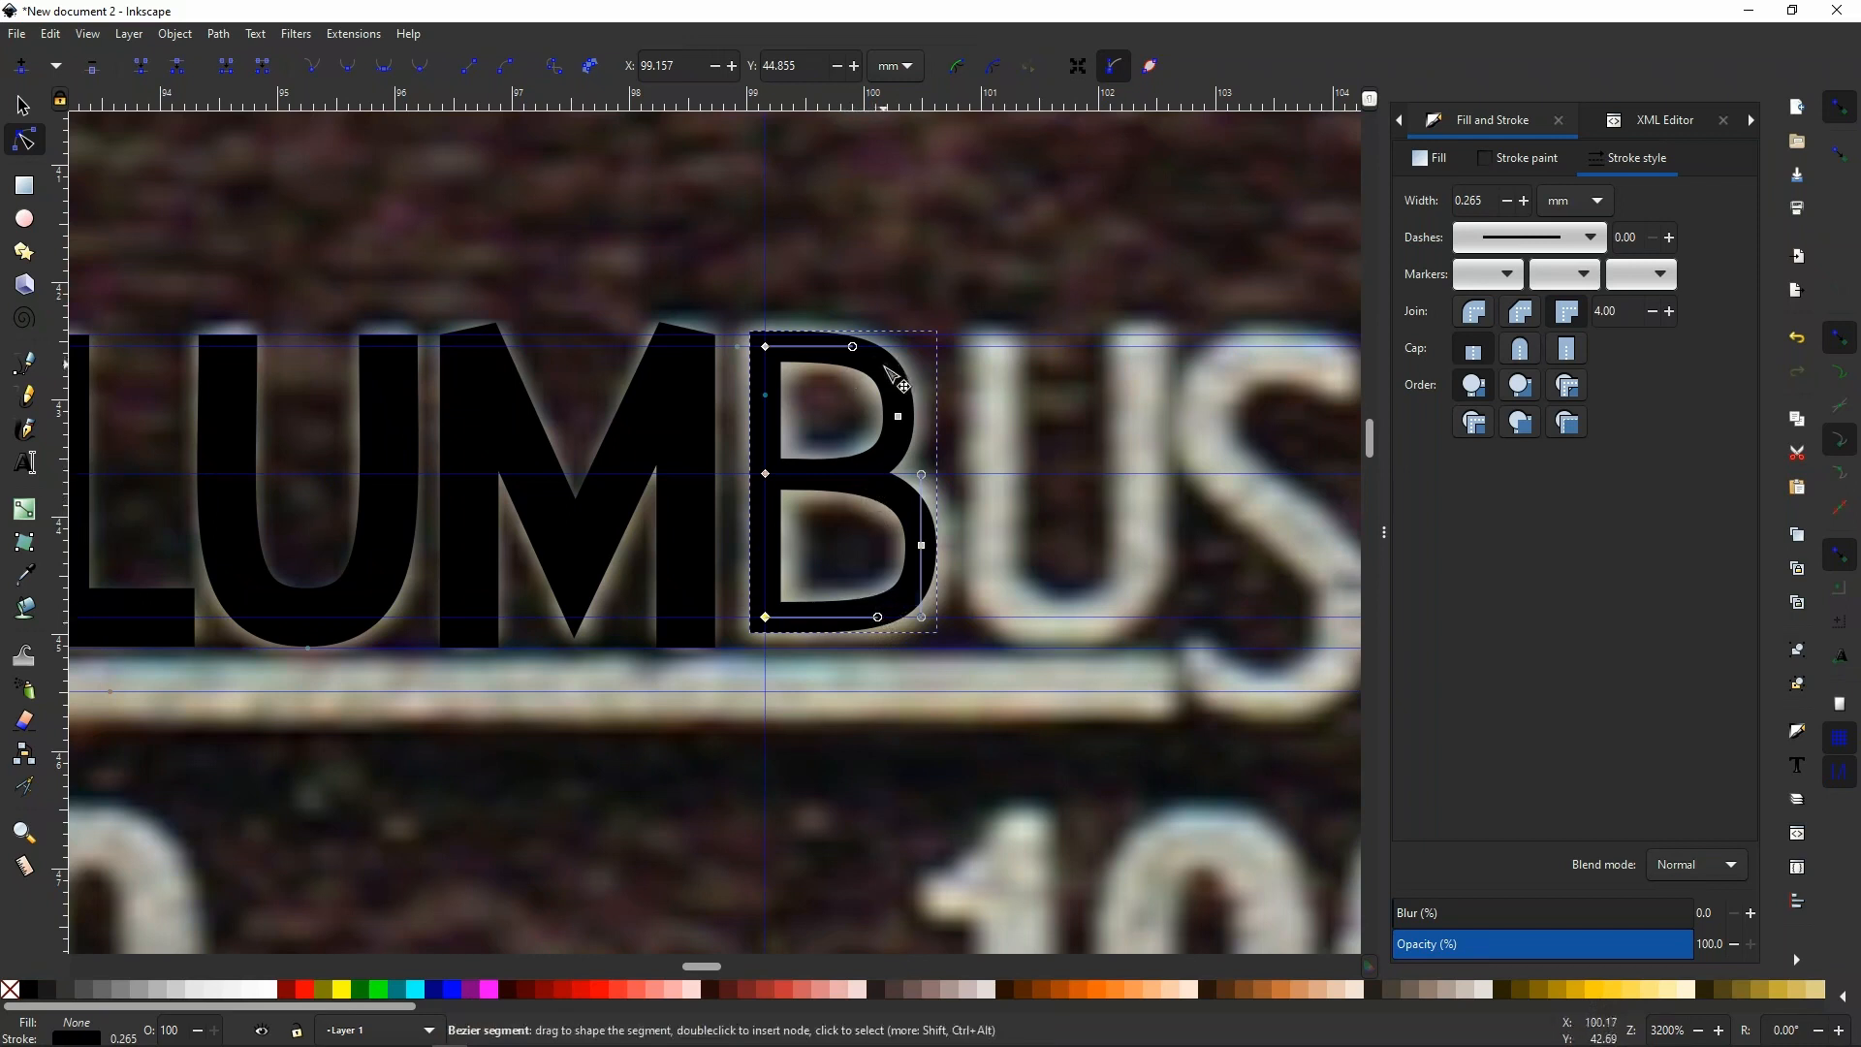
Refine the B's upper bowl by adjusting its outer node's vertical handle to follow the scanned letter.
click(898, 416)
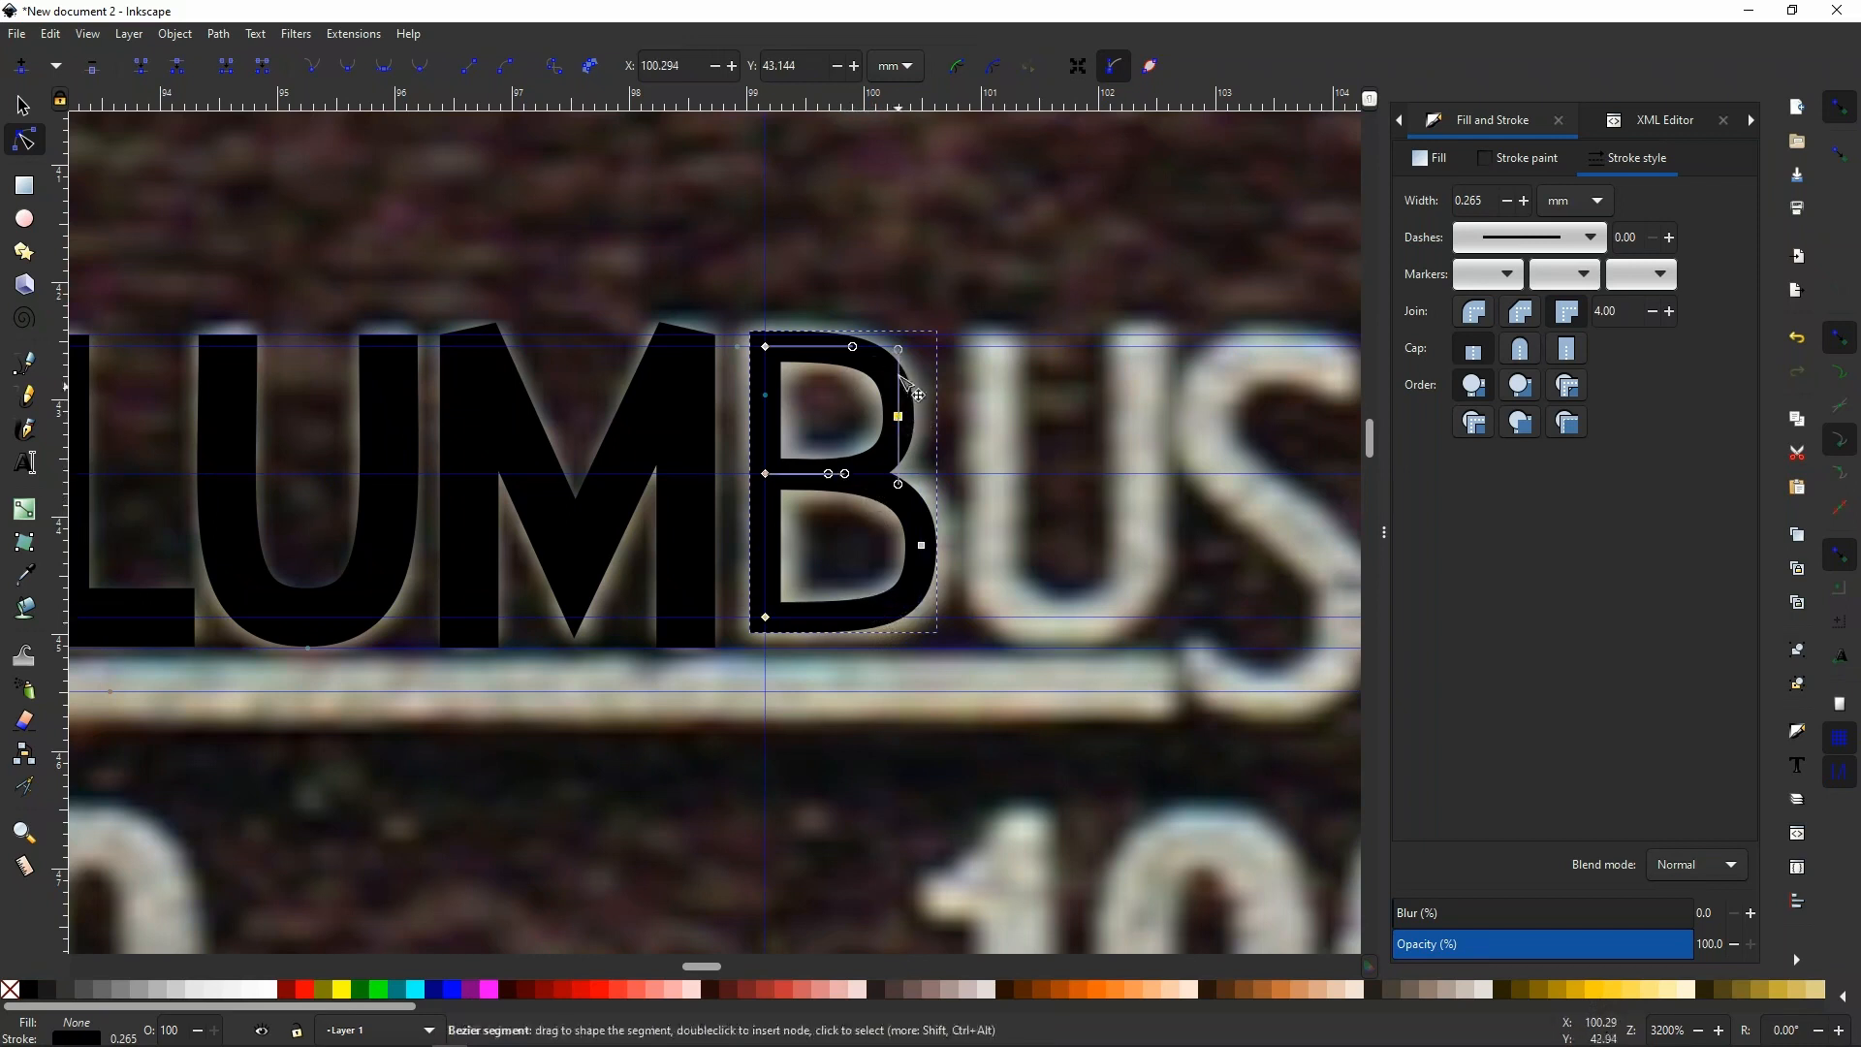
drag(901, 356, 906, 374)
scroll(896, 394, up, 3)
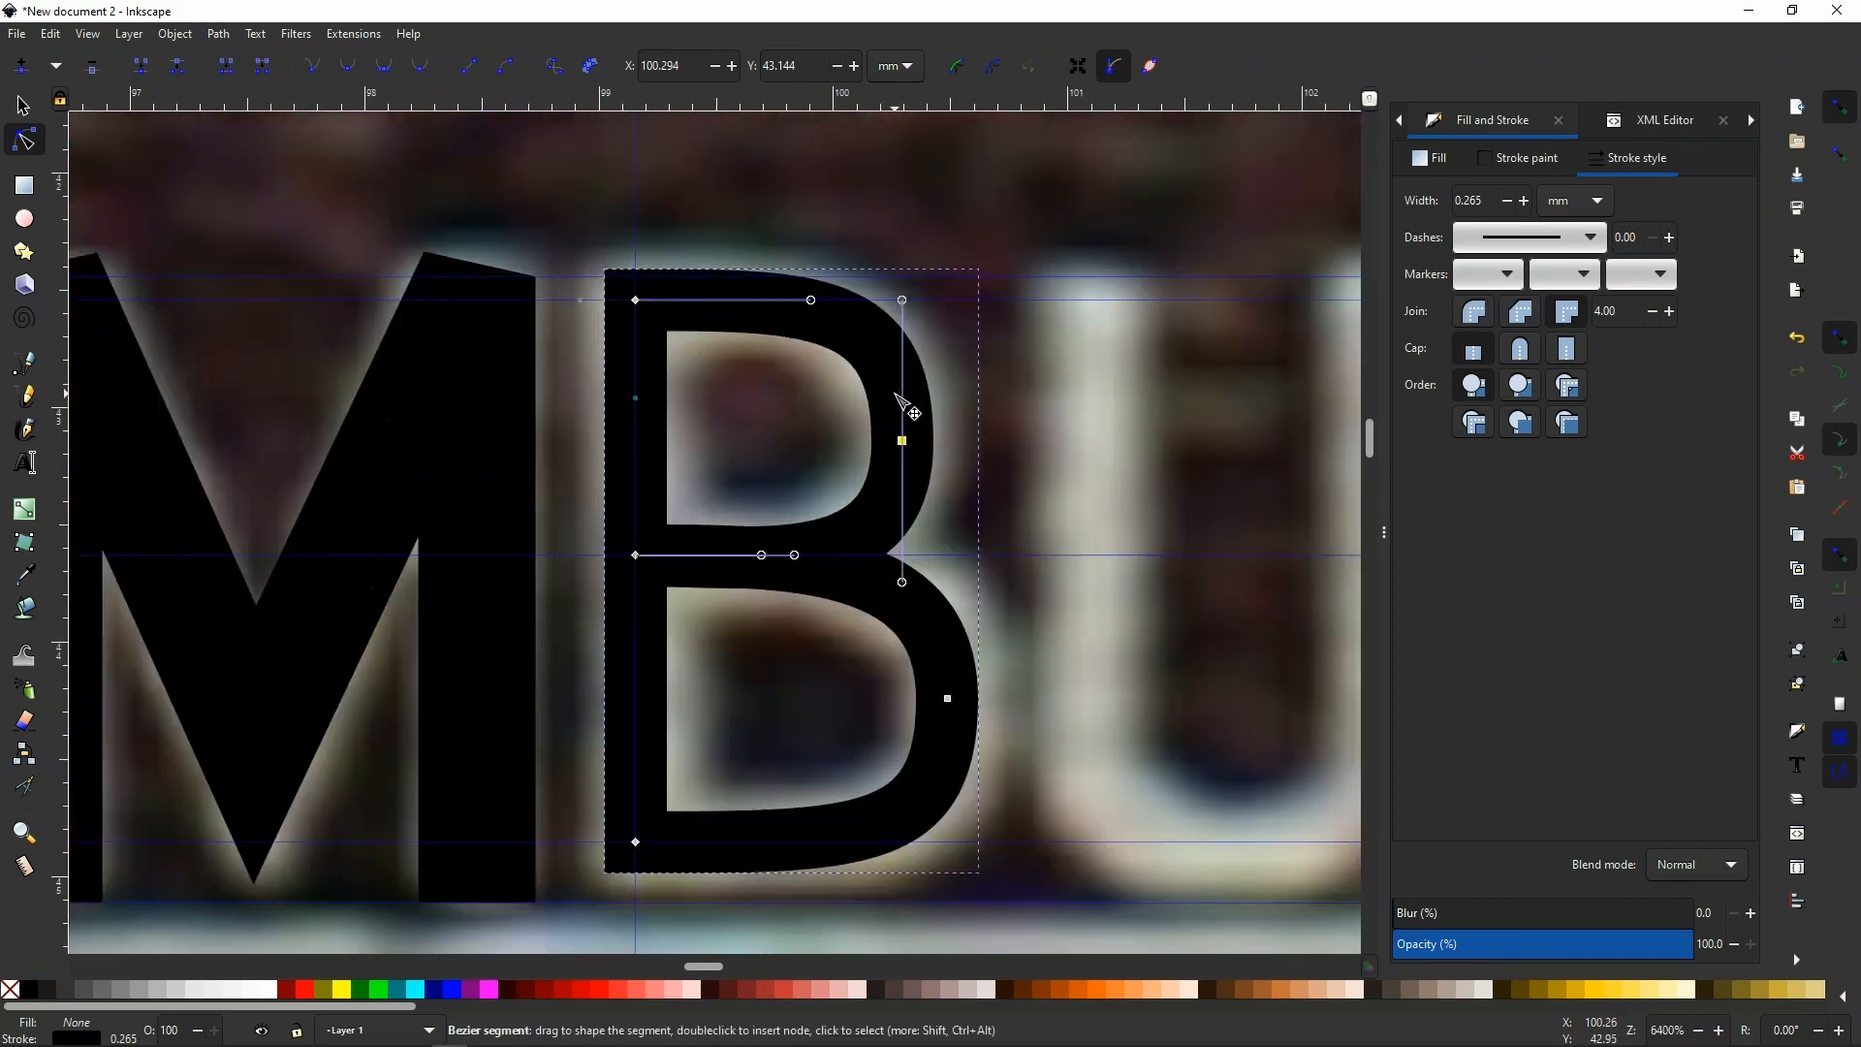
drag(906, 261, 908, 288)
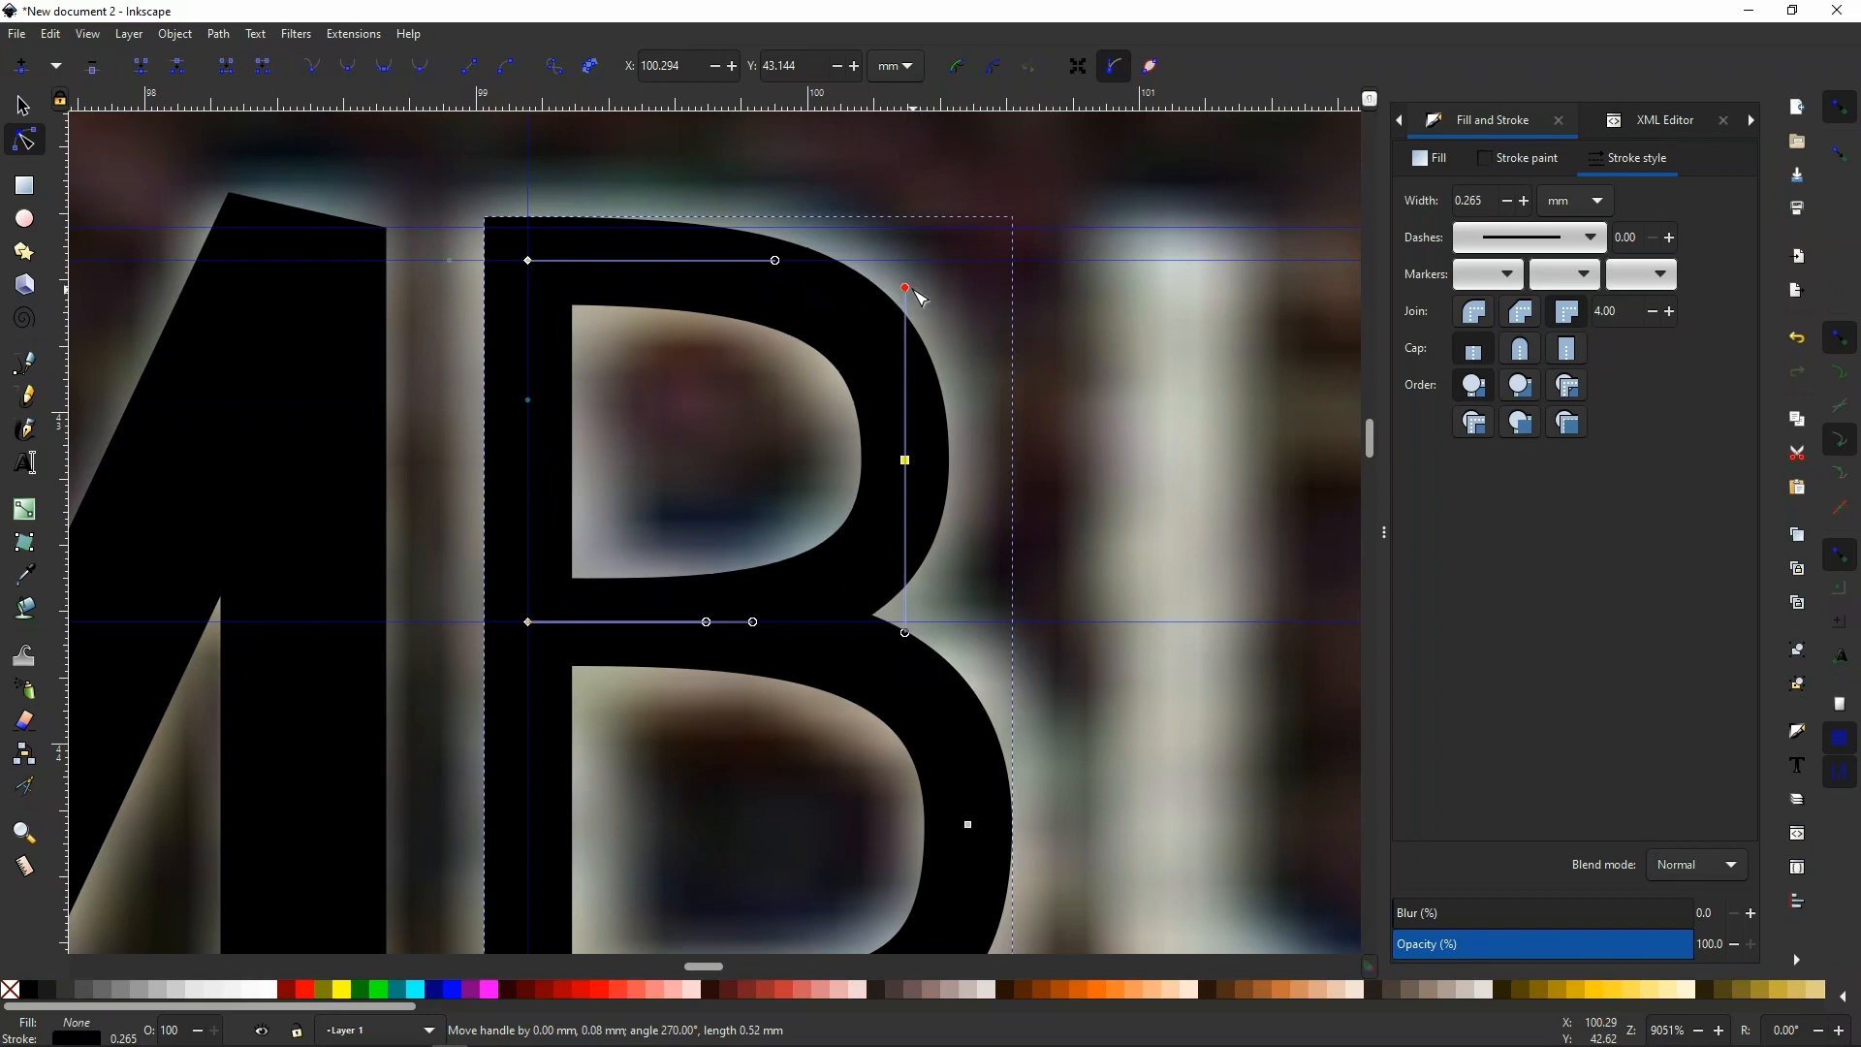
Set the B's stroke width to 0.5 mm and compare it with the scanned lettering.
scroll(945, 359, down, 2)
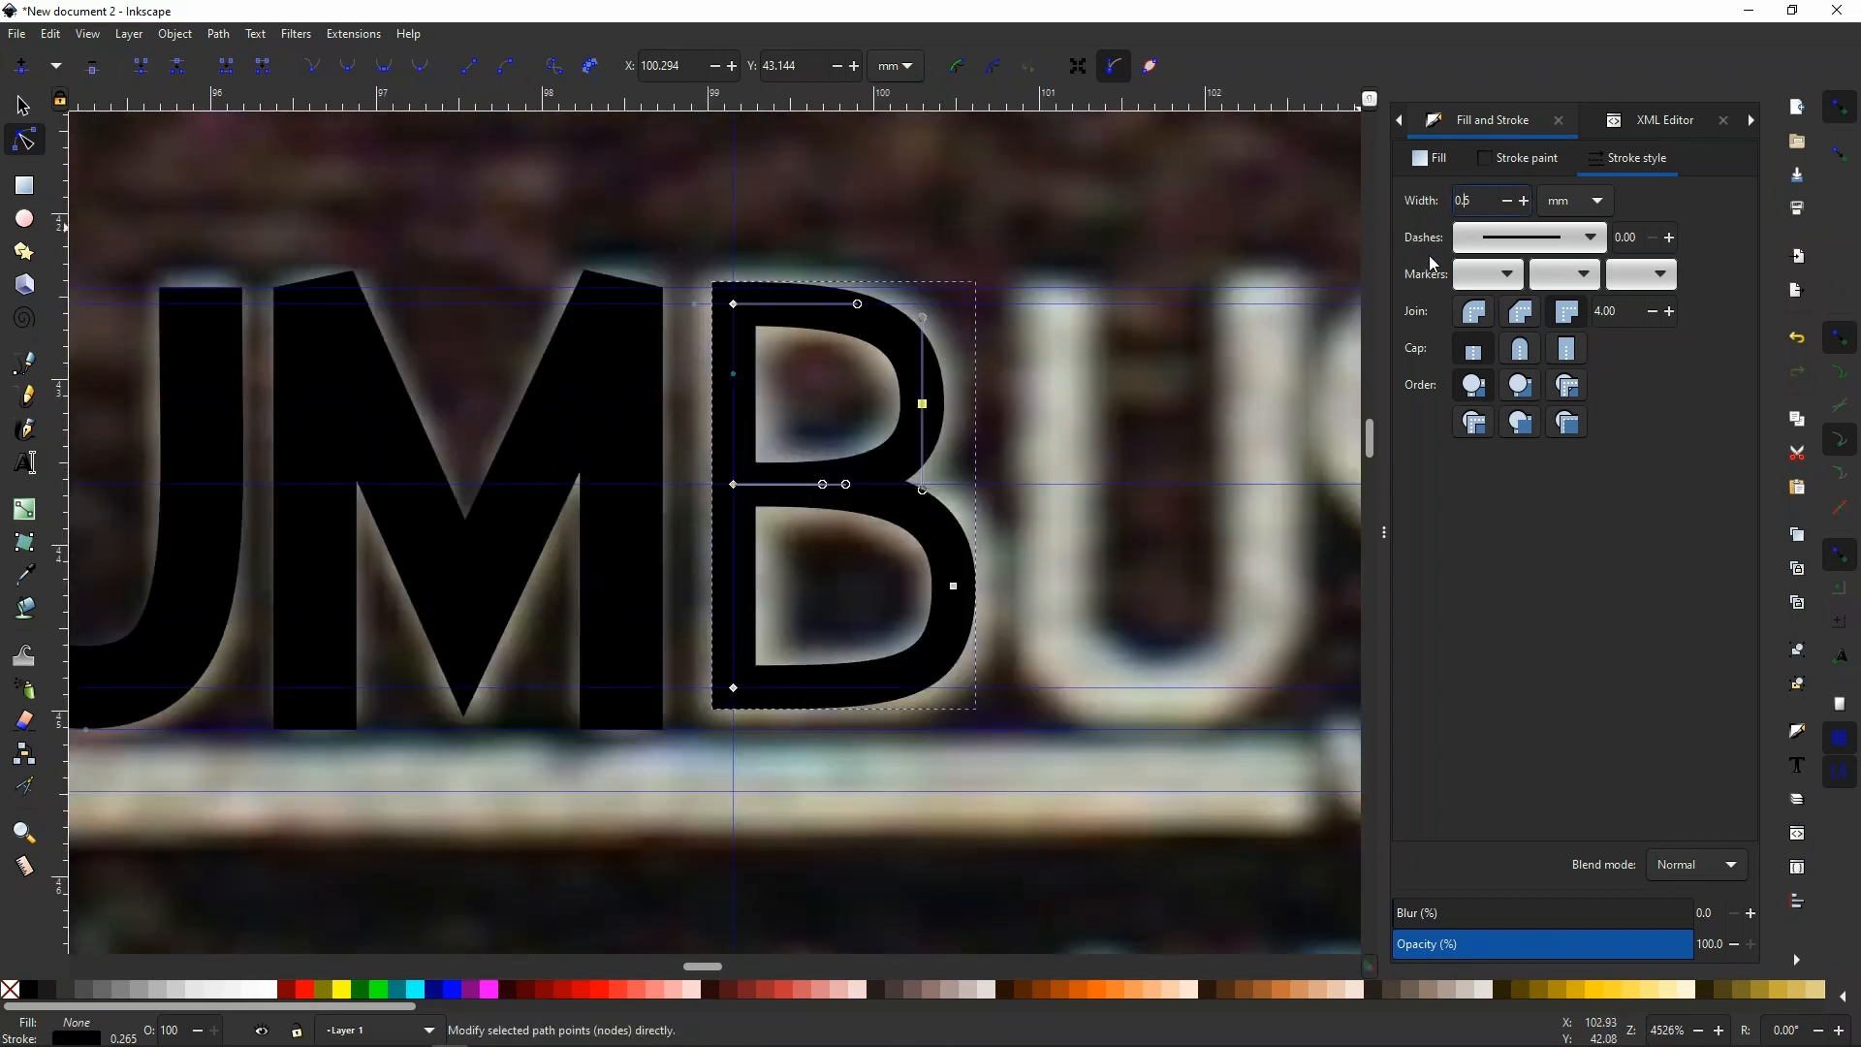
text(0.5)
key(Return)
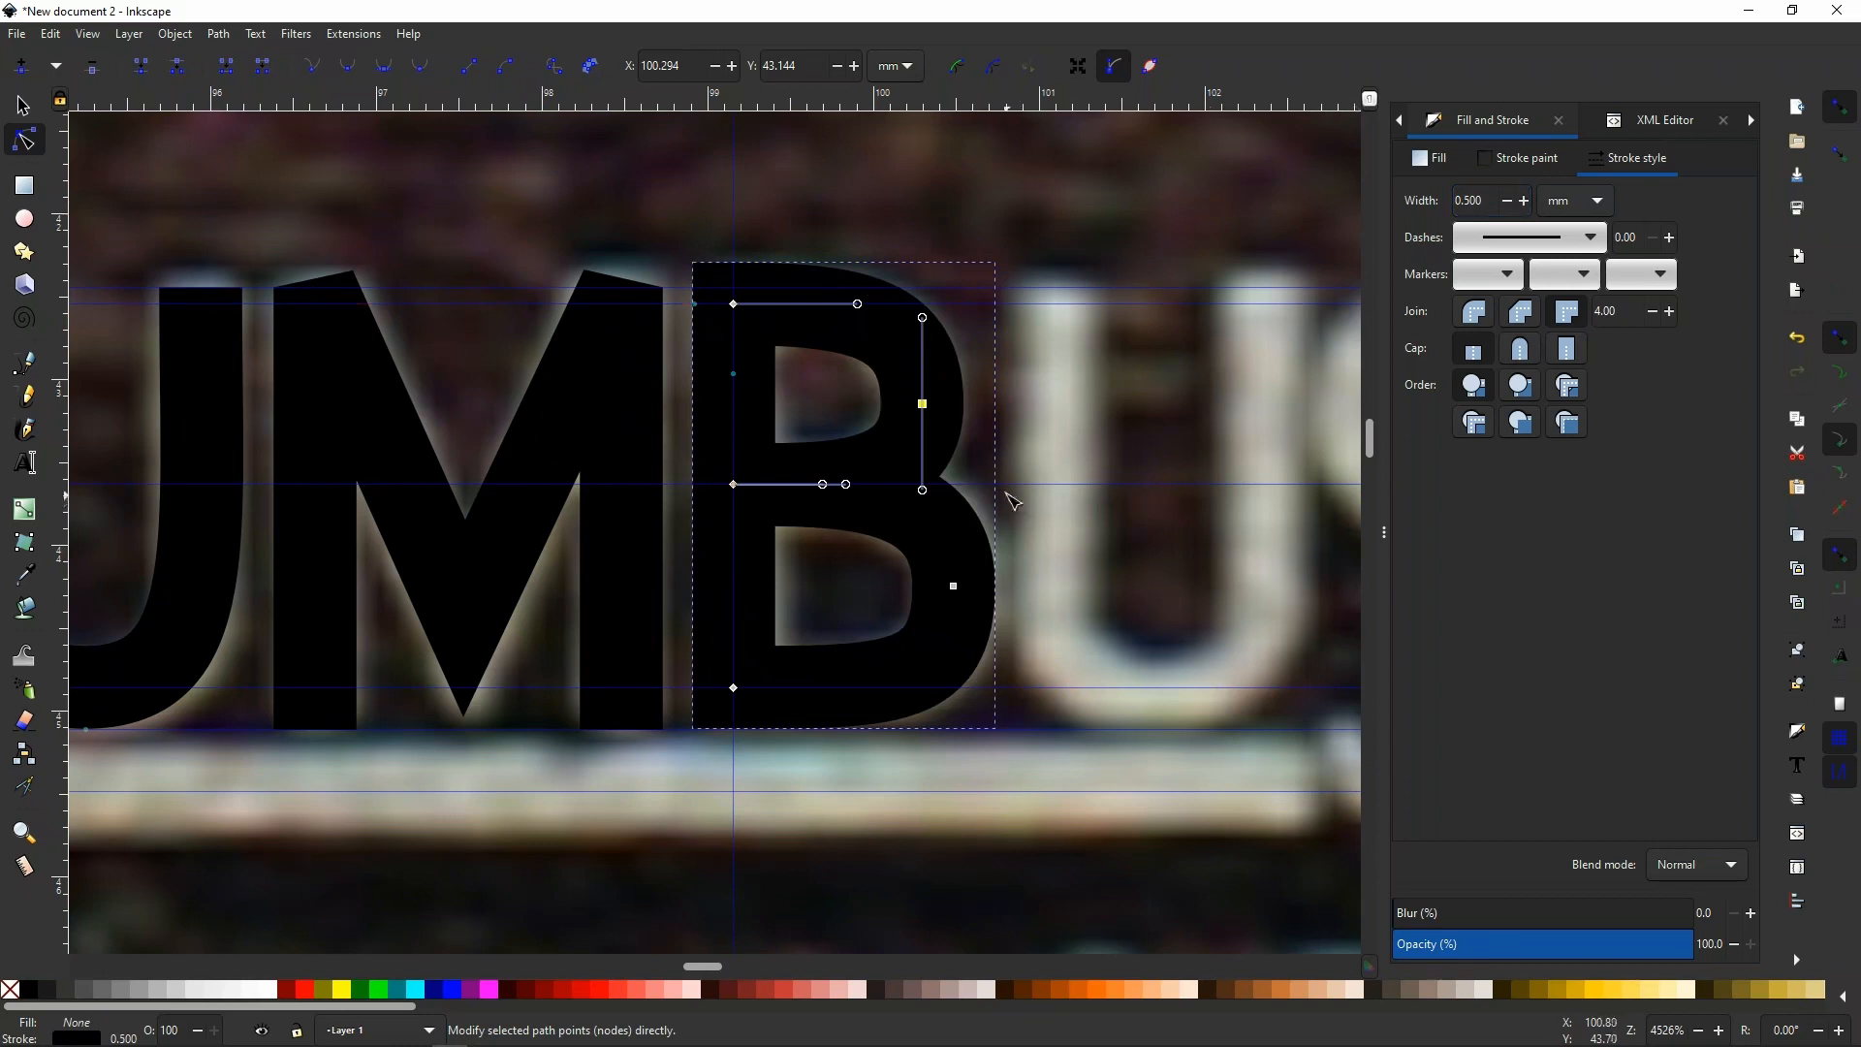
scroll(1008, 504, down, 2)
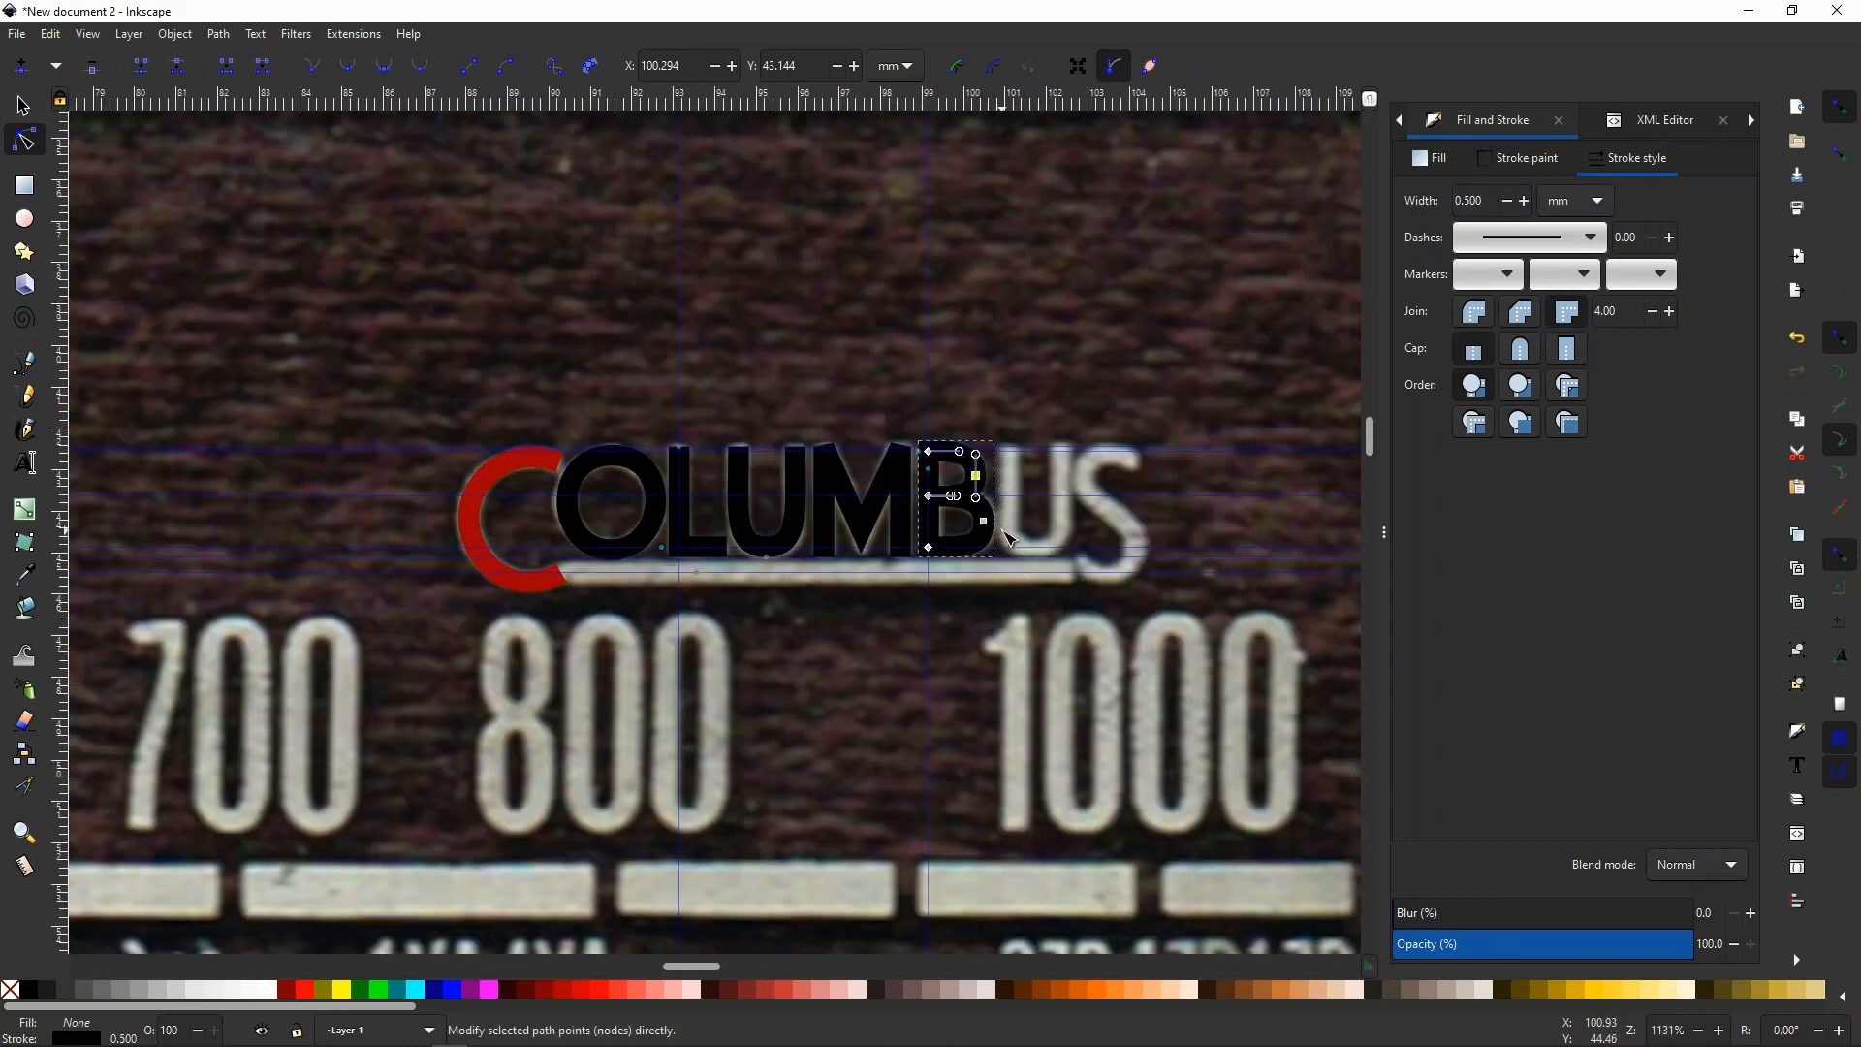
scroll(1003, 531, down, 2)
scroll(1058, 524, up, 4)
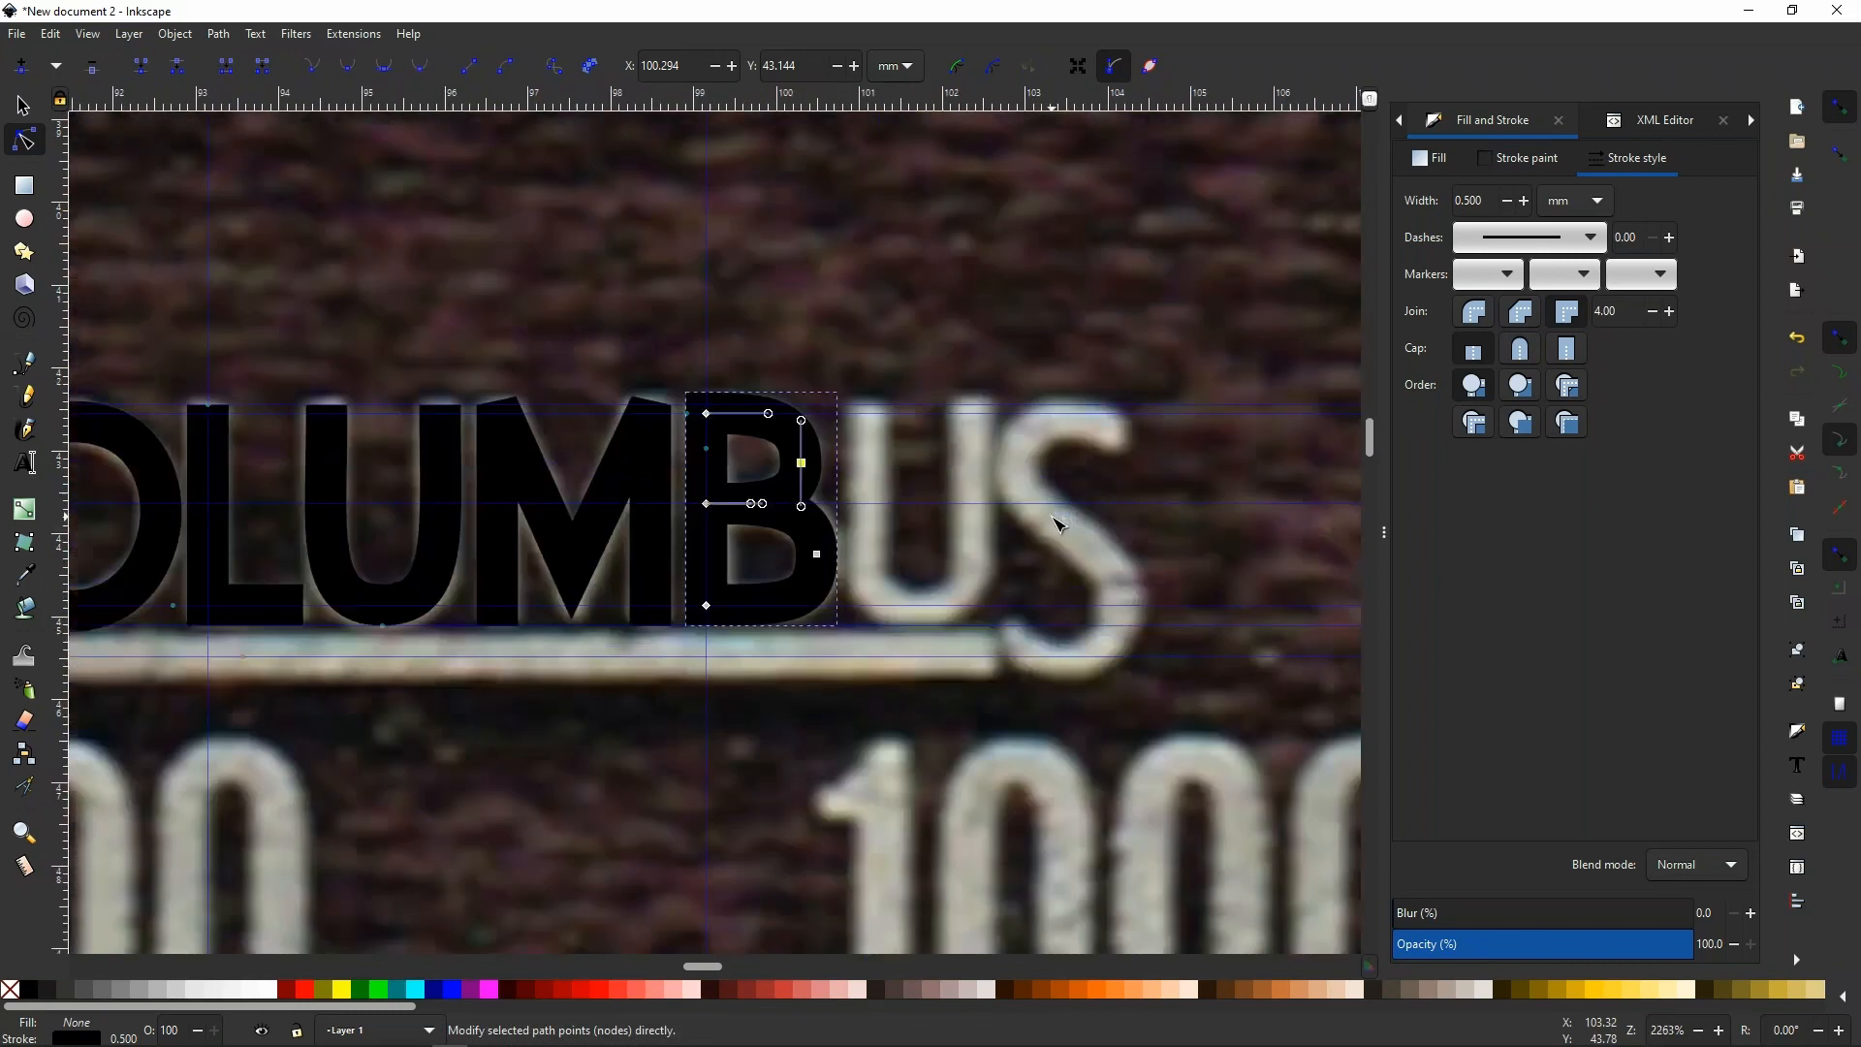
scroll(1057, 525, down, 1)
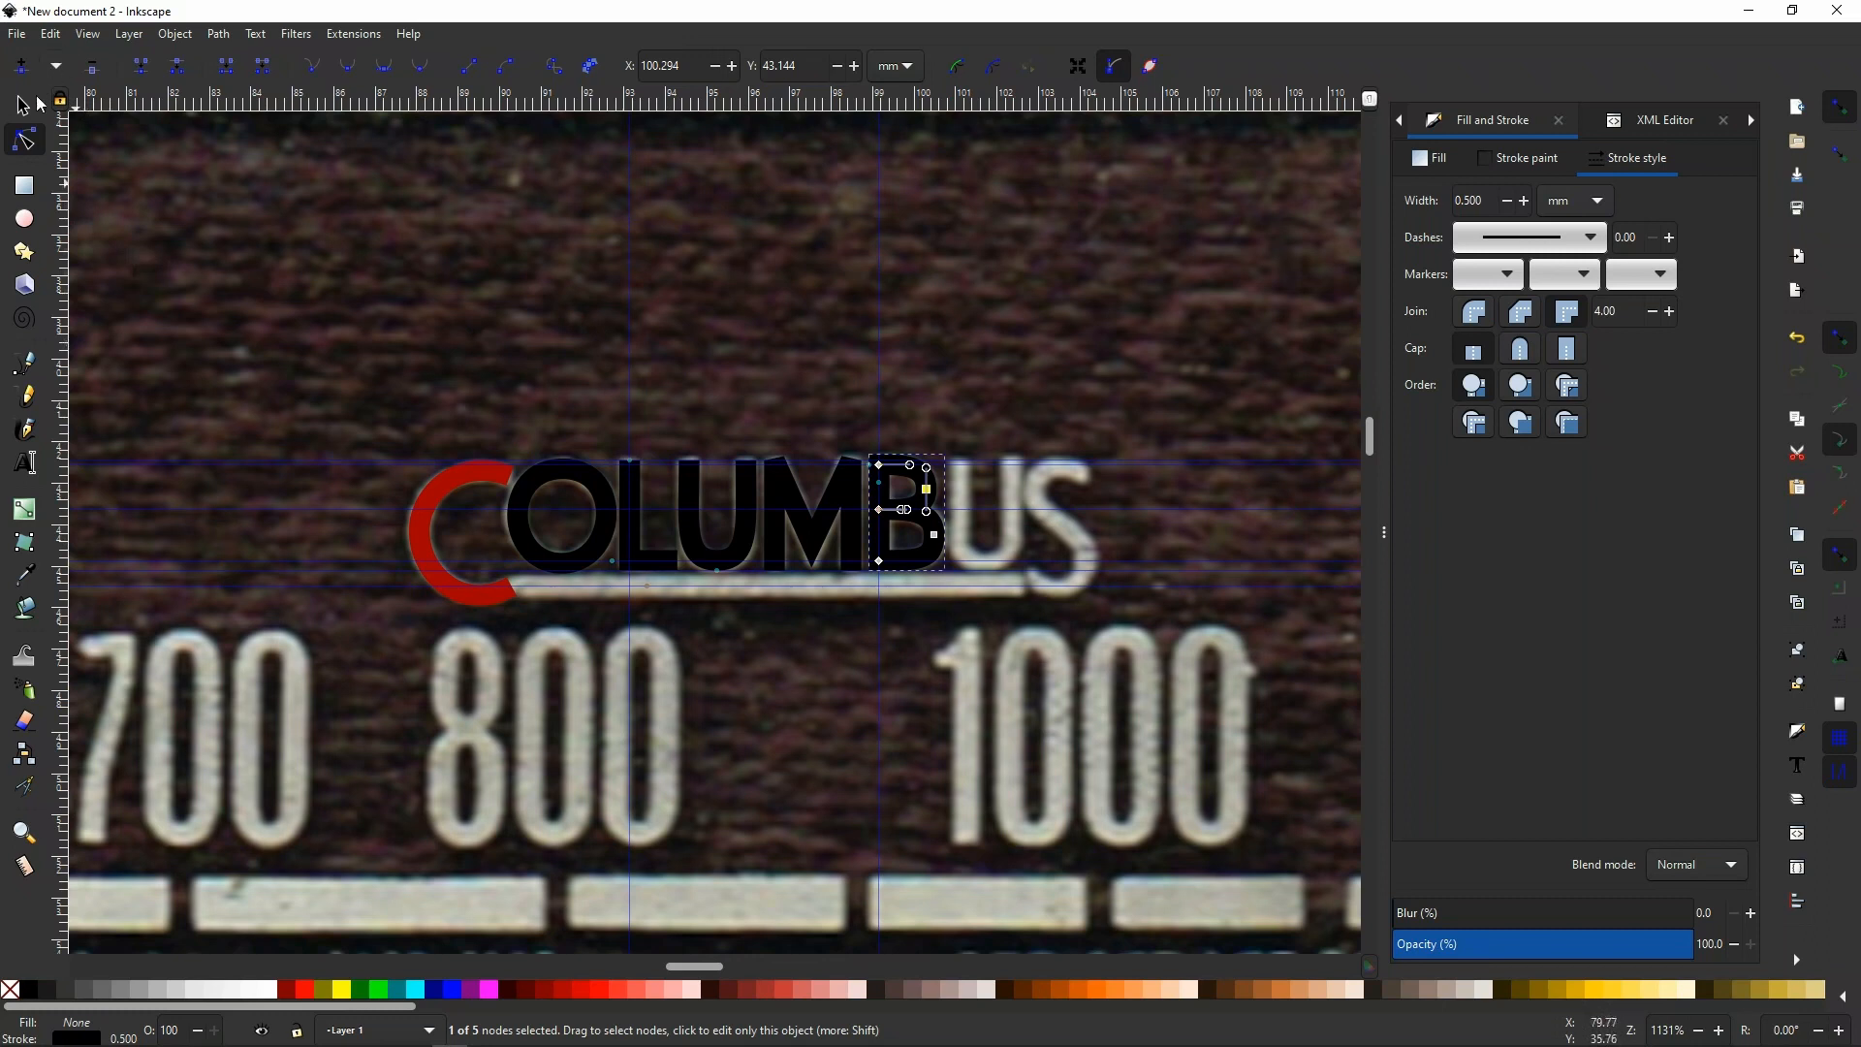
Duplicate the traced U and shift the copy horizontally past the B onto the second scanned U, at about X 101.188 mm.
click(23, 109)
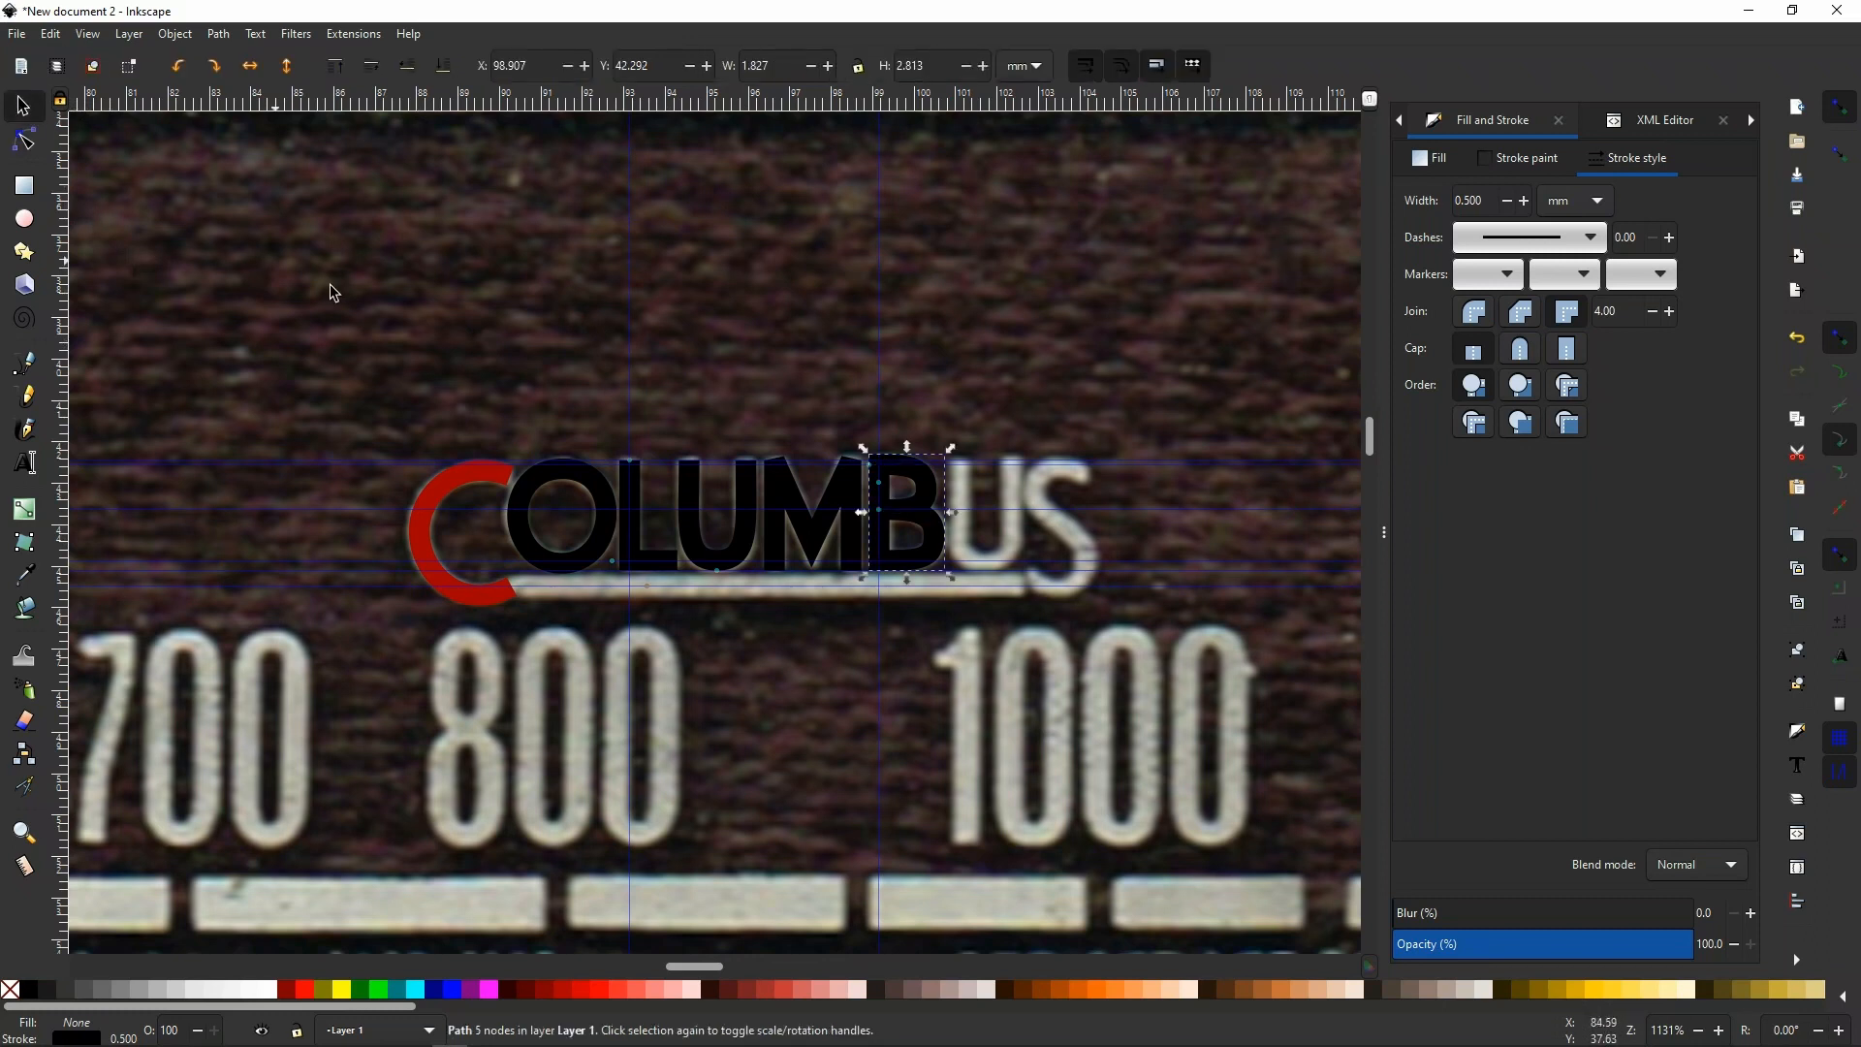
click(742, 546)
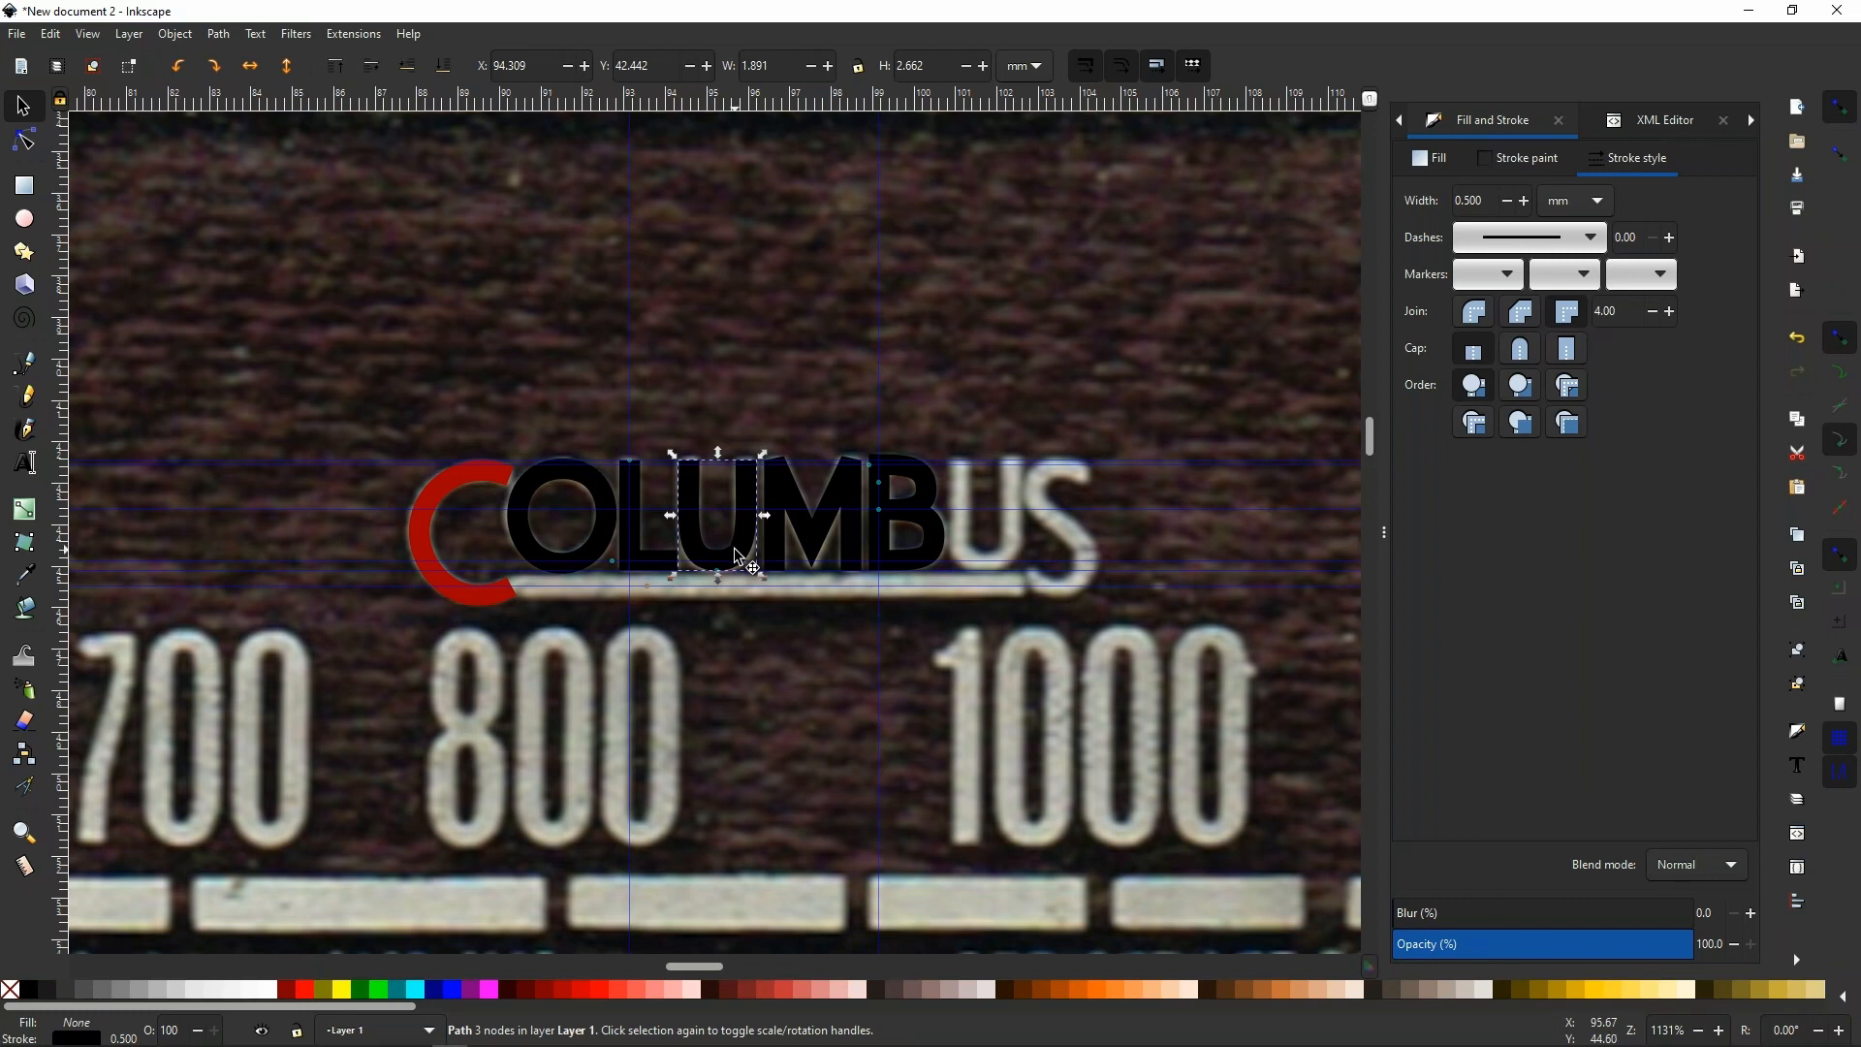
key(ctrl)
key(Right)
key(Right)
key(Right)
key(Right)
key(Right)
key(Right)
key(Right)
key(Right)
key(Right)
key(Right)
key(Right)
key(Right)
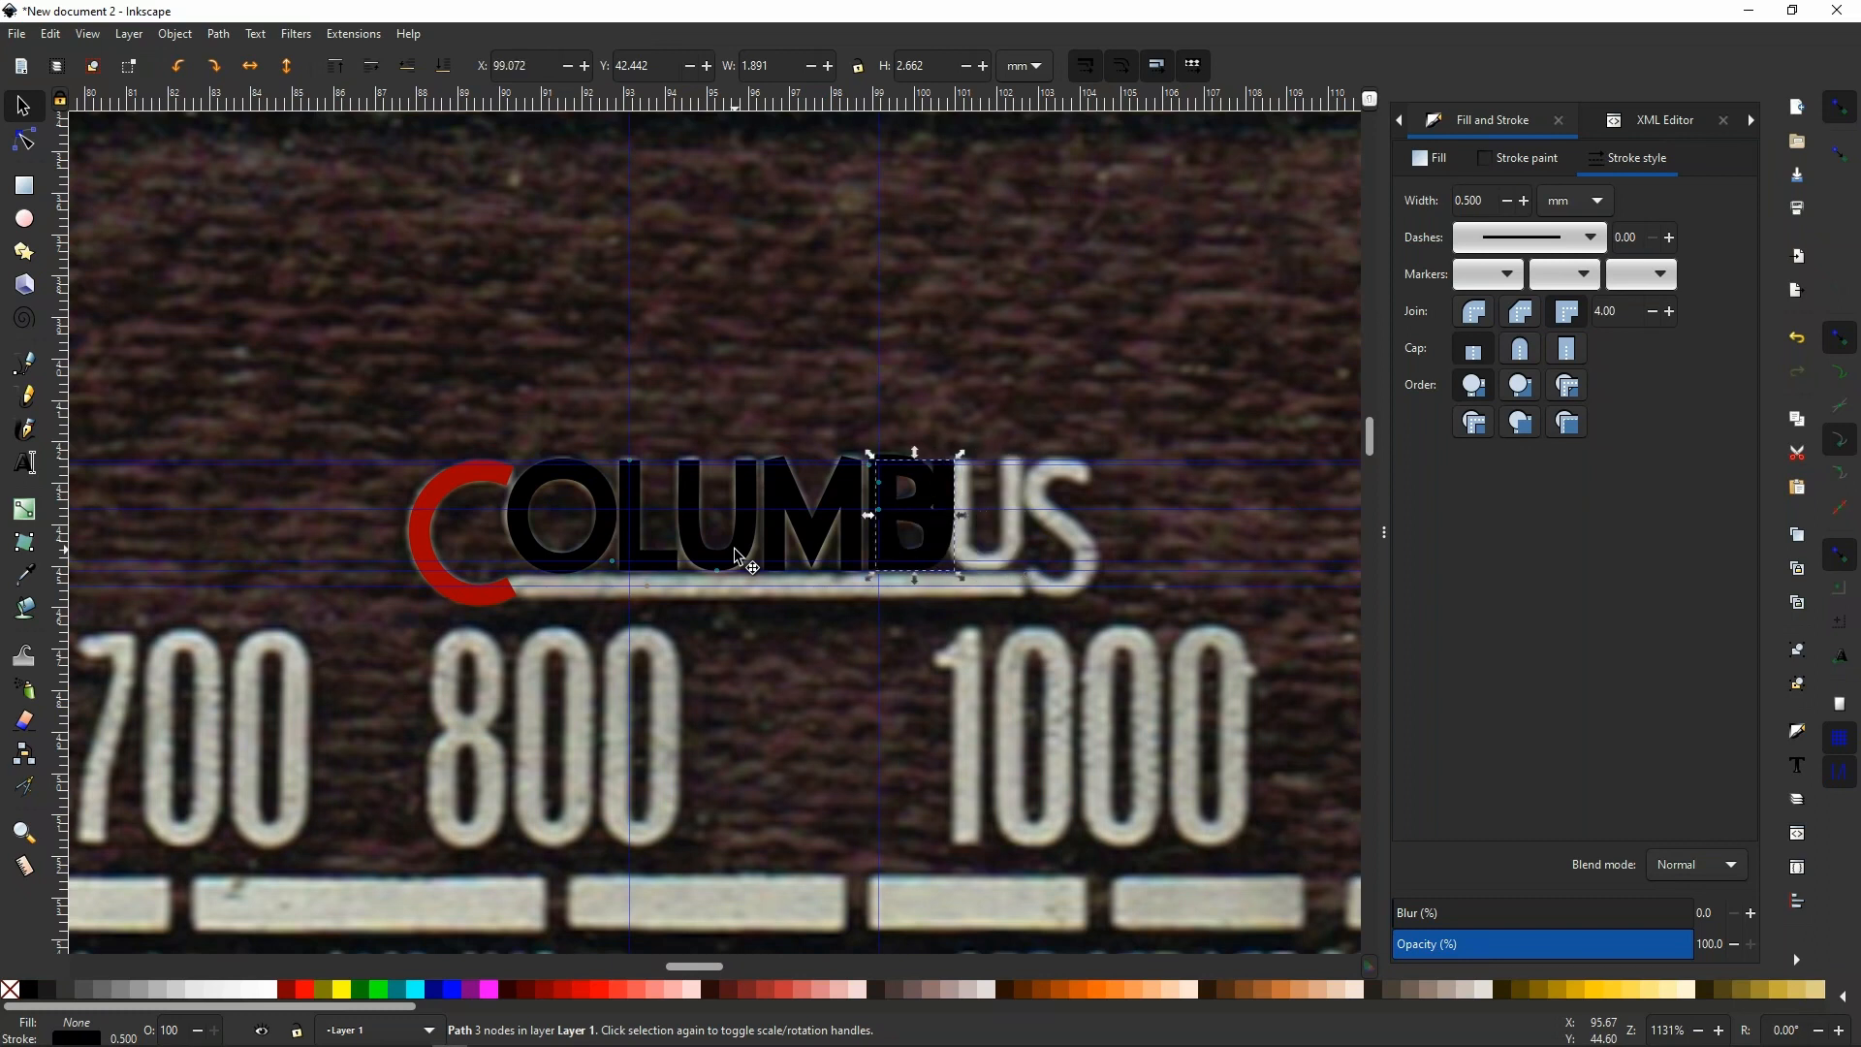
key(Right)
key(Left)
key(Right)
key(Left)
key(Right)
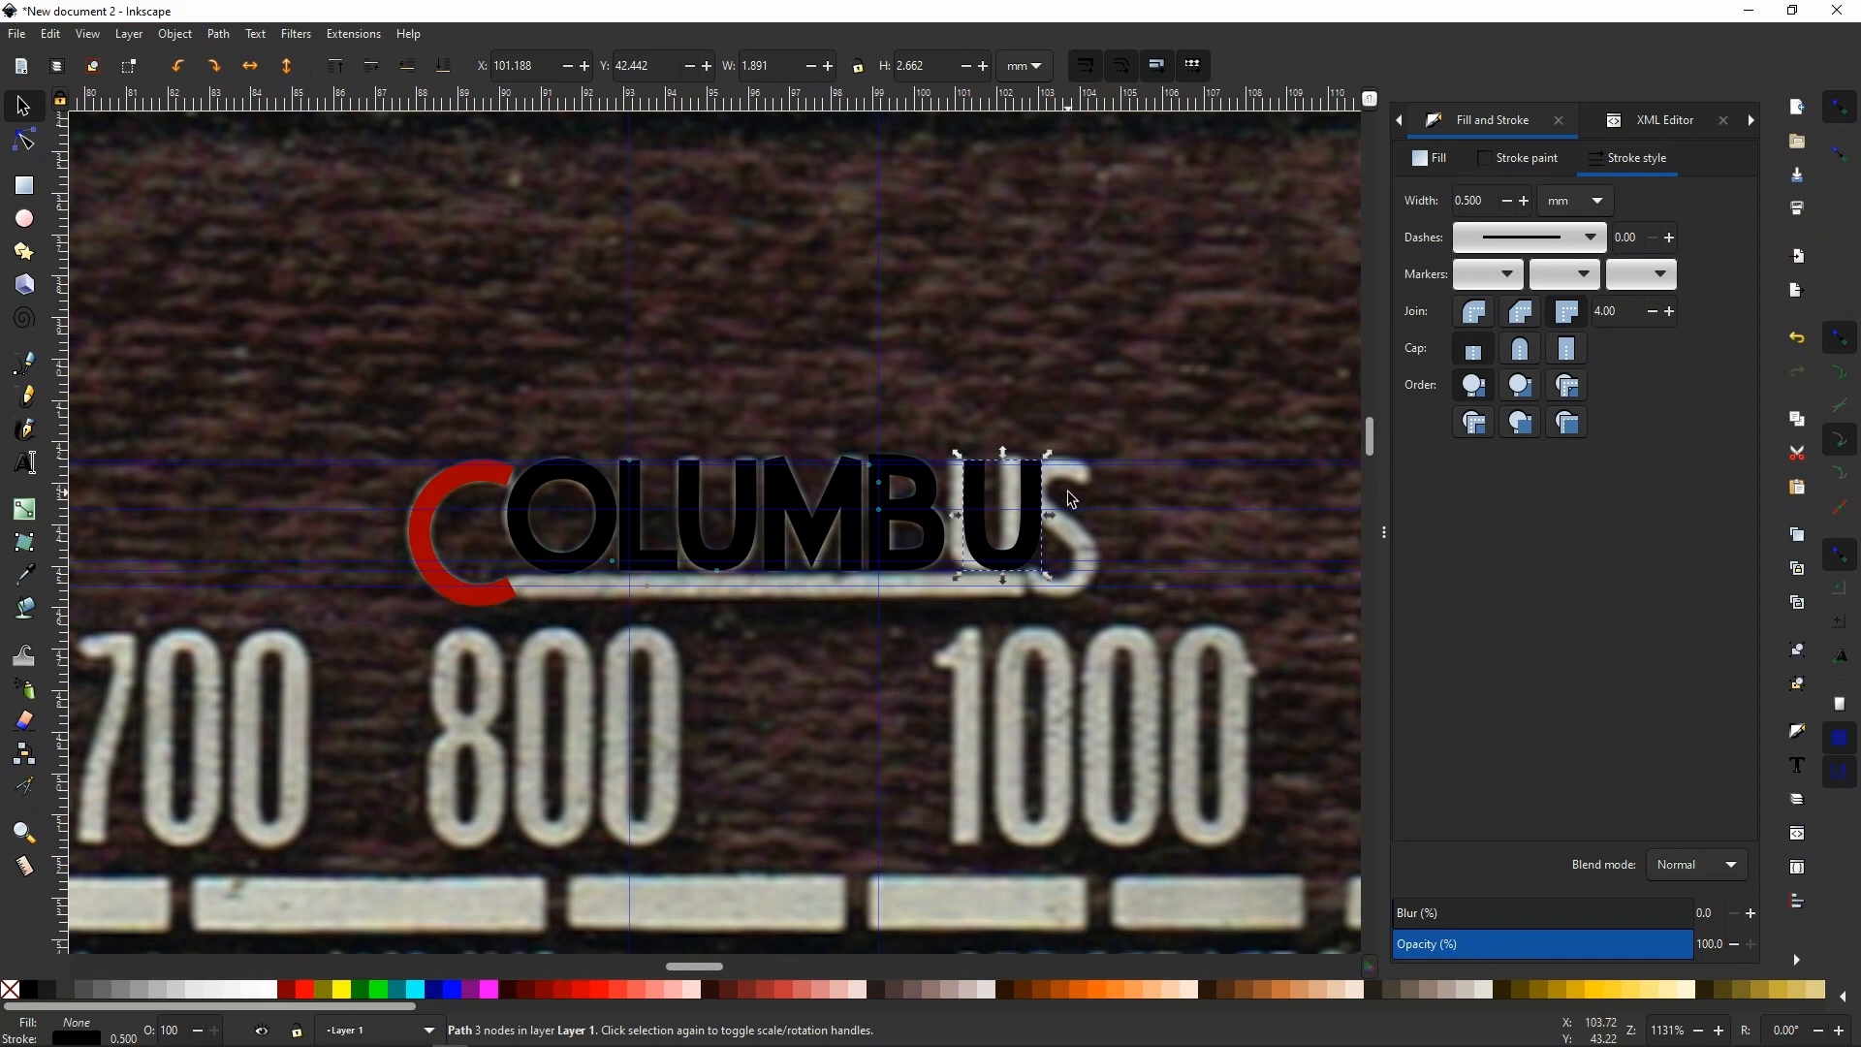
Fine-position the duplicated U by nudging it horizontally toward the B to X 100.767 mm, matching the scanned letter.
key(shift)
key(alt+Left)
key(alt+Left)
key(alt+Left)
key(alt+Left)
key(alt+Left)
key(alt+Left)
key(alt+Left)
key(alt+Left)
key(alt+Left)
key(alt+Left)
key(alt+Left)
key(alt+Left)
key(alt+Left)
key(alt+Left)
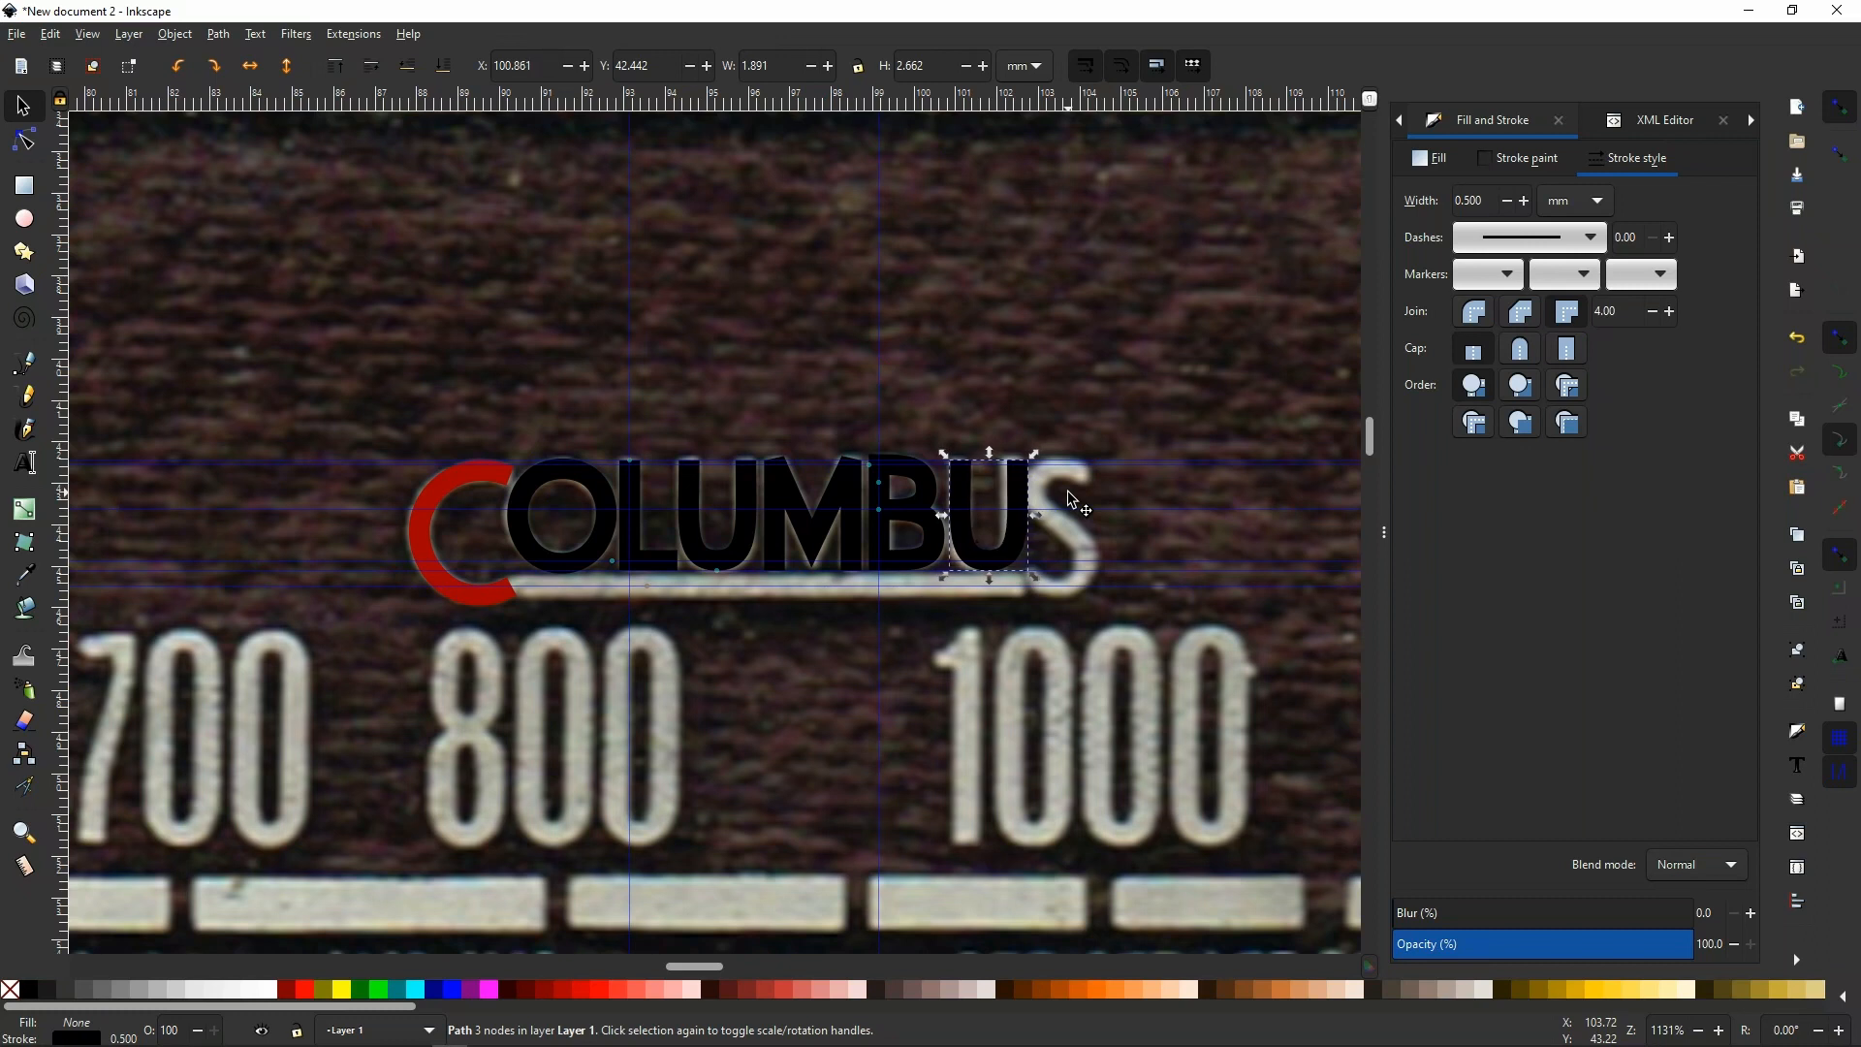
key(alt+Left)
key(alt+Left)
key(alt+Left)
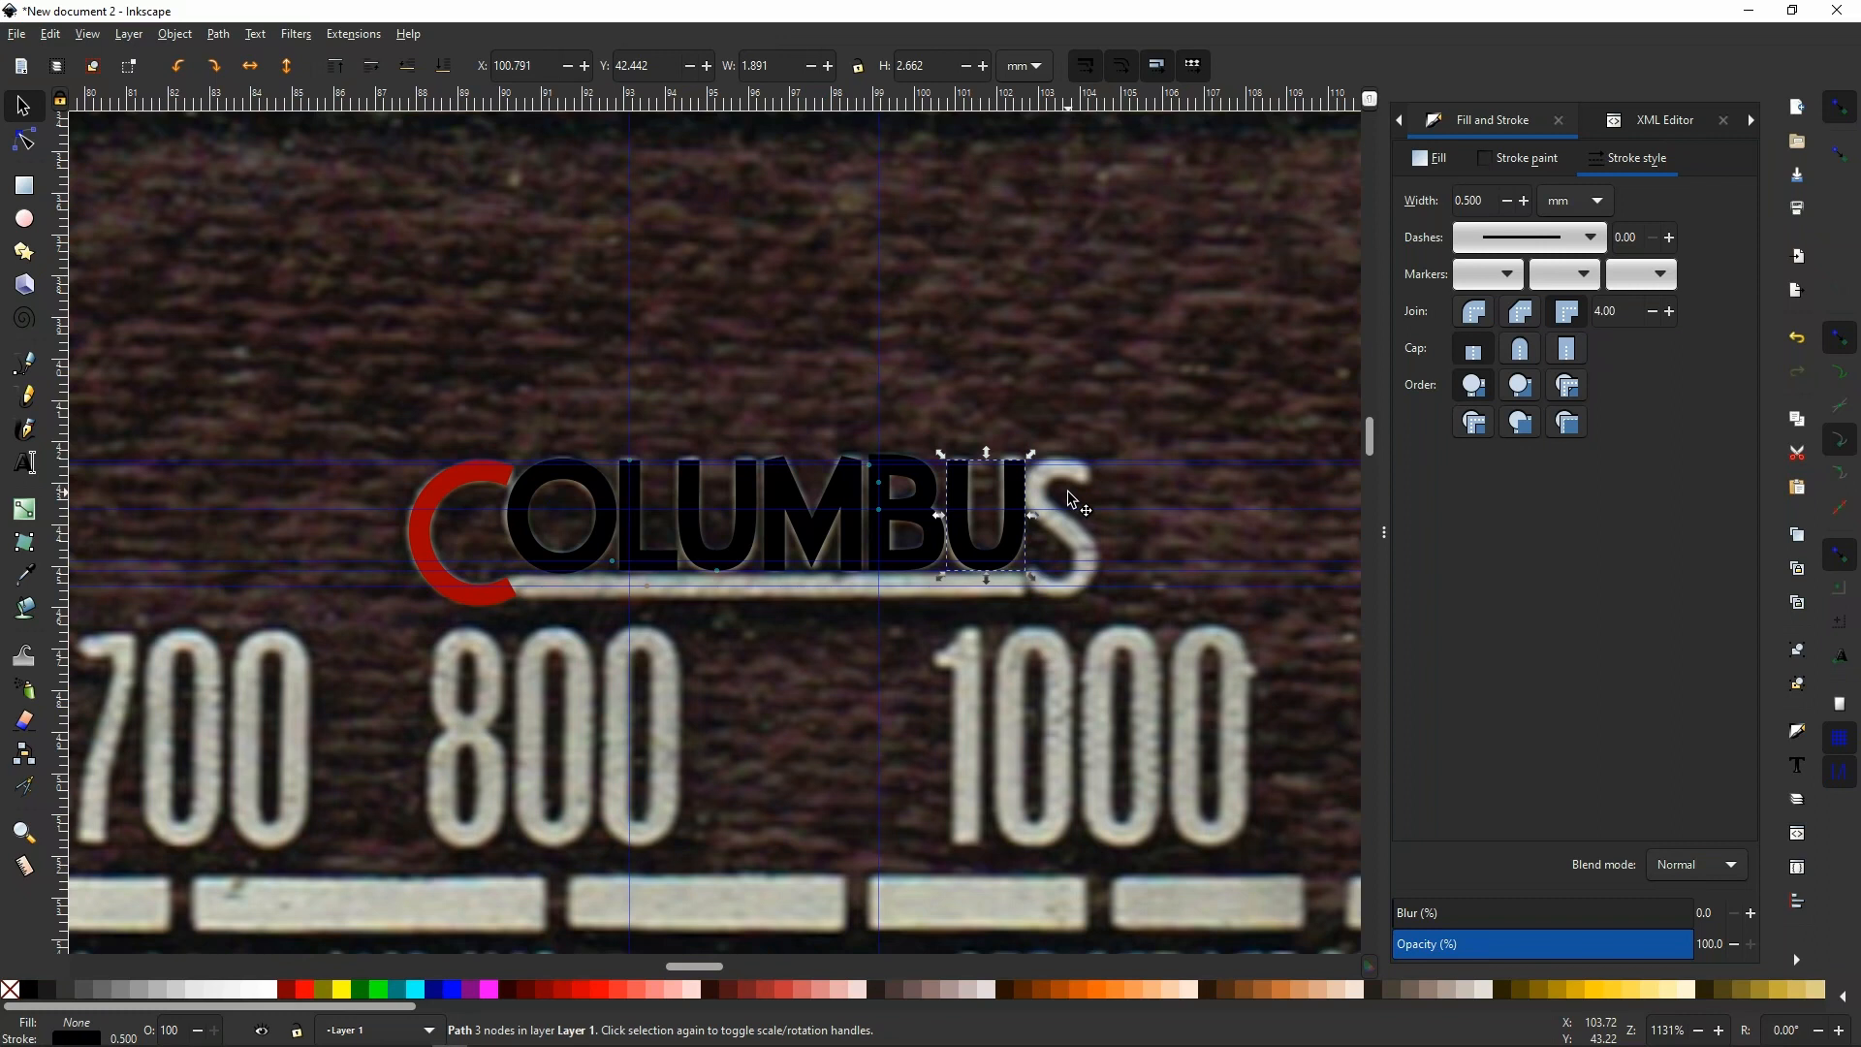
key(alt+Left)
scroll(1155, 469, down, 4)
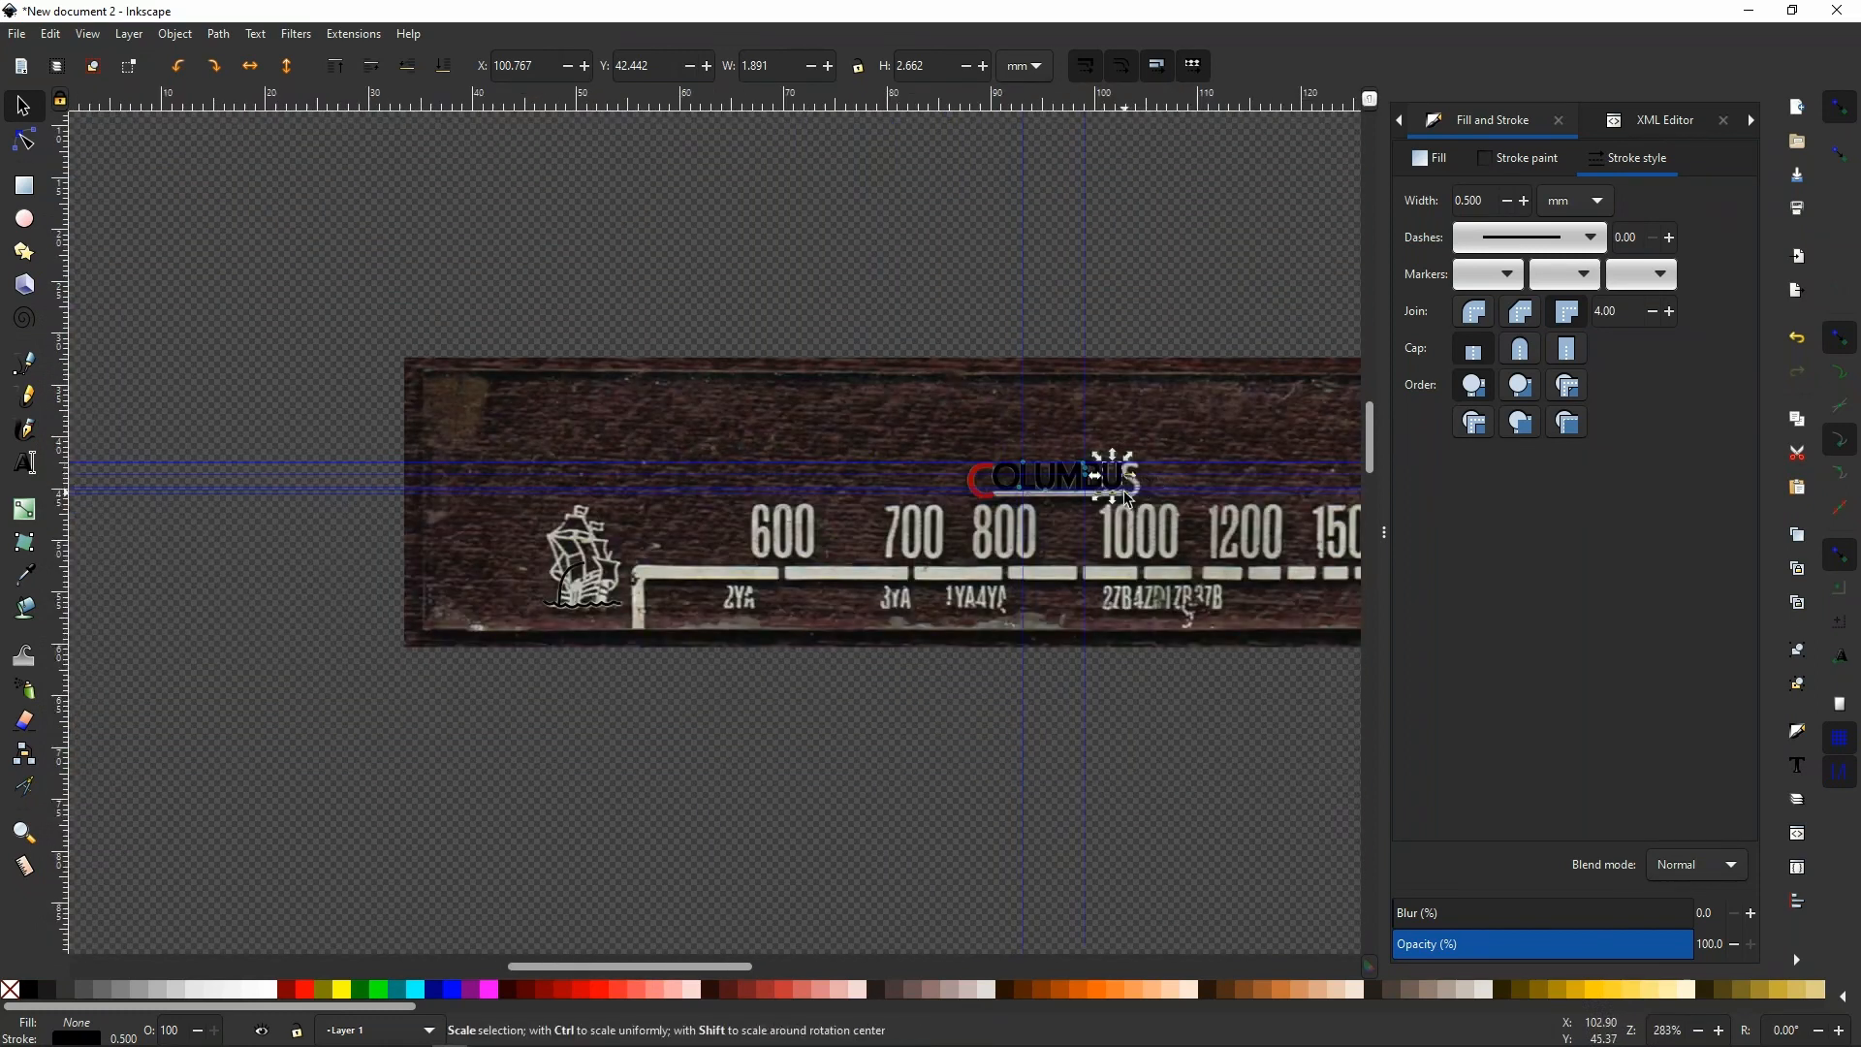
scroll(1158, 481, up, 4)
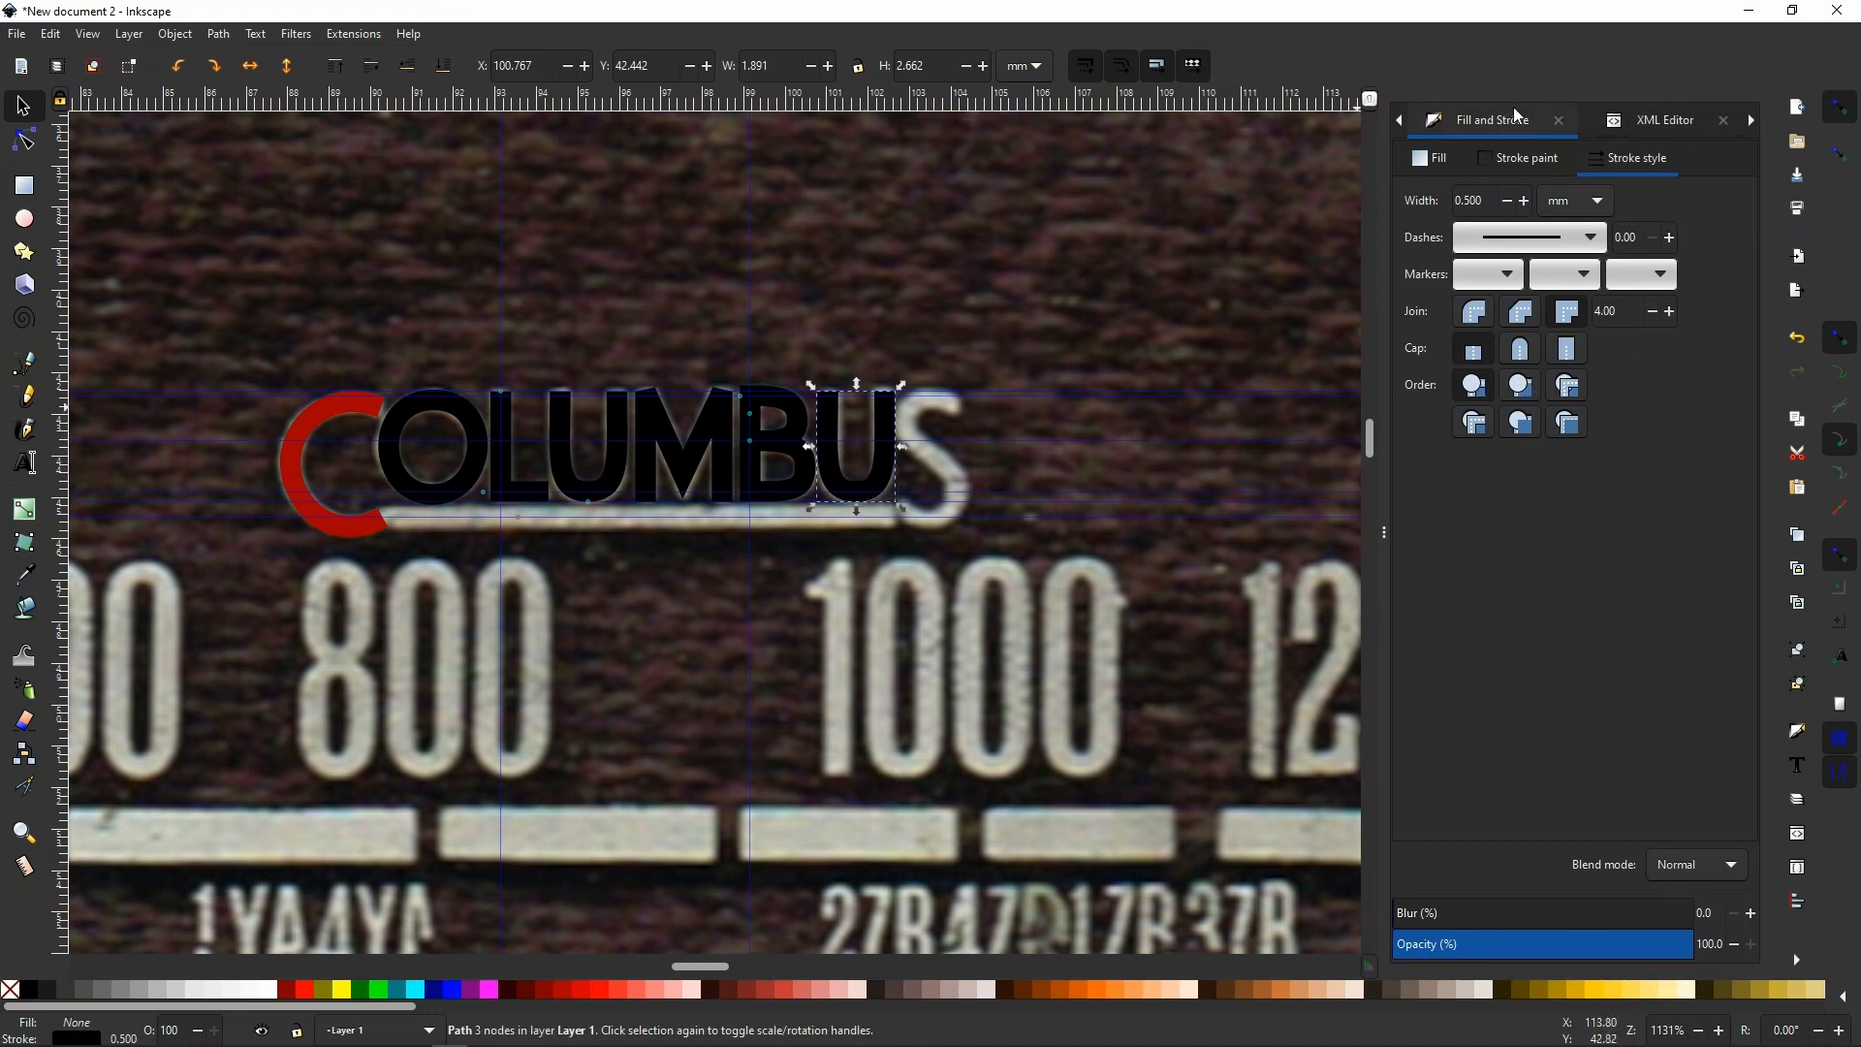
Close the XML Editor, then hide and reshow the Background Image layer to check the traced lettering on its own.
click(1752, 119)
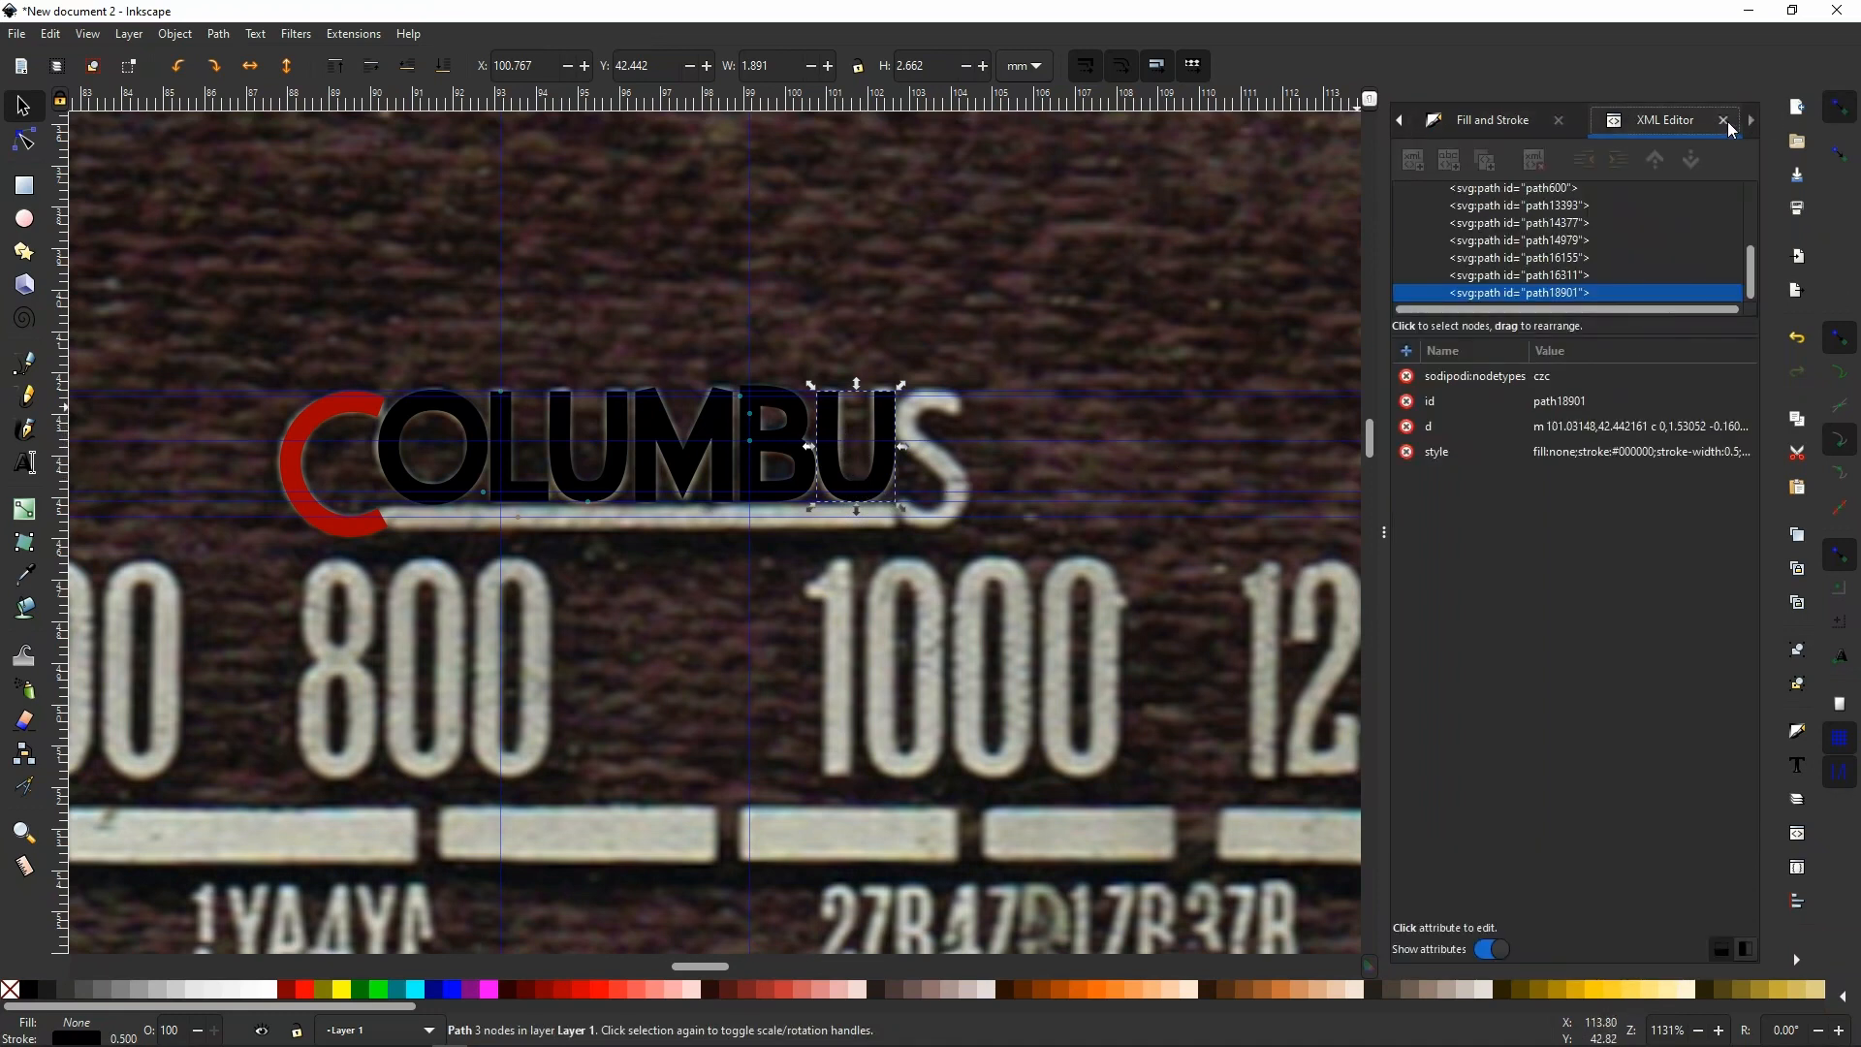
click(1724, 120)
click(1440, 122)
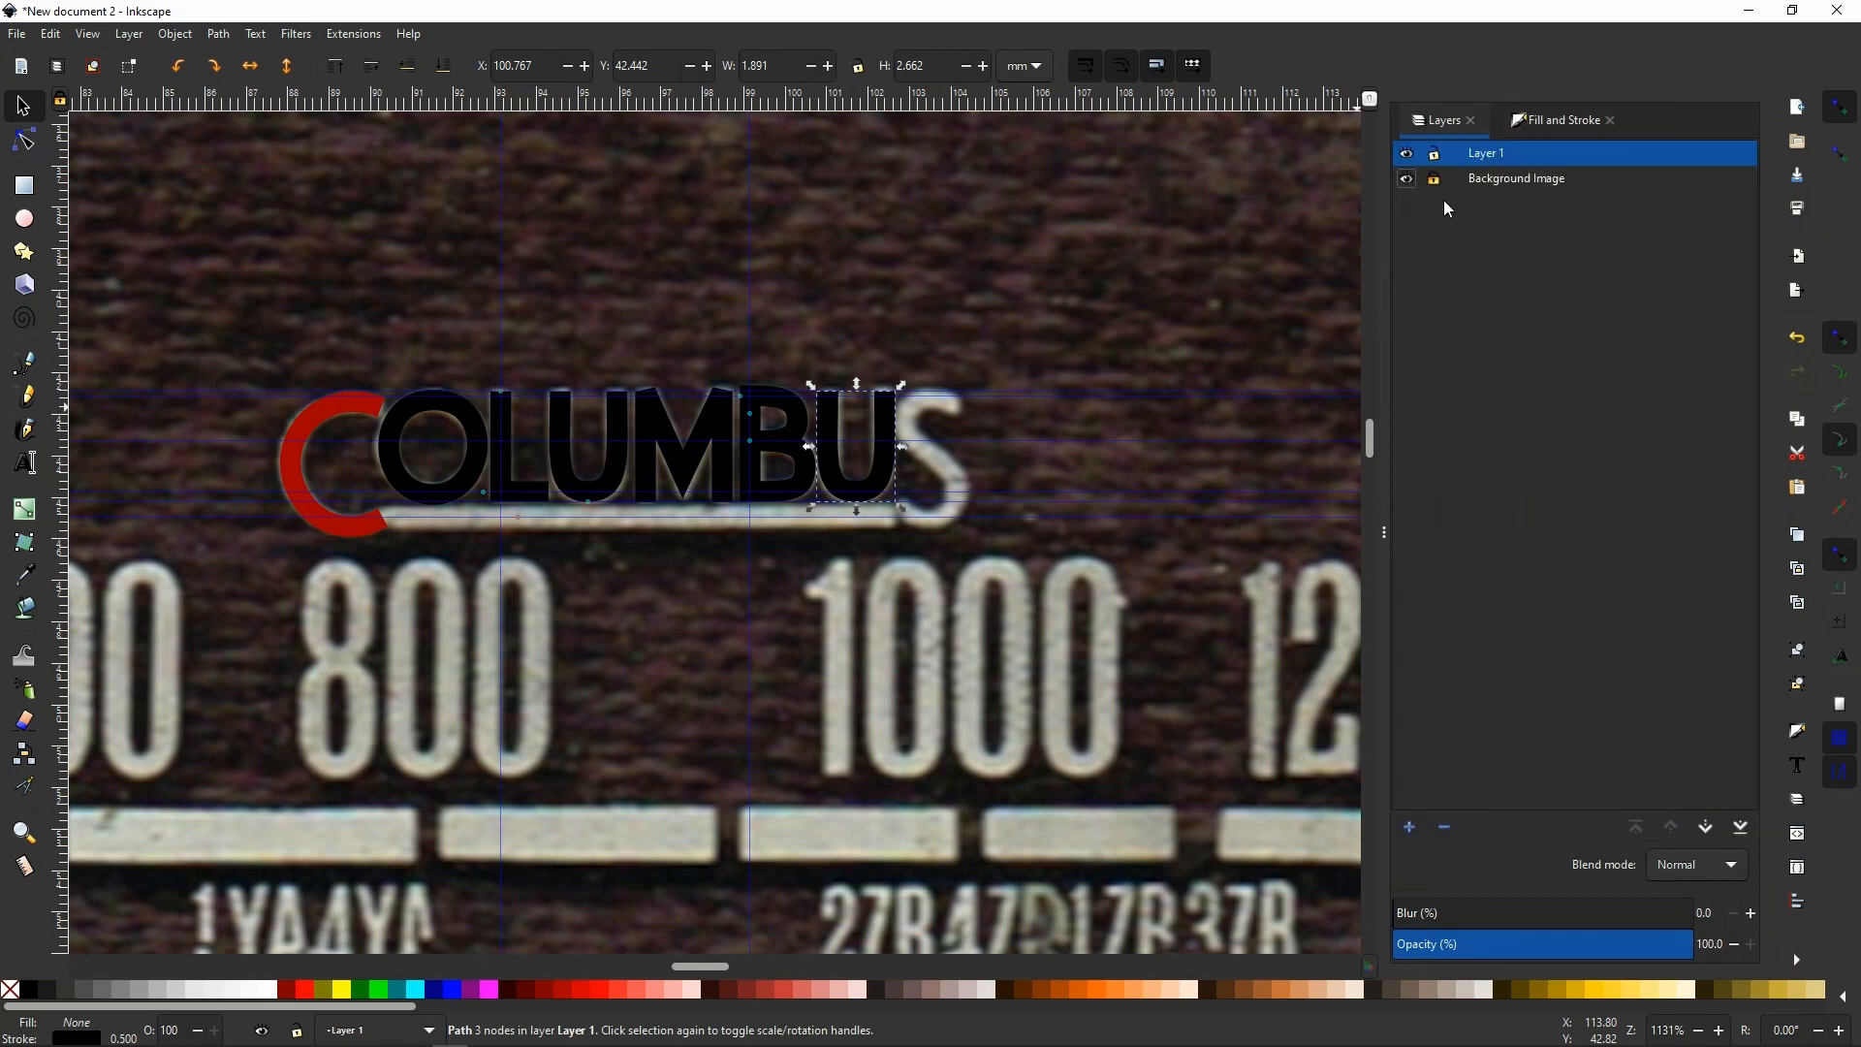
click(1406, 179)
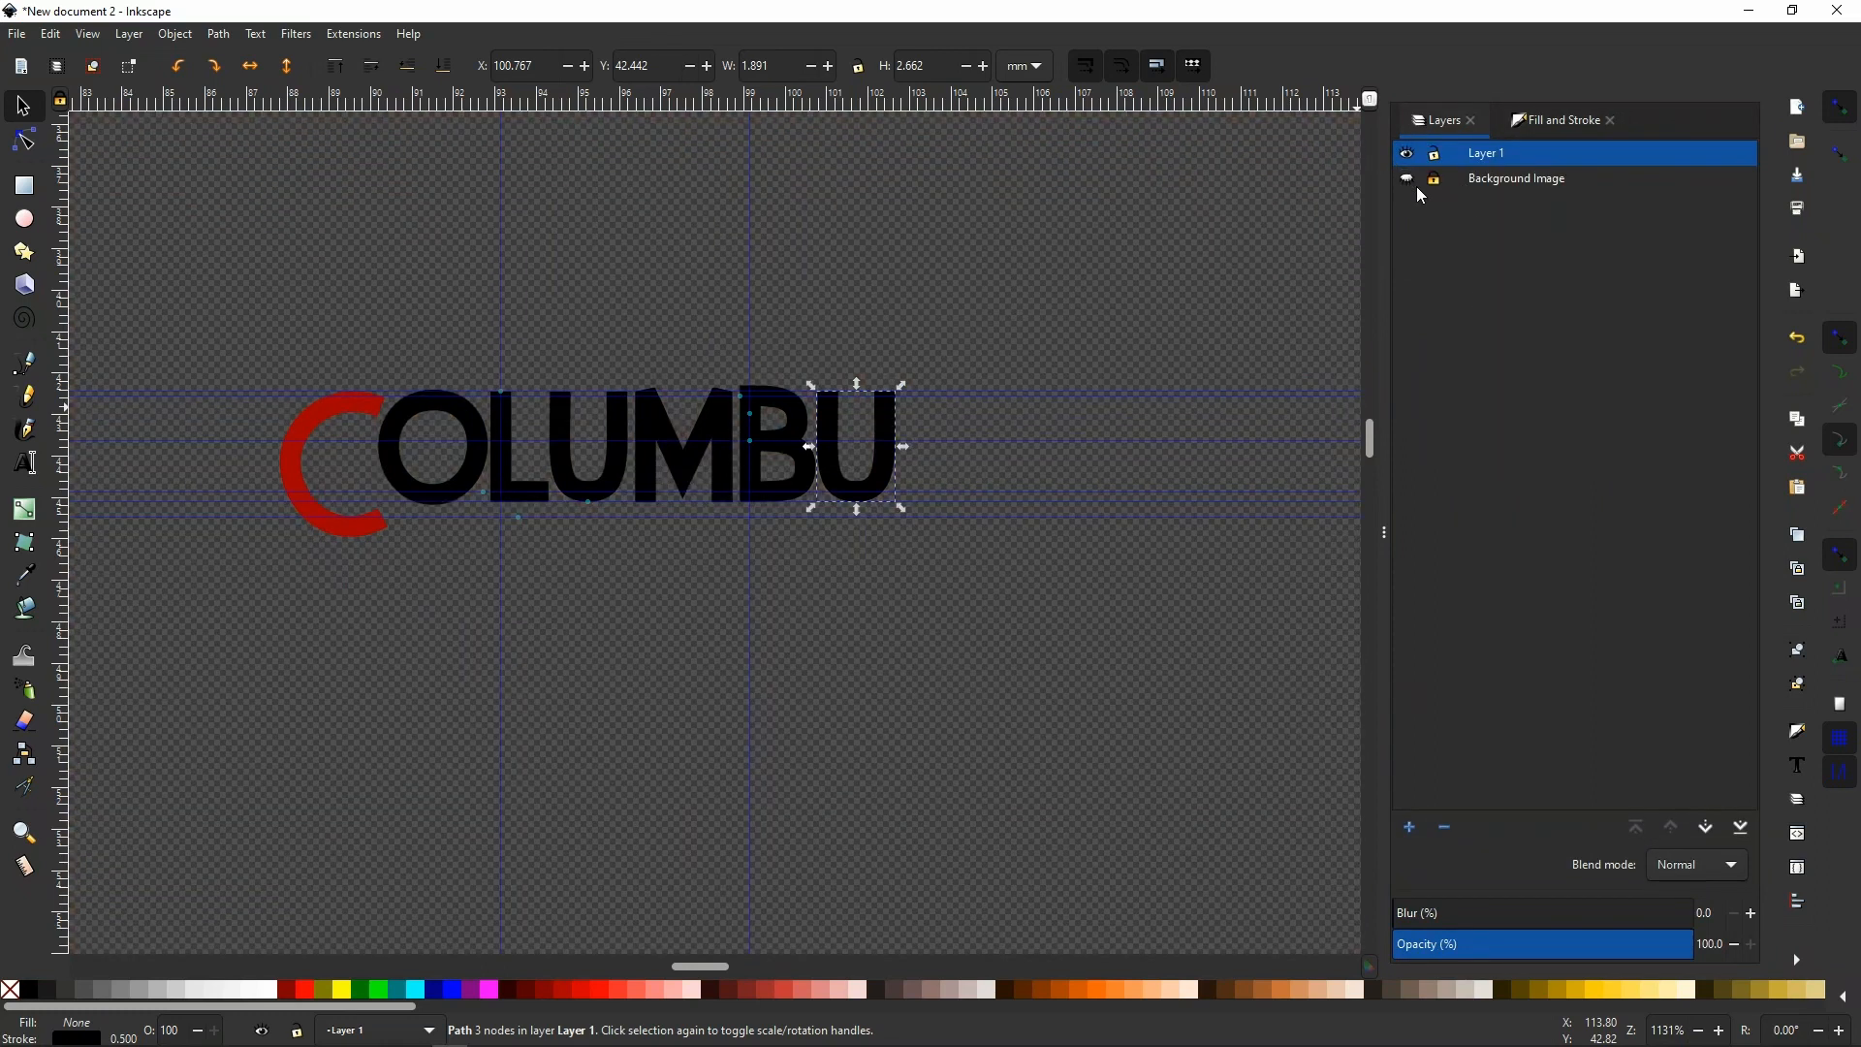
ctrl+scroll(1070, 521, down, 2)
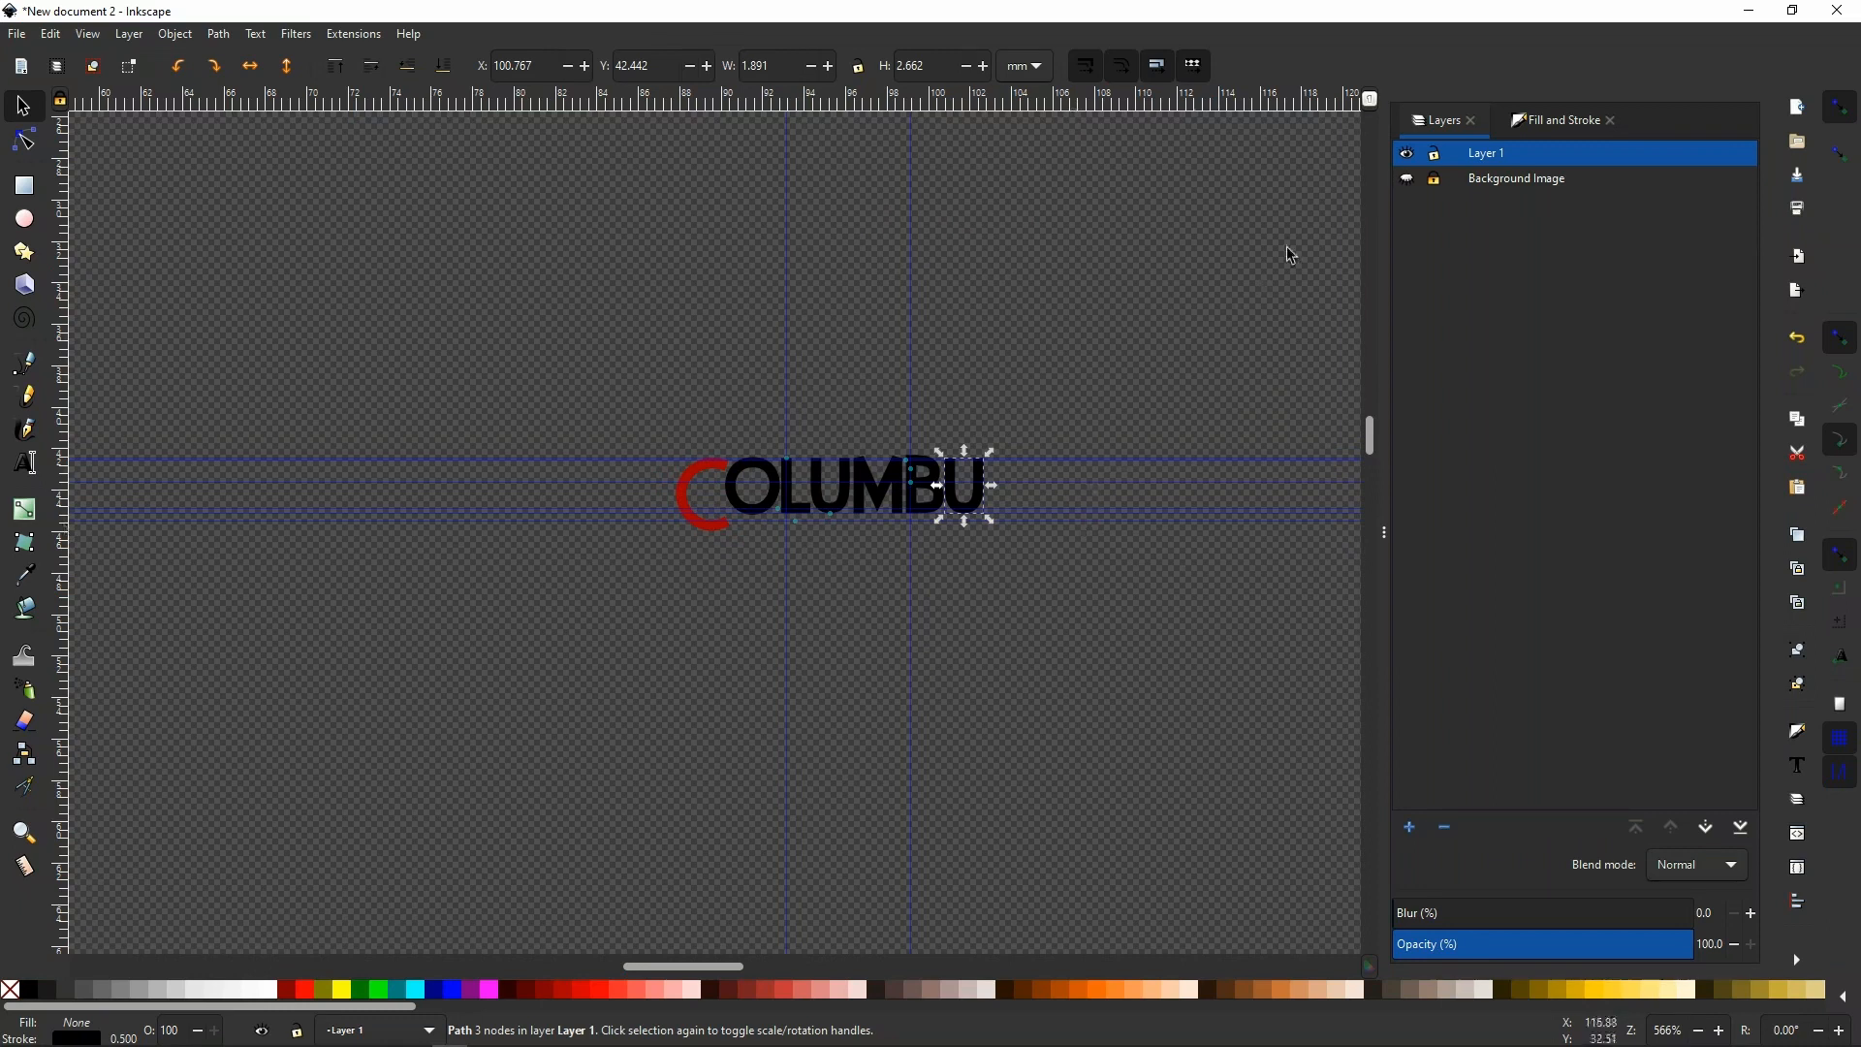
click(1407, 180)
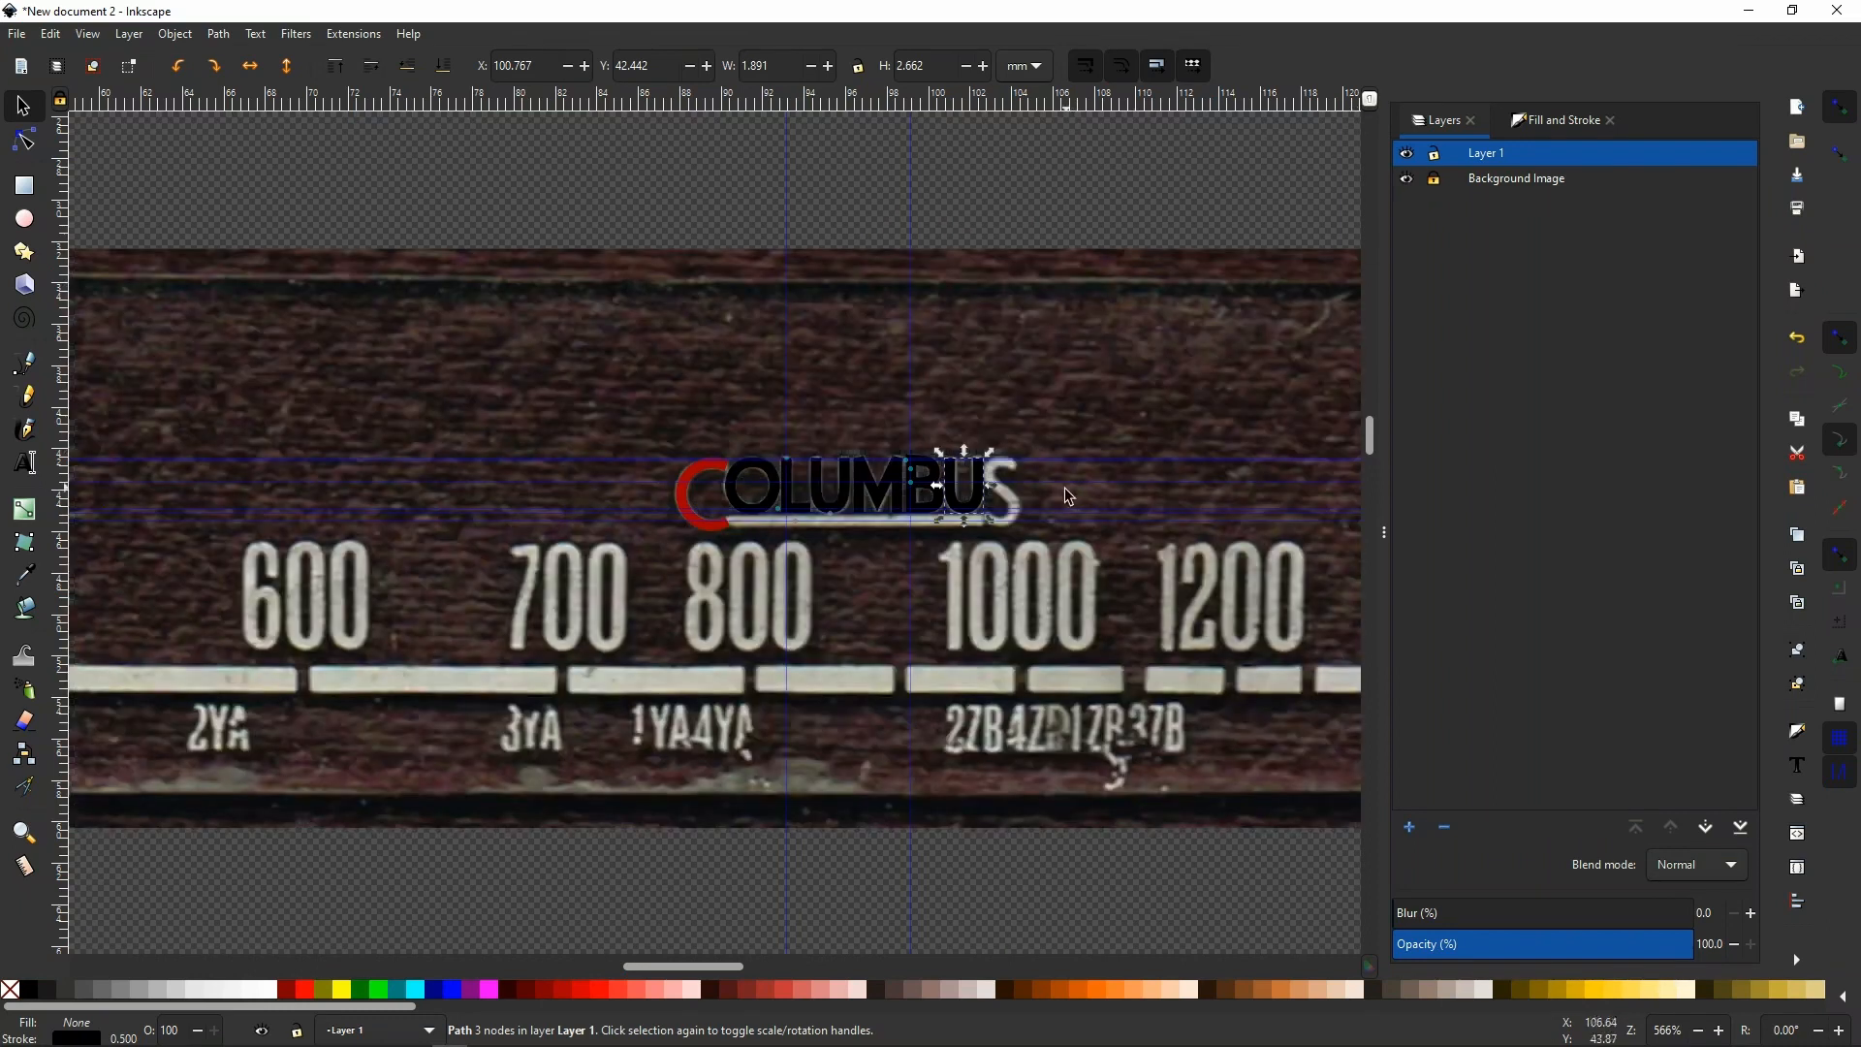
Hide the scan again to examine the traced ship strokes beside the lettering, and restore the Background Image layer.
ctrl+scroll(1086, 481, down, 4)
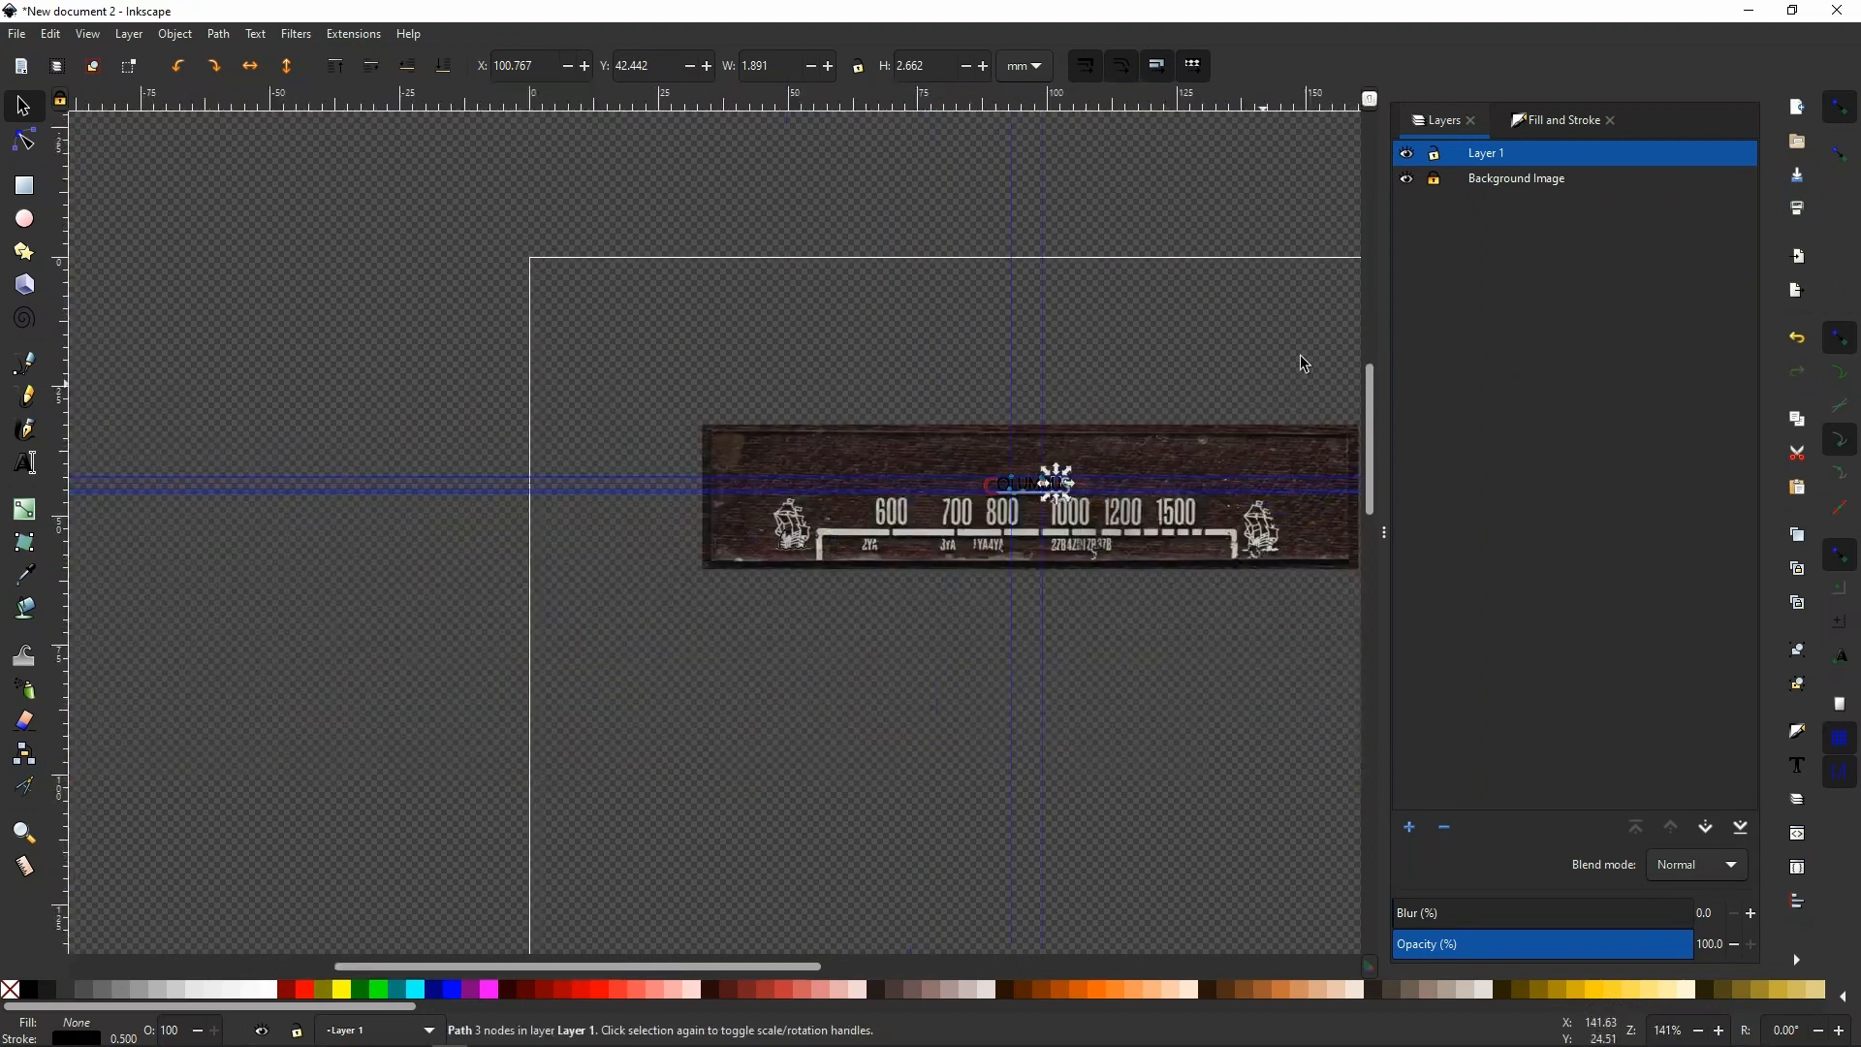
click(1406, 179)
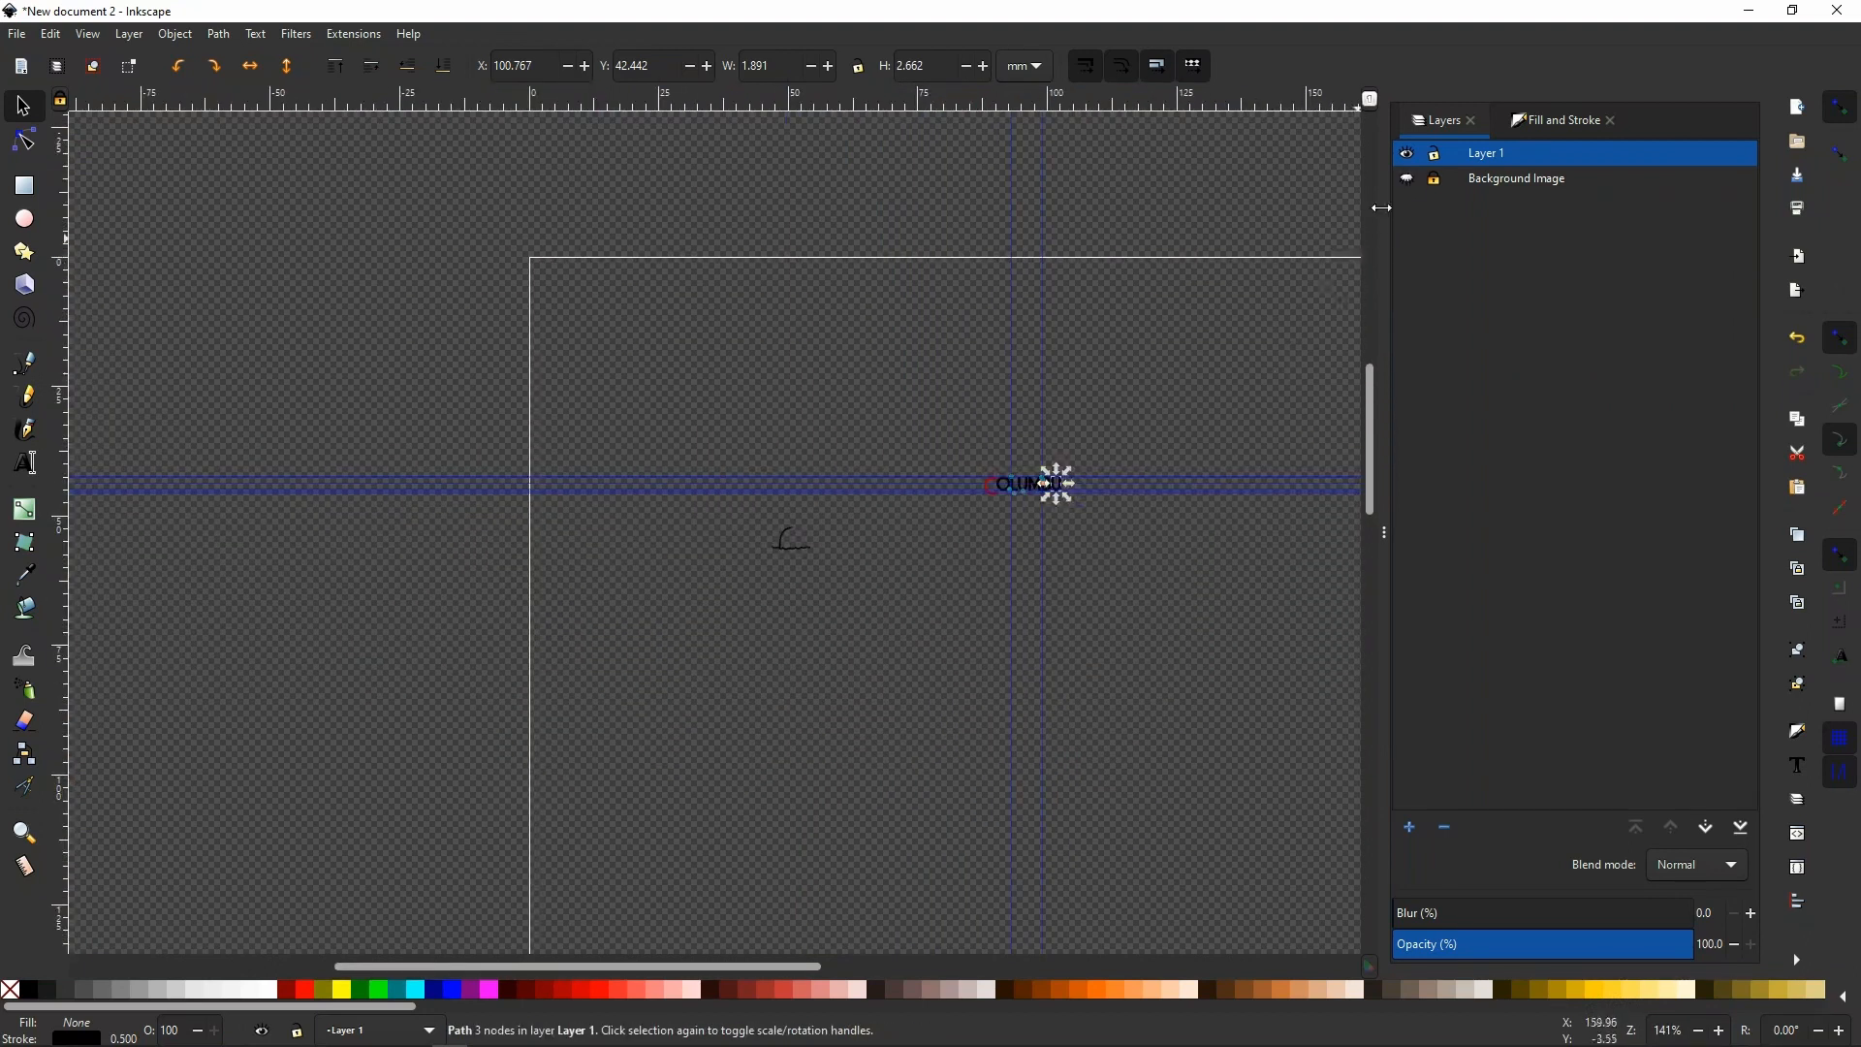
ctrl+scroll(796, 552, up, 4)
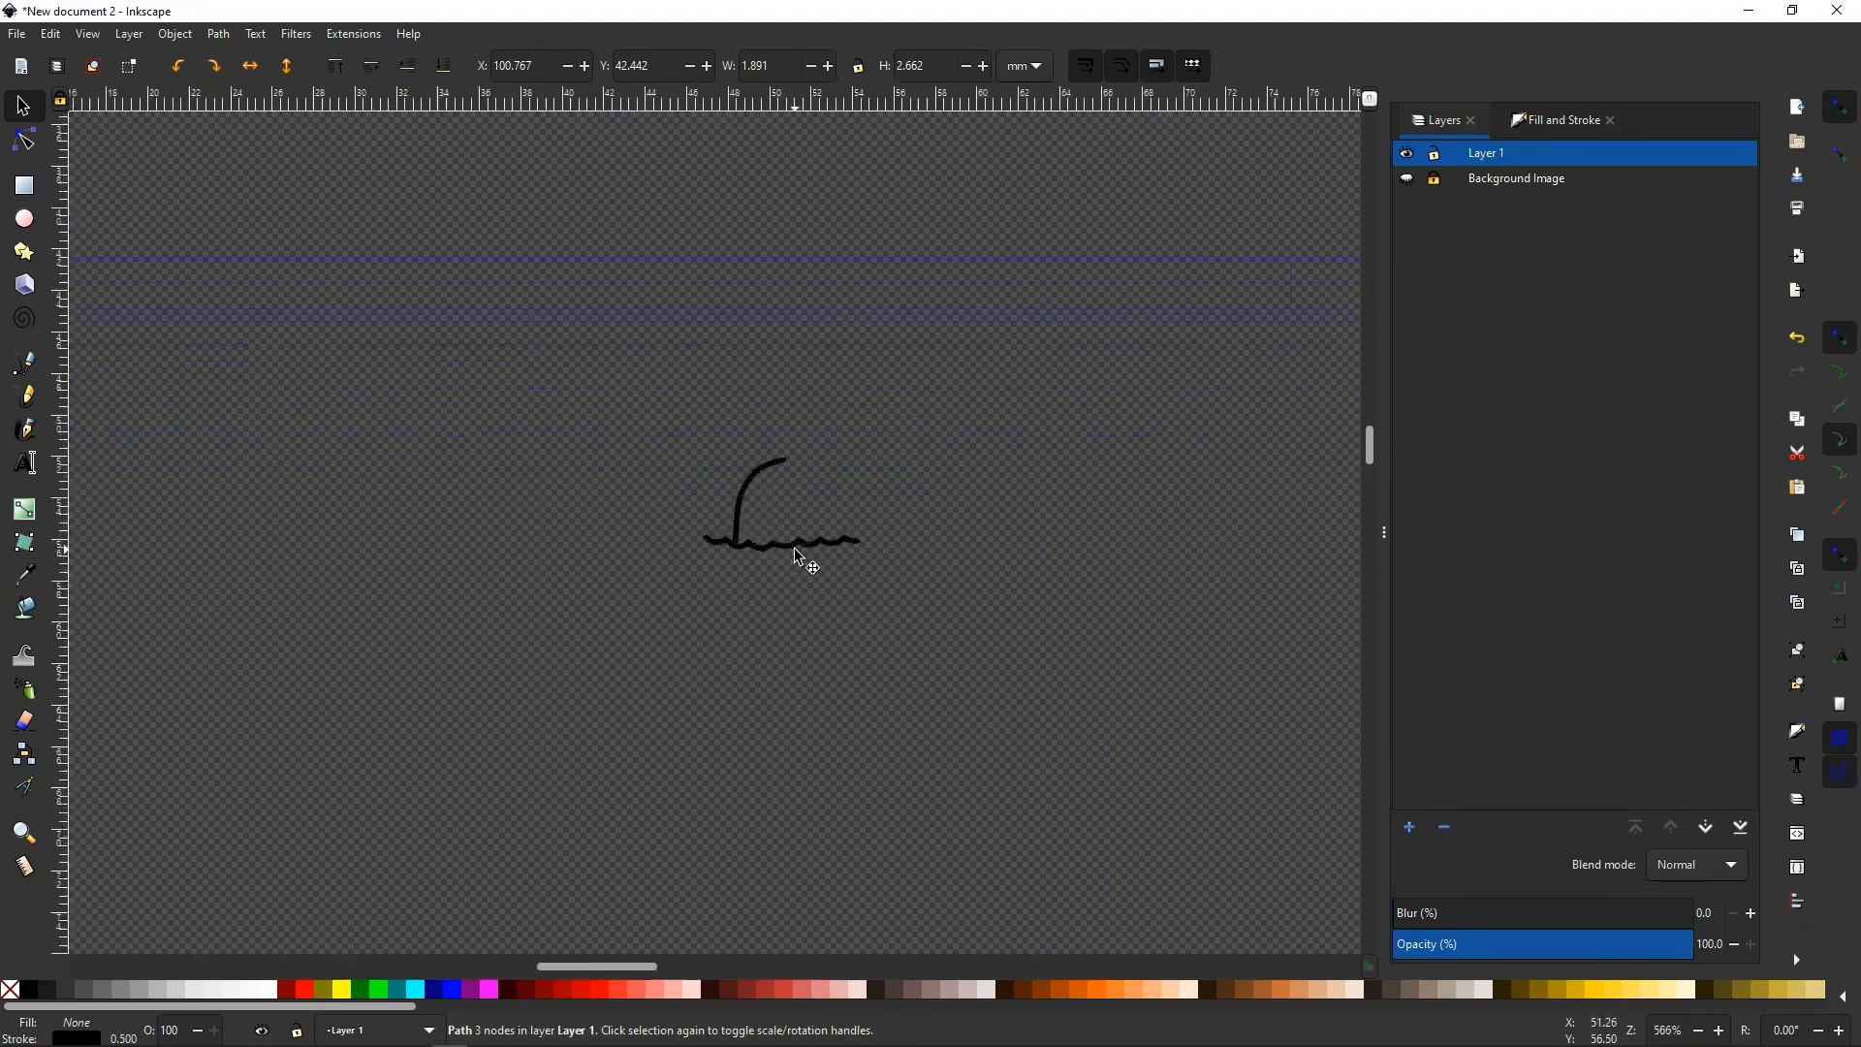
ctrl+scroll(759, 547, down, 1)
ctrl+scroll(747, 549, down, 2)
ctrl+scroll(1131, 451, up, 5)
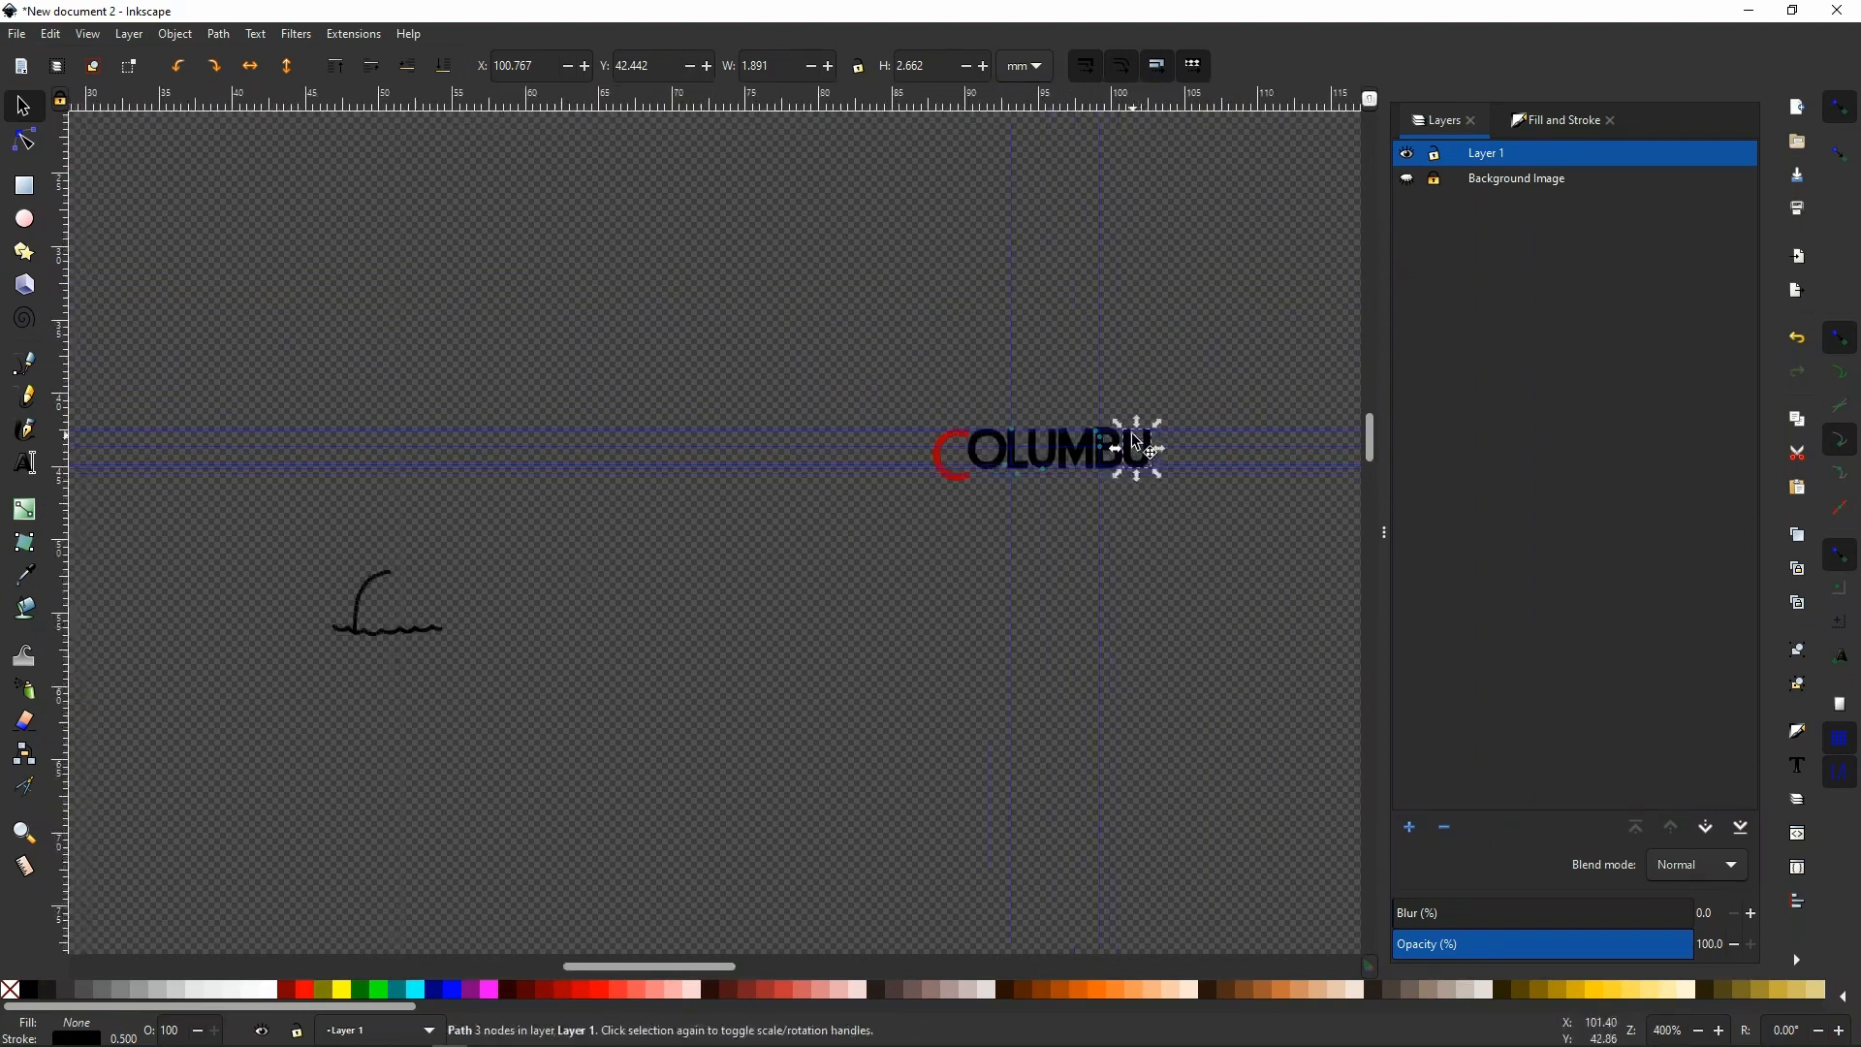
click(1407, 178)
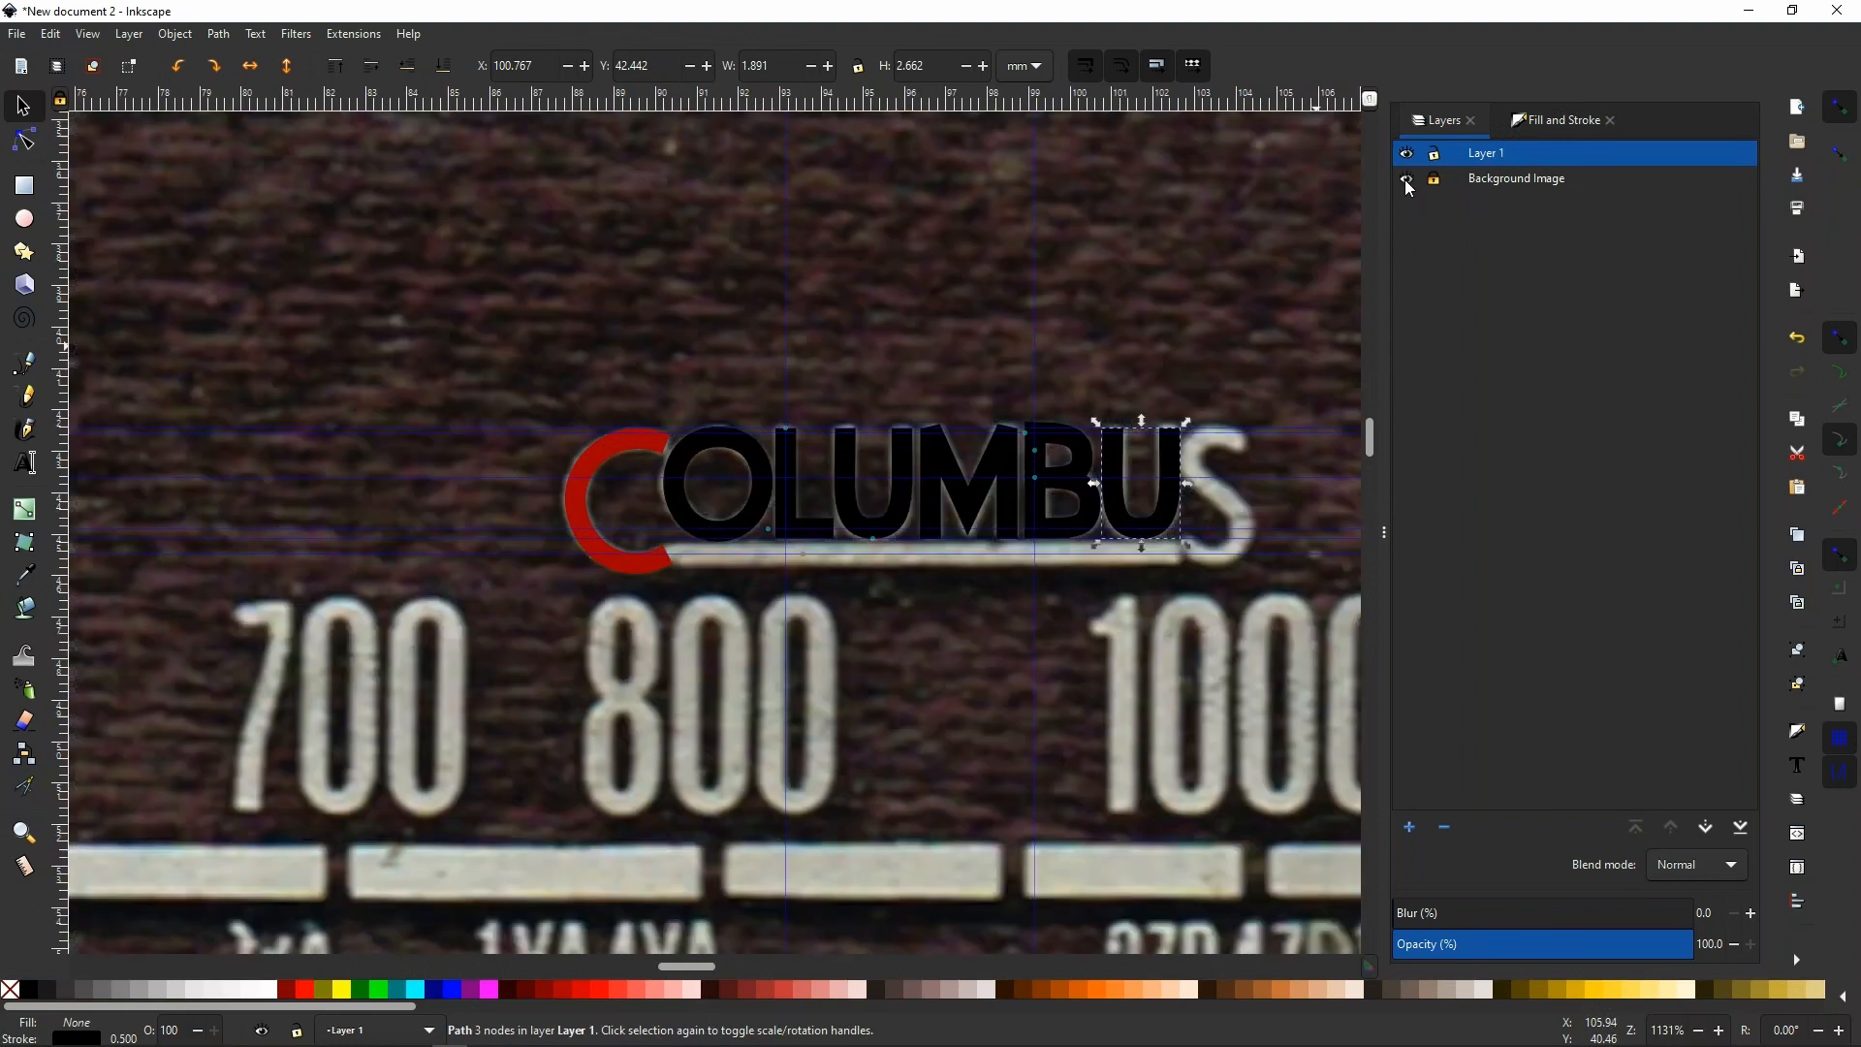
Edit the B's nodes and reshape the top of its upper bowl with the top stem node's curve handle.
ctrl+scroll(1063, 446, up, 4)
click(1055, 432)
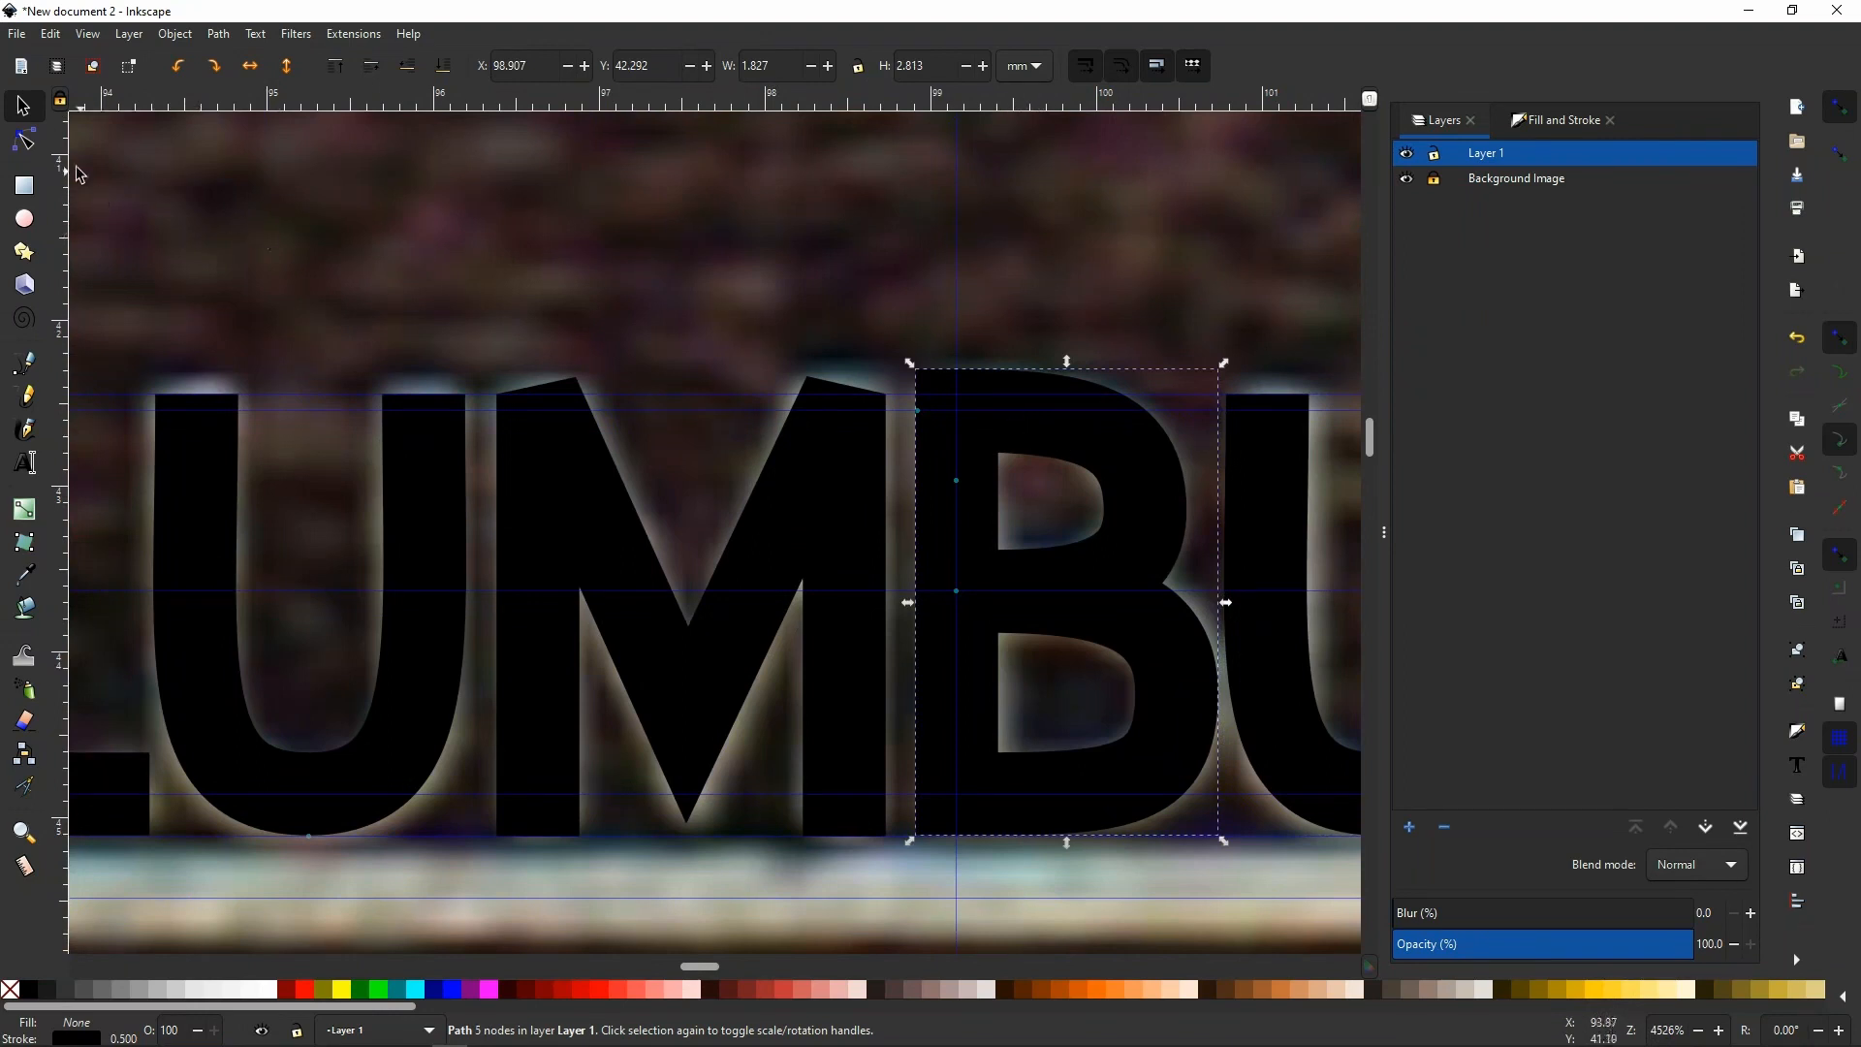
click(21, 144)
click(999, 419)
drag(1085, 413, 1147, 443)
Round the B's upper bowl by adjusting the outer node's vertical handle and the top stem node's handle, and deselect the letter.
scroll(1130, 405, up, 5)
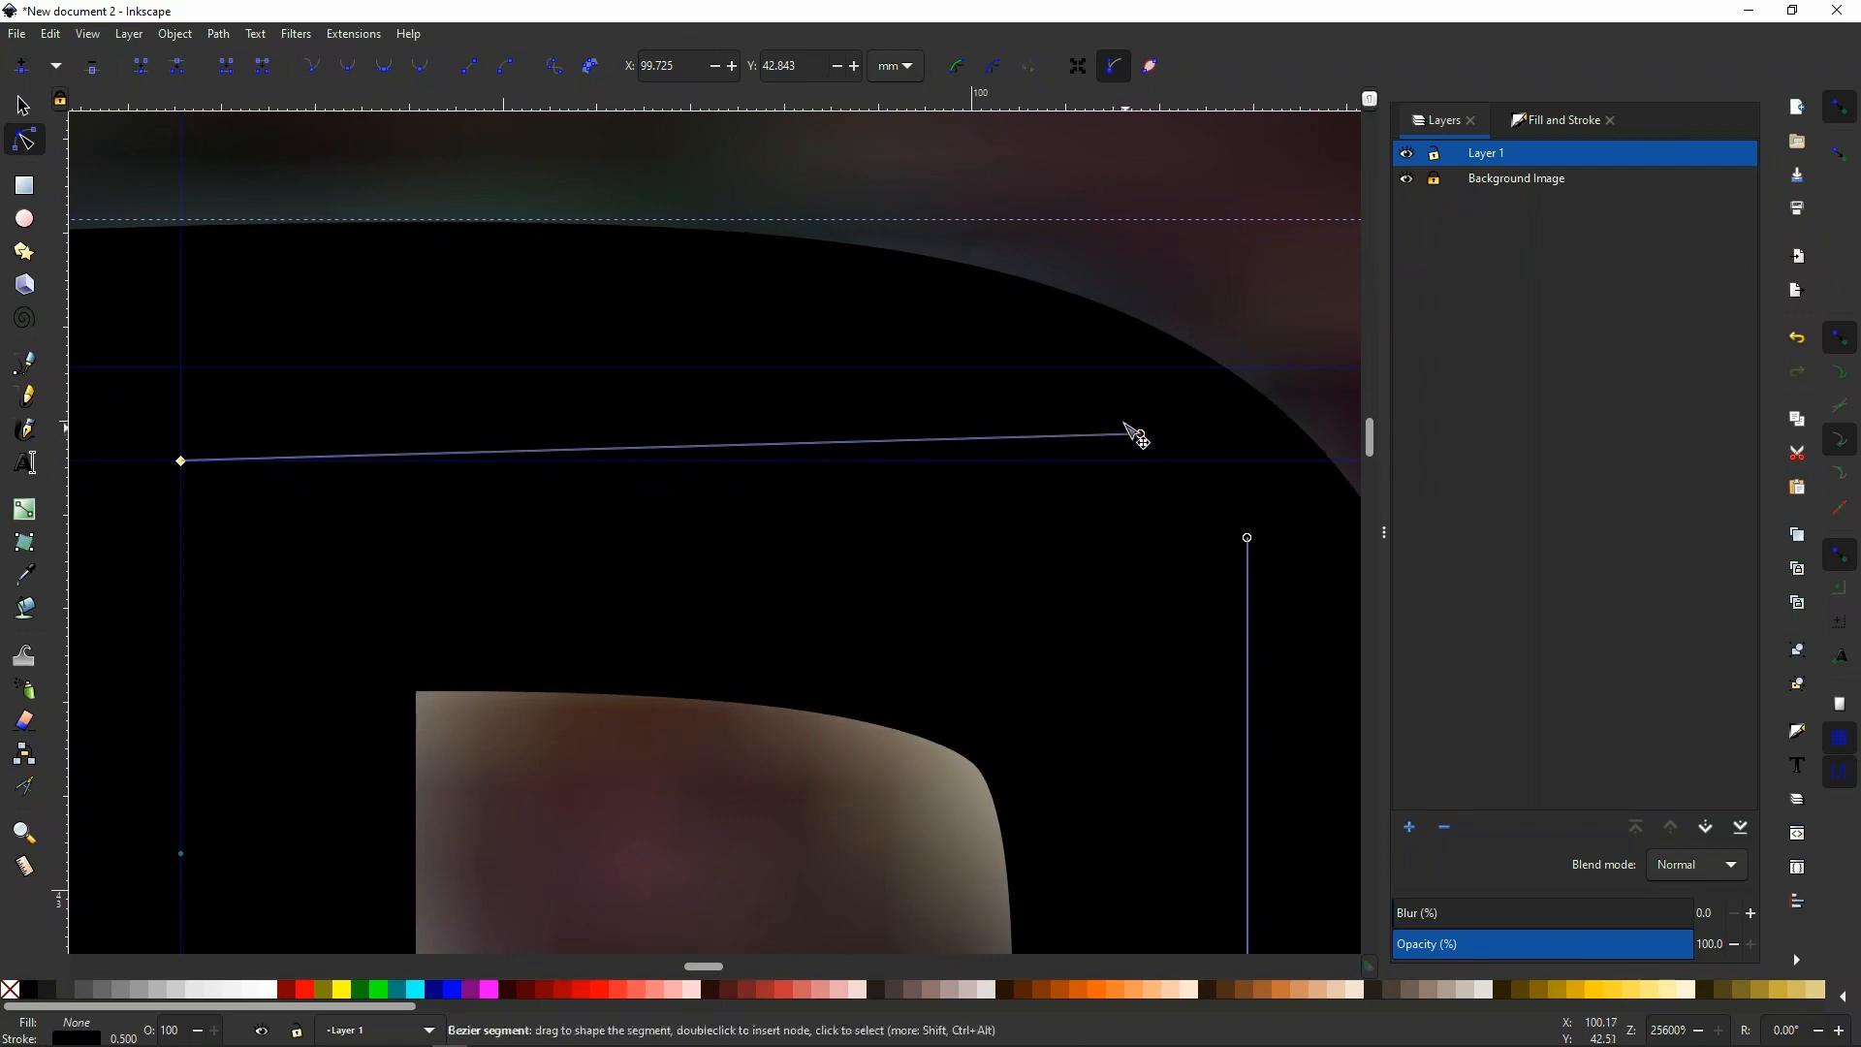
drag(1247, 538, 1237, 610)
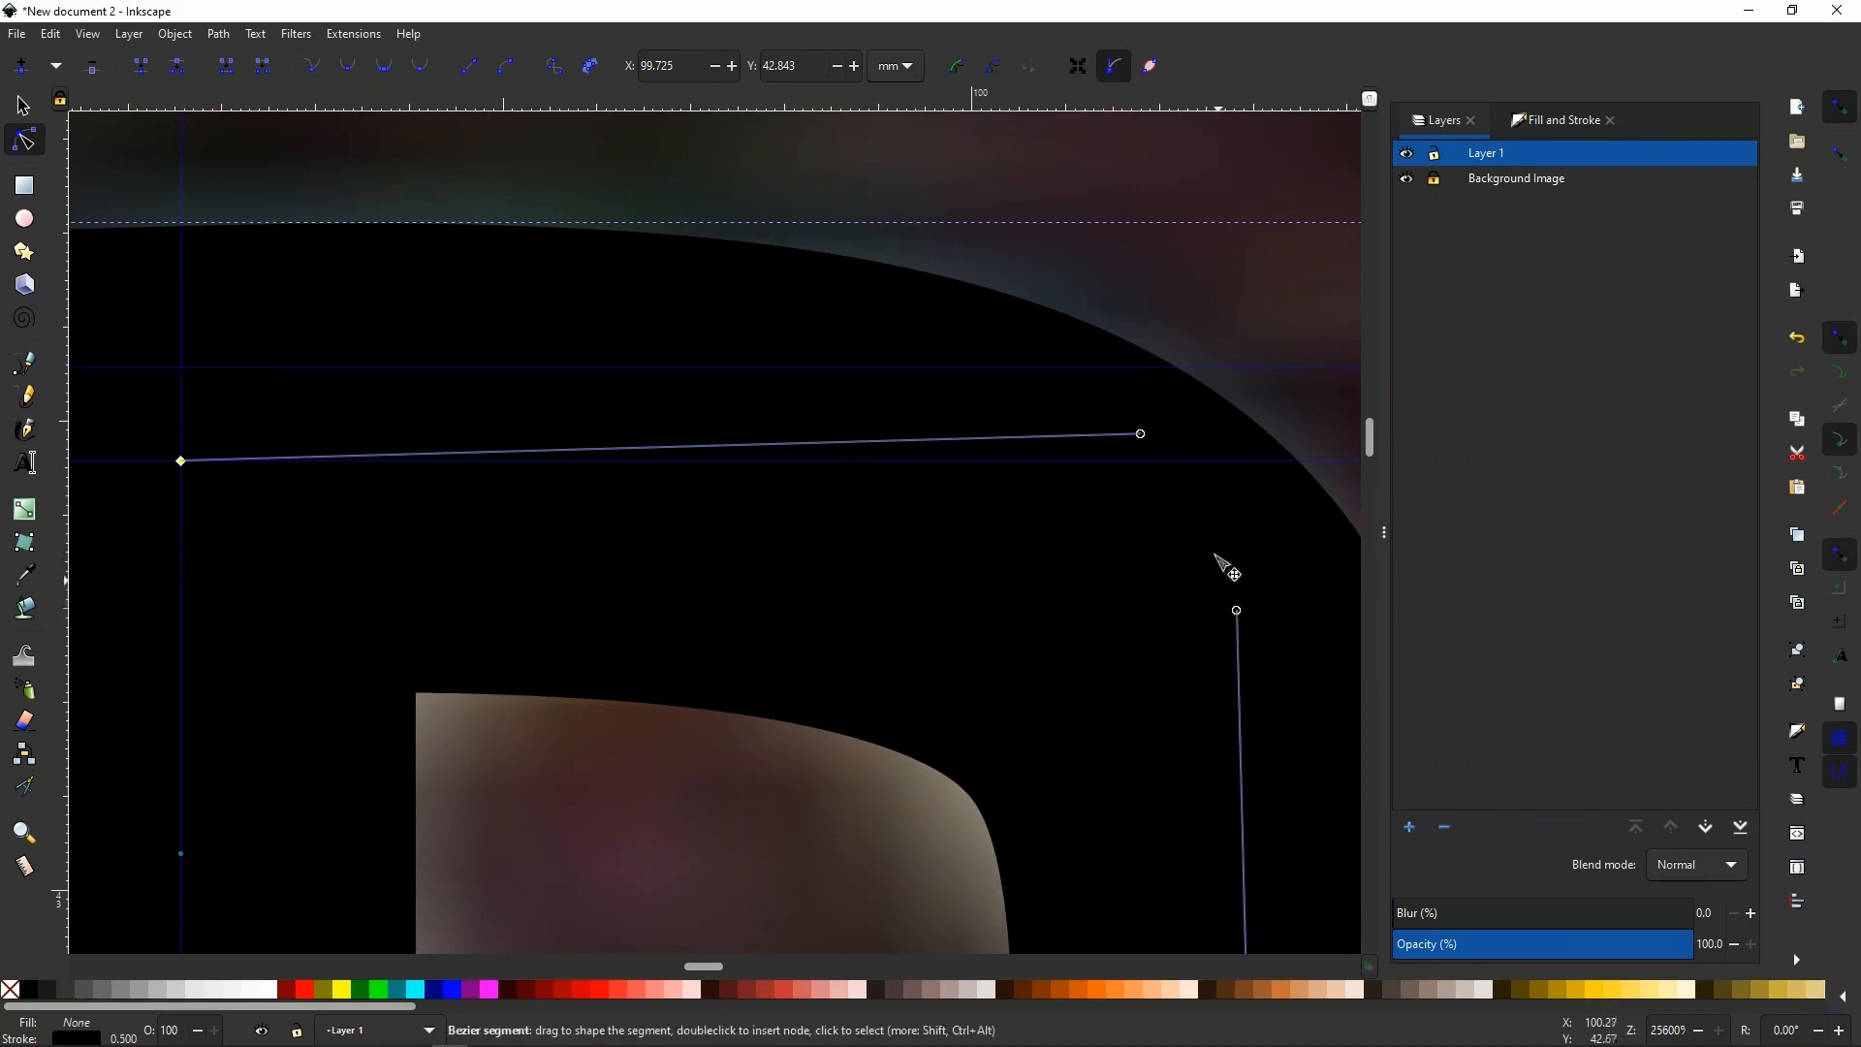
drag(1141, 435, 1087, 422)
scroll(1134, 460, down, 3)
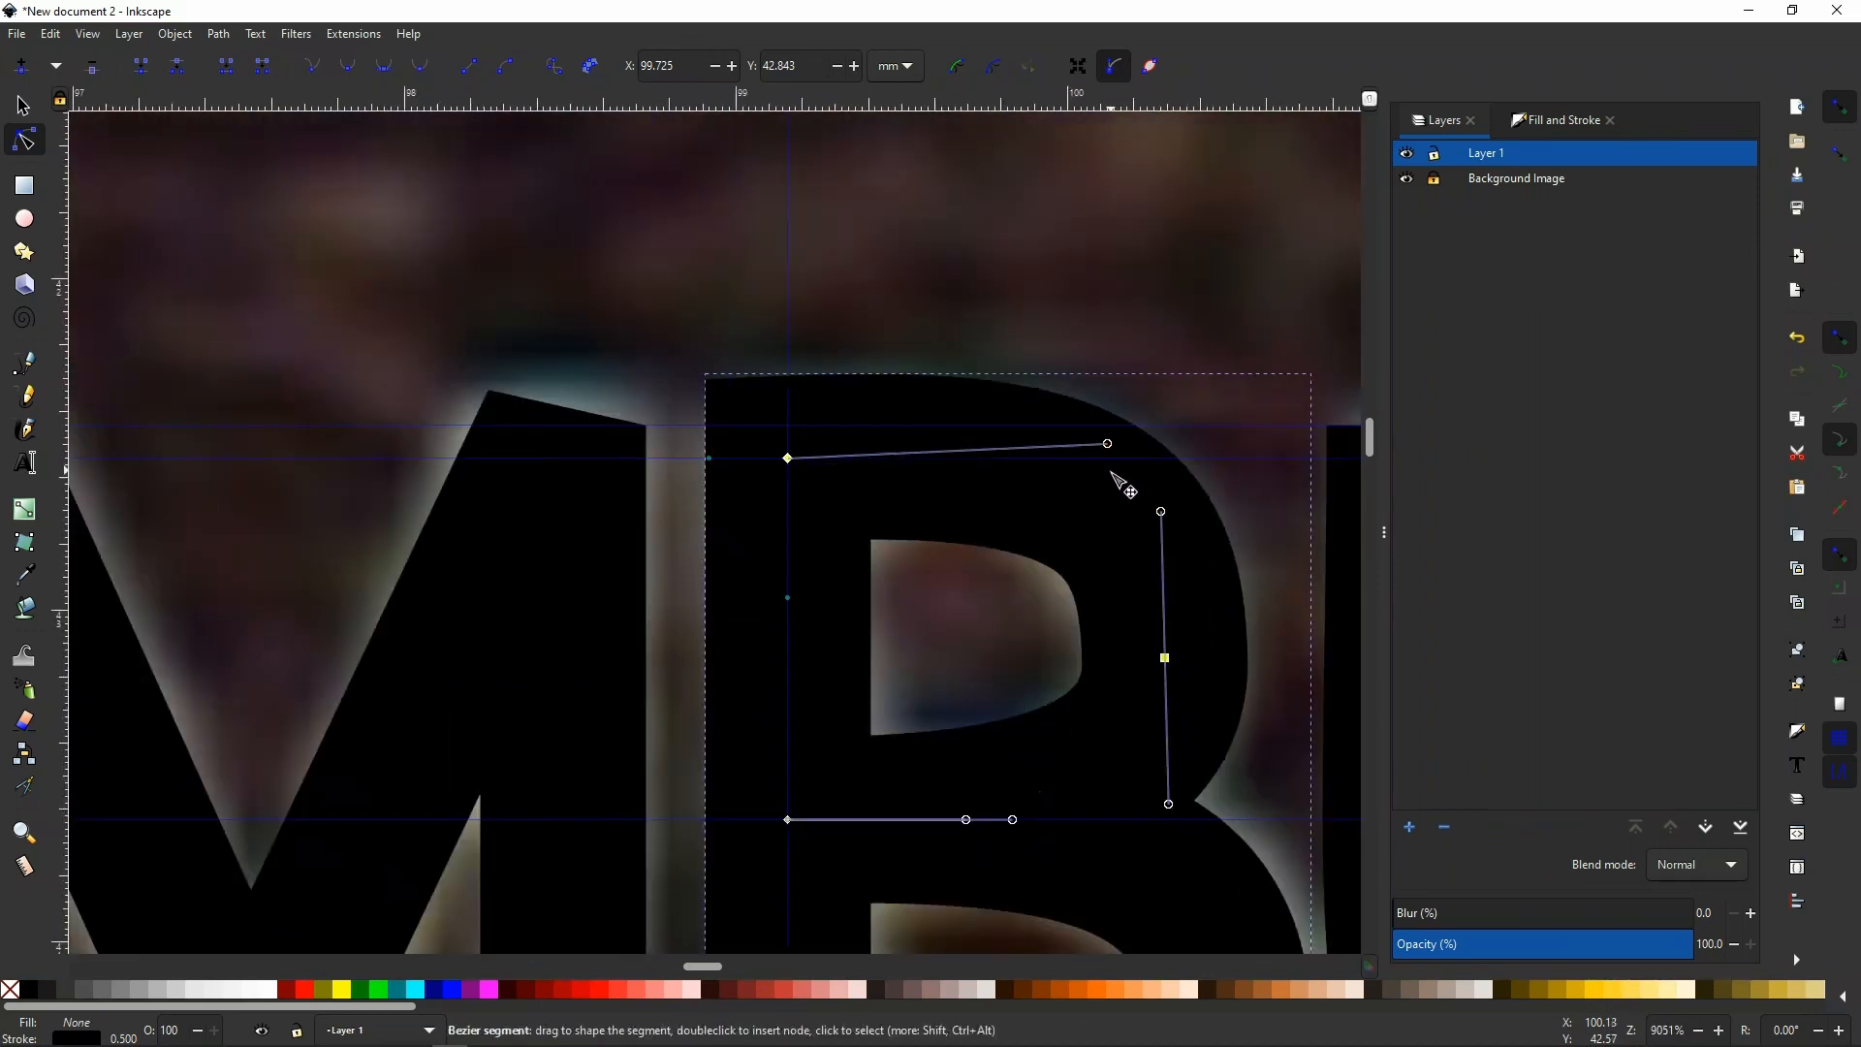
drag(1163, 513, 1167, 526)
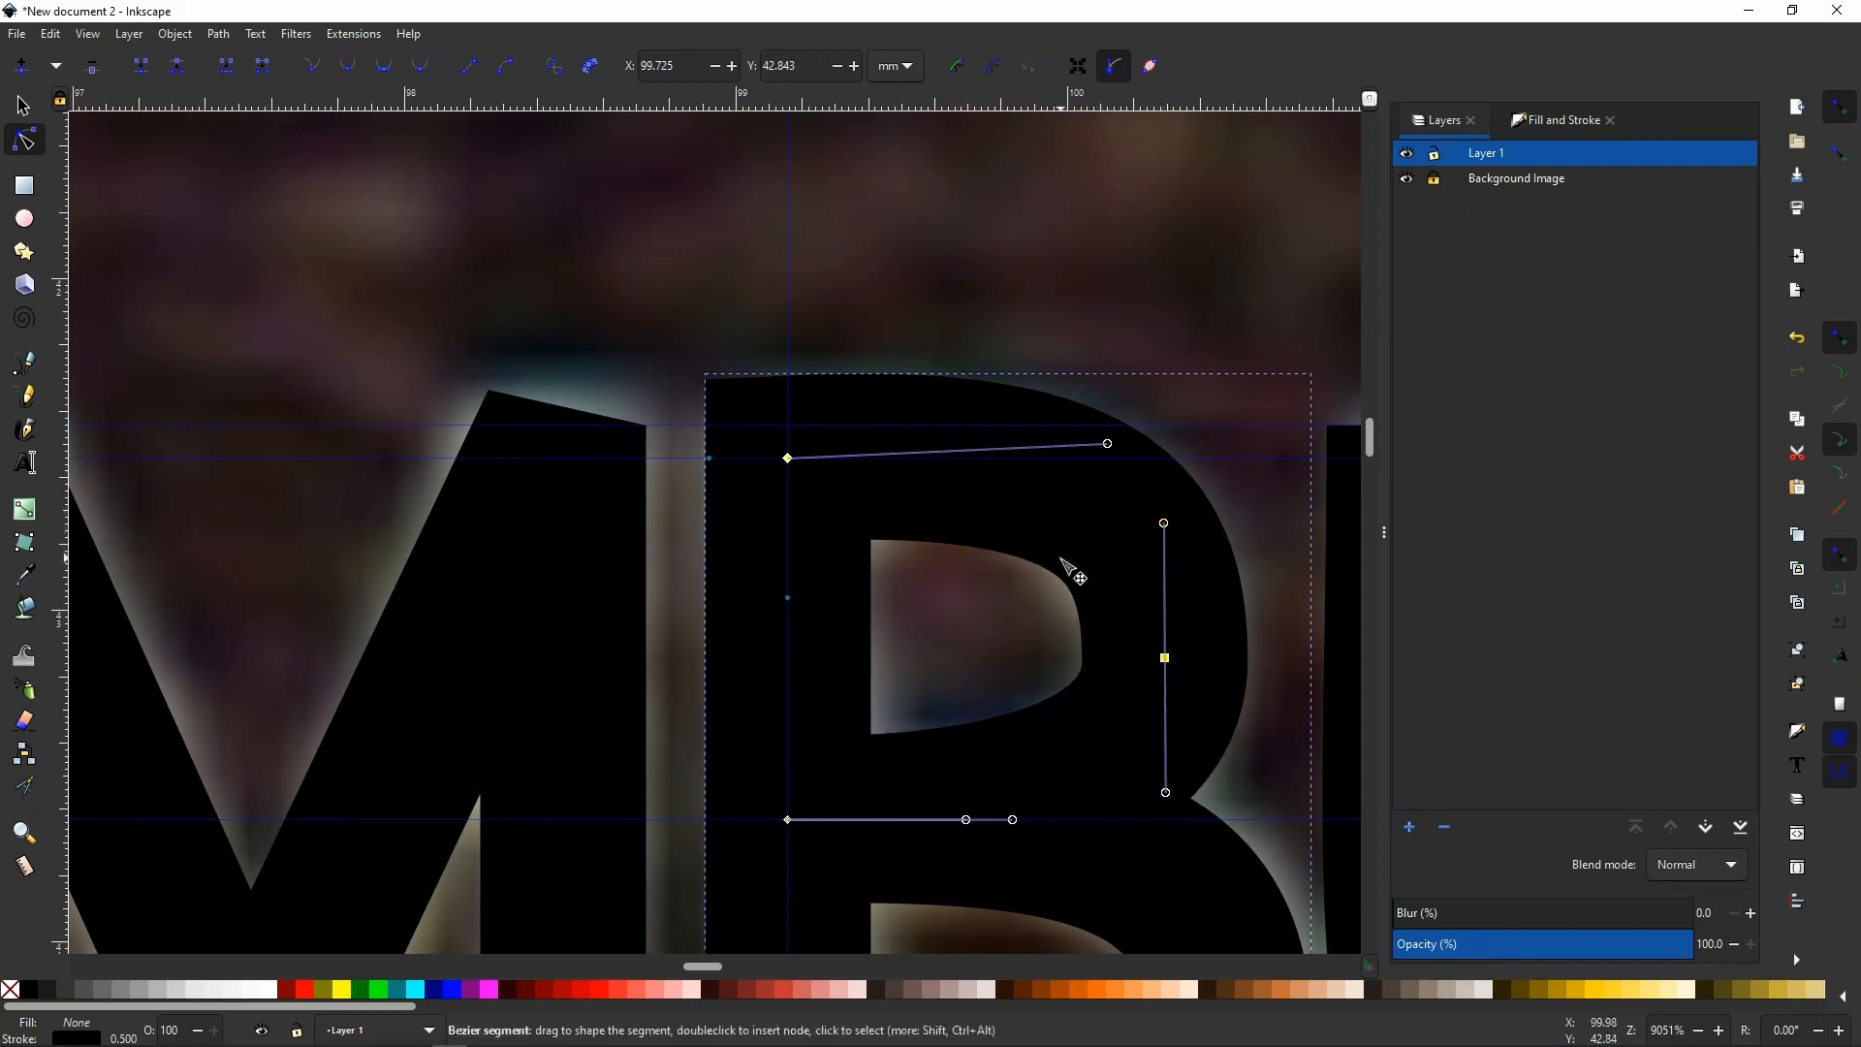
scroll(901, 562, down, 5)
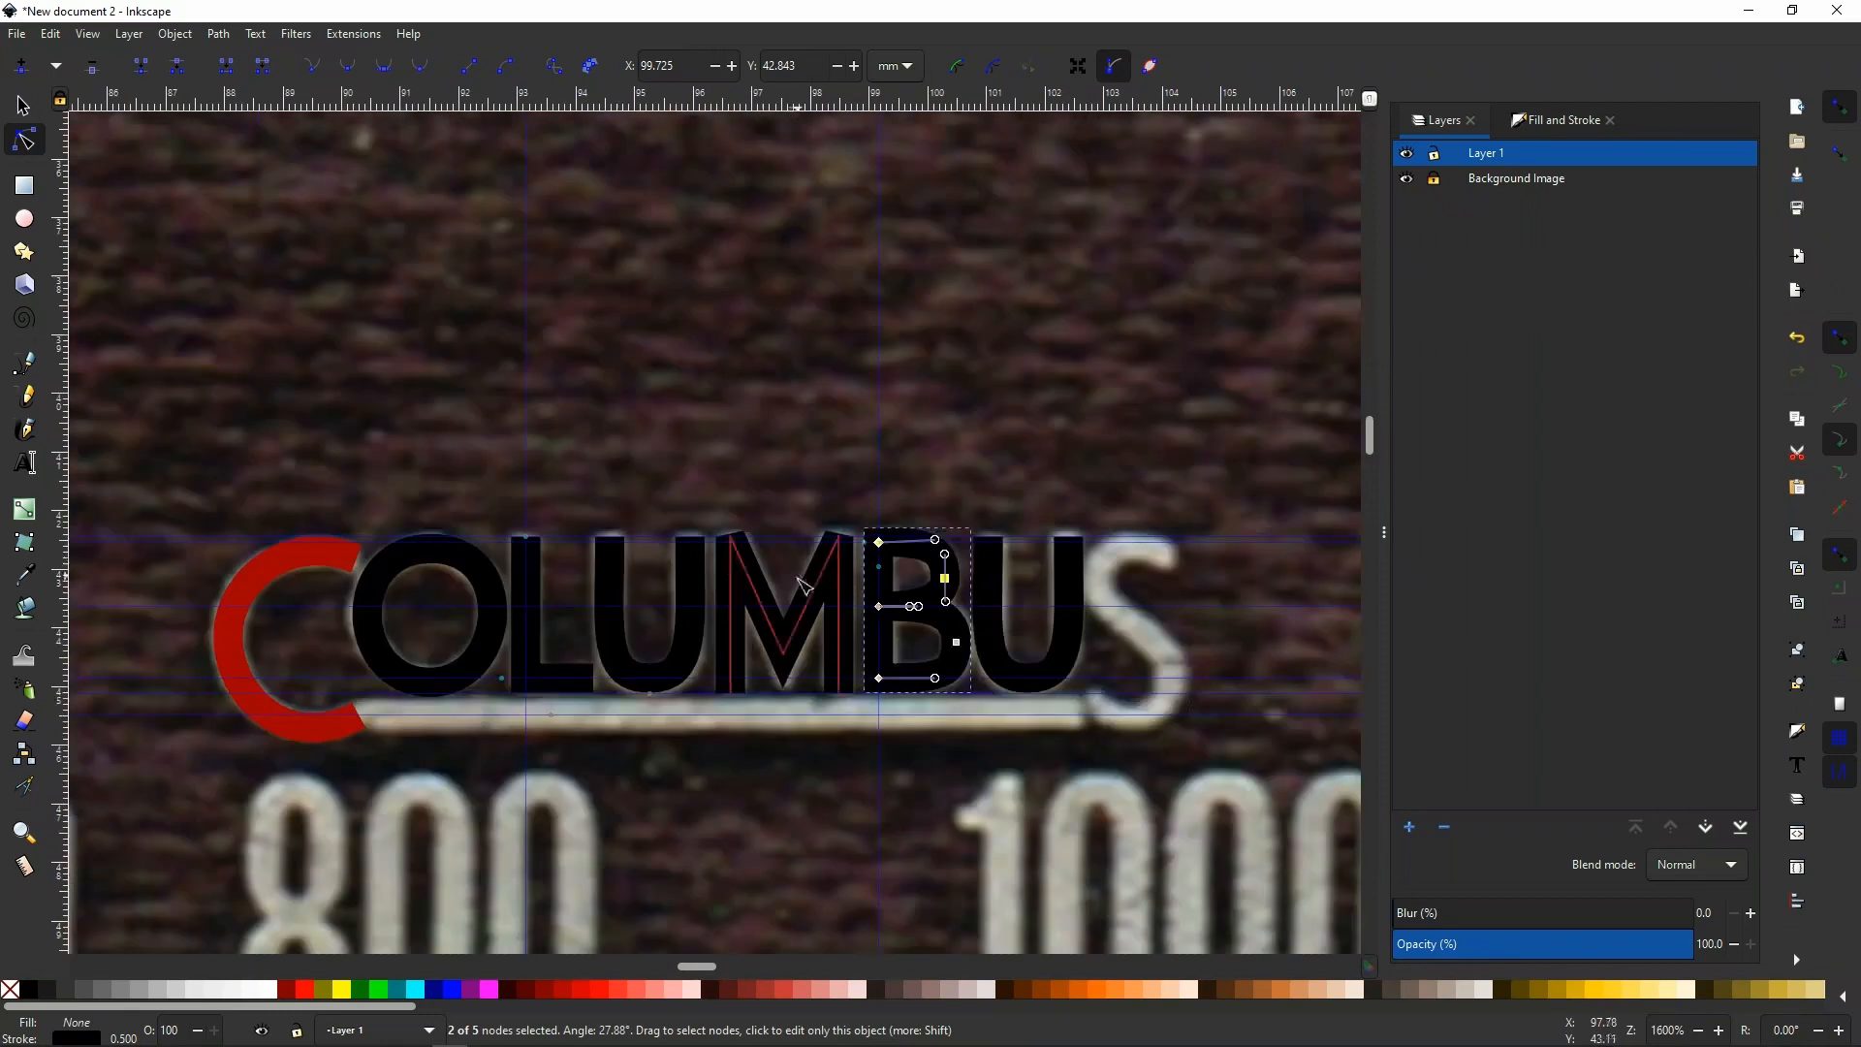
click(1071, 444)
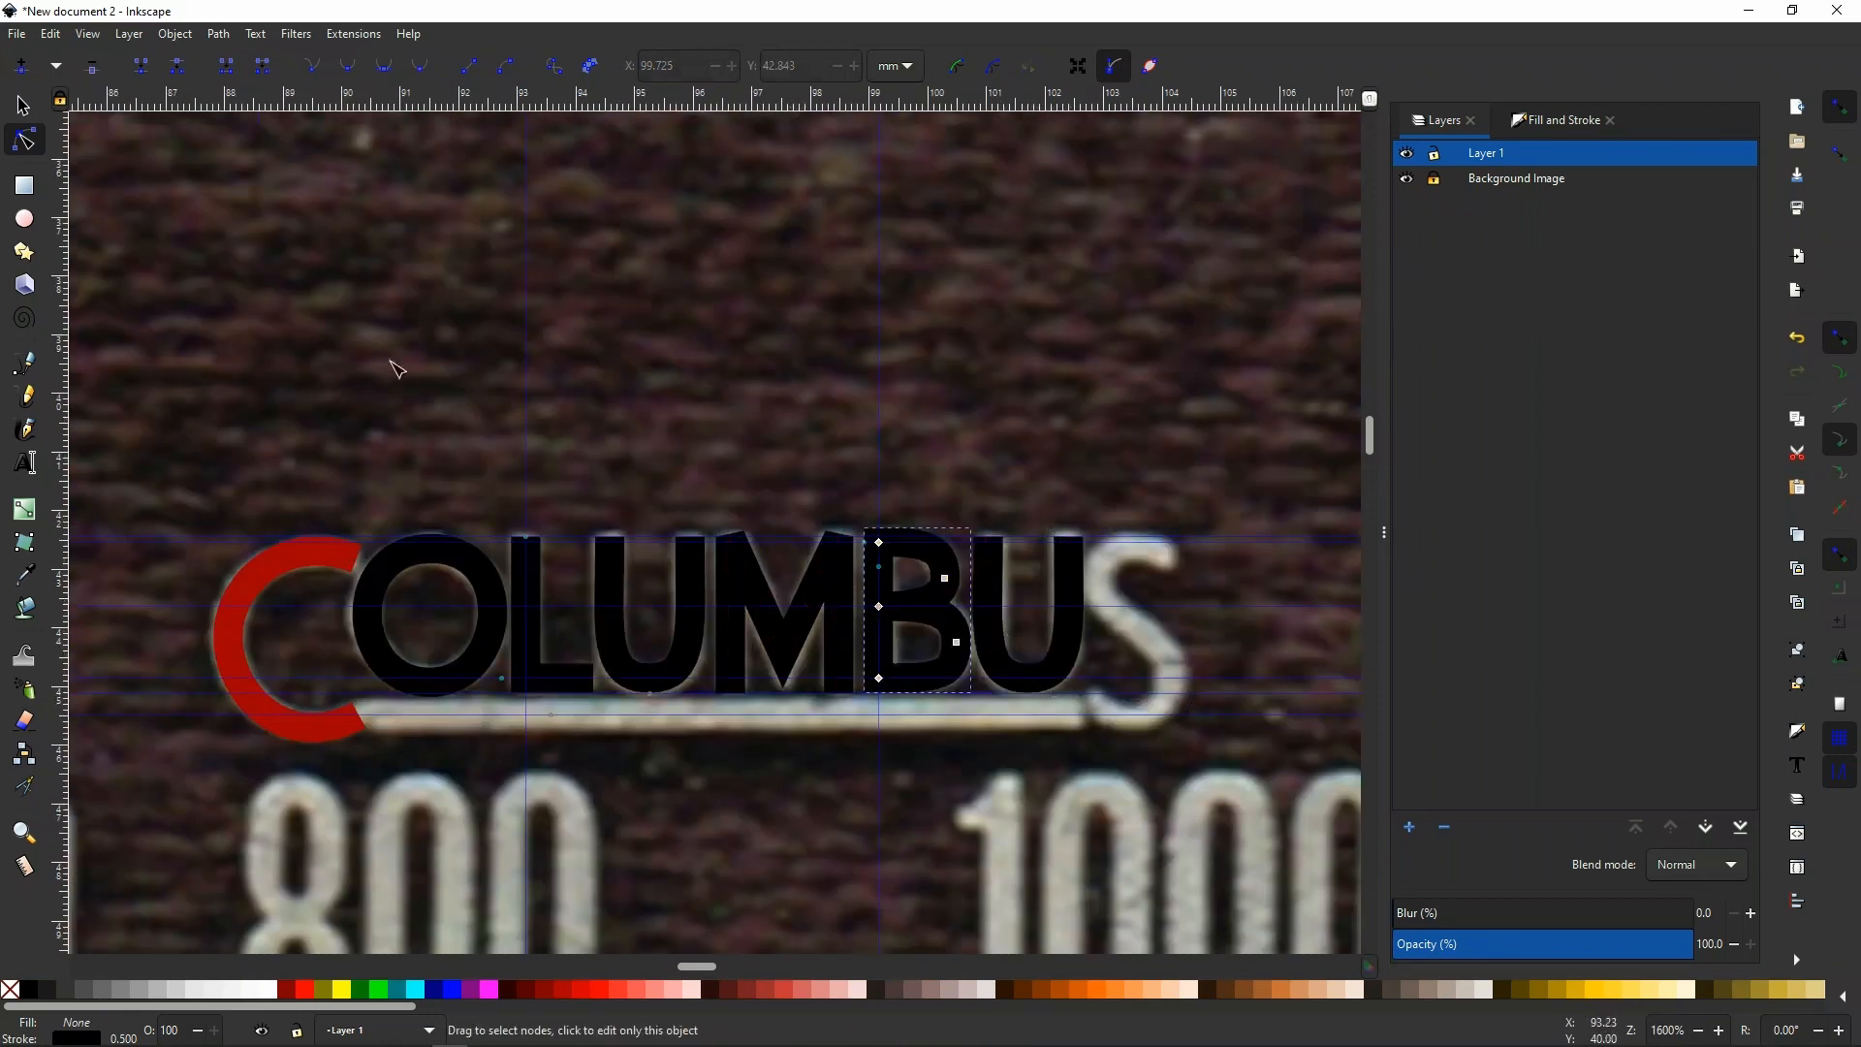
click(24, 107)
click(574, 403)
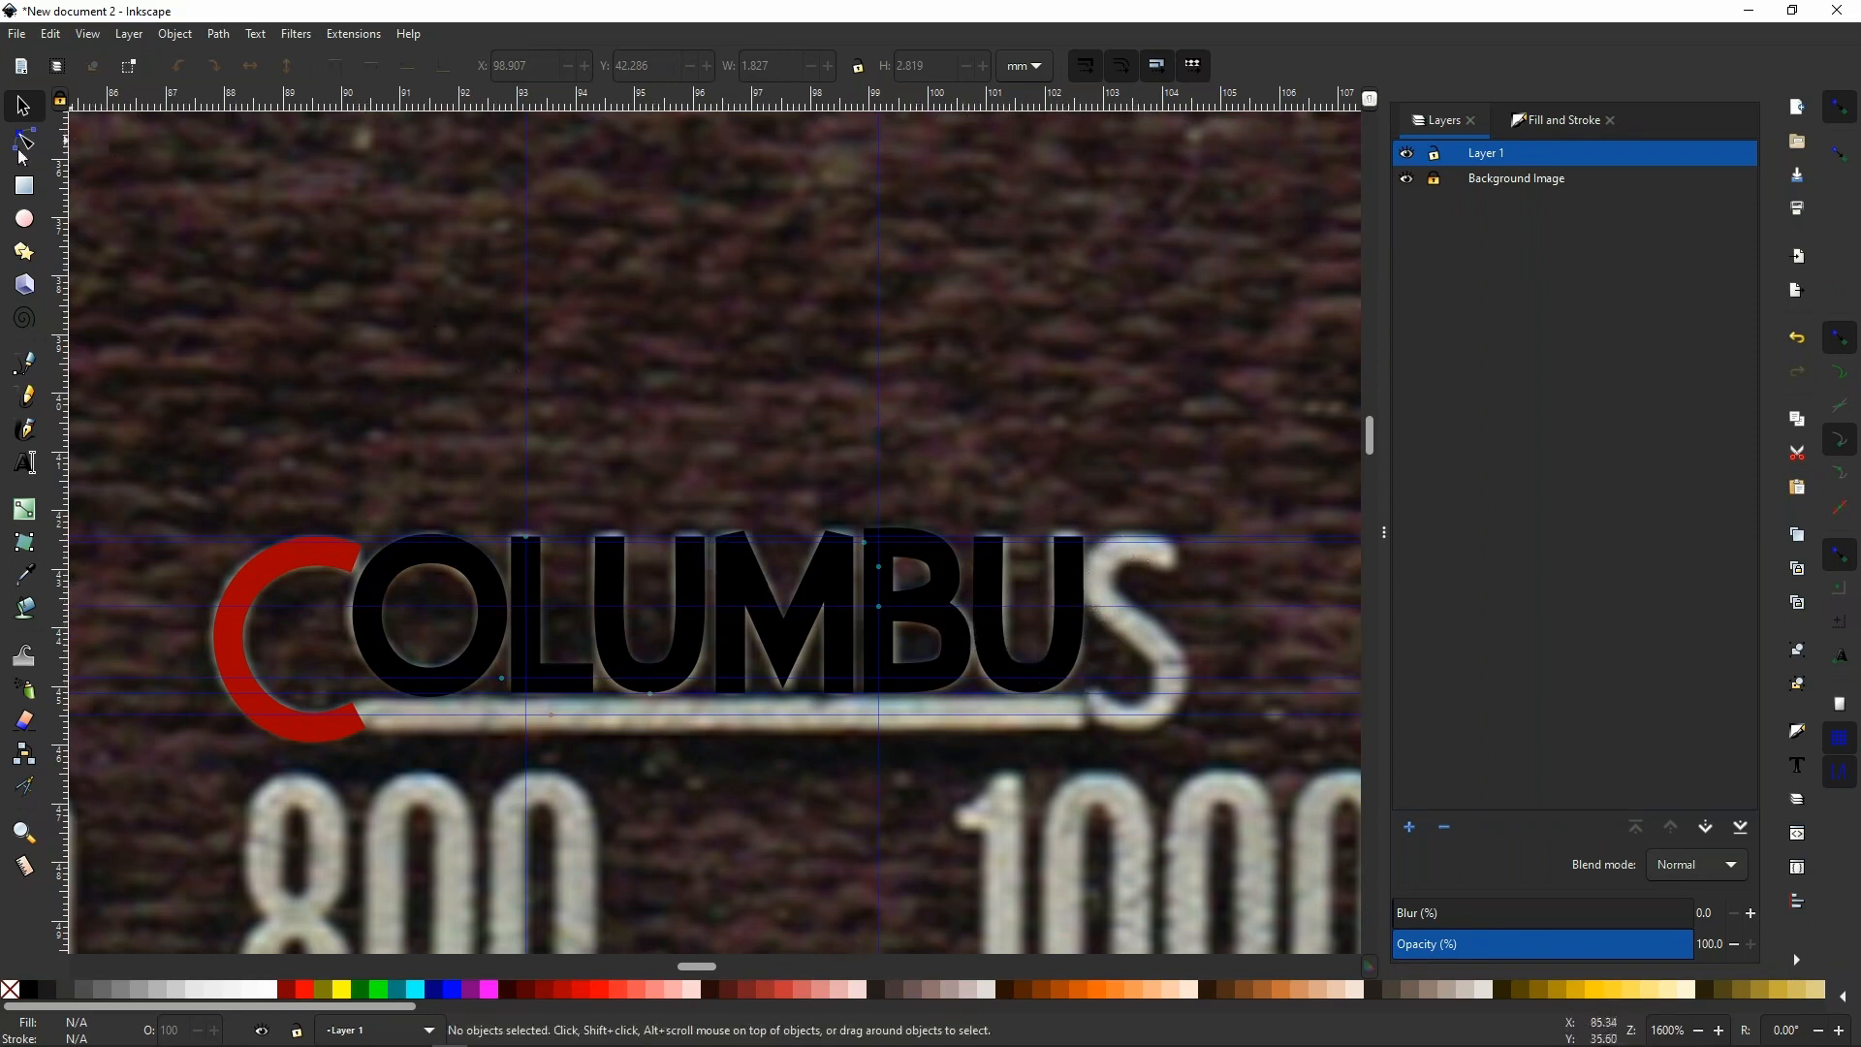
Trace the scanned S with the Pencil tool as a zigzag of three straight segments from its upper tip to its lower tip.
click(26, 396)
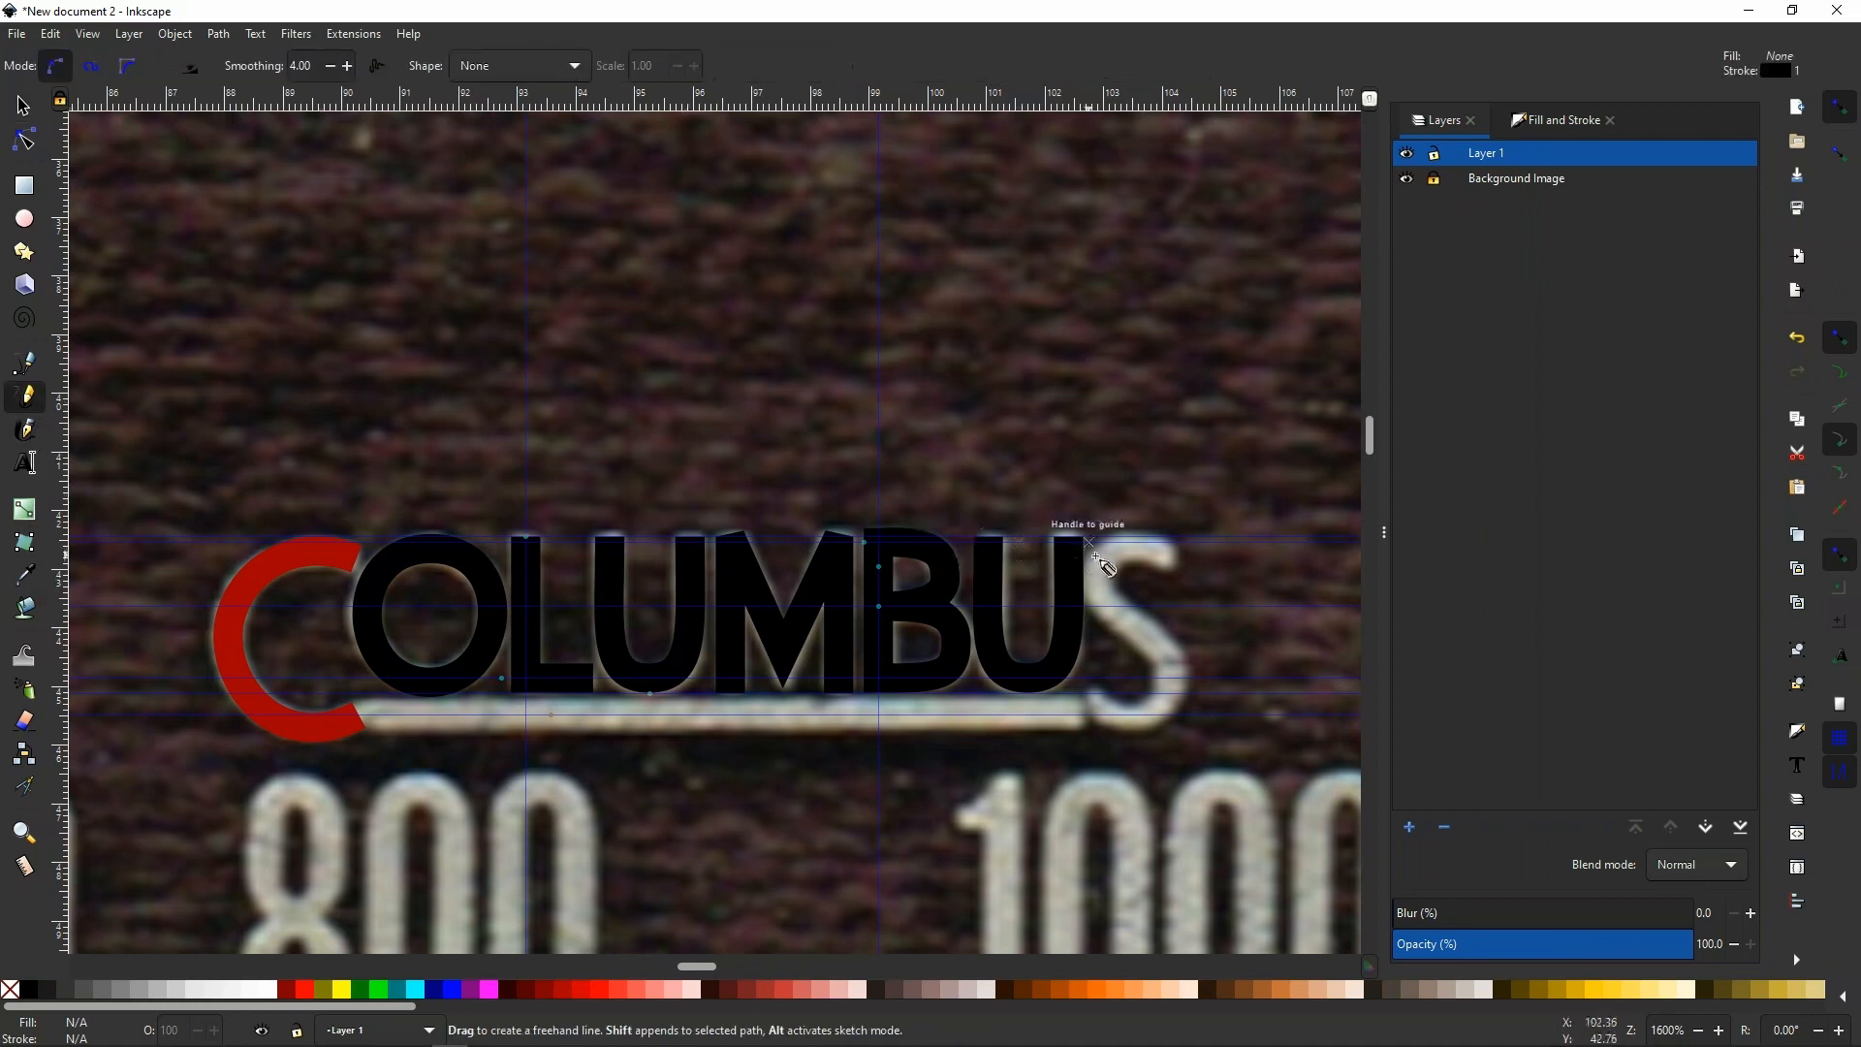
mouse_move(1173, 559)
mouse_down()
mouse_move(1099, 580)
mouse_move(1175, 677)
mouse_up()
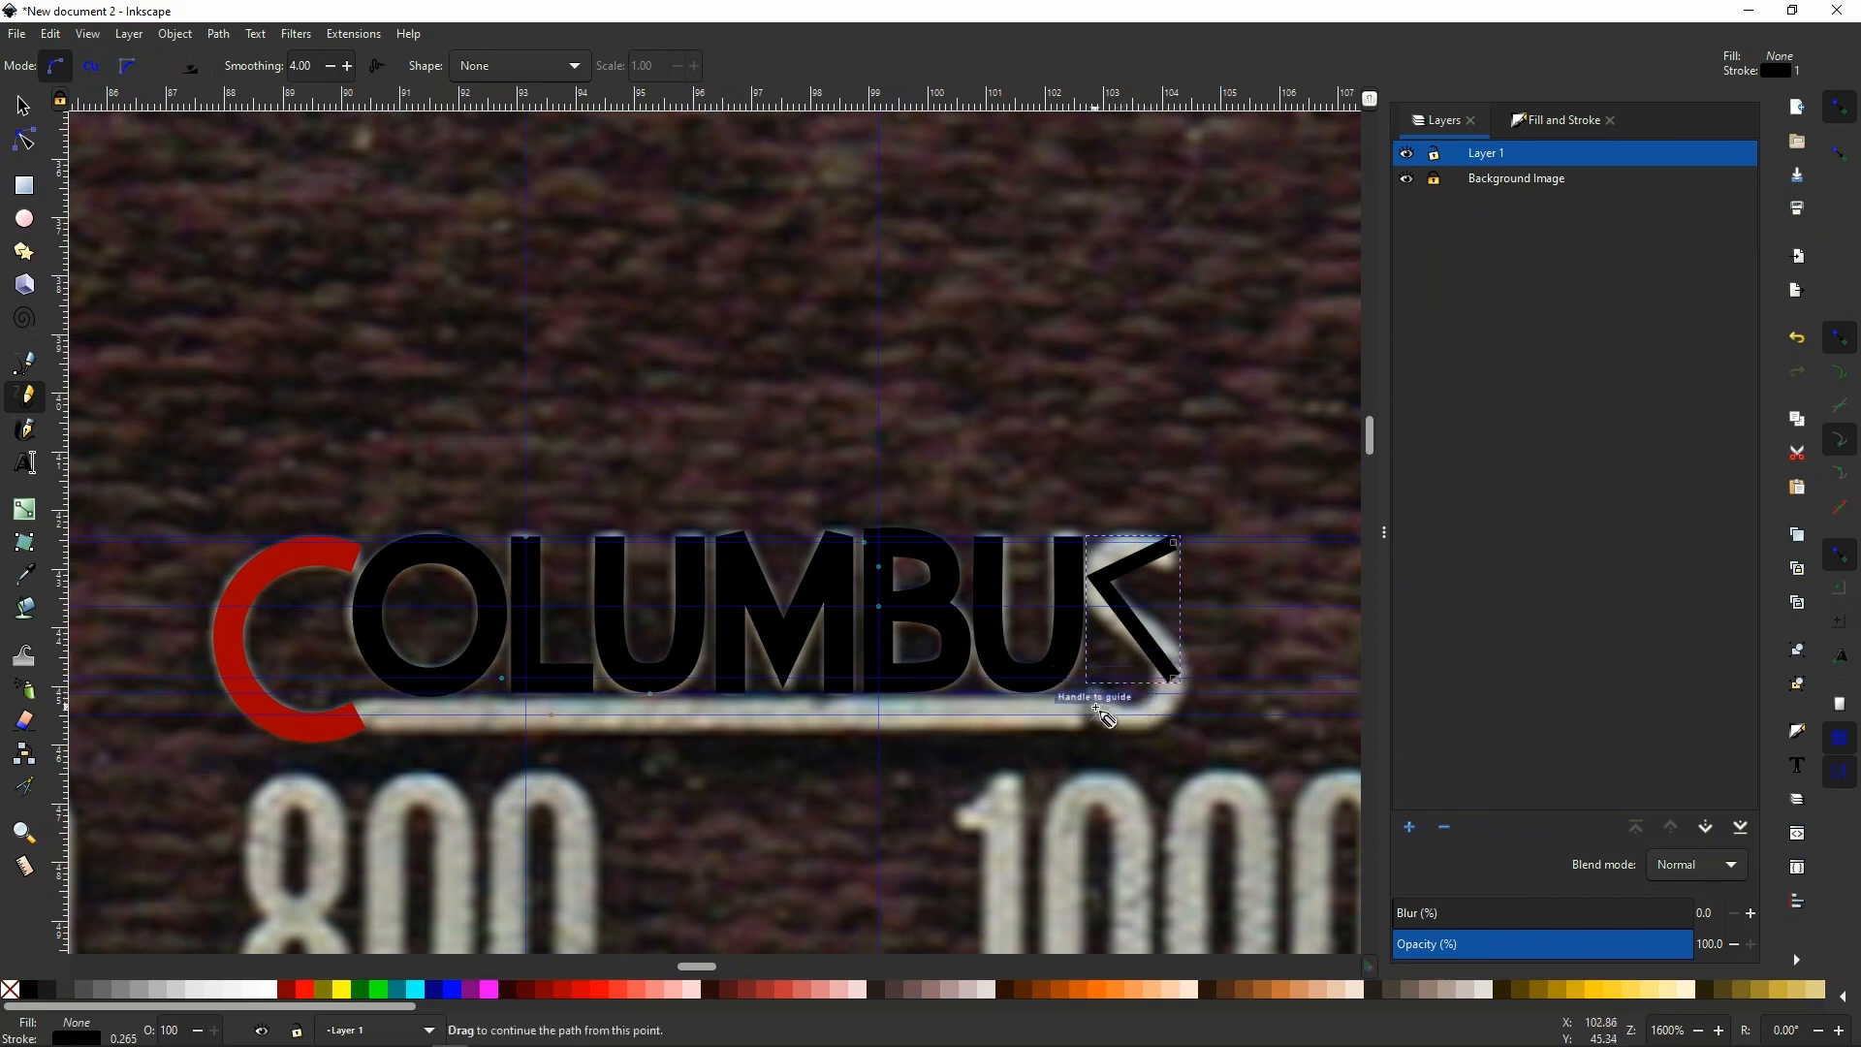
scroll(1098, 706, up, 8)
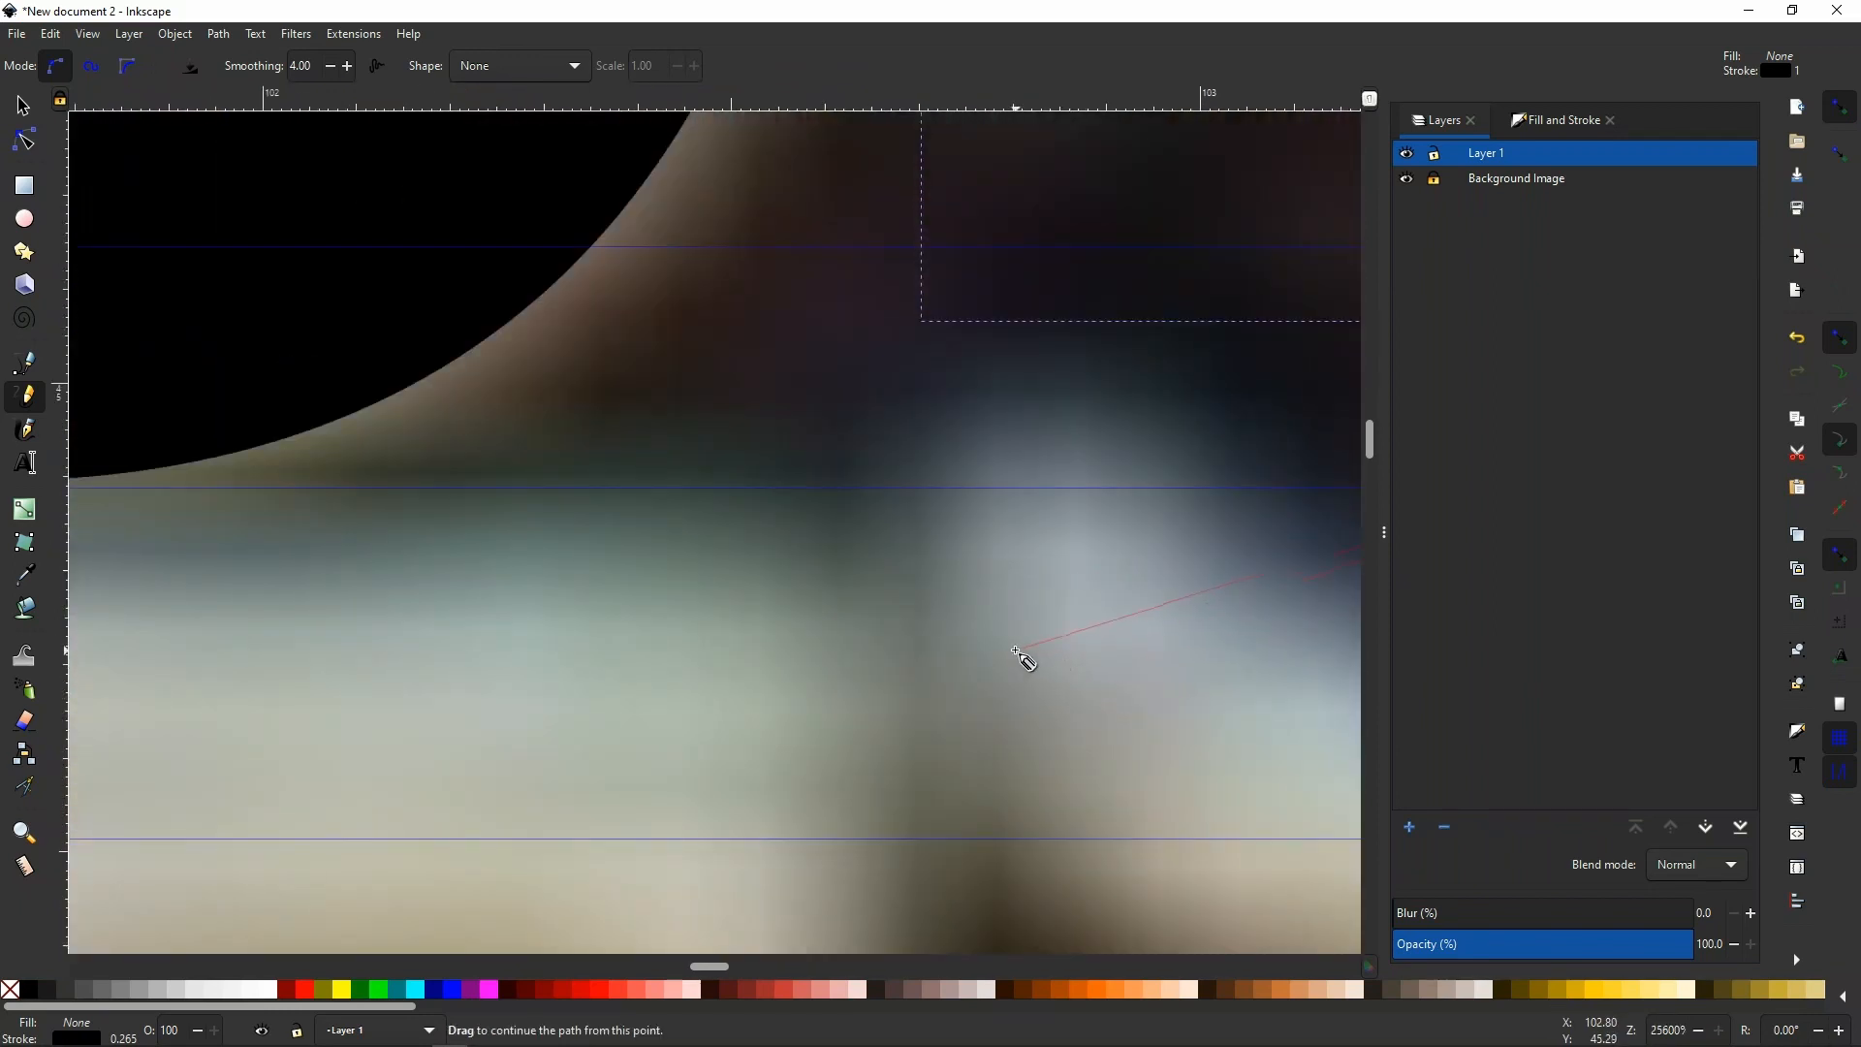
click(1012, 644)
scroll(1056, 700, down, 7)
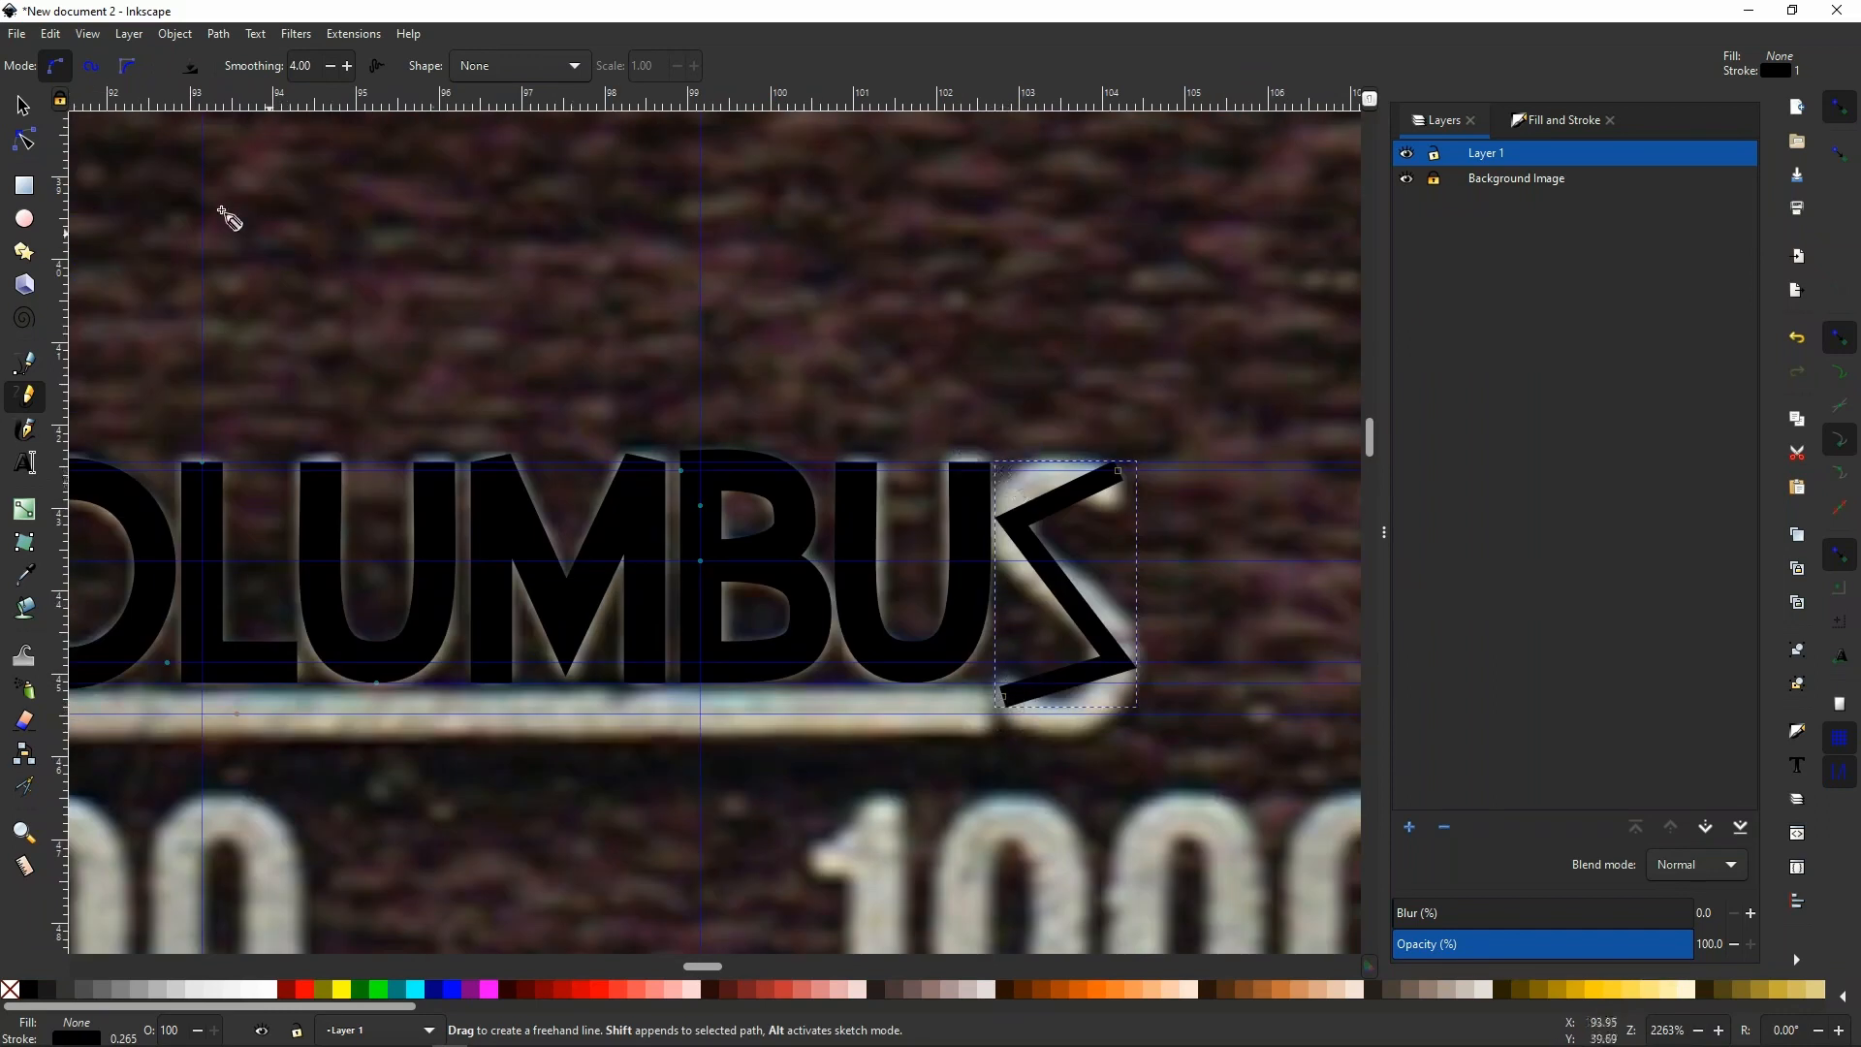
Bend the S's top segment into a curve, insert a node midway along its diagonal, and curve both diagonal halves along the scan.
click(24, 141)
drag(1086, 500, 1053, 506)
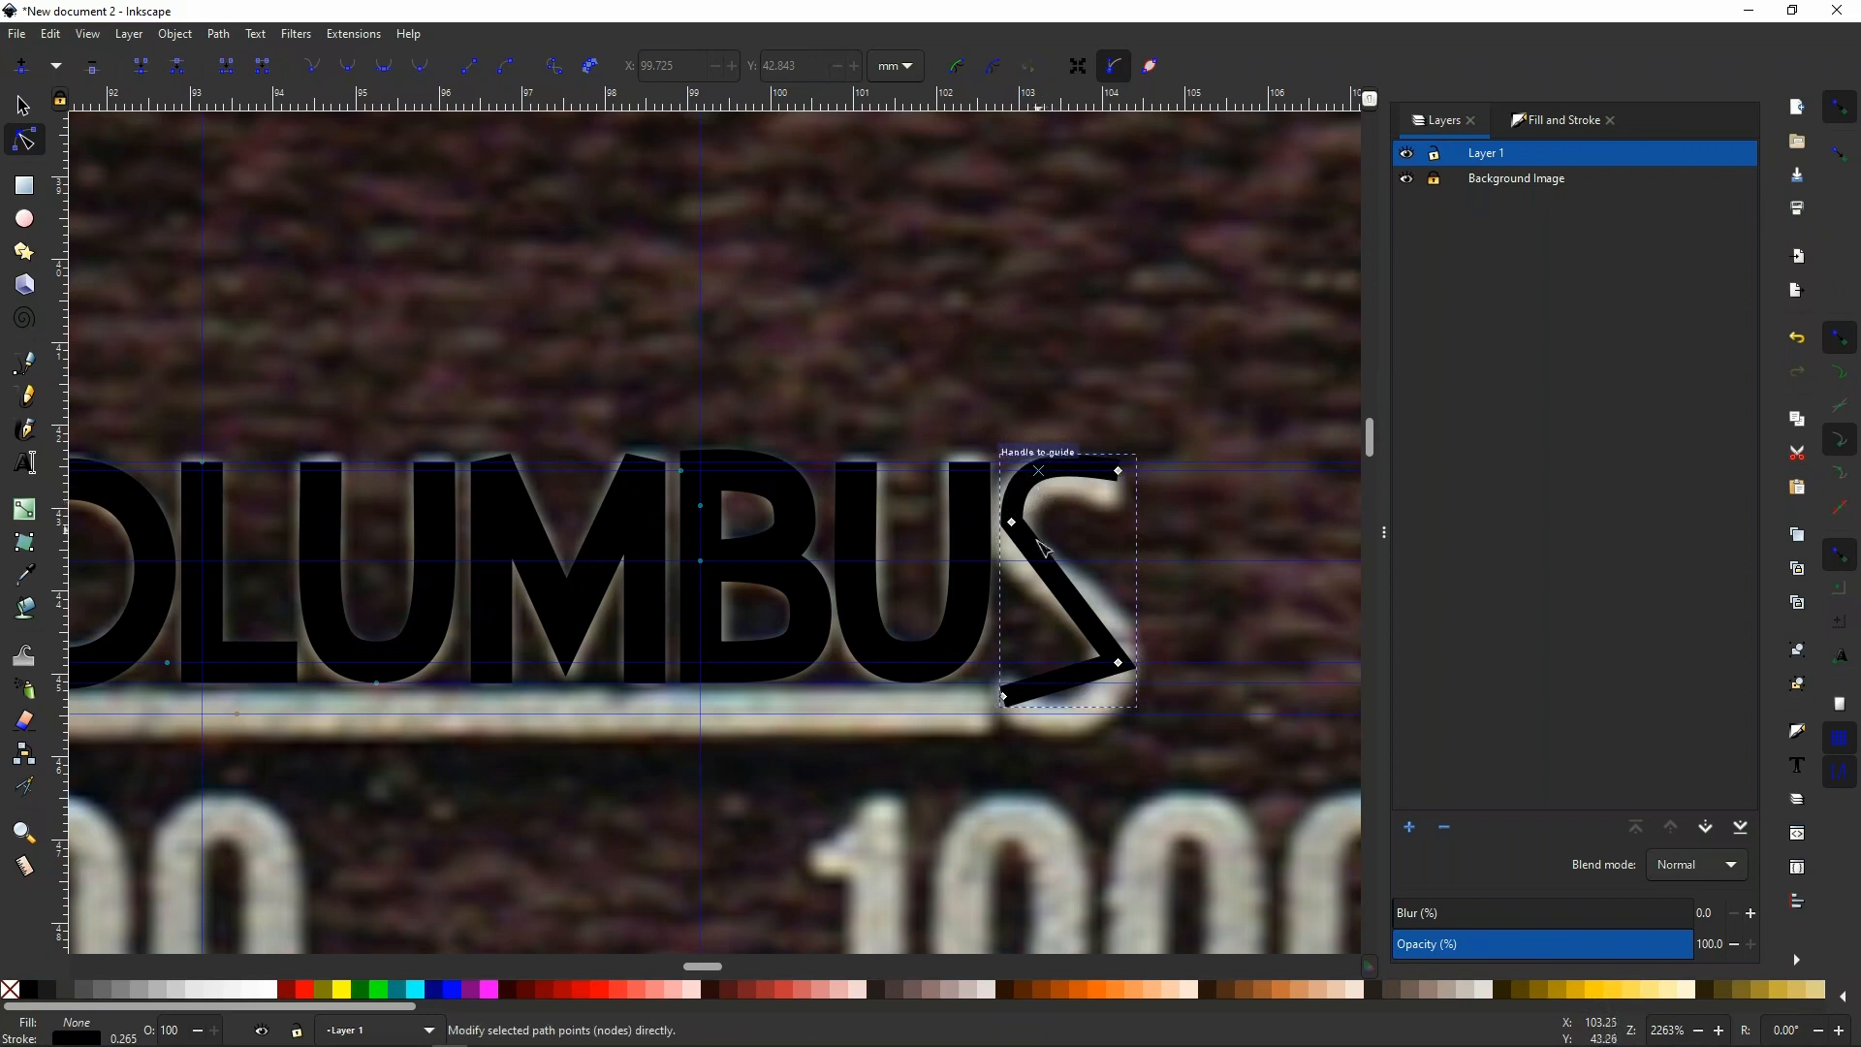
double_click(1060, 586)
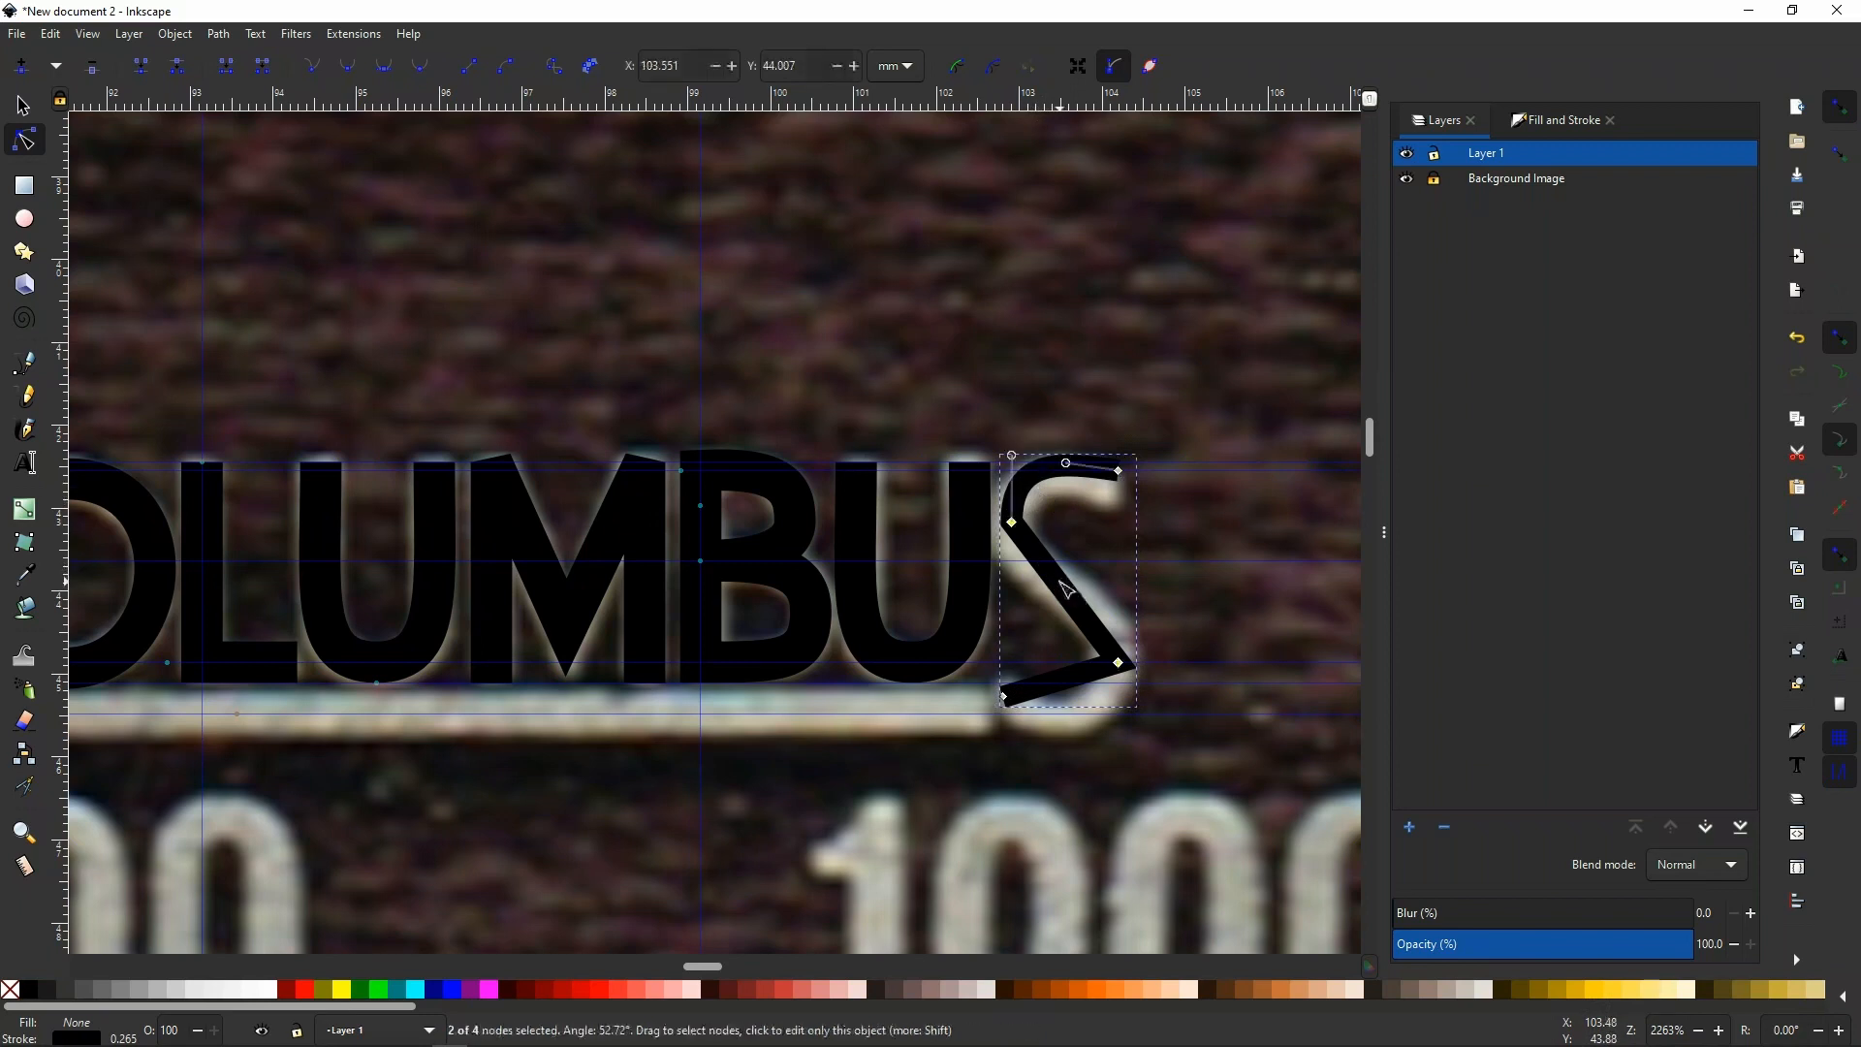
drag(1059, 586, 1097, 622)
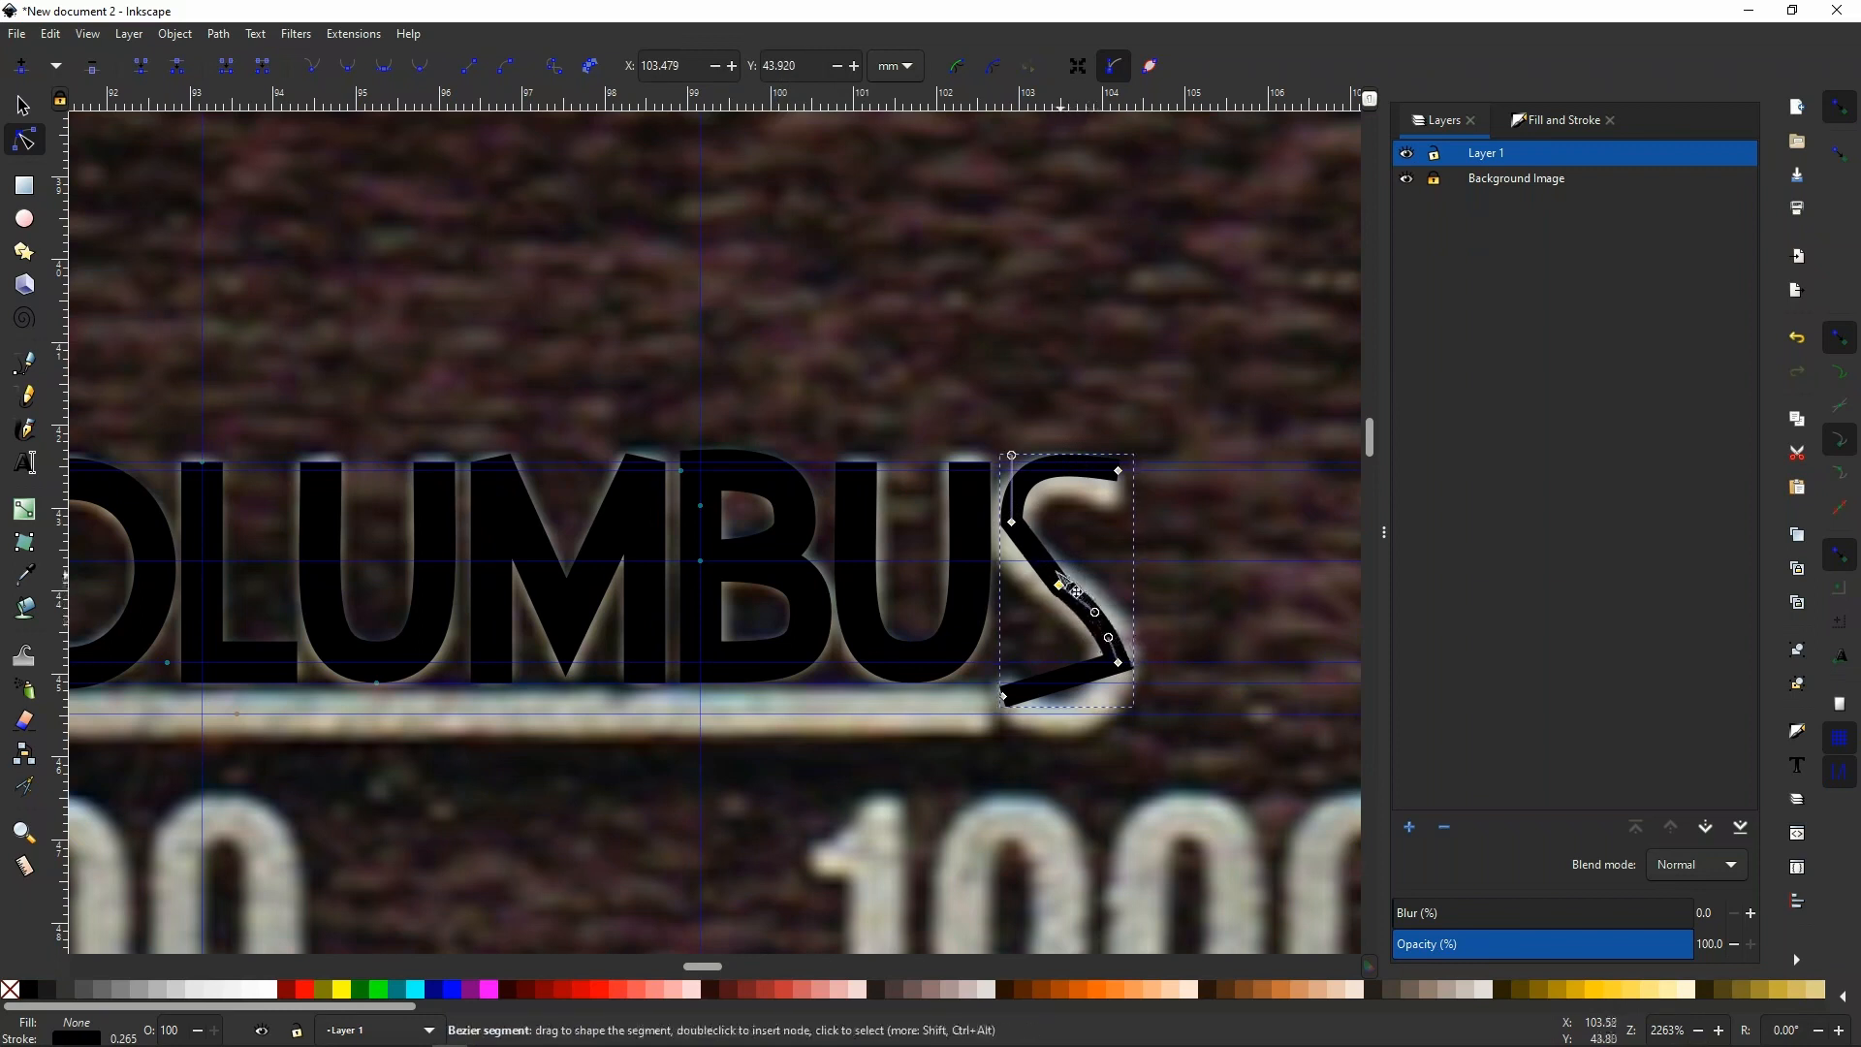
drag(1044, 565, 1032, 563)
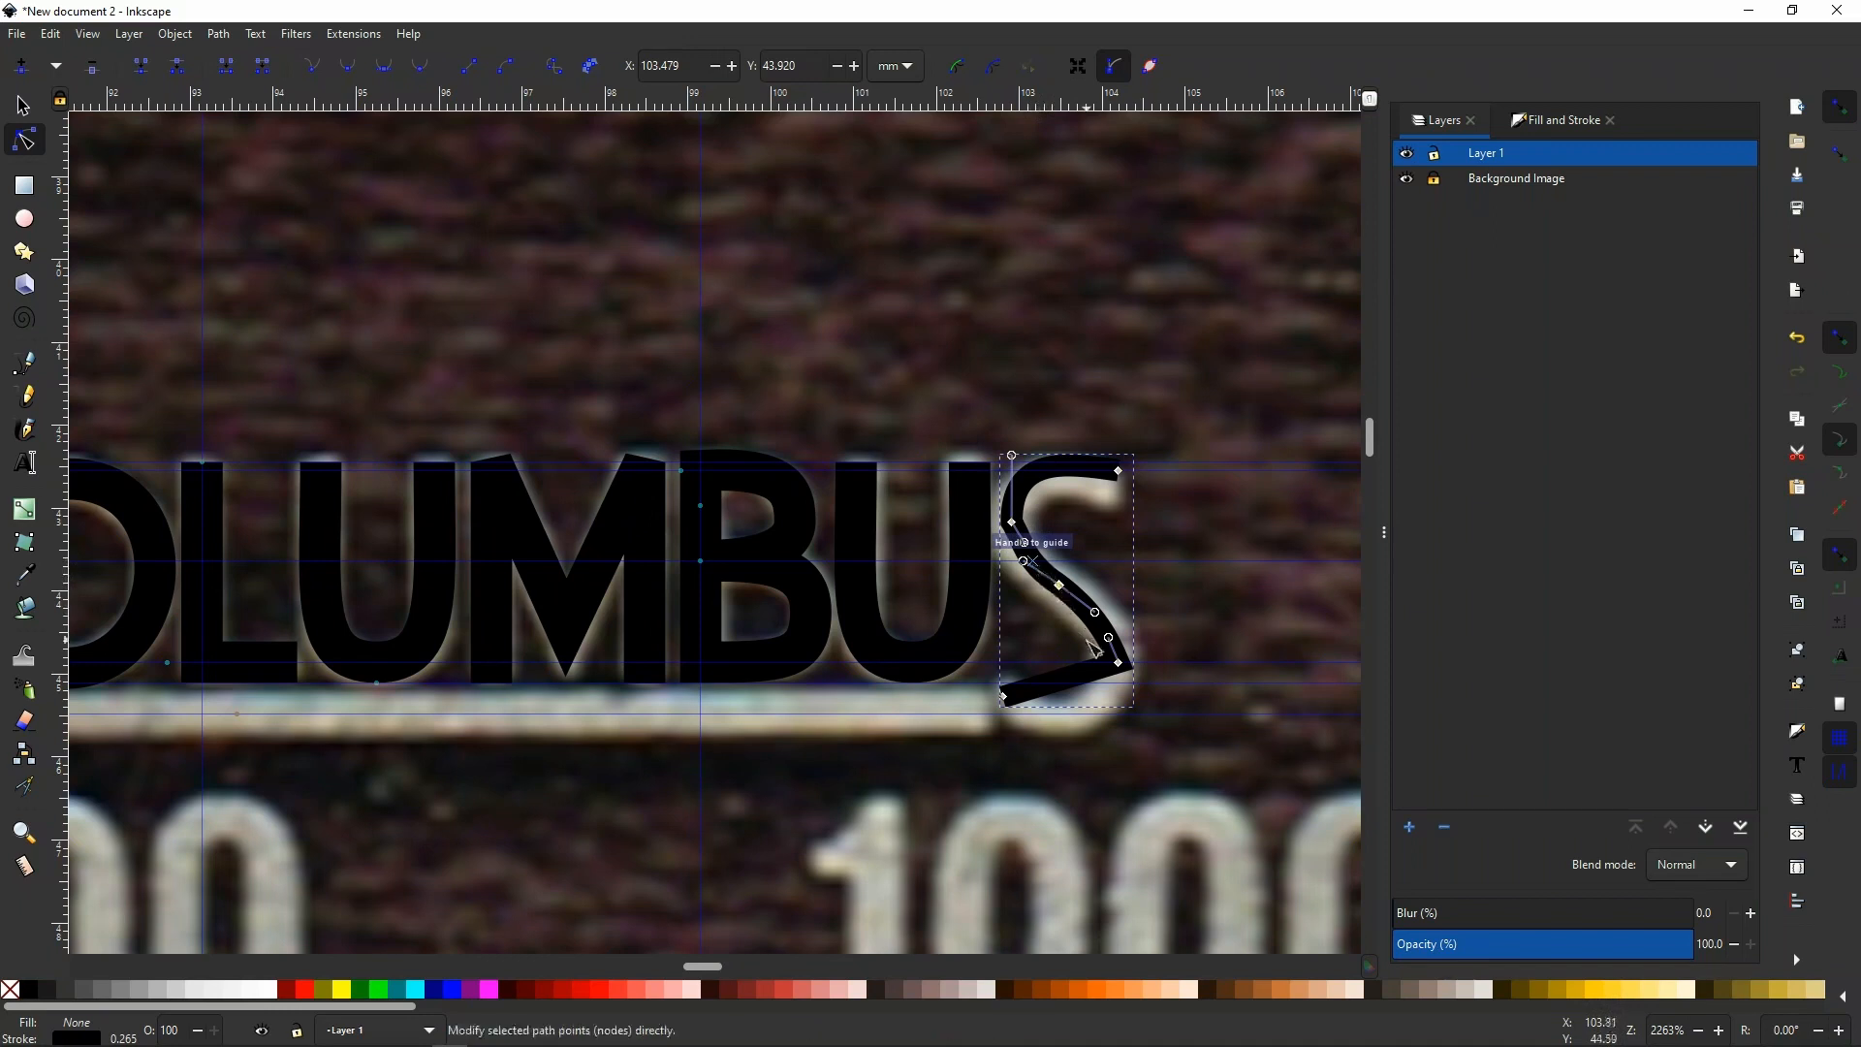
Bend the S's bottom segment into a curve and lower its upper end node to about X 104.220, Y 42.788 mm.
drag(1082, 690, 1072, 754)
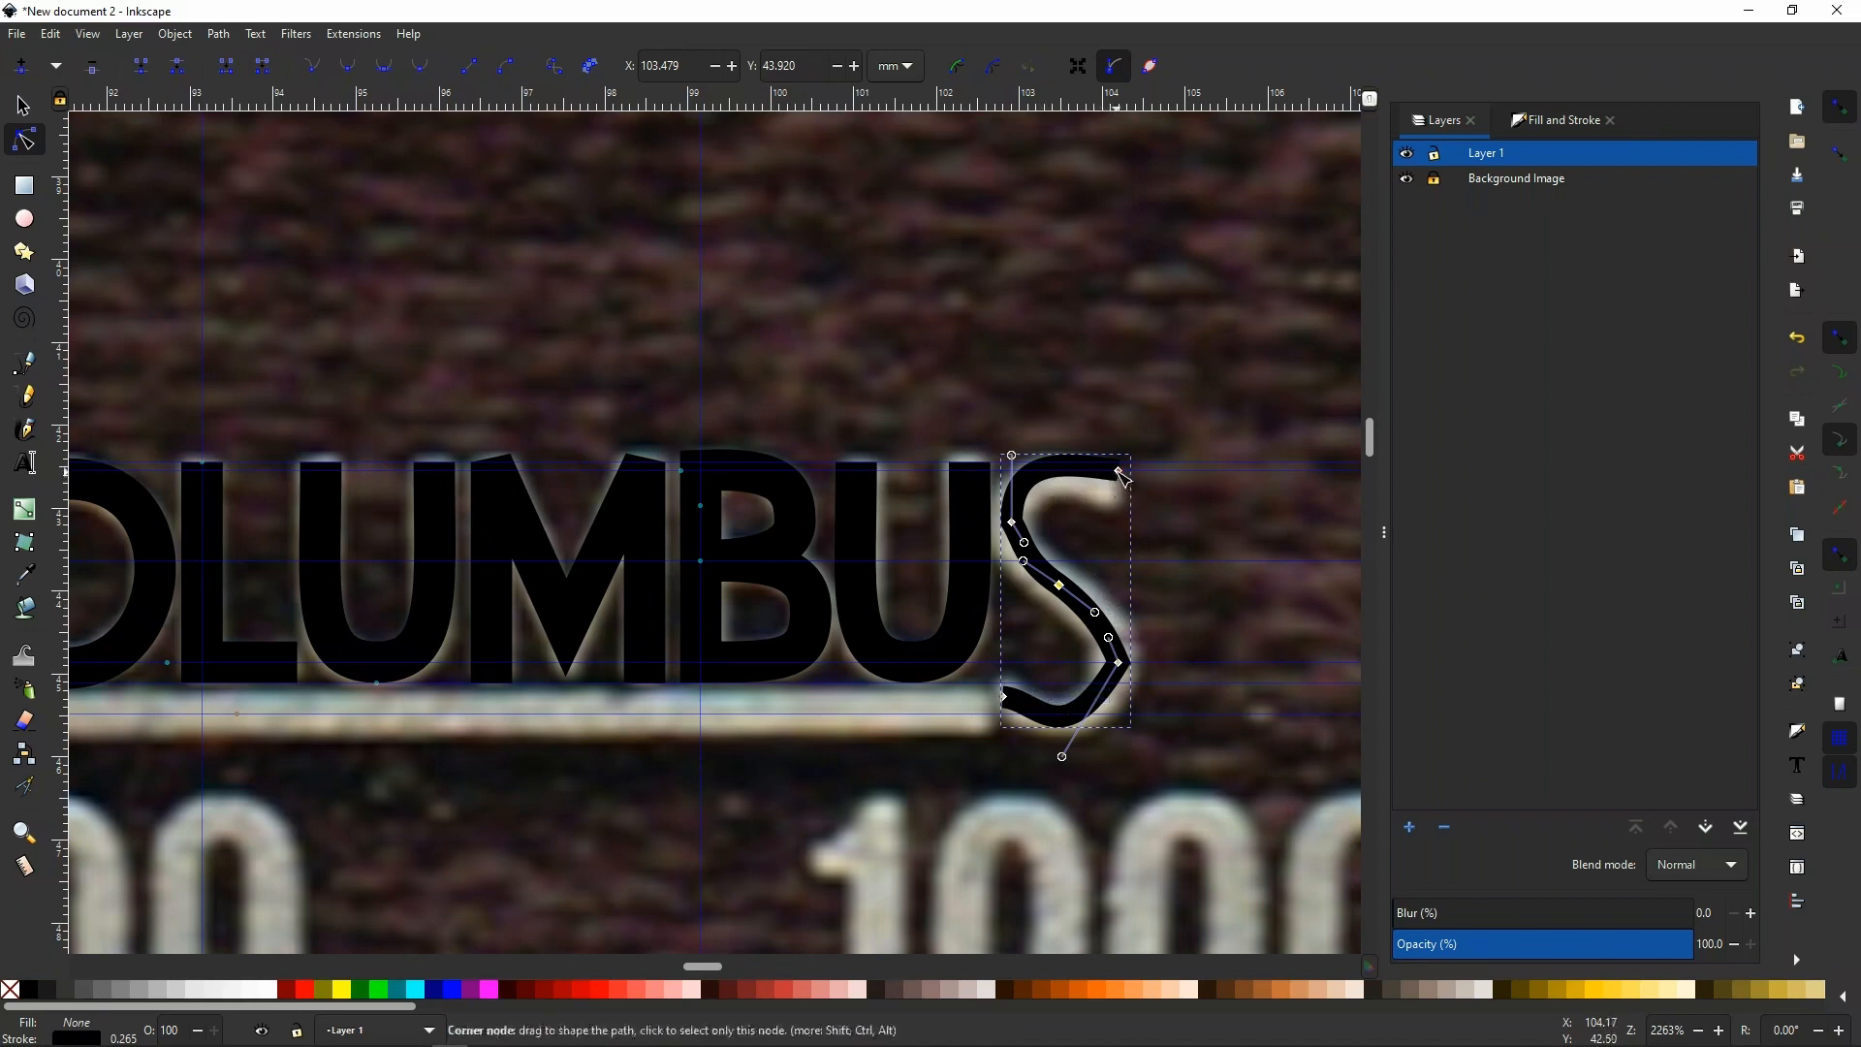
drag(1120, 475, 1127, 495)
key(ctrl+a)
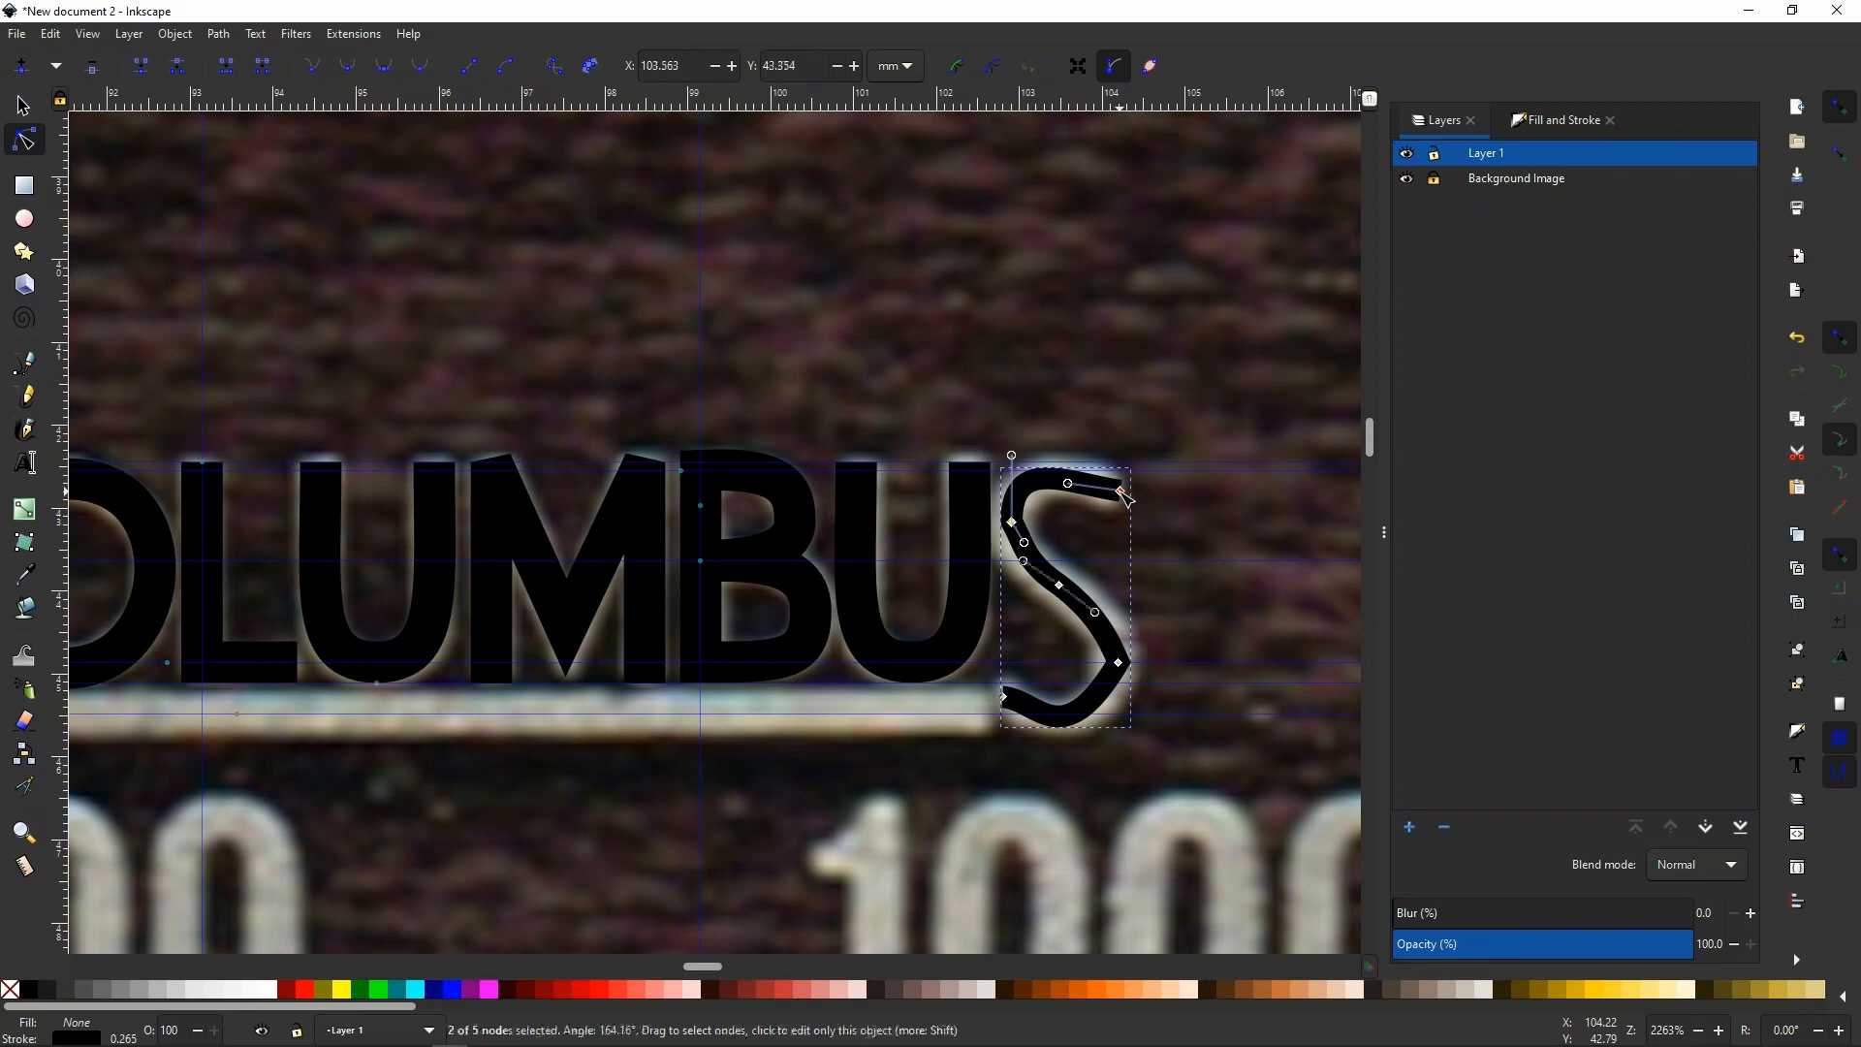
scroll(1154, 519, up, 6)
scroll(1168, 523, down, 8)
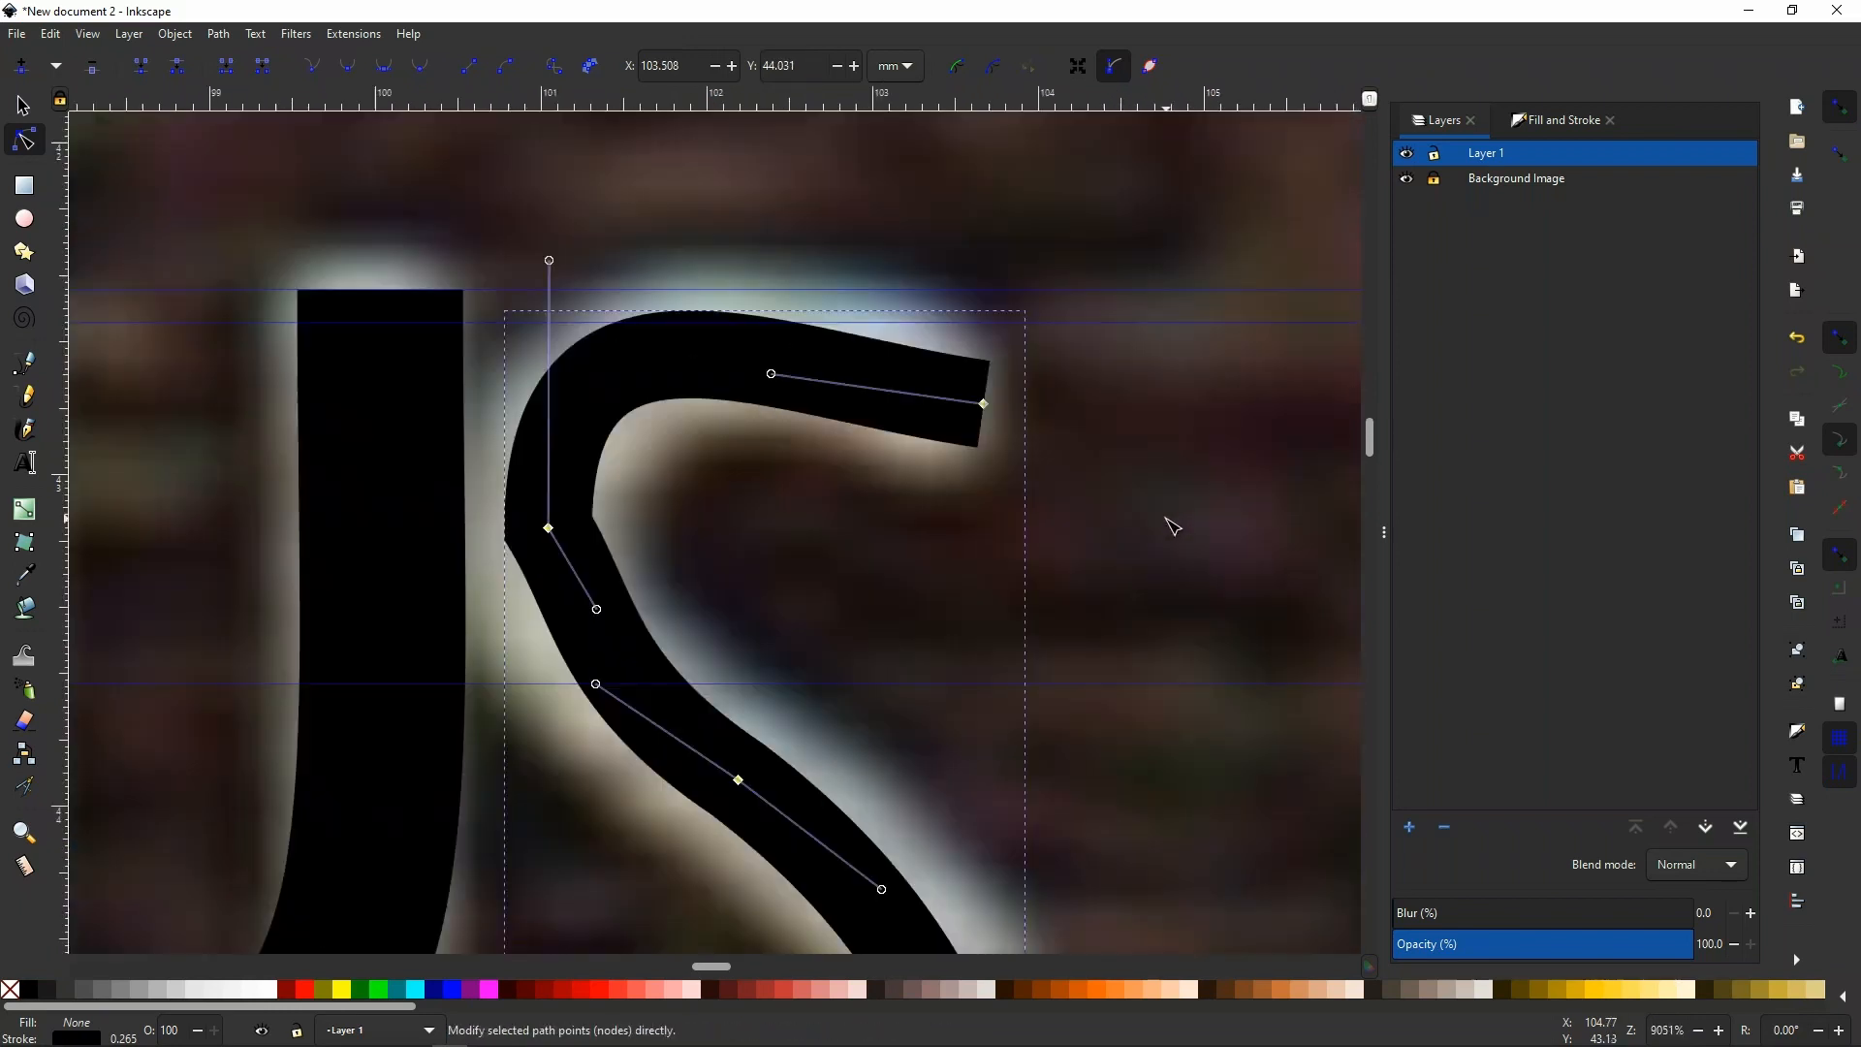
key(Escape)
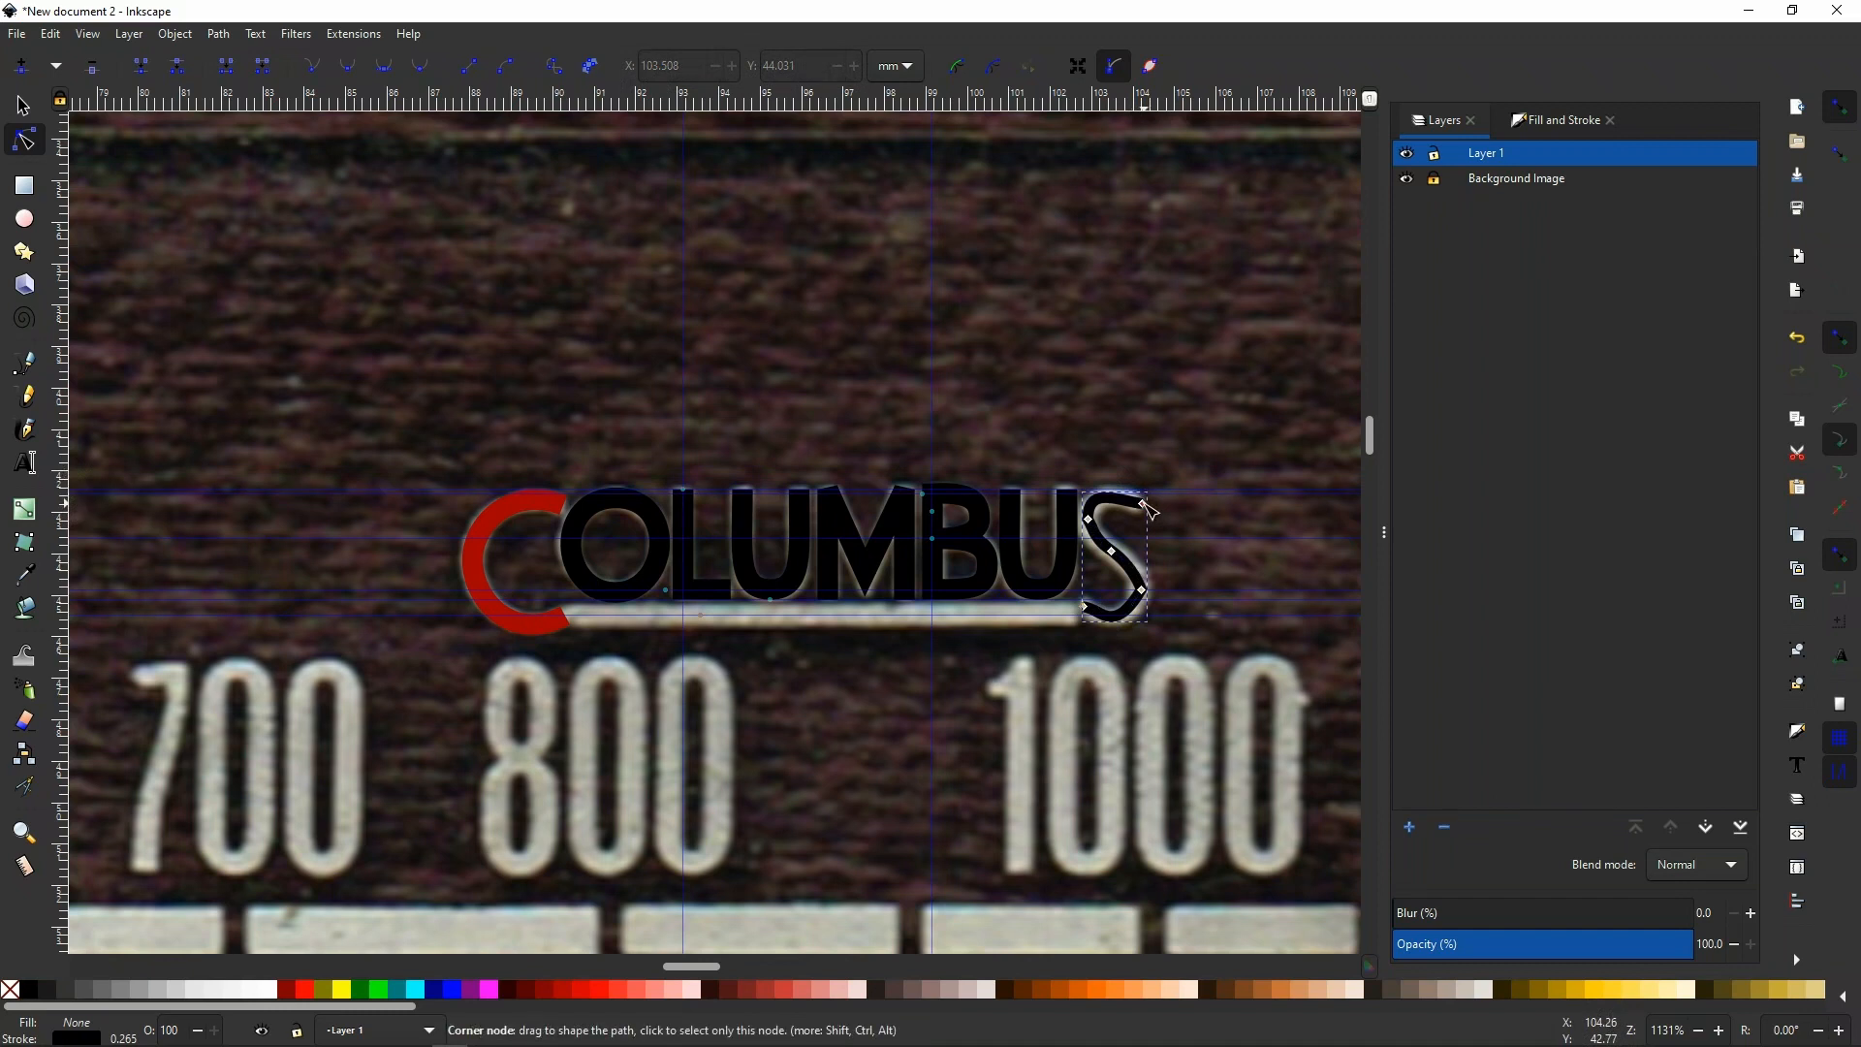
click(1144, 505)
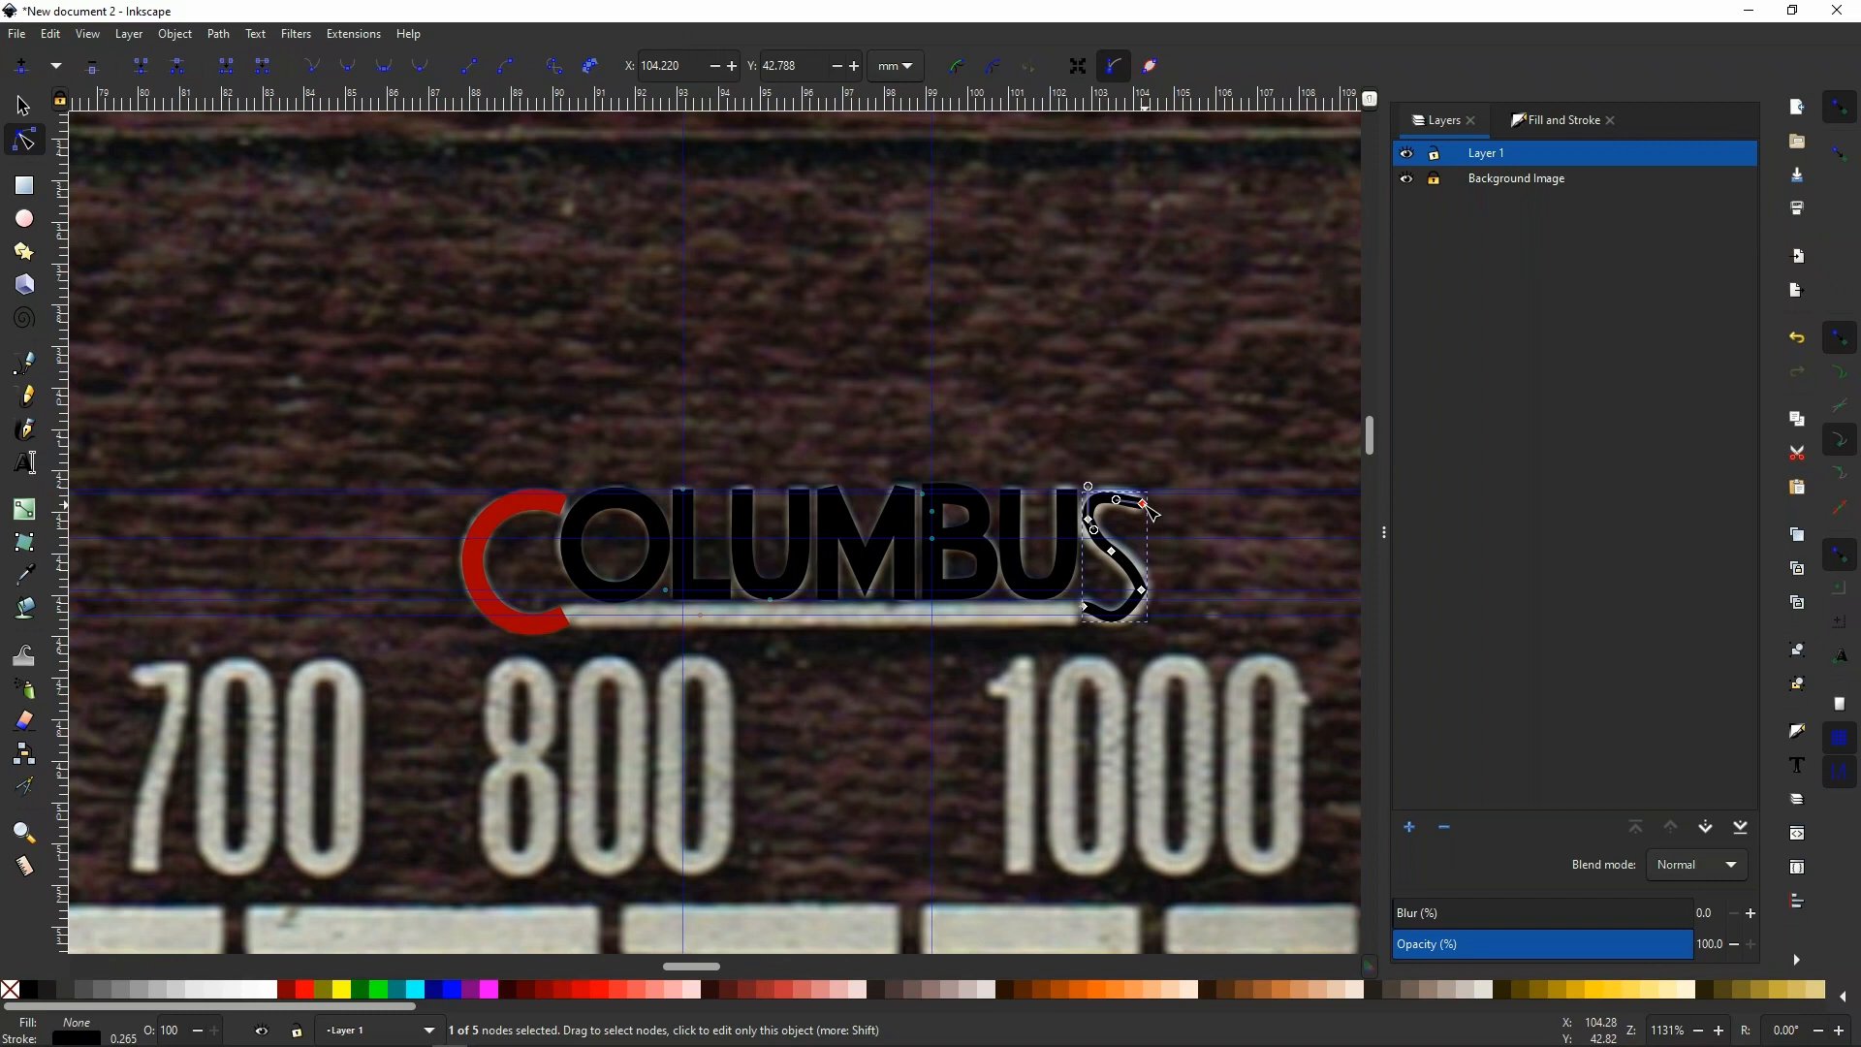
Extend the node selection along the S path, first from its upper end node and again from its middle diagonal node.
scroll(1145, 505, up, 1)
scroll(1145, 505, up, 1)
key(Escape)
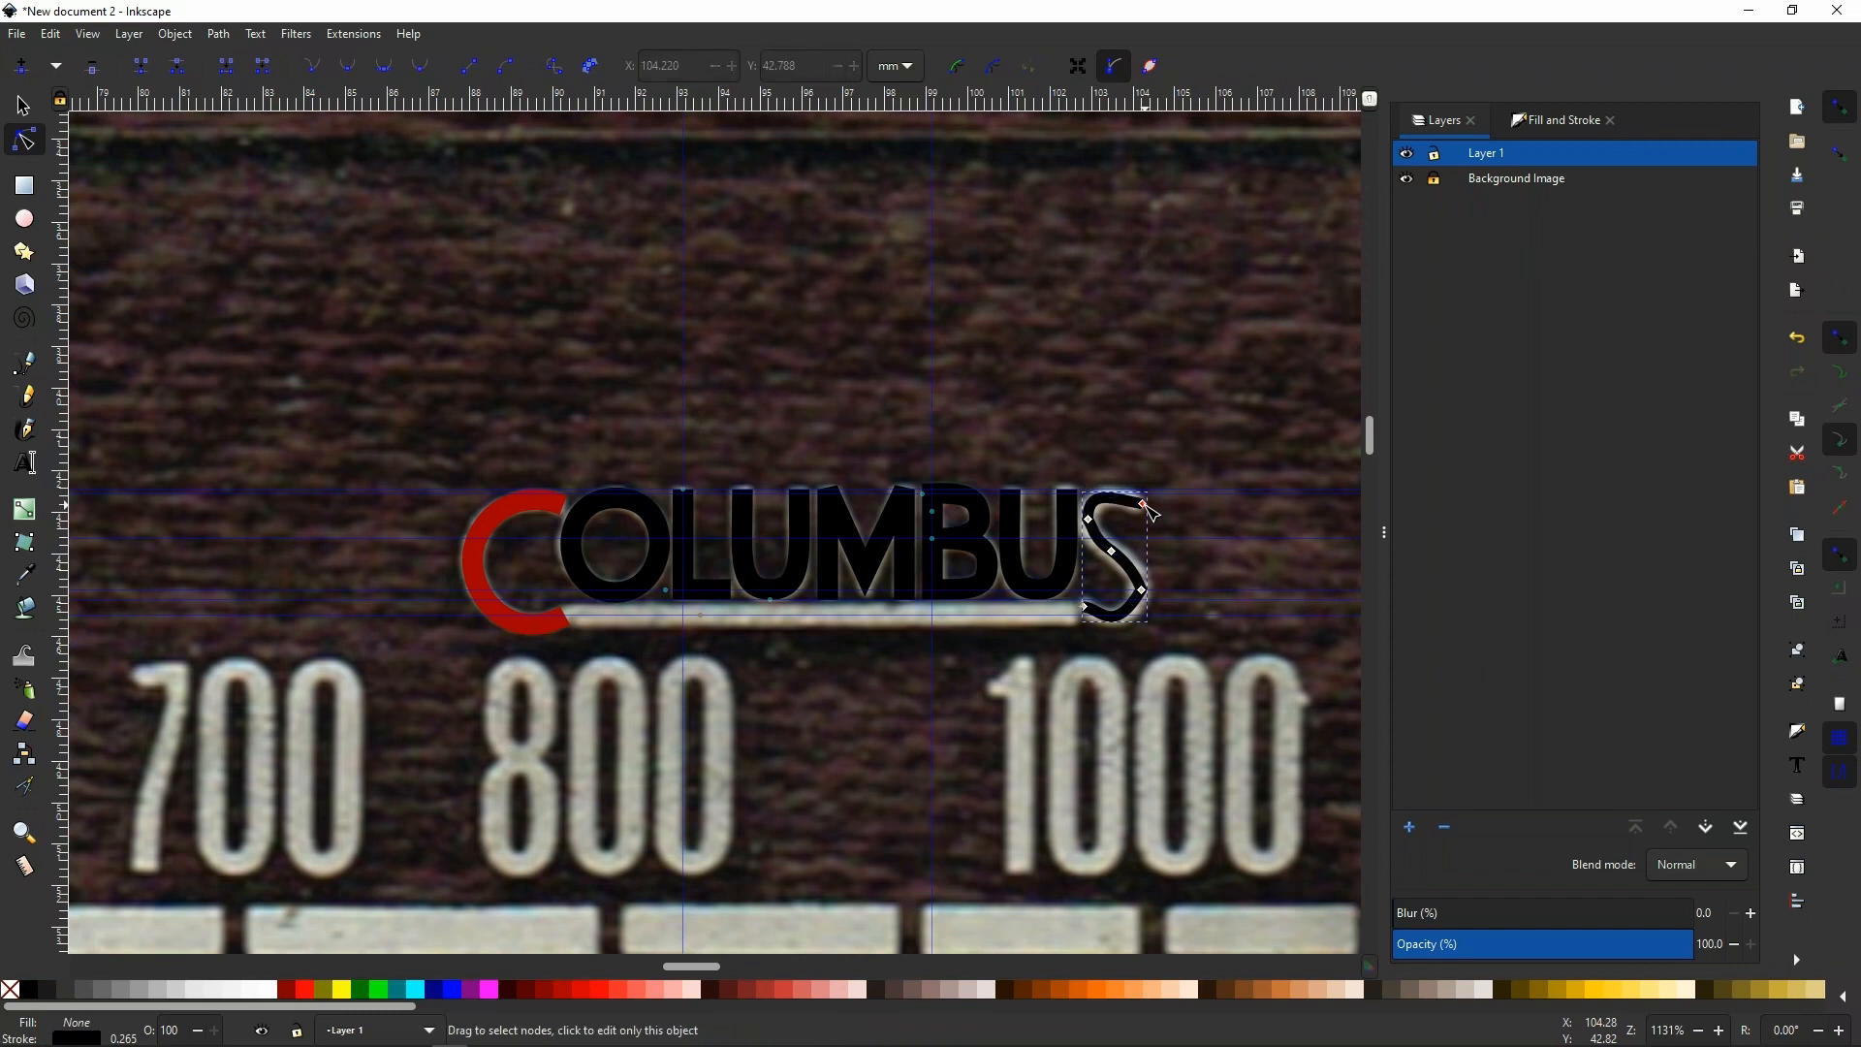
click(1144, 505)
scroll(1145, 505, up, 2)
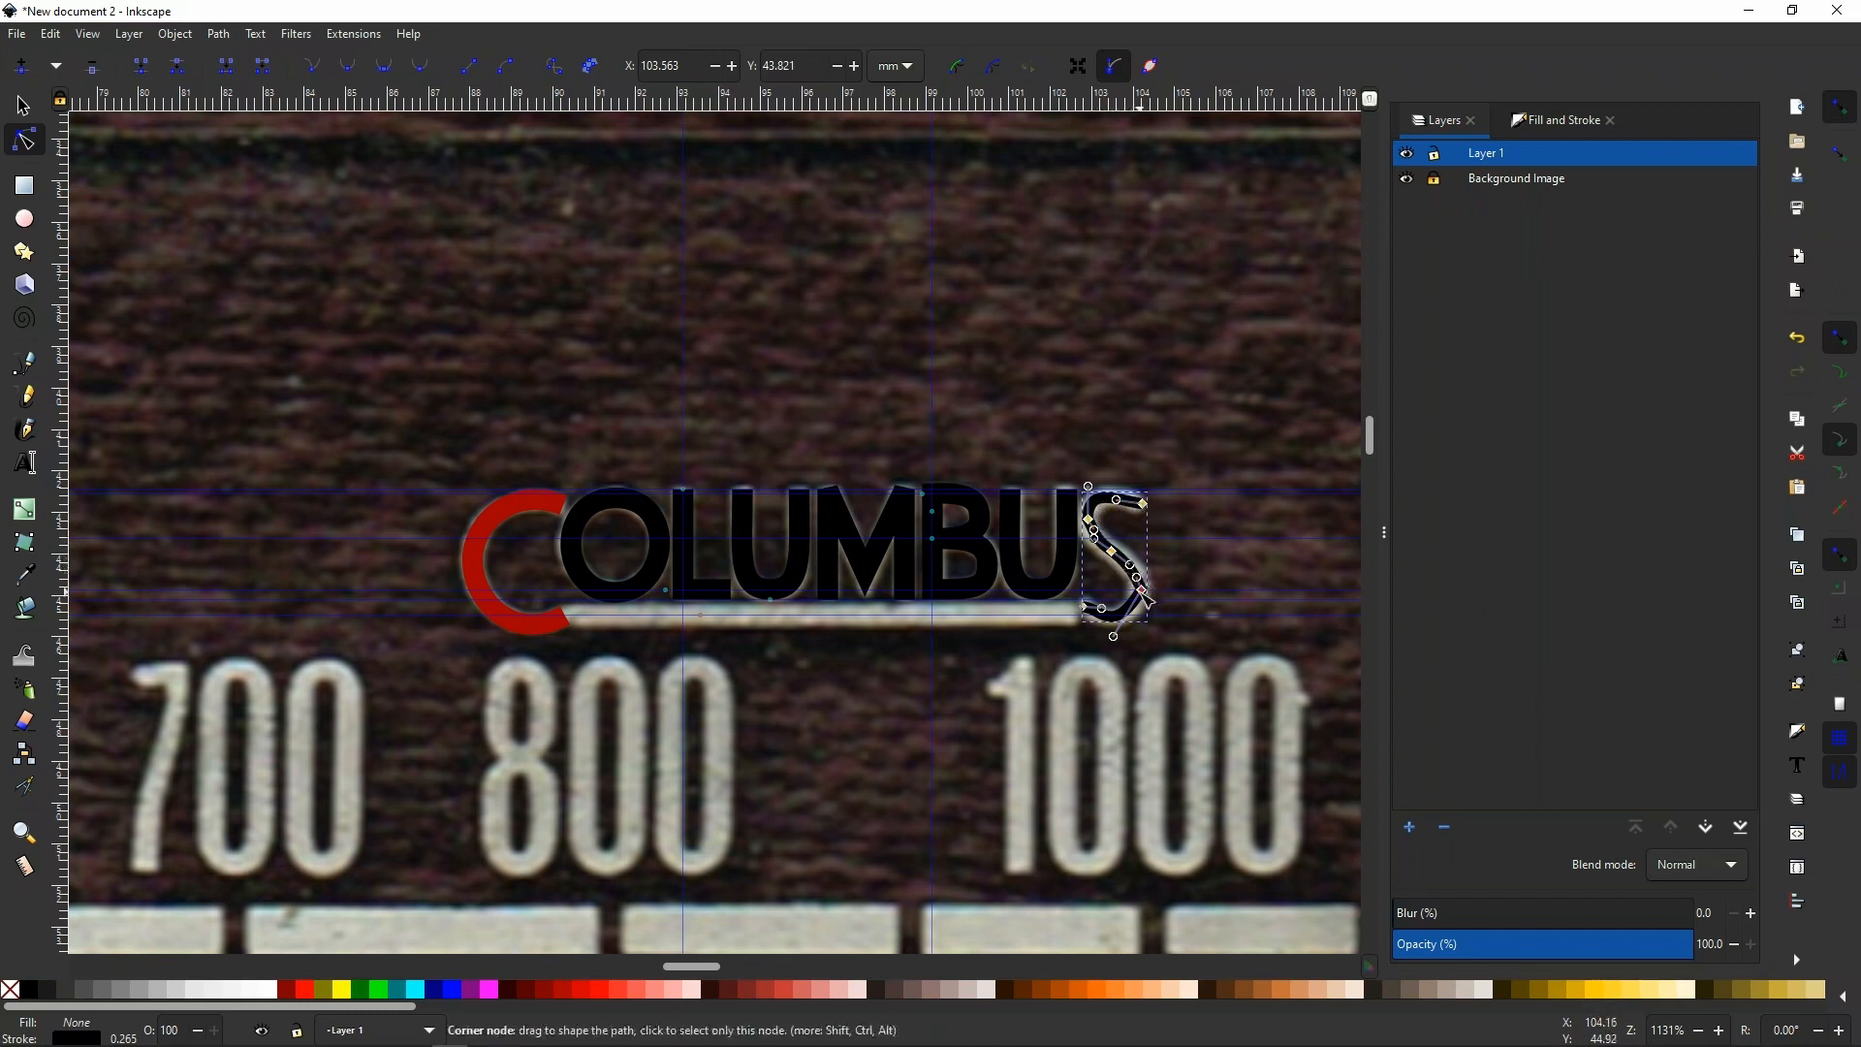
click(1182, 561)
click(1113, 554)
scroll(1114, 554, up, 1)
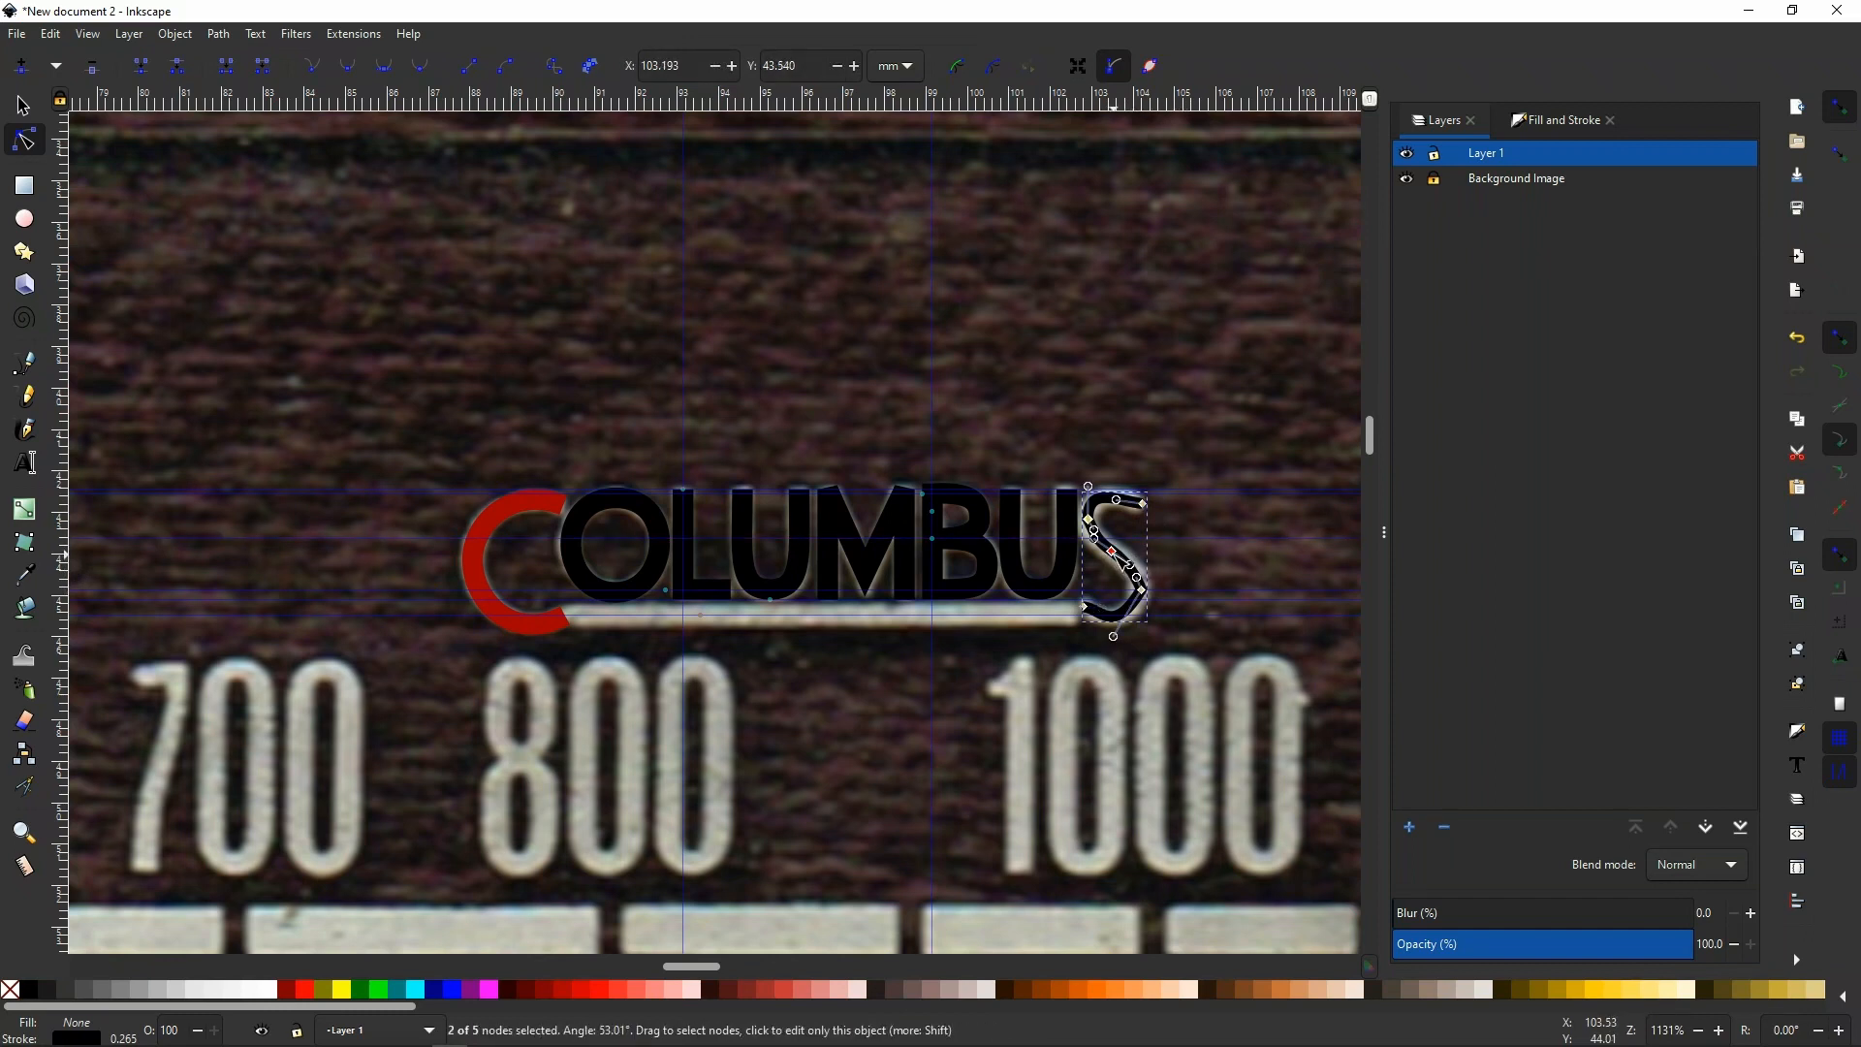
scroll(1113, 554, up, 1)
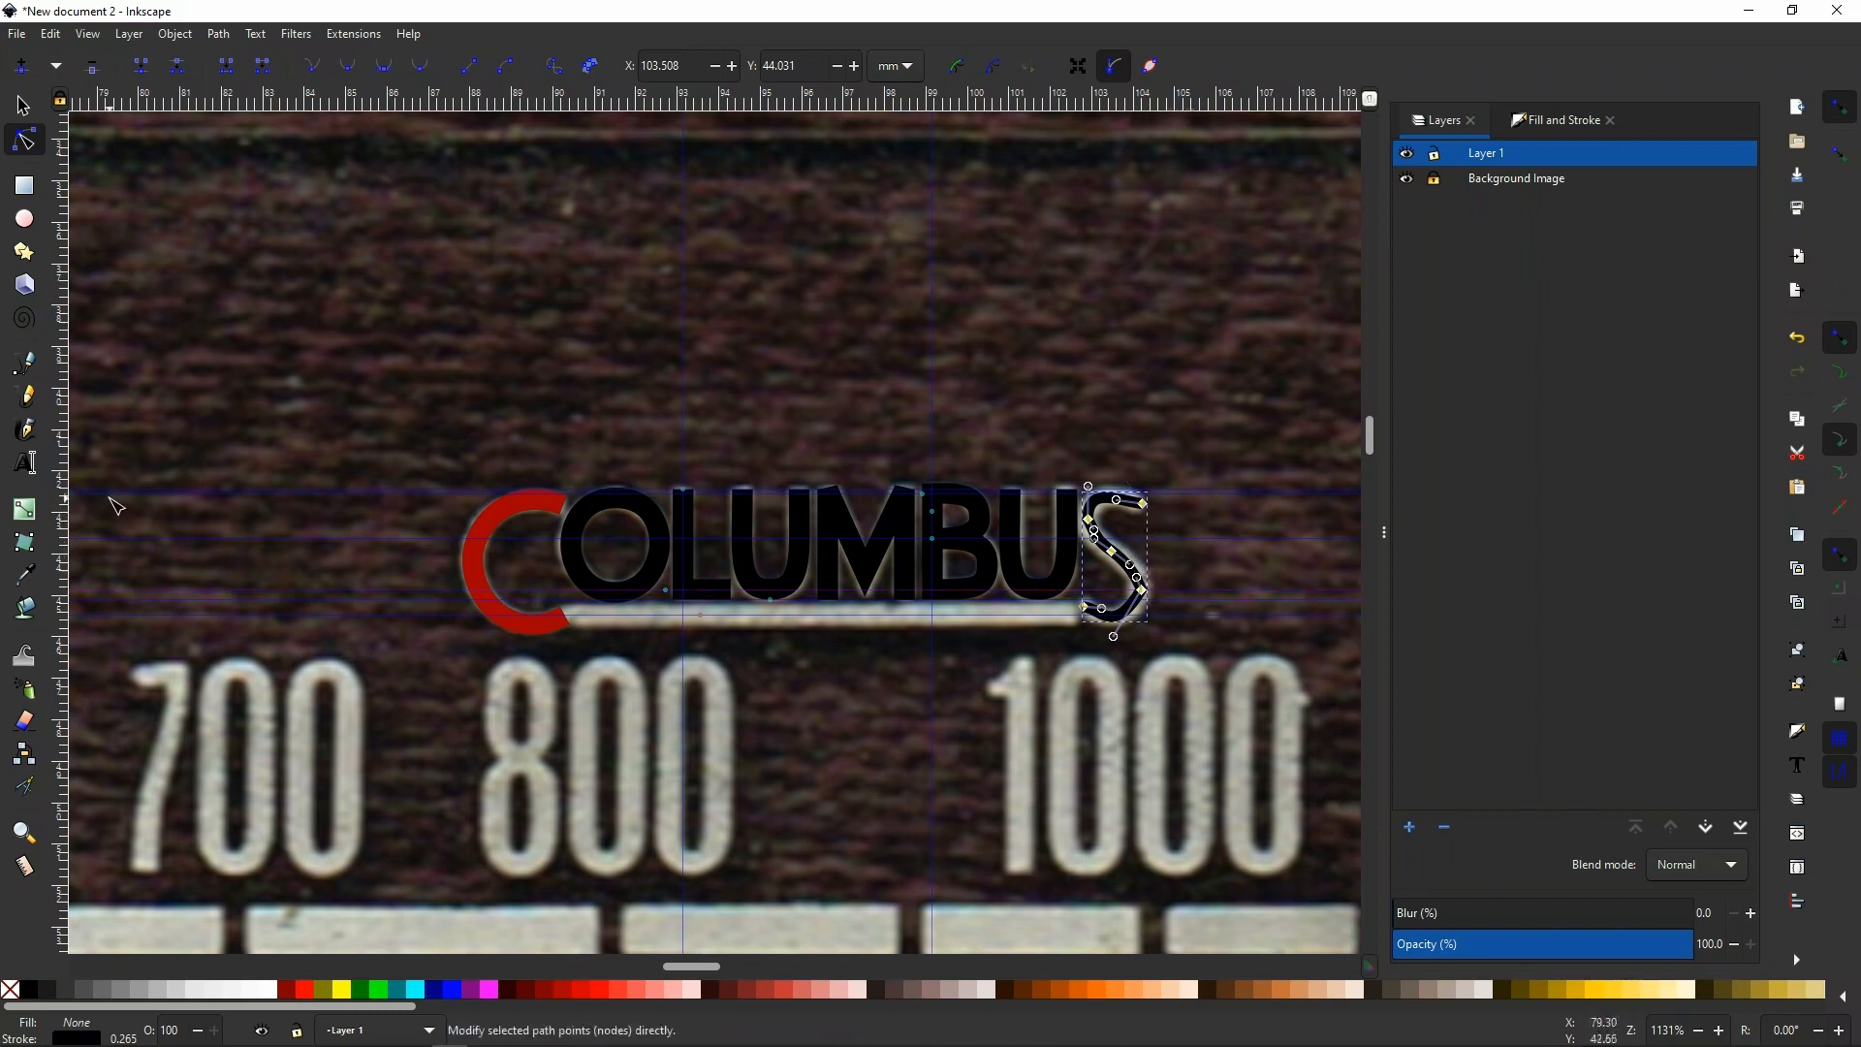
Draw a freehand practice squiggle with the Pencil tool above the COLUMBUS lettering and show its nodes.
click(27, 396)
mouse_move(555, 273)
mouse_down()
mouse_move(716, 286)
mouse_move(703, 338)
mouse_move(652, 309)
mouse_move(568, 373)
mouse_move(514, 351)
mouse_up()
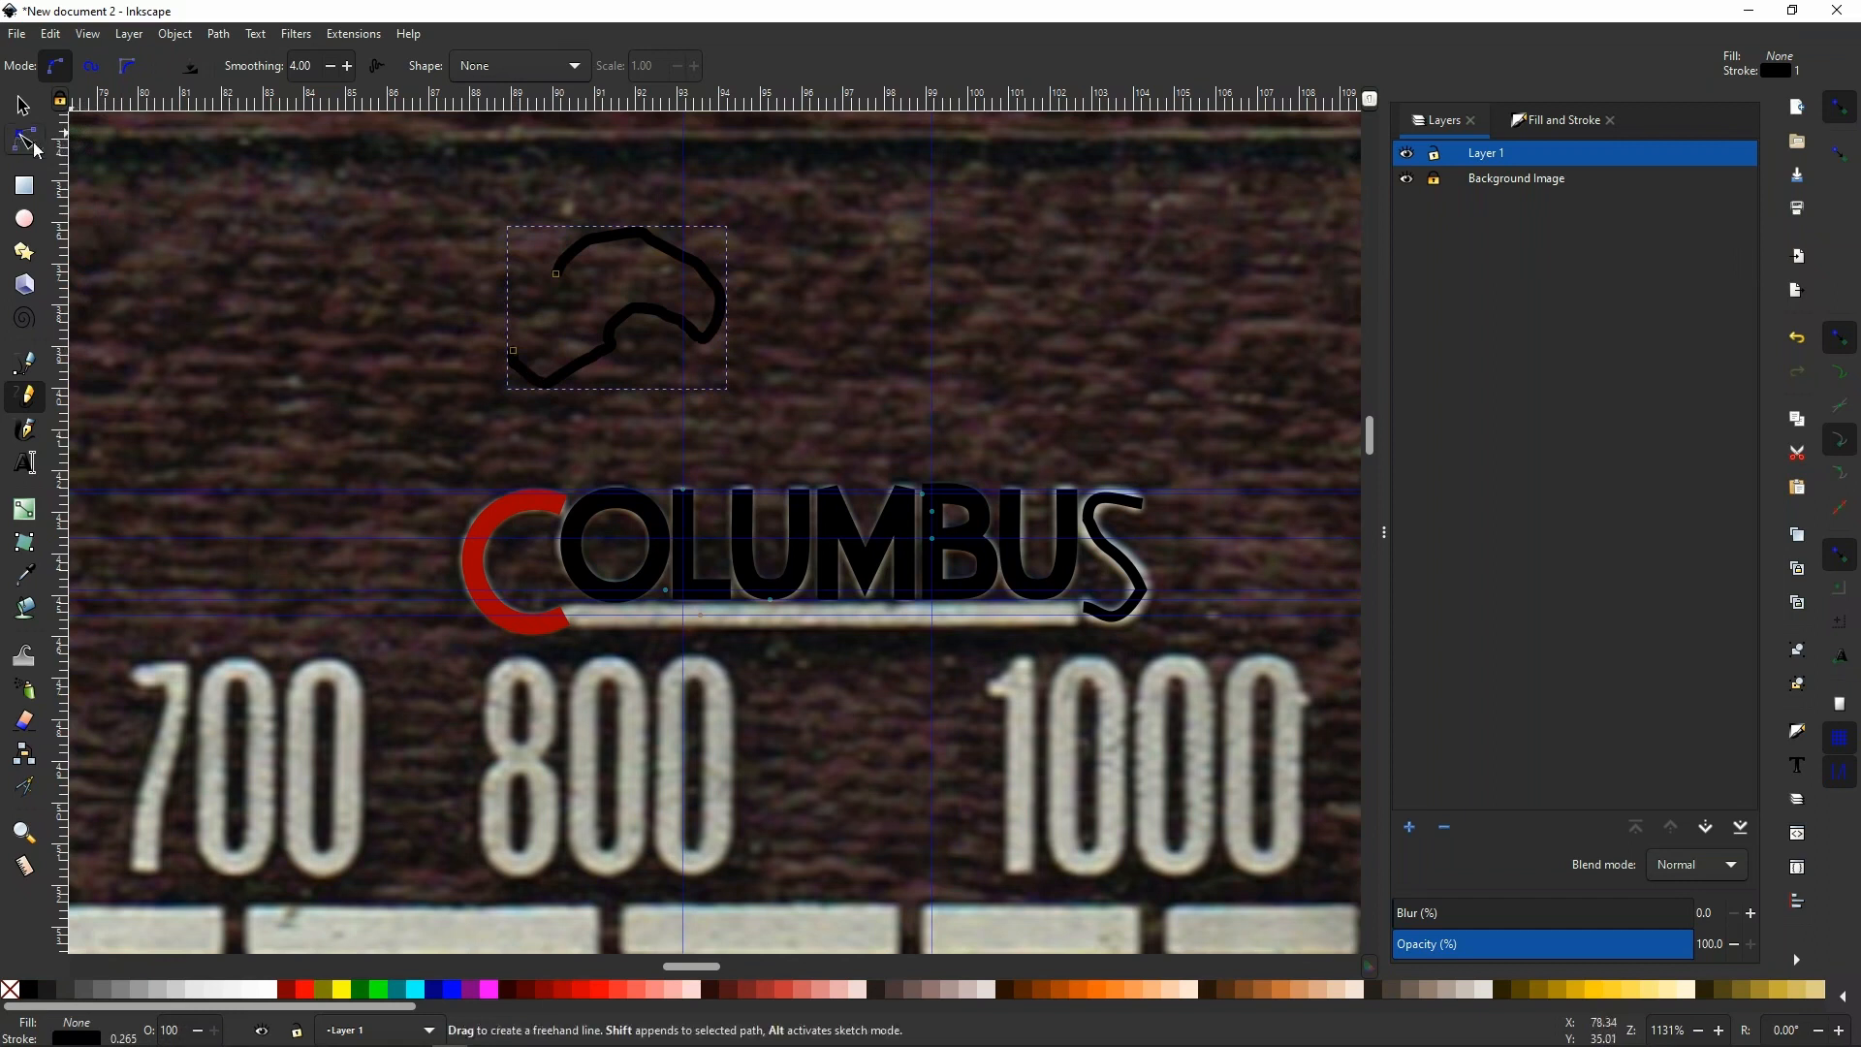
click(24, 141)
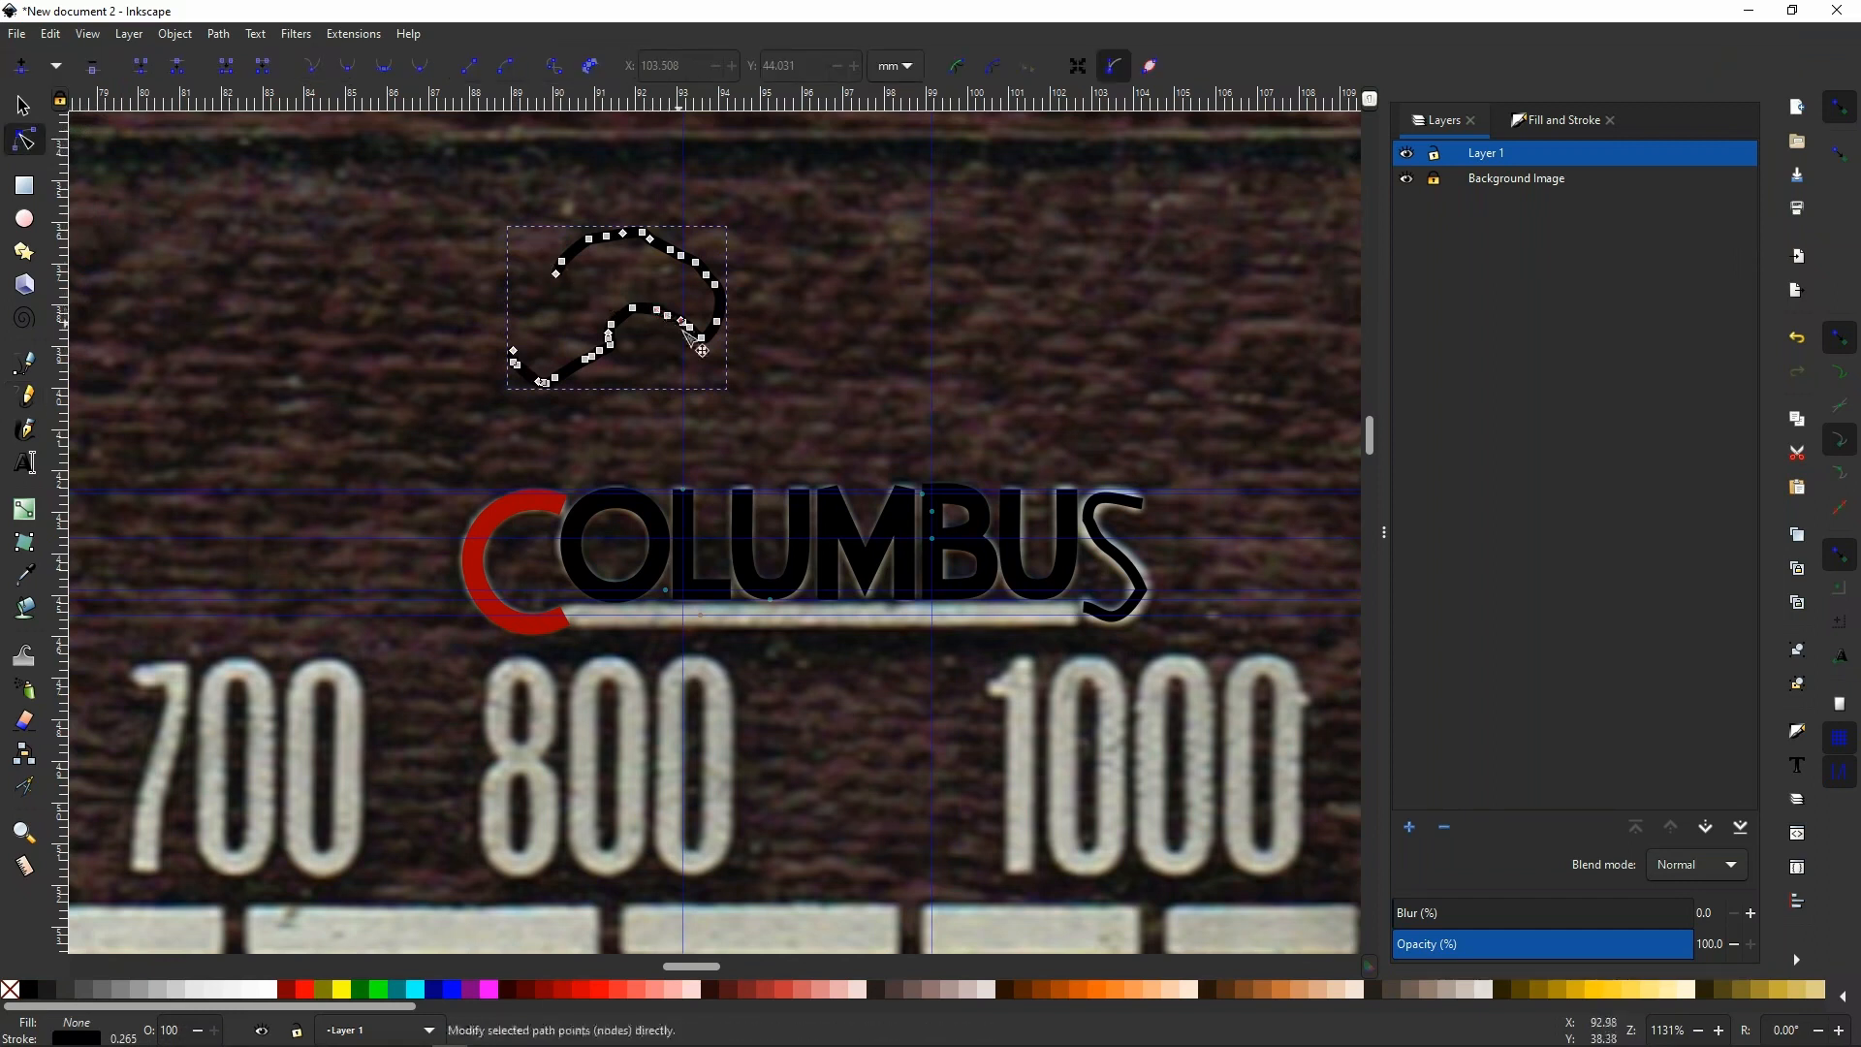
Select a node on the practice squiggle's inner hump, grow the selection to the surrounding nodes on both sides, and delete them.
click(658, 311)
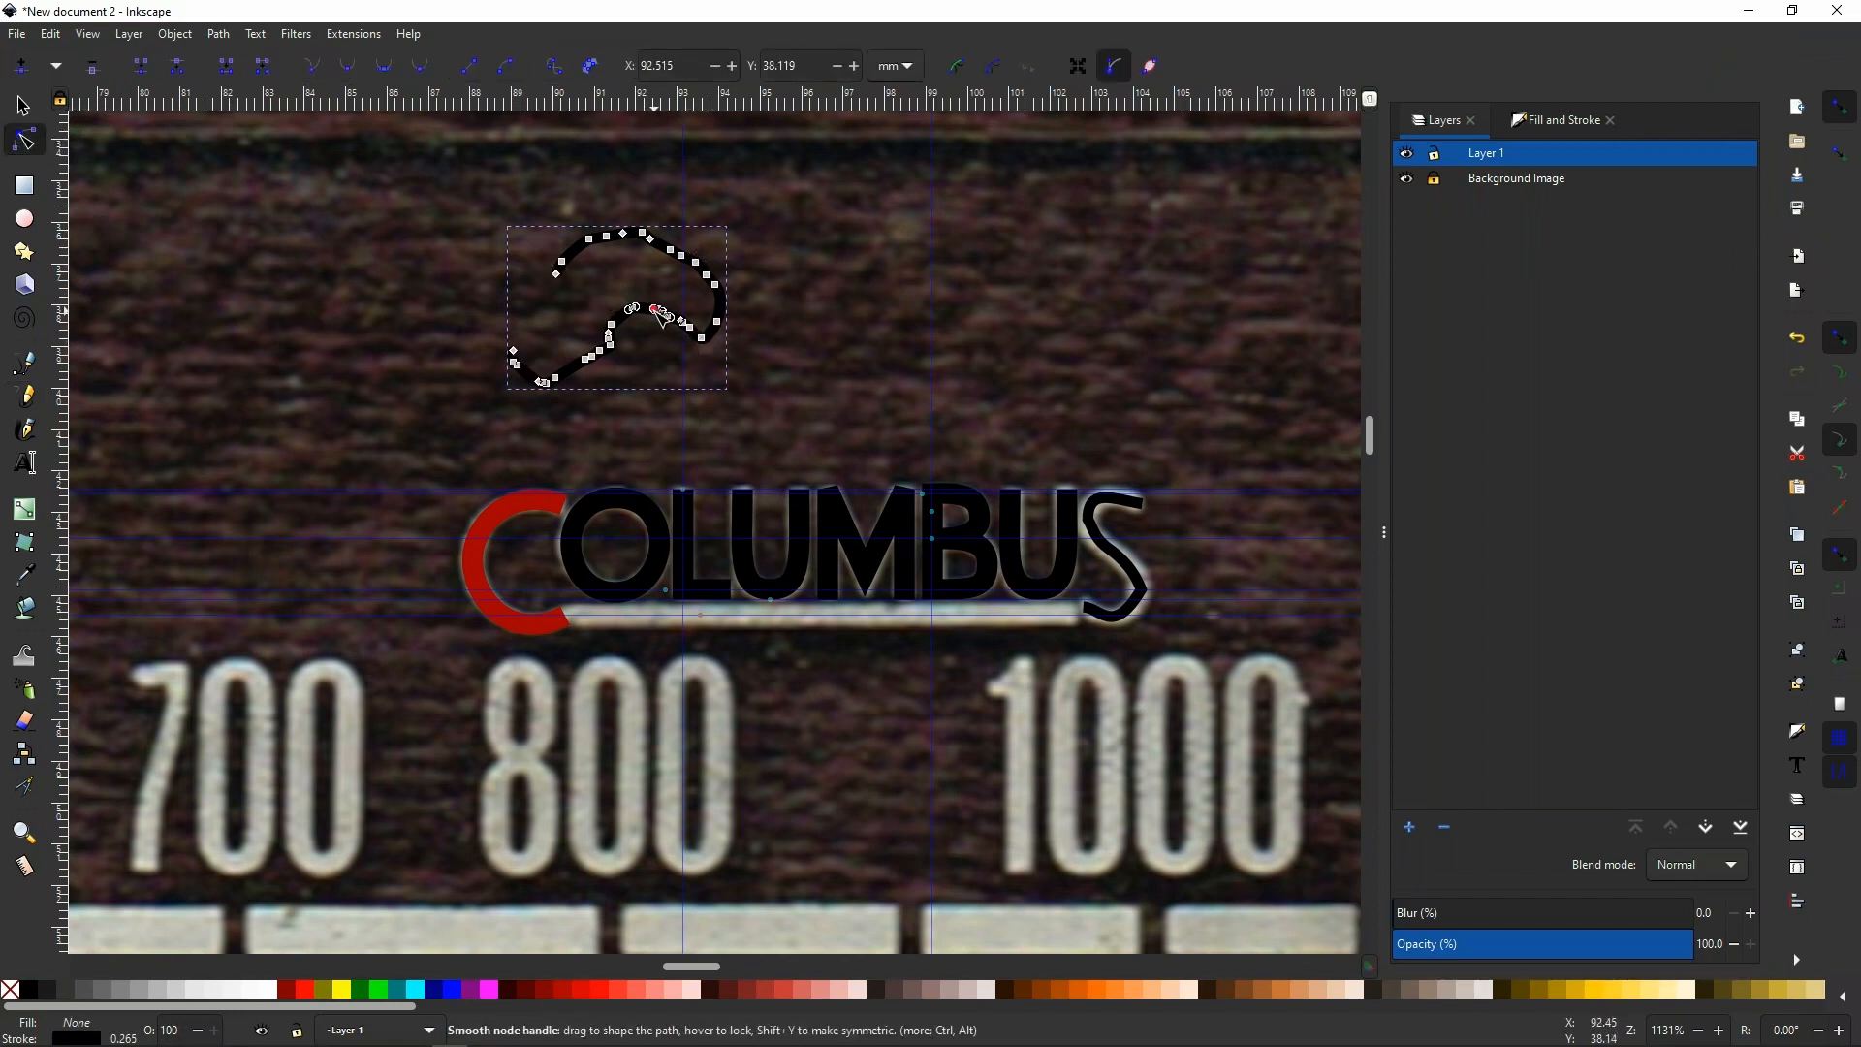
scroll(663, 312, up, 5)
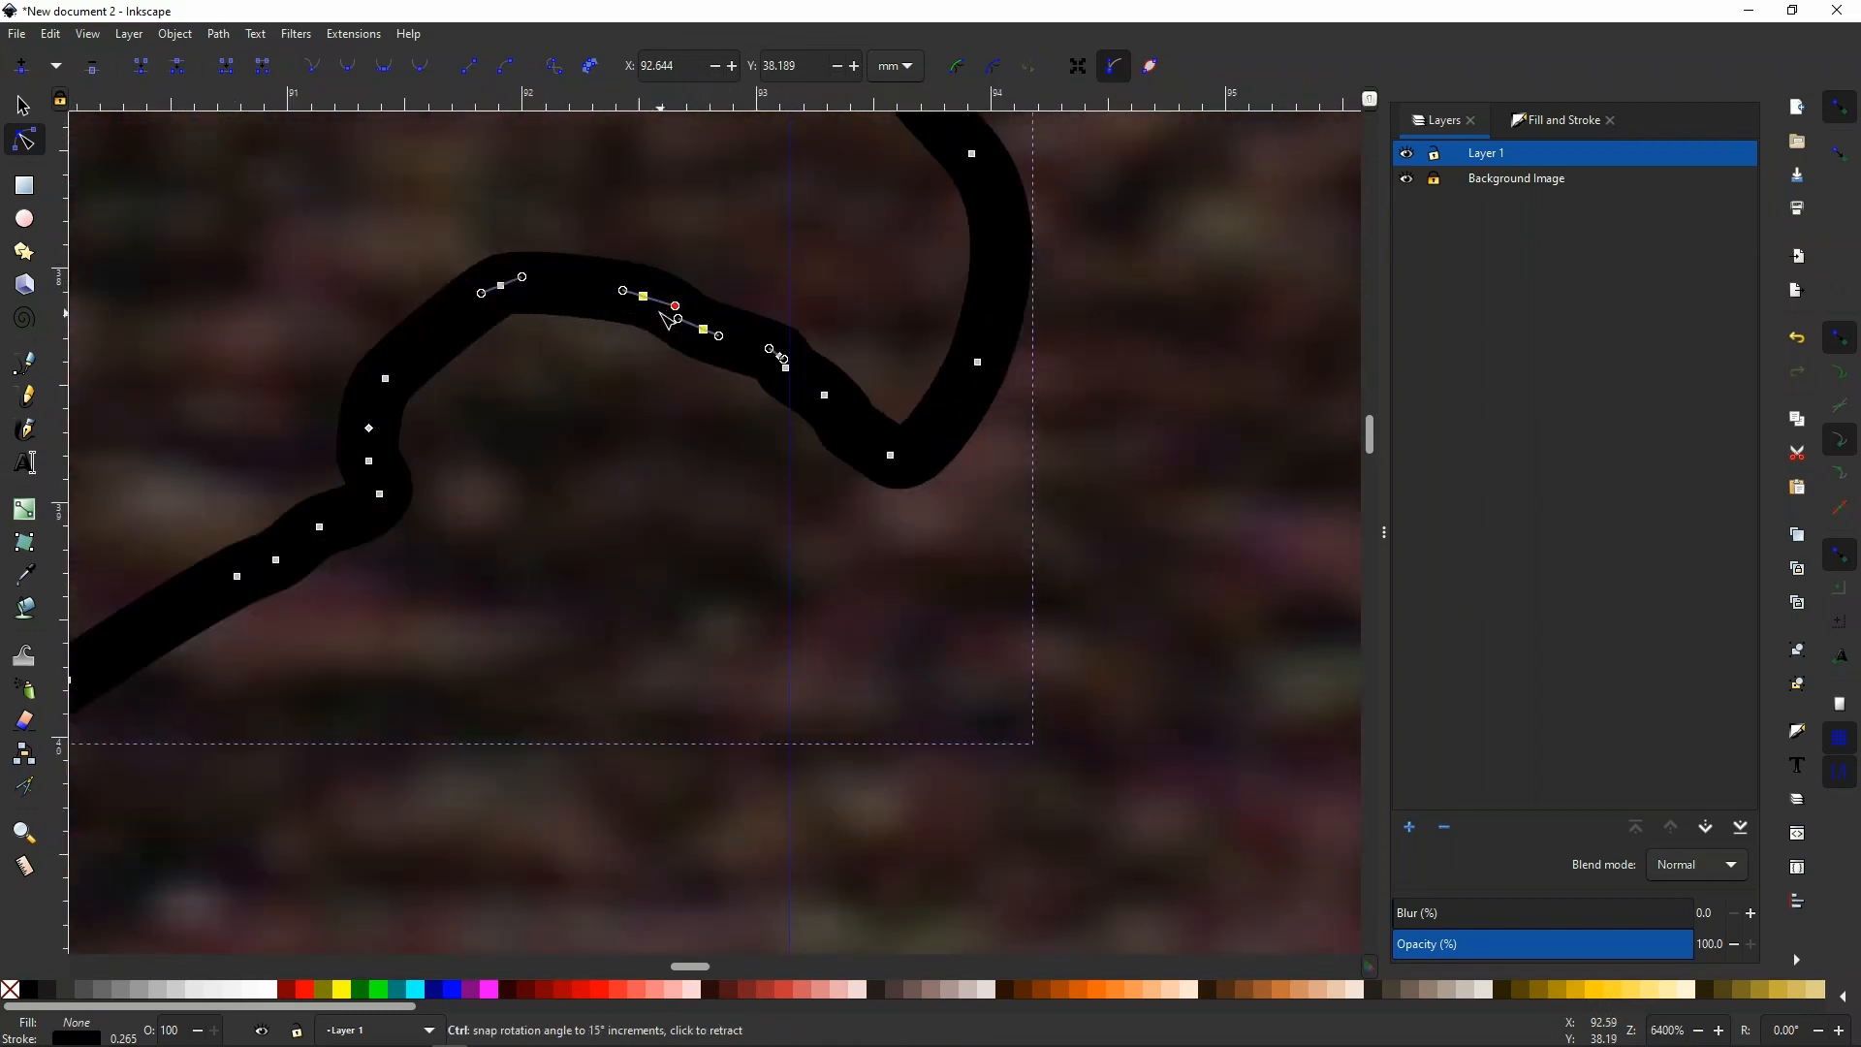
scroll(667, 318, down, 4)
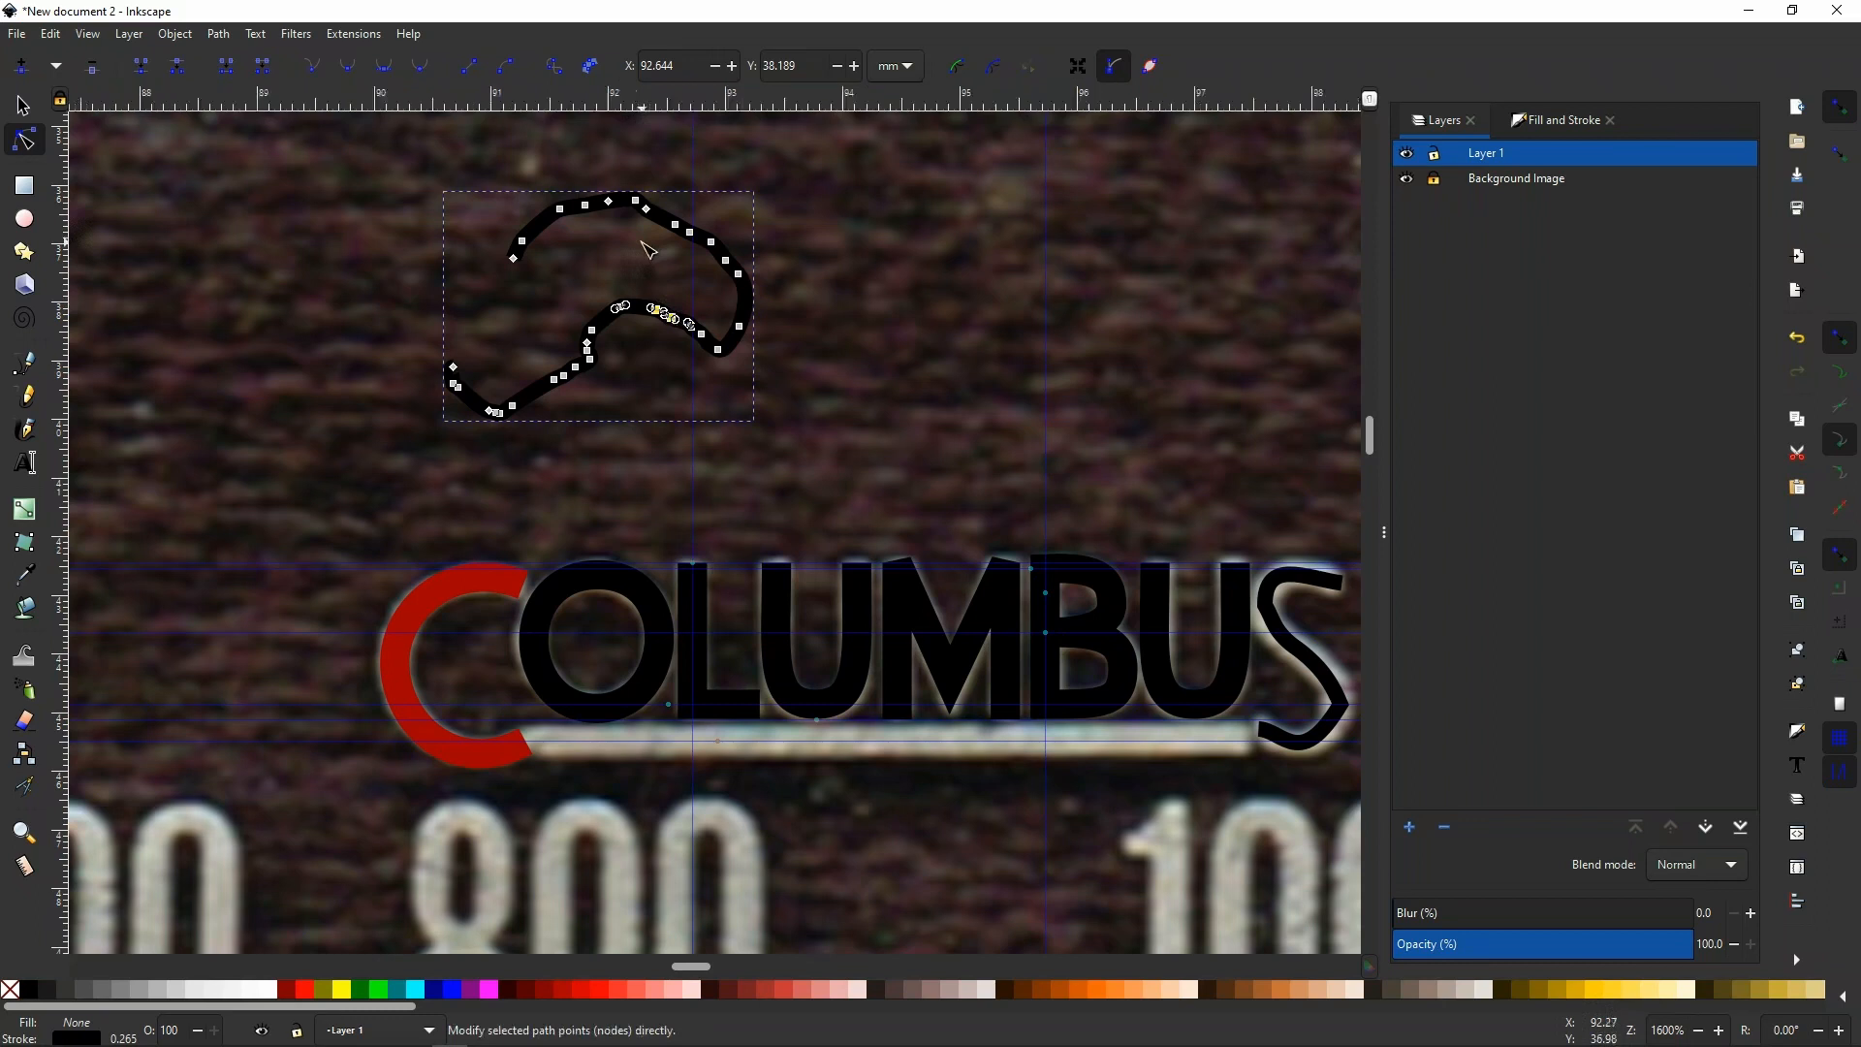
scroll(645, 249, up, 4)
scroll(648, 250, down, 2)
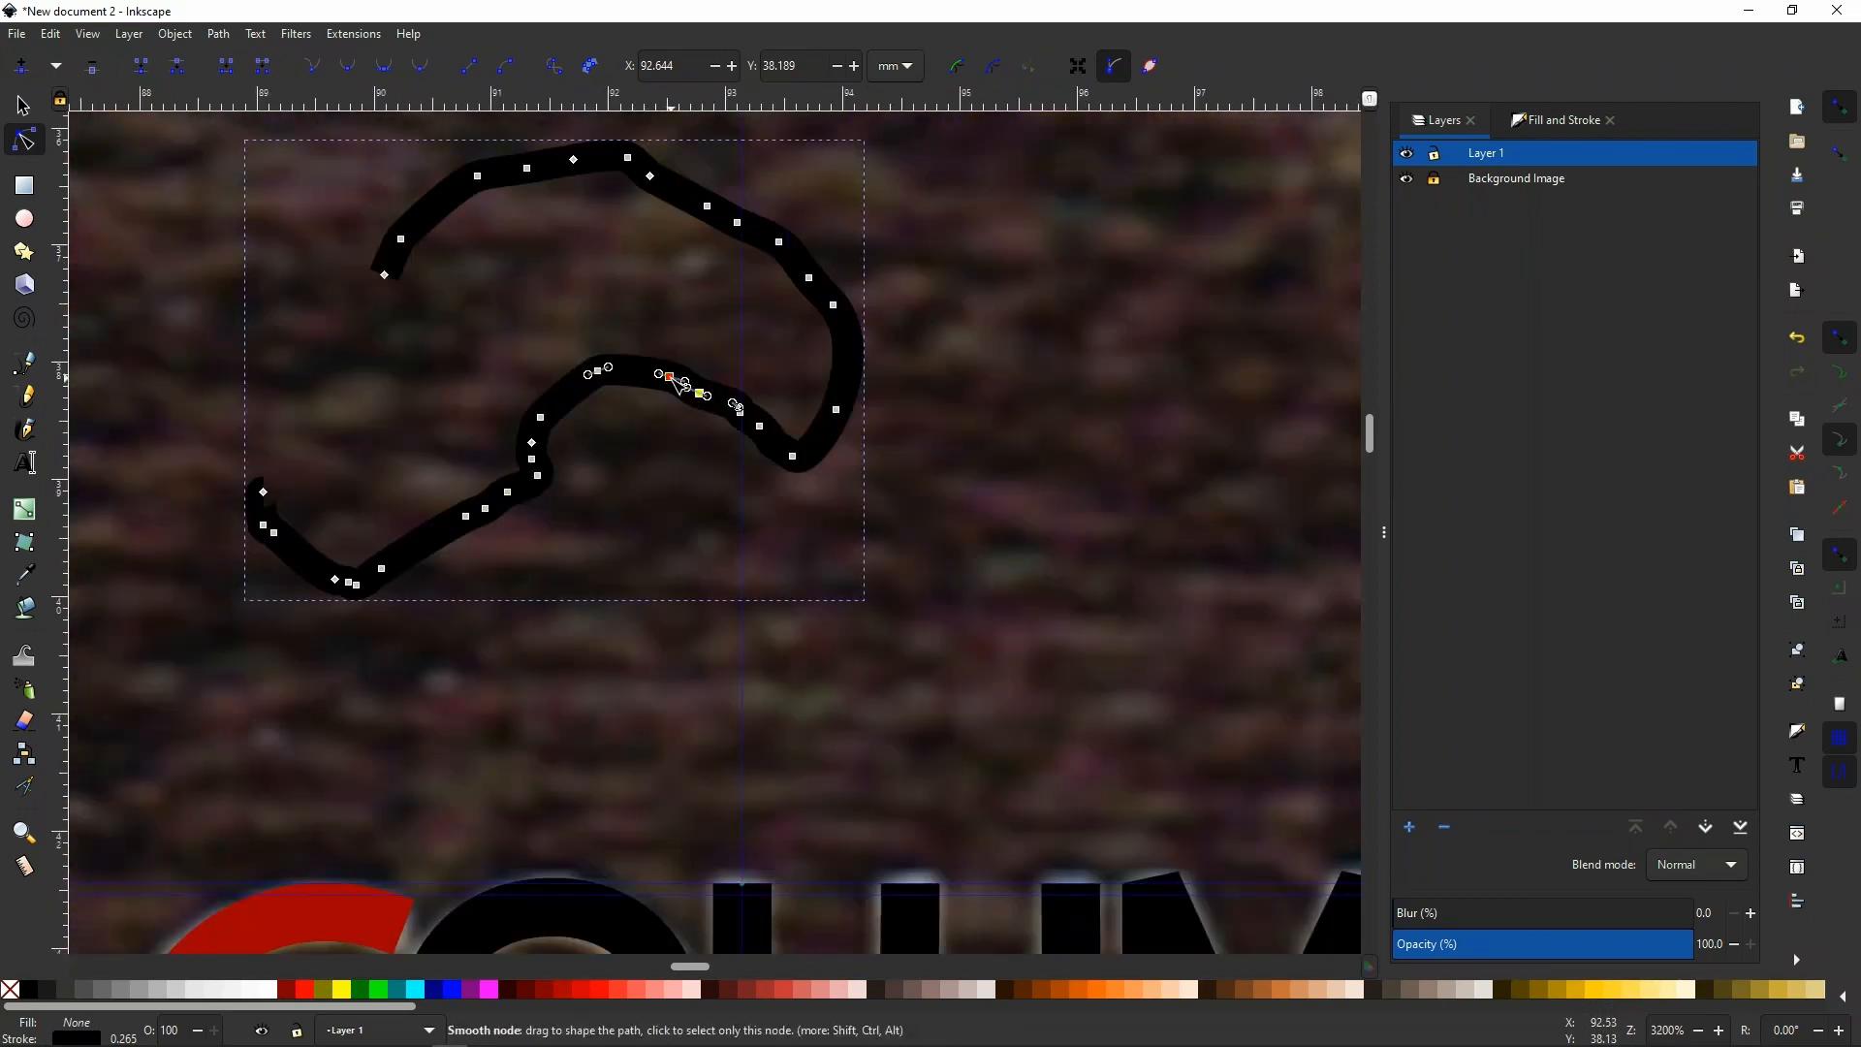
scroll(670, 377, up, 1)
scroll(676, 385, up, 2)
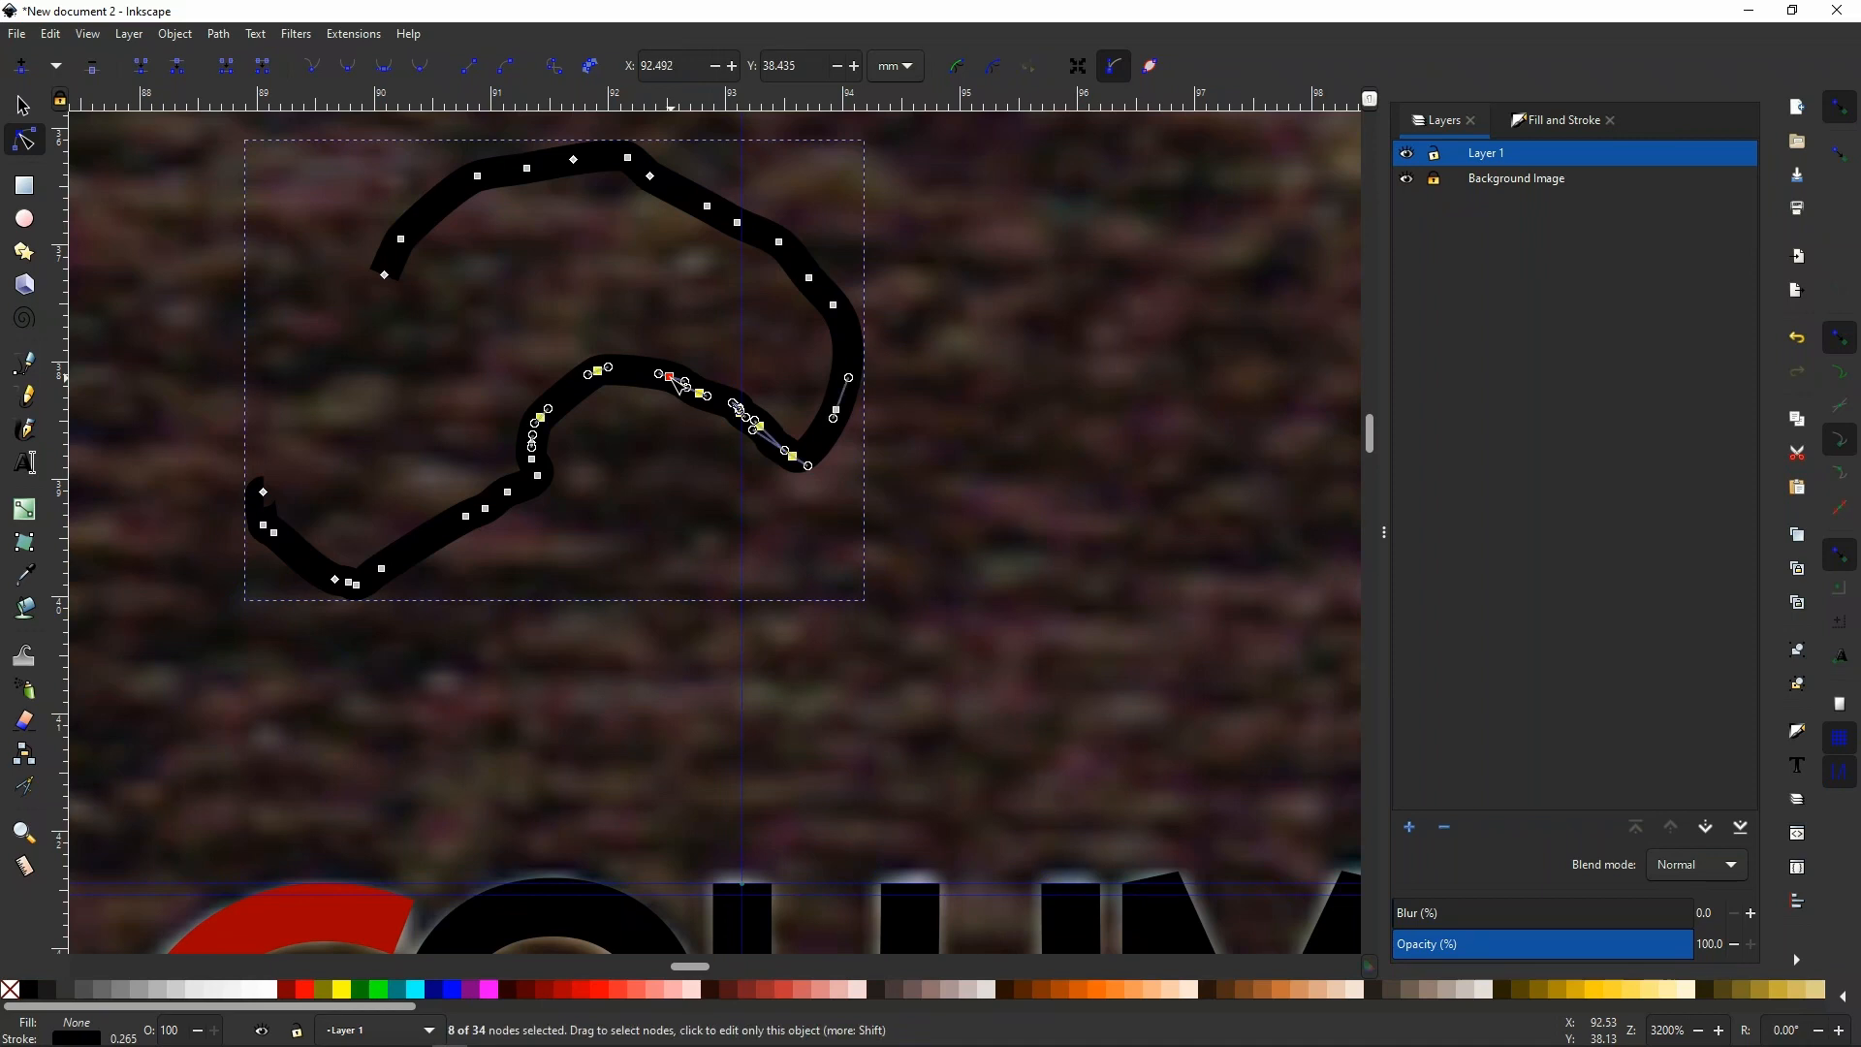
scroll(669, 377, up, 5)
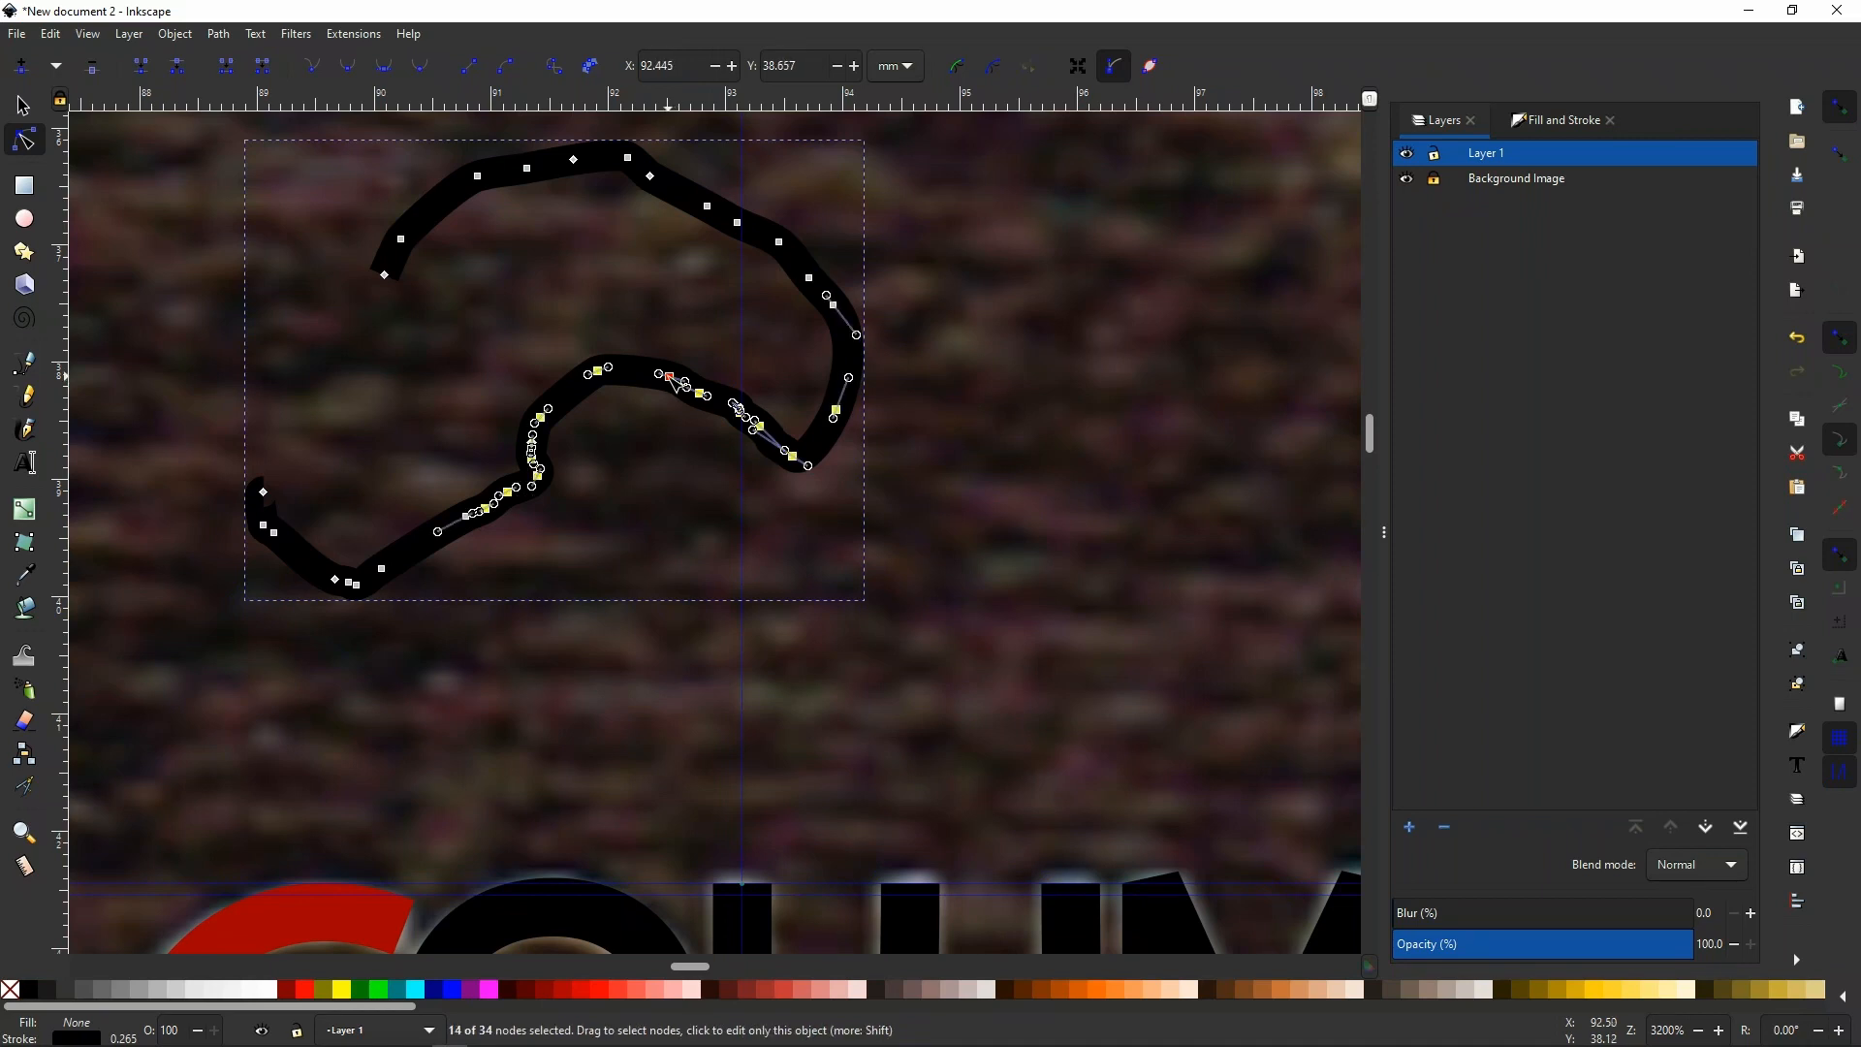
scroll(675, 384, up, 4)
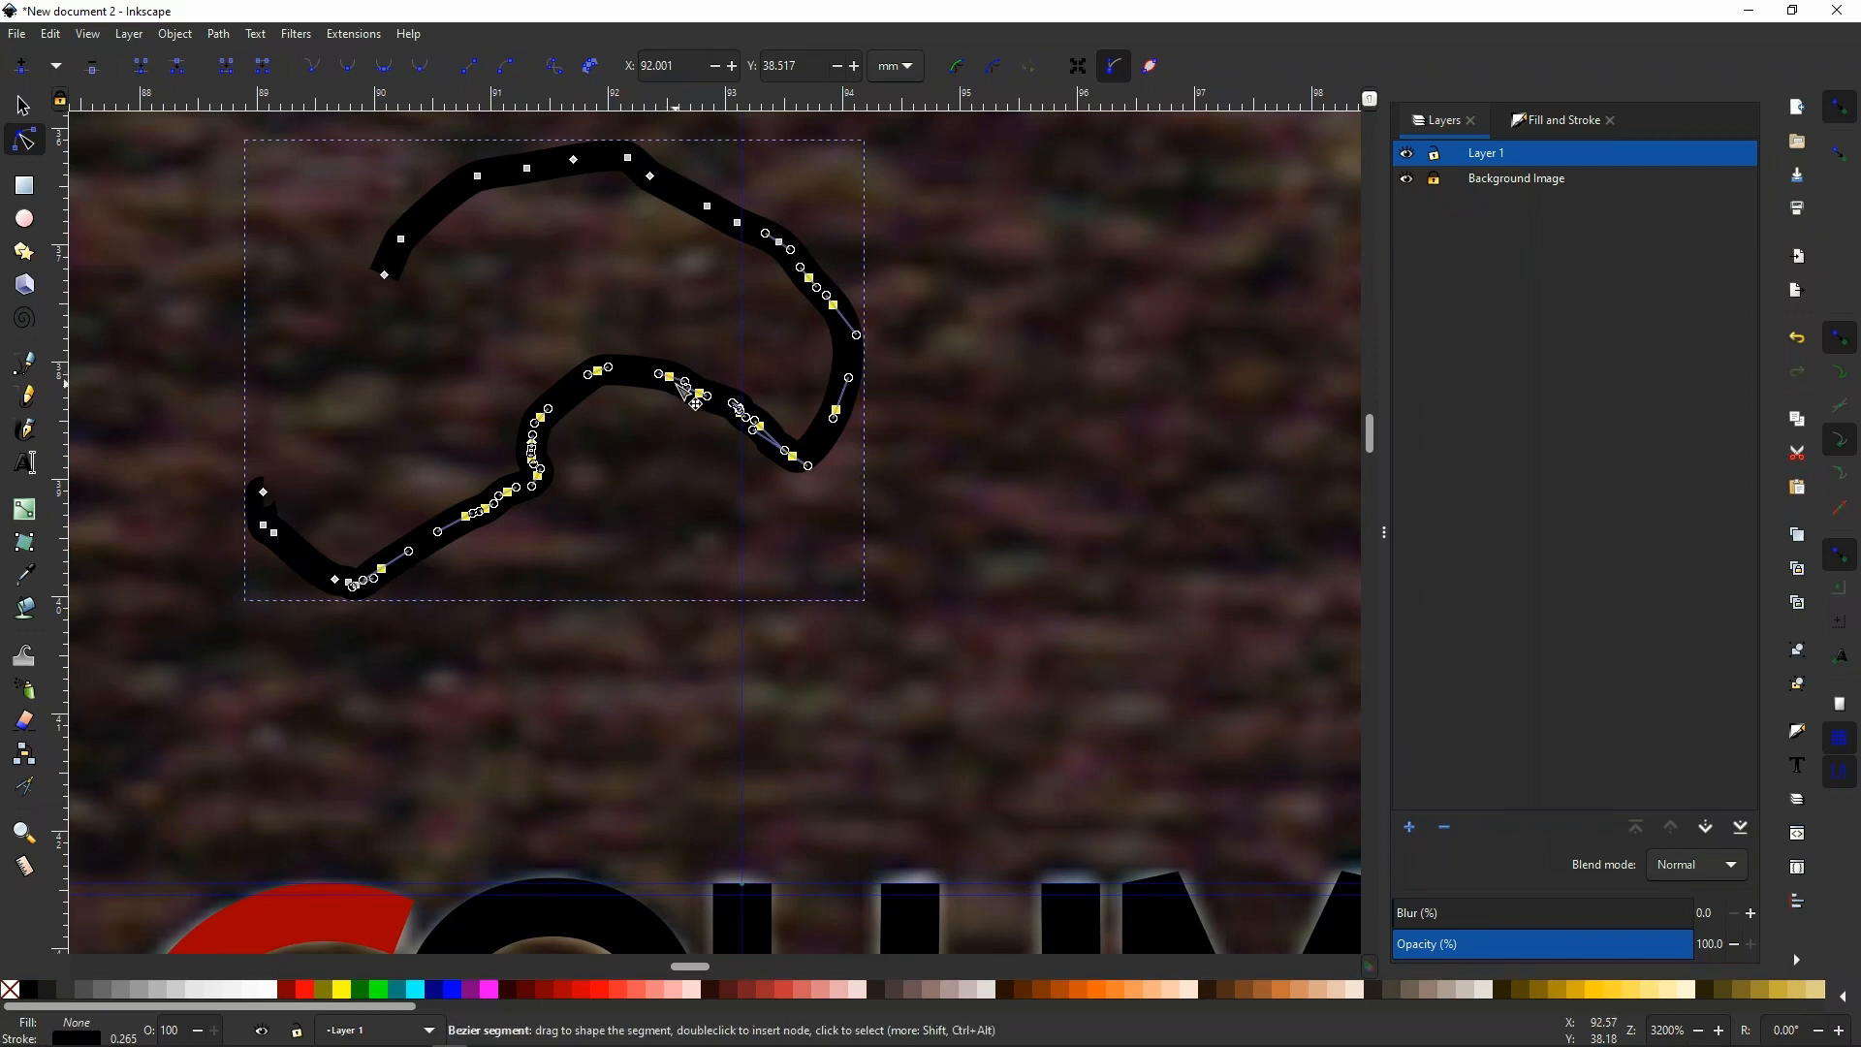
key(Delete)
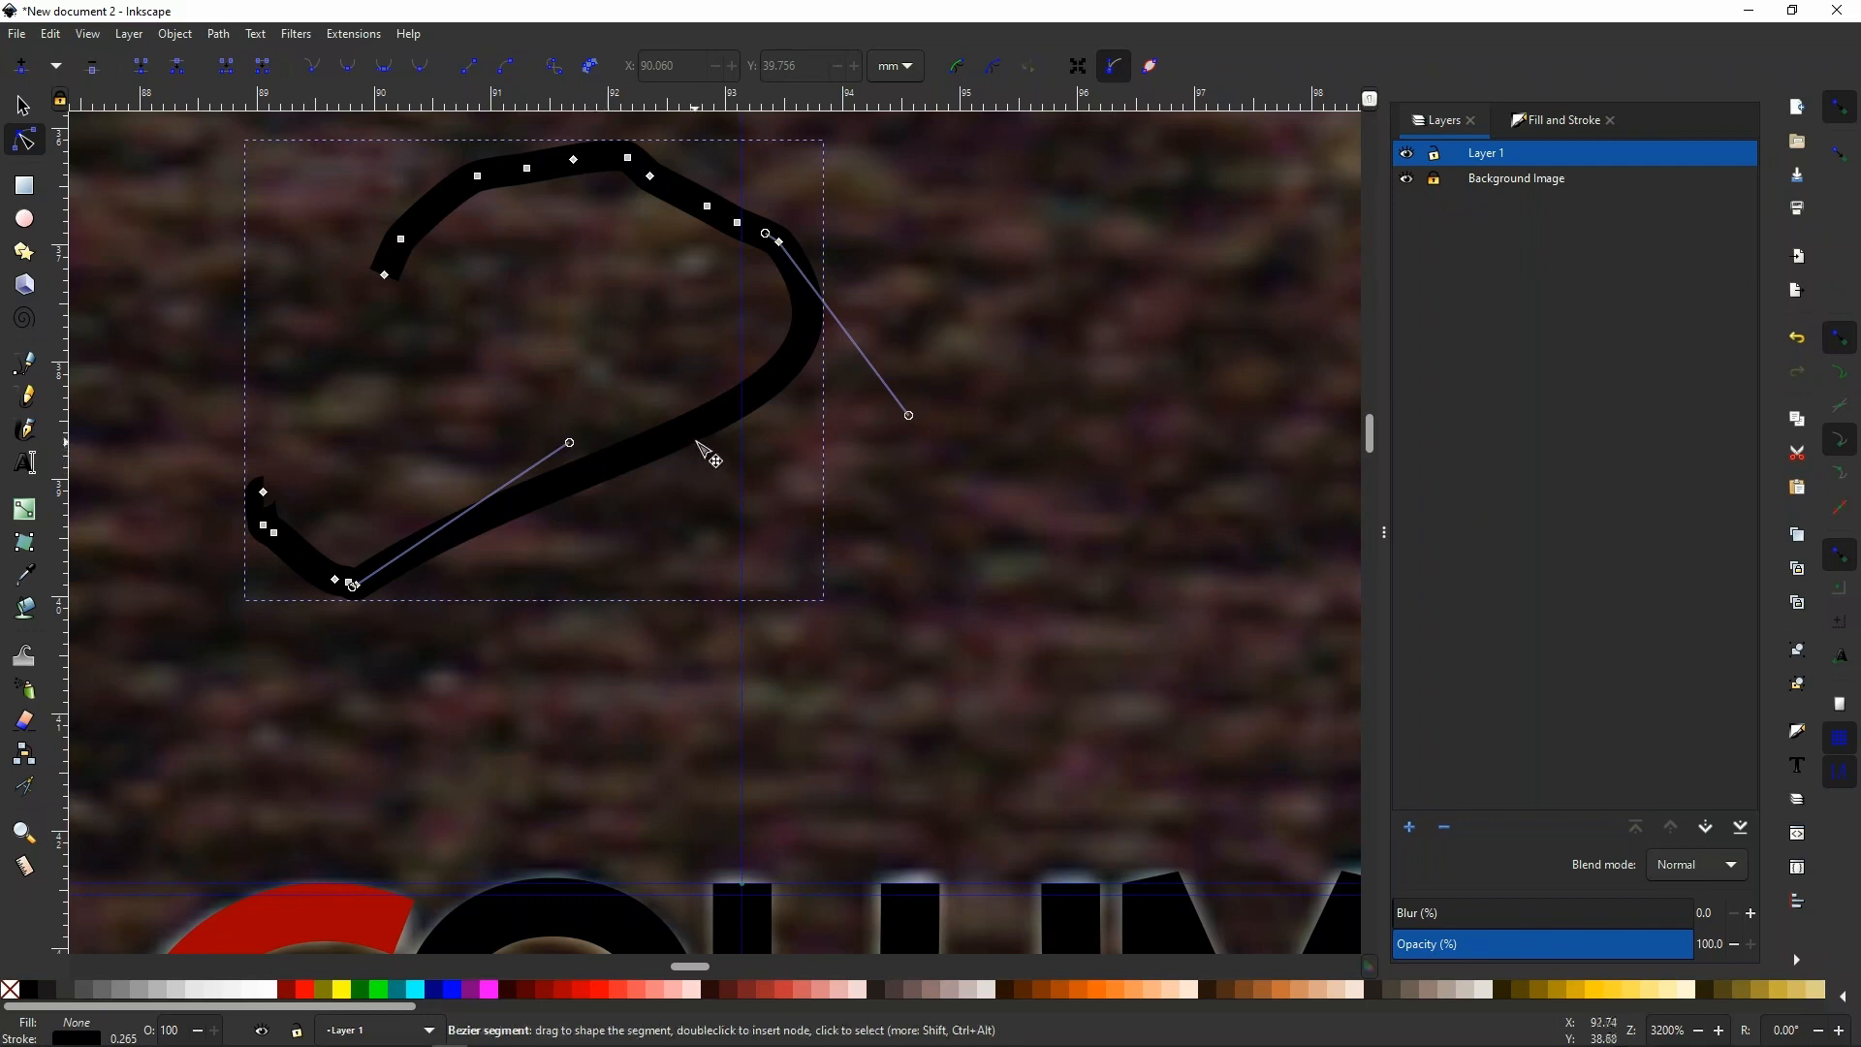
scroll(708, 453, down, 3)
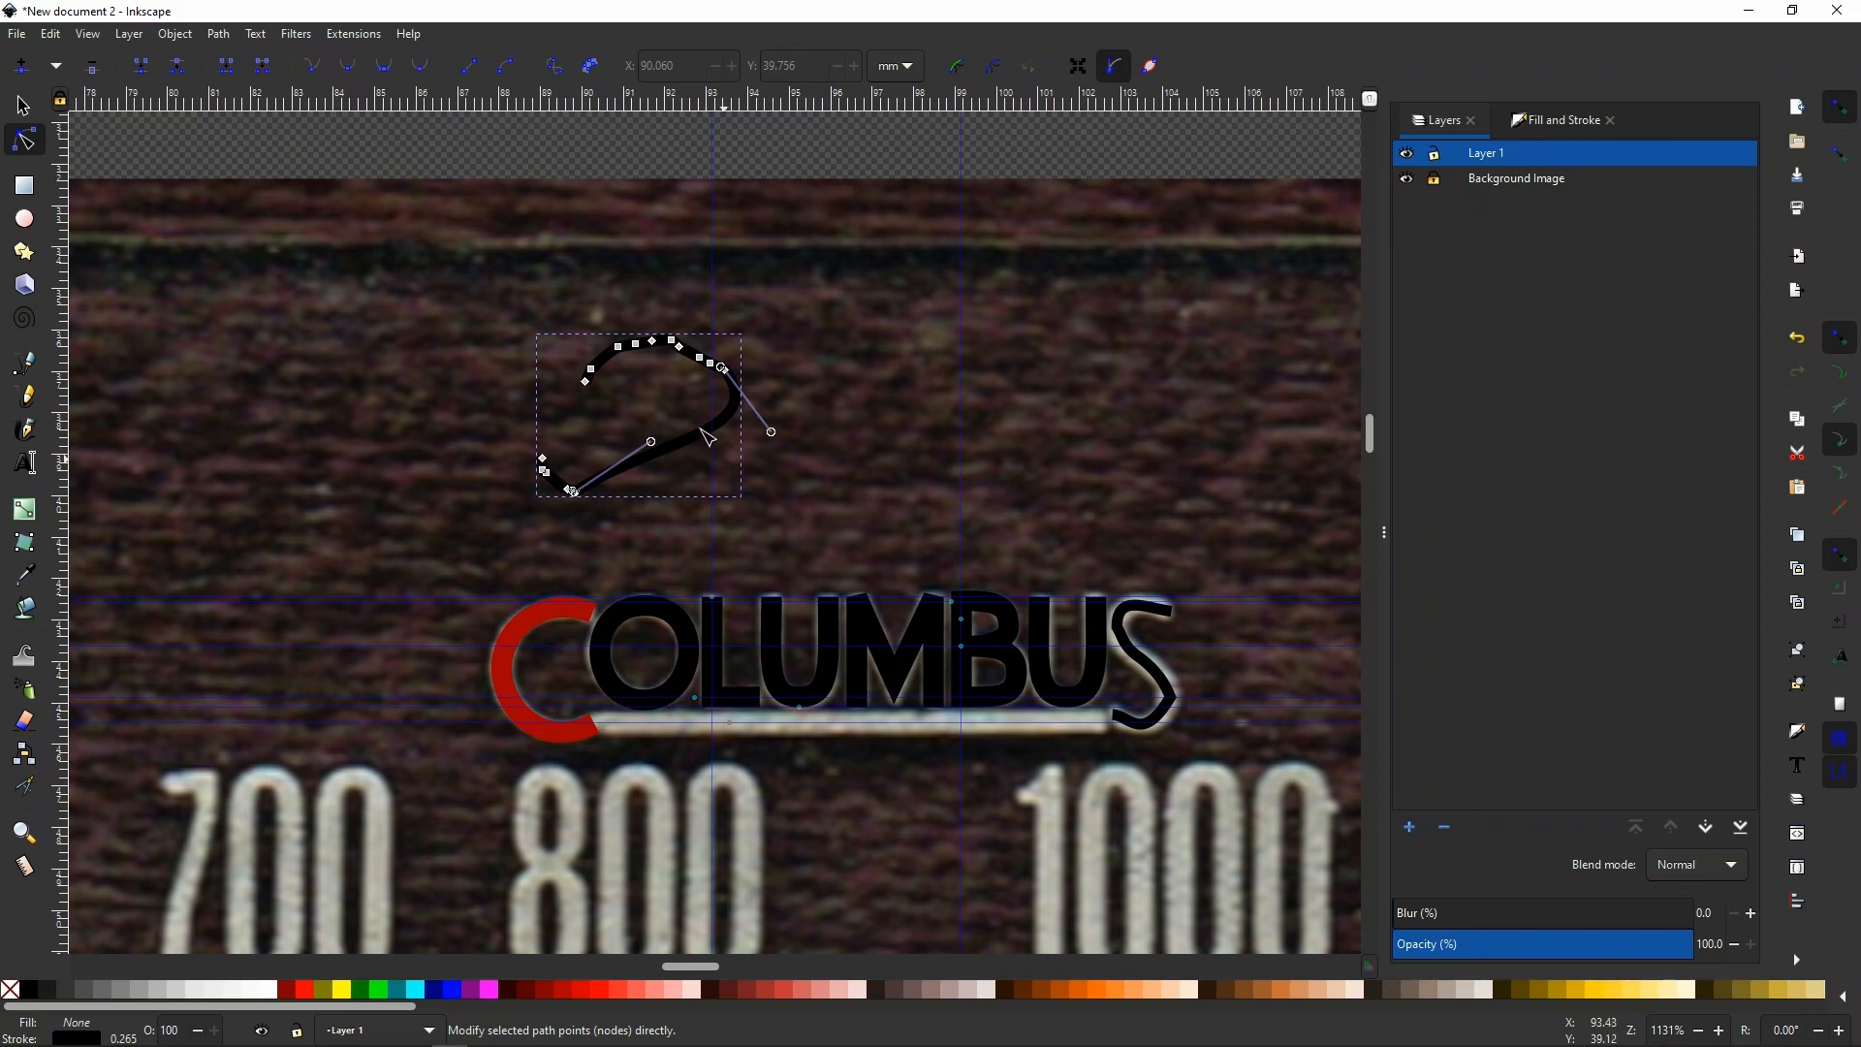
Apply Simplify to the practice squiggle twice, checking its nodes after the first pass.
click(22, 107)
click(663, 442)
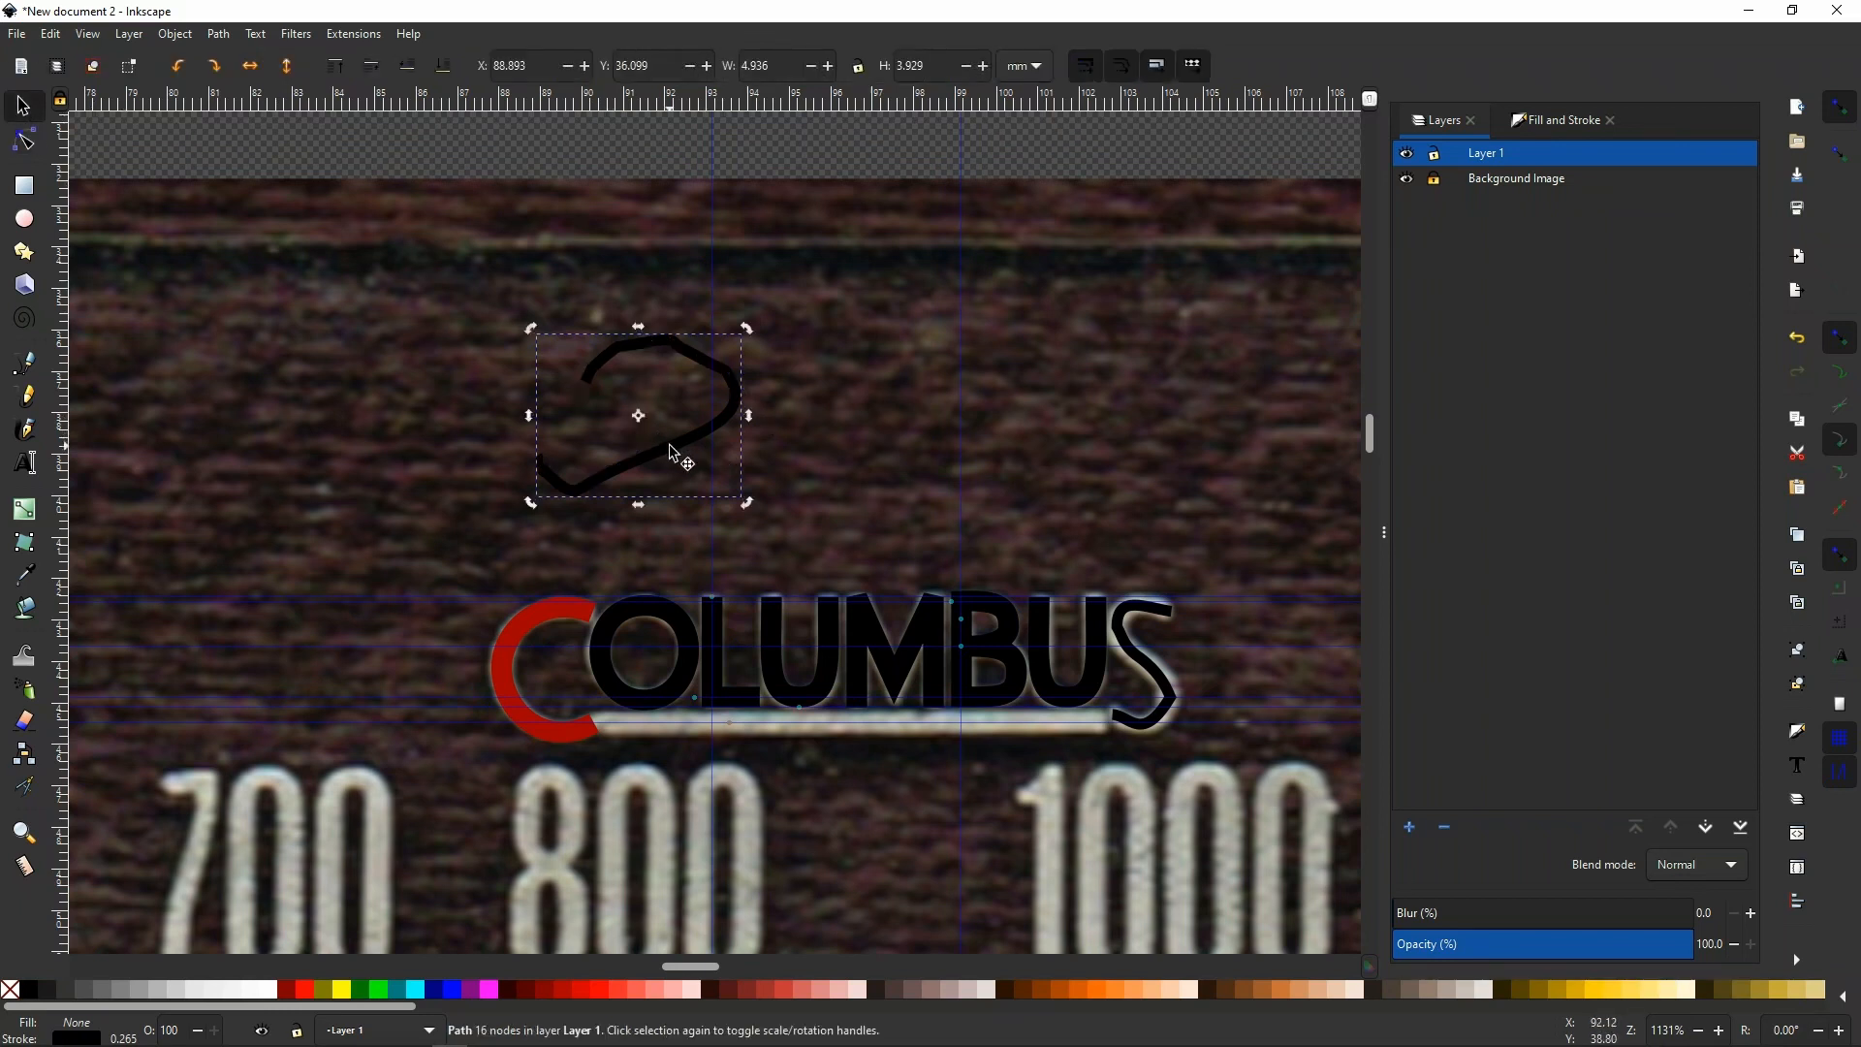
click(218, 35)
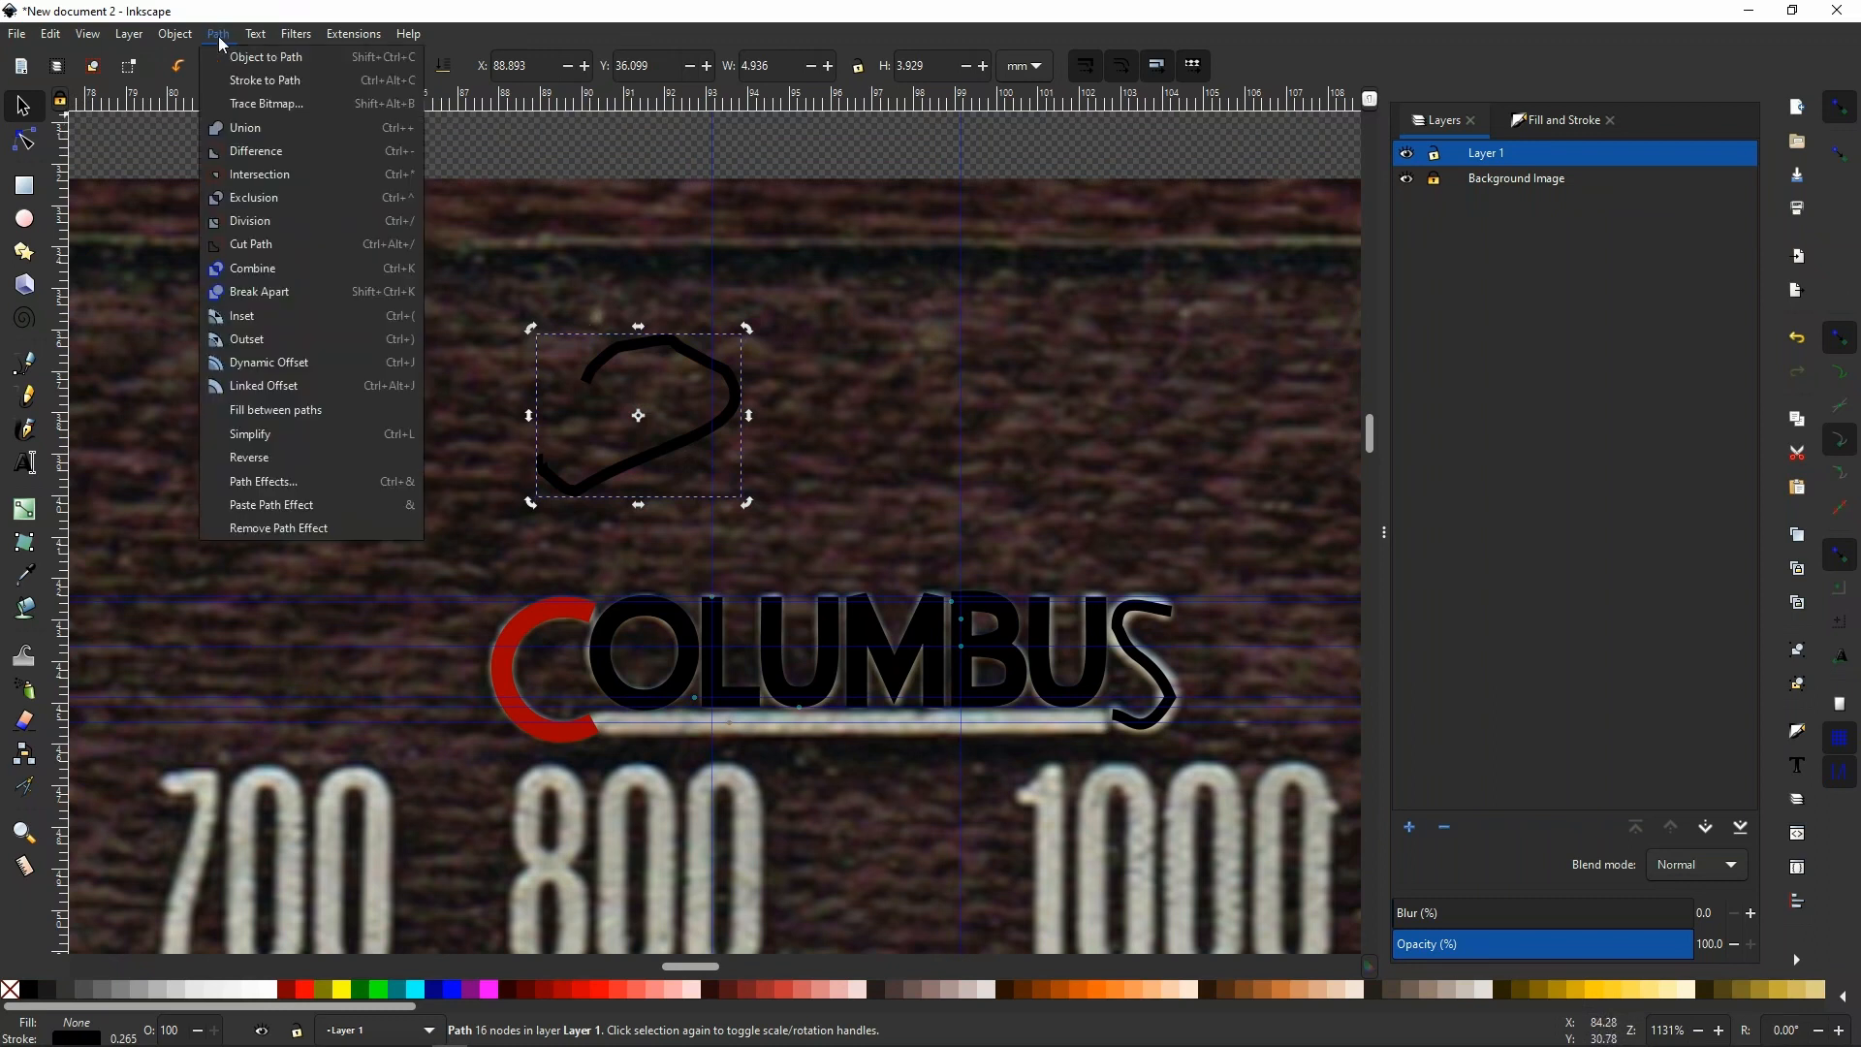
click(264, 435)
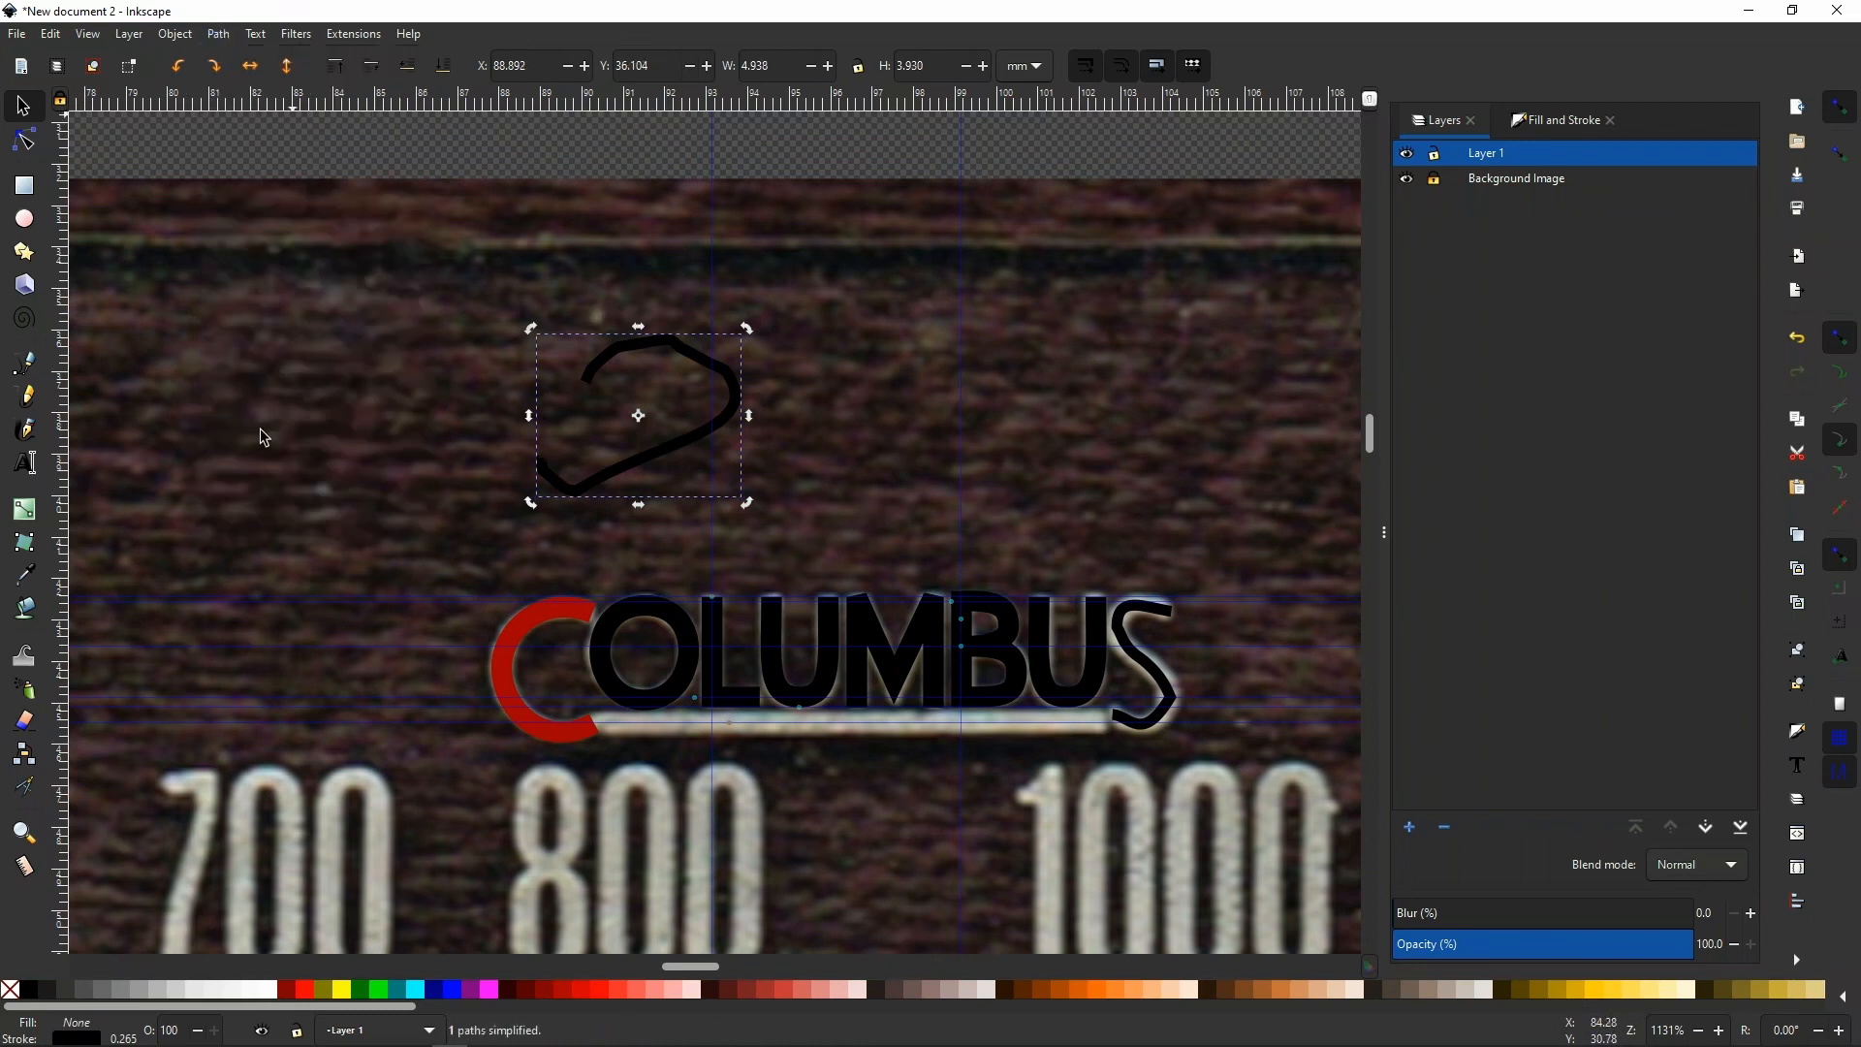
click(34, 142)
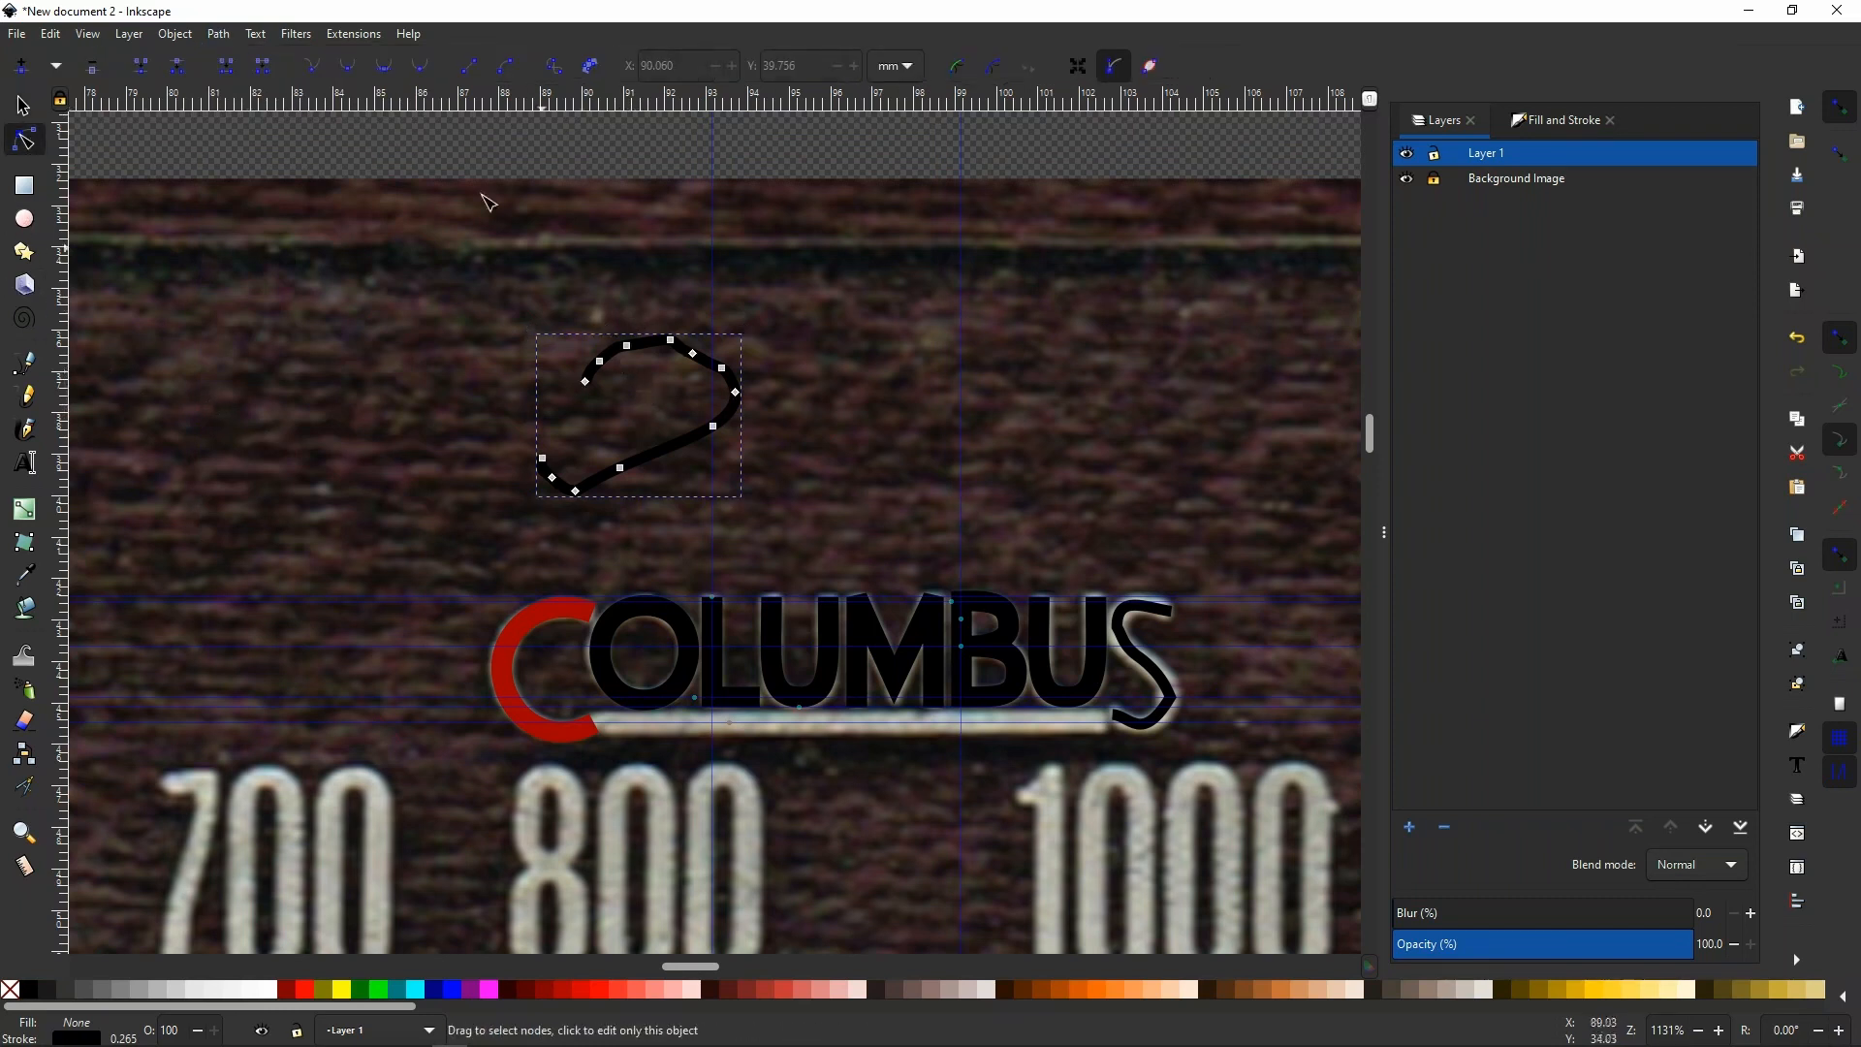
click(218, 35)
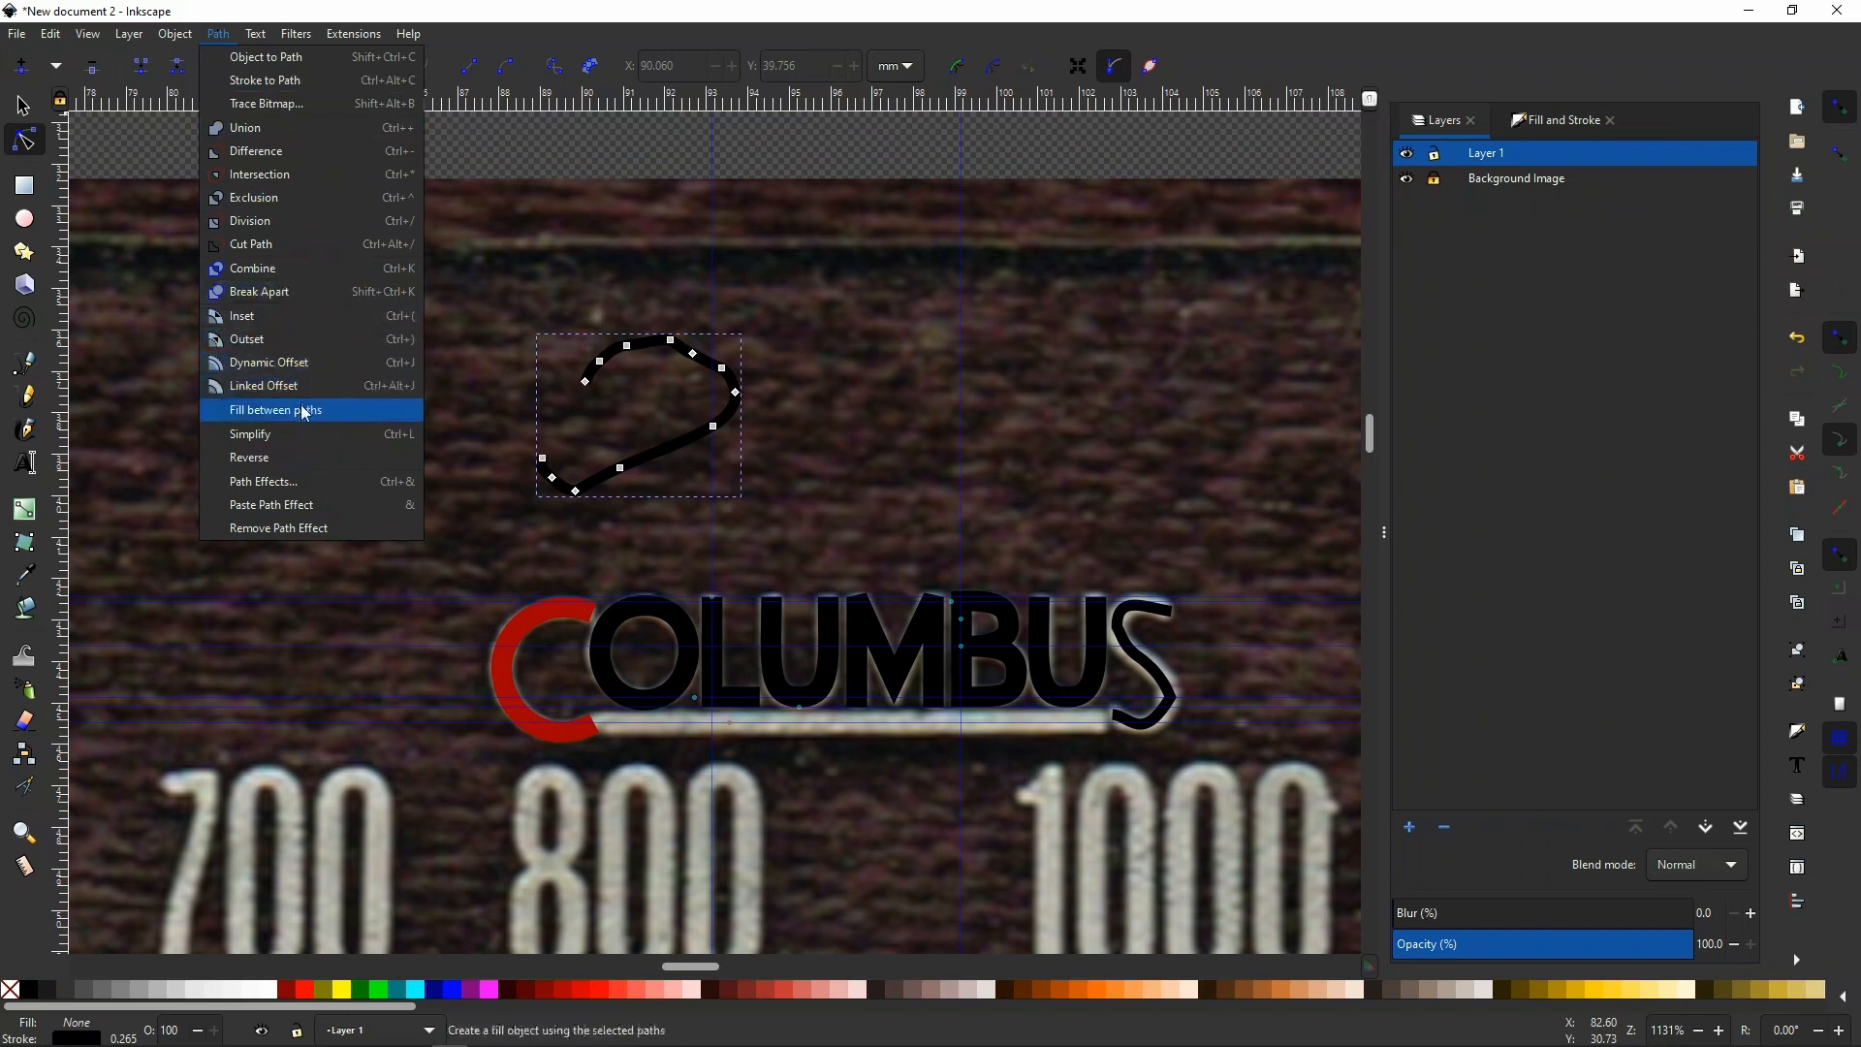
click(250, 437)
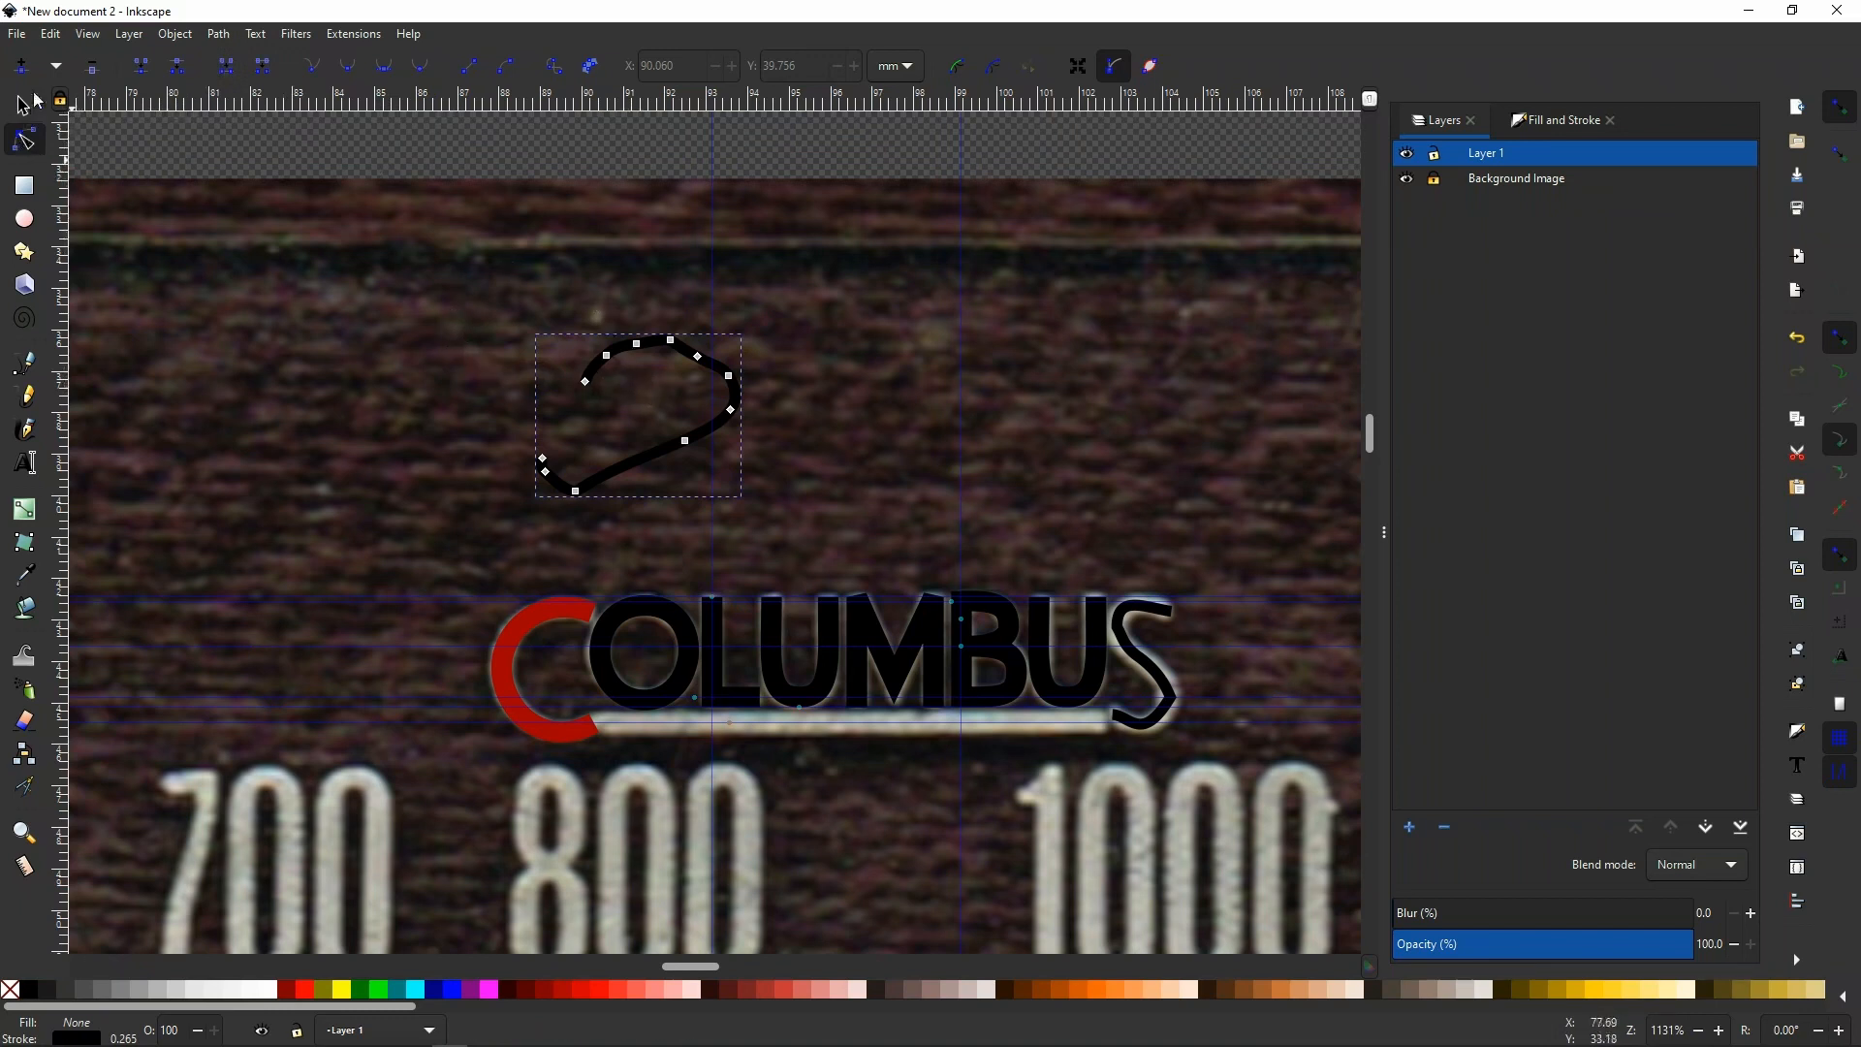
Delete the simplified practice squiggle above the lettering.
click(29, 102)
click(595, 458)
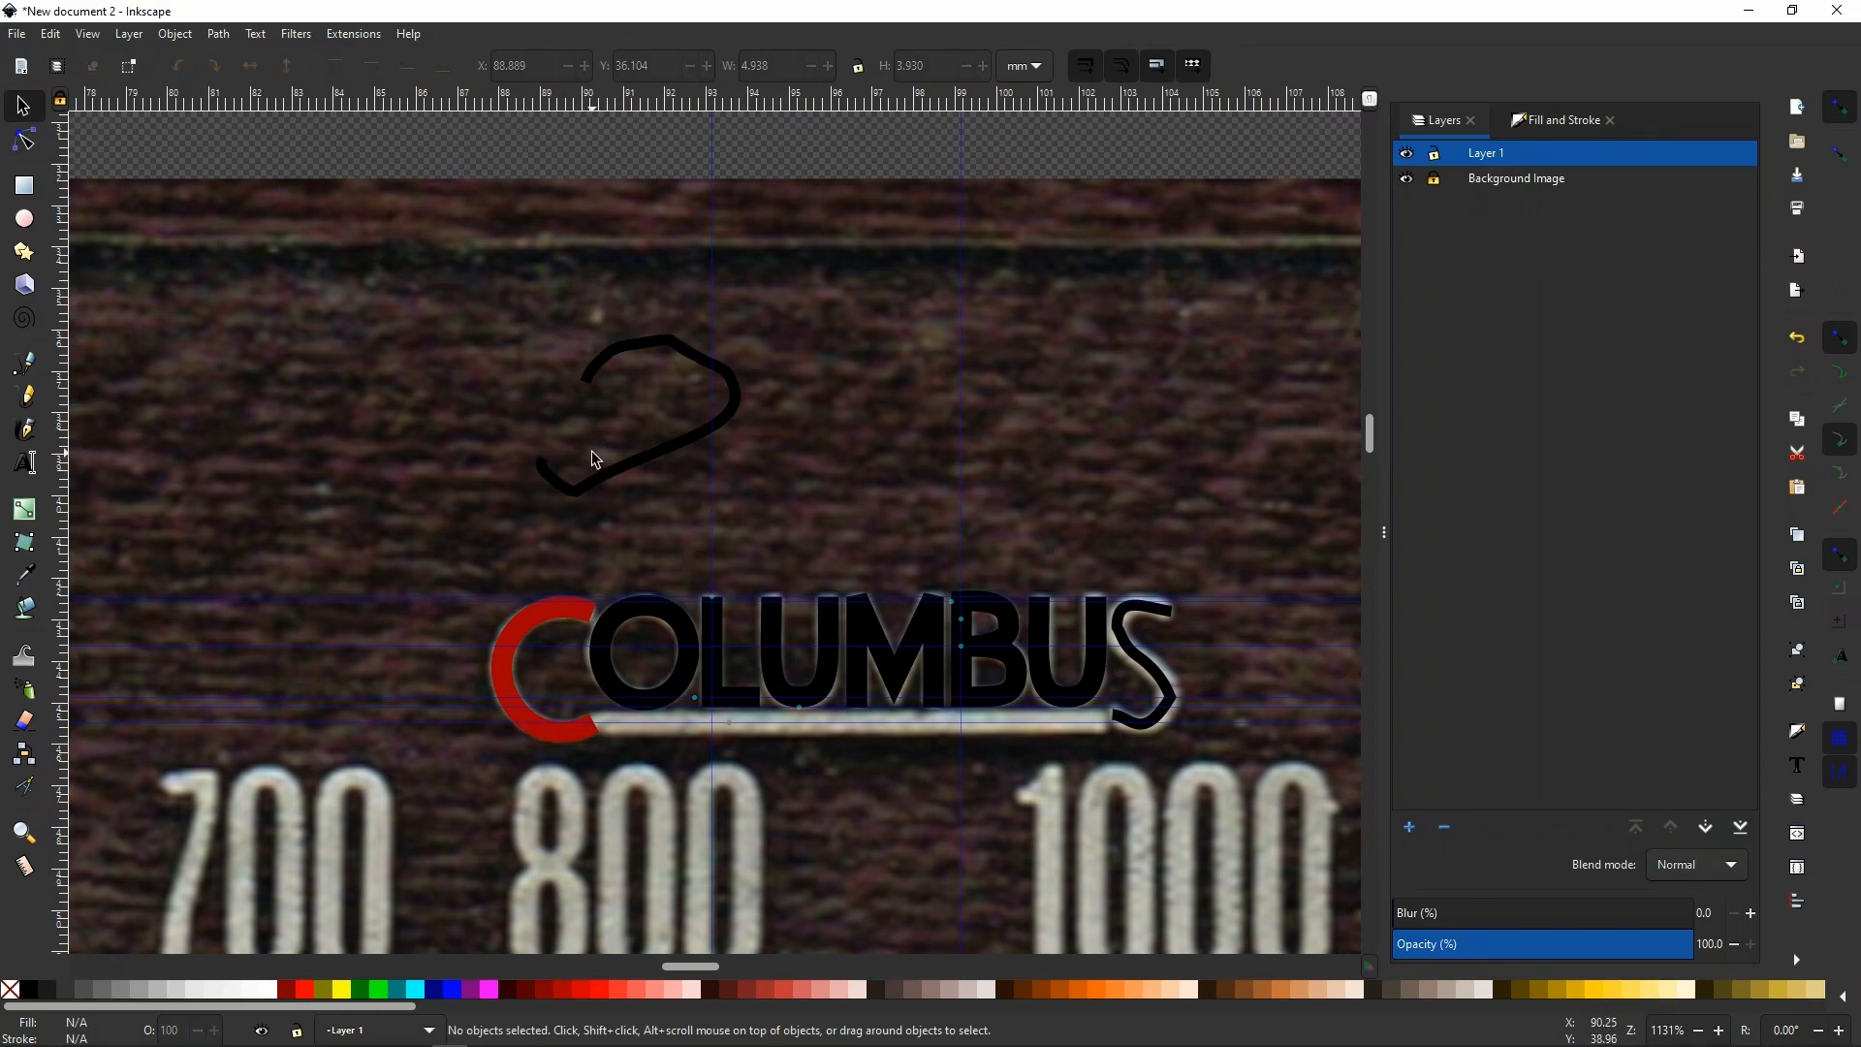
click(614, 468)
key(Delete)
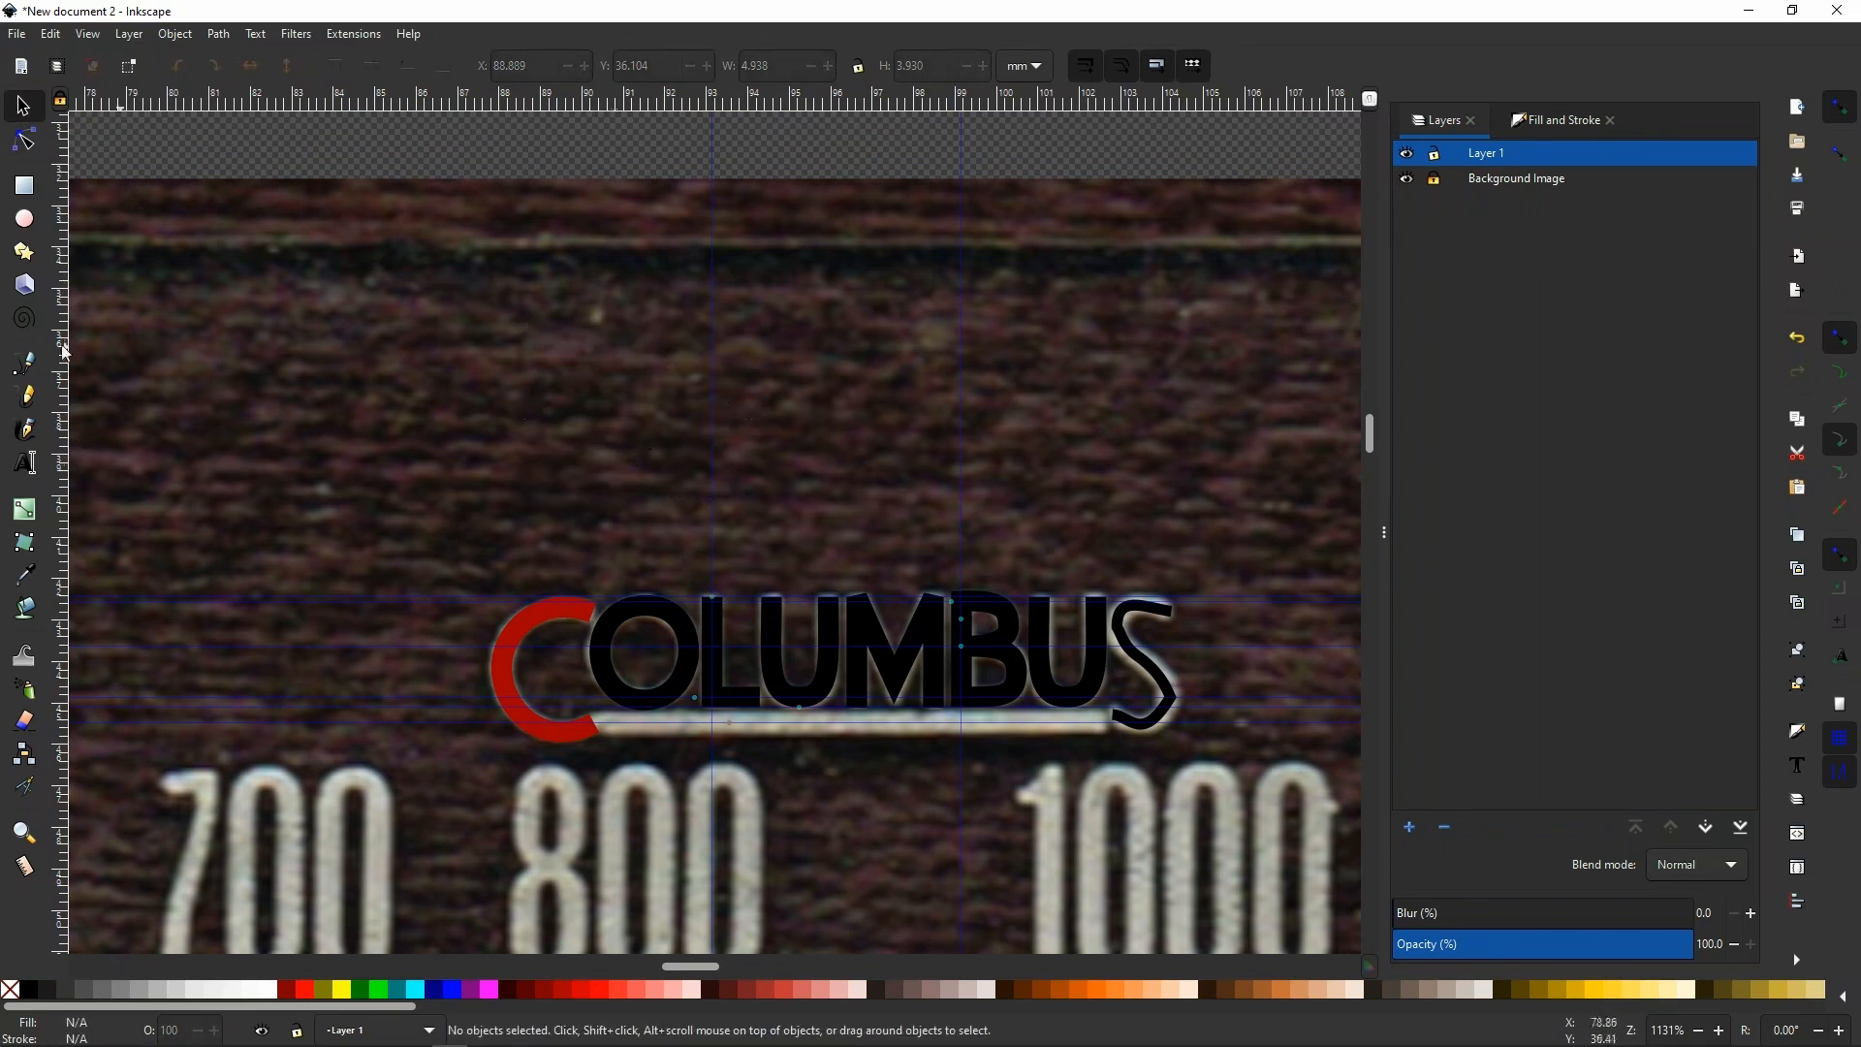
Draw a wavy freehand loop about 4.6 mm wide and 4.4 mm high above the red C, and show its nodes.
click(28, 398)
mouse_move(420, 374)
mouse_down()
mouse_move(411, 298)
mouse_move(484, 248)
mouse_move(575, 291)
mouse_move(571, 336)
mouse_move(498, 292)
mouse_move(499, 349)
mouse_move(535, 385)
mouse_move(511, 412)
mouse_move(473, 381)
mouse_move(440, 414)
mouse_move(417, 366)
mouse_up()
key(n)
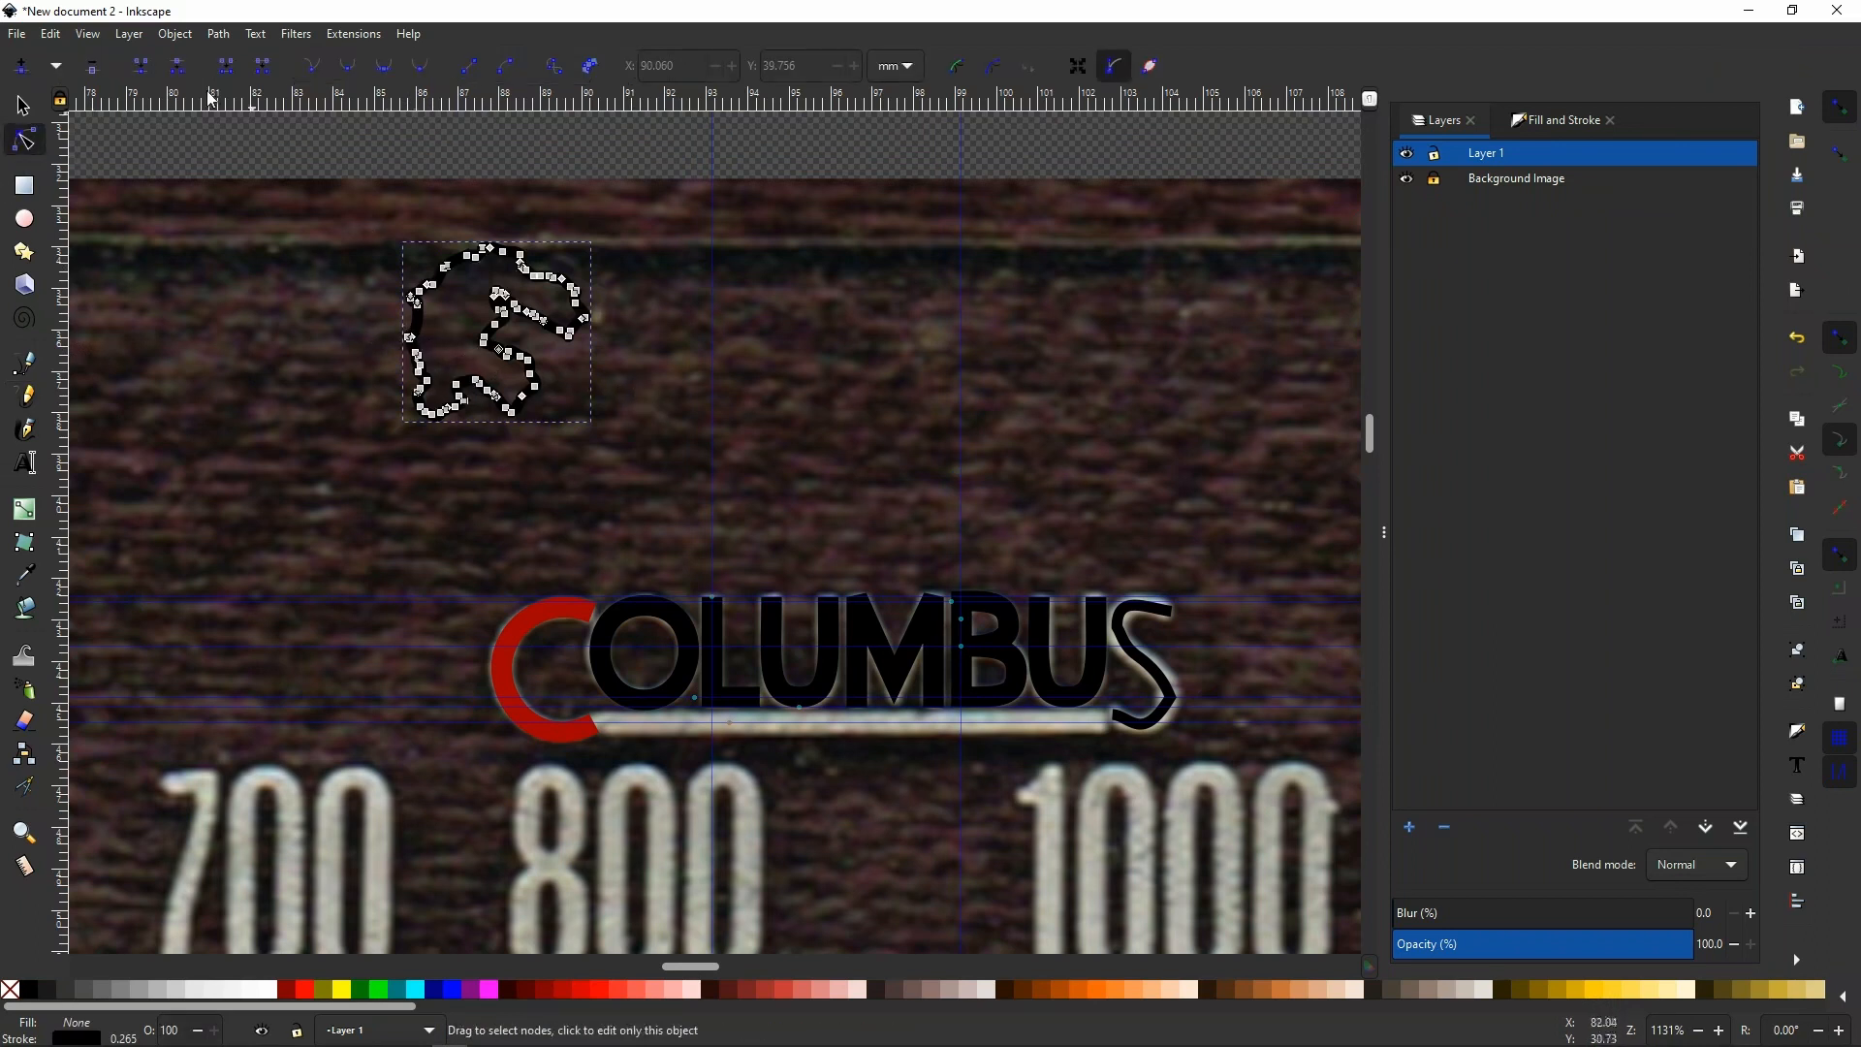
Apply Simplify twice to the wavy freehand loop to reduce its nodes.
click(230, 35)
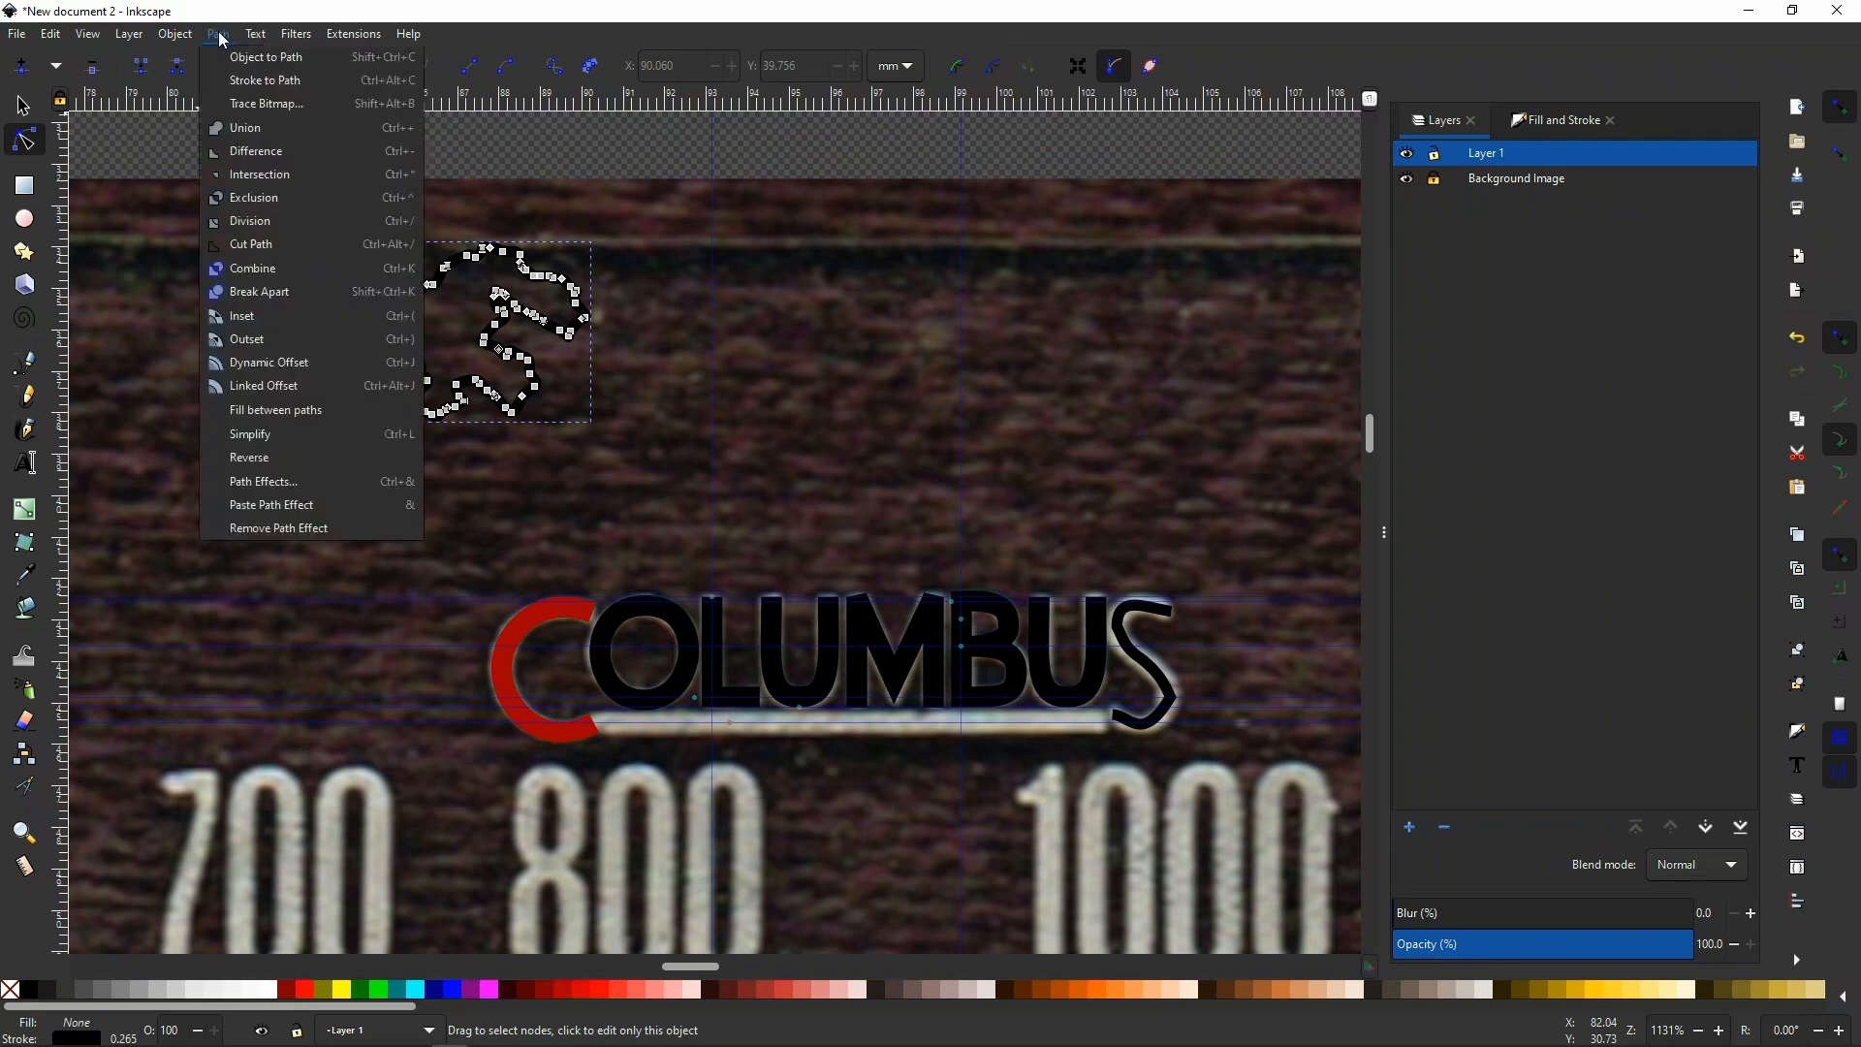
click(263, 436)
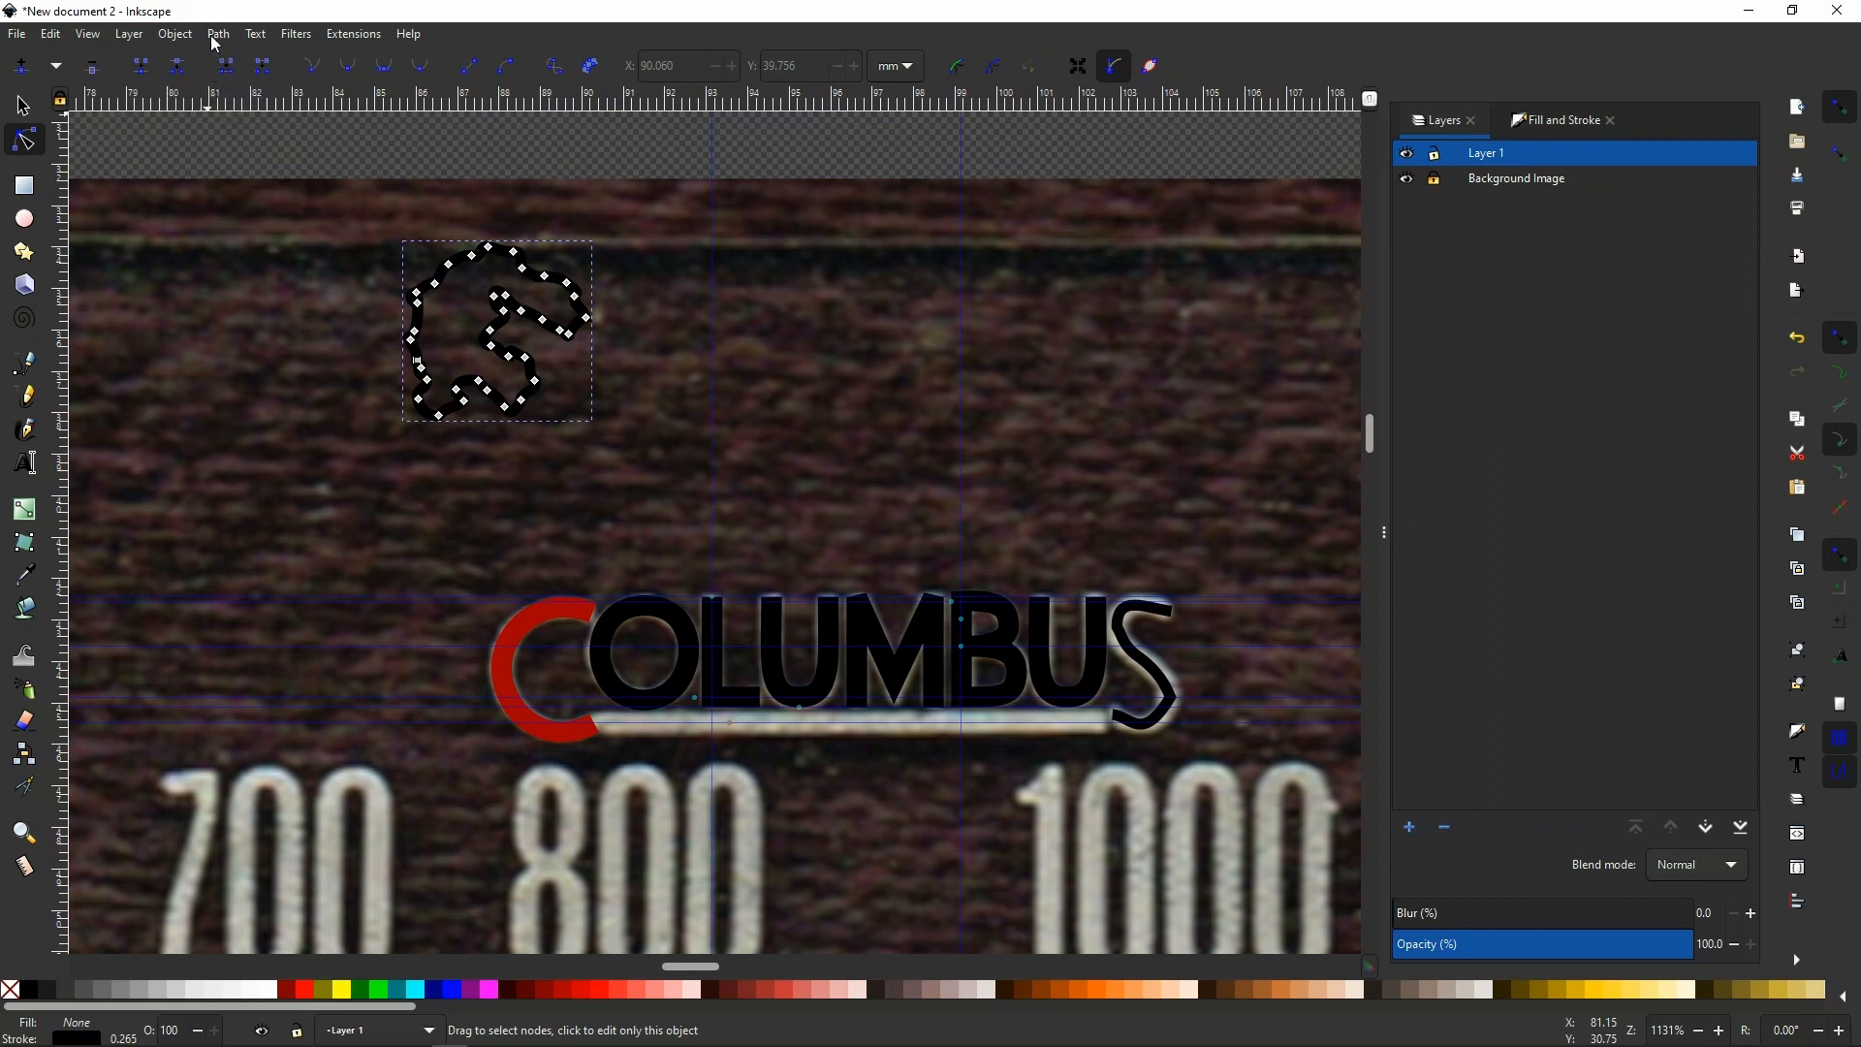
click(219, 34)
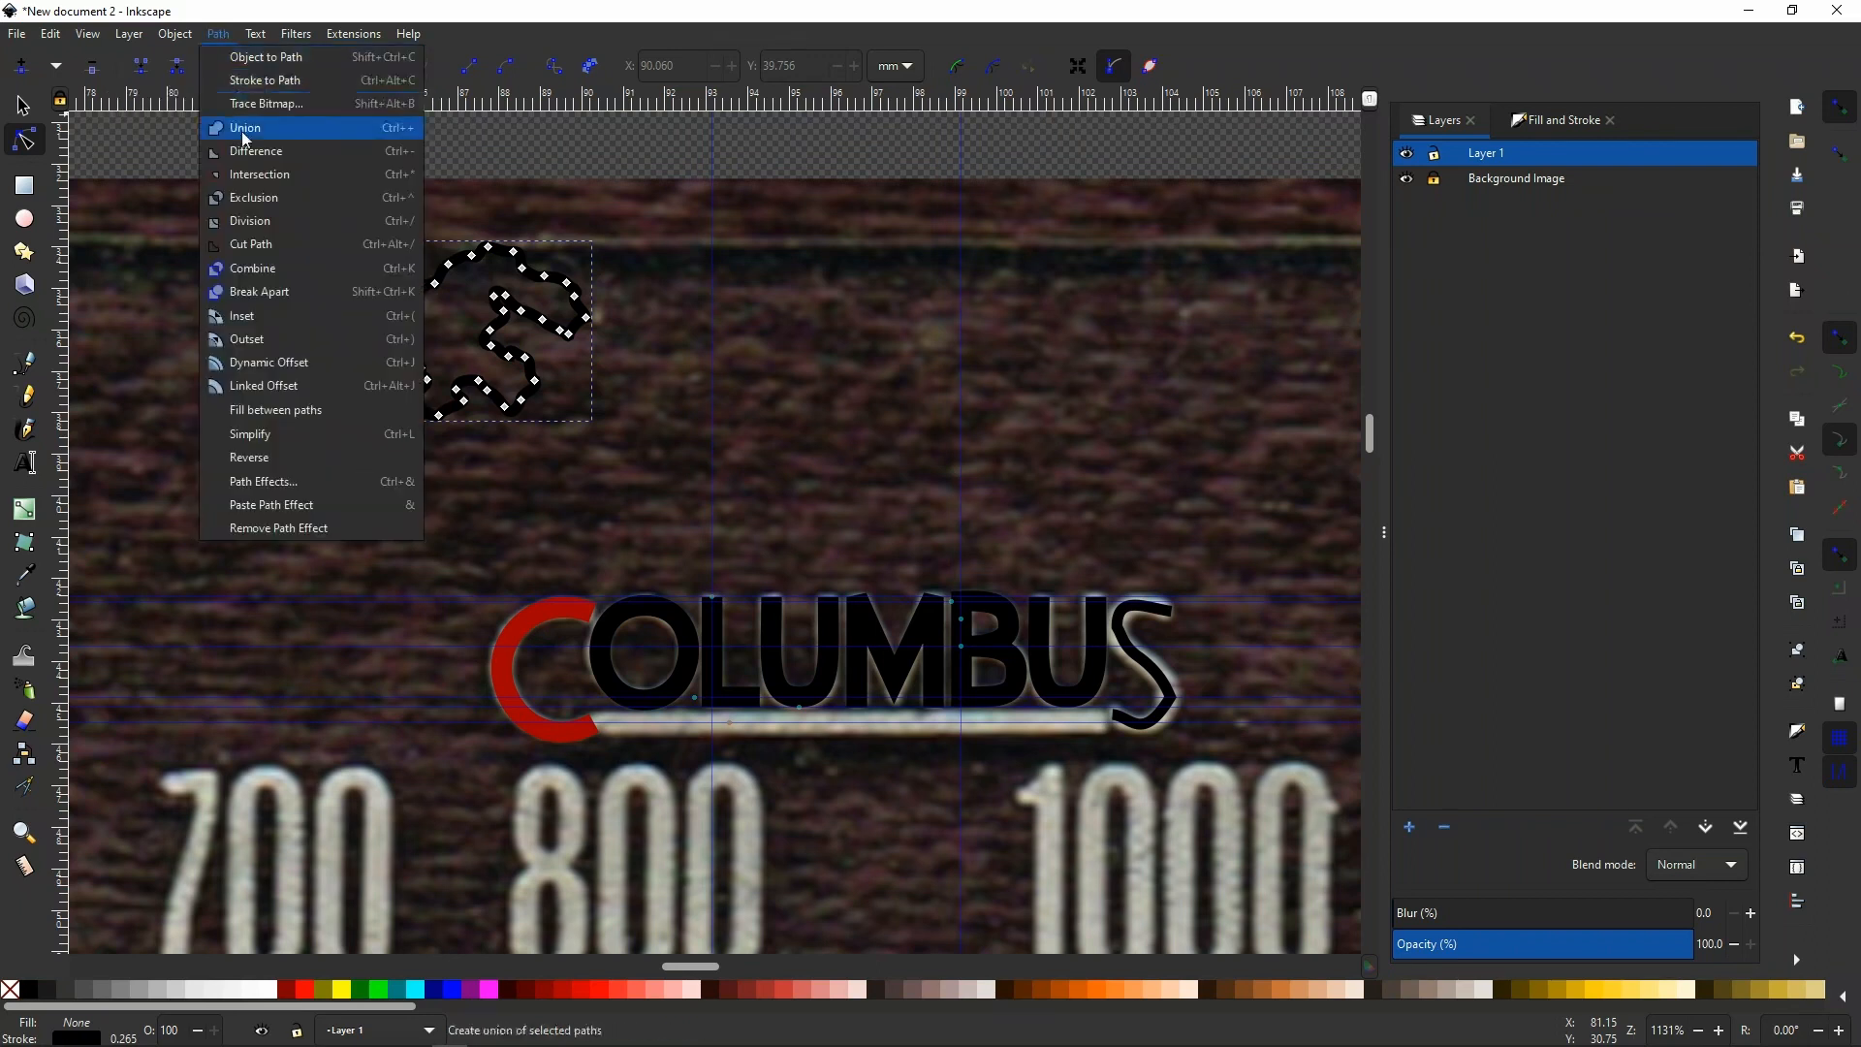
click(250, 435)
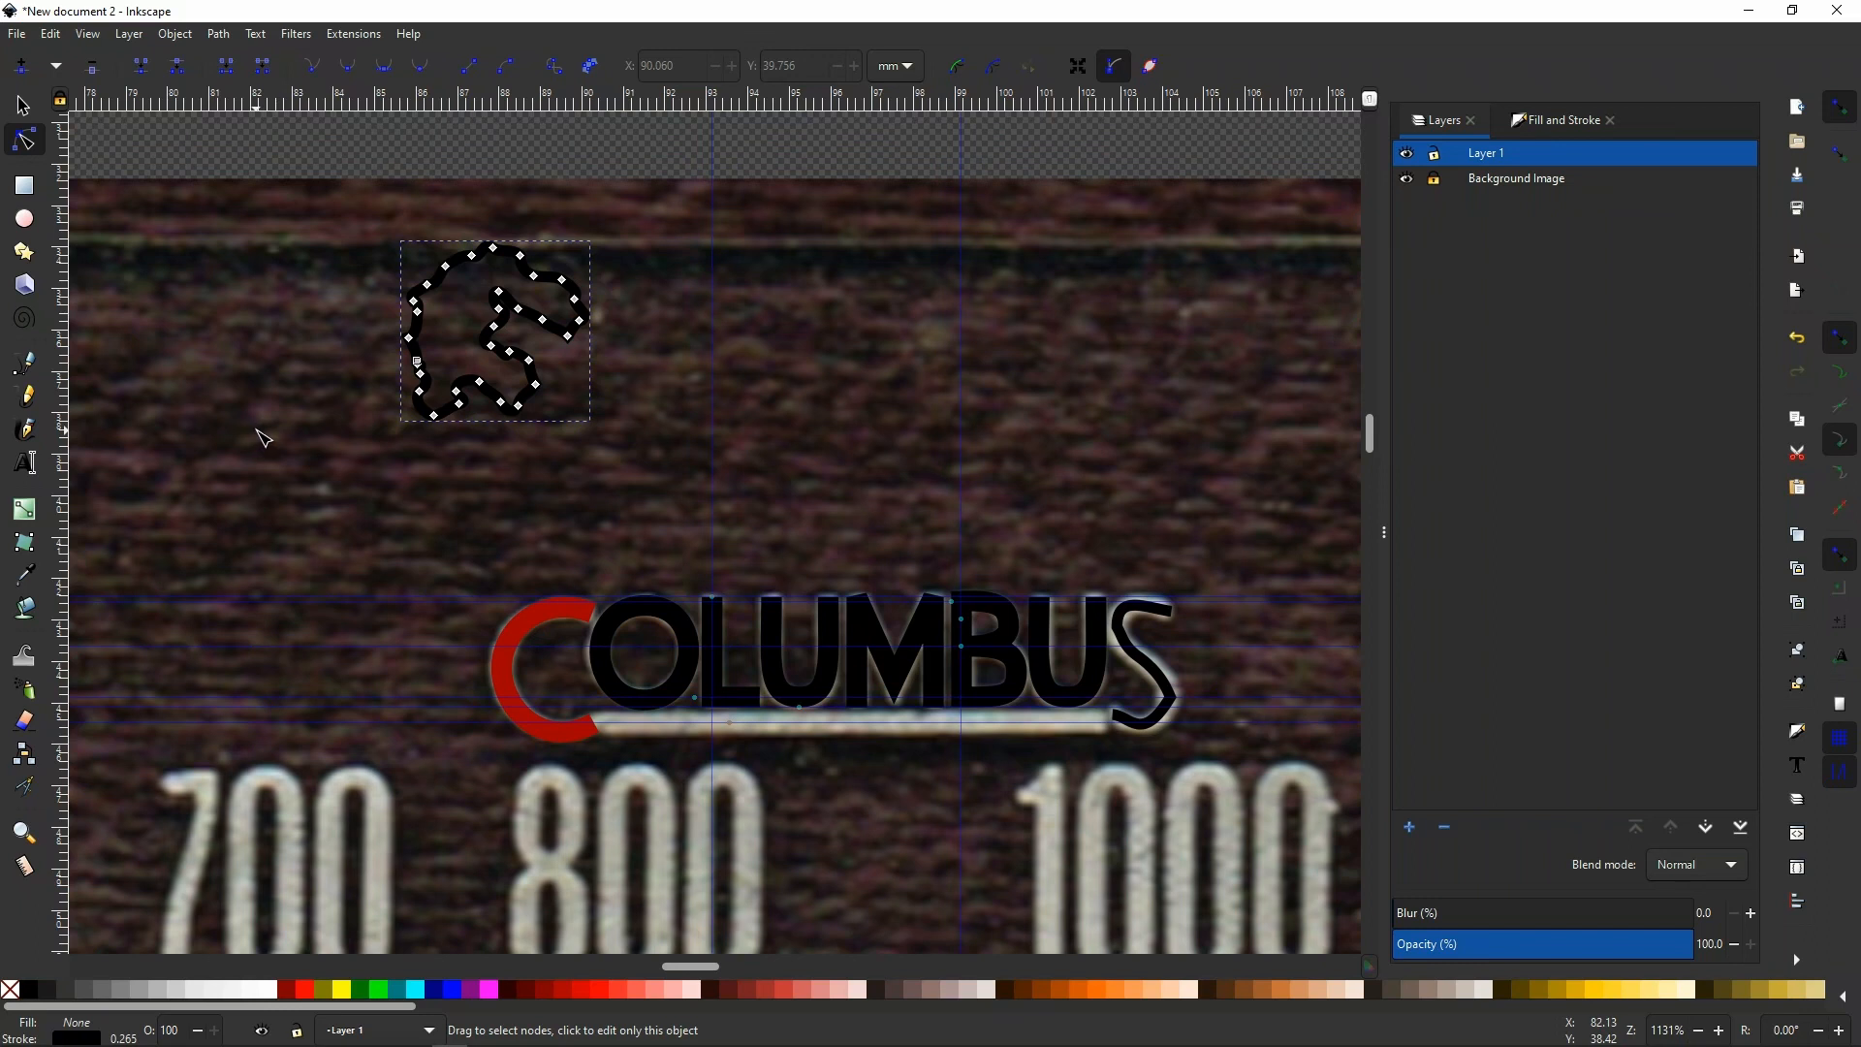
Inspect the simplified wavy loop up close and delete it.
scroll(459, 281, up, 3)
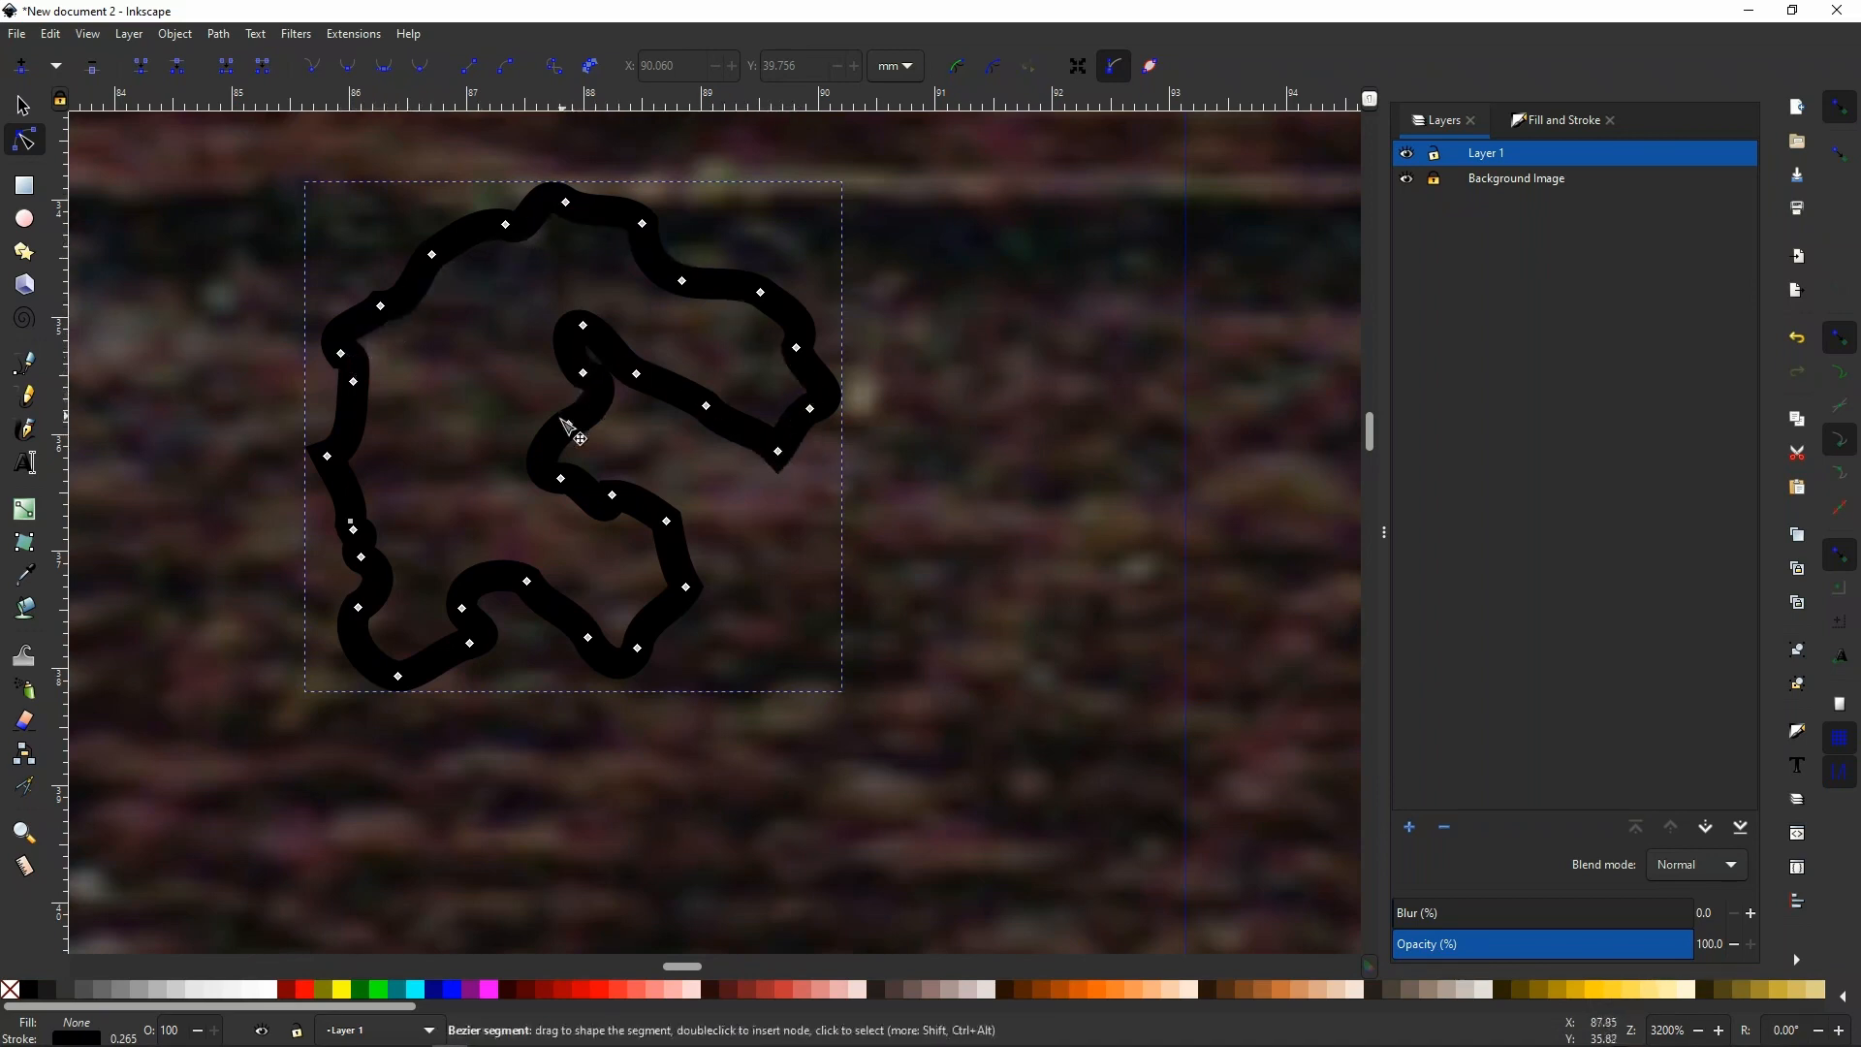
ctrl+scroll(669, 560, down, 2)
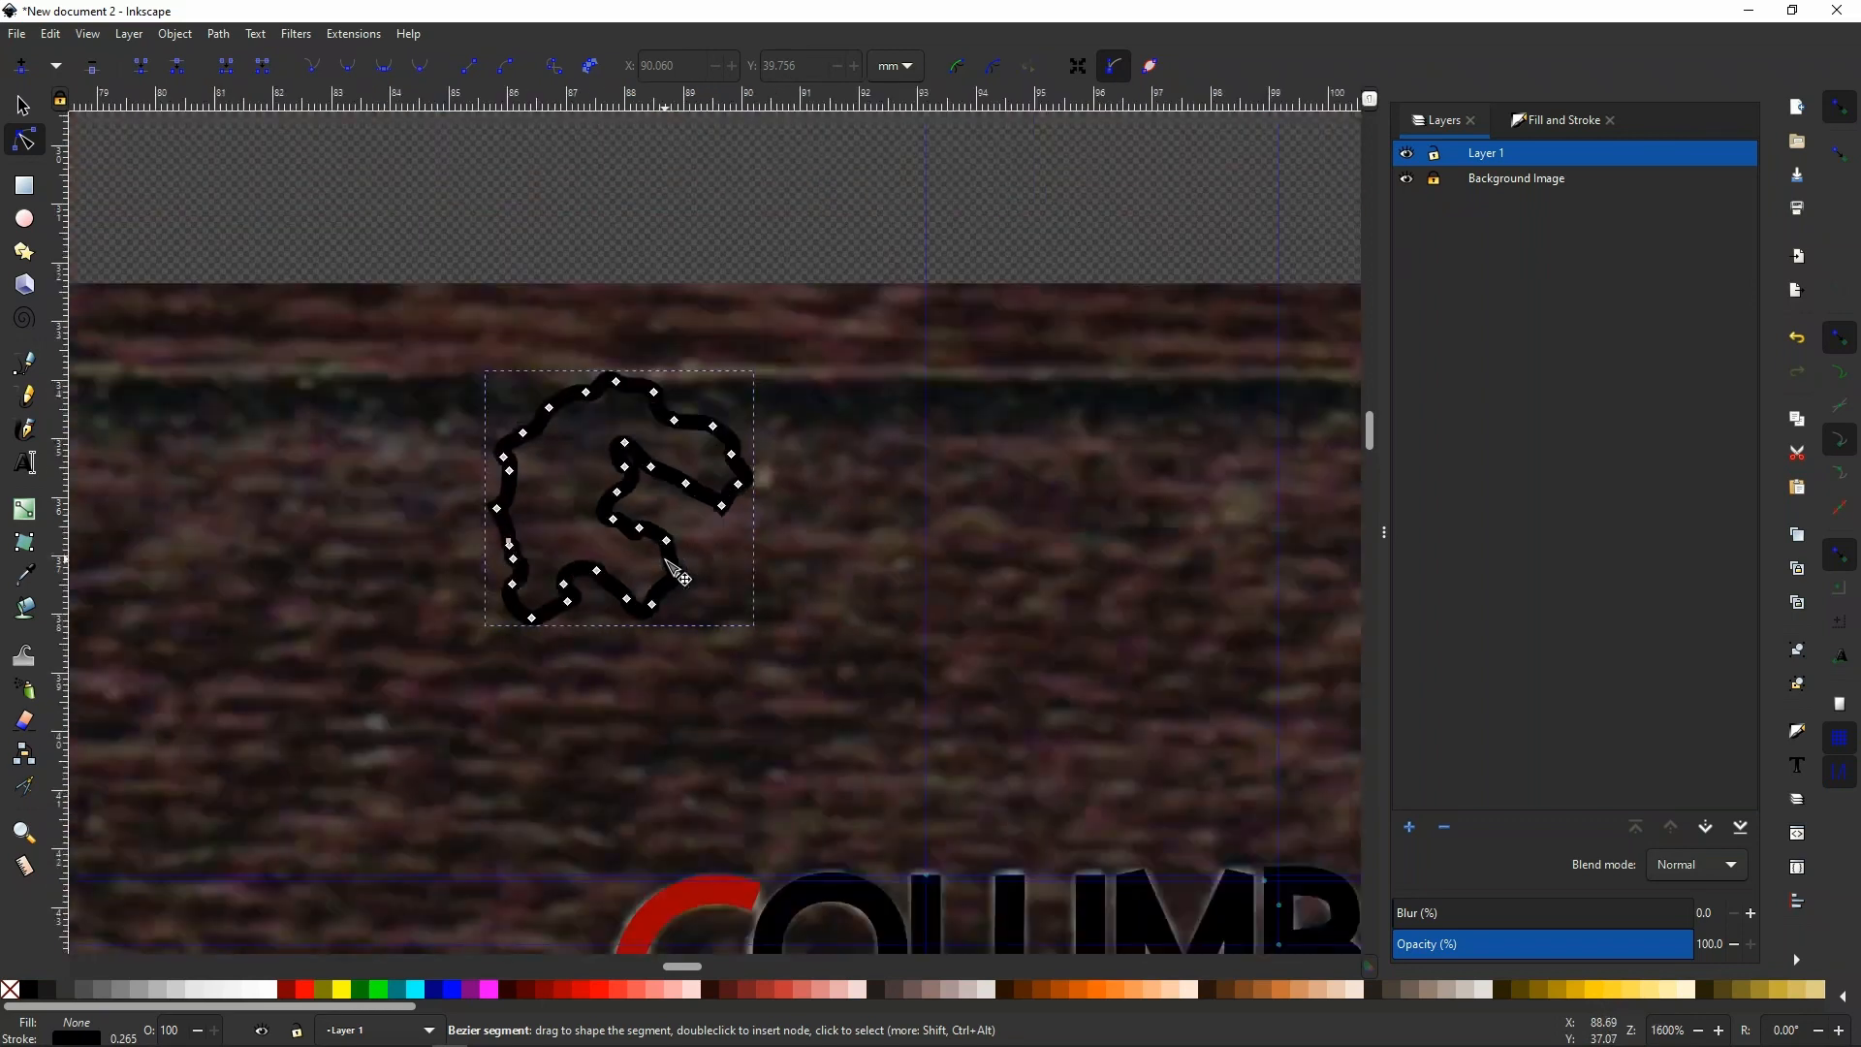
ctrl+scroll(669, 557, down, 1)
click(25, 103)
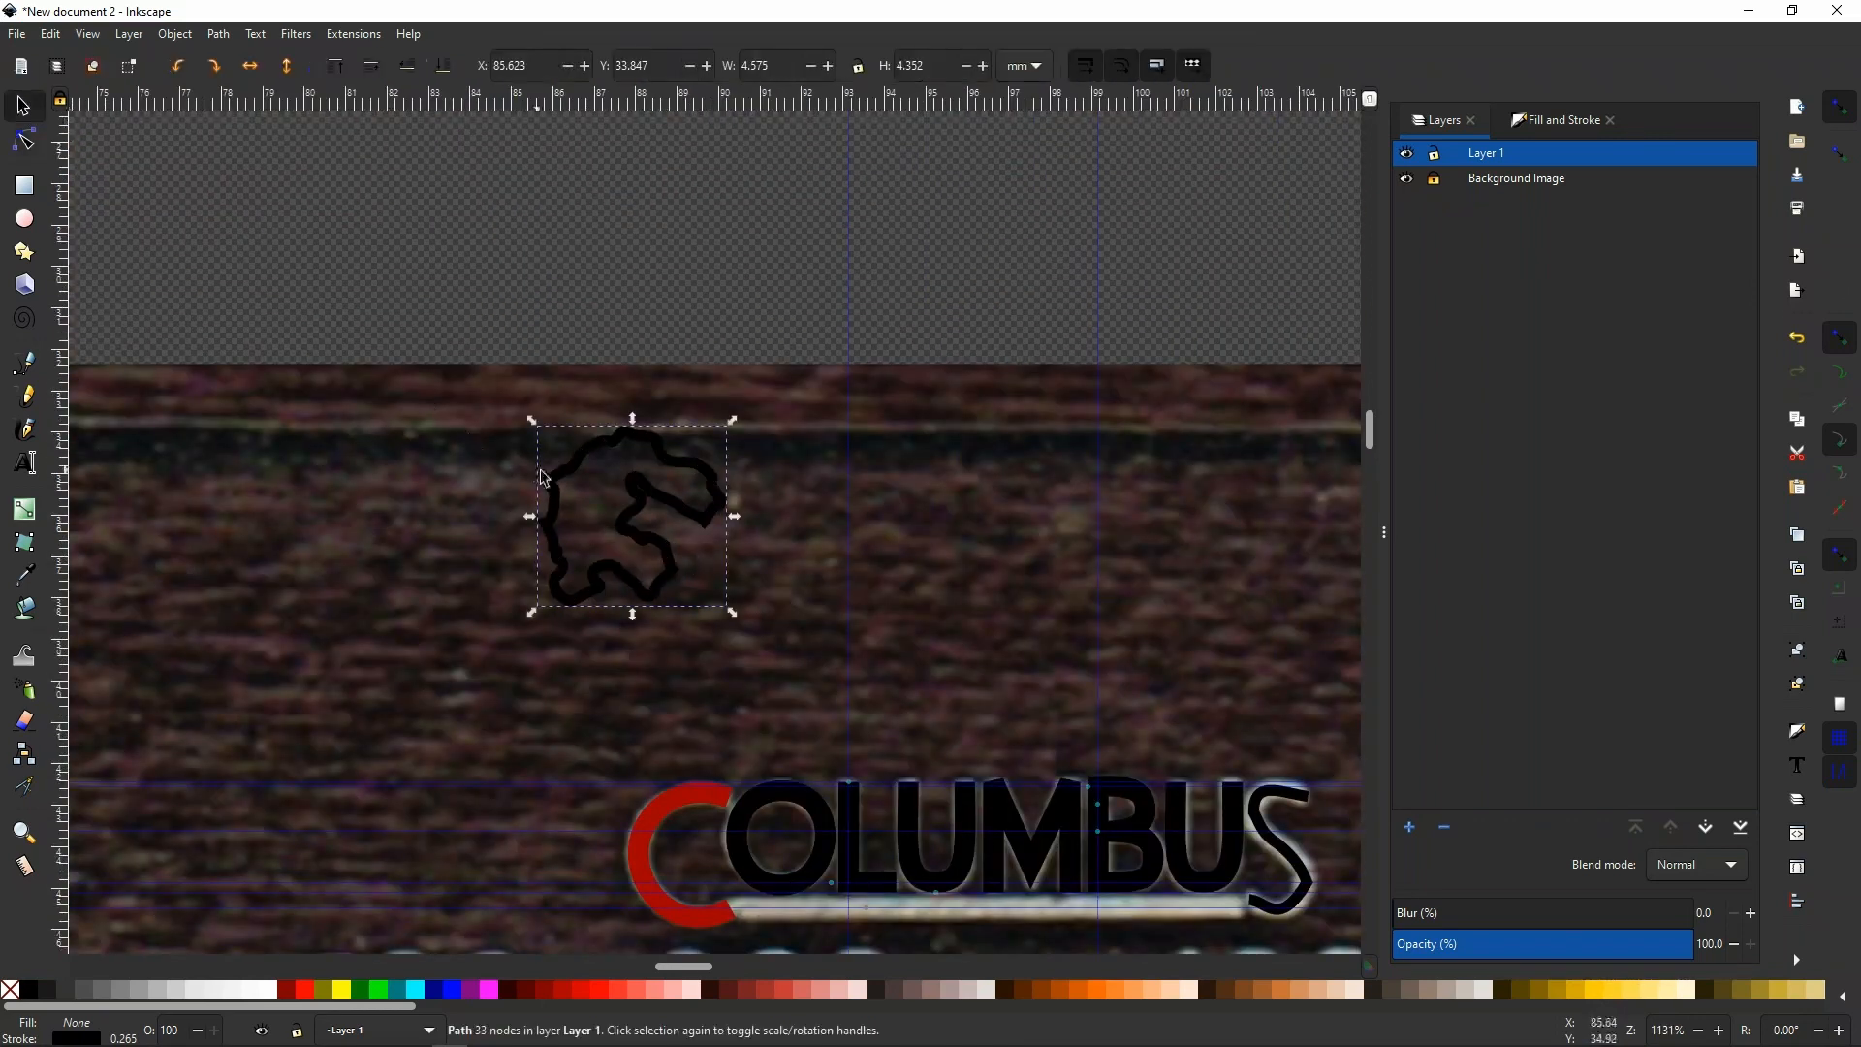
key(Delete)
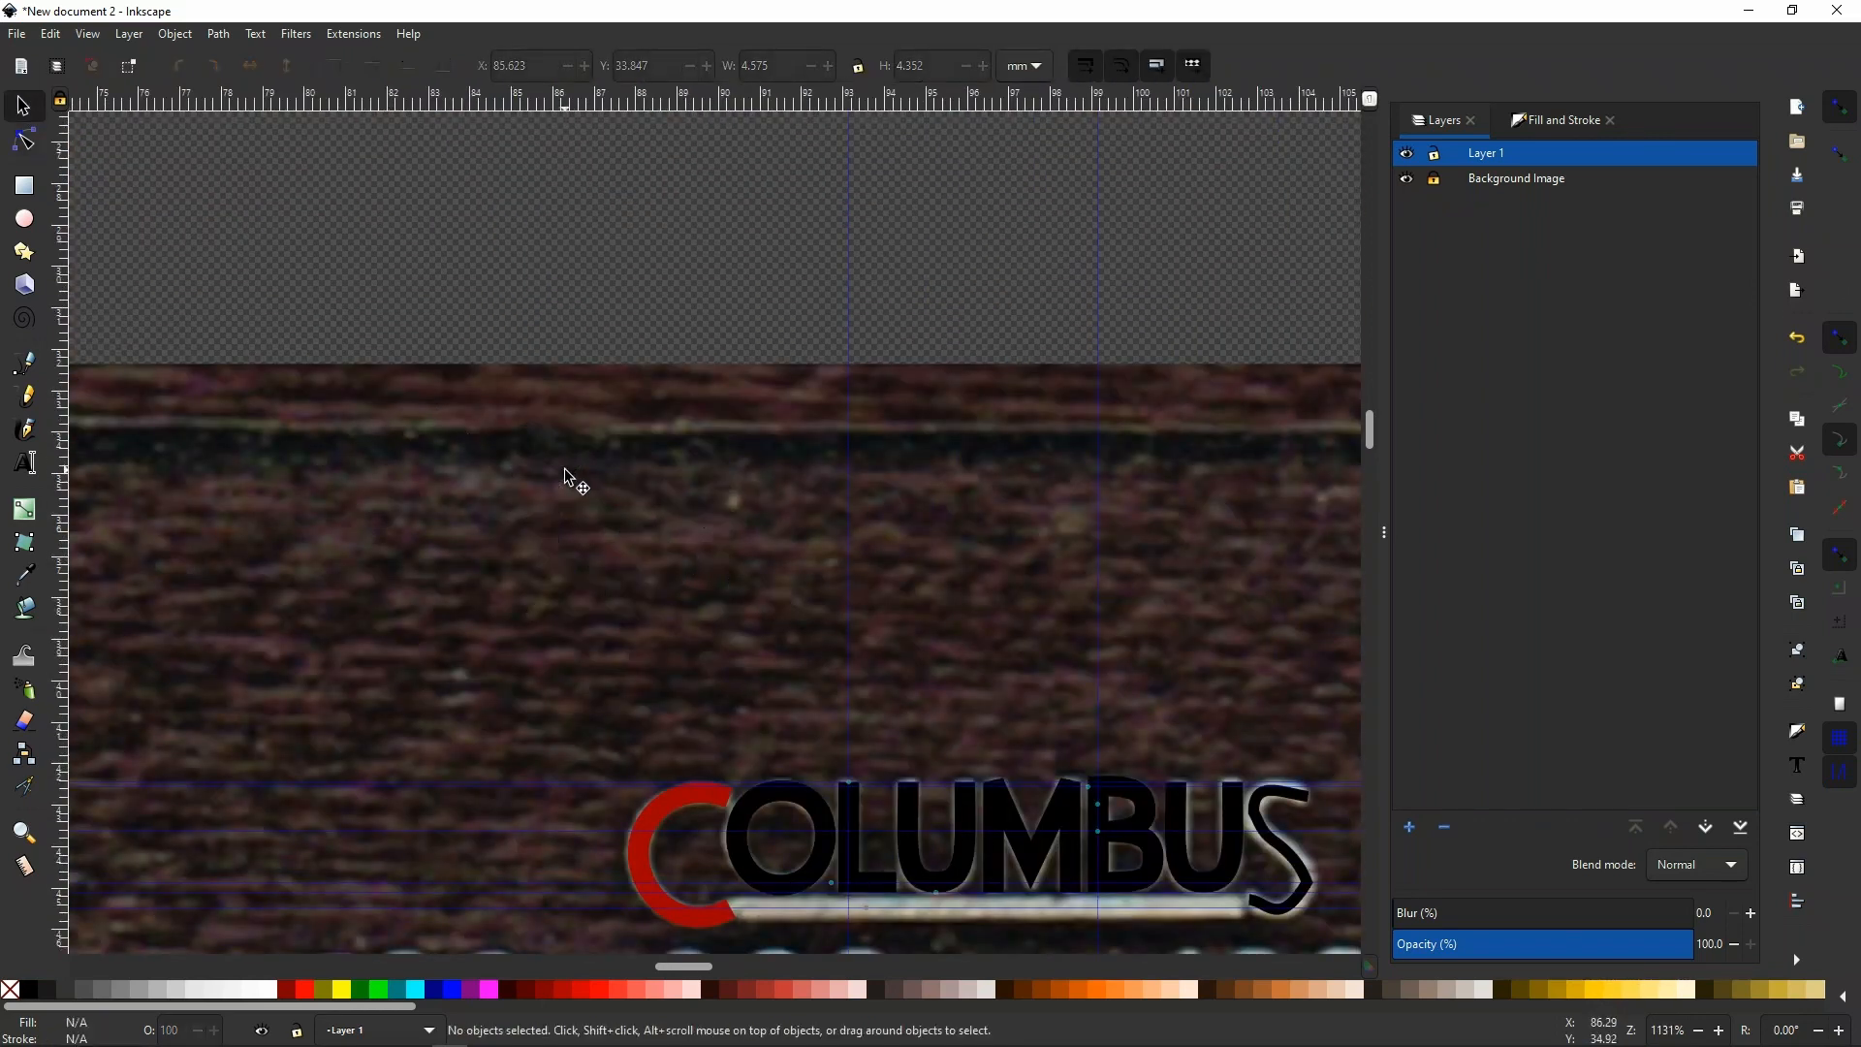
Open the traced S for node editing and reshape the end of its upper arc to follow the scanned letter.
ctrl+scroll(581, 455, down, 3)
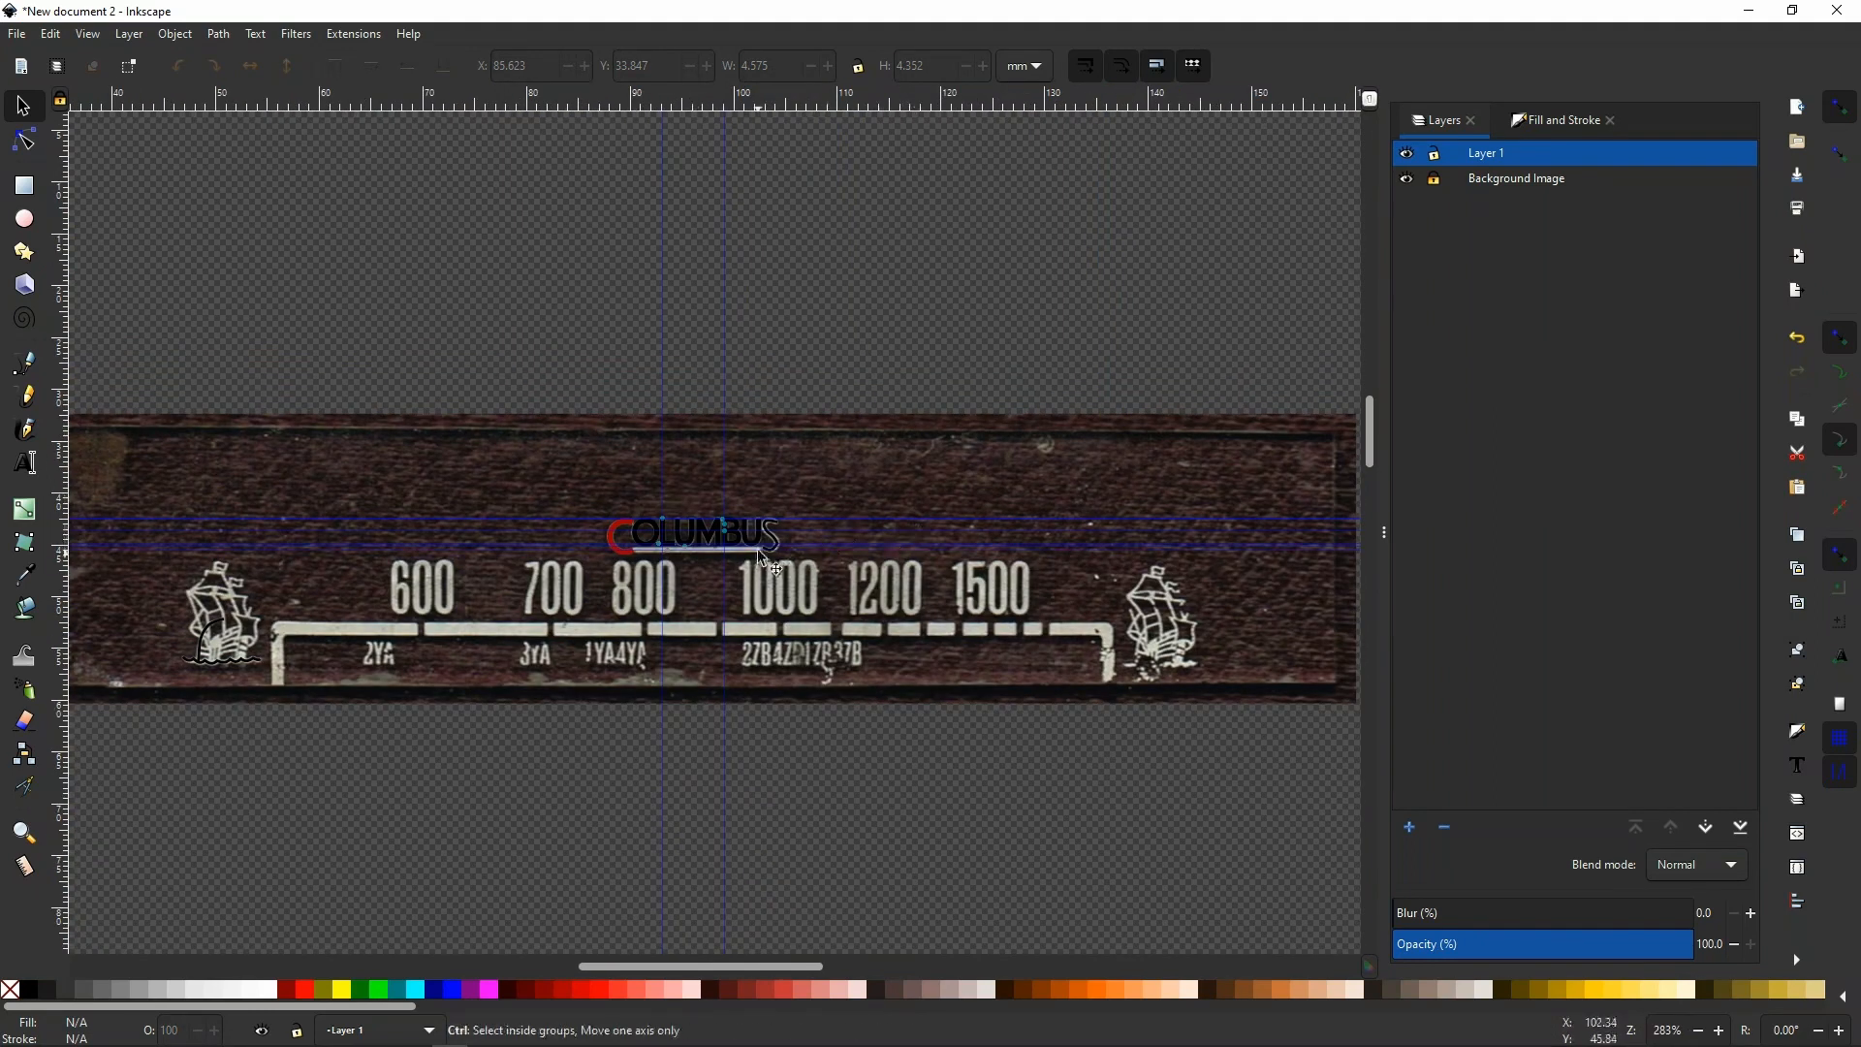
ctrl+scroll(766, 543, up, 2)
ctrl+scroll(780, 531, up, 5)
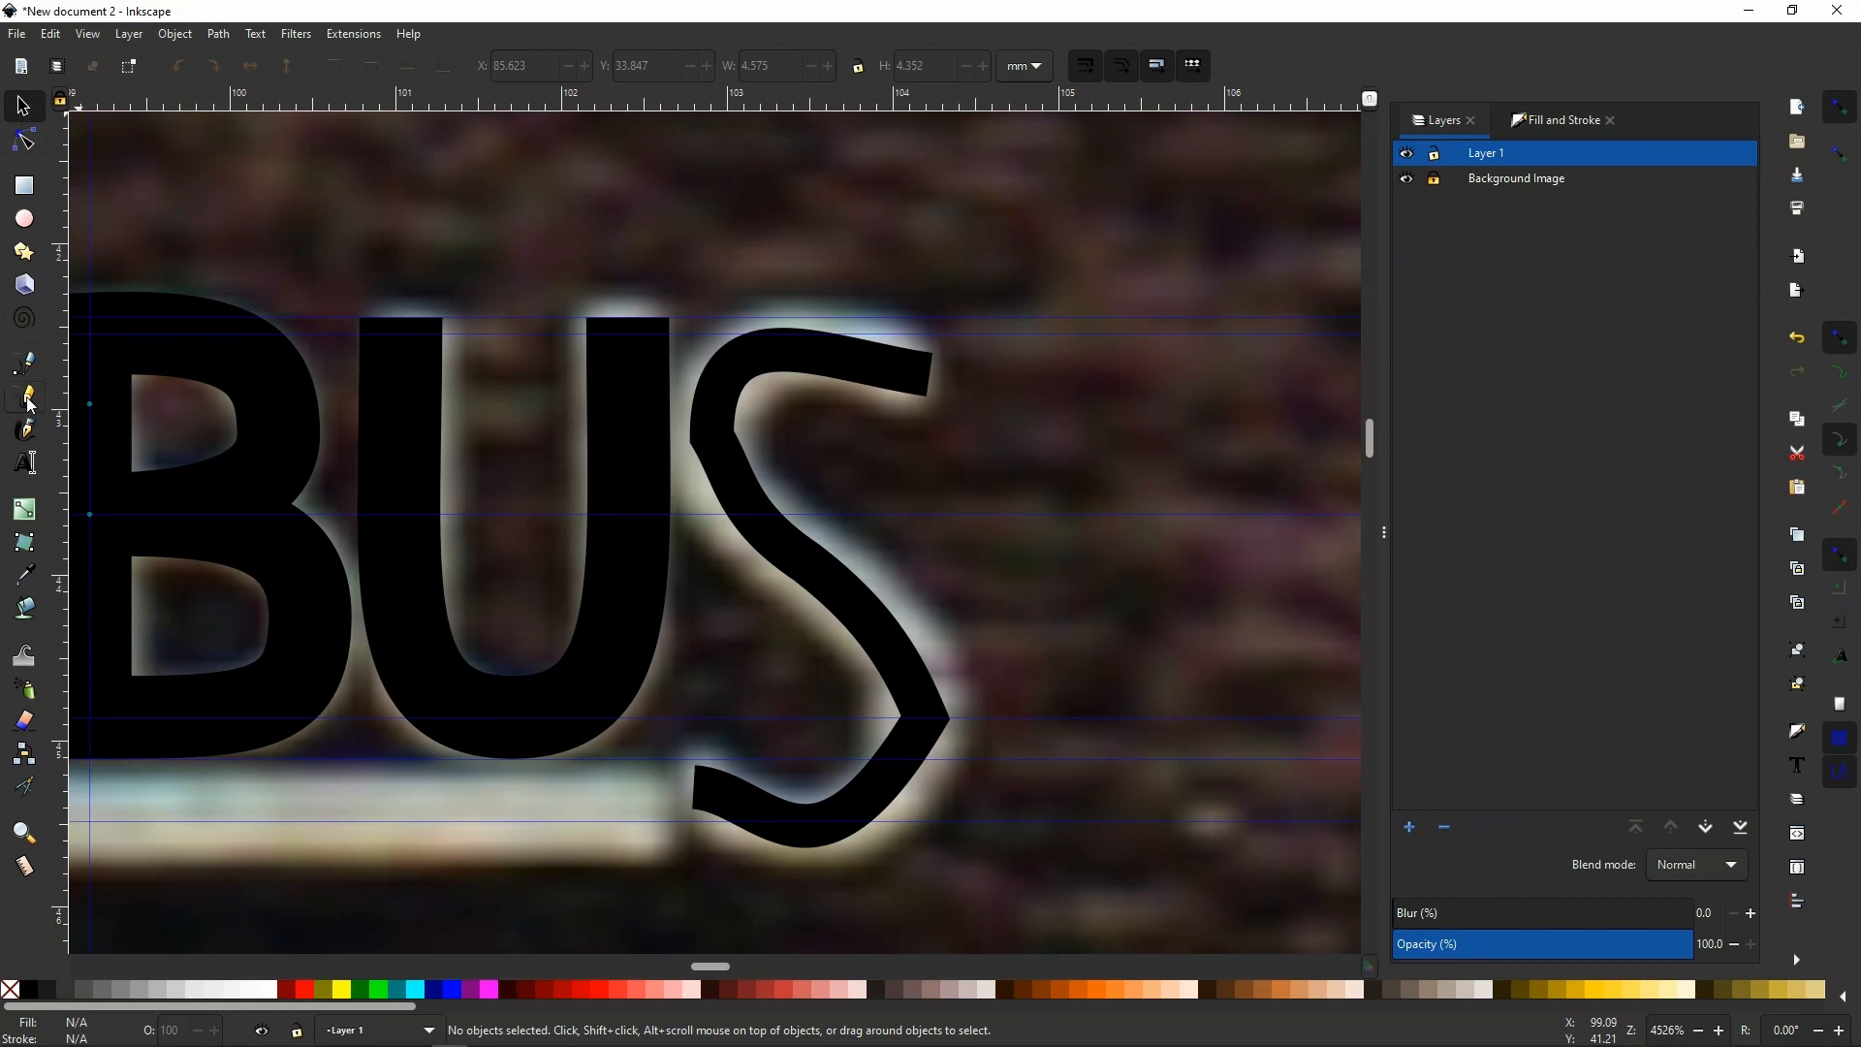
click(23, 145)
click(771, 361)
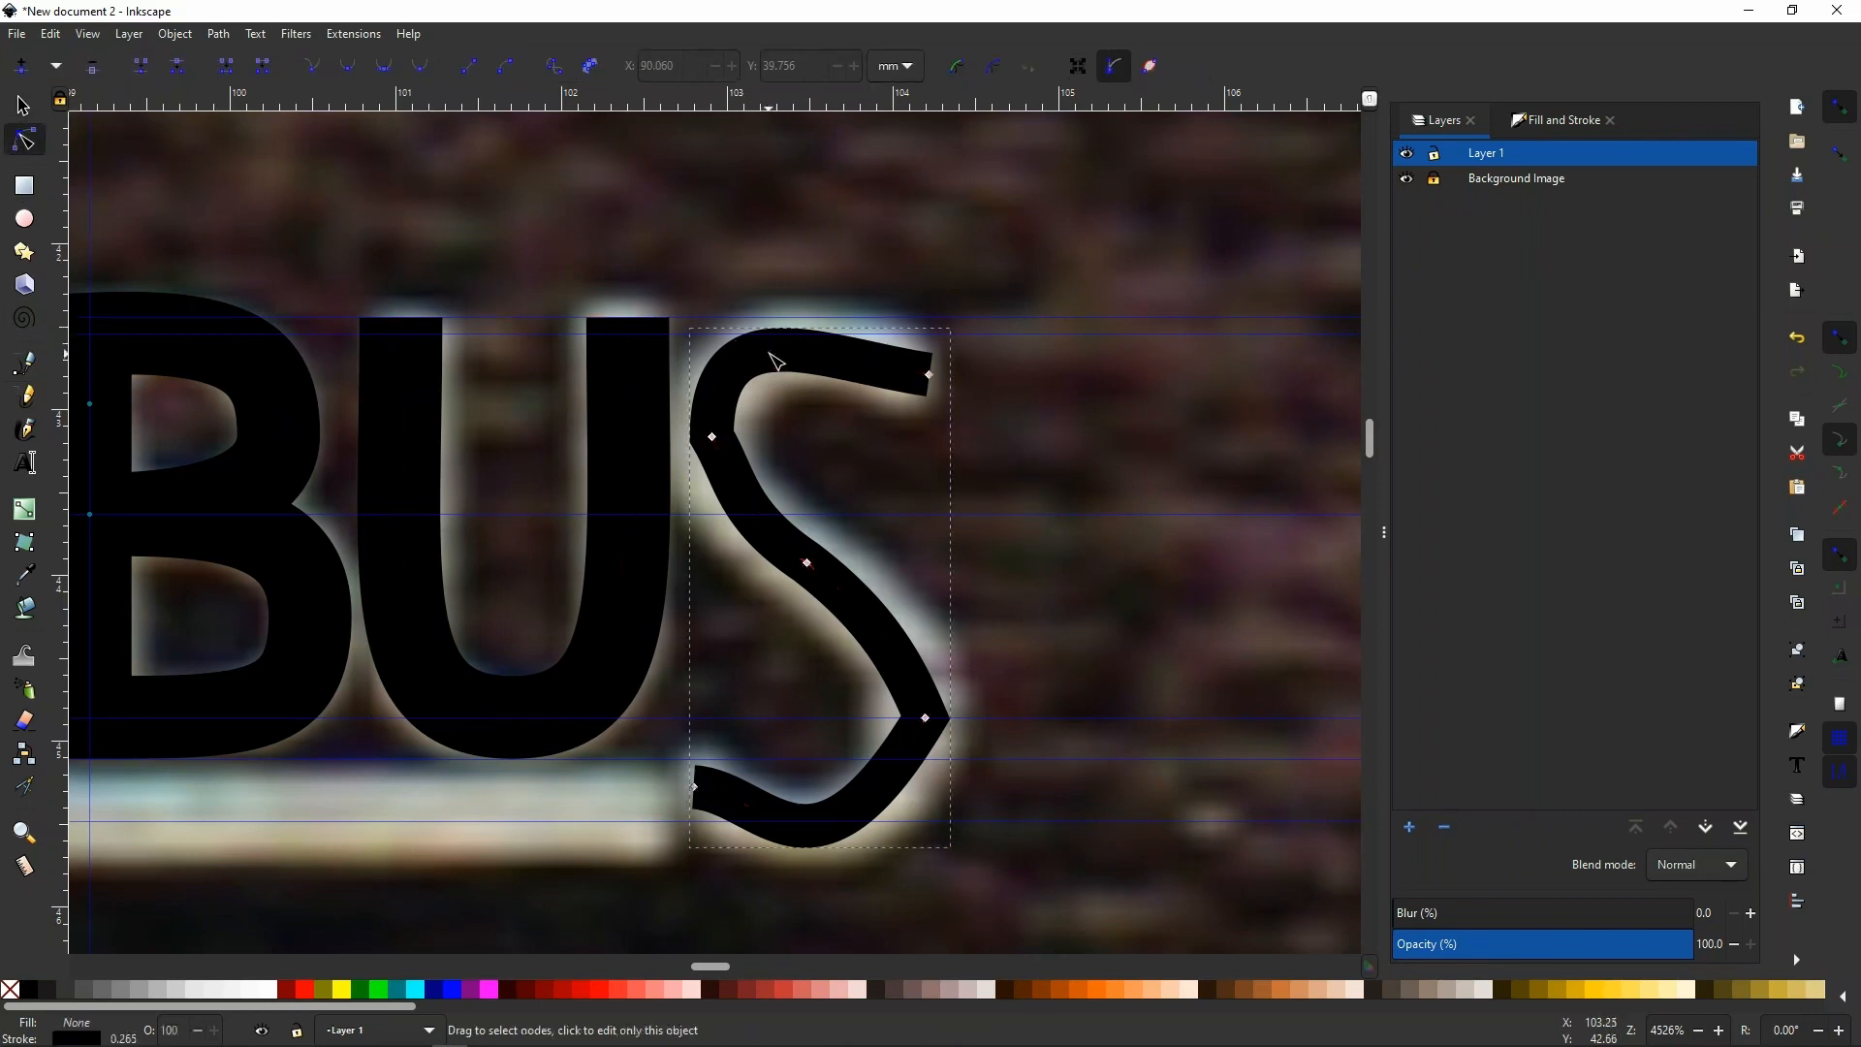
click(904, 381)
drag(823, 360, 862, 334)
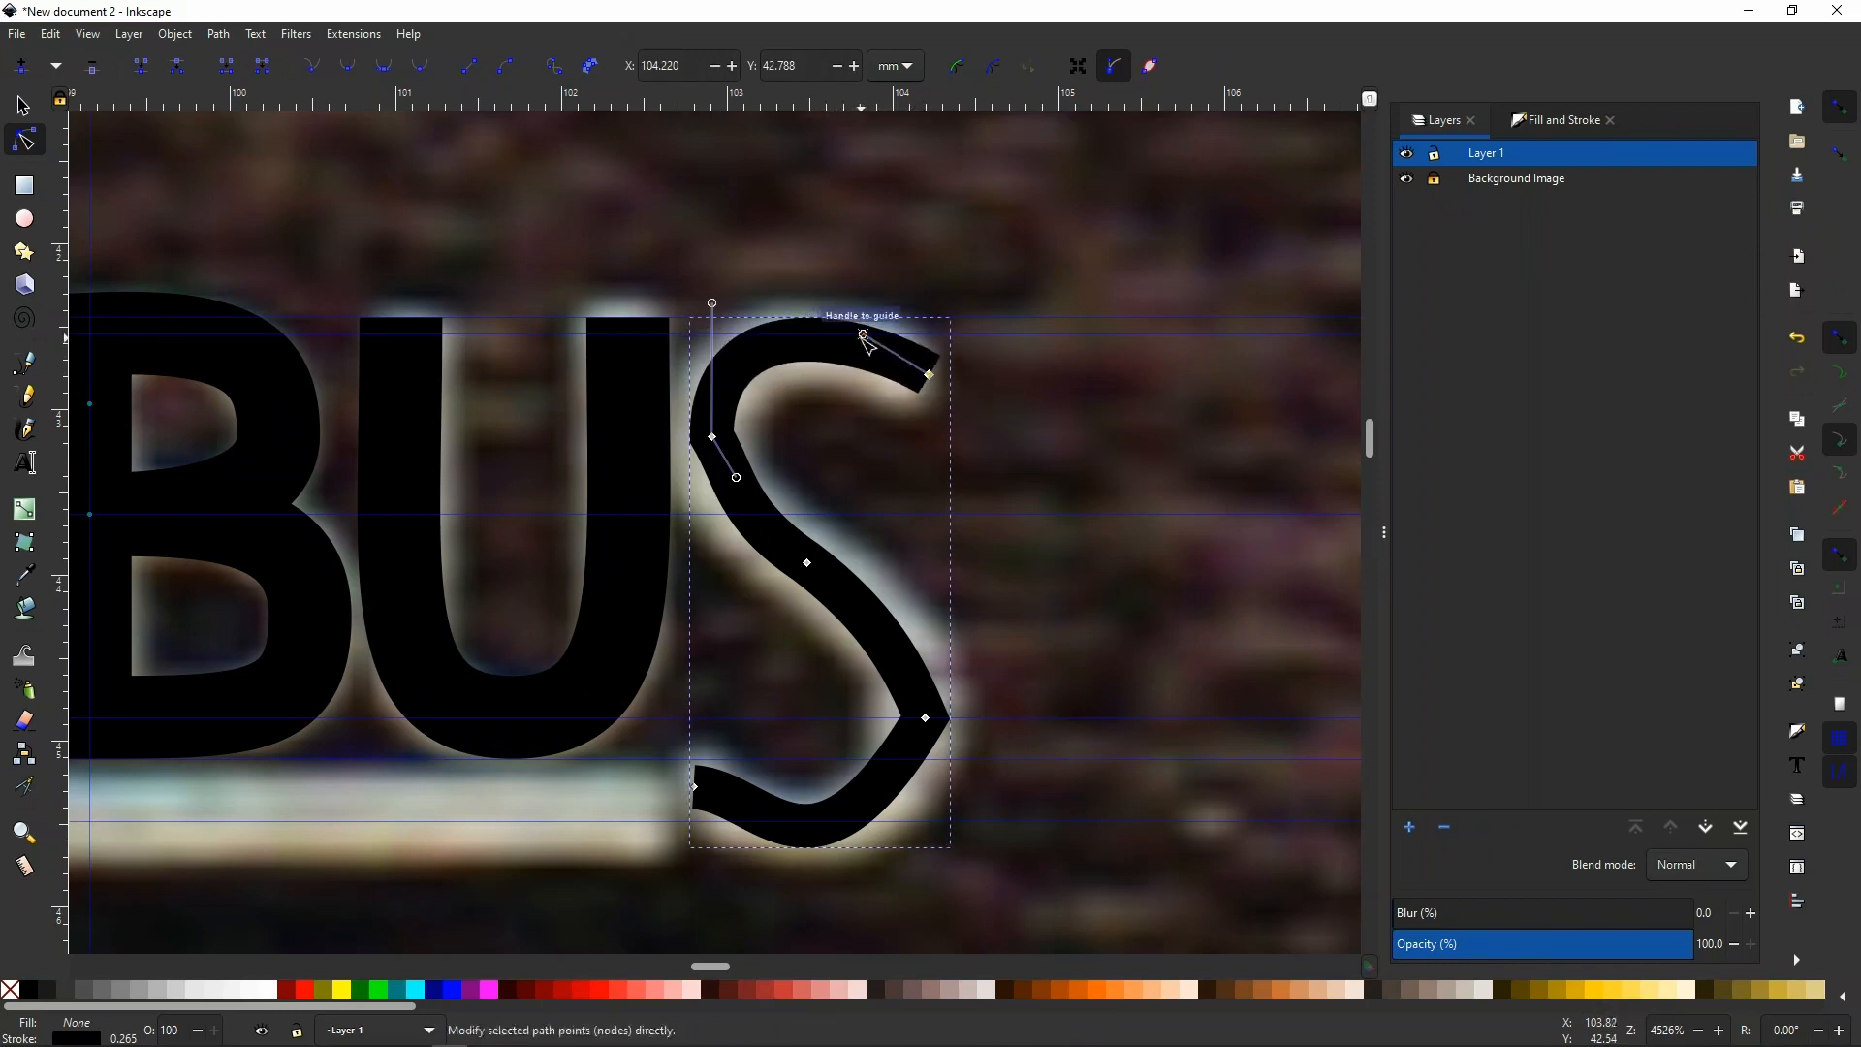
Make the node on the S's upper bowl symmetric and align its handles vertically.
click(714, 438)
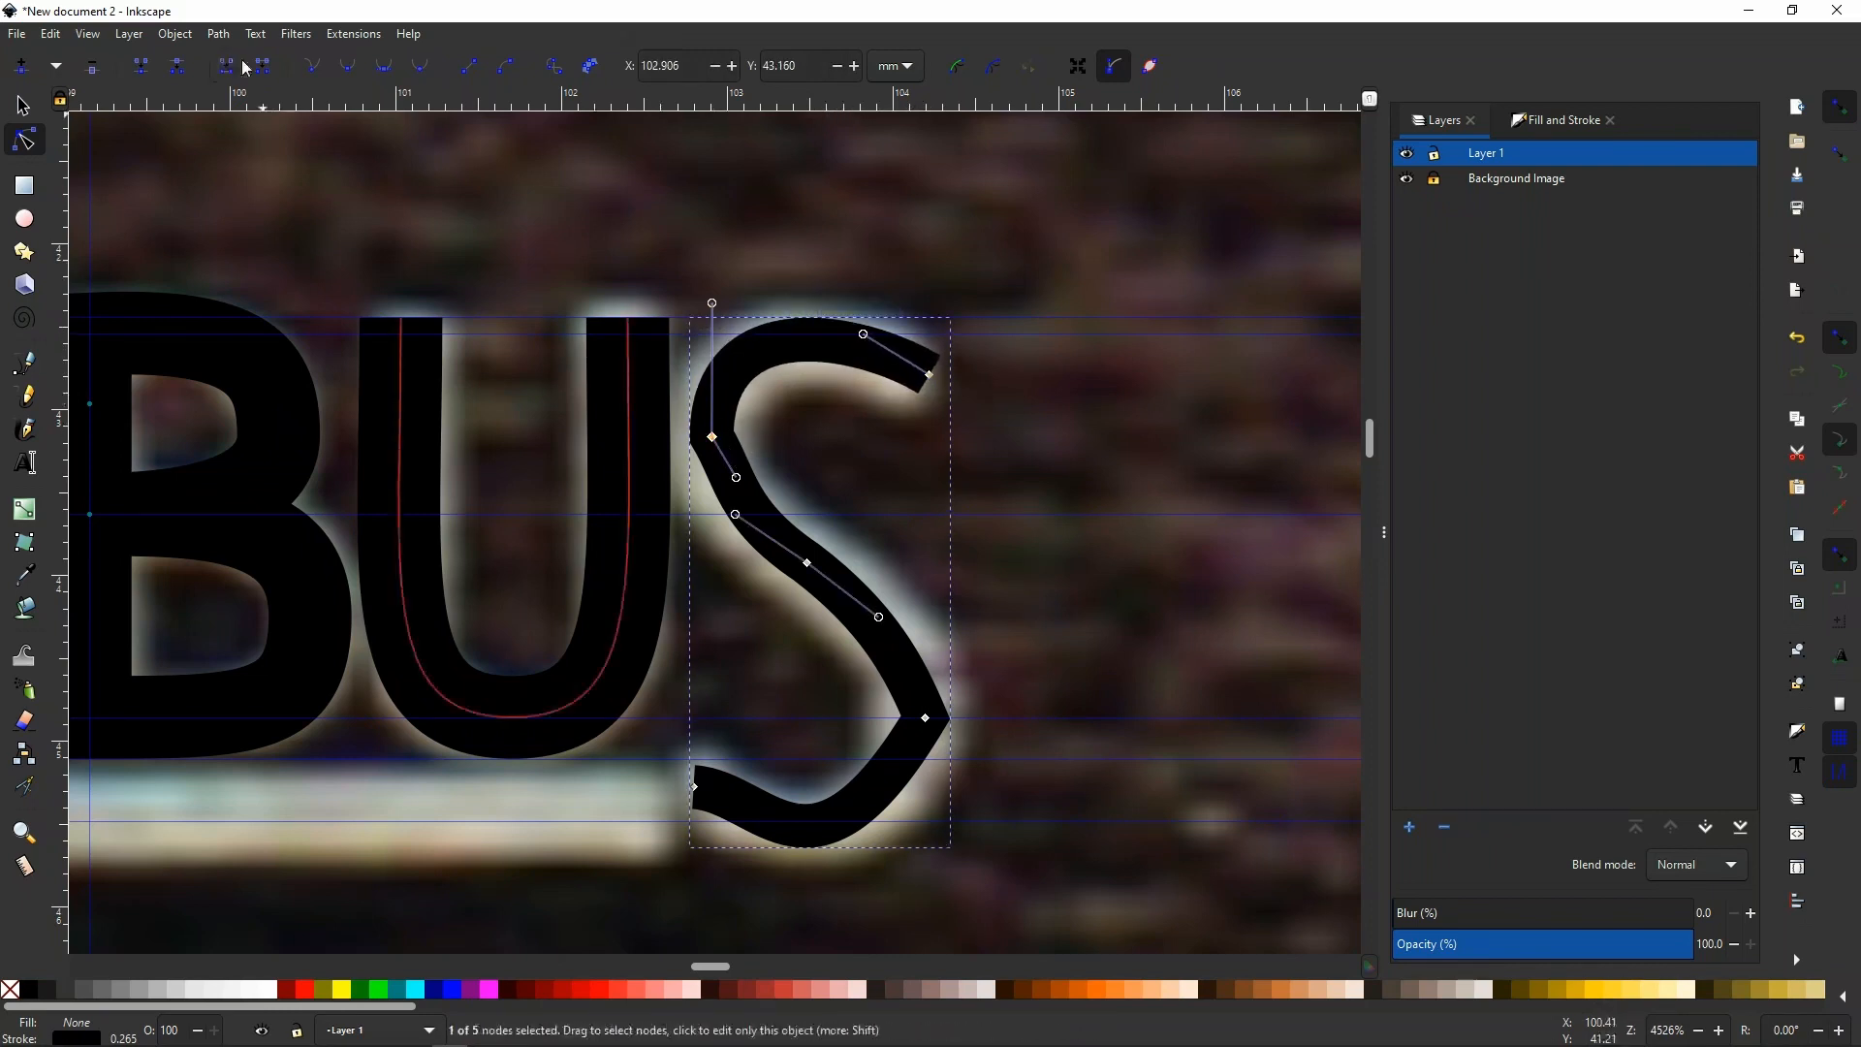
click(349, 66)
click(384, 65)
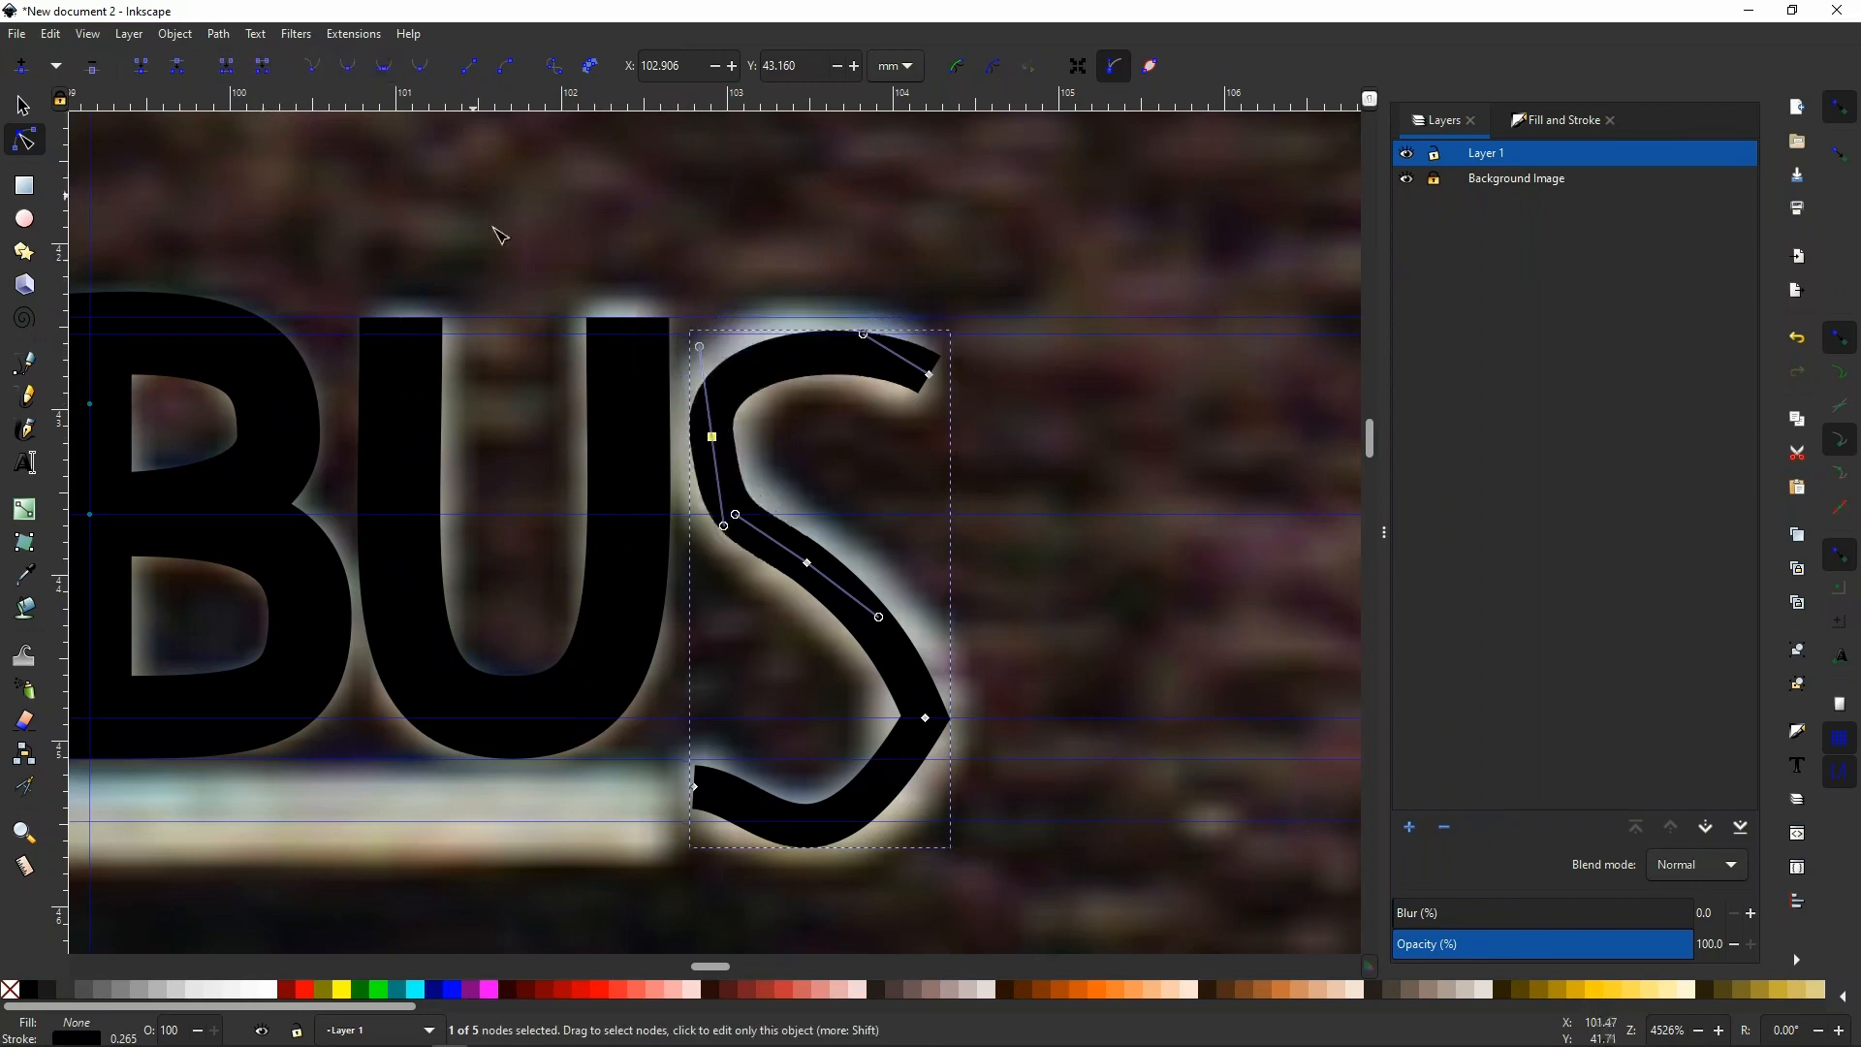
drag(725, 529, 715, 528)
Select the S's middle diagonal node and lower bowl node together and make both symmetric.
click(808, 563)
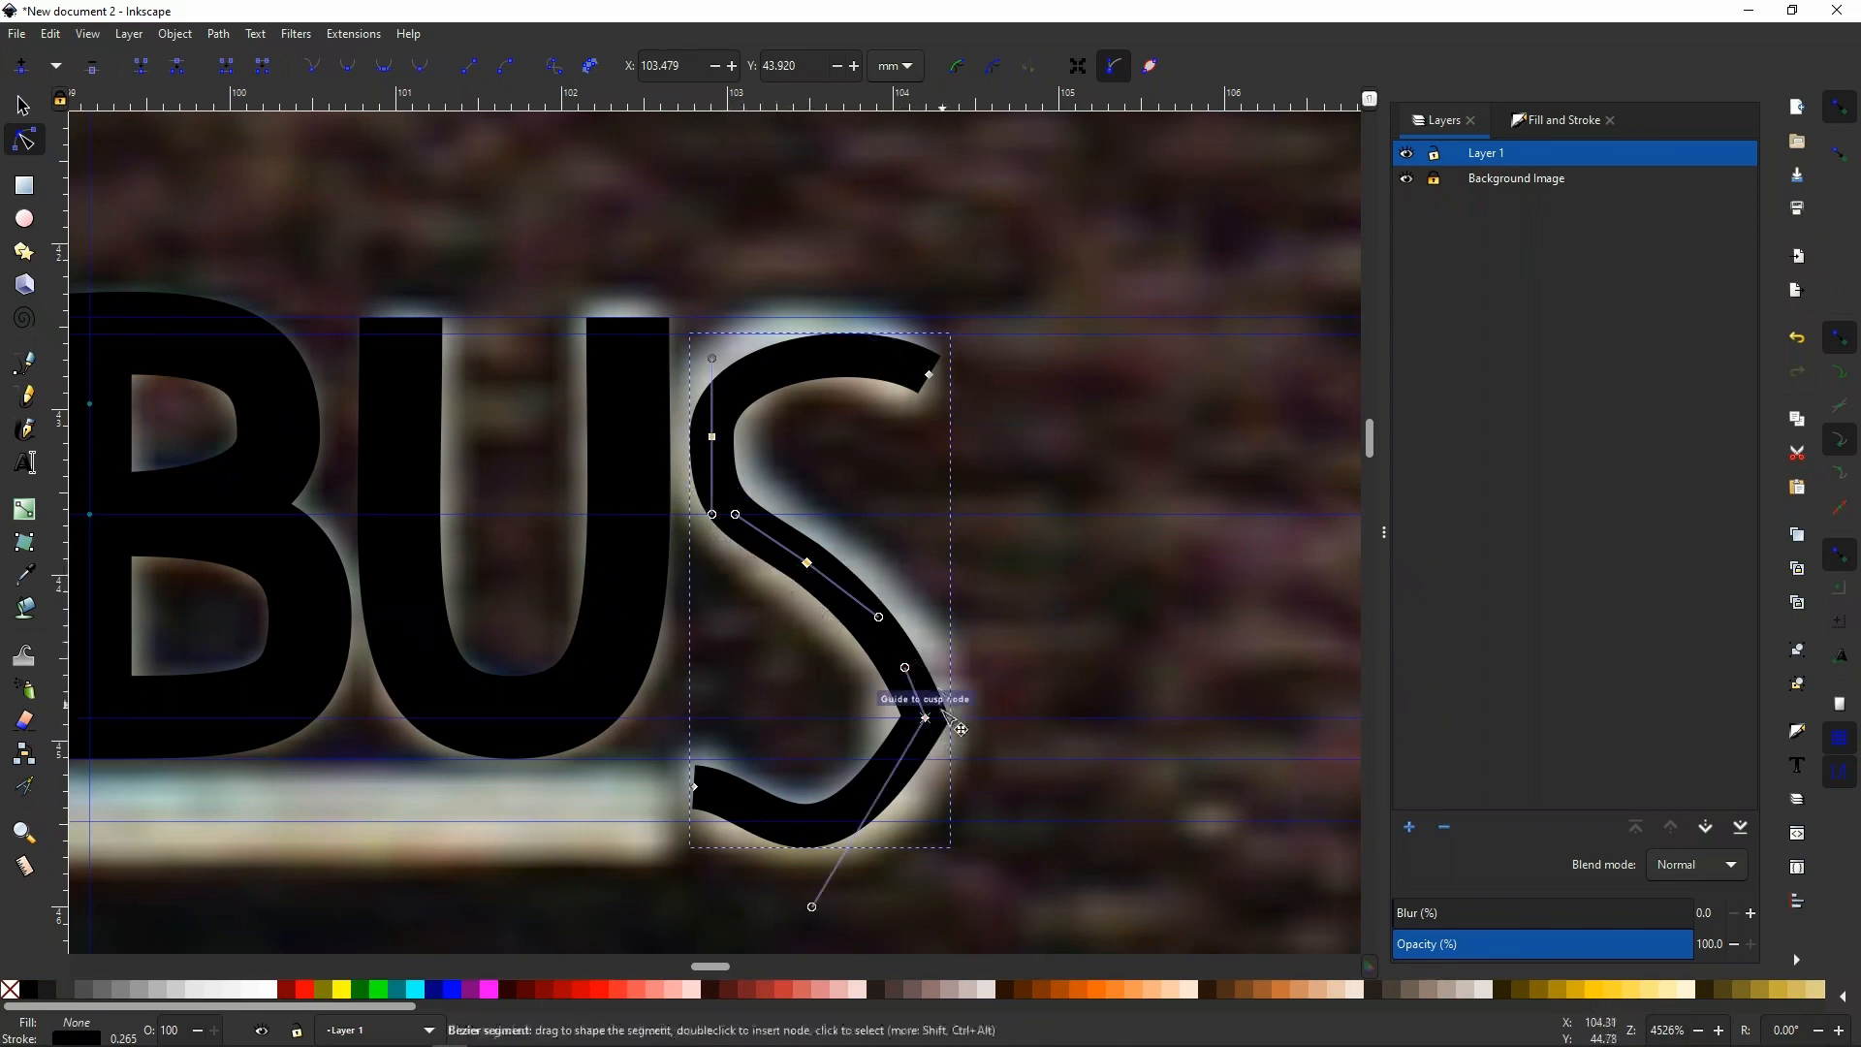
click(927, 721)
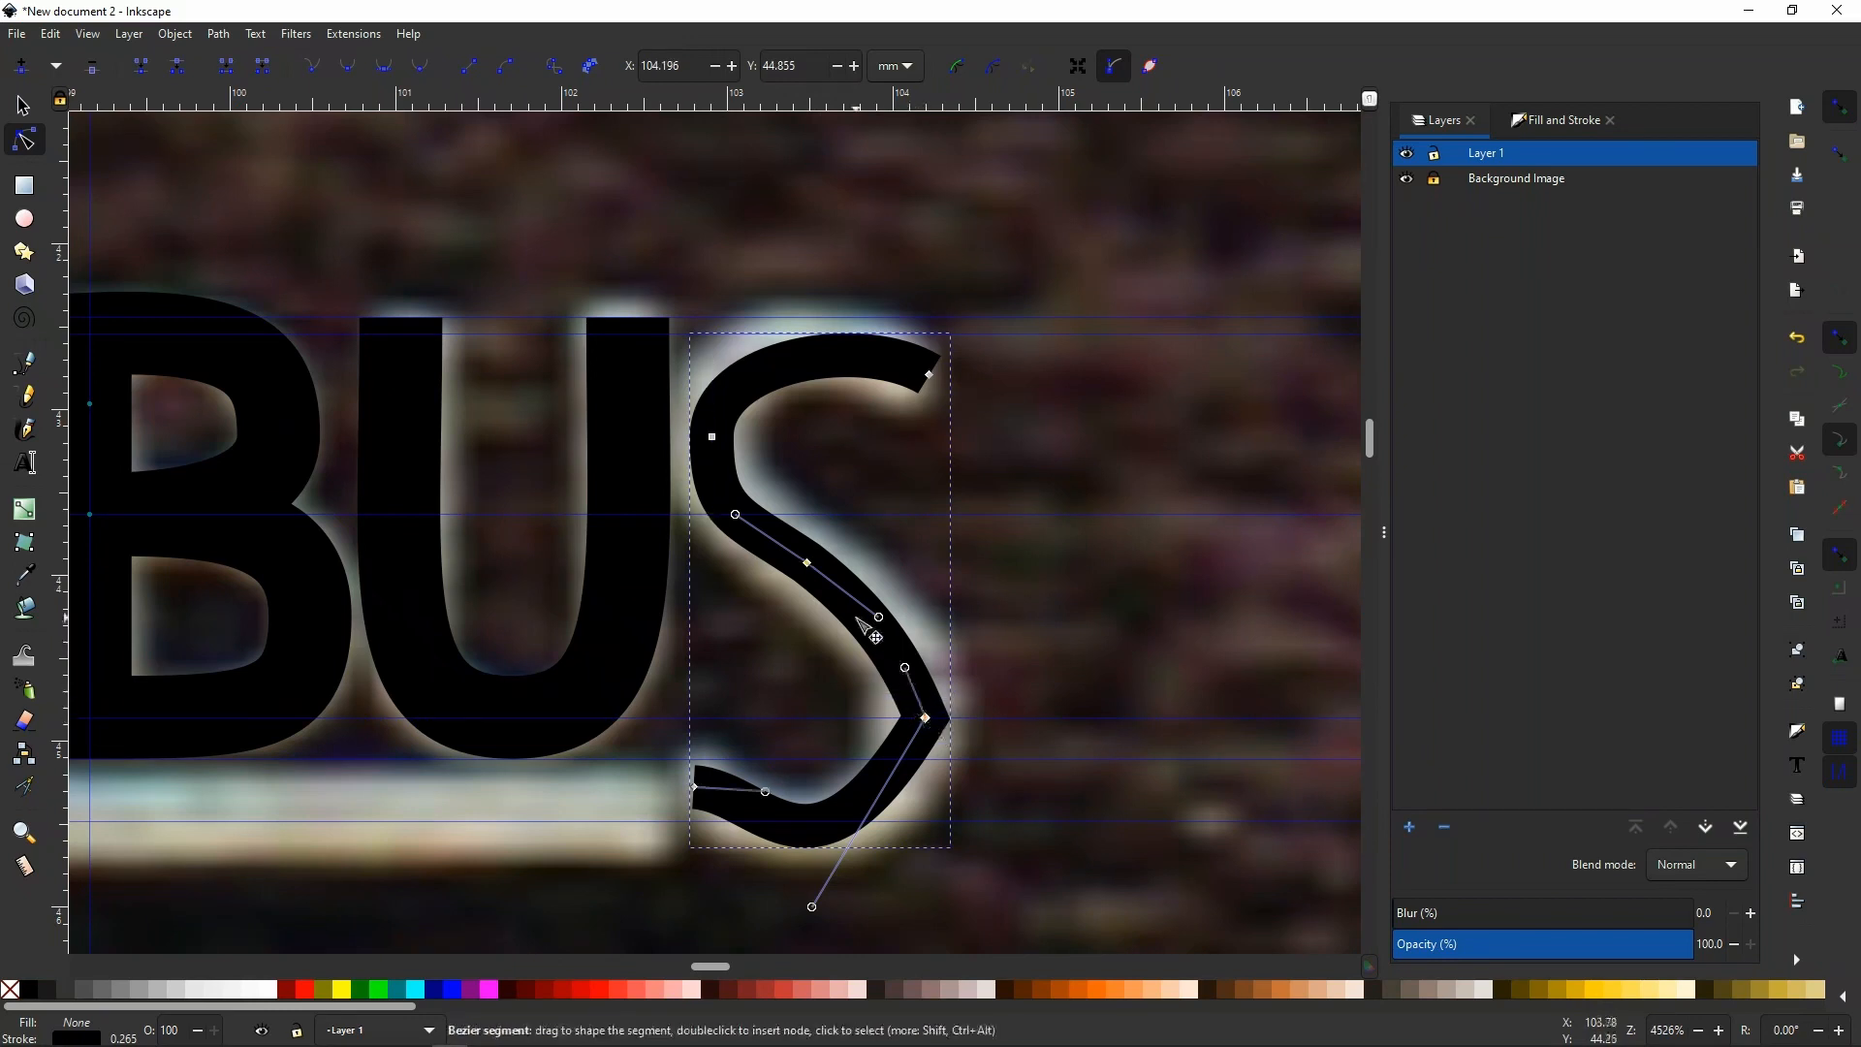
shift+click(810, 567)
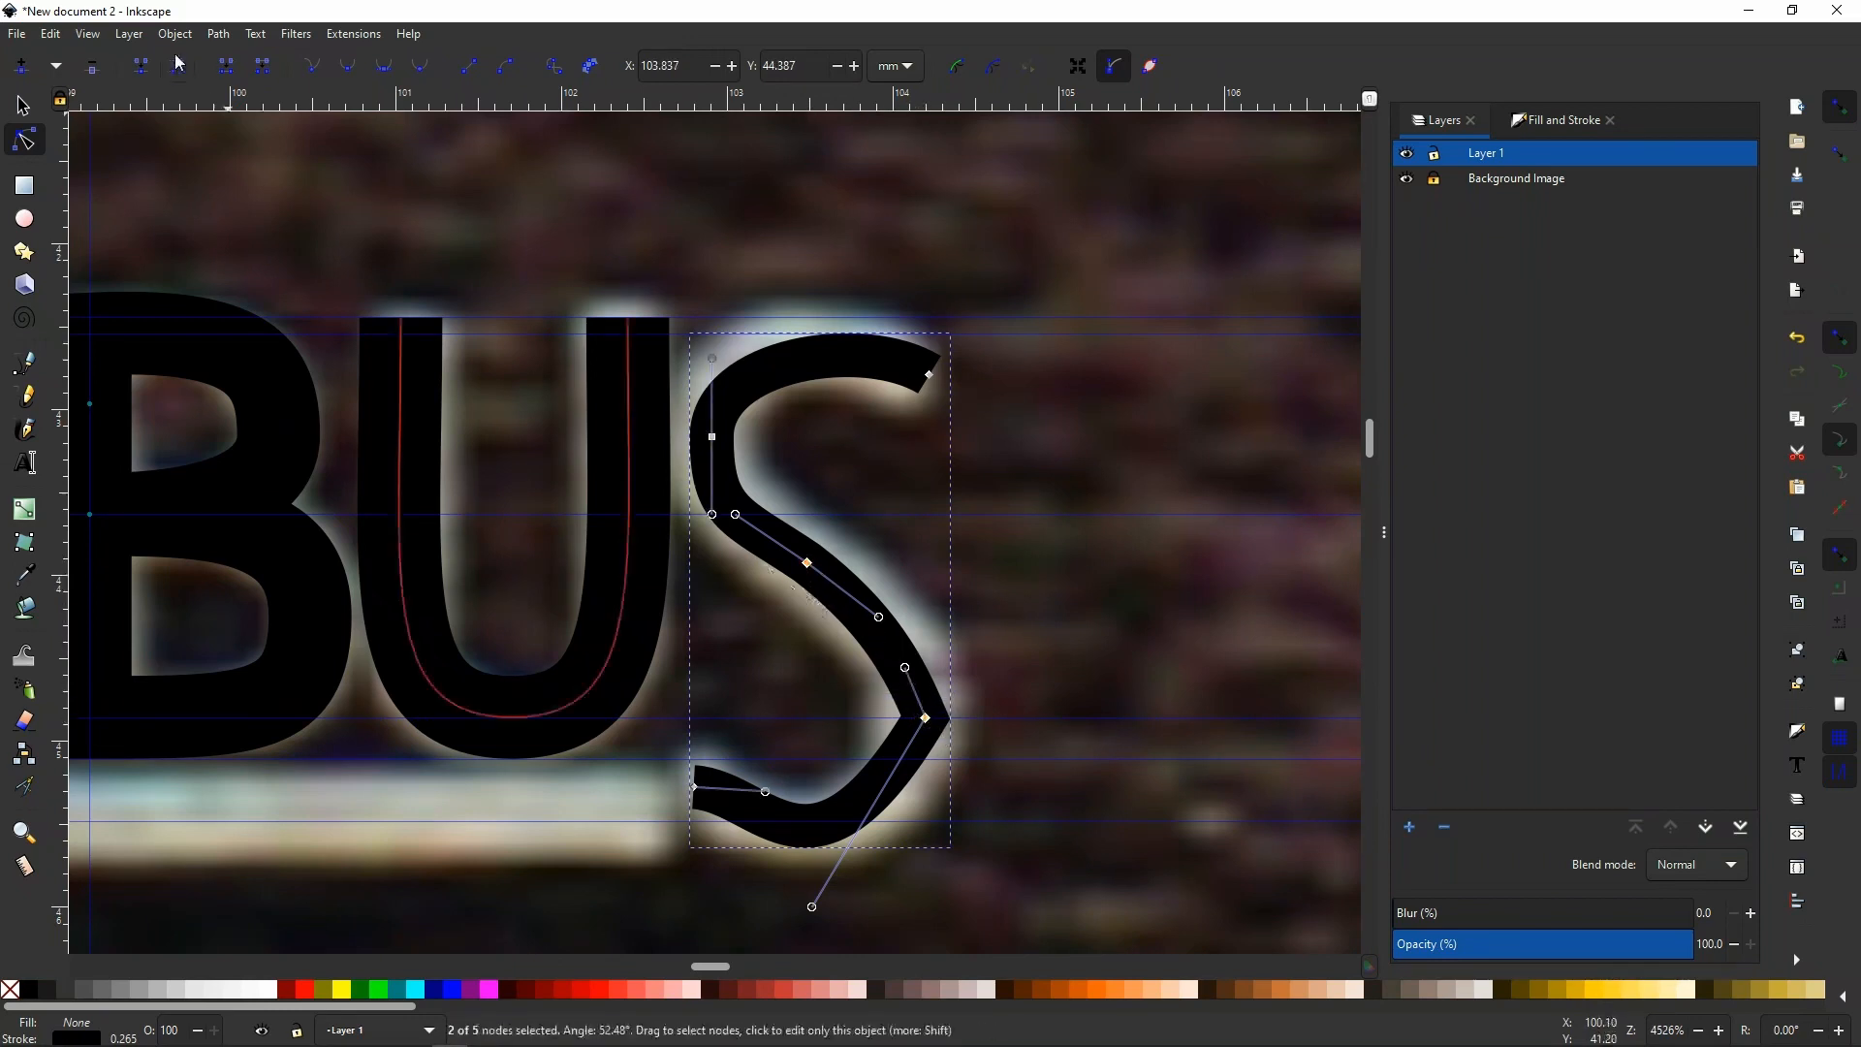
click(354, 73)
click(386, 68)
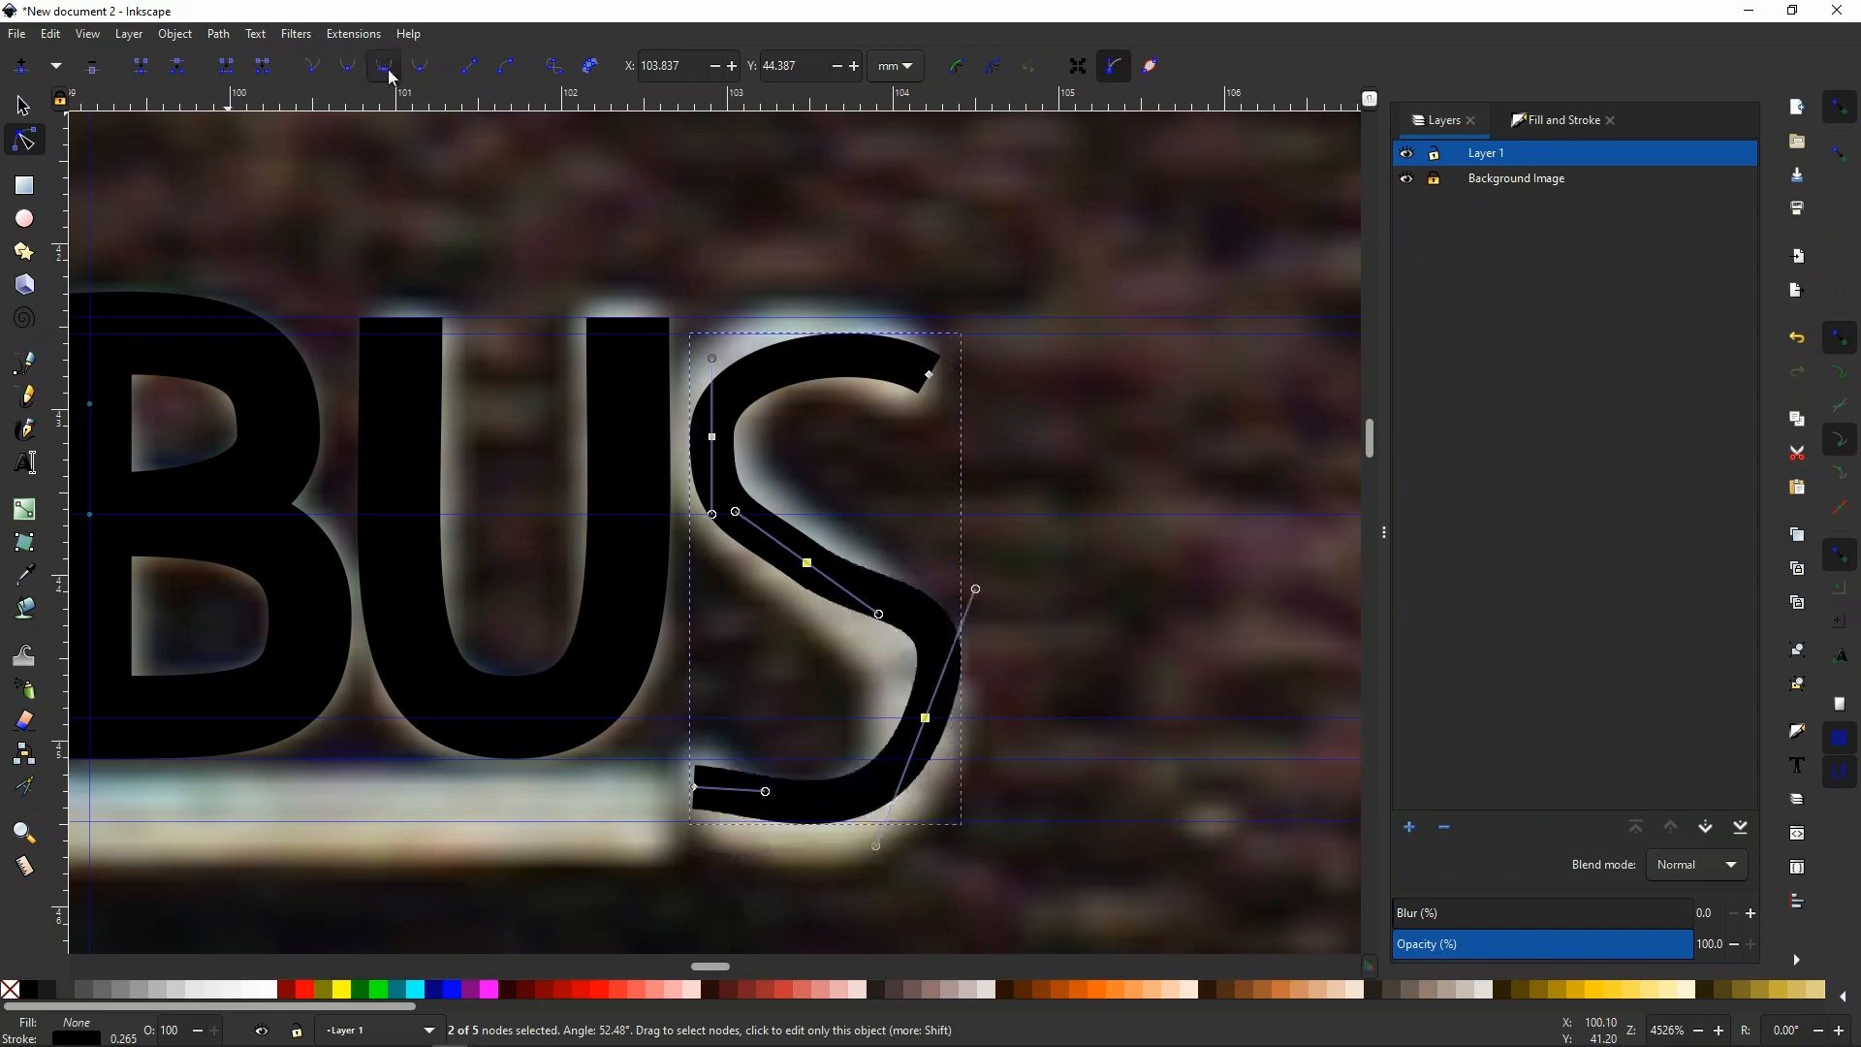
Reshape the S's lower bowl by making its node handles vertical, bending the tail end downward and nudging the bowl node slightly inward.
click(964, 601)
click(926, 718)
drag(976, 590, 936, 618)
drag(766, 793, 812, 880)
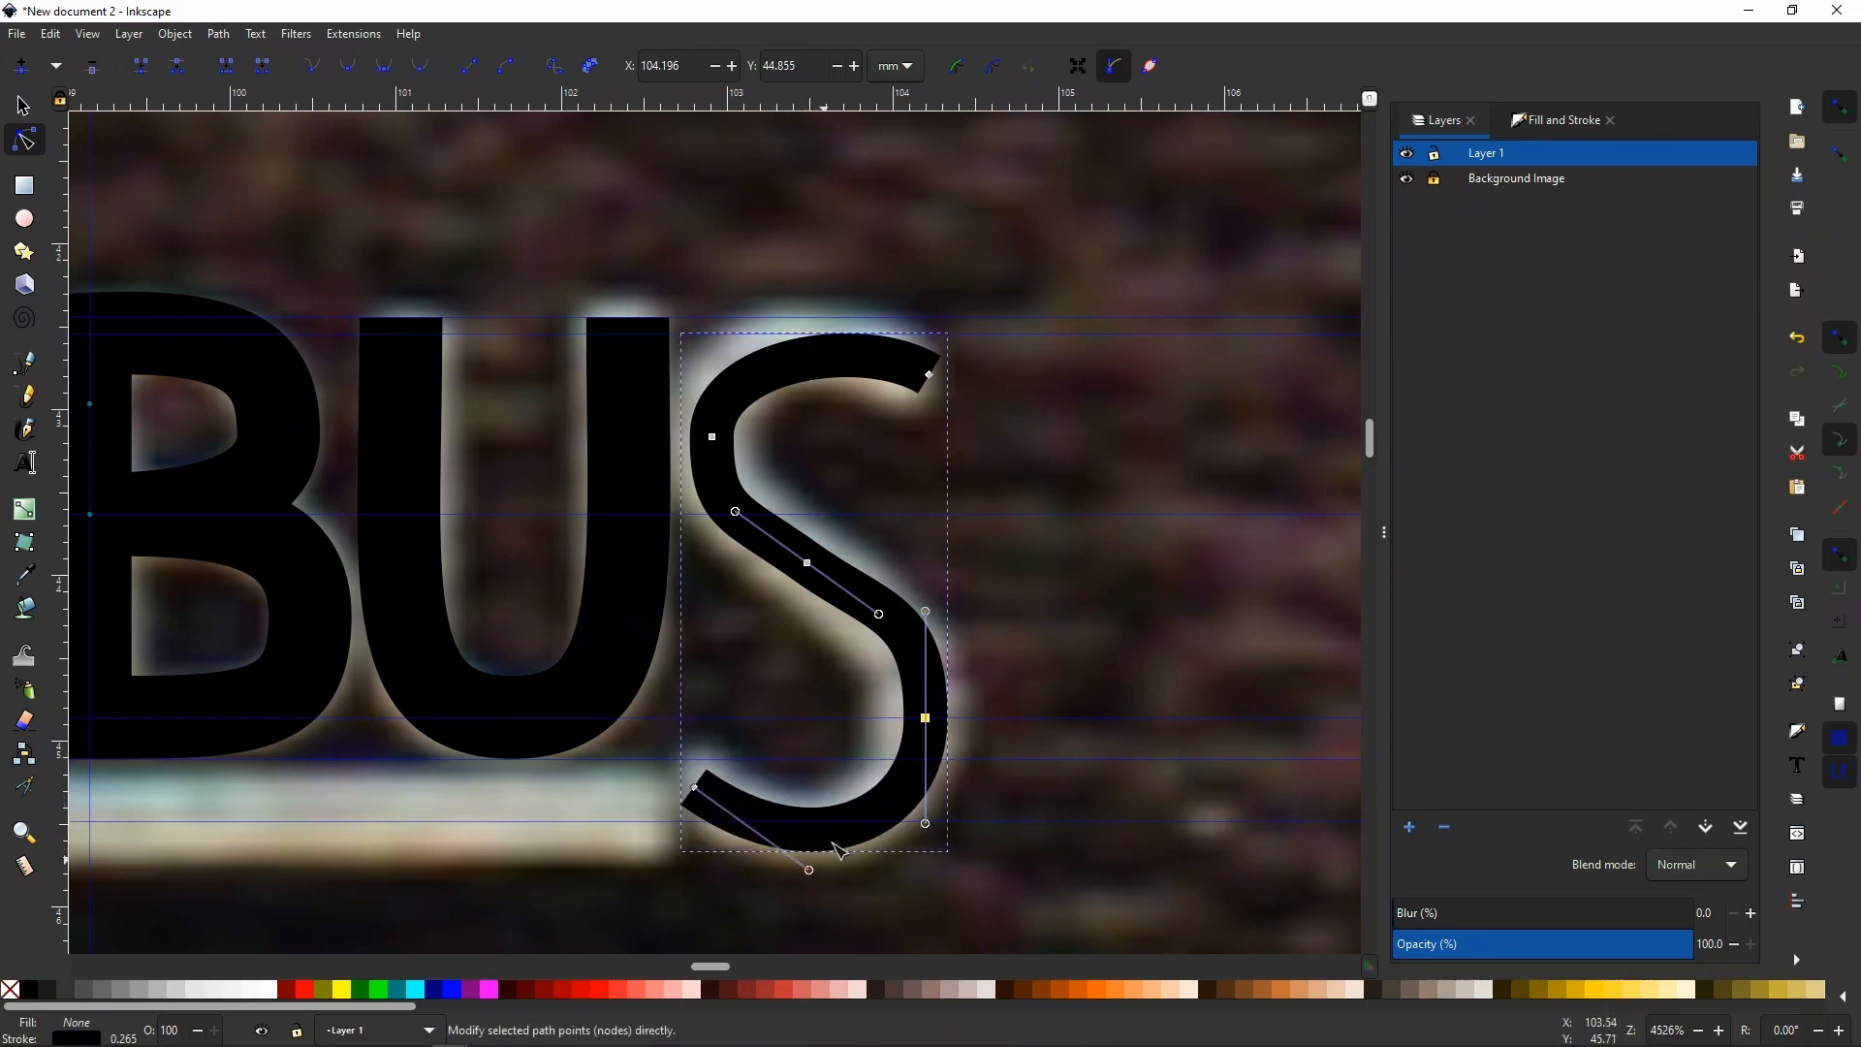
drag(924, 719, 919, 719)
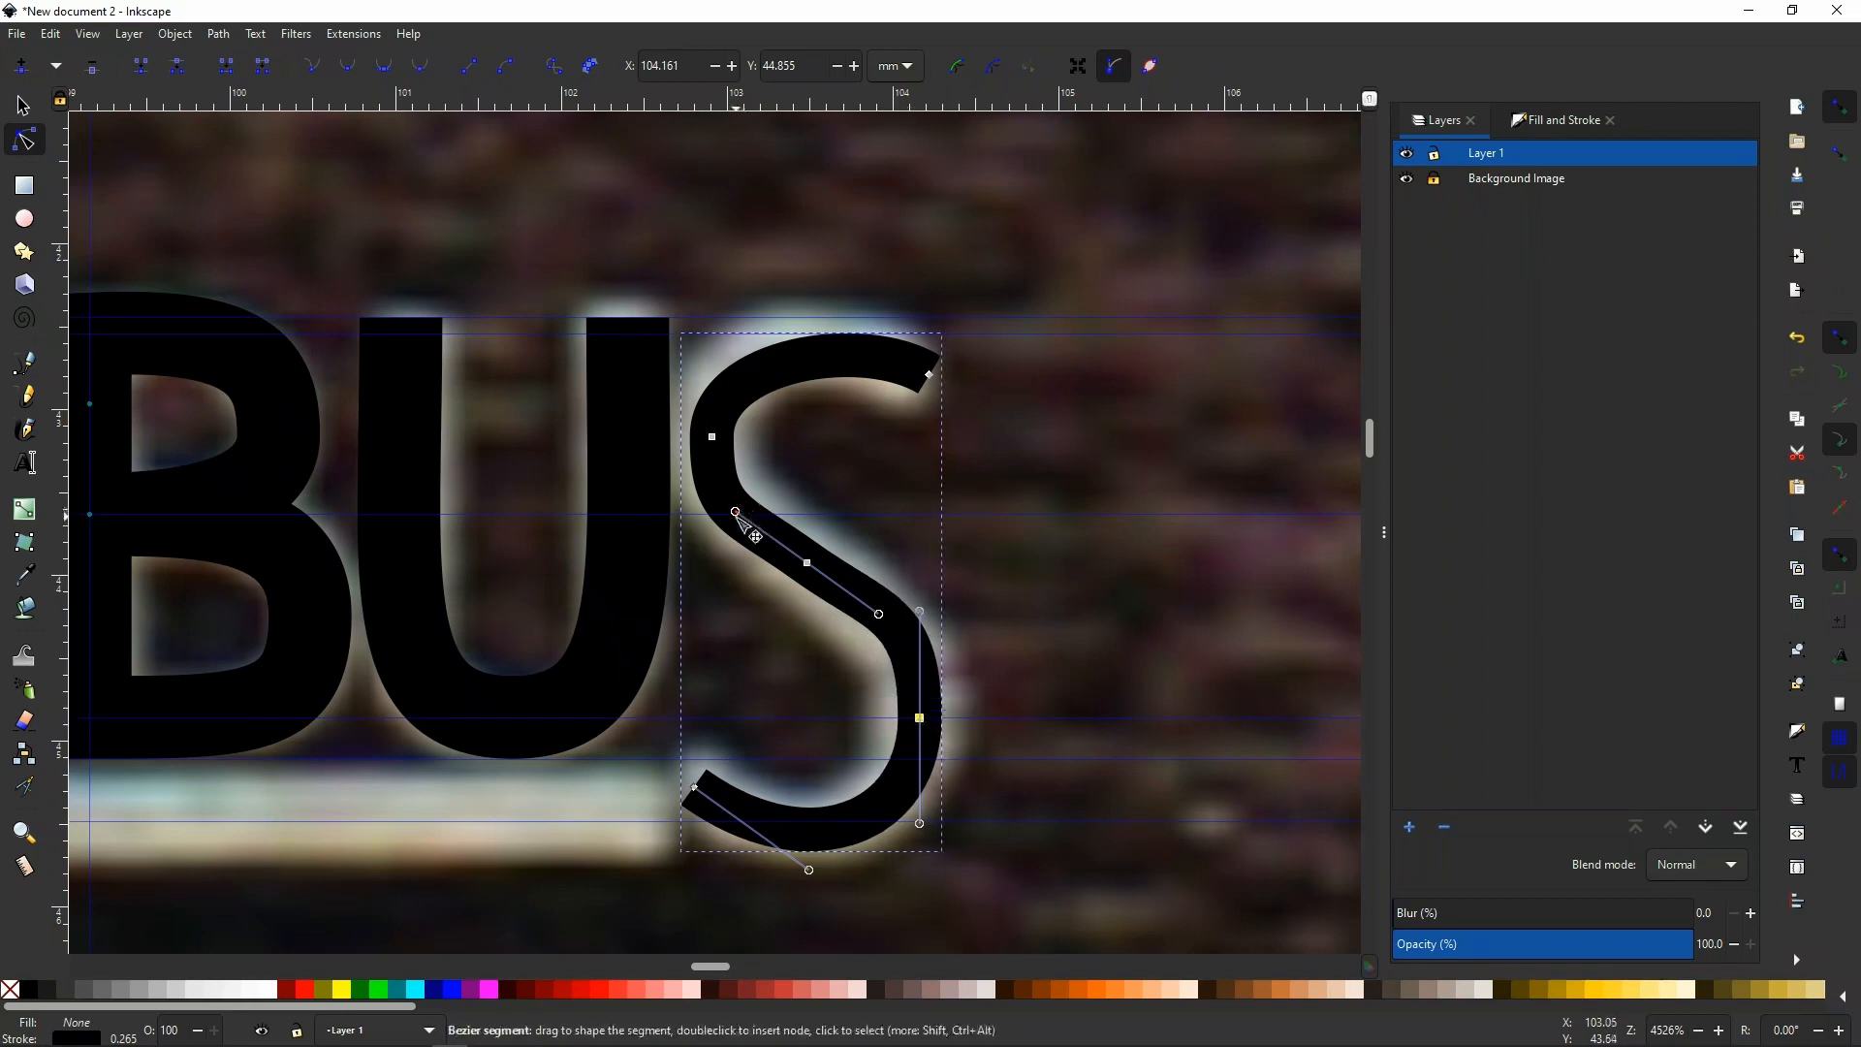
Shorten the handles of the S's middle node and raise its upper arc to match the scan.
drag(739, 520, 770, 543)
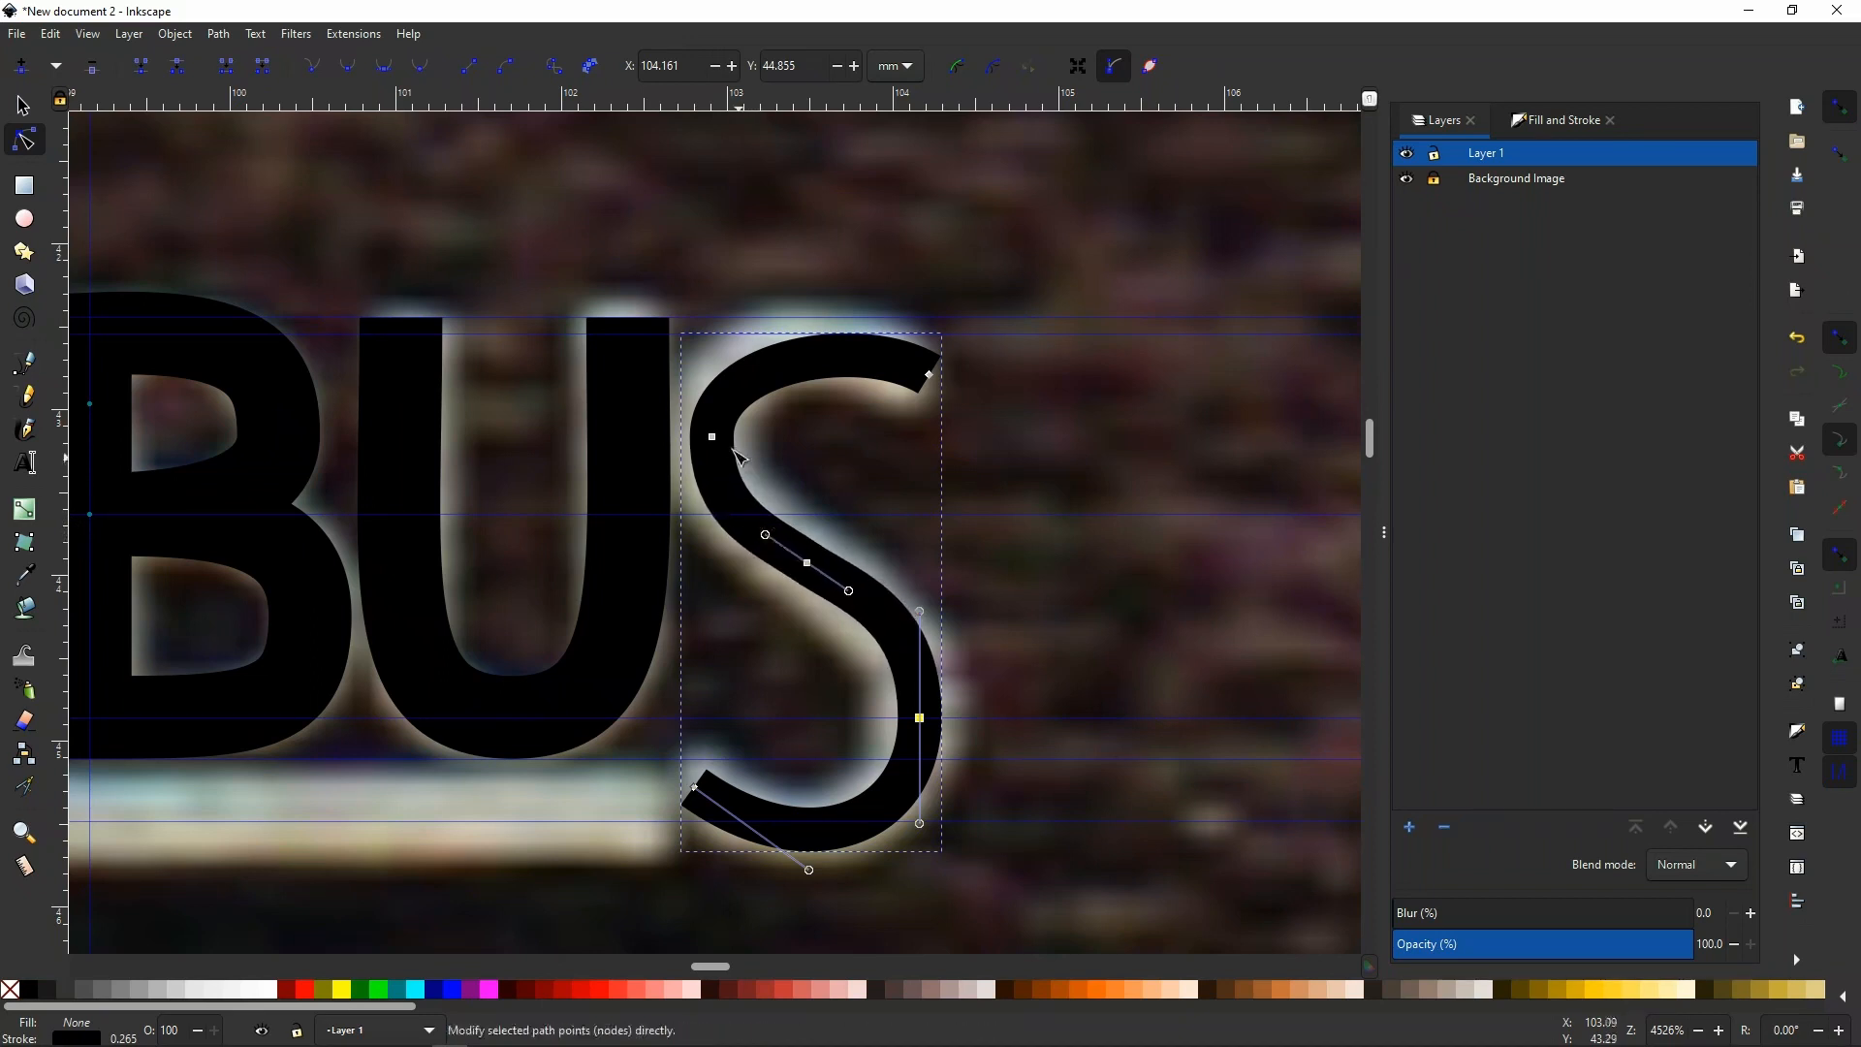
click(715, 439)
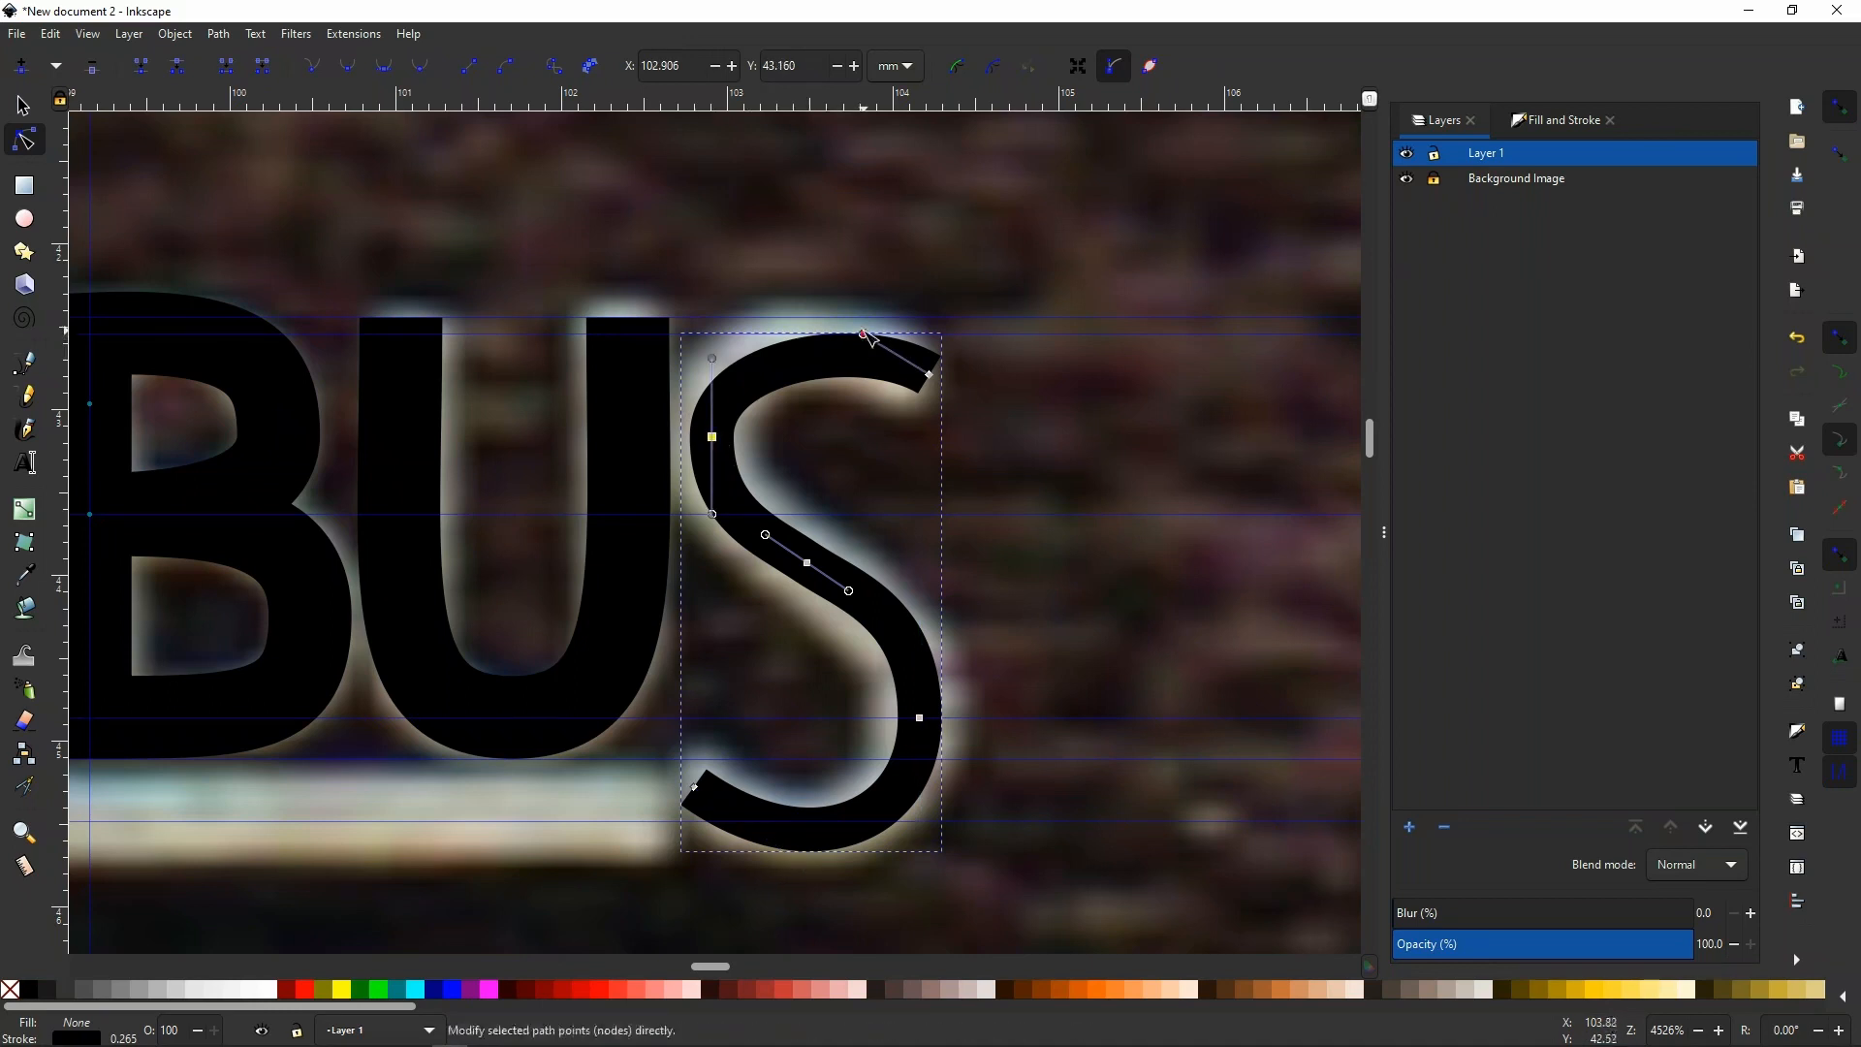
drag(866, 335, 792, 291)
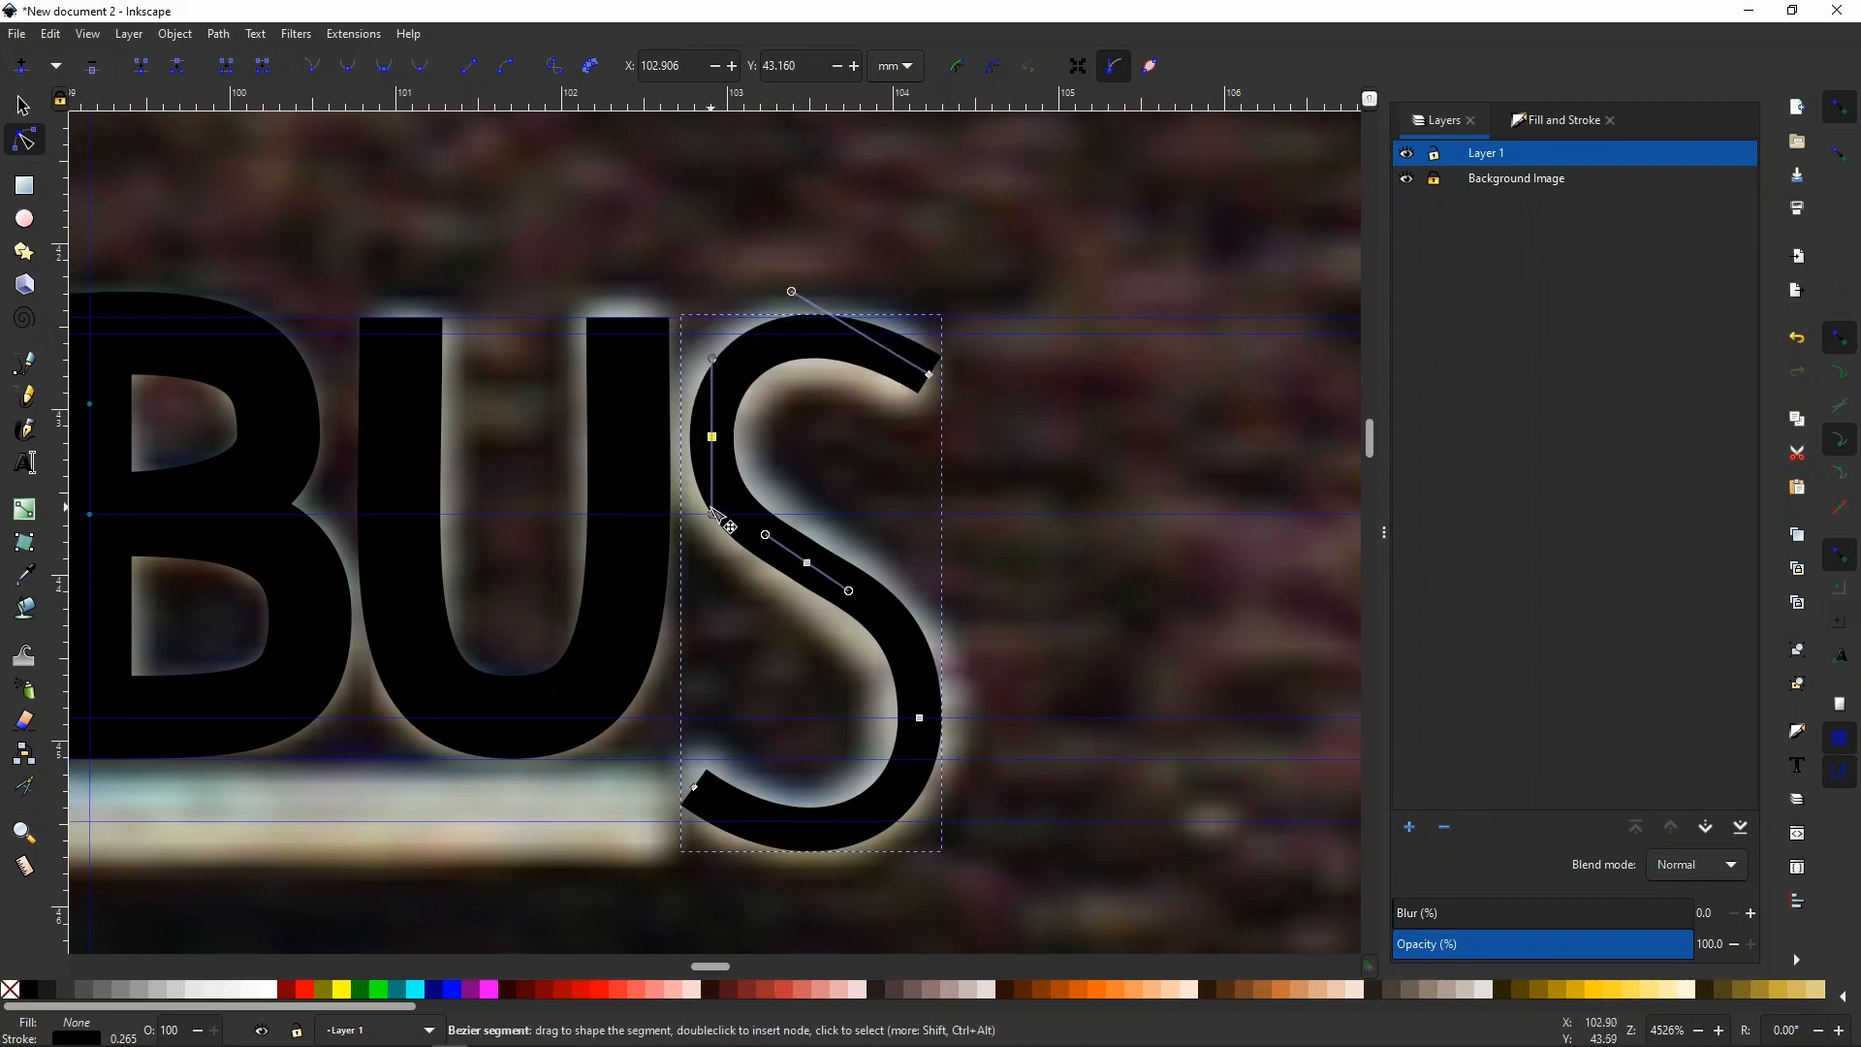
Set the S's stroke width to 0.5 mm.
click(1551, 122)
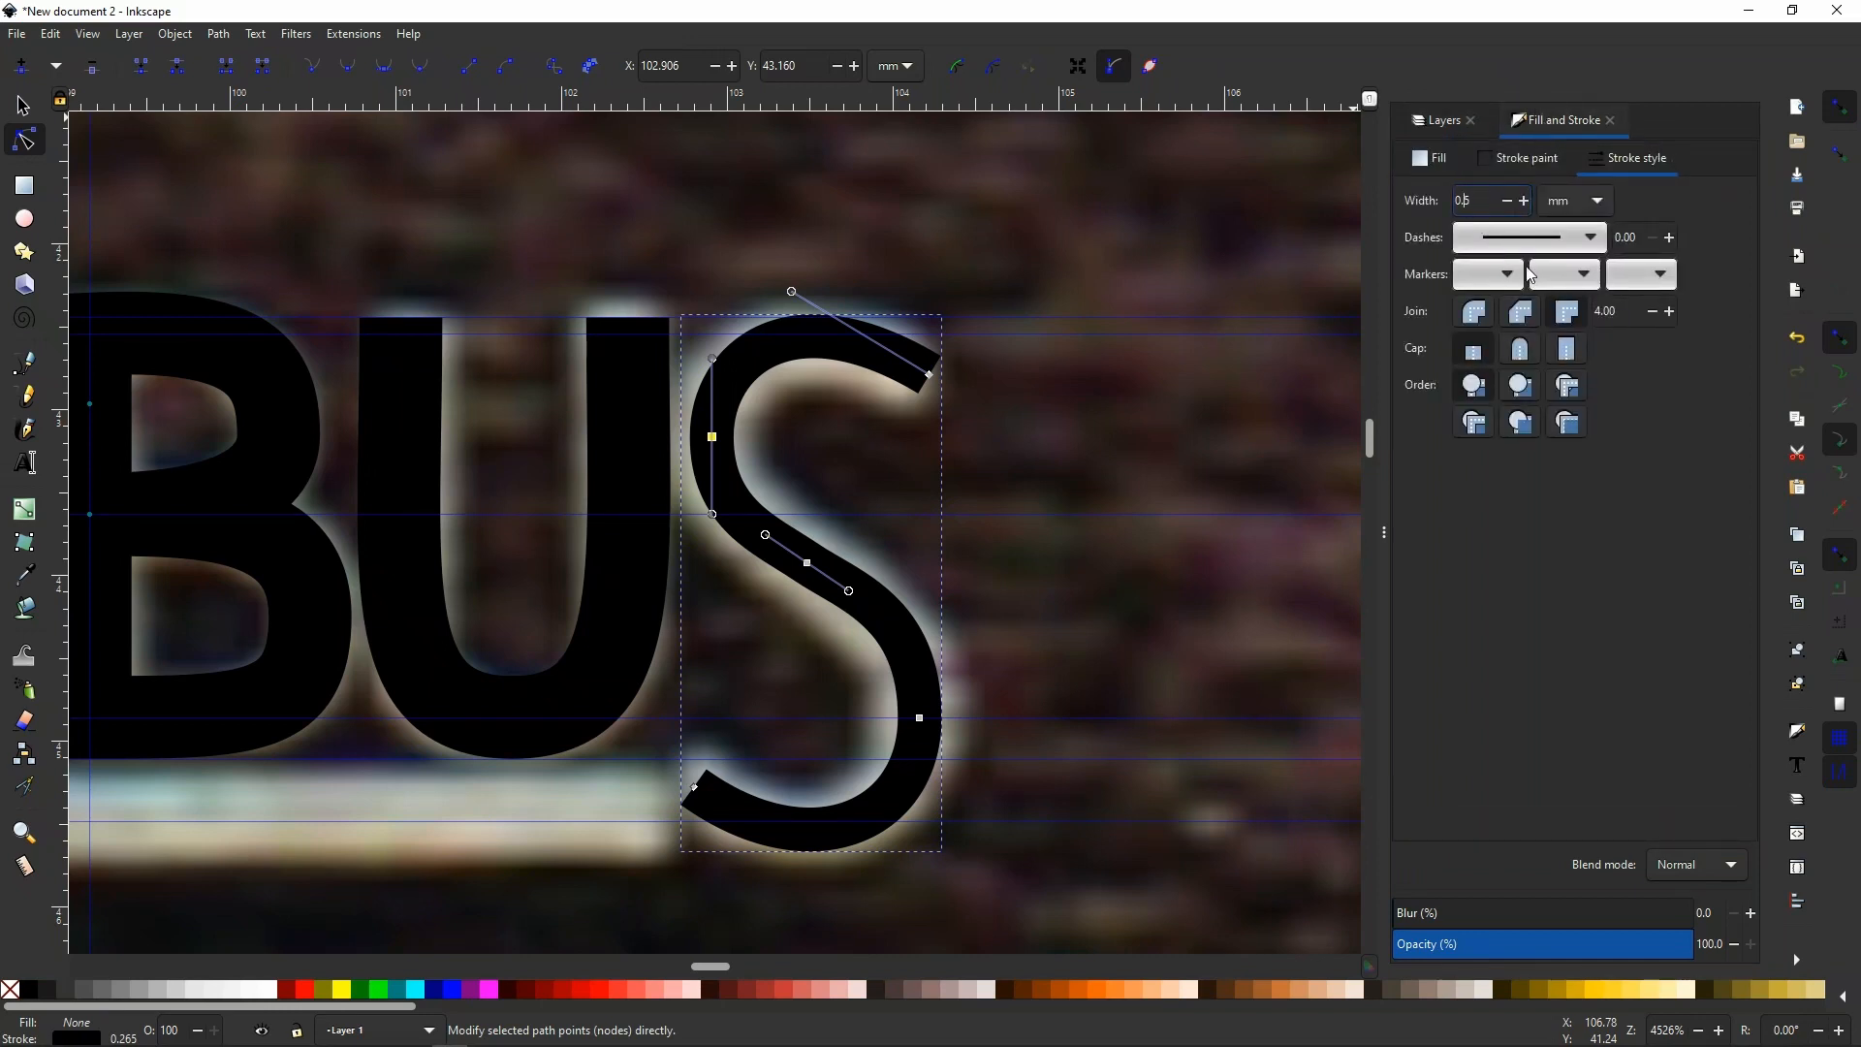
text(0.5)
key(Return)
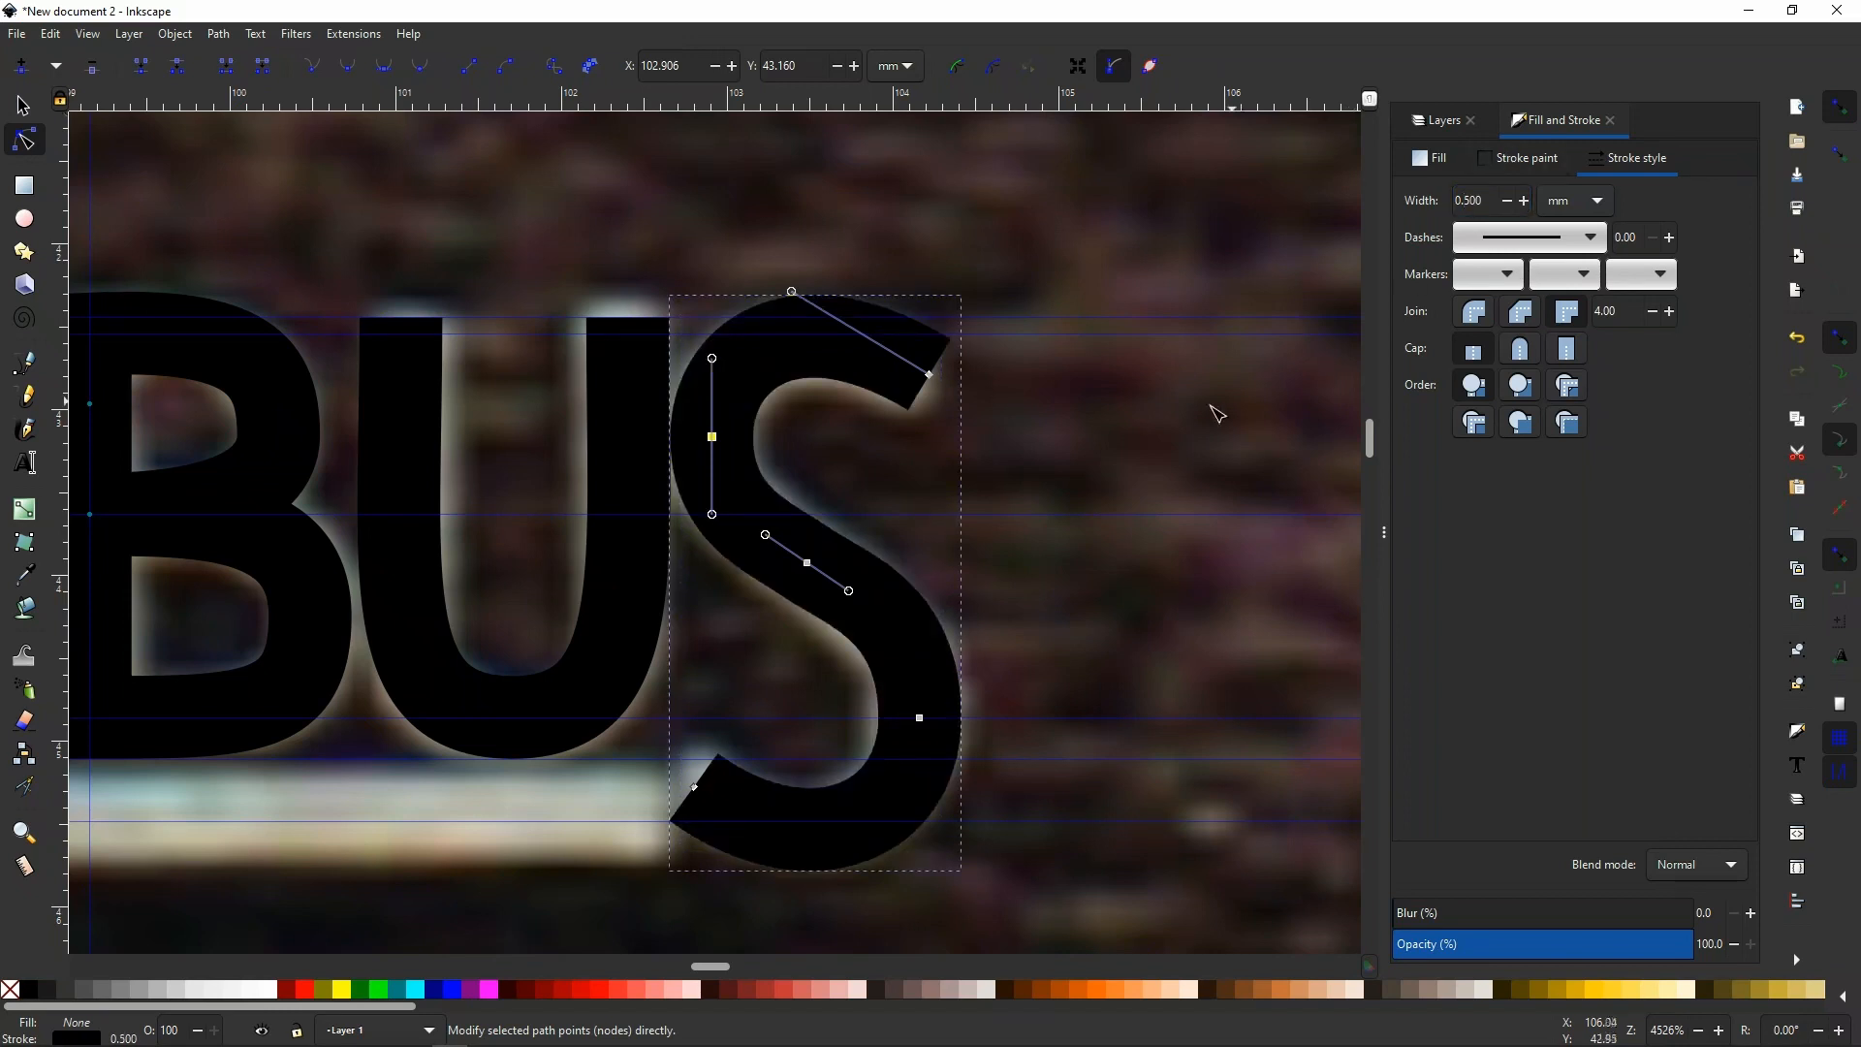
Draw a straight horizontal pencil line about 12 mm long along the guide through the underline, from the red C to the S.
scroll(1153, 445, down, 4)
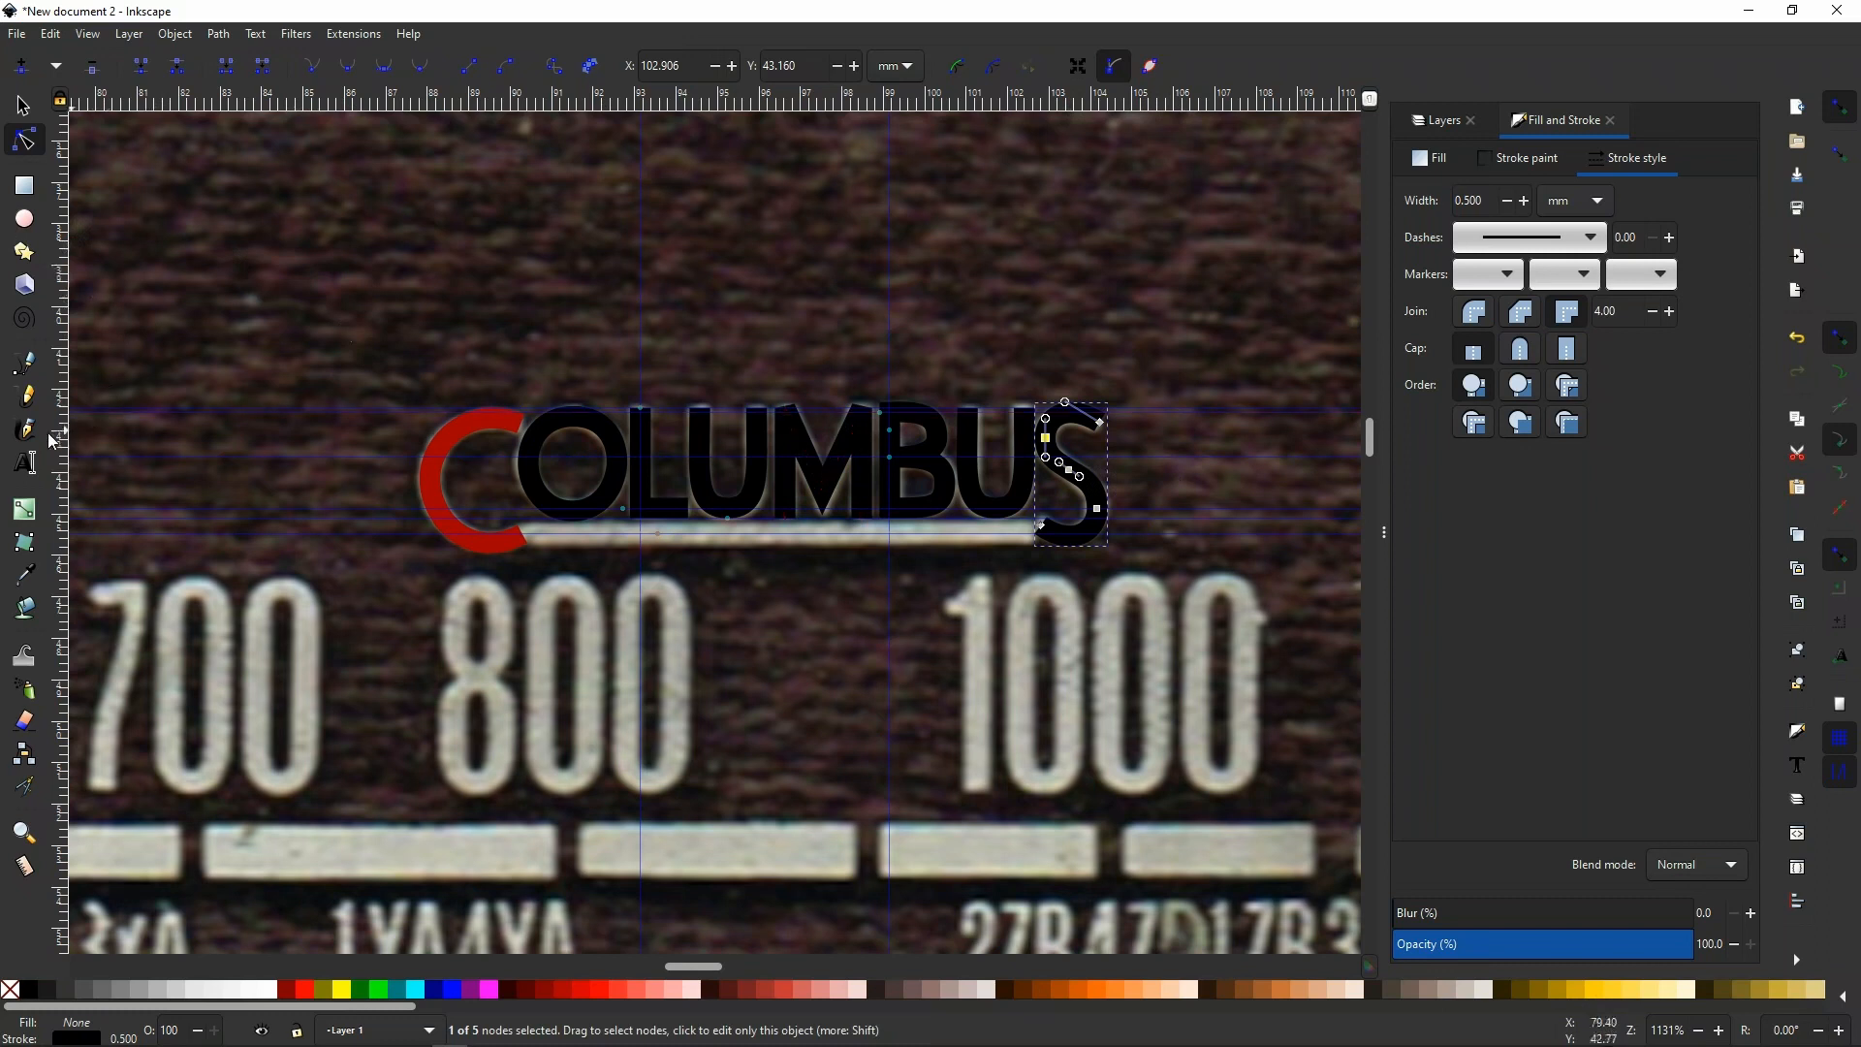
click(27, 399)
scroll(540, 543, up, 8)
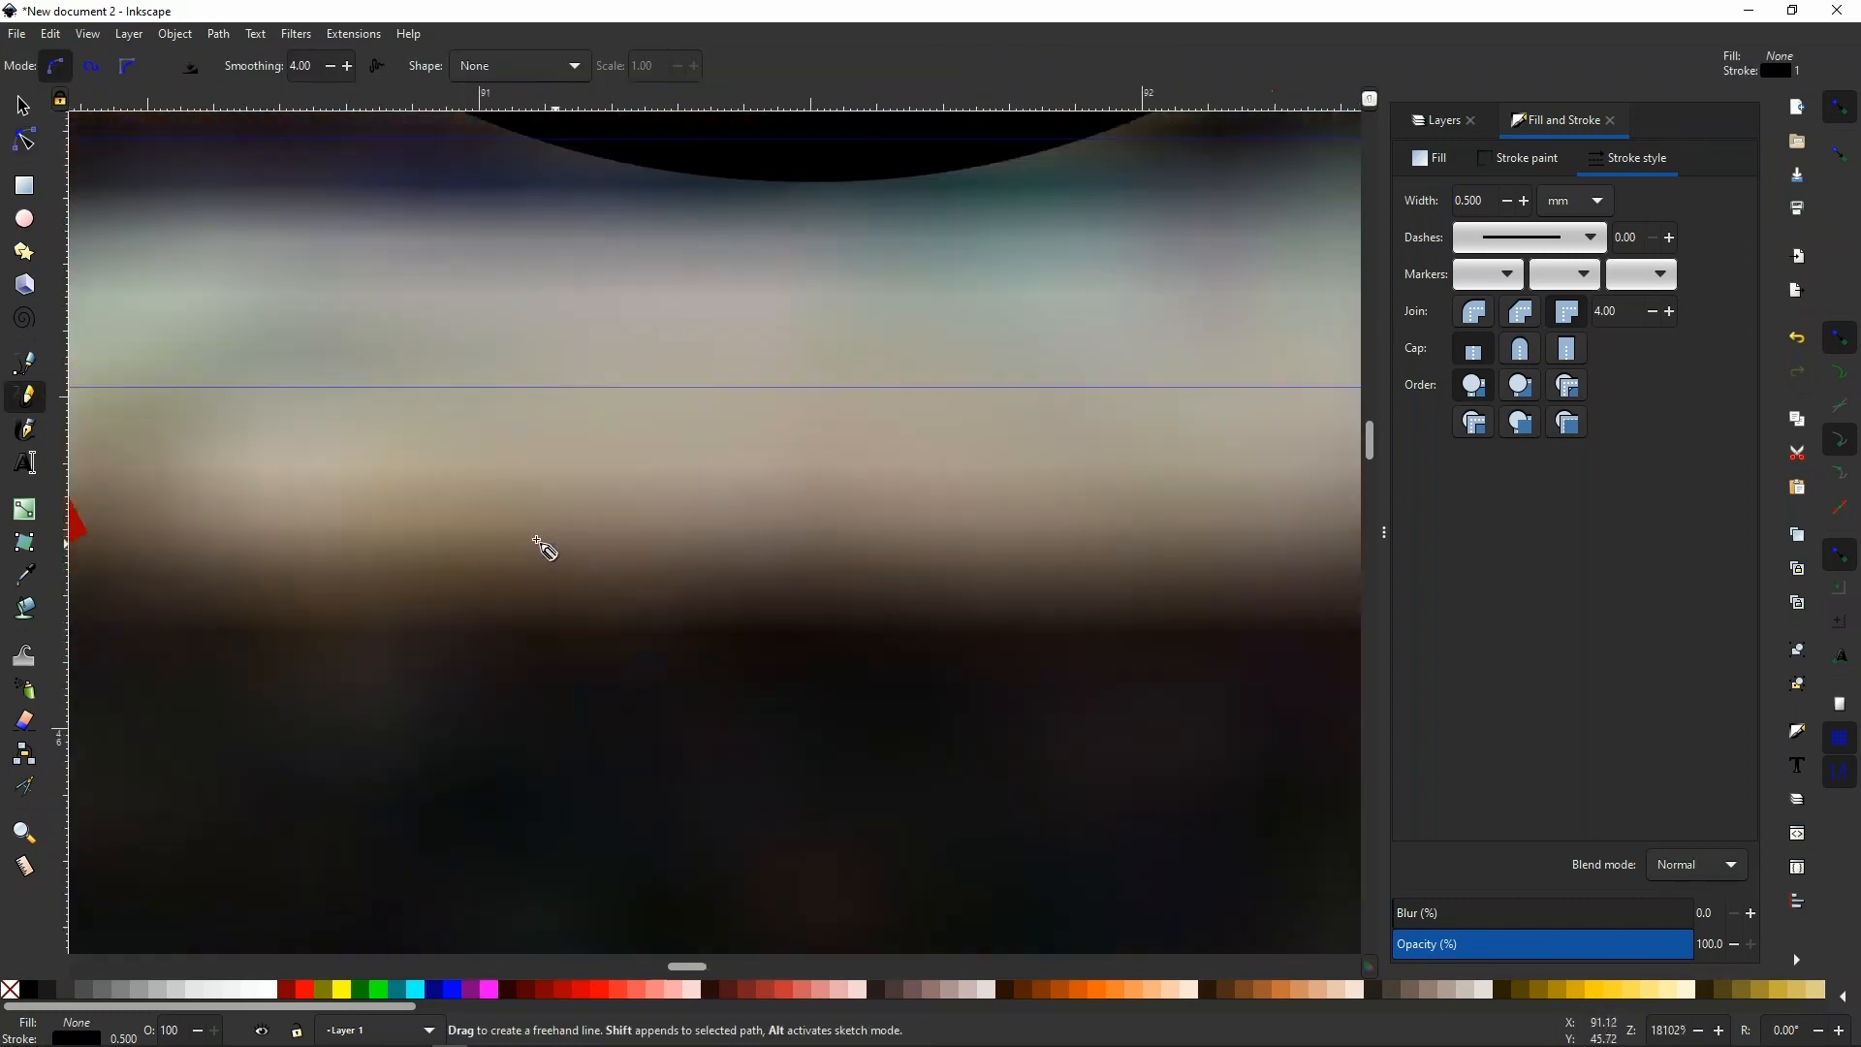
scroll(563, 523, down, 2)
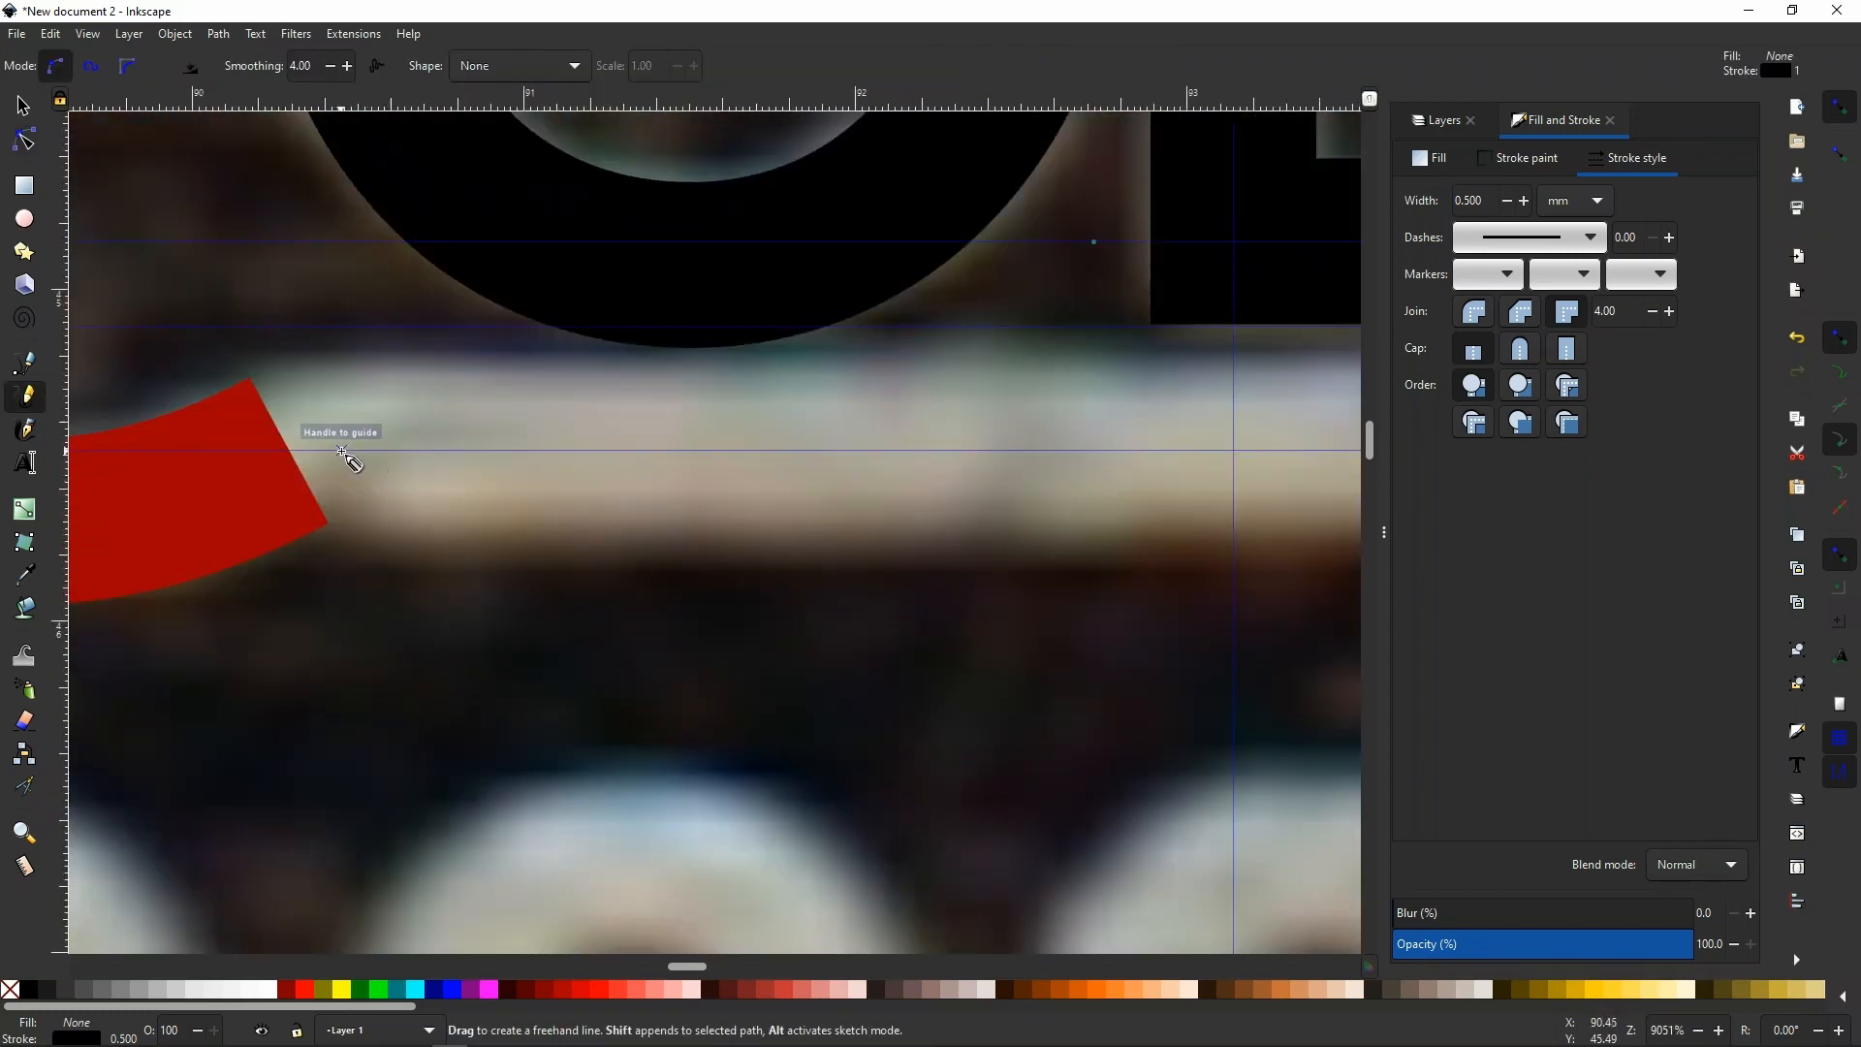
click(349, 455)
scroll(275, 513, down, 5)
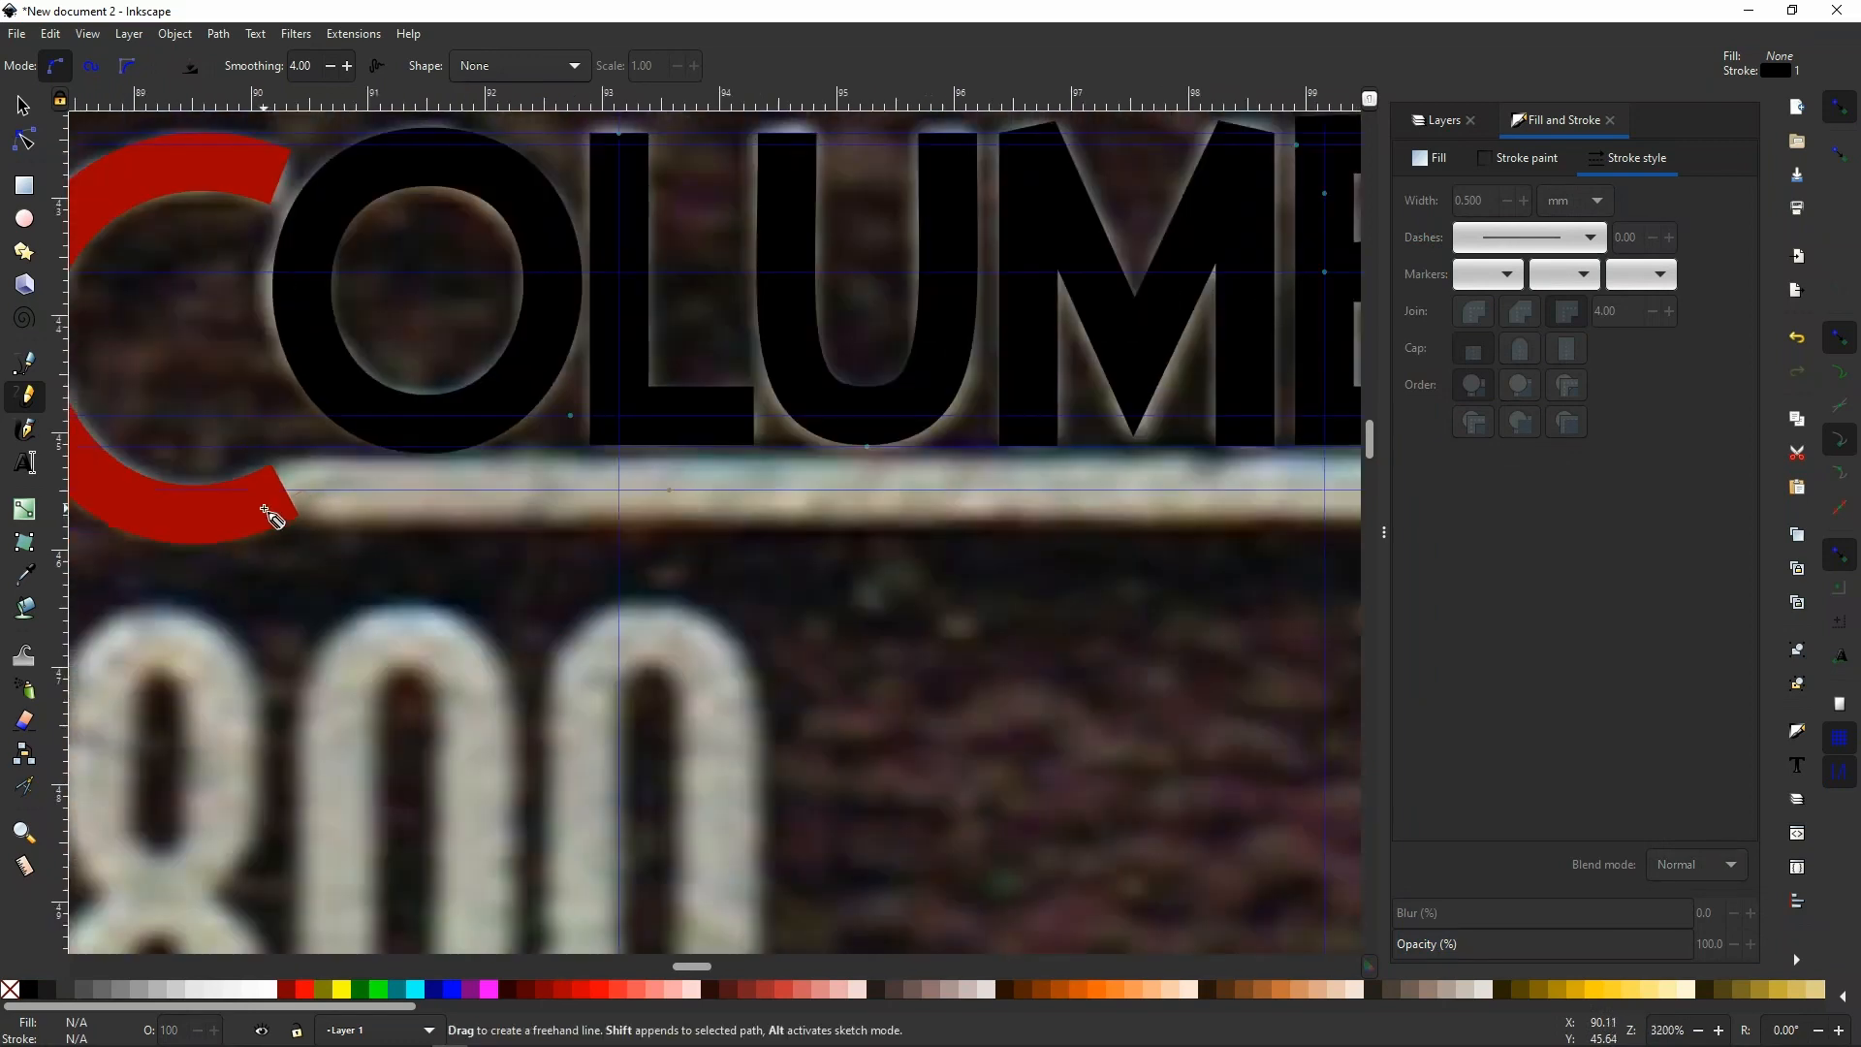
scroll(1008, 490, up, 3)
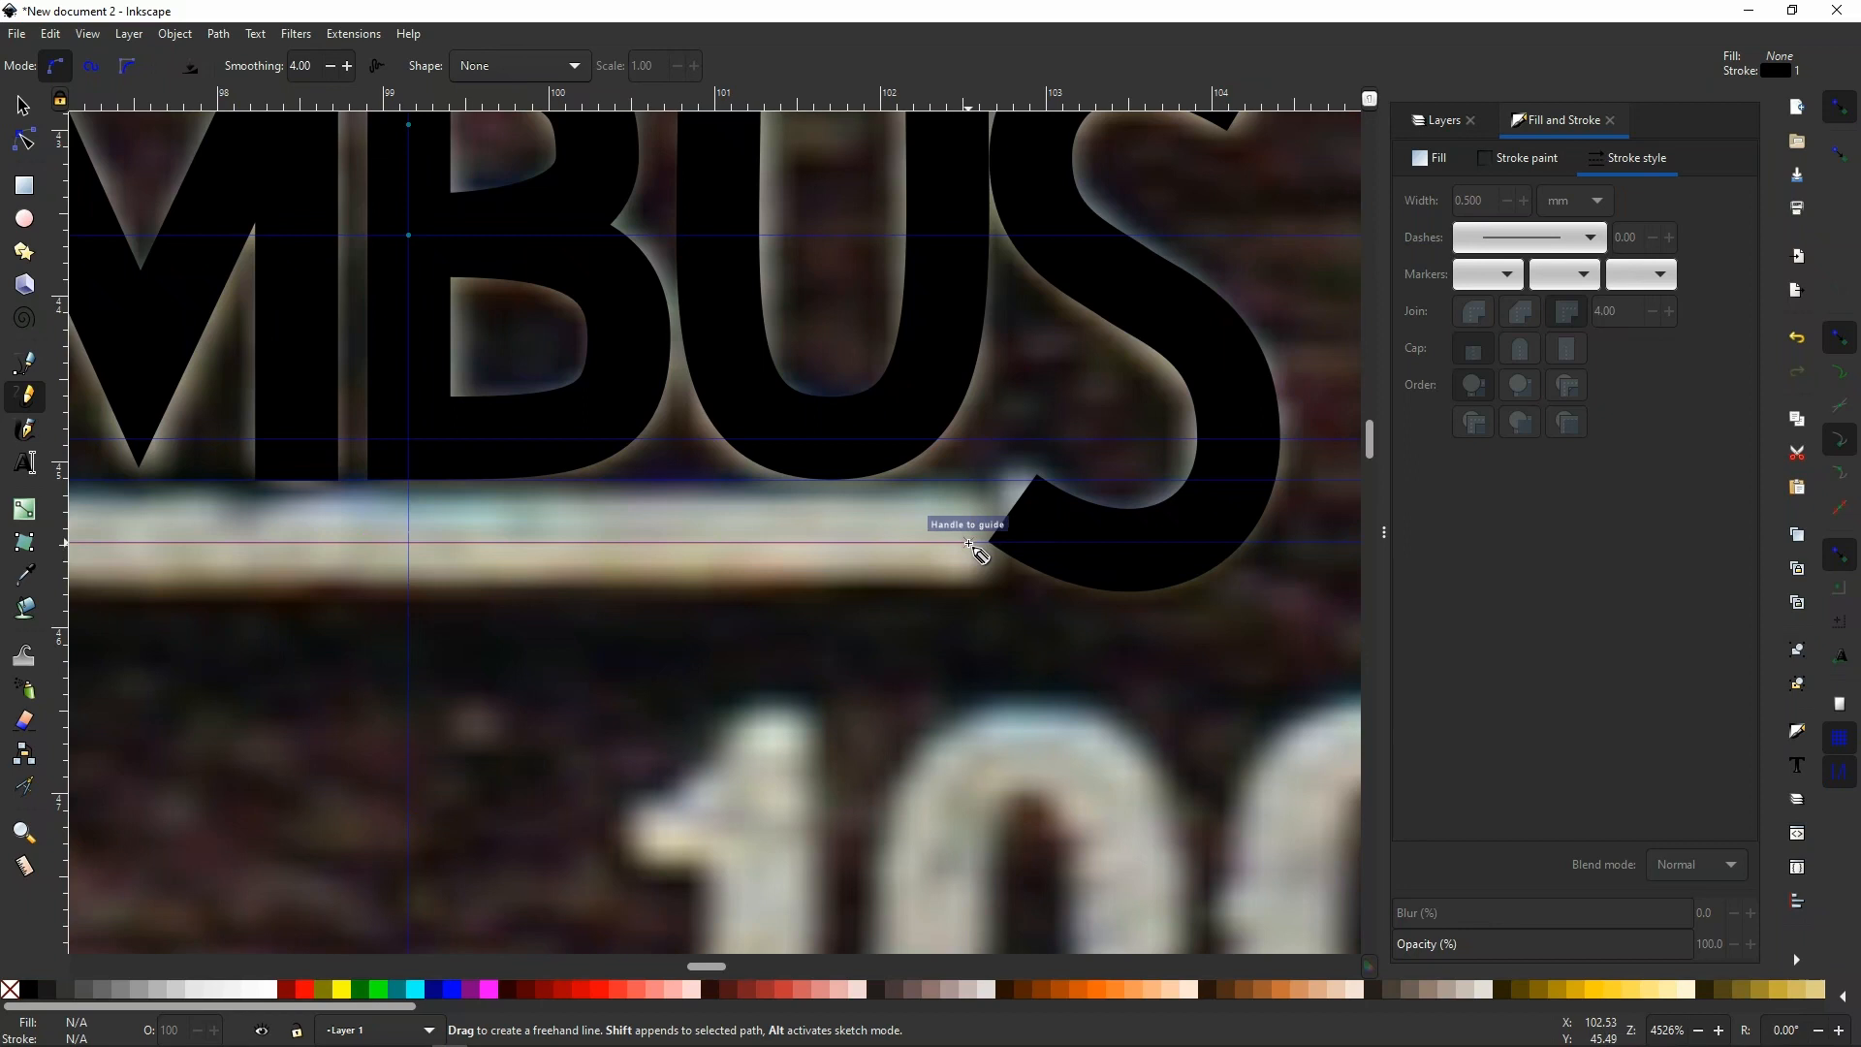
click(970, 546)
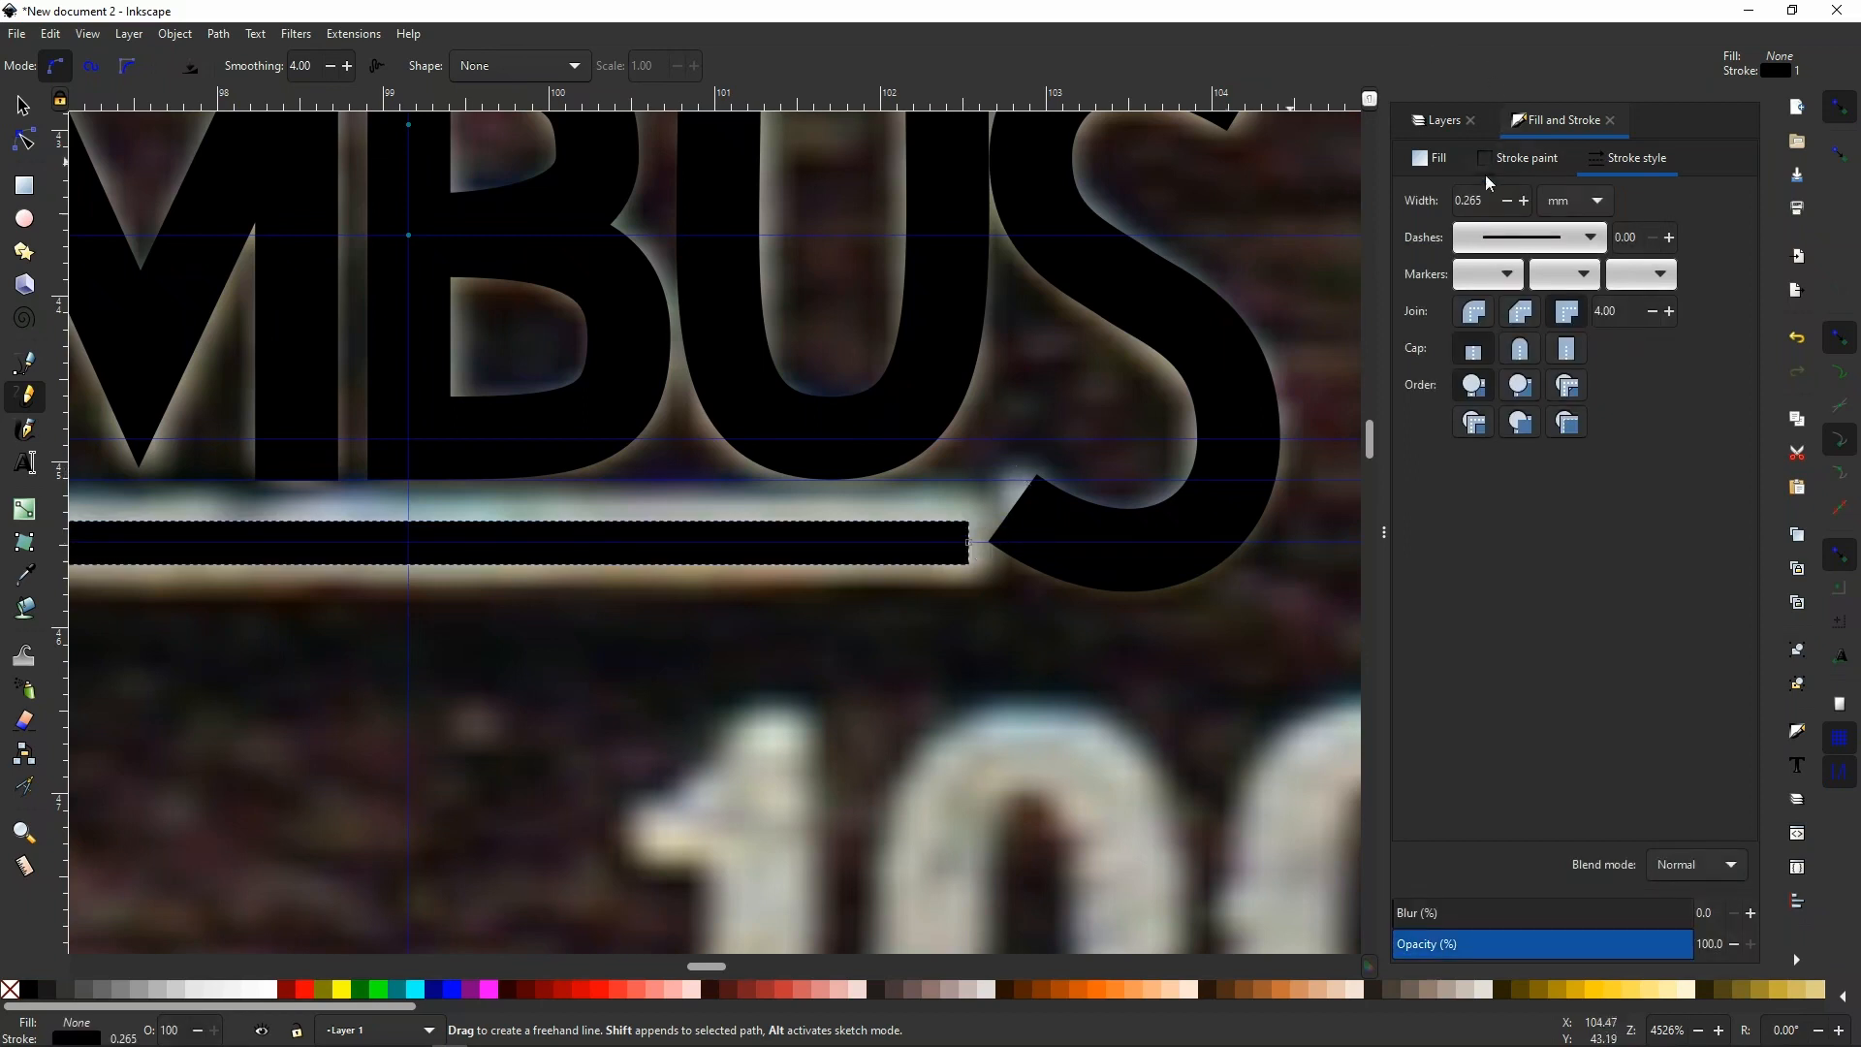
Set the underline's stroke width to 0.5 mm.
key(BackSpace)
key(BackSpace)
key(BackSpace)
text(5)
key(Return)
scroll(1272, 370, down, 2)
scroll(1272, 371, down, 1)
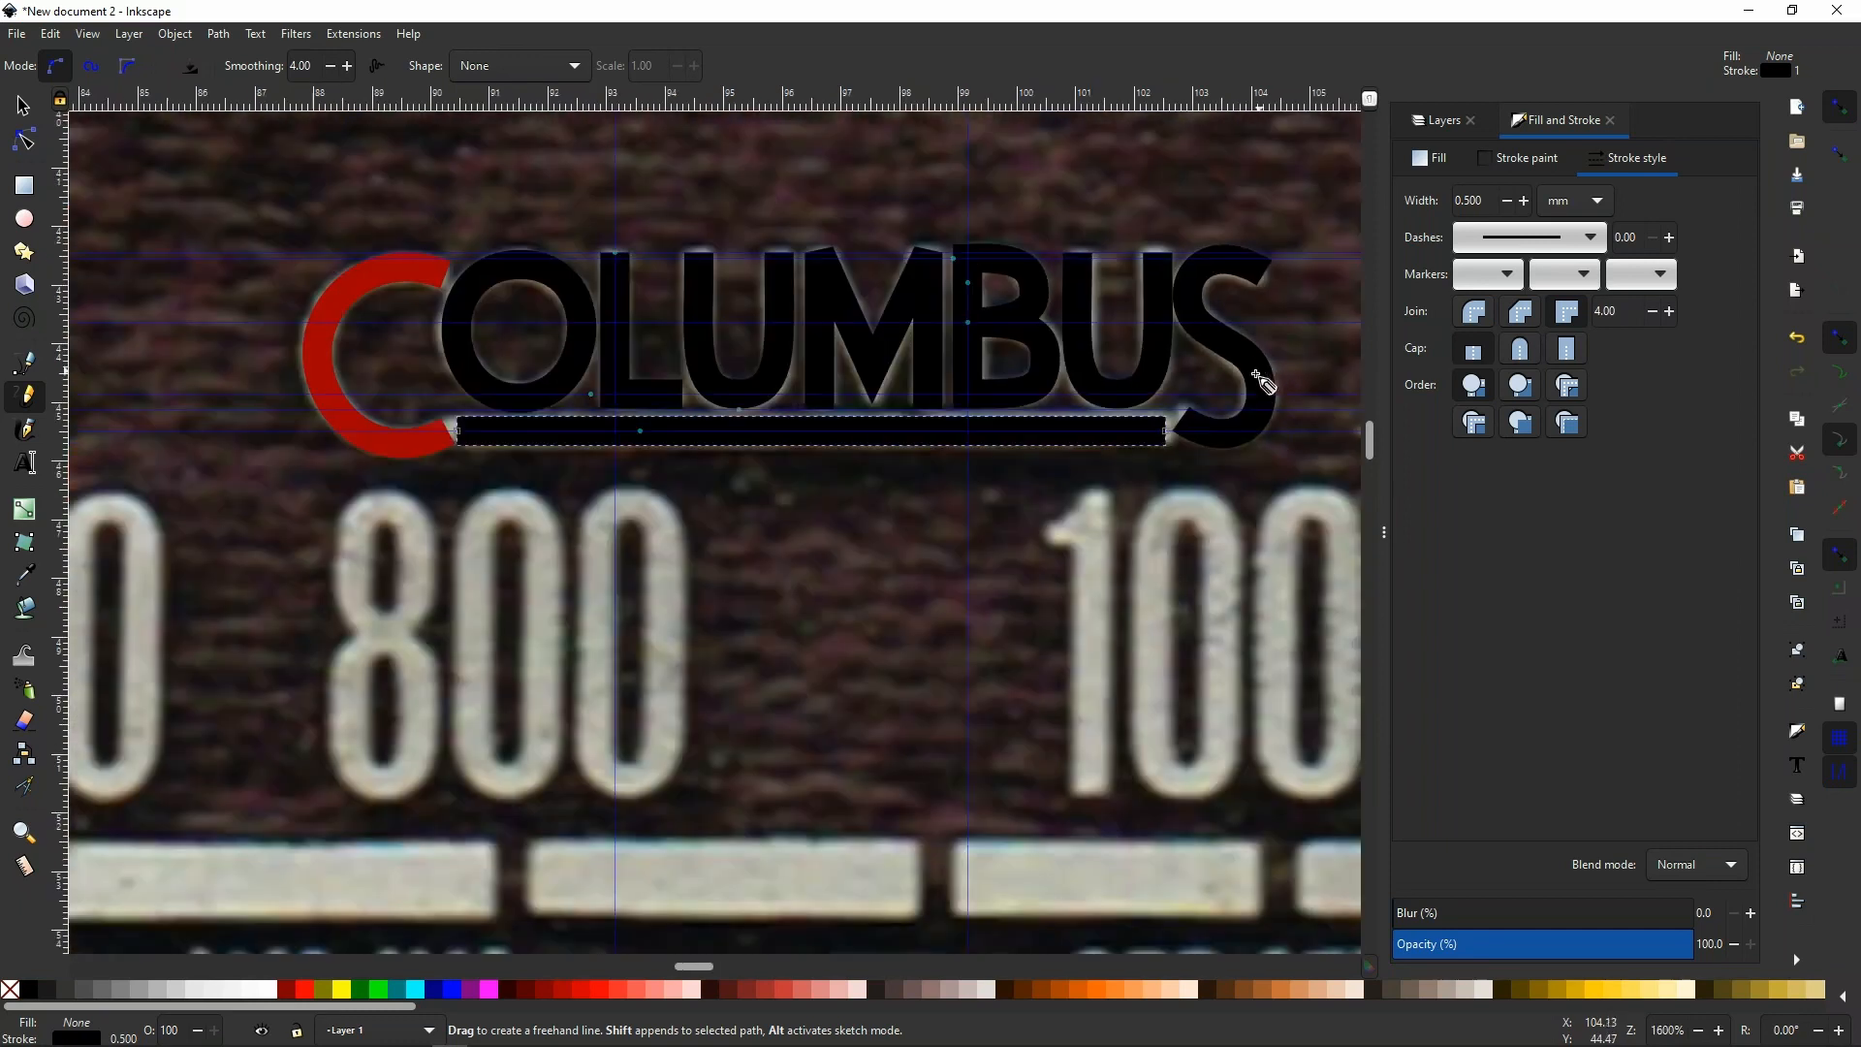
Change the red C's stroke color to black by setting its red value to 0, and deselect it.
click(26, 142)
click(328, 301)
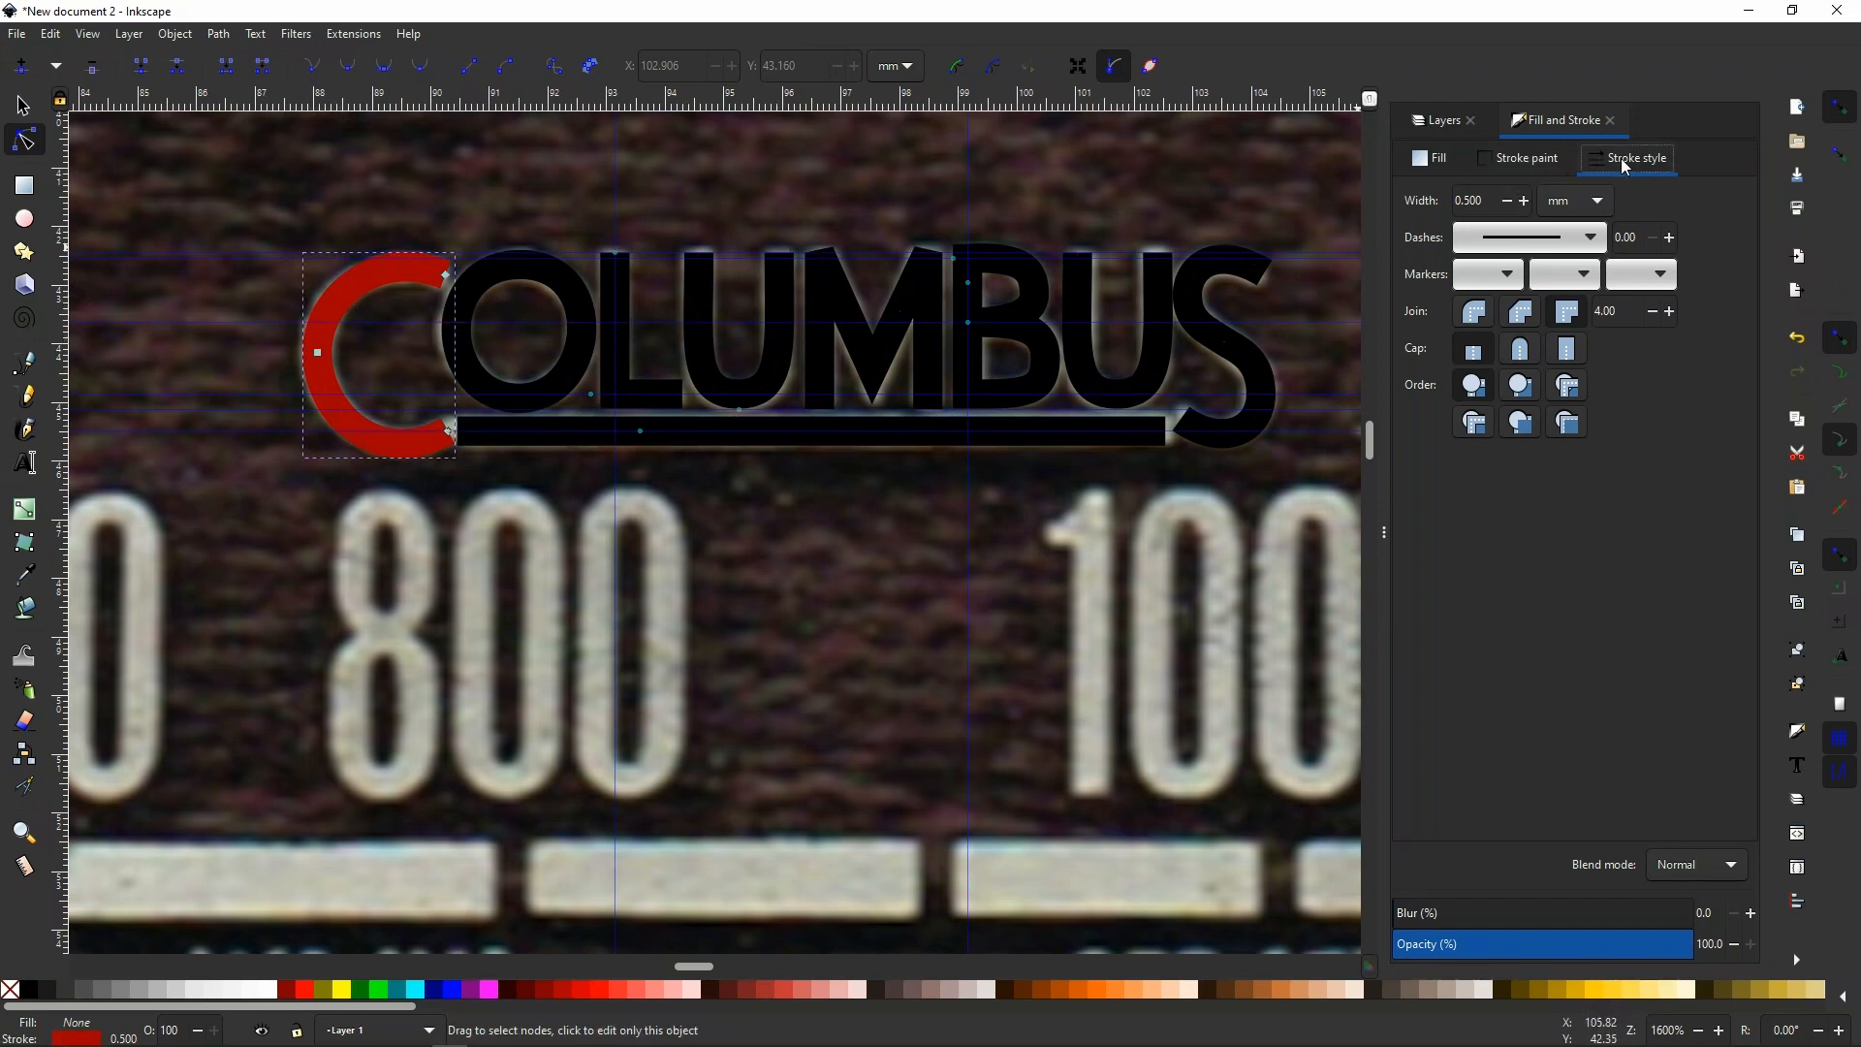
click(1537, 159)
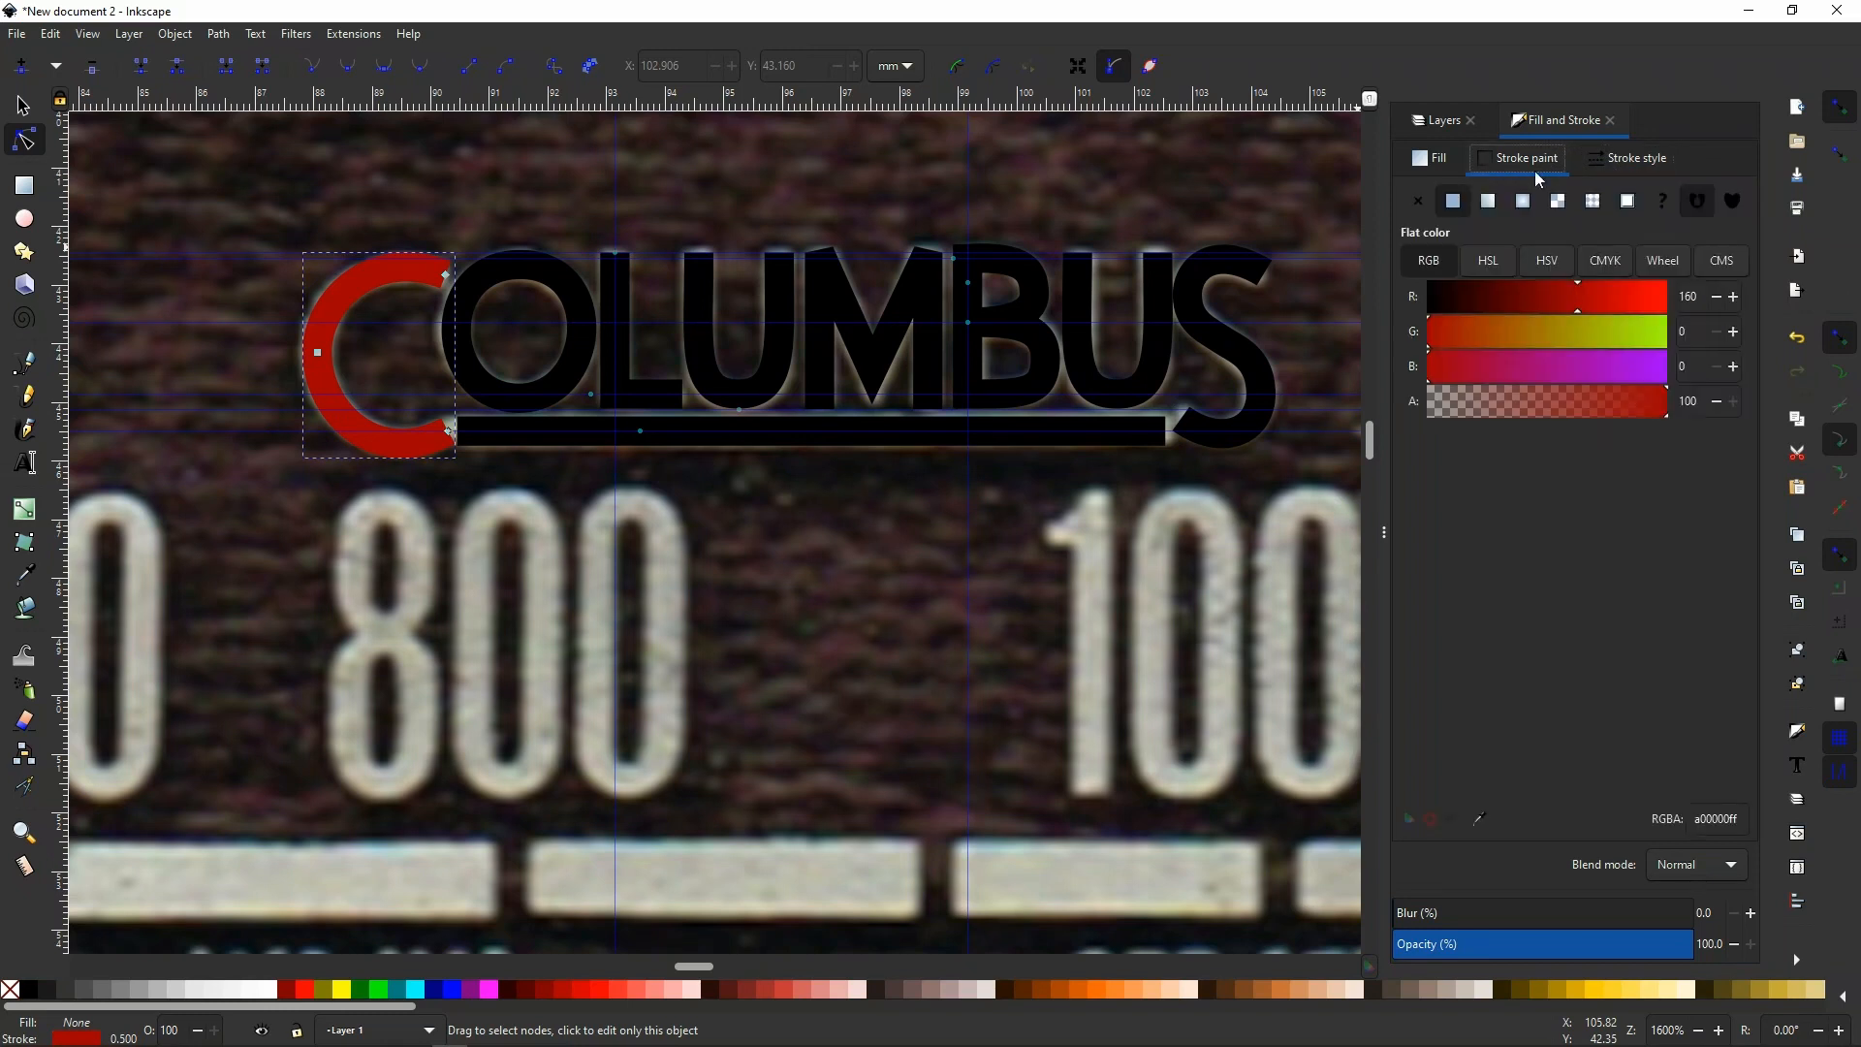
drag(1553, 299, 1311, 315)
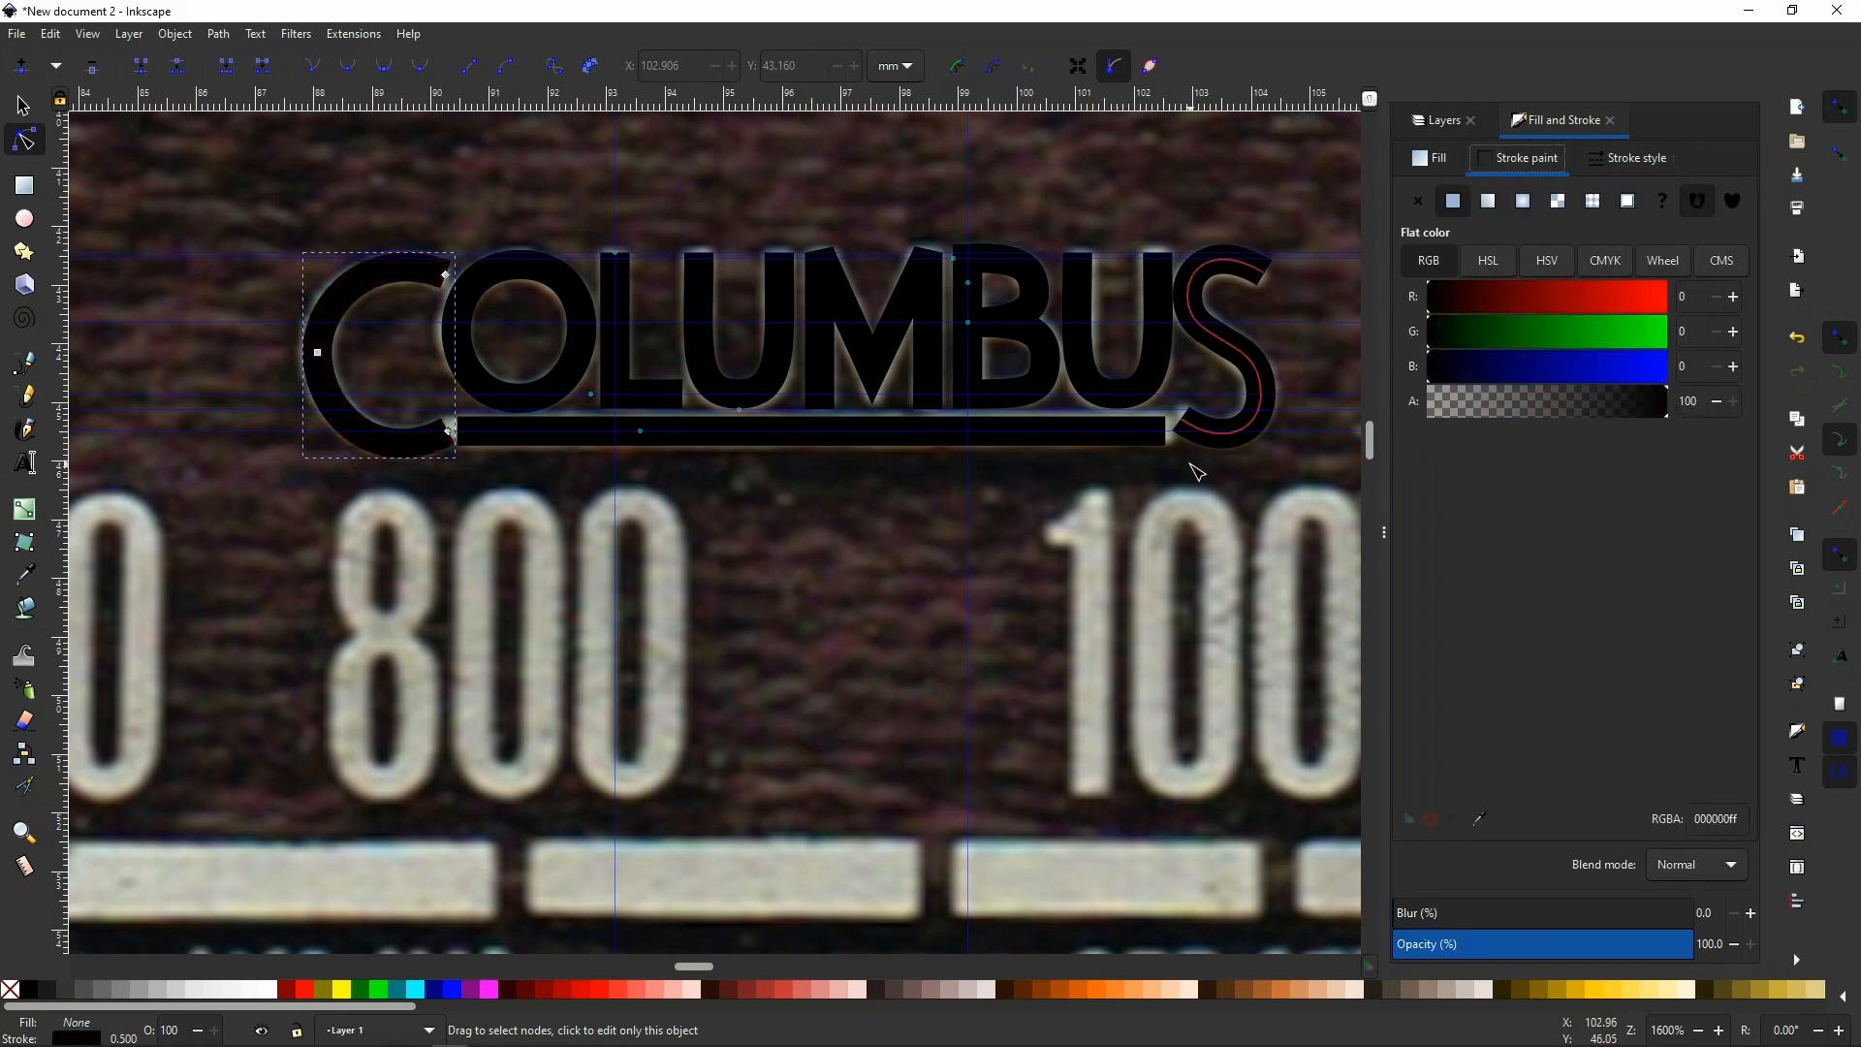
scroll(876, 469, down, 2)
key(Escape)
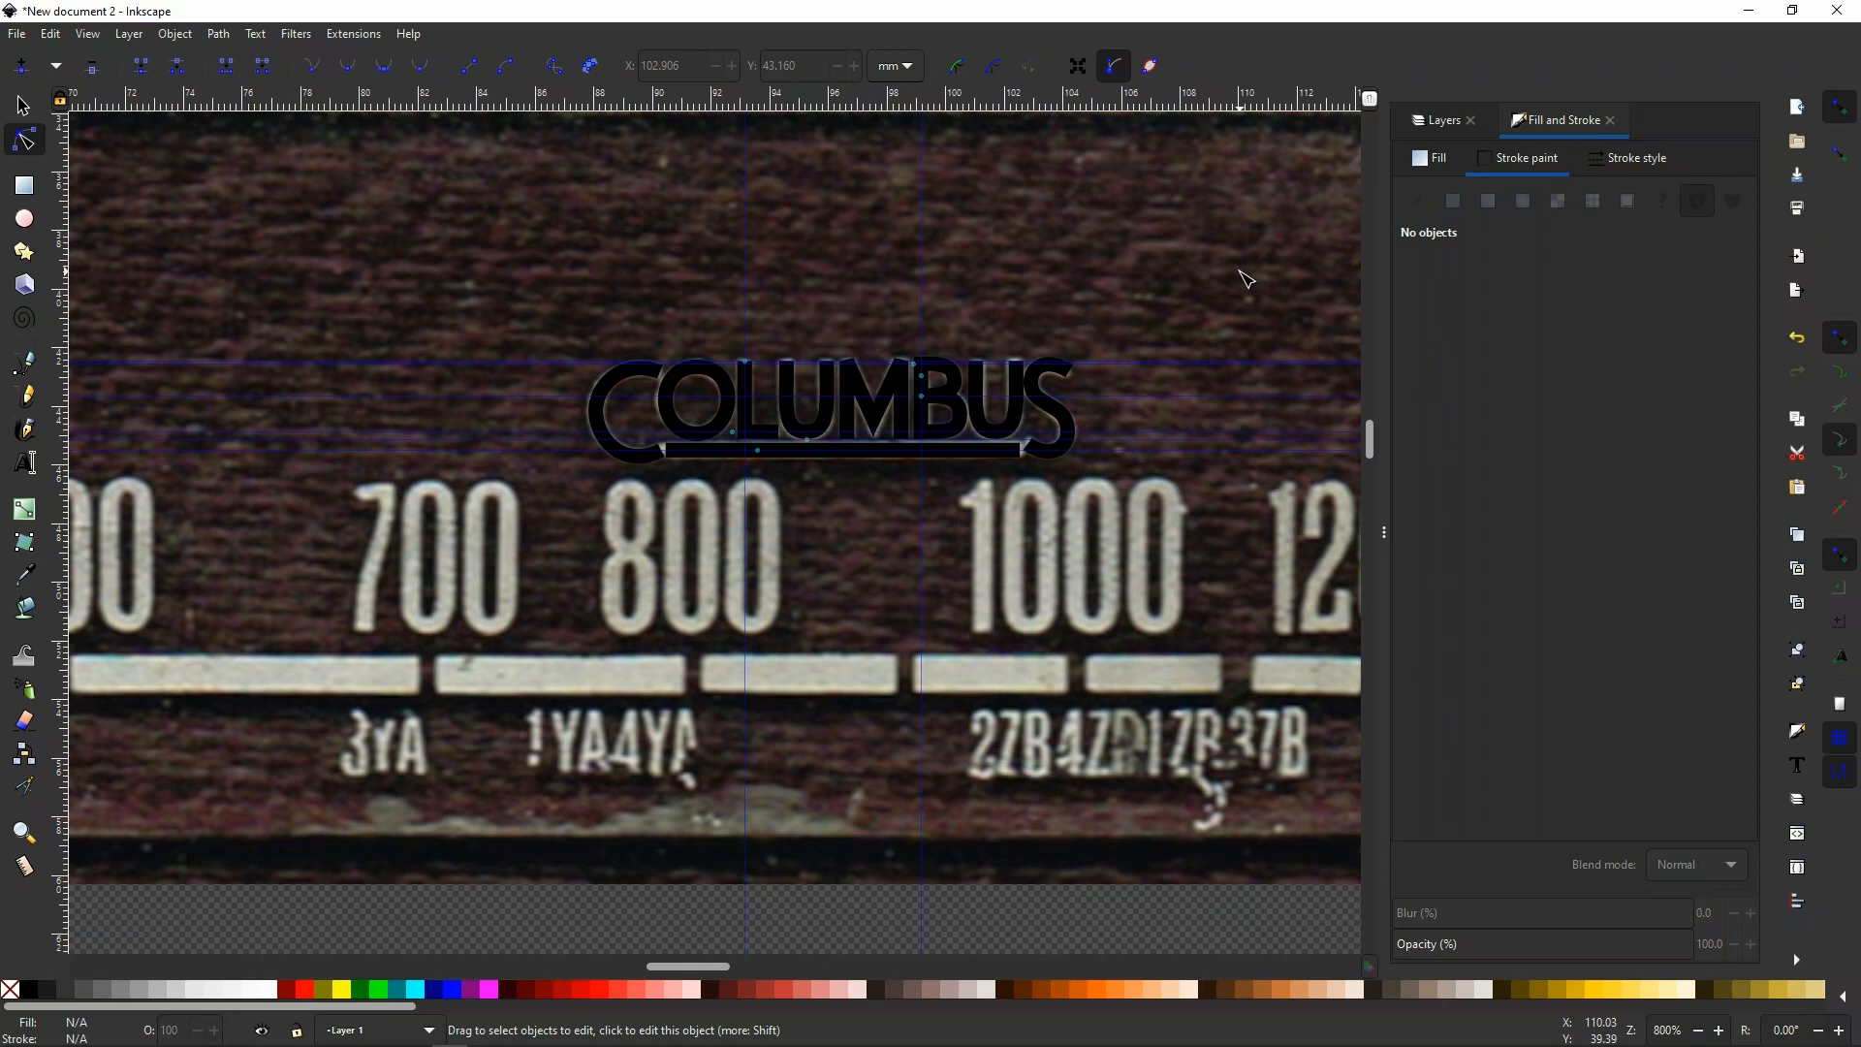
scroll(947, 387, down, 2)
scroll(947, 388, down, 1)
scroll(969, 398, up, 3)
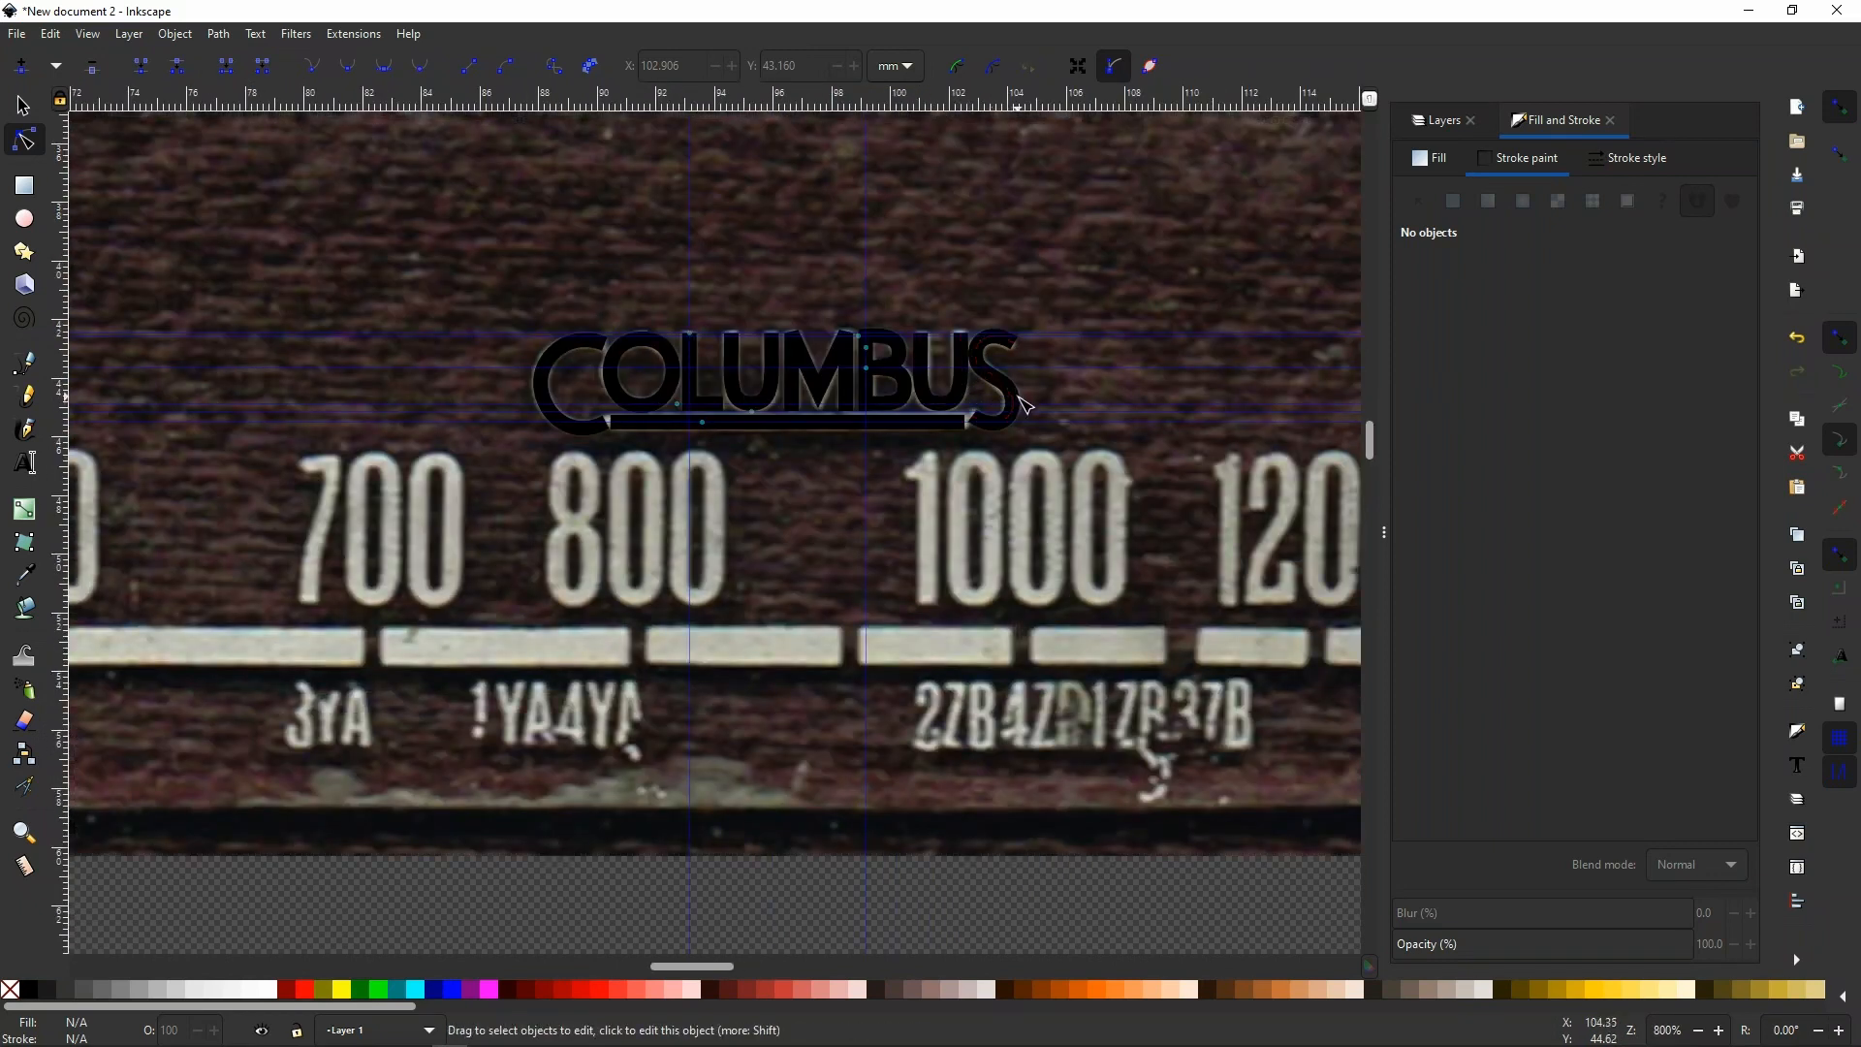
scroll(931, 339, up, 1)
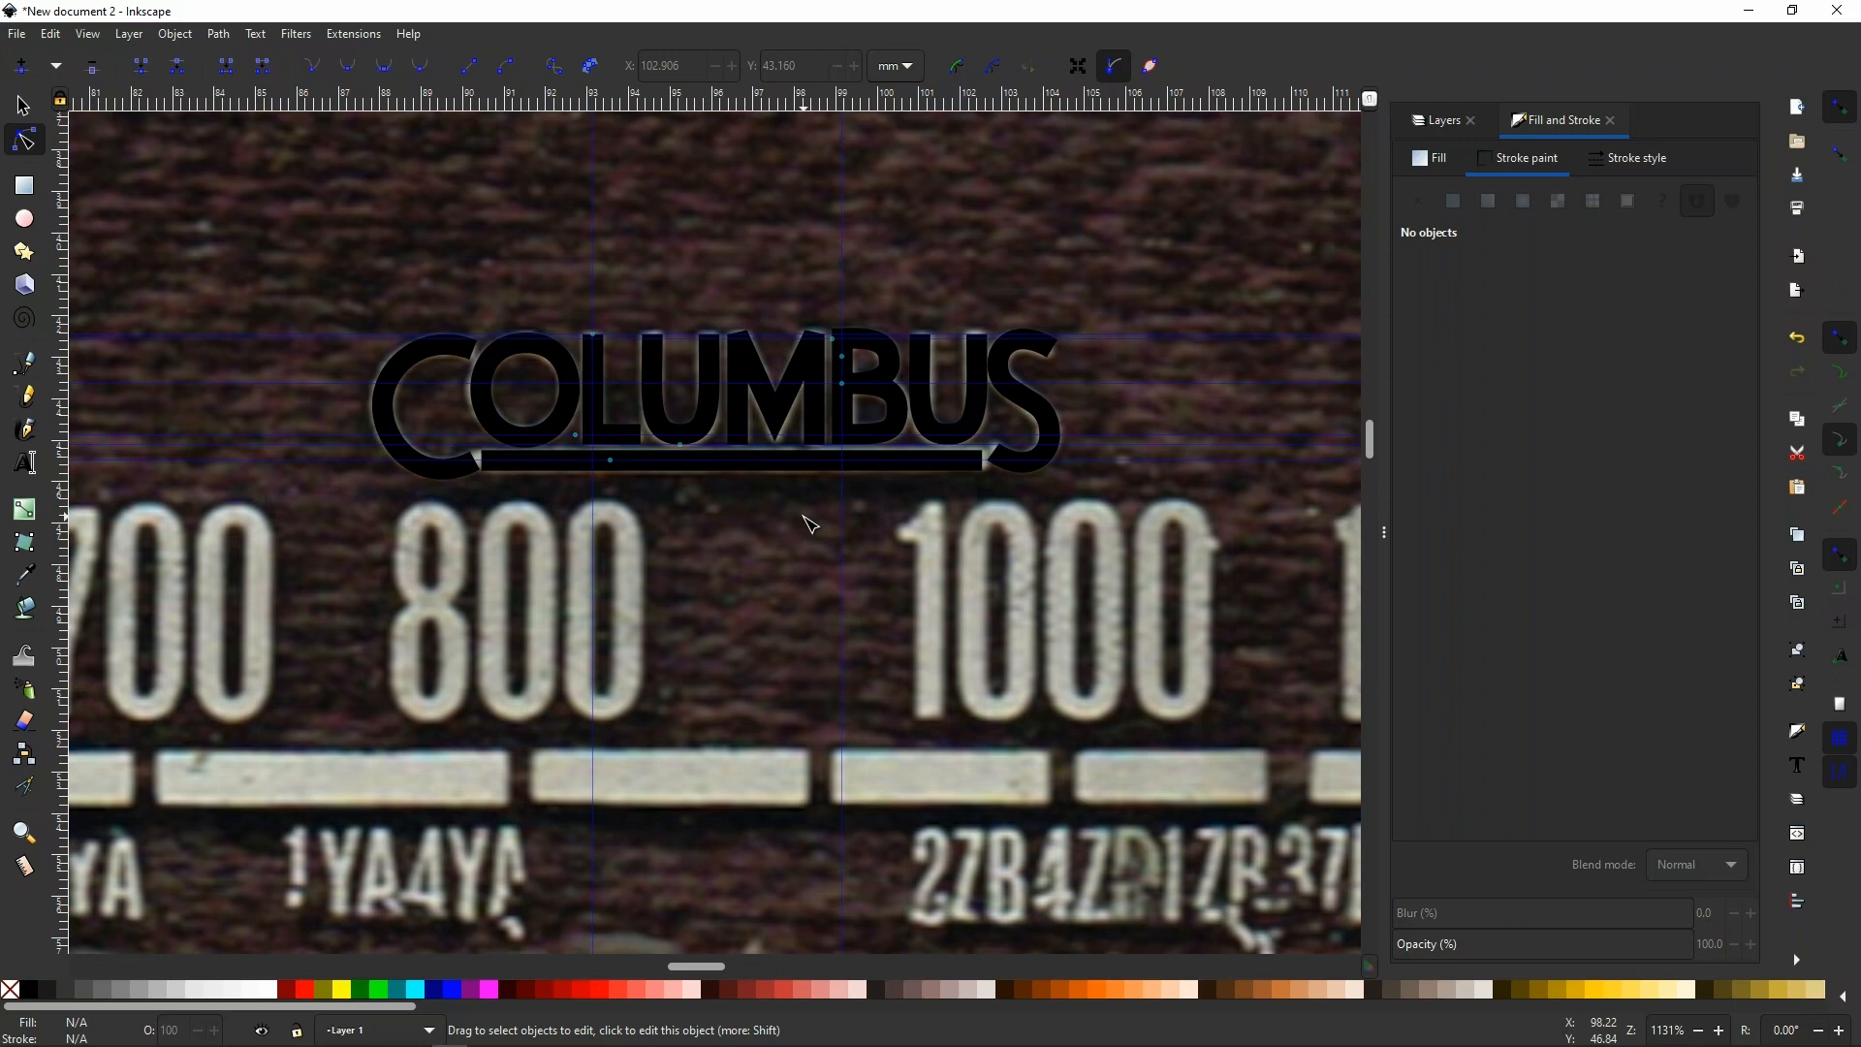
scroll(778, 529, down, 4)
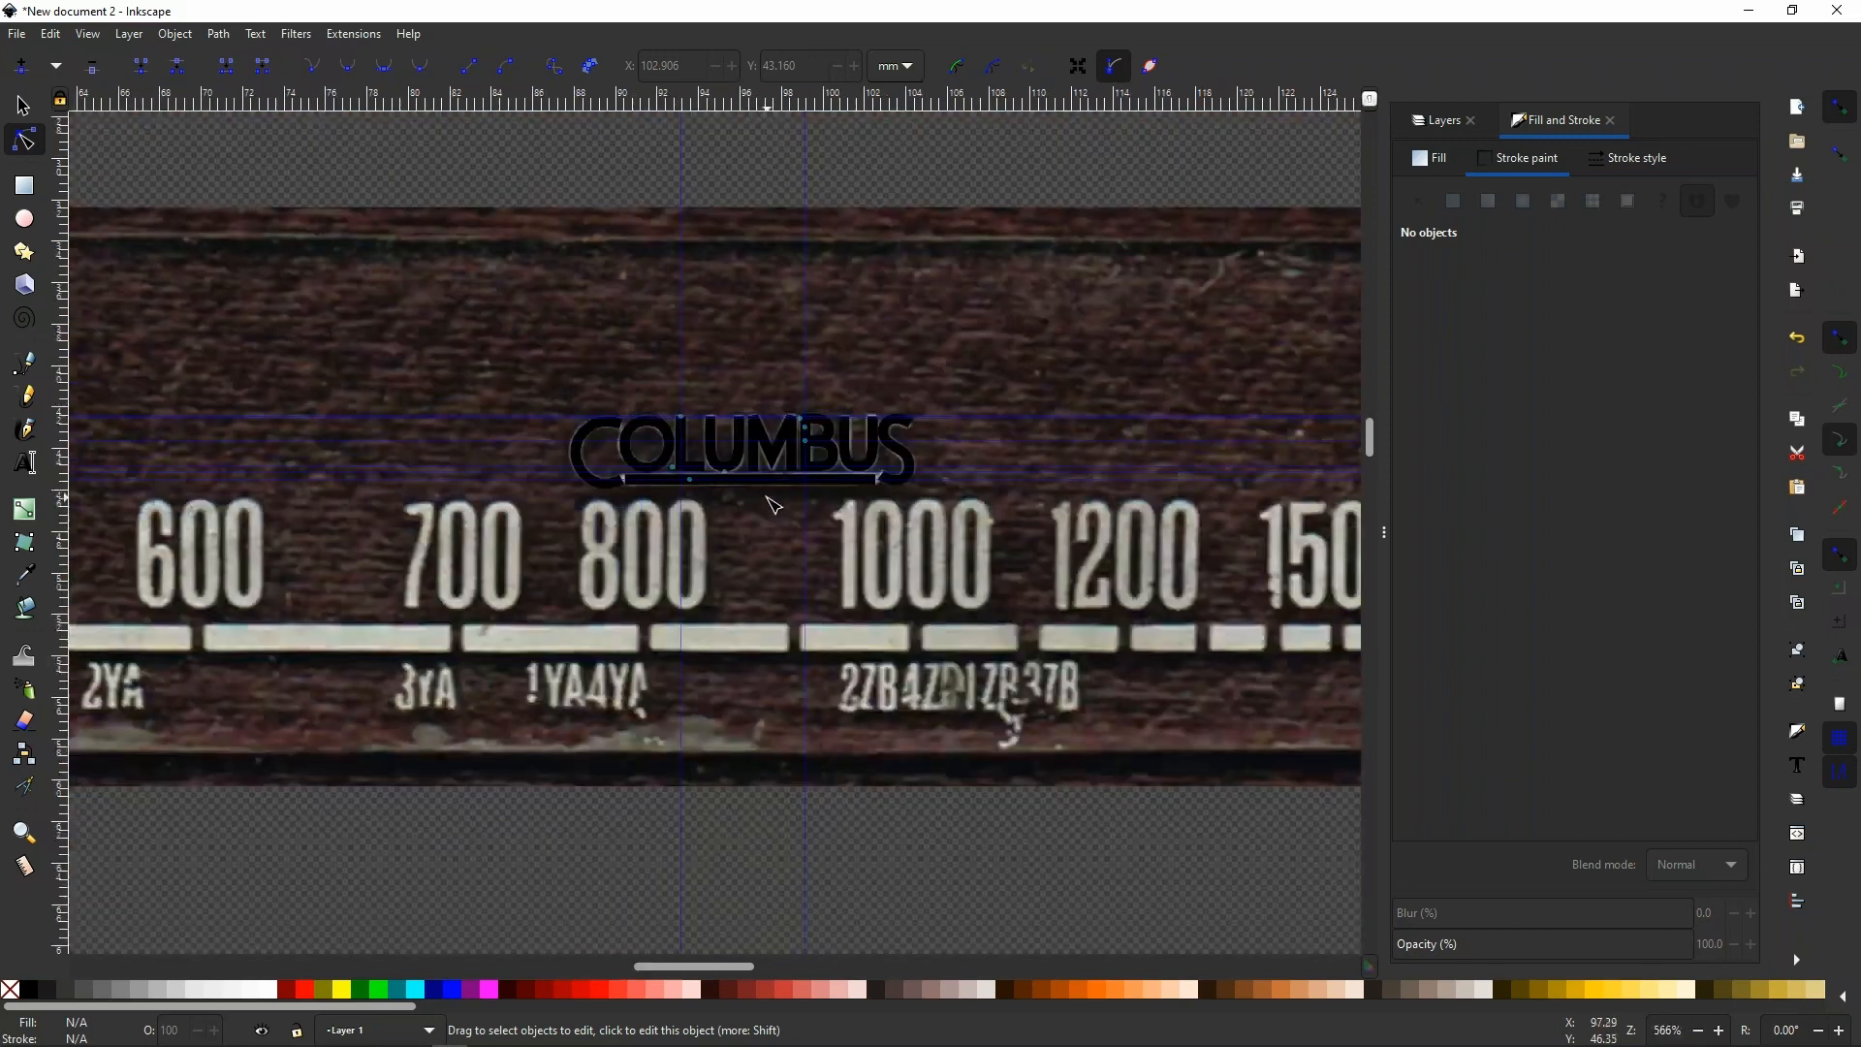